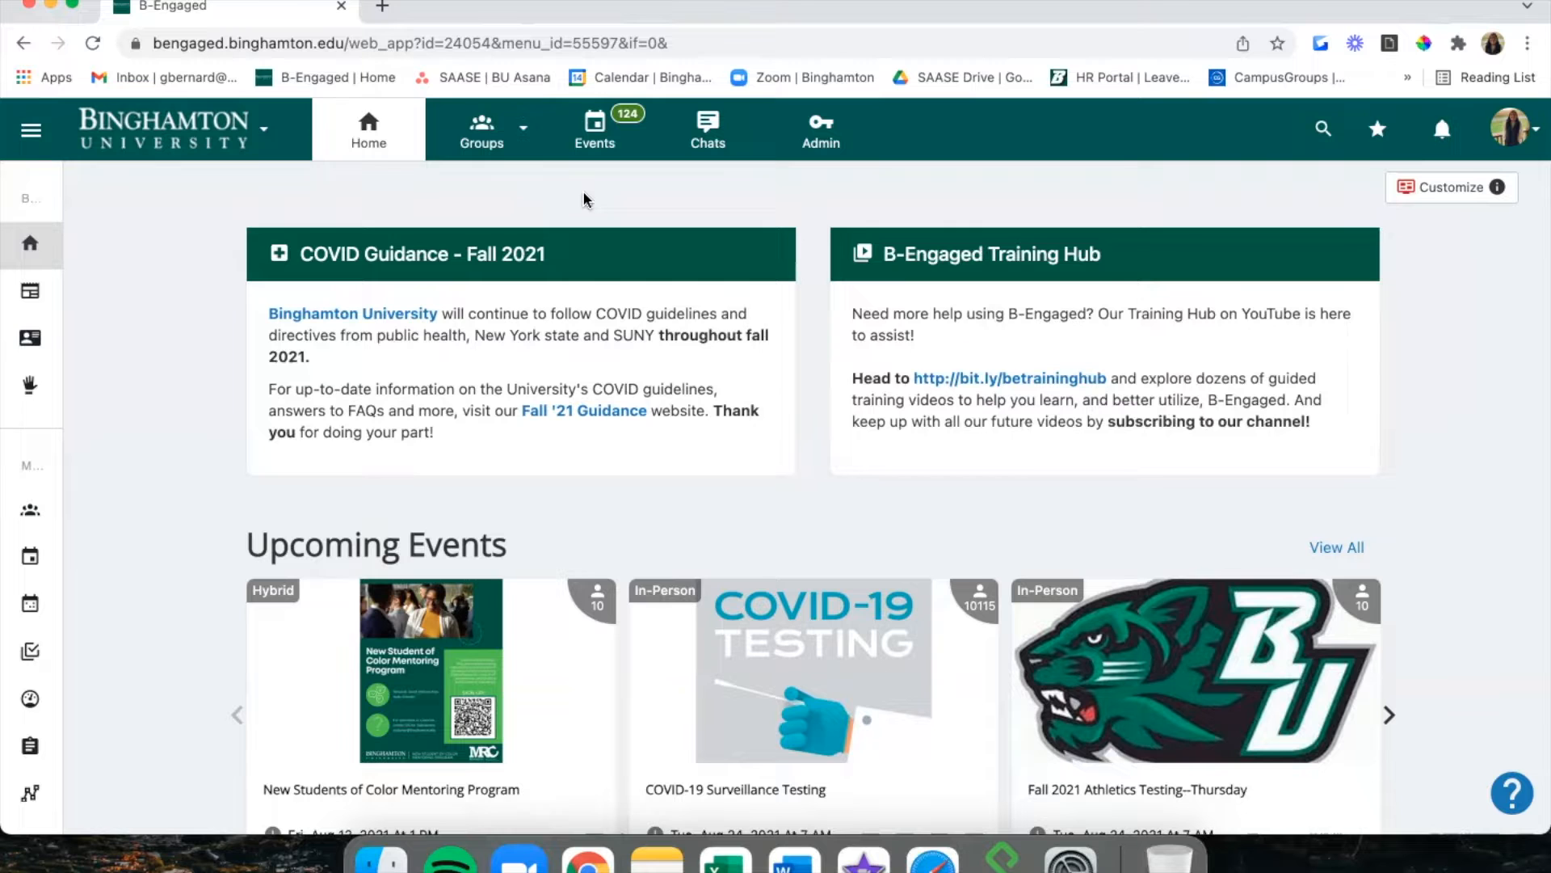
Go to the B-Engaged Admin group's Upcoming Events and open the actions menu of B-Engaged: General Training.
{"action": "left_click", "coordinate": [493, 142]}
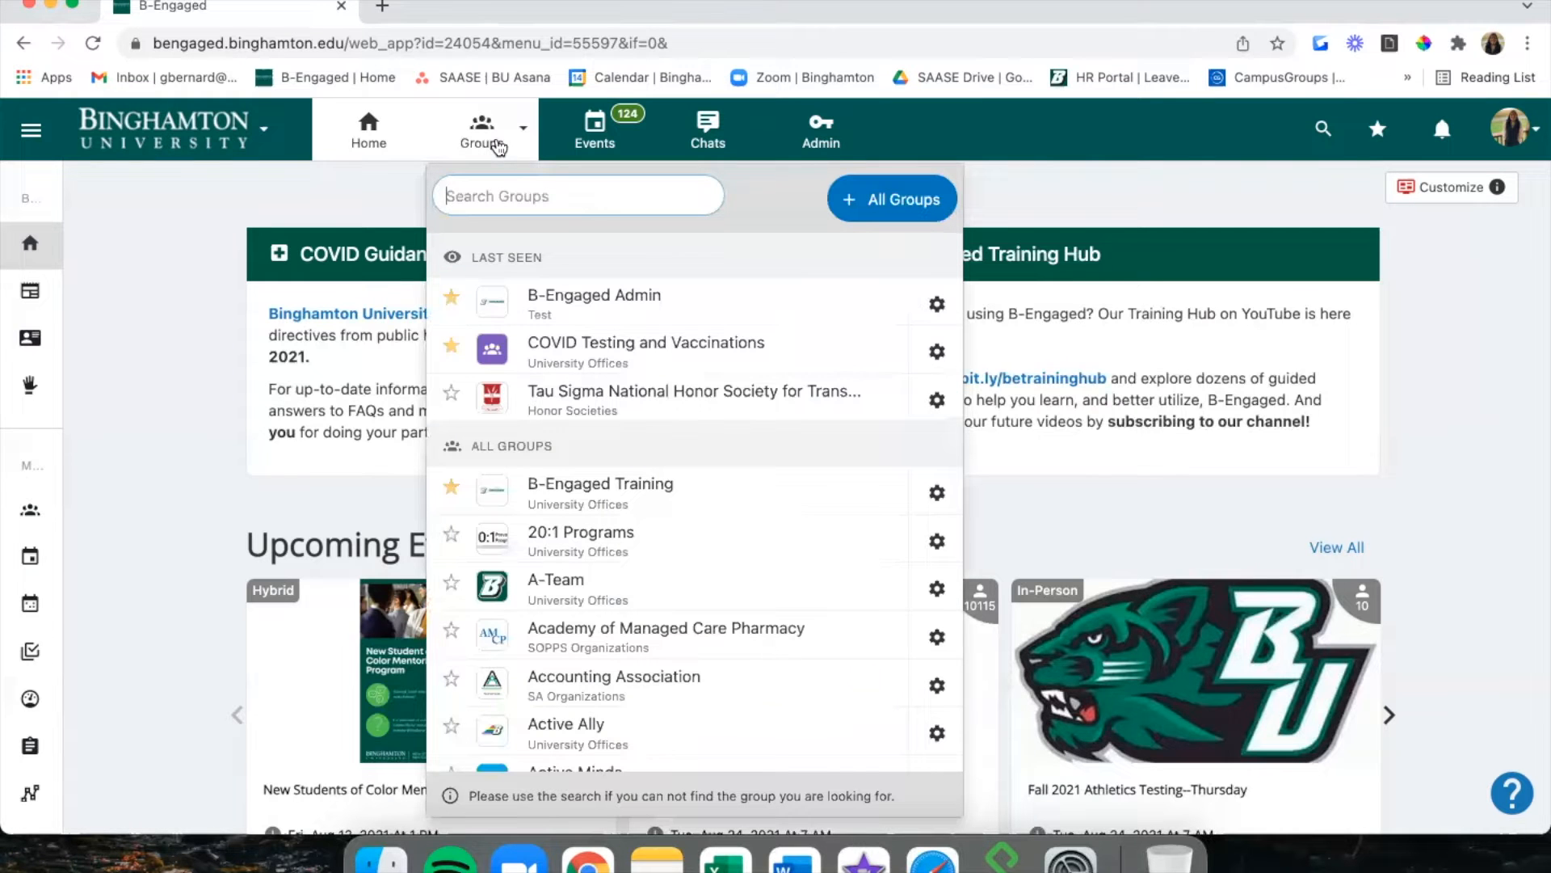
{"action": "left_click", "coordinate": [546, 314]}
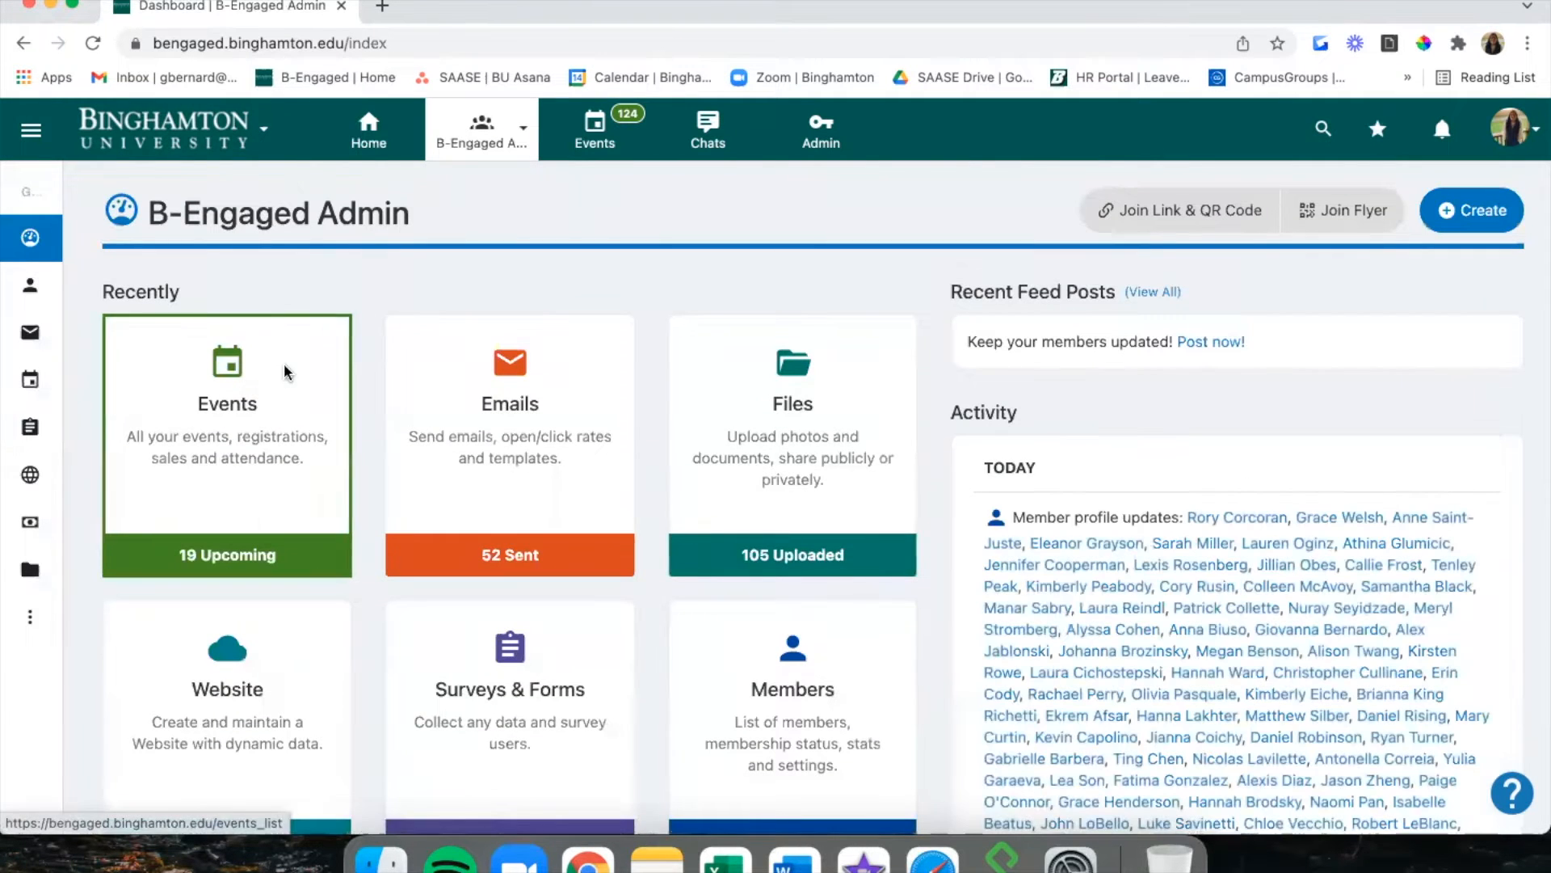
{"action": "left_click", "coordinate": [285, 367]}
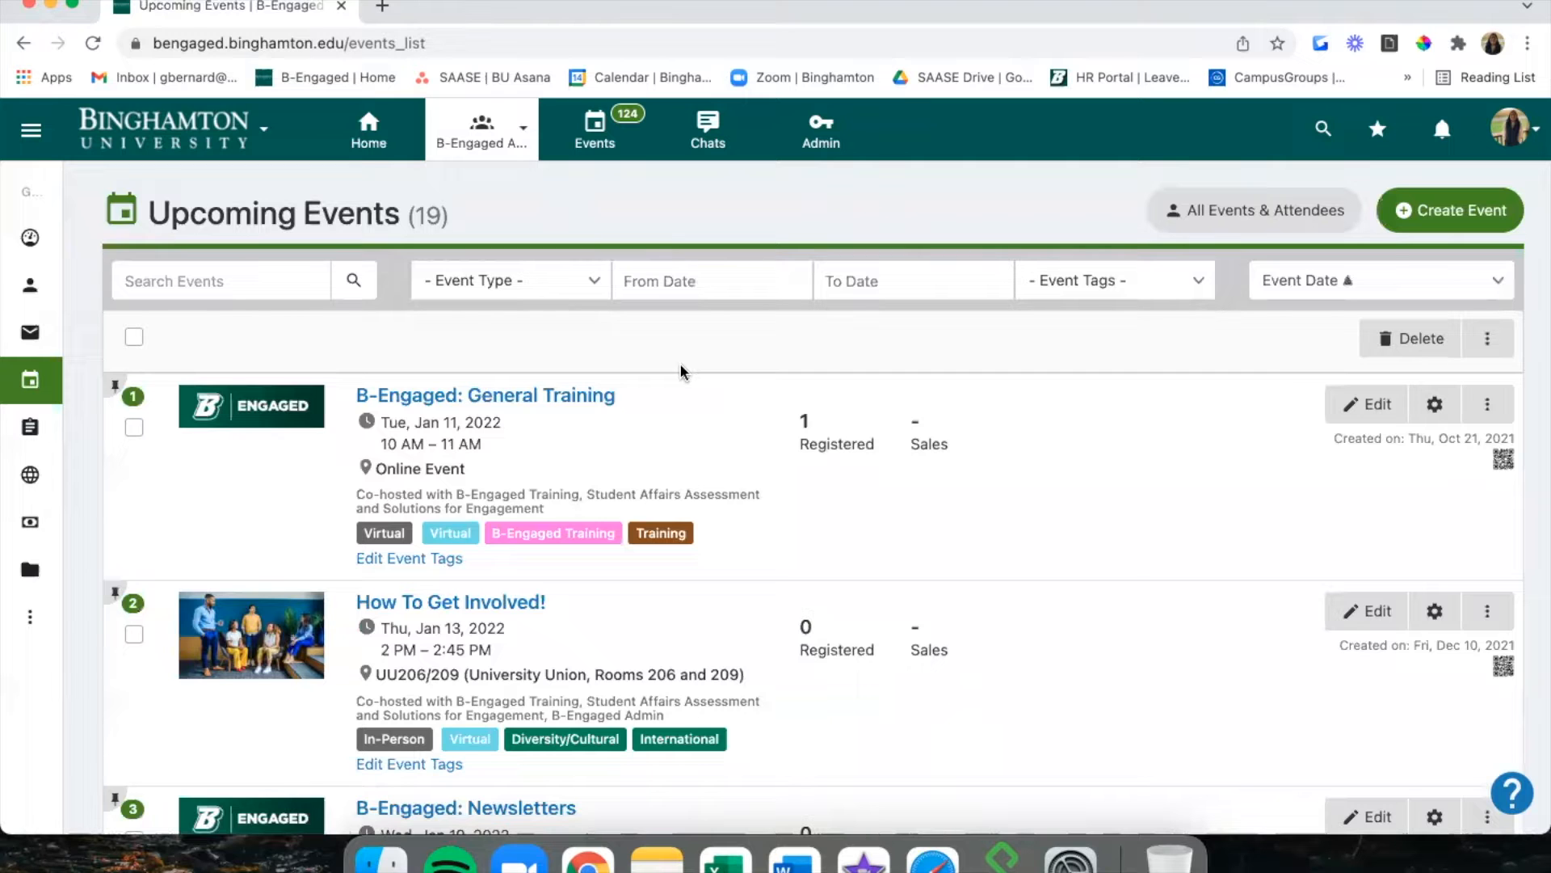
{"action": "mouse_move", "coordinate": [24, 384]}
{"action": "left_click", "coordinate": [1506, 404]}
{"action": "scroll", "coordinate": [1477, 500], "scroll_direction": "down", "scroll_amount": 2}
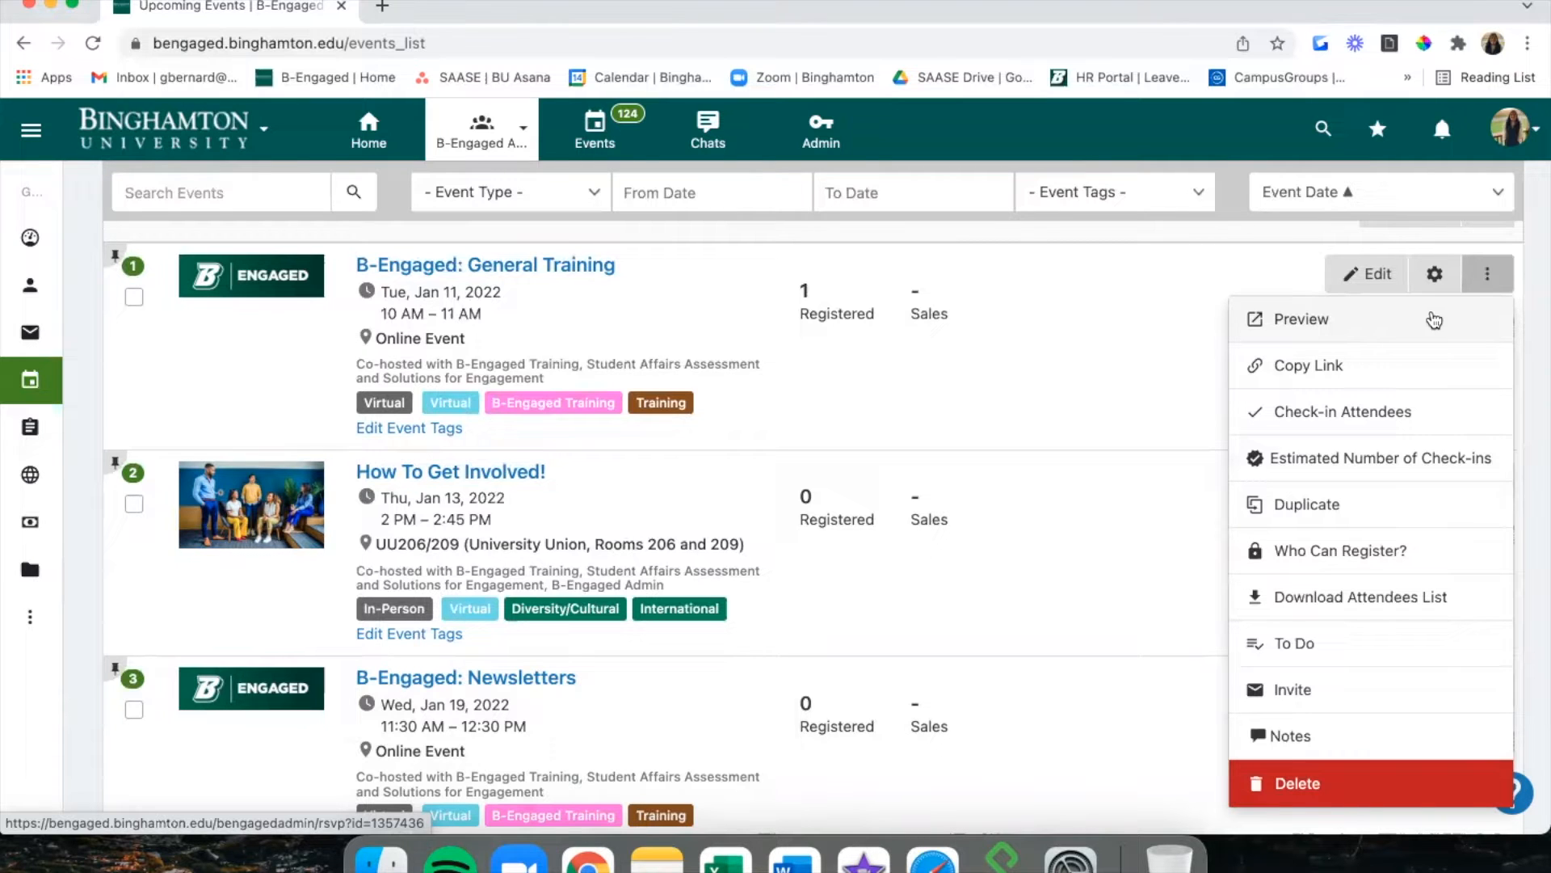
{"action": "left_click", "coordinate": [1434, 321]}
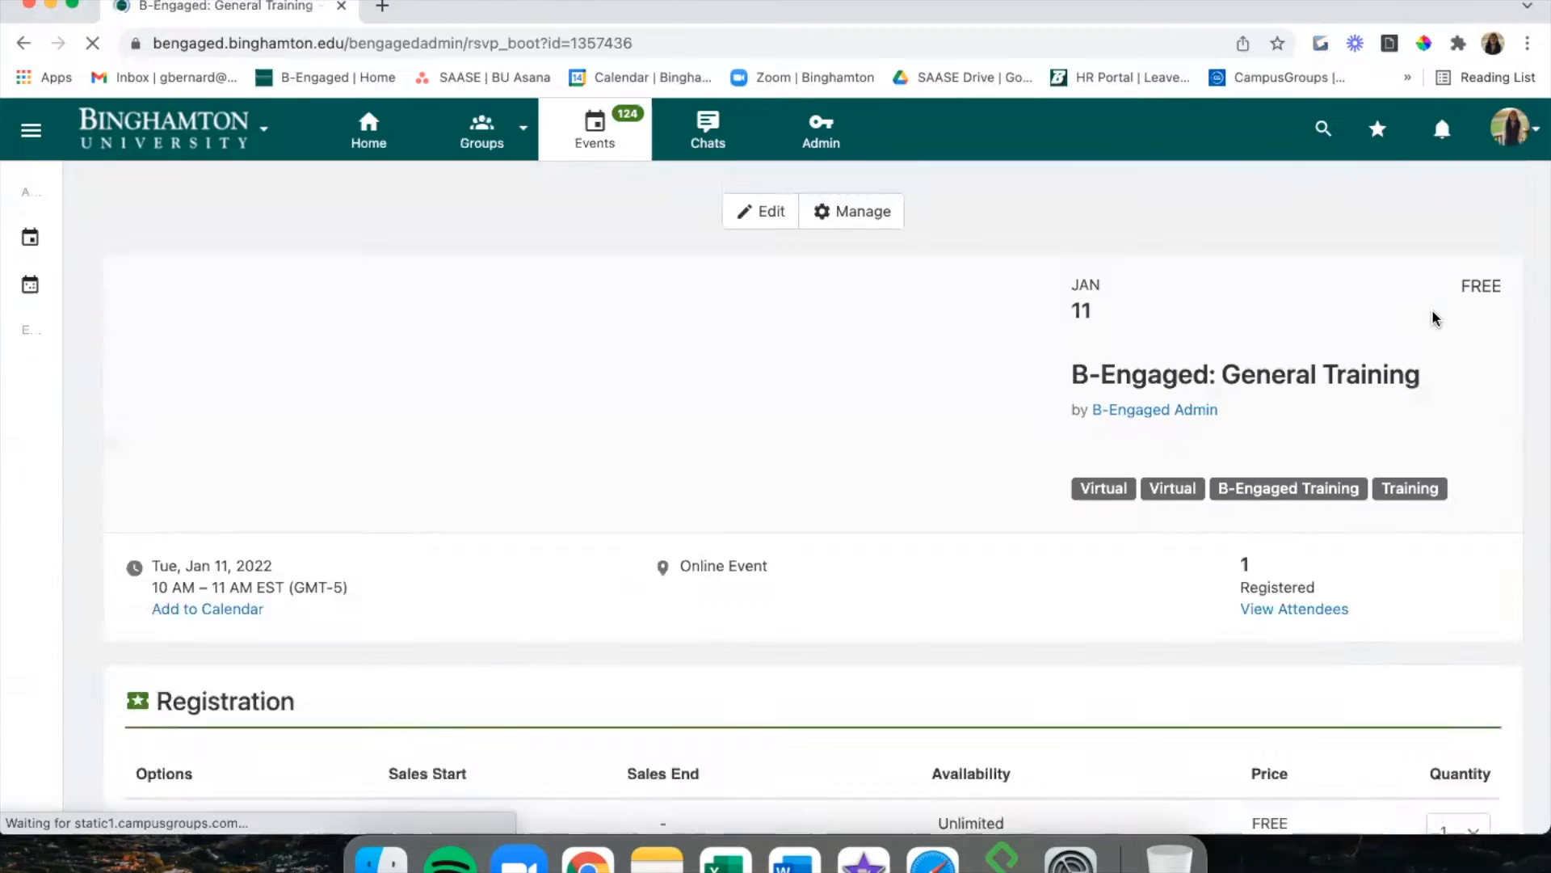
{"action": "scroll", "coordinate": [907, 555], "scroll_direction": "down", "scroll_amount": 3}
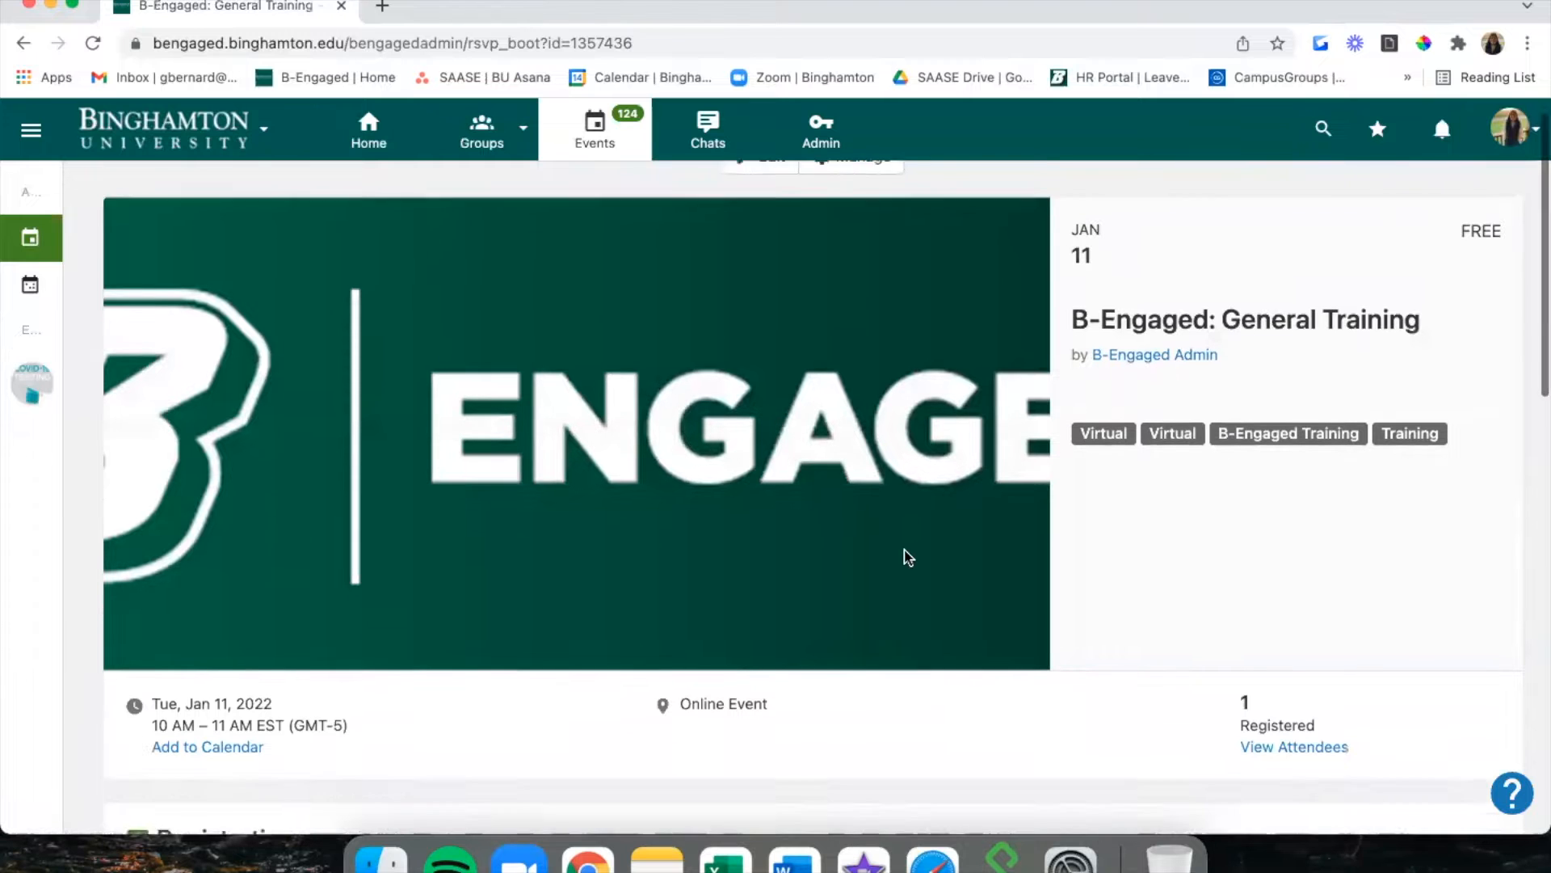
{"action": "scroll", "coordinate": [907, 556], "scroll_direction": "down", "scroll_amount": 10}
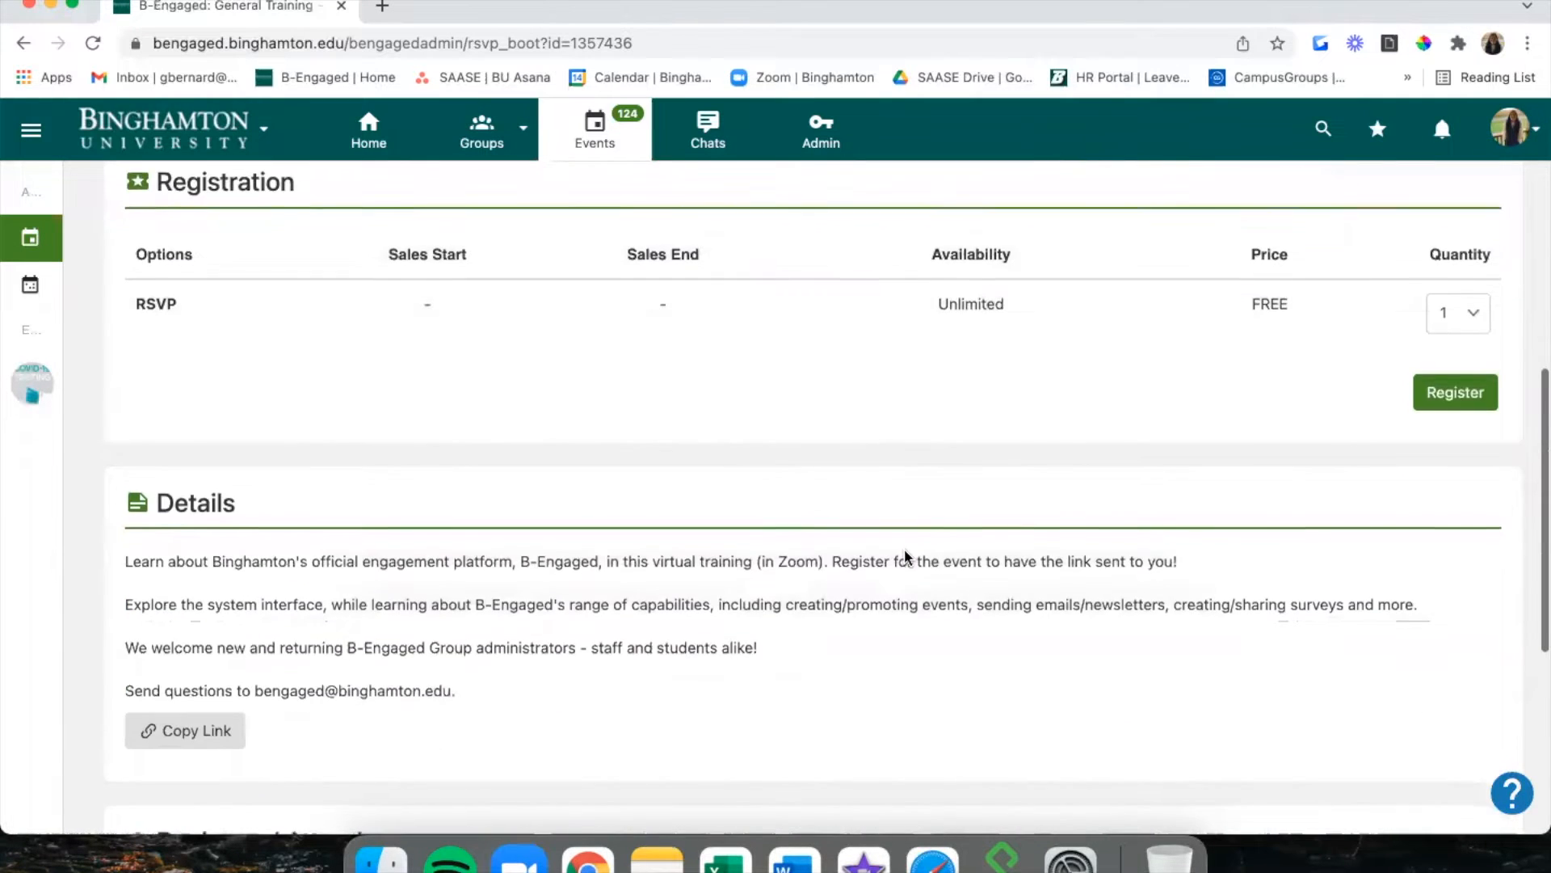
{"action": "scroll", "coordinate": [905, 551], "scroll_direction": "up", "scroll_amount": 2}
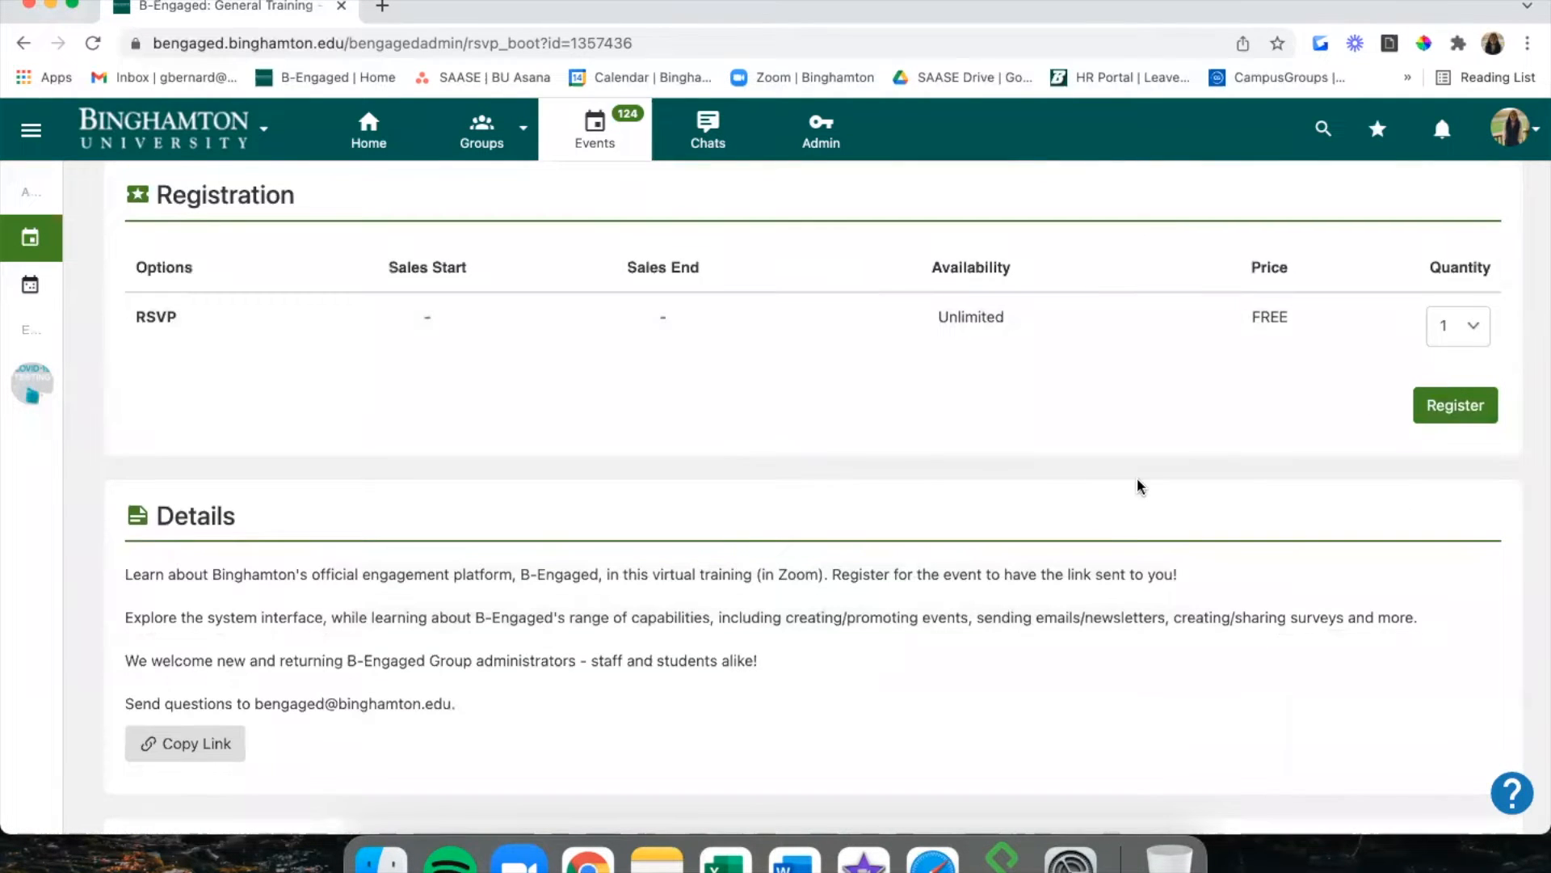
{"action": "scroll", "coordinate": [1137, 483], "scroll_direction": "down", "scroll_amount": 4}
{"action": "scroll", "coordinate": [1139, 485], "scroll_direction": "down", "scroll_amount": 4}
{"action": "scroll", "coordinate": [1137, 483], "scroll_direction": "up", "scroll_amount": 13}
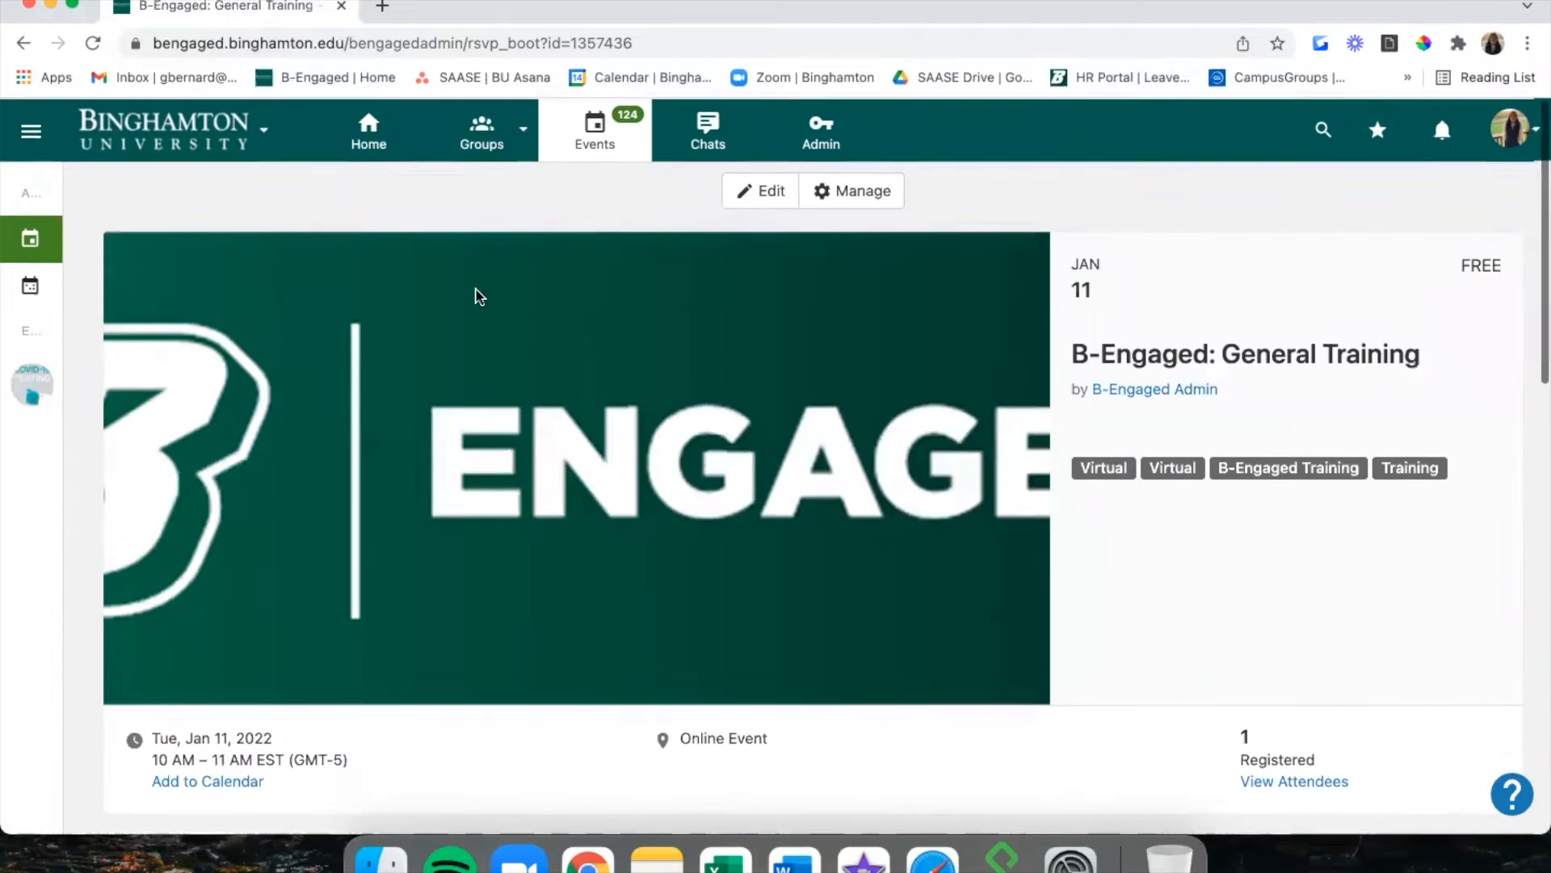
{"action": "left_click", "coordinate": [24, 50]}
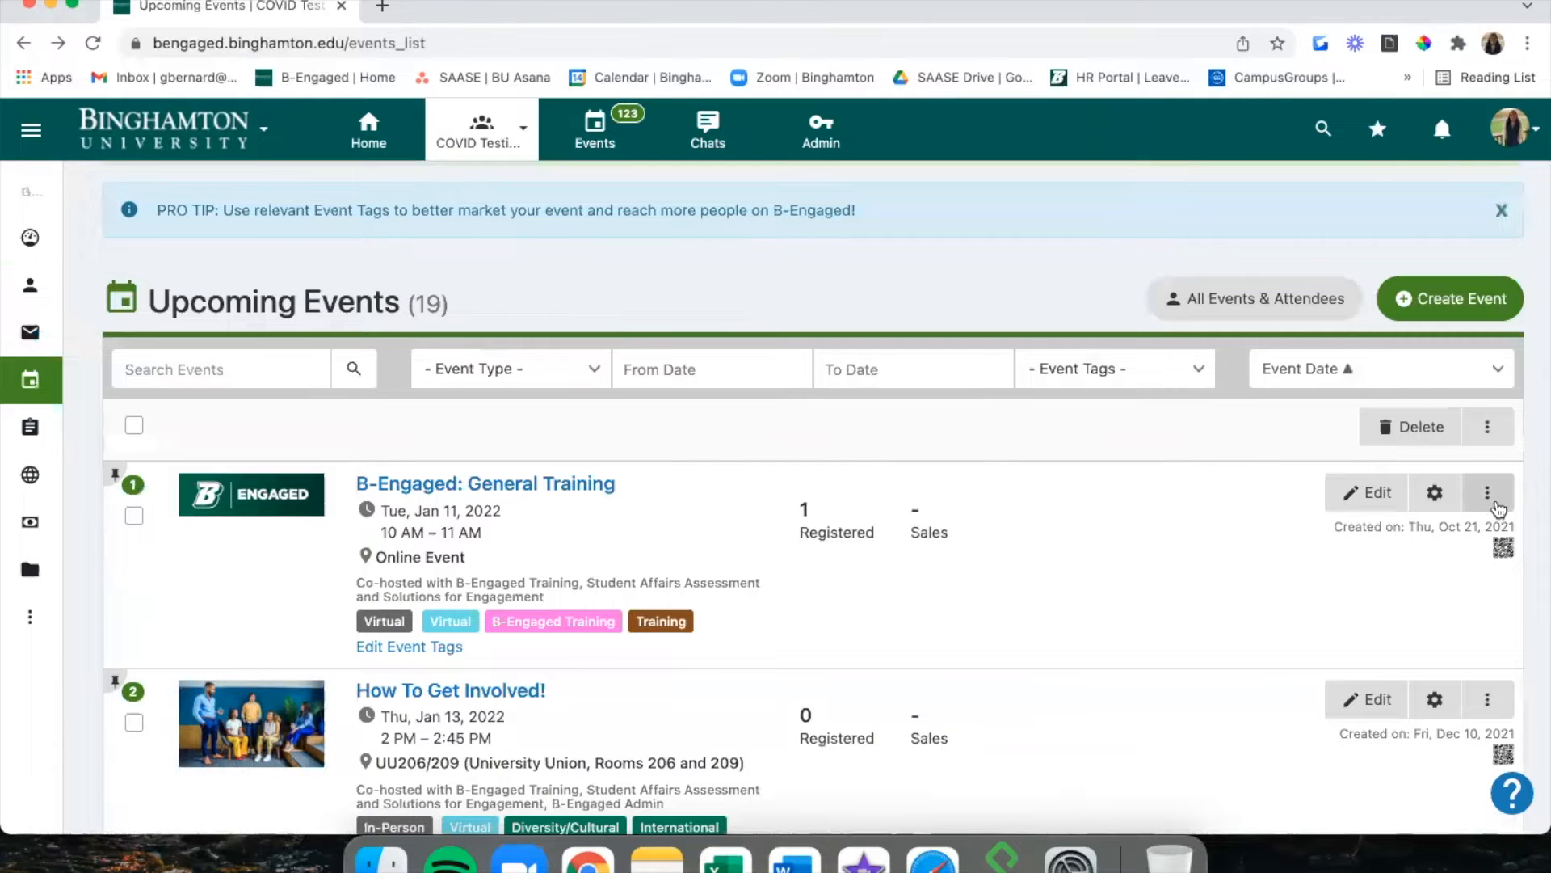
{"action": "left_click", "coordinate": [1486, 494]}
{"action": "scroll", "coordinate": [1471, 550], "scroll_direction": "down", "scroll_amount": 2}
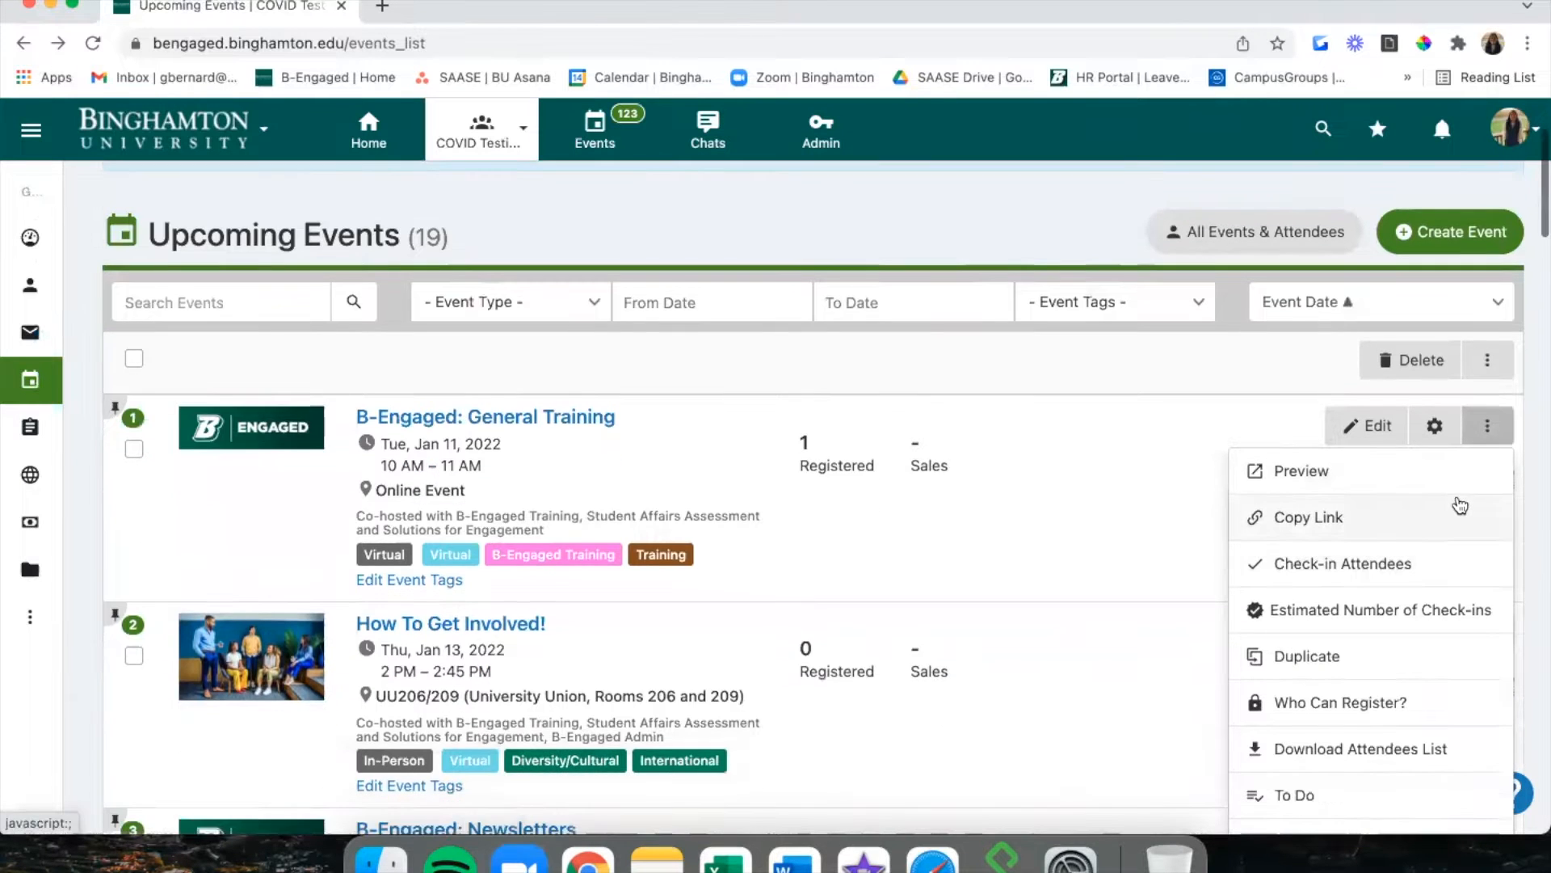
{"action": "scroll", "coordinate": [1459, 503], "scroll_direction": "down", "scroll_amount": 3}
{"action": "left_click", "coordinate": [1421, 354]}
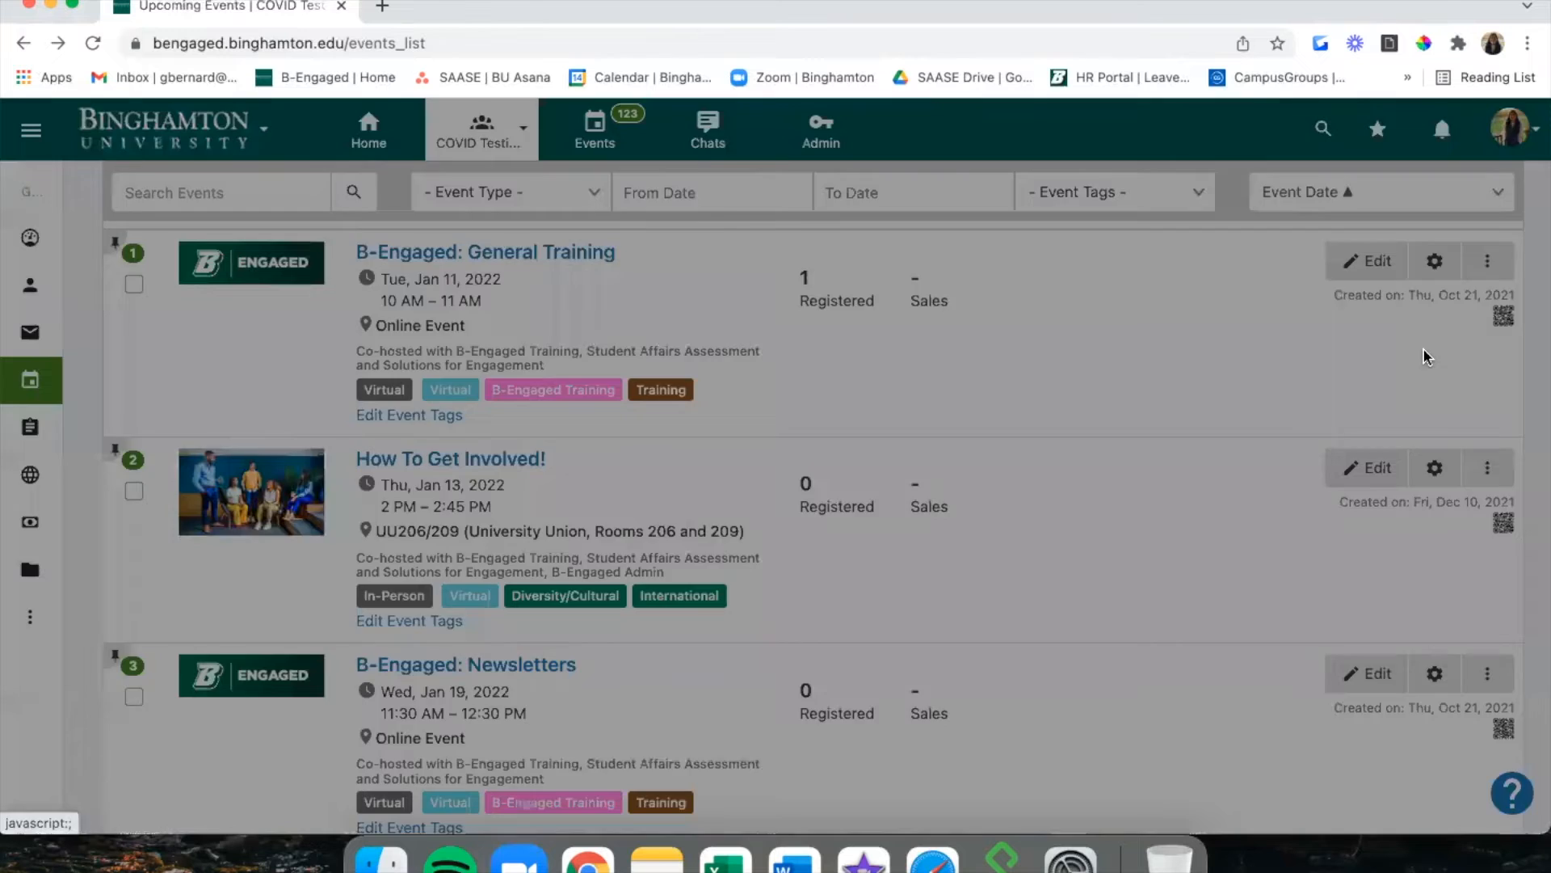
{"action": "left_click", "coordinate": [1009, 472]}
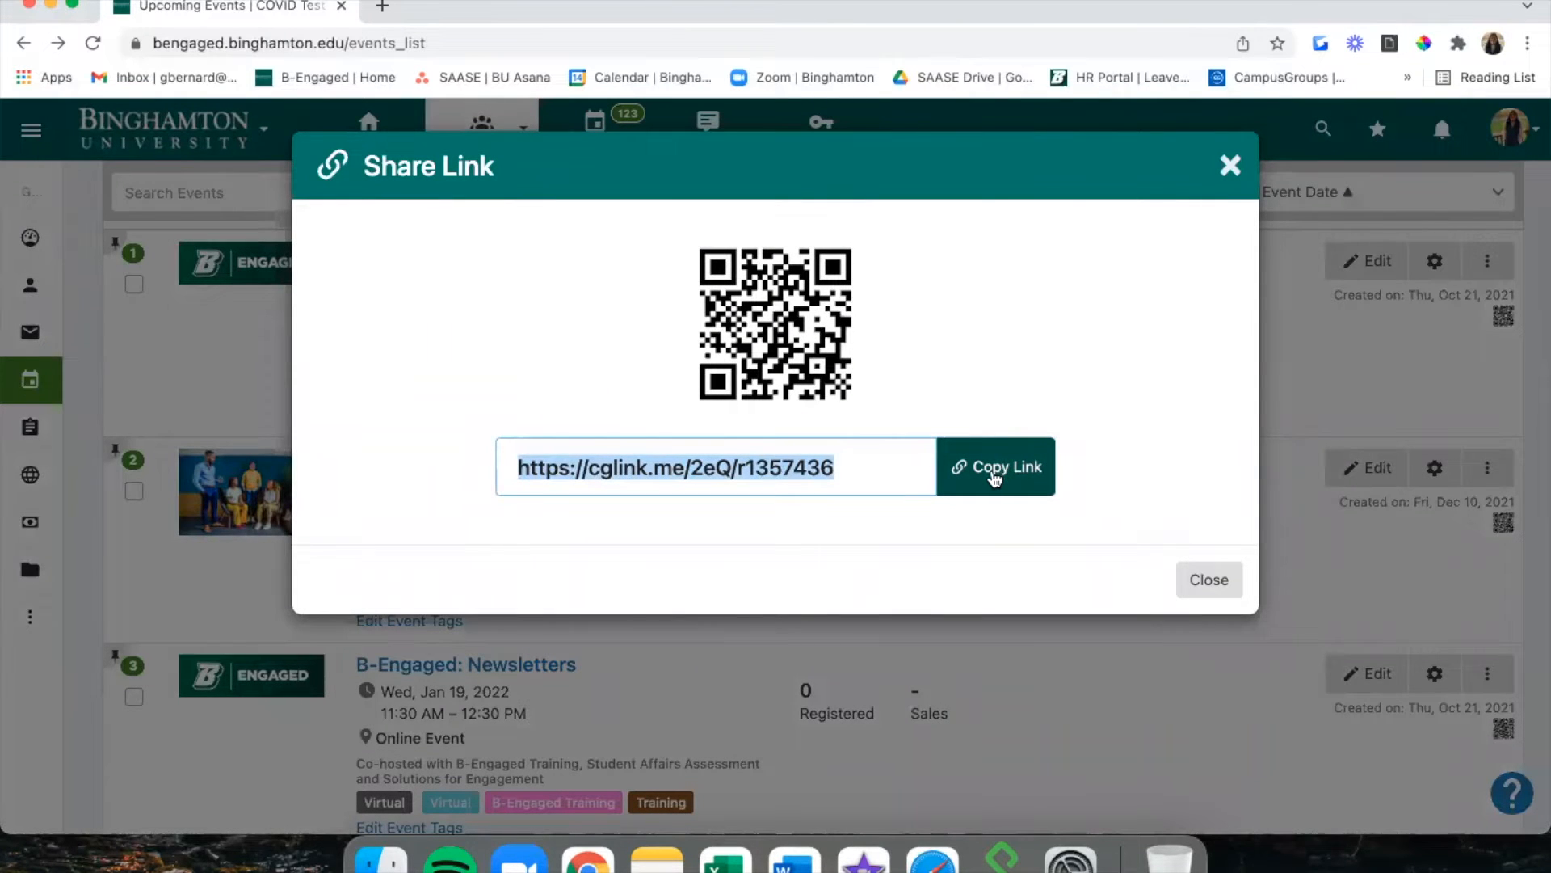
{"action": "left_click", "coordinate": [804, 321]}
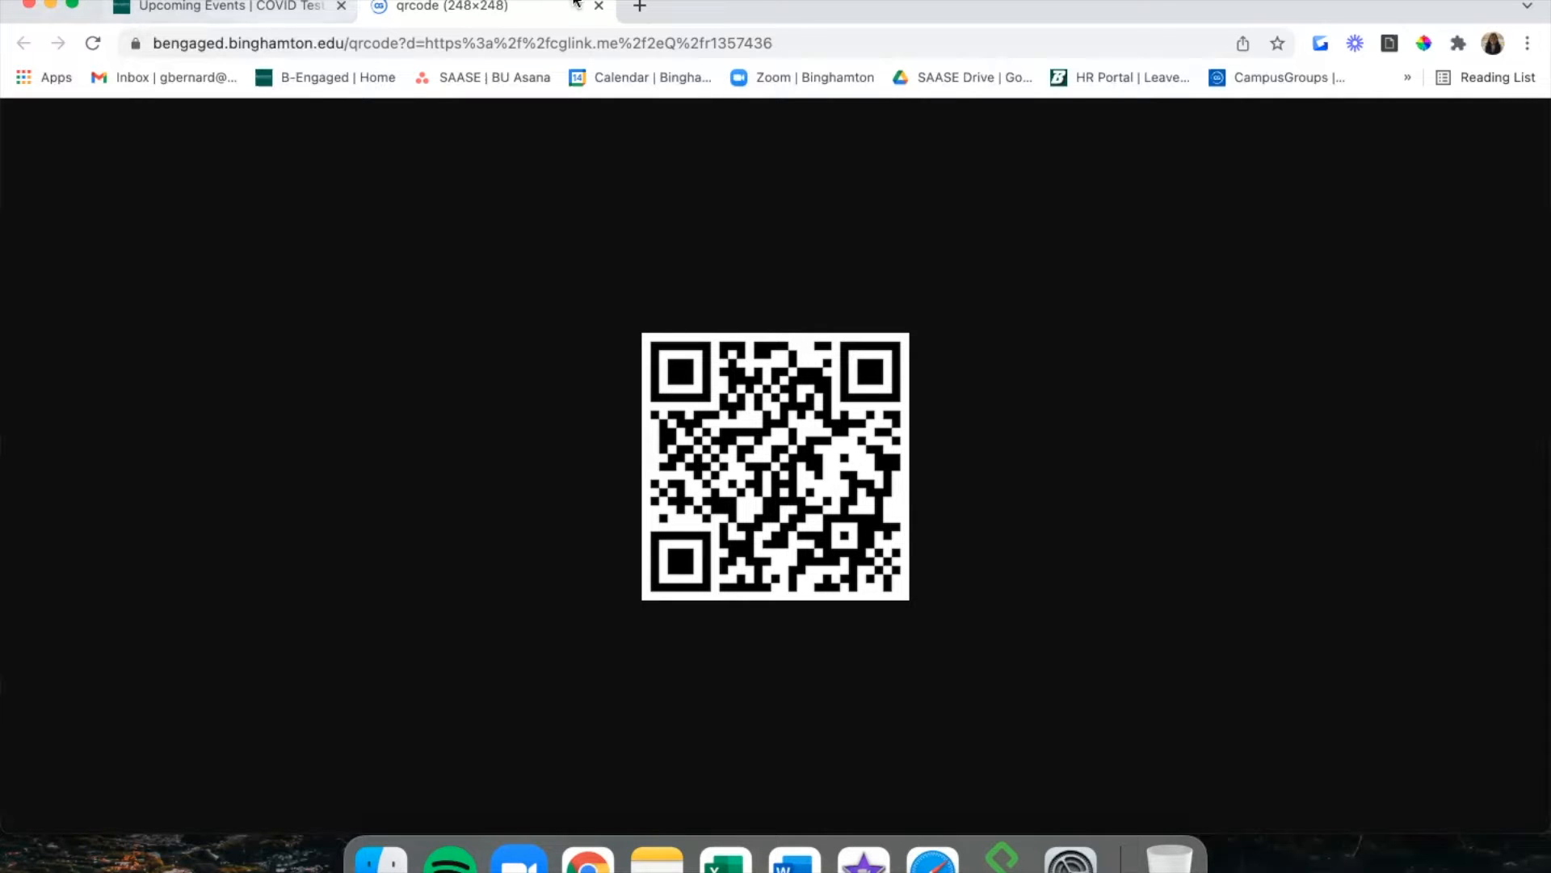
{"action": "left_click", "coordinate": [599, 5]}
{"action": "left_click", "coordinate": [214, 192]}
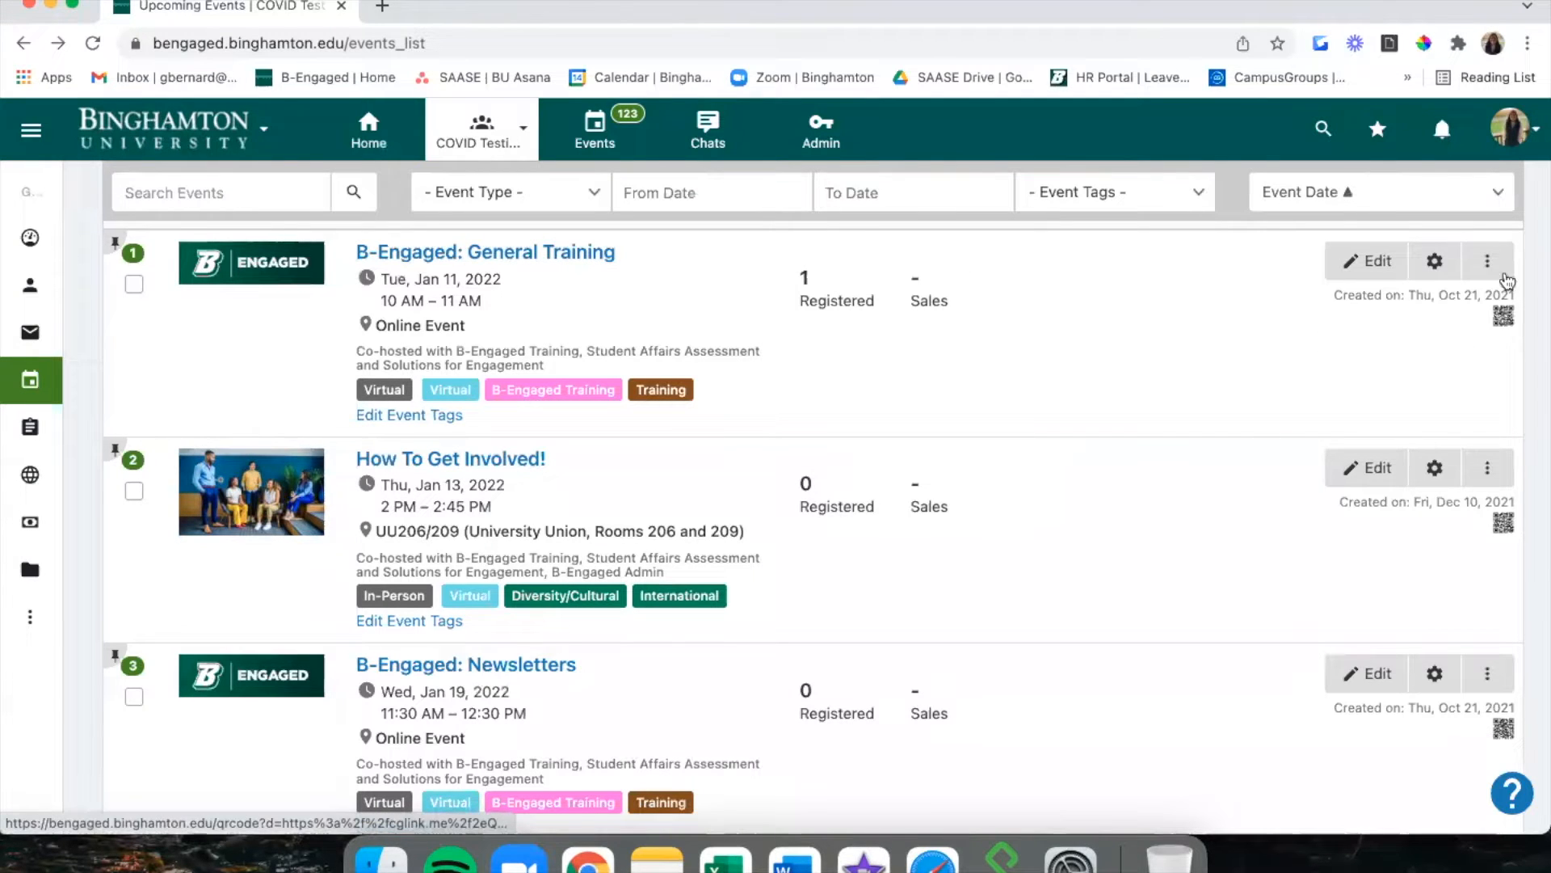
Browse the events list and open, then dismiss, the actions menu for How To Get Involved!
{"action": "scroll", "coordinate": [1504, 321], "scroll_direction": "down", "scroll_amount": 2}
{"action": "scroll", "coordinate": [1504, 321], "scroll_direction": "down", "scroll_amount": 3}
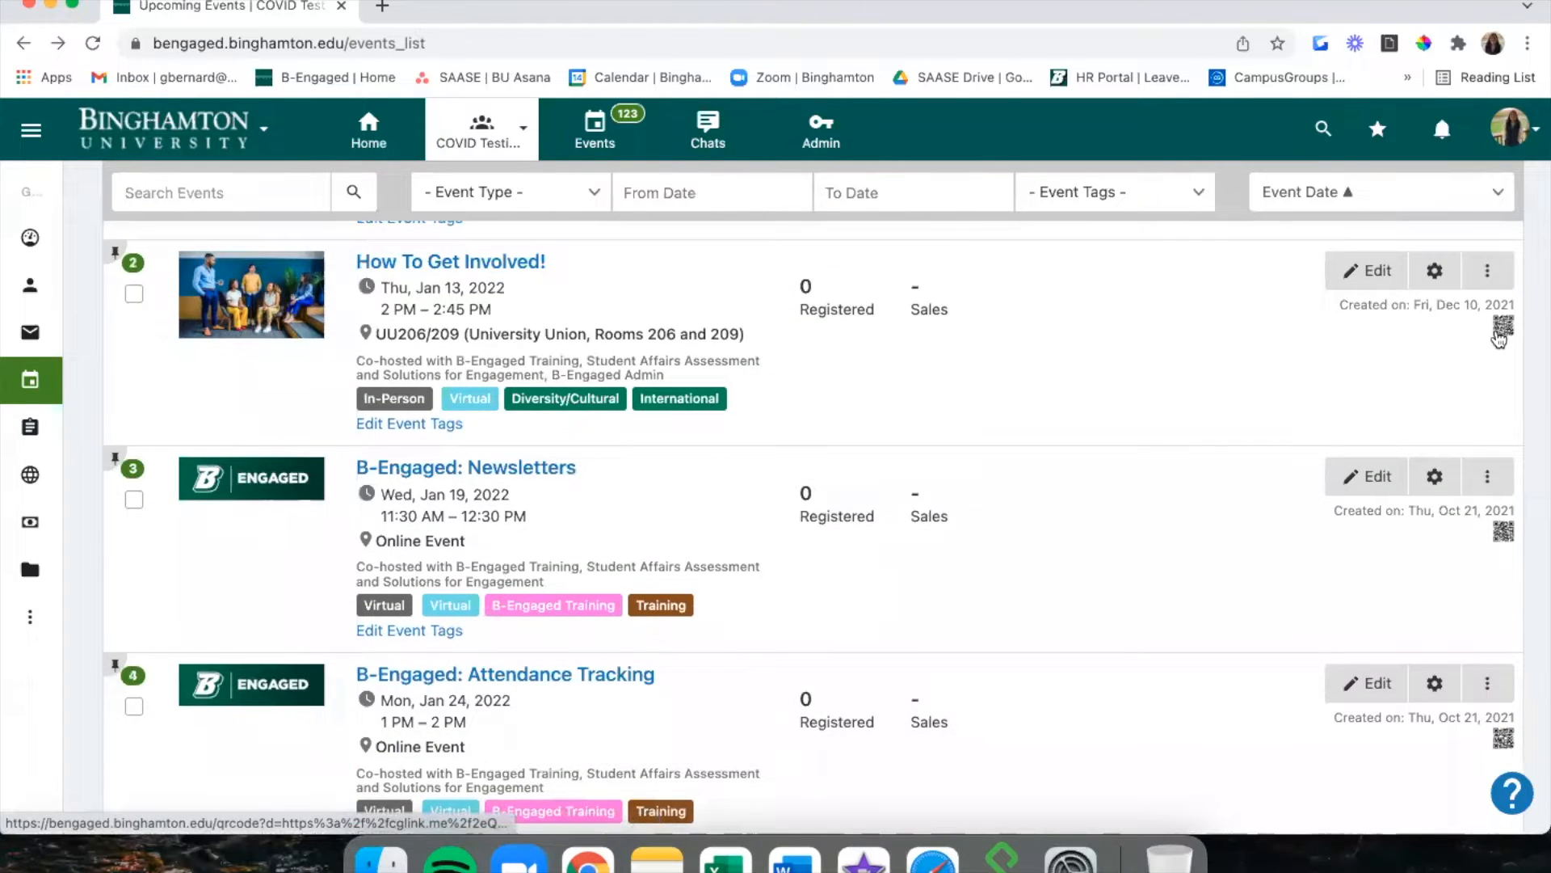
{"action": "scroll", "coordinate": [1500, 340], "scroll_direction": "down", "scroll_amount": 4}
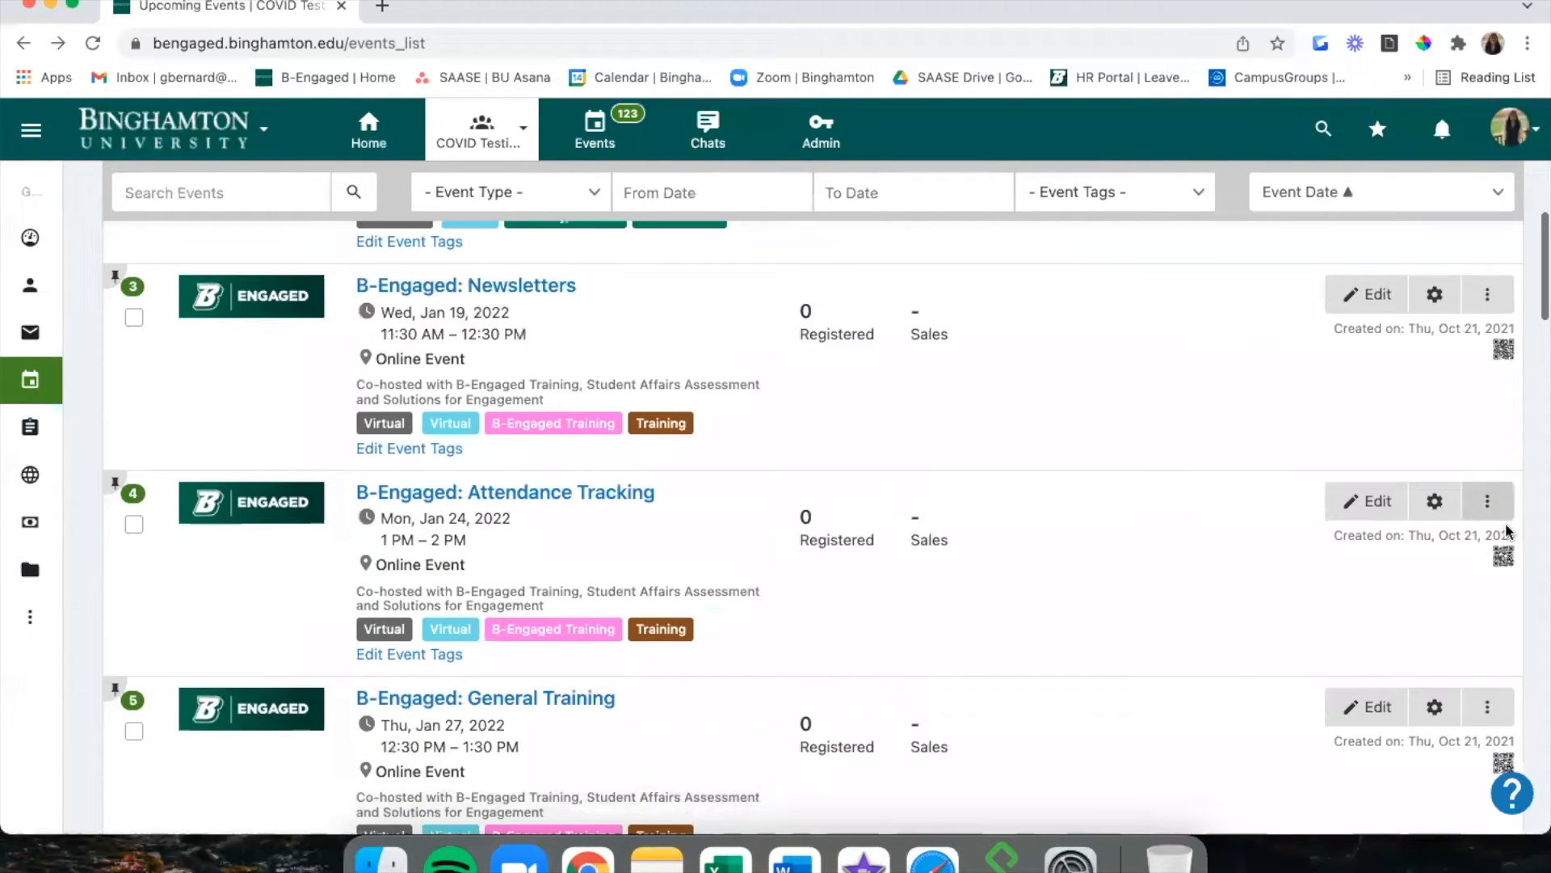
{"action": "scroll", "coordinate": [1505, 558], "scroll_direction": "down", "scroll_amount": 1}
{"action": "scroll", "coordinate": [1505, 563], "scroll_direction": "up", "scroll_amount": 2}
{"action": "scroll", "coordinate": [1506, 556], "scroll_direction": "up", "scroll_amount": 10}
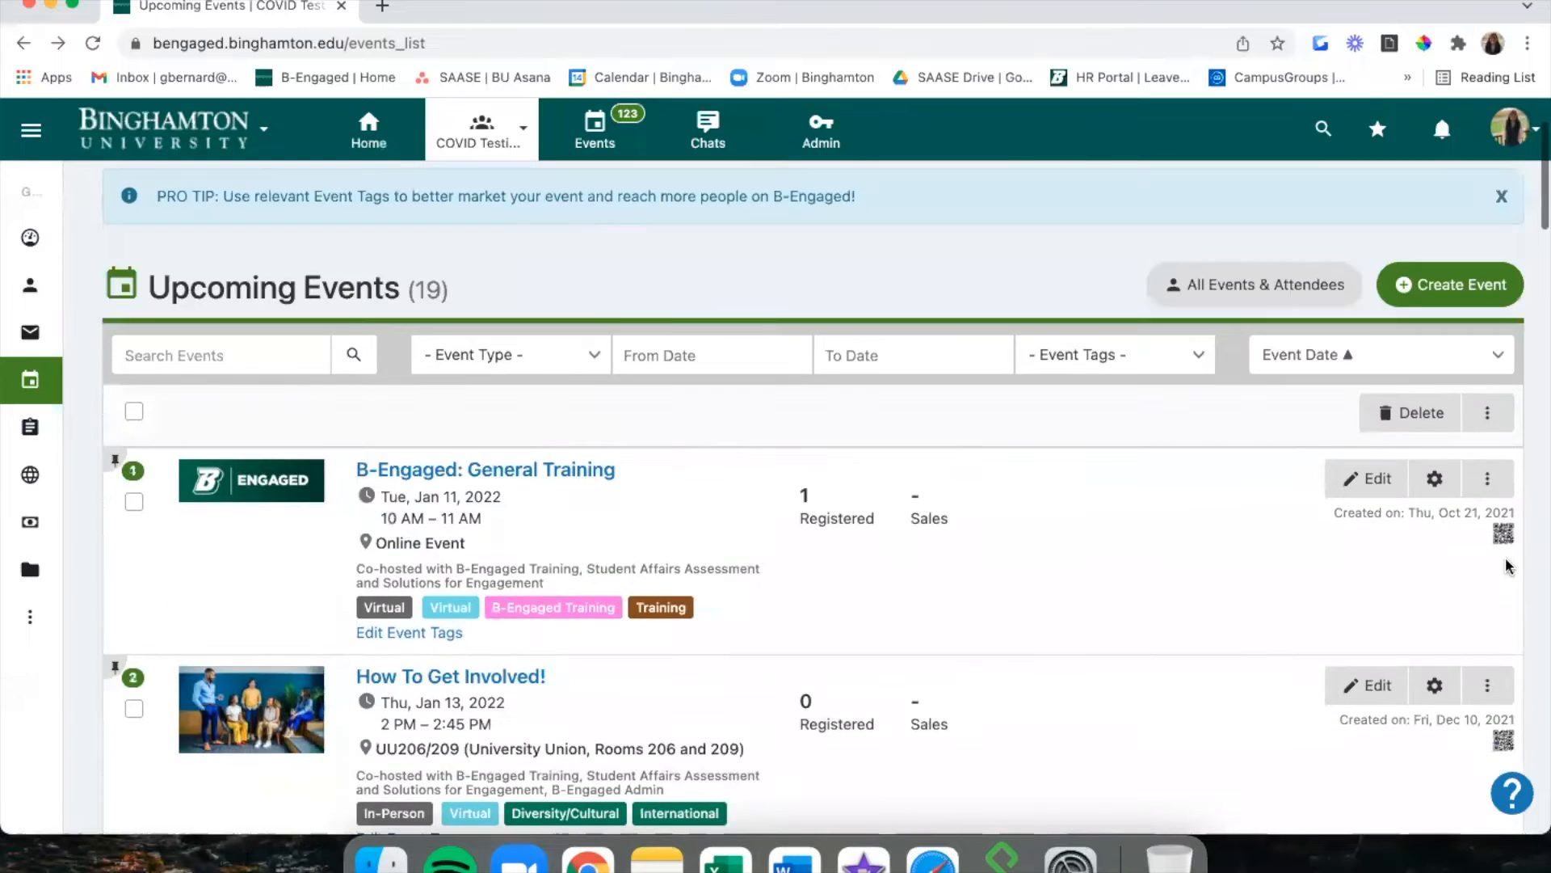
{"action": "scroll", "coordinate": [1499, 533], "scroll_direction": "down", "scroll_amount": 4}
{"action": "left_click", "coordinate": [1491, 522]}
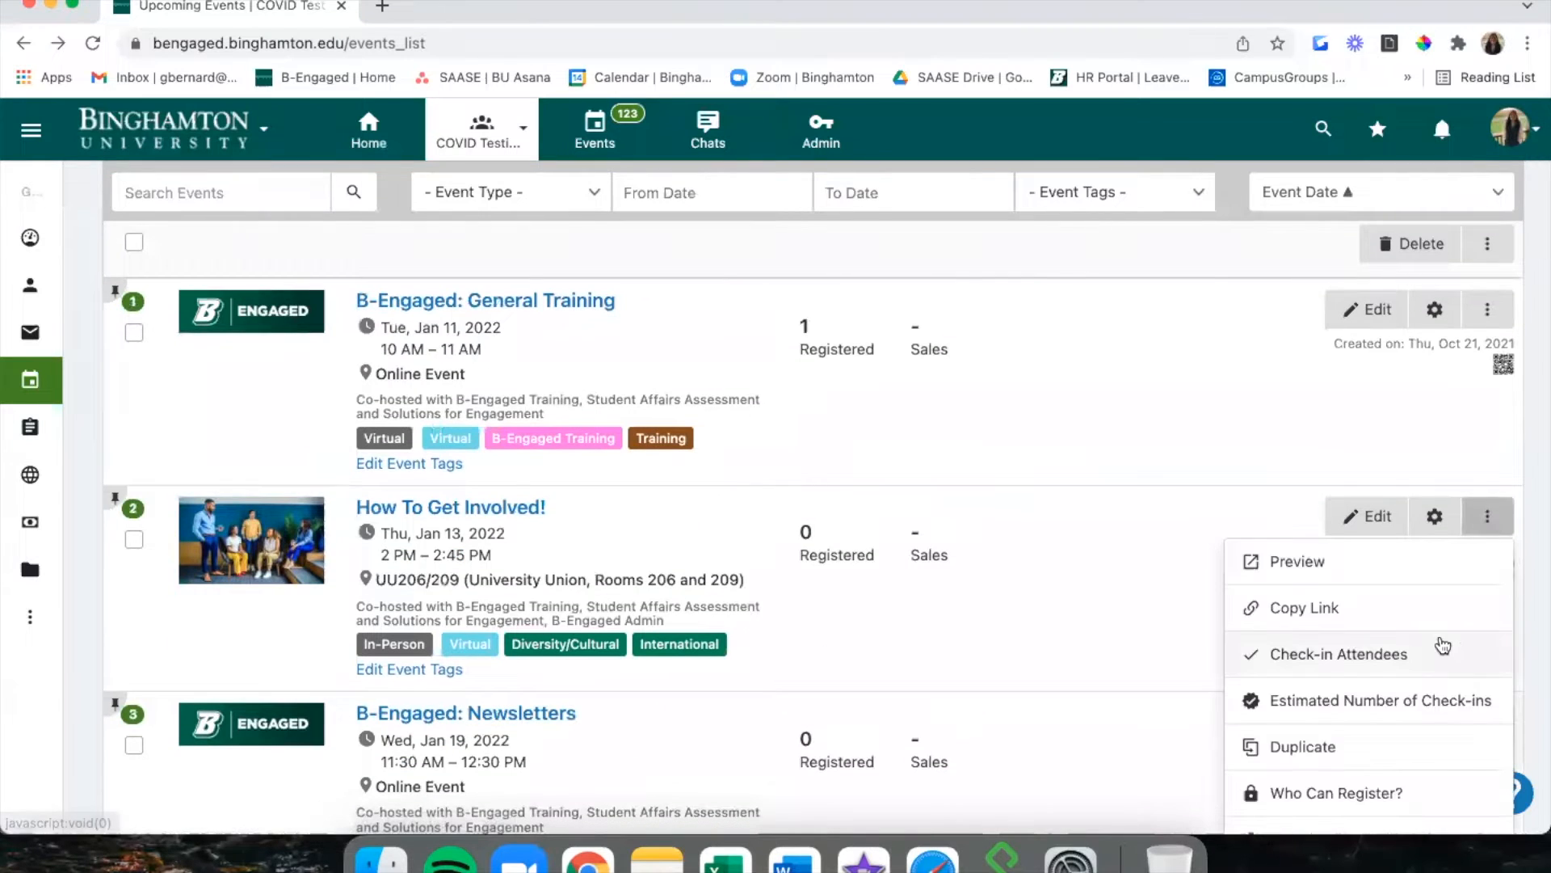
{"action": "scroll", "coordinate": [1430, 589], "scroll_direction": "down", "scroll_amount": 2}
{"action": "scroll", "coordinate": [1414, 429], "scroll_direction": "down", "scroll_amount": 2}
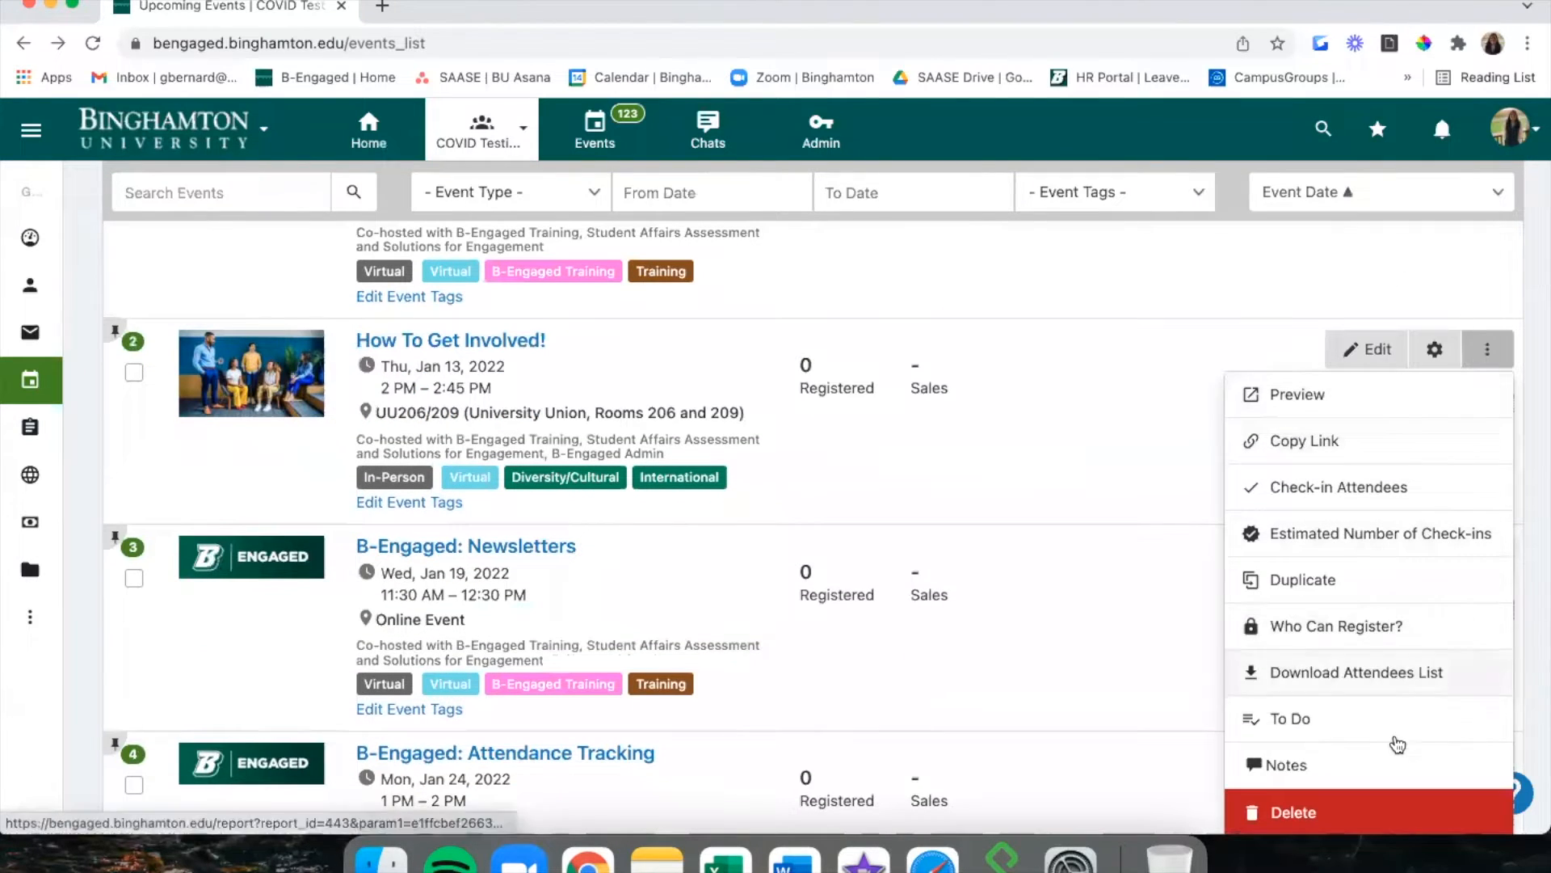
{"action": "left_click", "coordinate": [1161, 346]}
{"action": "scroll", "coordinate": [1160, 349], "scroll_direction": "up", "scroll_amount": 3}
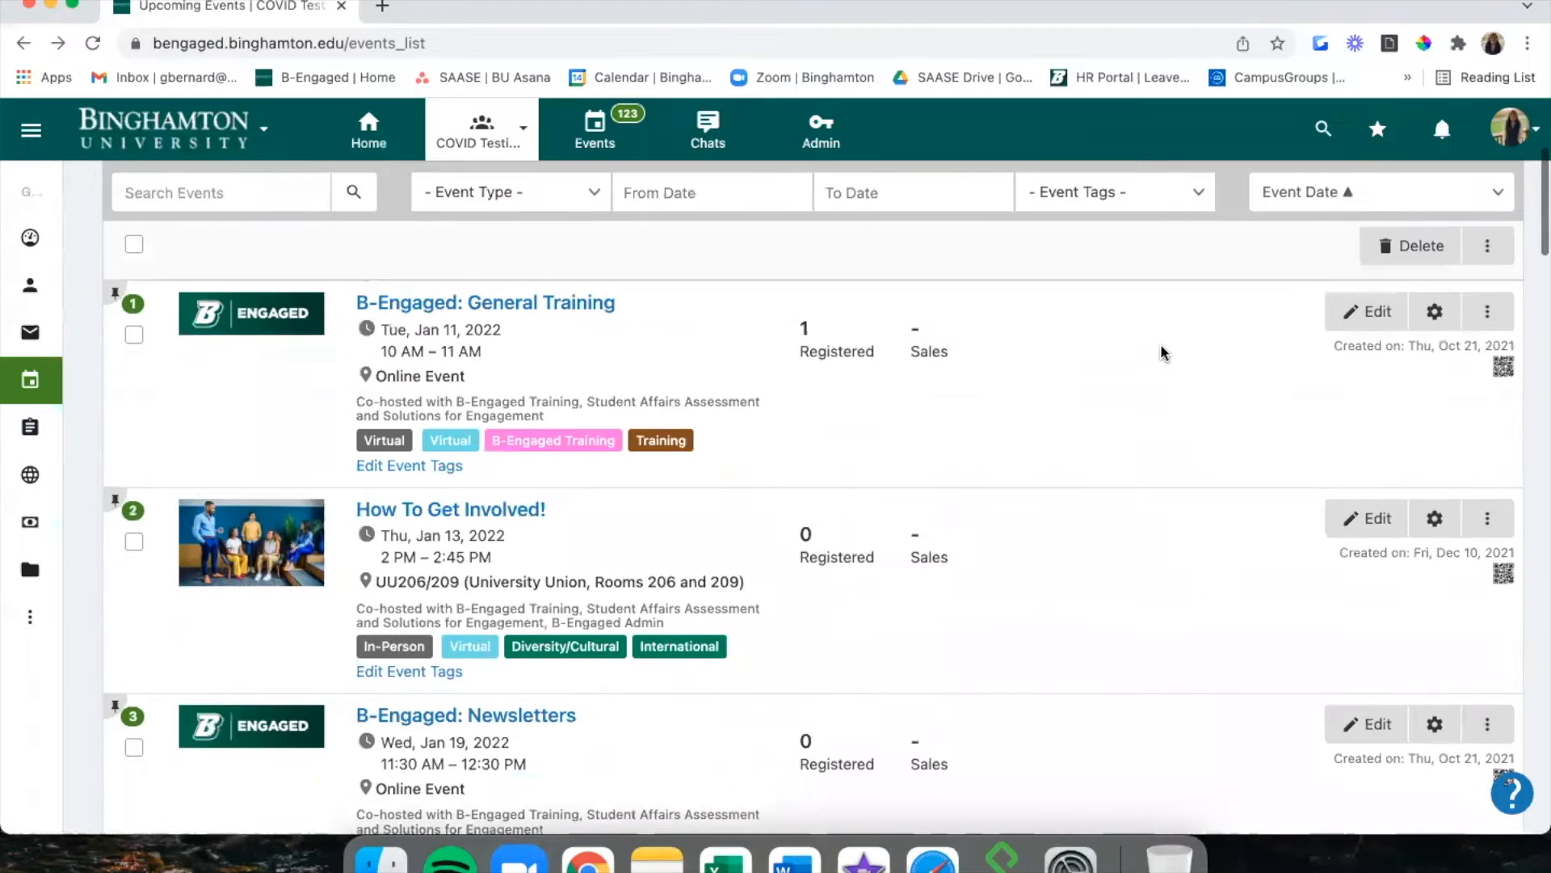
Open Check-in Attendees for General Training, search an attendee's e-mail, then clear the search.
{"action": "left_click", "coordinate": [1501, 360]}
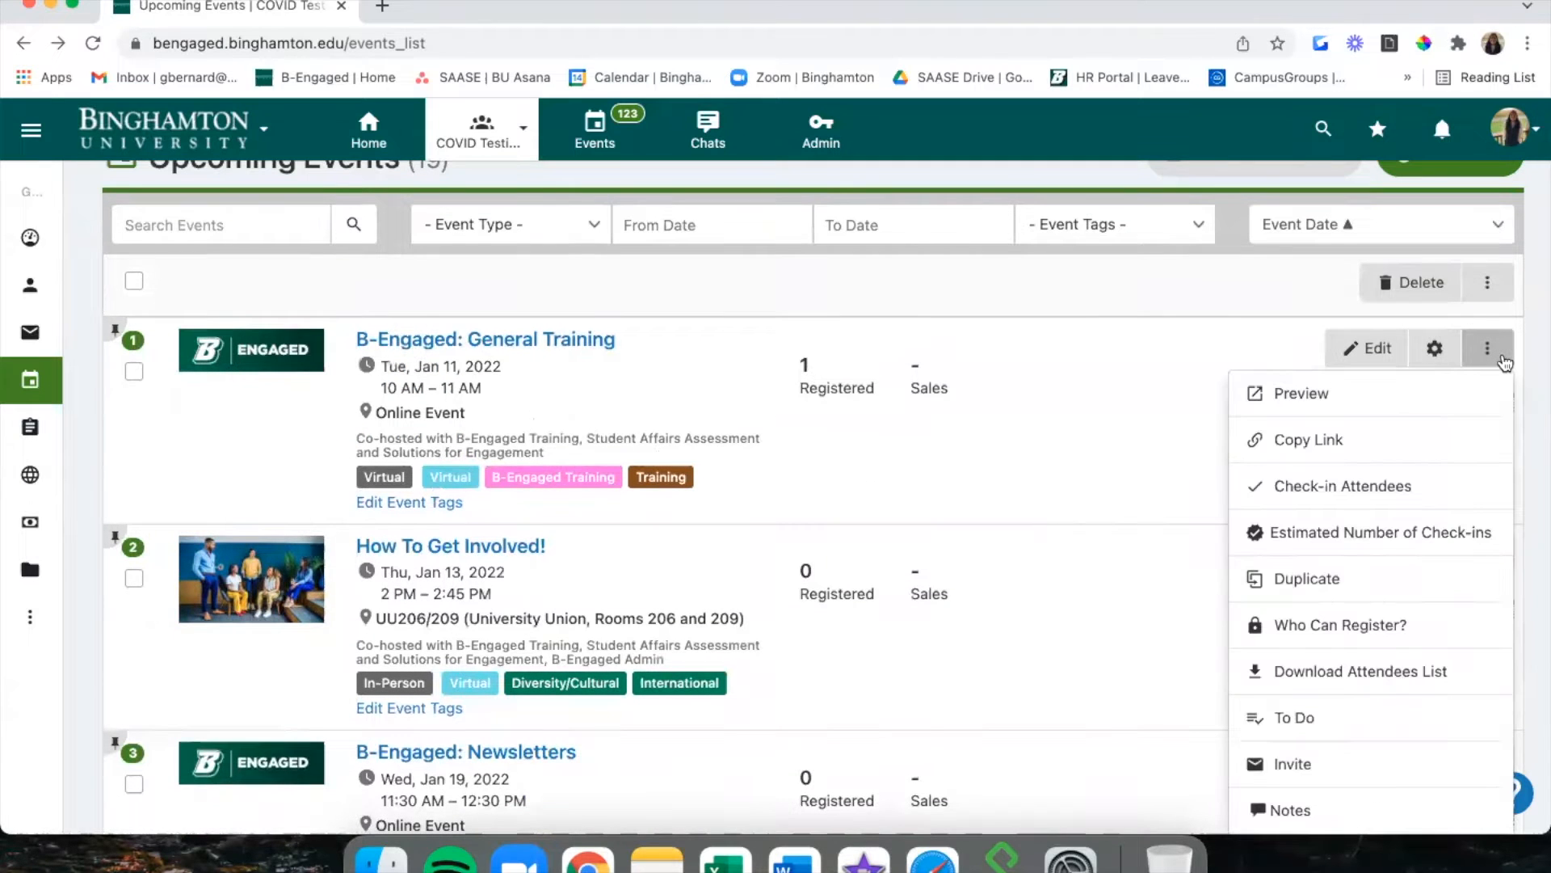
{"action": "left_click", "coordinate": [1414, 485]}
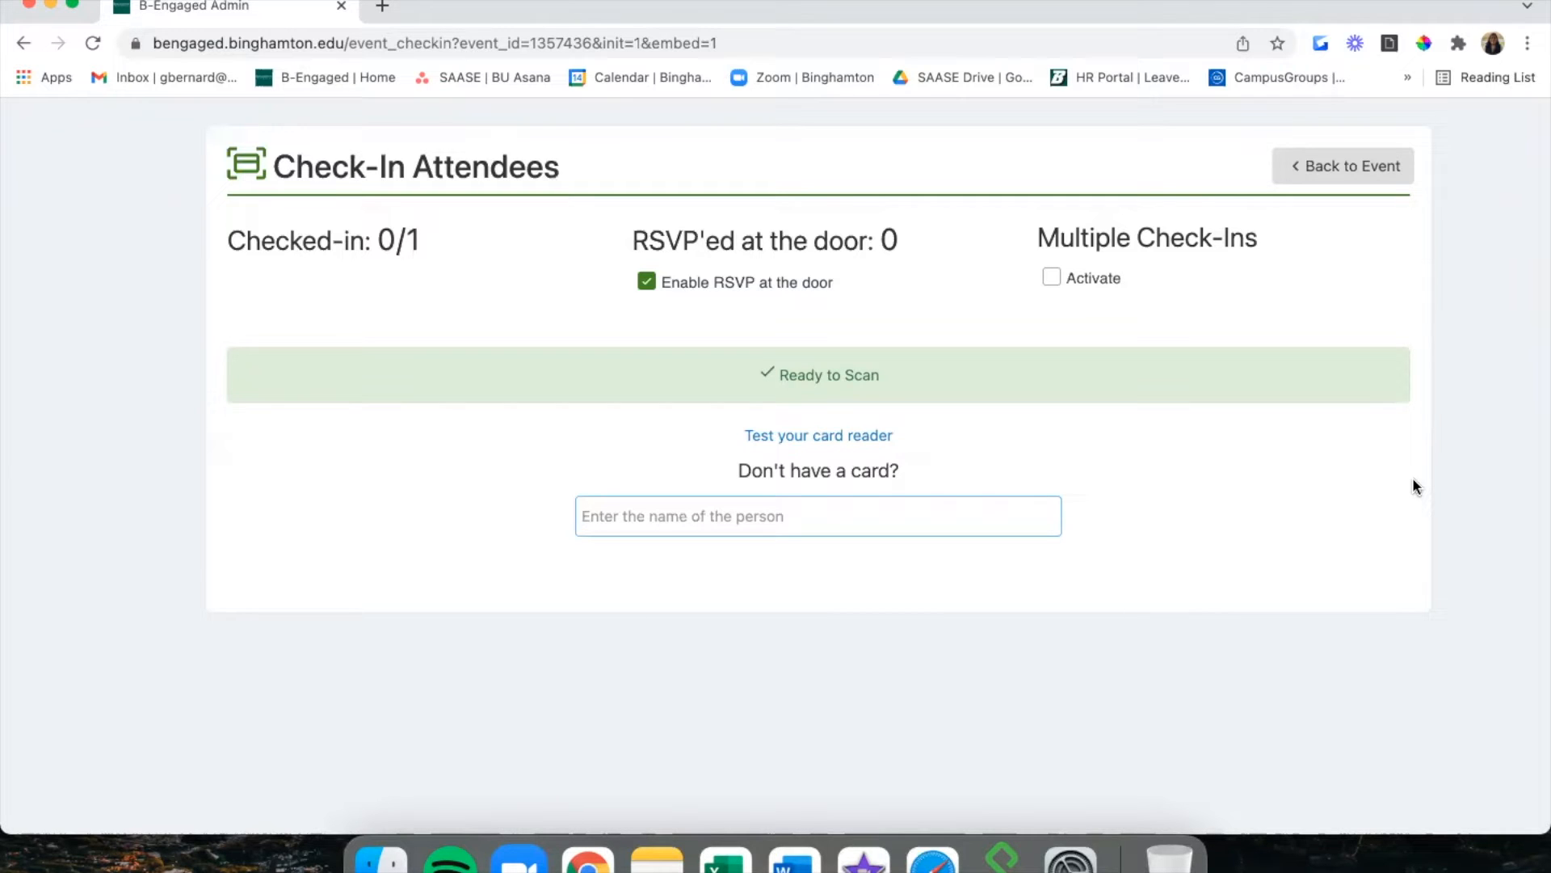
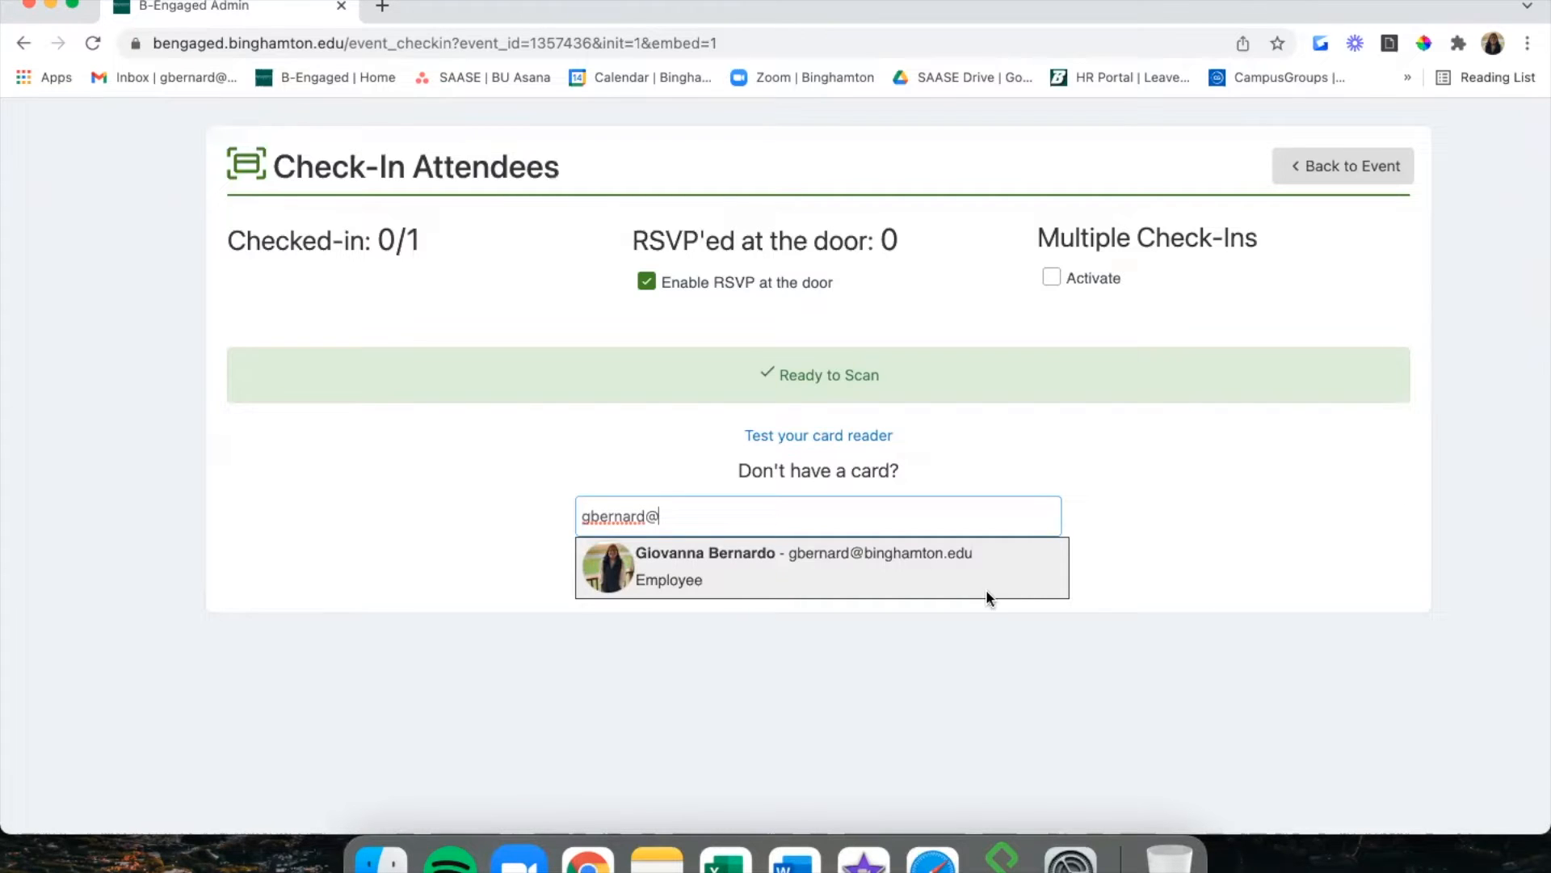
{"action": "key", "text": "shift+Left"}
{"action": "key", "text": "shift+Left"}
{"action": "key", "text": "shift+Left"}
{"action": "key", "text": "shift+Left"}
{"action": "key", "text": "shift+Left"}
{"action": "key", "text": "shift+Left"}
{"action": "key", "text": "shift+Left"}
{"action": "key", "text": "shift+Left"}
{"action": "key", "text": "shift+Left"}
{"action": "key", "text": "BackSpace"}
View the event's Track Attendance with a Computer option, then return to the group's Upcoming Events.
{"action": "left_click", "coordinate": [1337, 171]}
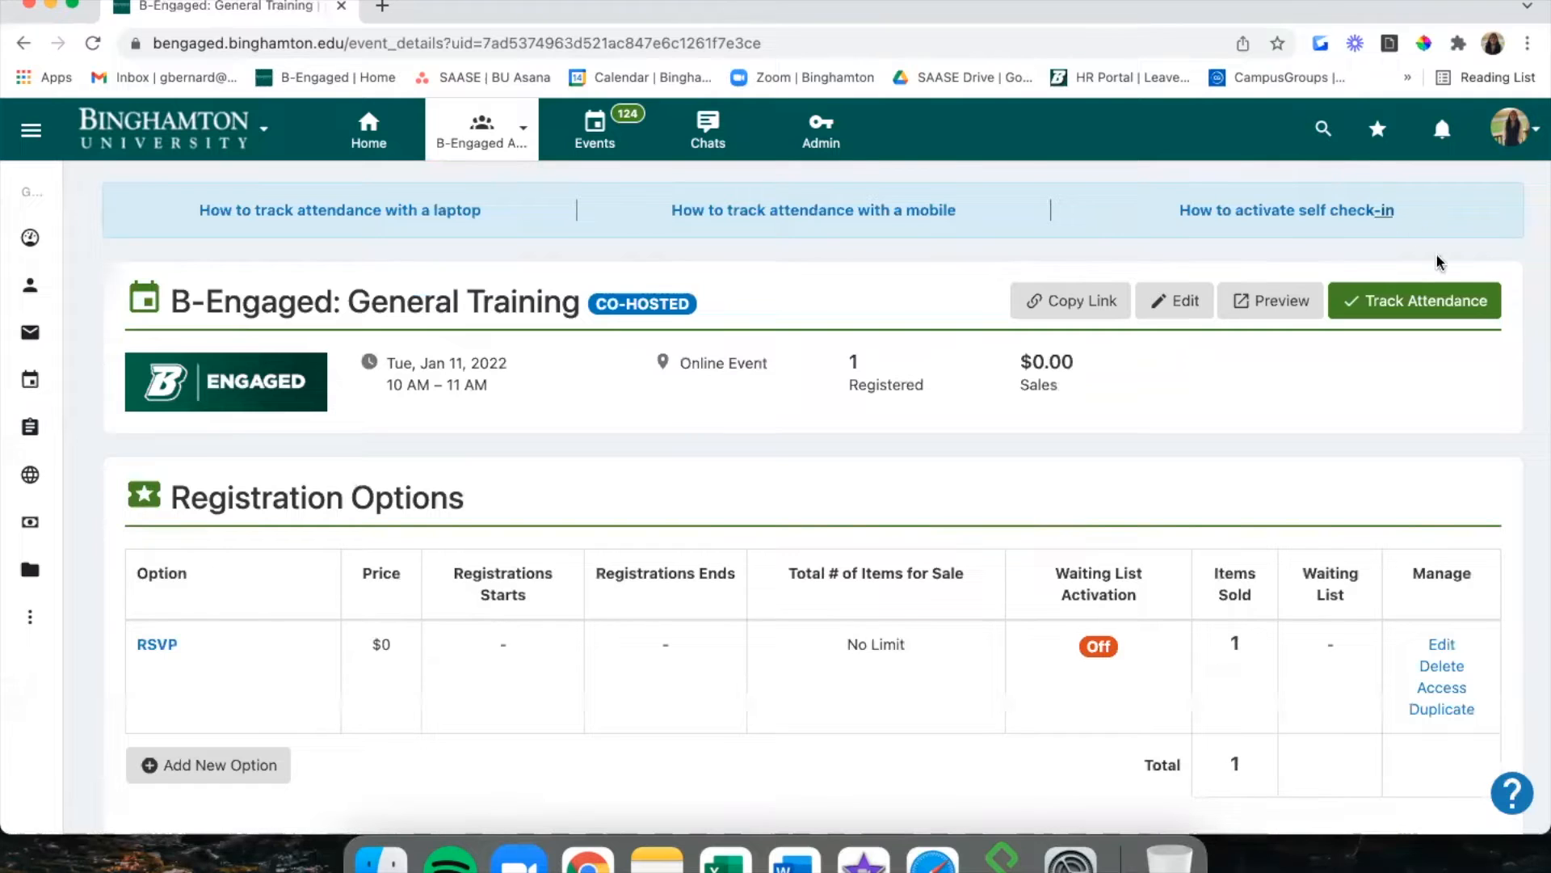
{"action": "left_click", "coordinate": [1441, 301]}
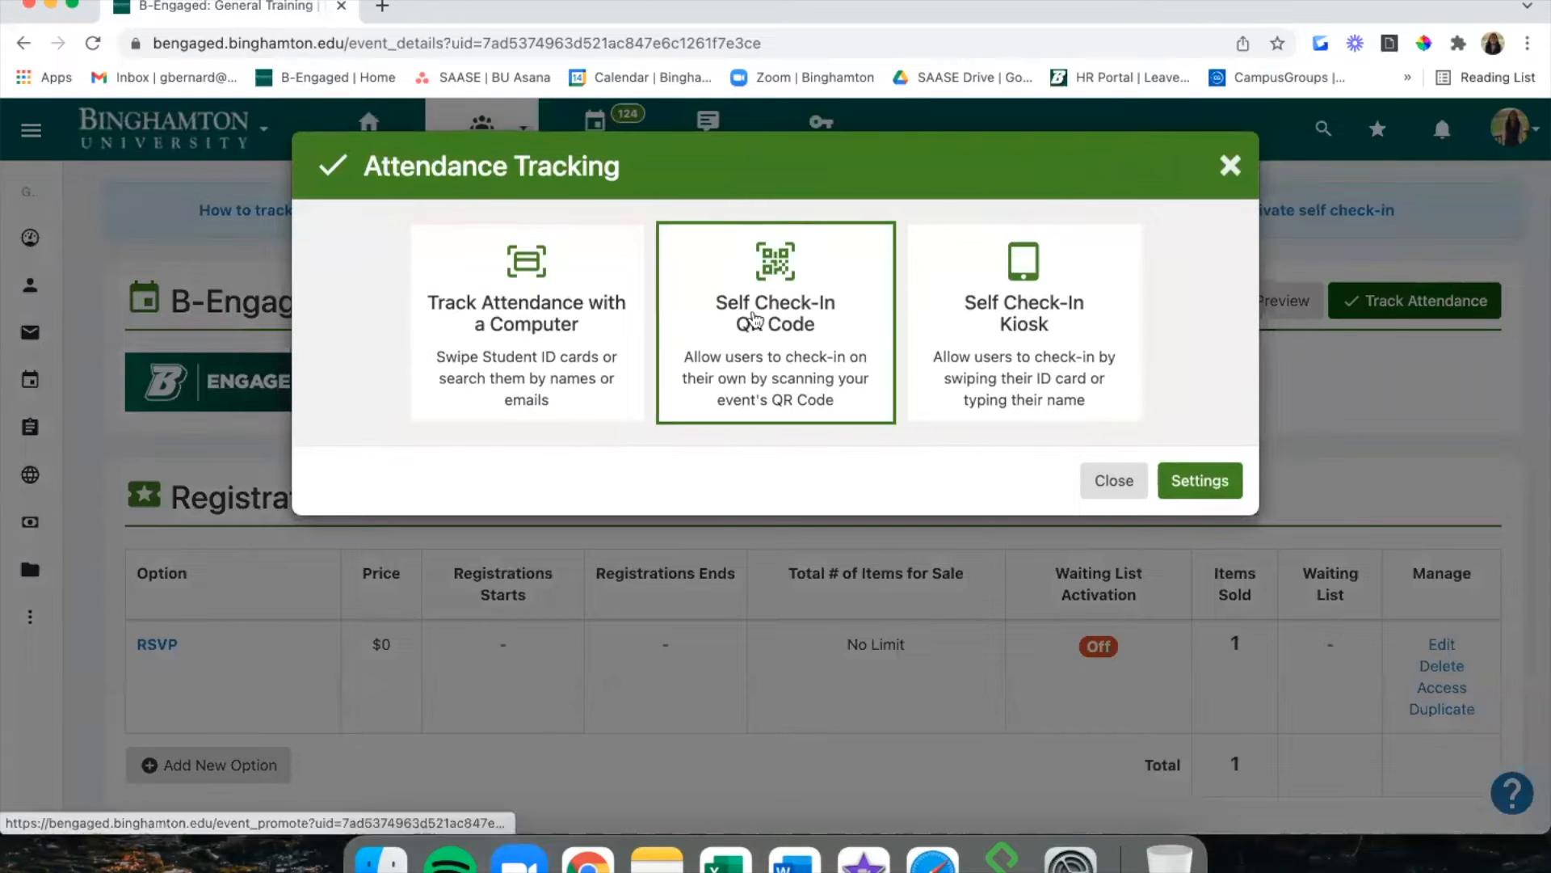
{"action": "left_click", "coordinate": [486, 370]}
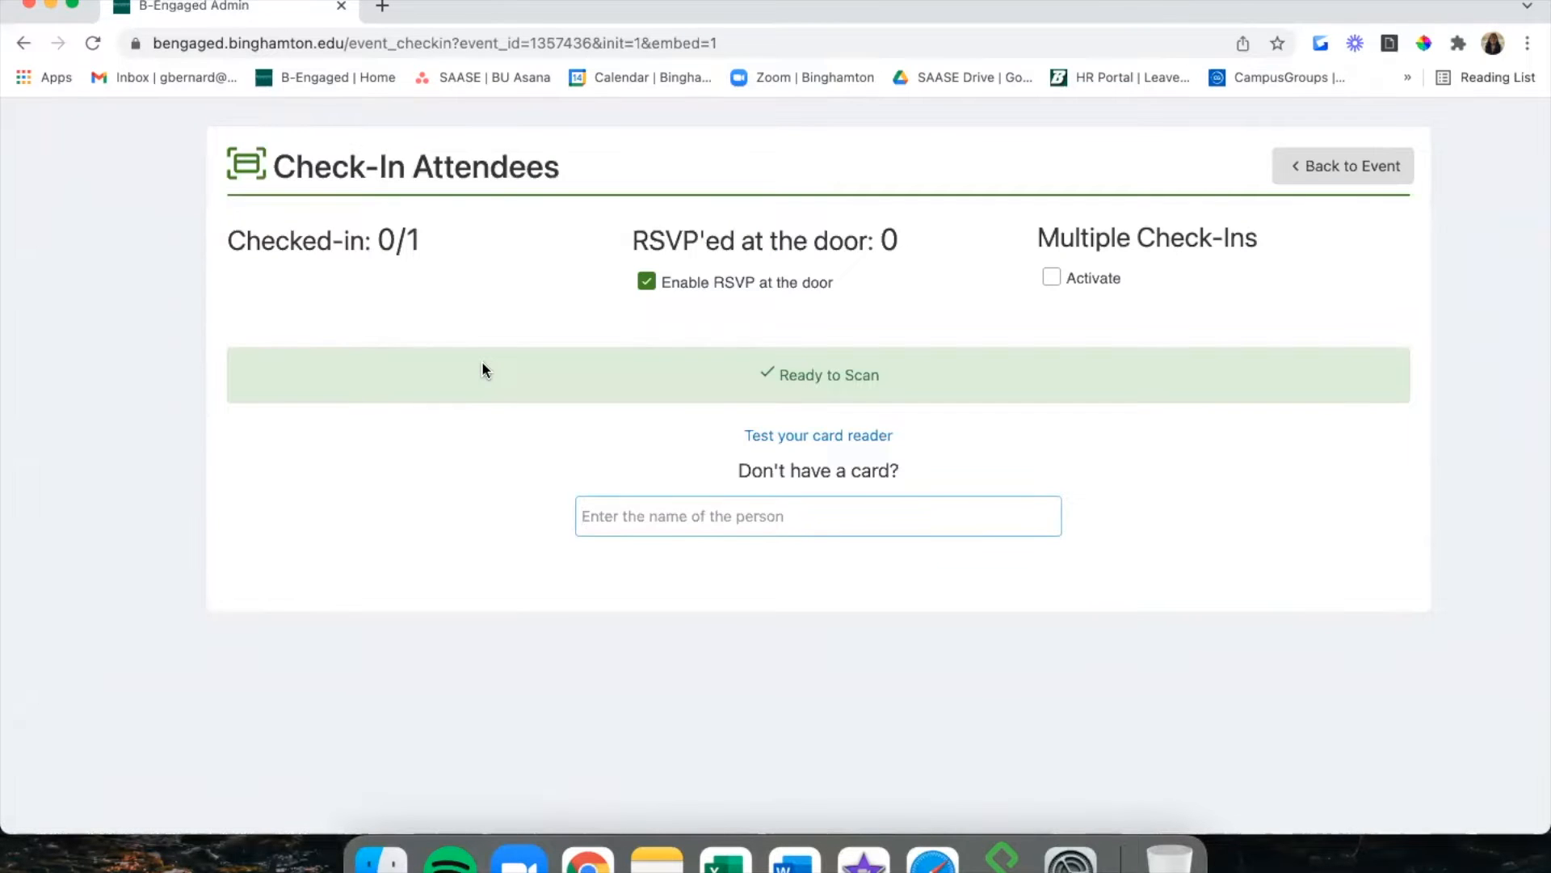
{"action": "left_click", "coordinate": [1364, 170]}
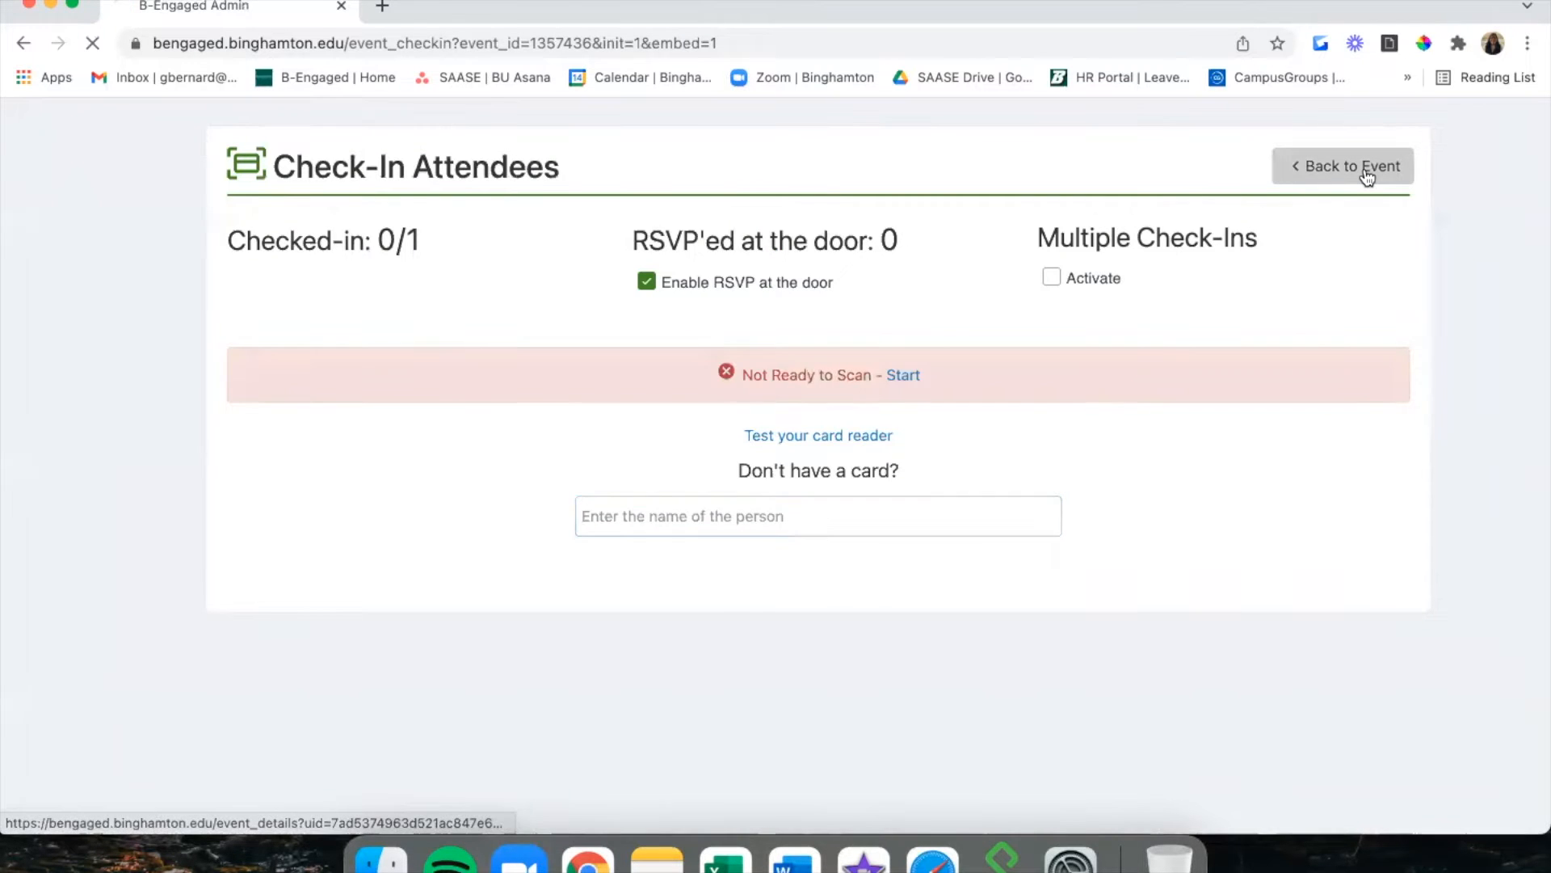
{"action": "mouse_move", "coordinate": [16, 346]}
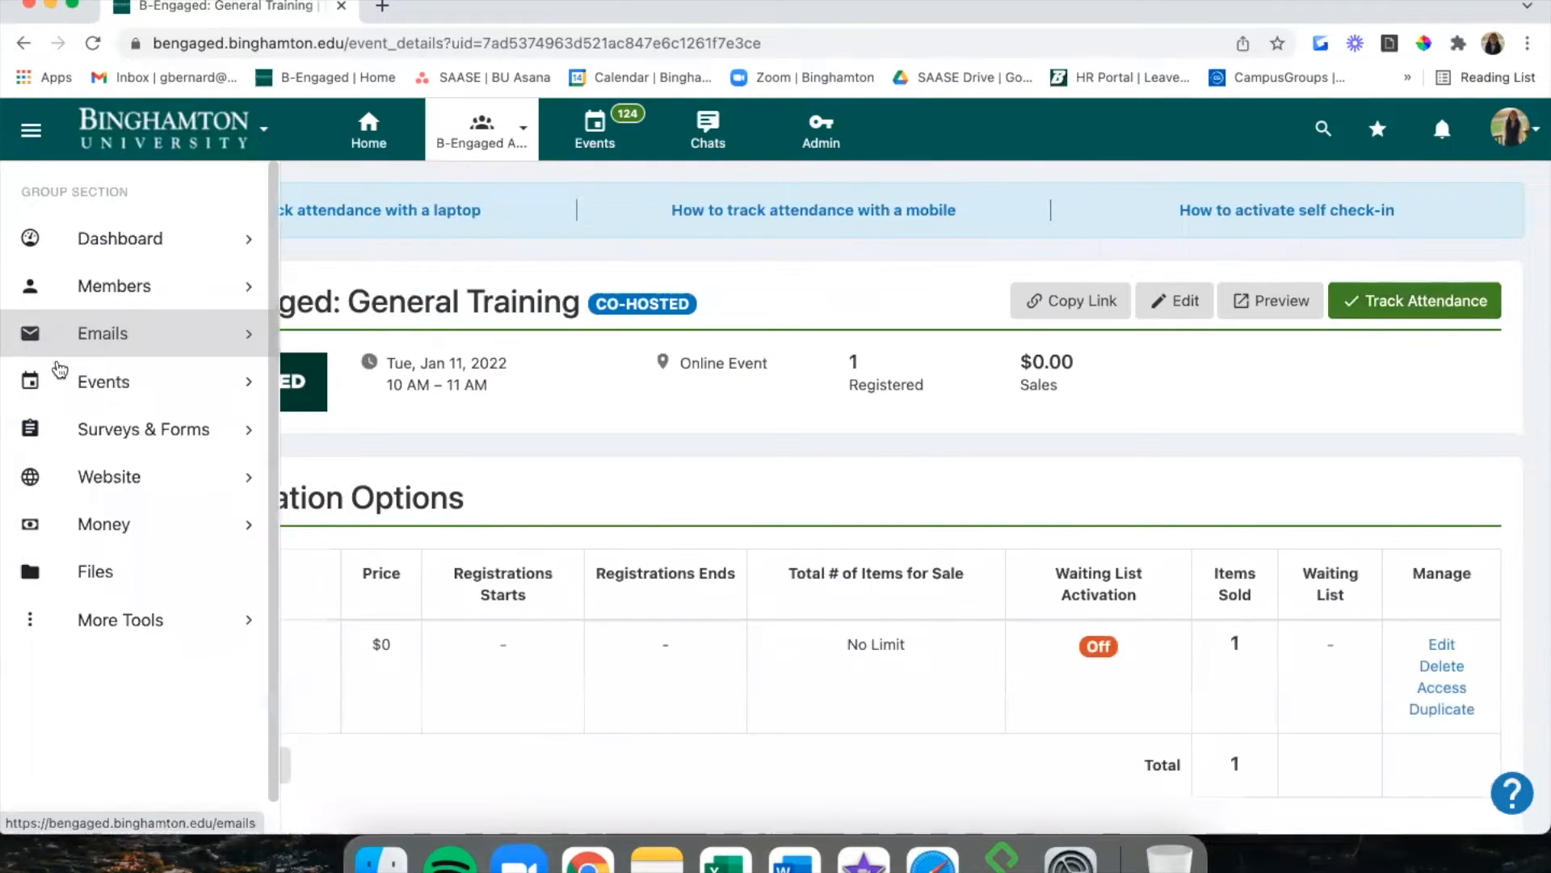
{"action": "left_click", "coordinate": [52, 382]}
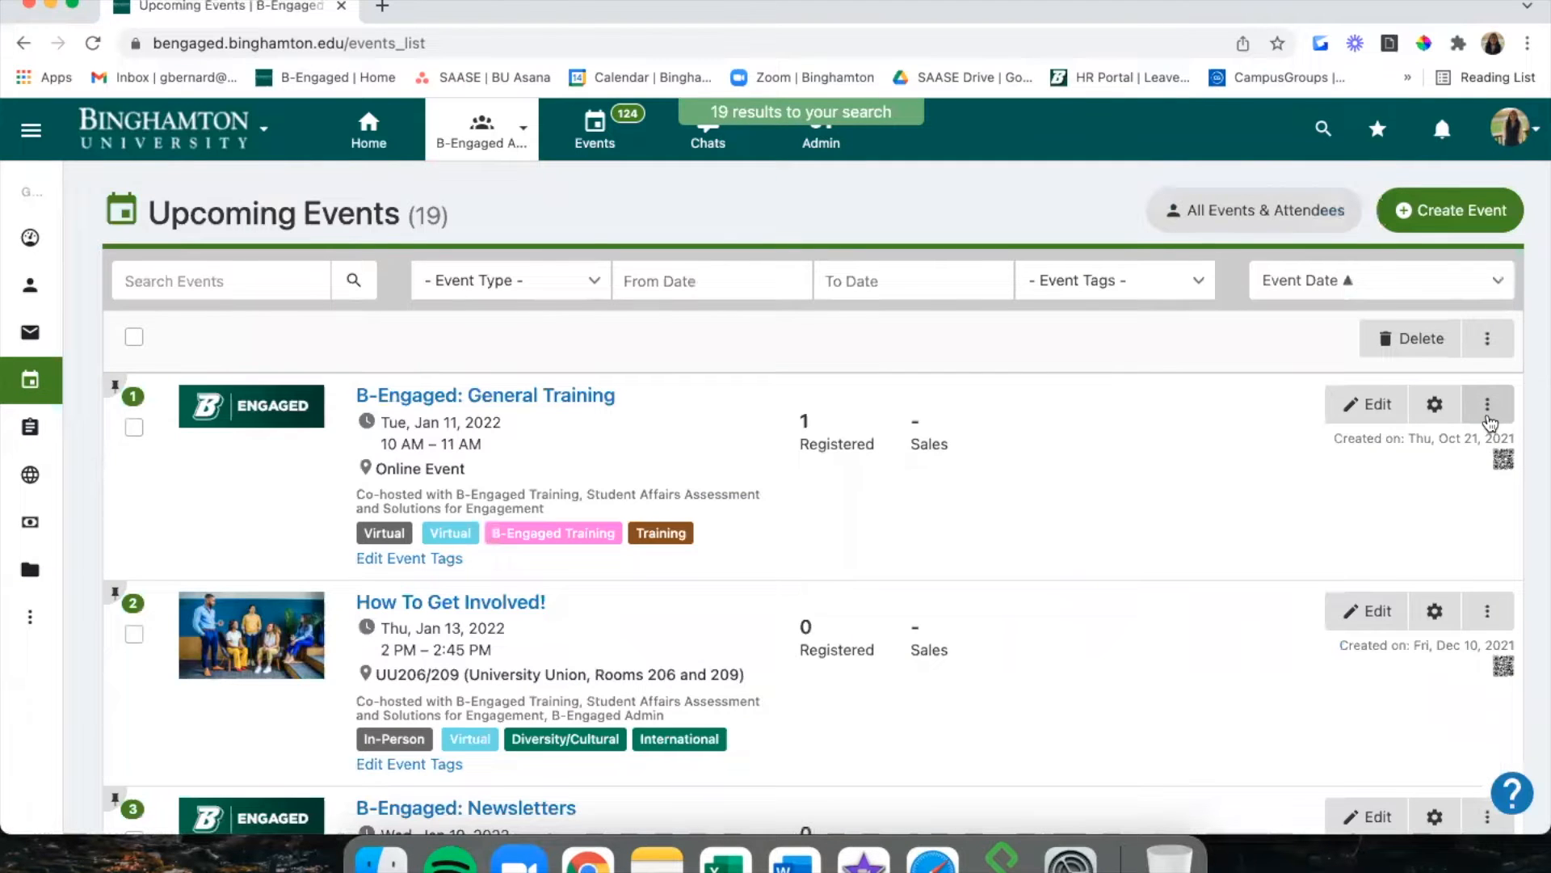
View General Training's Estimated Number of Check-ins and close it without saving a count.
{"action": "left_click", "coordinate": [1487, 406]}
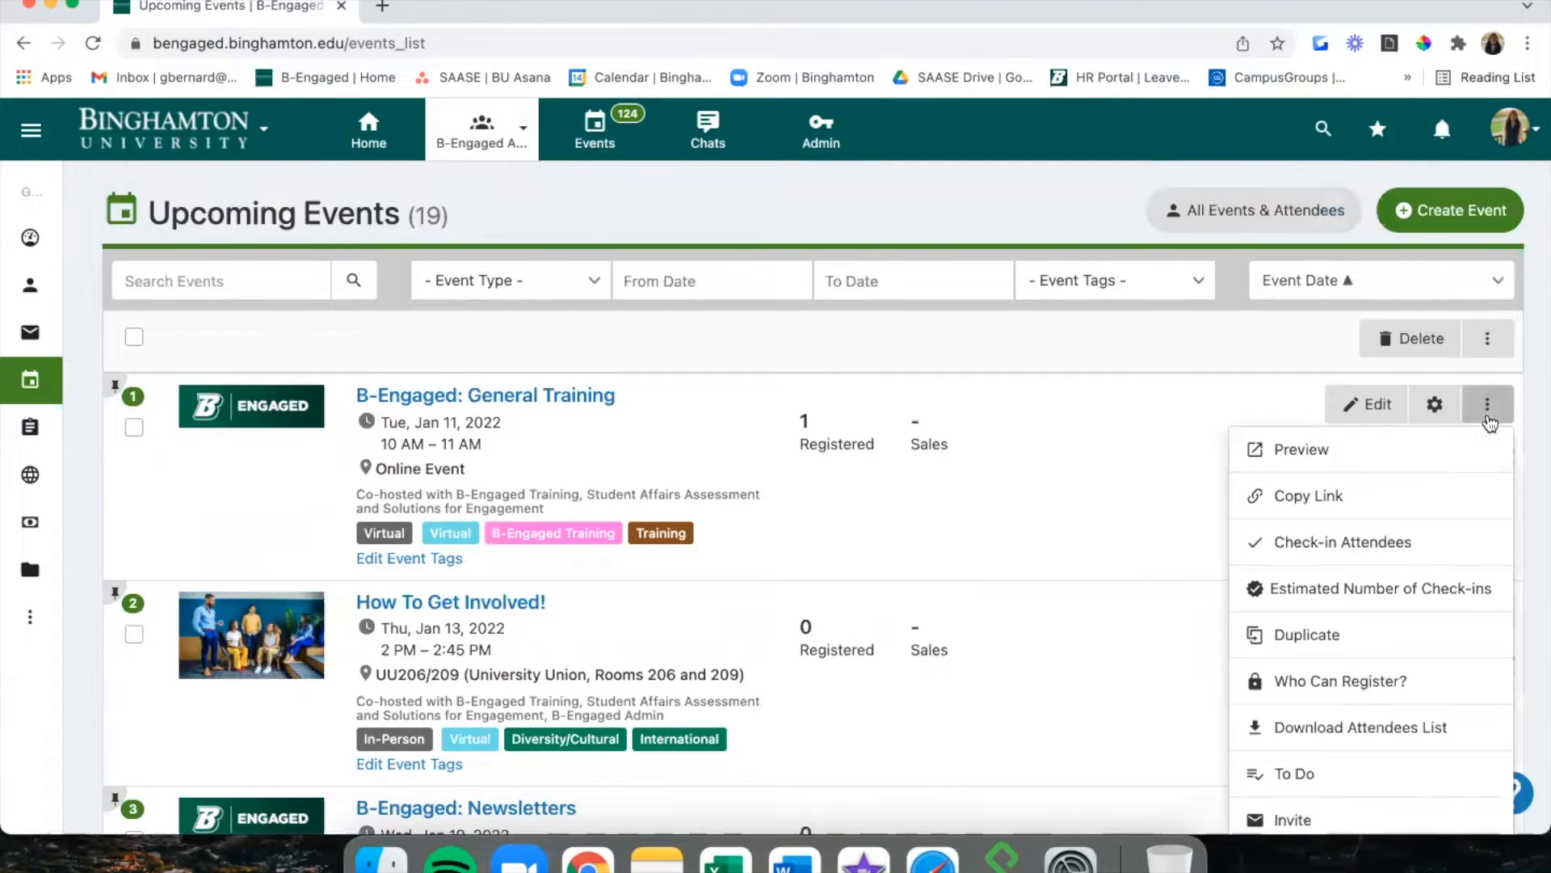
{"action": "left_click", "coordinate": [1403, 590]}
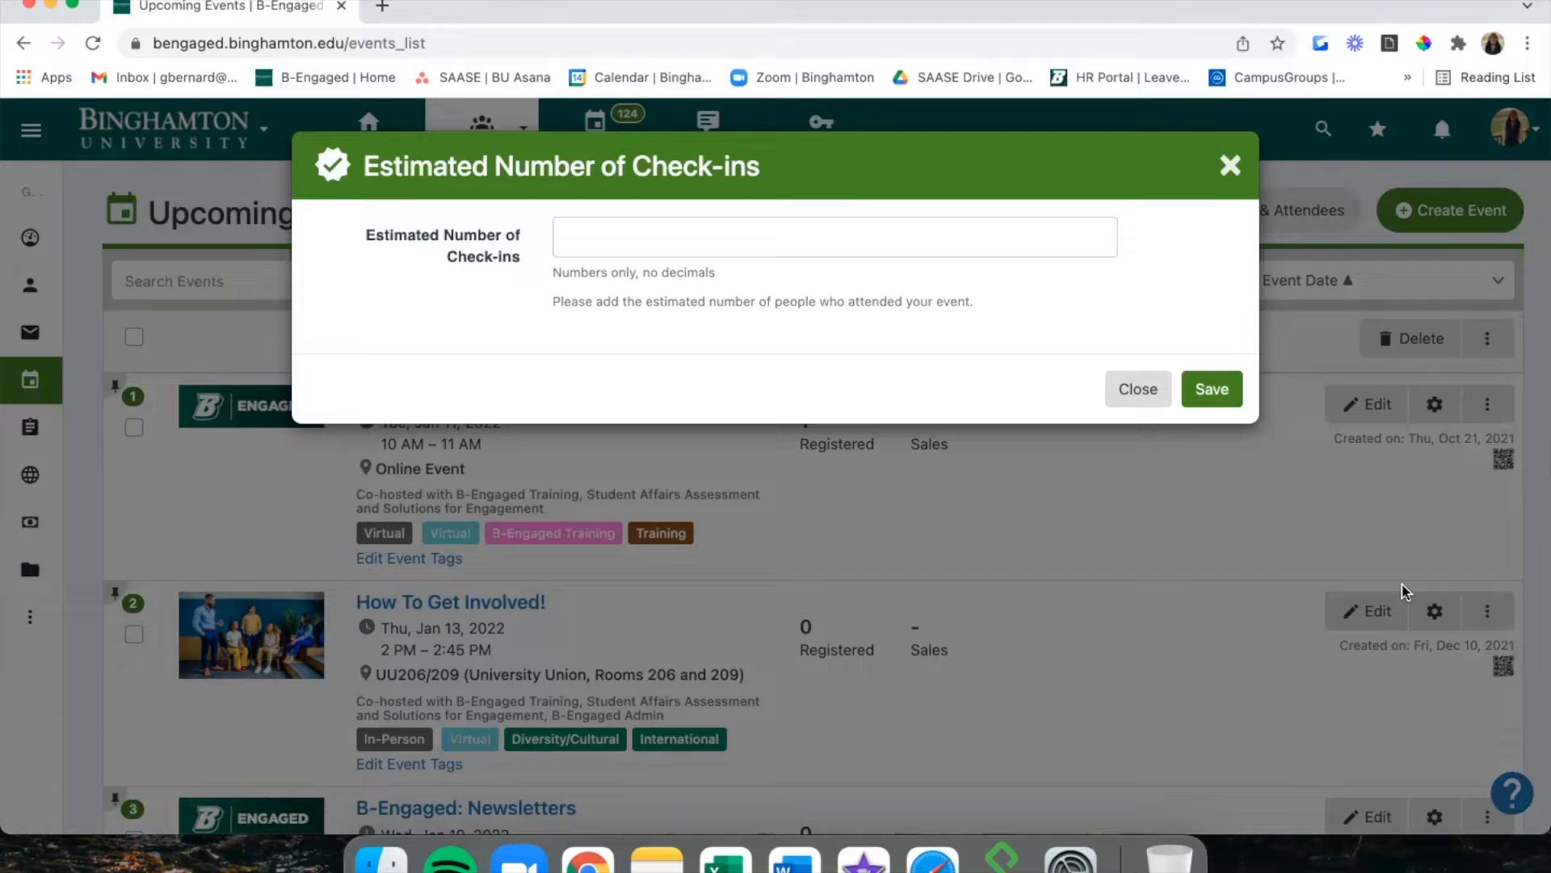
{"action": "left_click", "coordinate": [811, 237]}
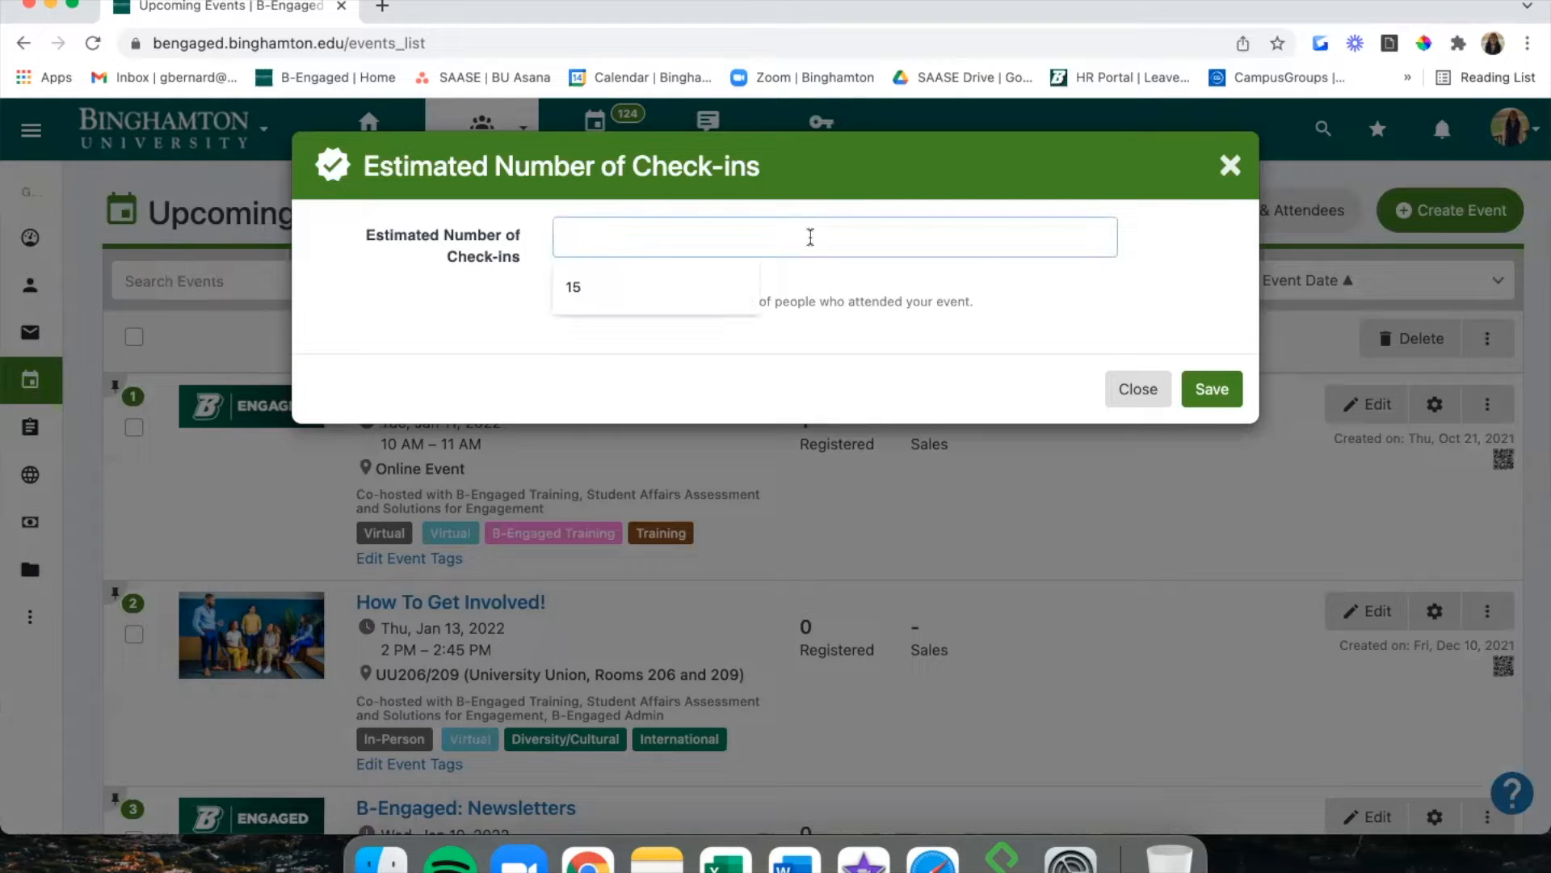
{"action": "left_click", "coordinate": [1151, 239]}
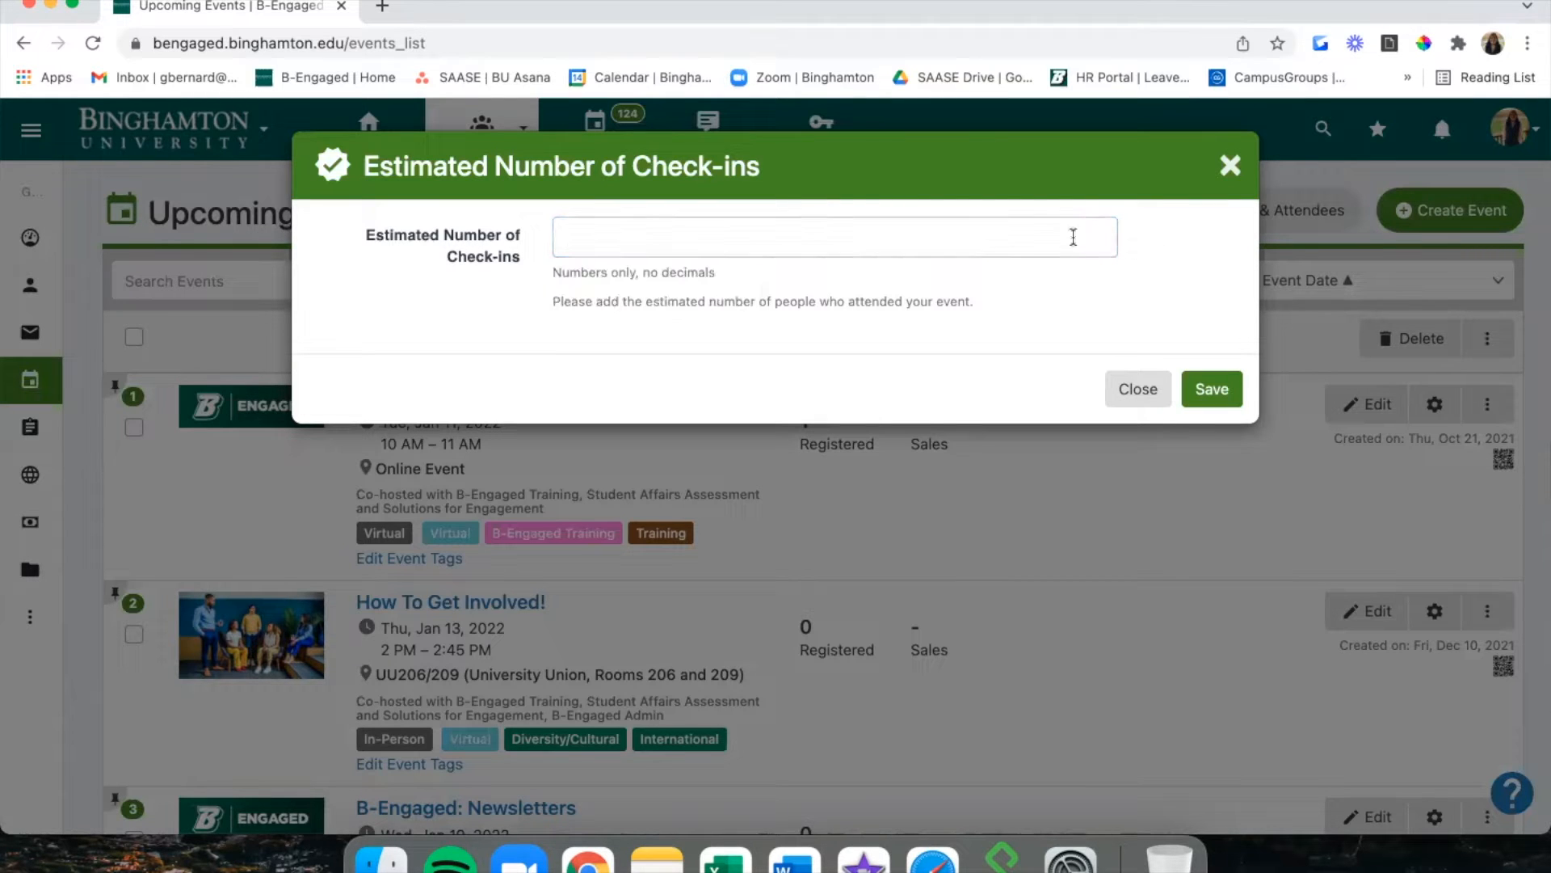
{"action": "left_click", "coordinate": [1230, 167]}
Duplicate the B-Engaged: General Training event from its actions menu.
{"action": "left_click", "coordinate": [1484, 414]}
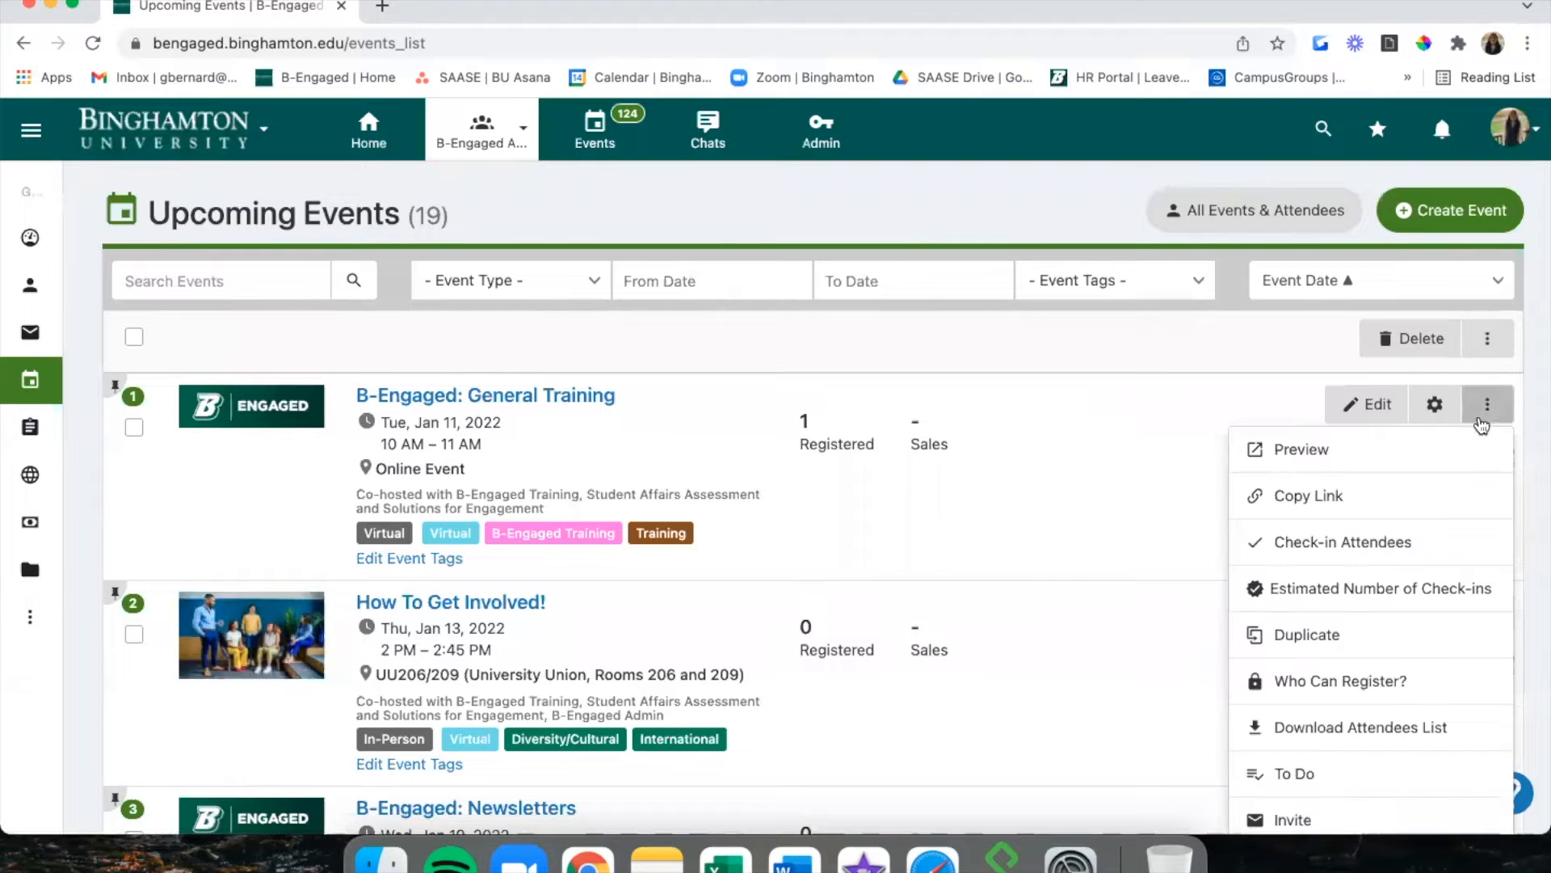
{"action": "scroll", "coordinate": [1417, 616], "scroll_direction": "down", "scroll_amount": 3}
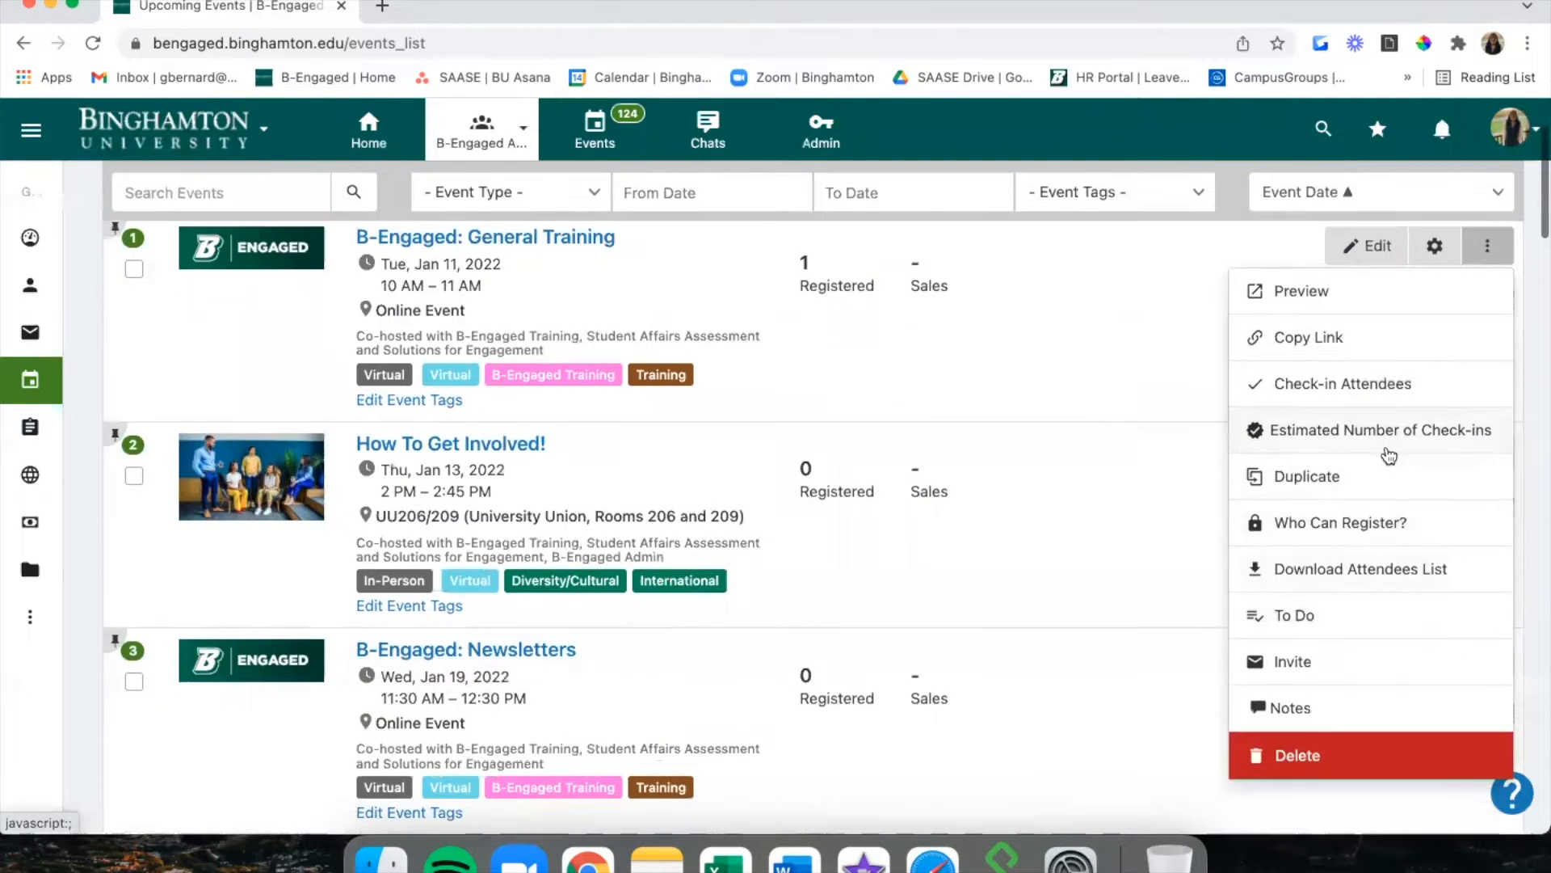
{"action": "left_click", "coordinate": [1384, 475]}
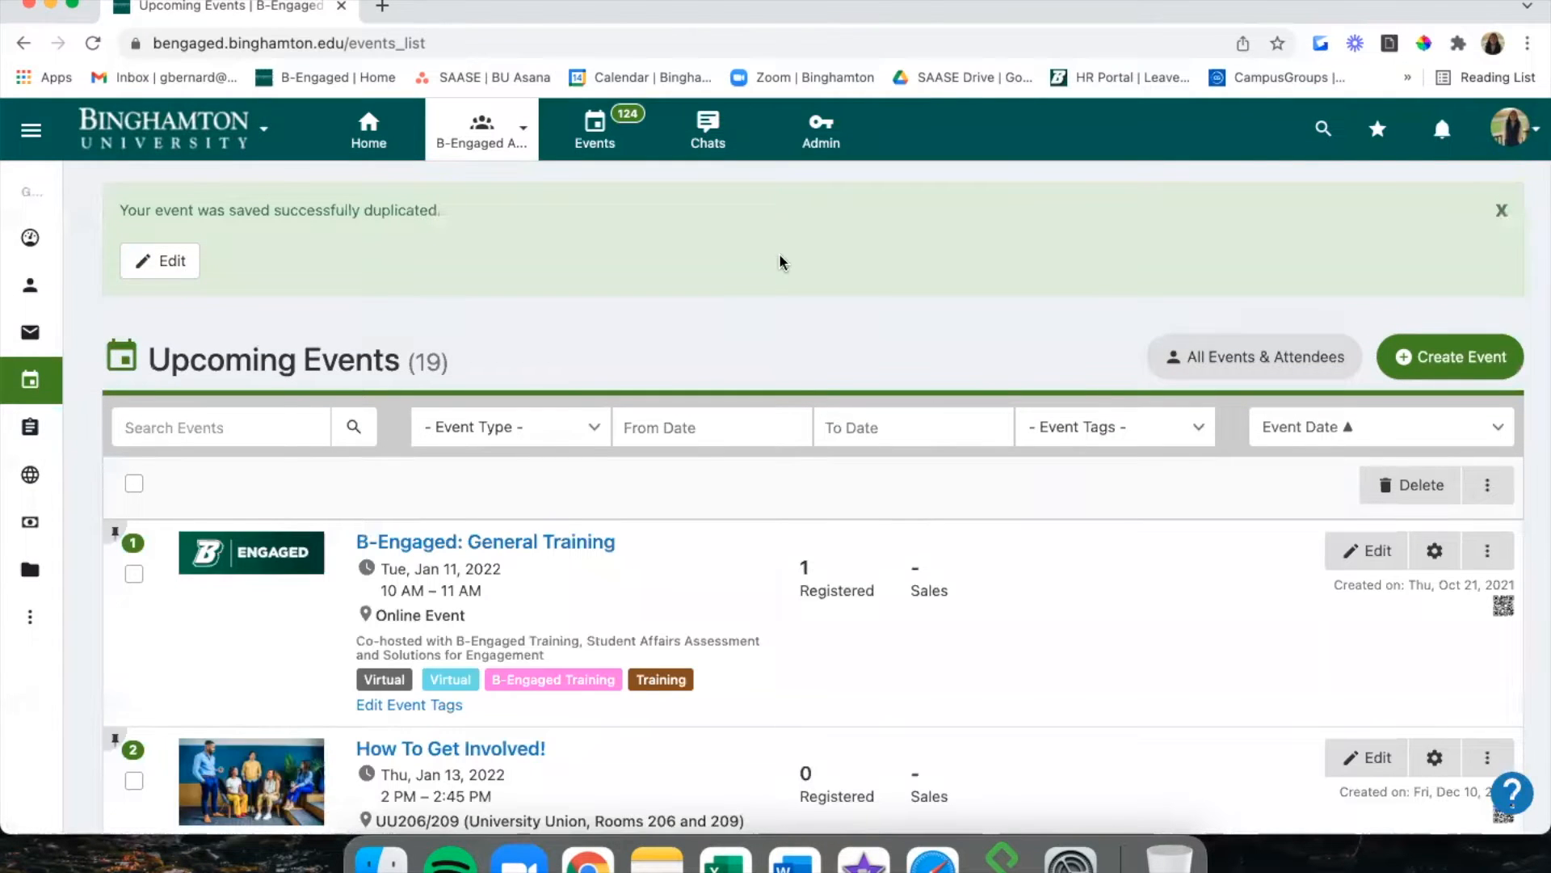
From Events > Drafts, edit the General Training (COPY) event and delete it, confirming with OK.
{"action": "mouse_move", "coordinate": [13, 344]}
{"action": "mouse_move", "coordinate": [95, 389]}
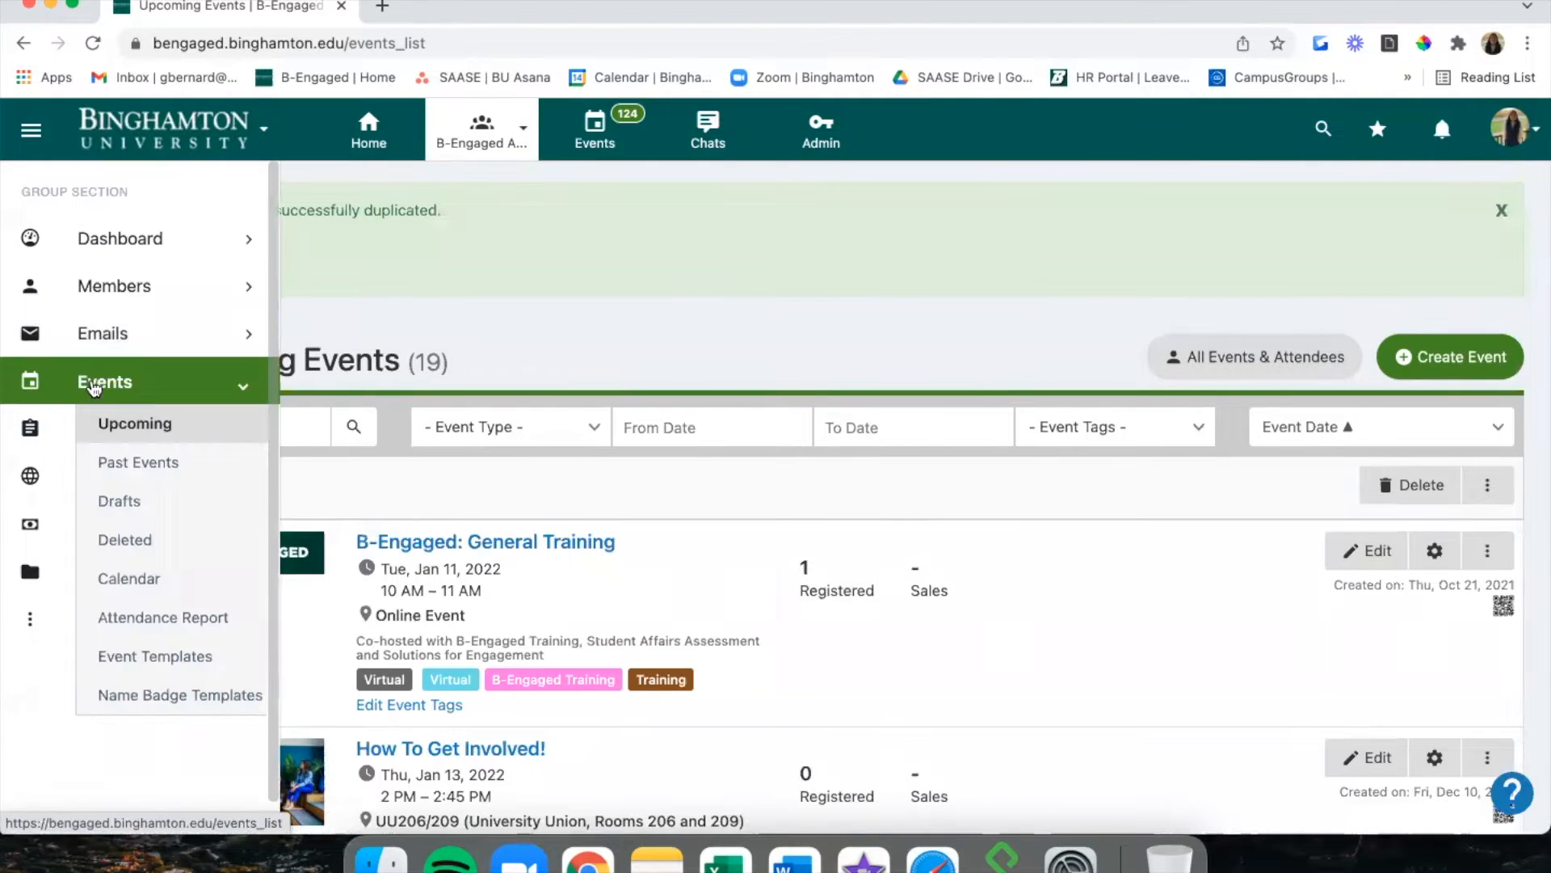
{"action": "left_click", "coordinate": [168, 505]}
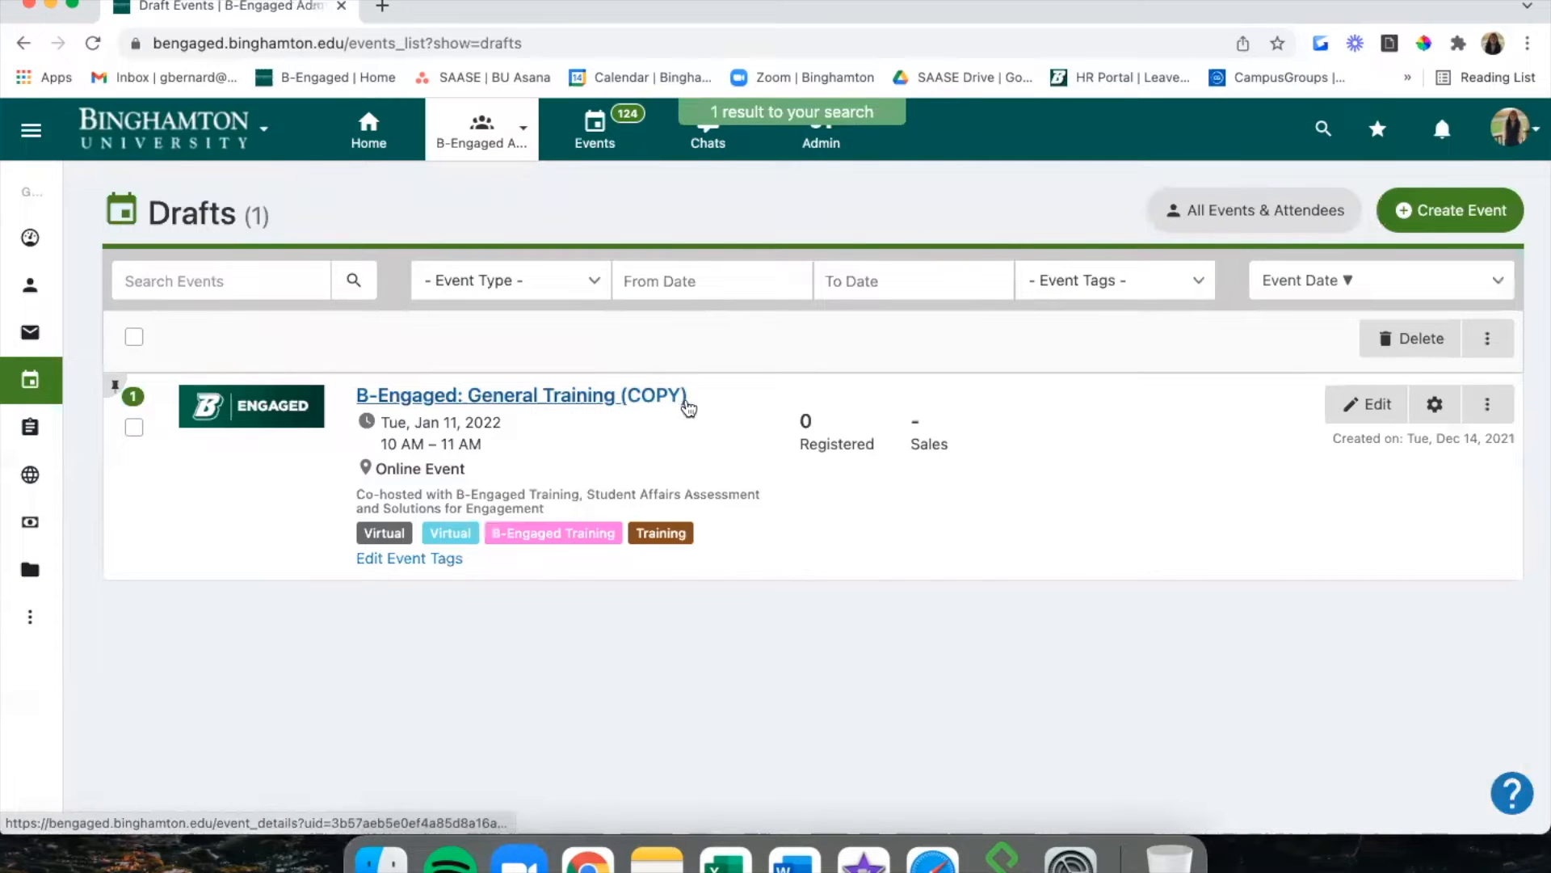
{"action": "left_click", "coordinate": [1378, 404]}
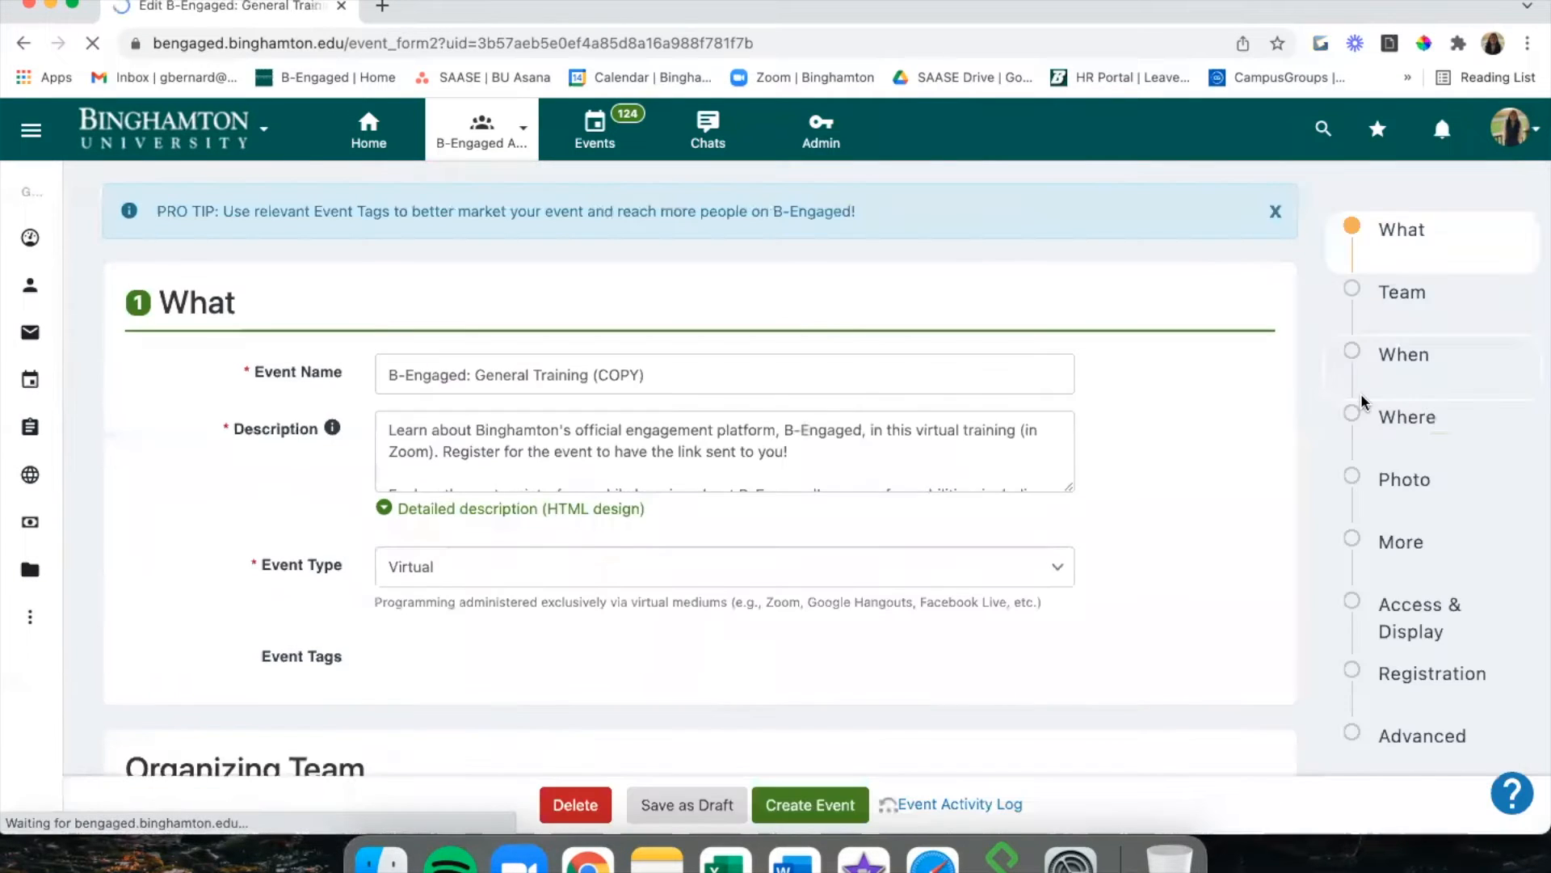
{"action": "scroll", "coordinate": [1195, 517], "scroll_direction": "down", "scroll_amount": 10}
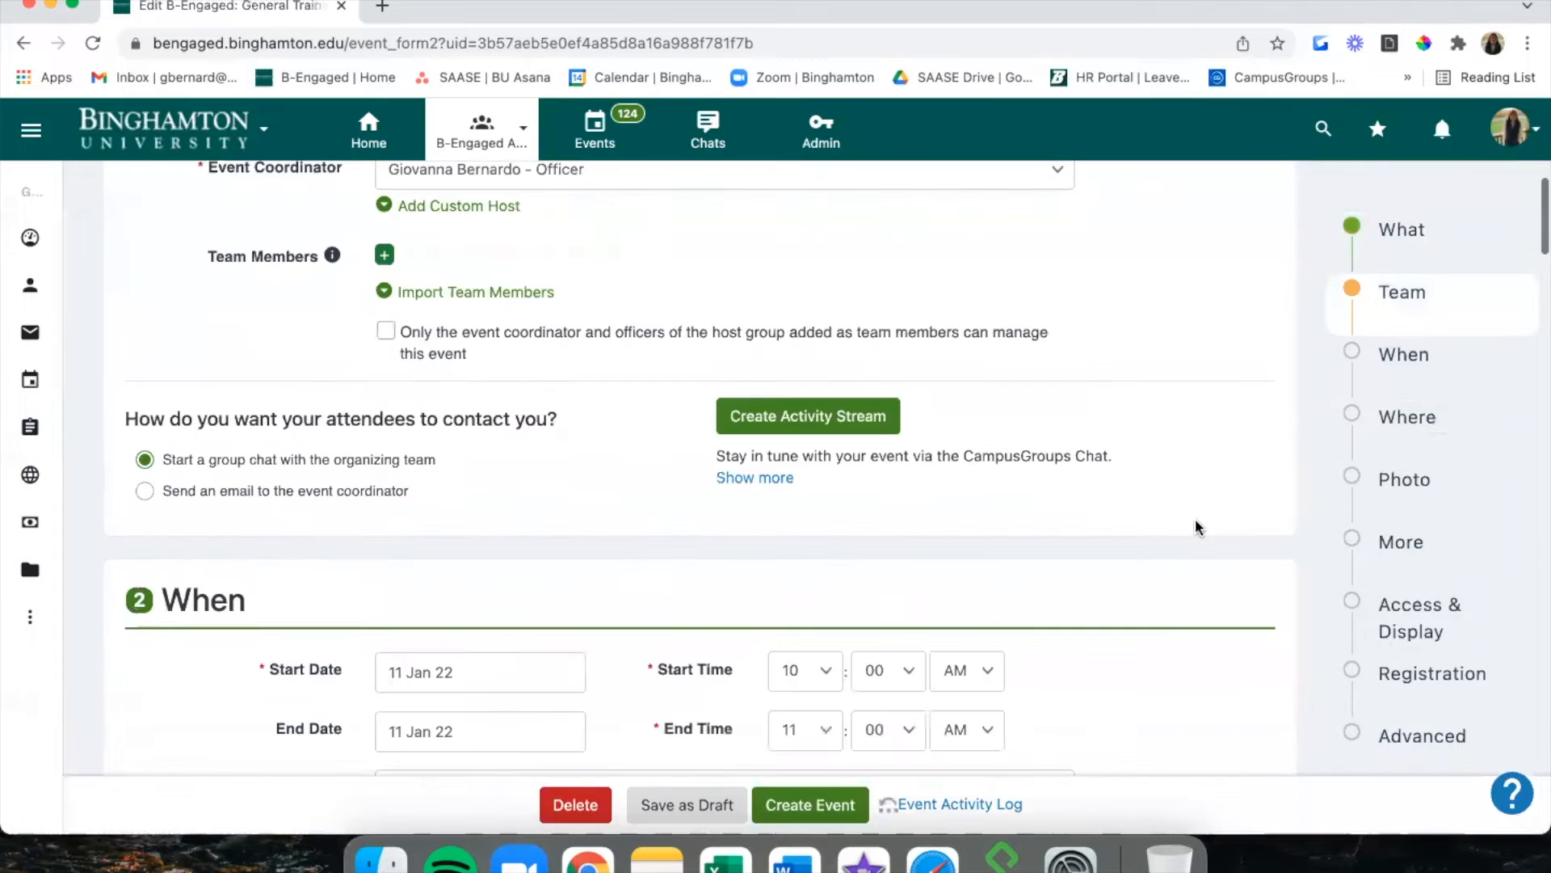
{"action": "scroll", "coordinate": [1196, 519], "scroll_direction": "up", "scroll_amount": 10}
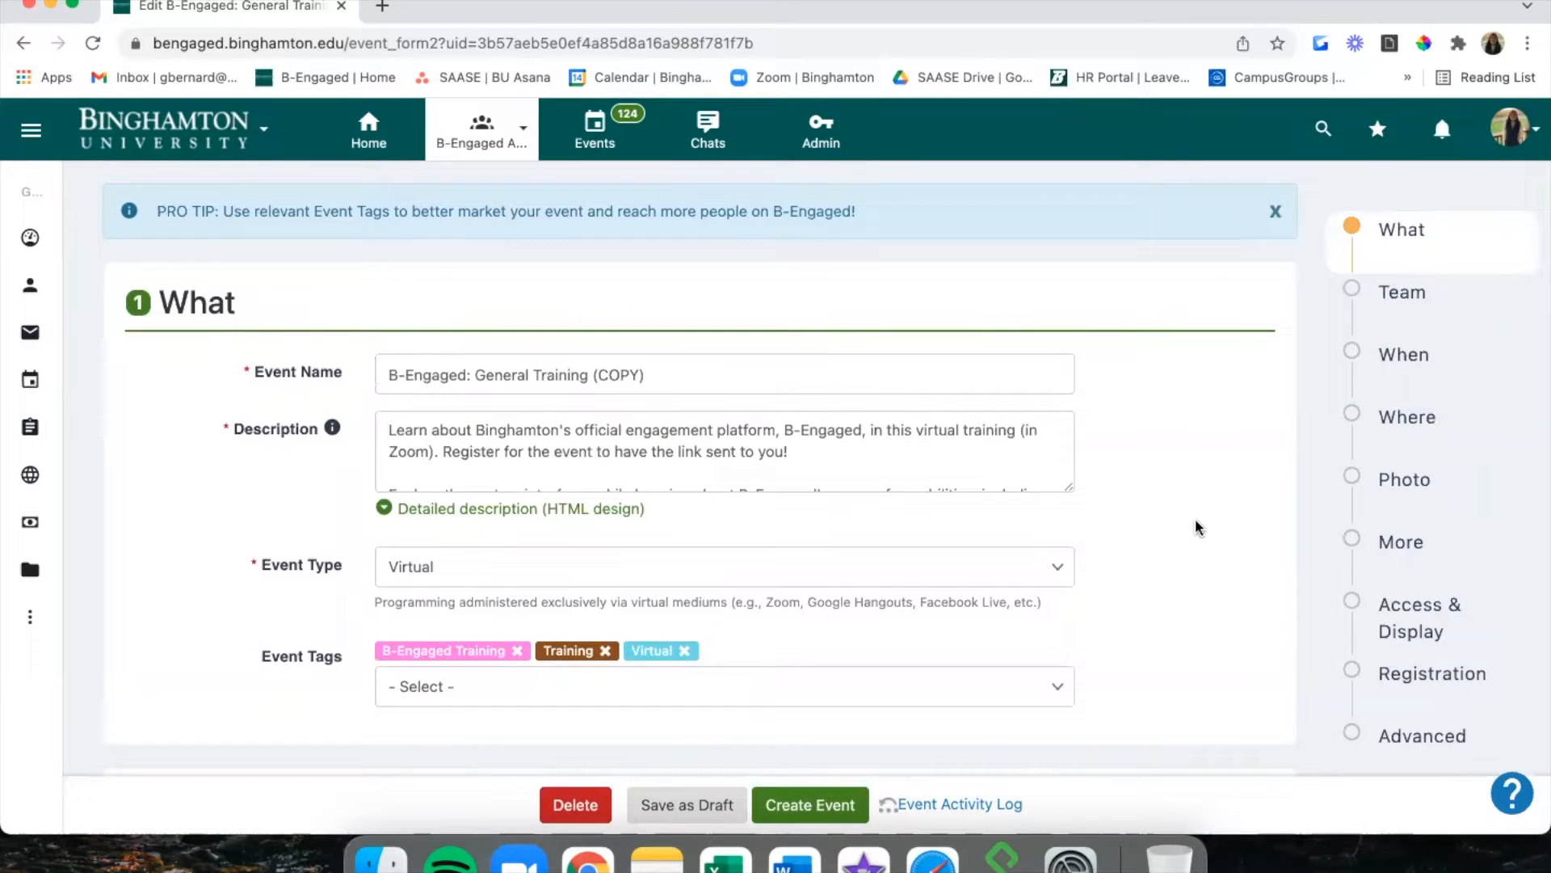
{"action": "left_click", "coordinate": [567, 801]}
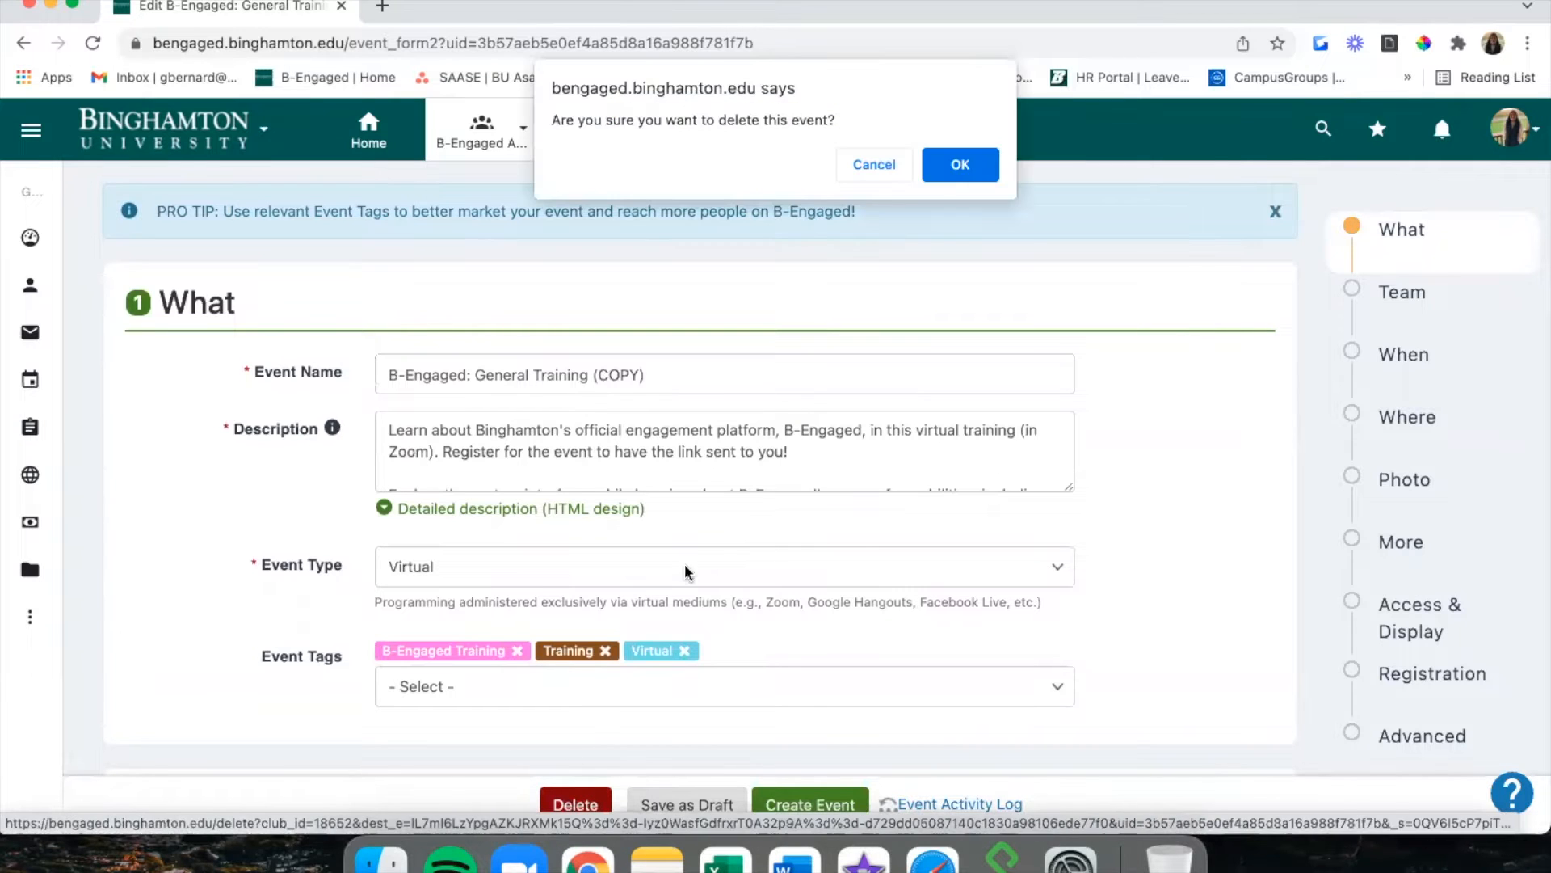
{"action": "left_click", "coordinate": [957, 155]}
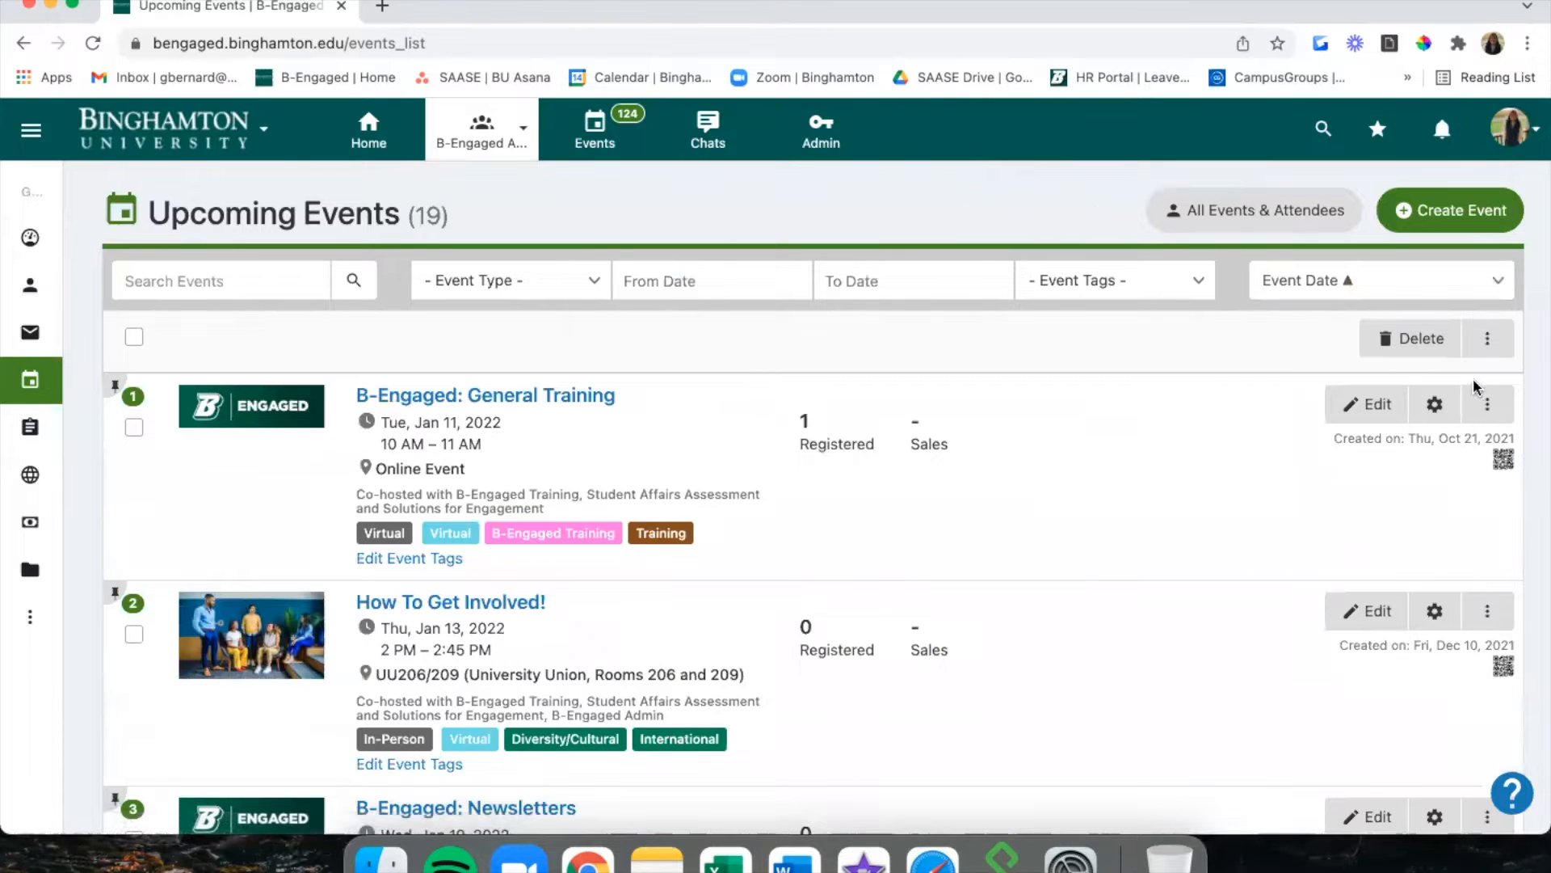
Open the Who Can Register? access rights for B-Engaged: General Training.
{"action": "left_click", "coordinate": [1486, 404]}
{"action": "scroll", "coordinate": [1415, 631], "scroll_direction": "down", "scroll_amount": 3}
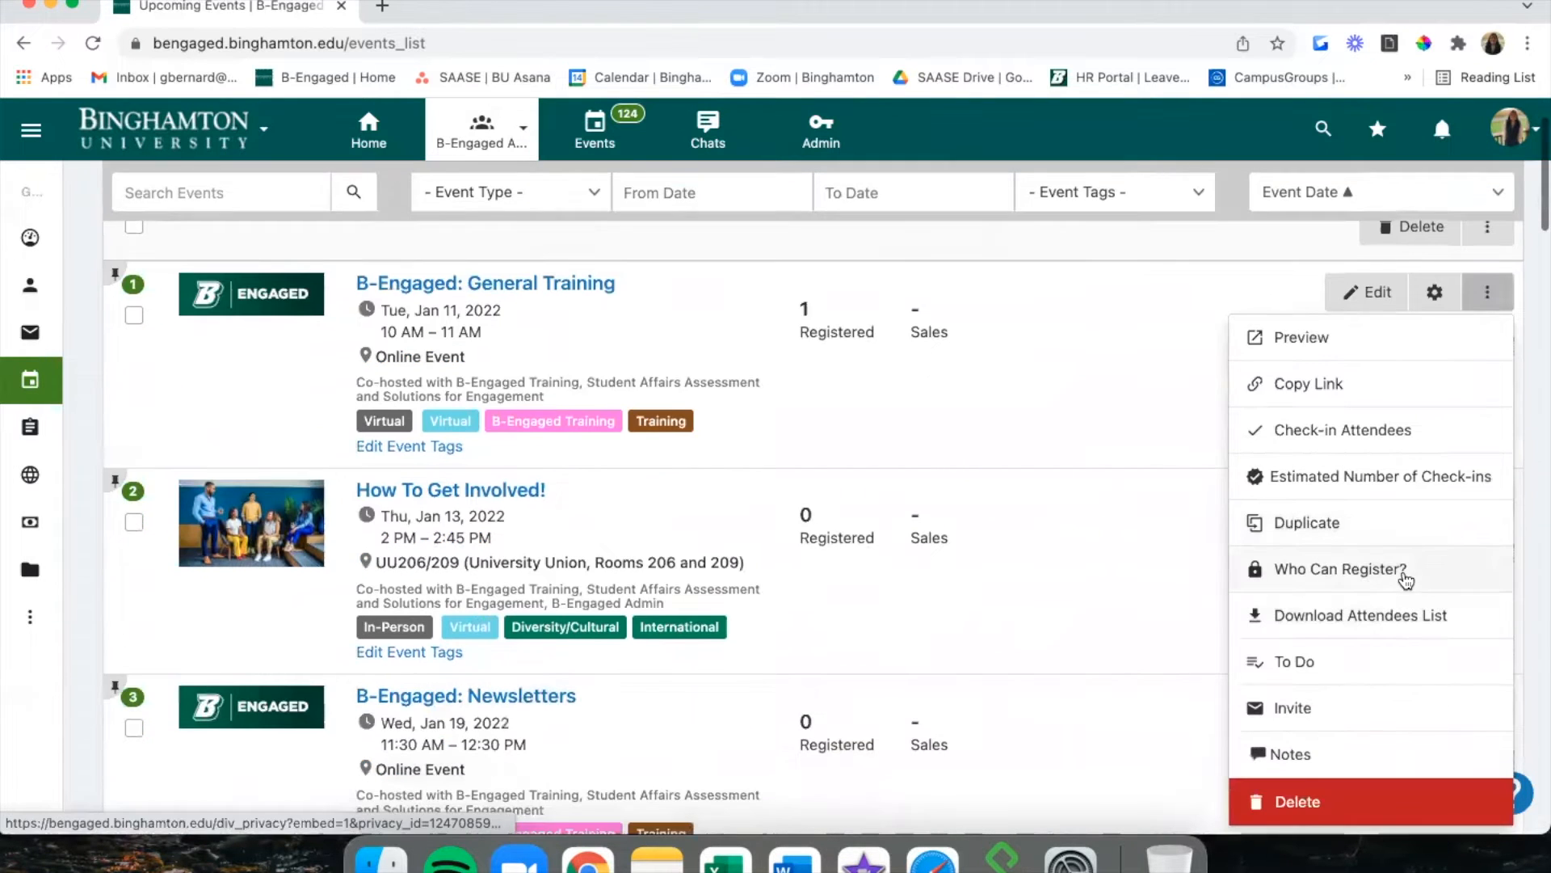
{"action": "left_click", "coordinate": [1404, 570]}
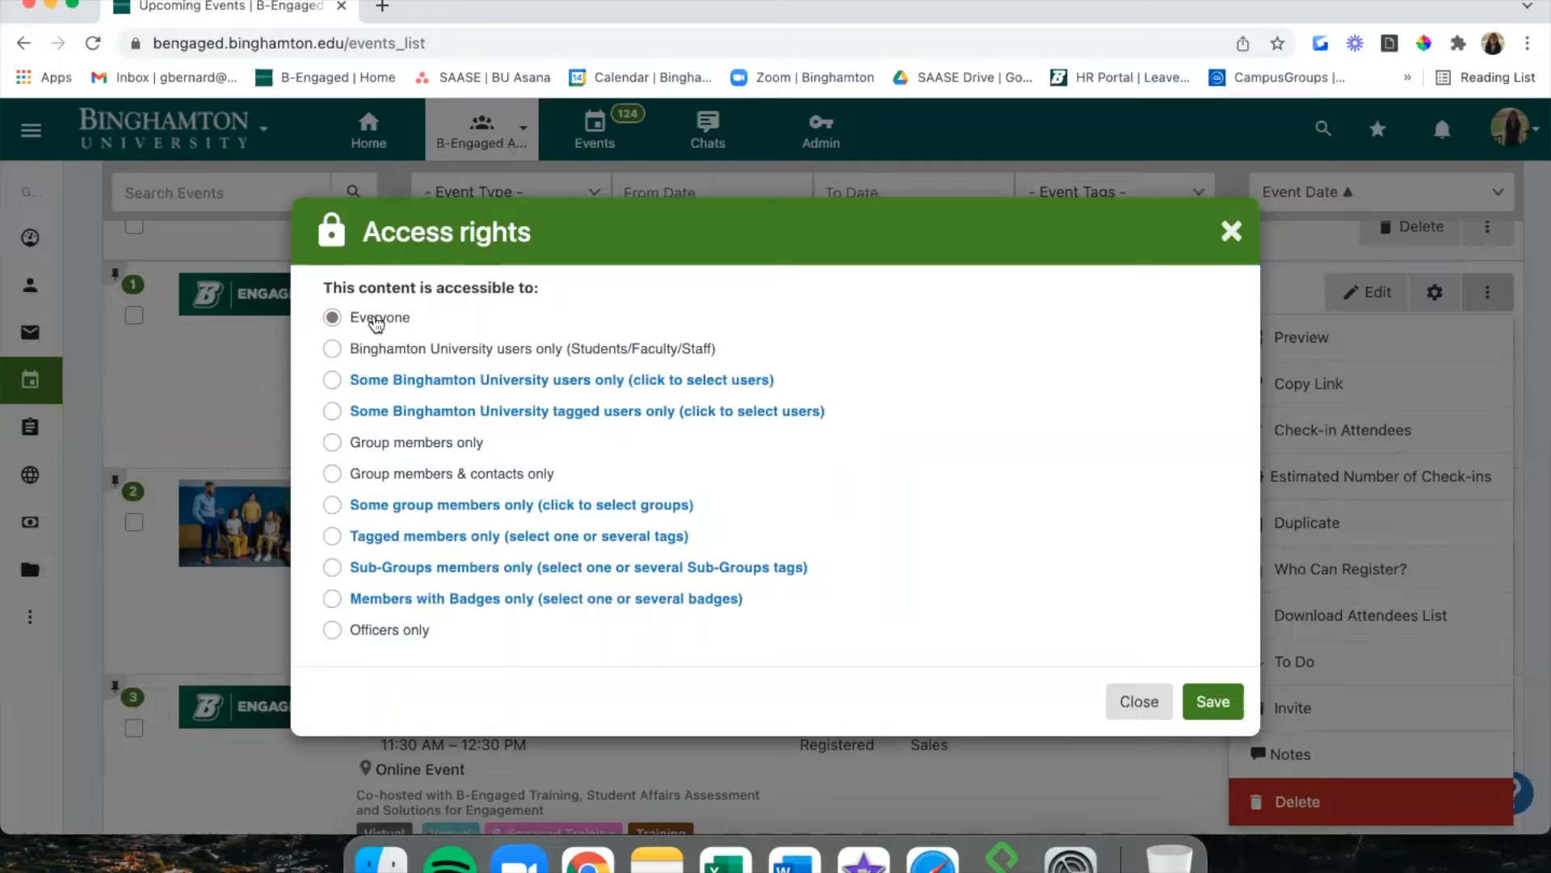
Preview the Binghamton University users, account type and user tag registration options.
{"action": "left_click", "coordinate": [476, 355]}
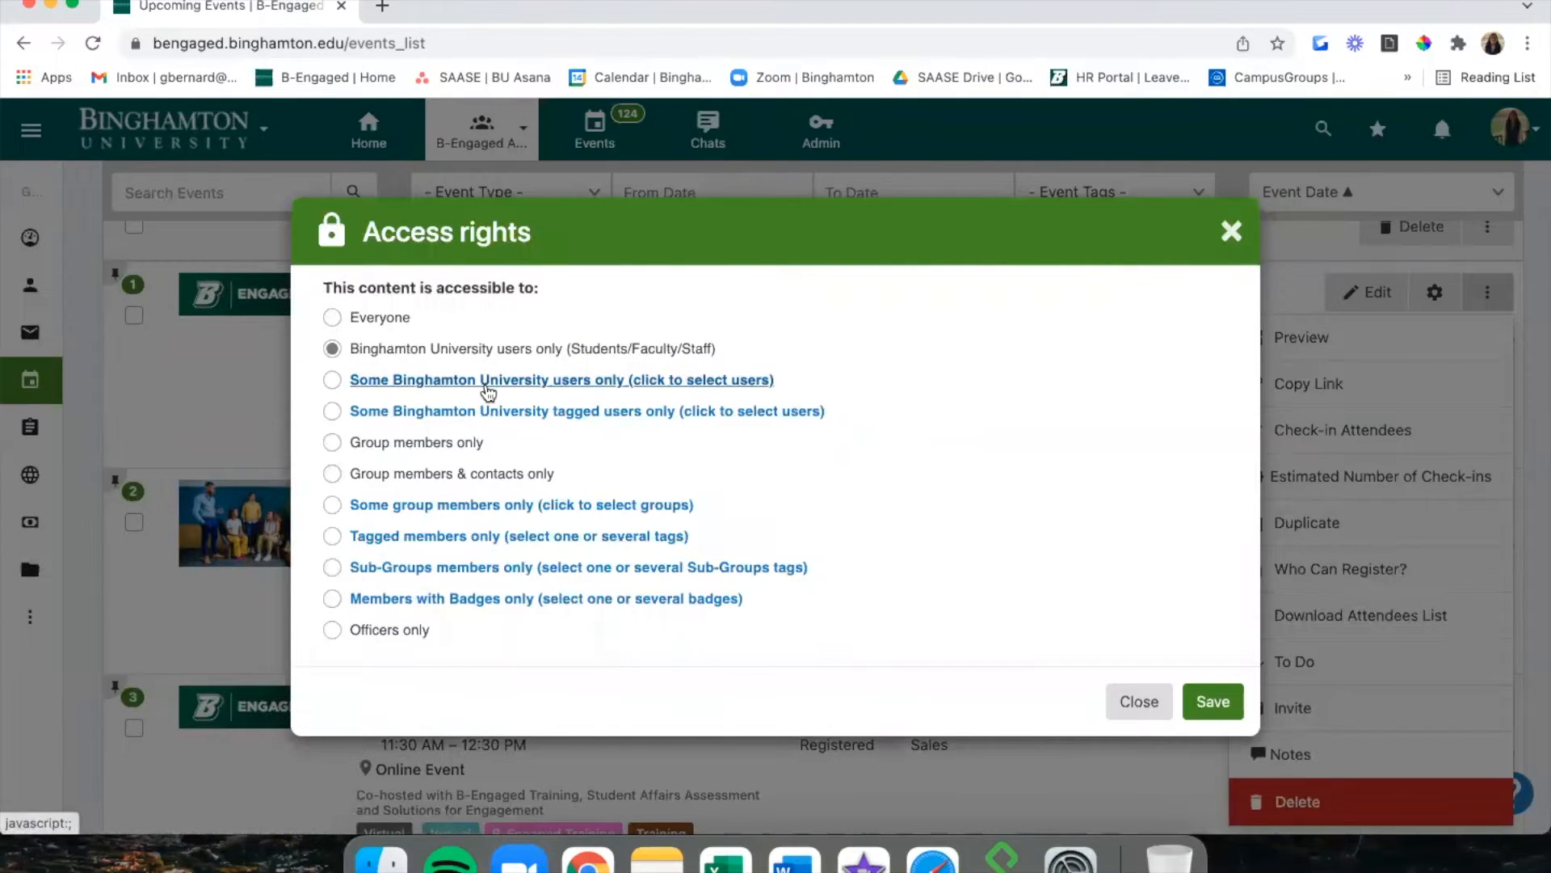
{"action": "left_click", "coordinate": [487, 390]}
{"action": "scroll", "coordinate": [487, 392], "scroll_direction": "down", "scroll_amount": 2}
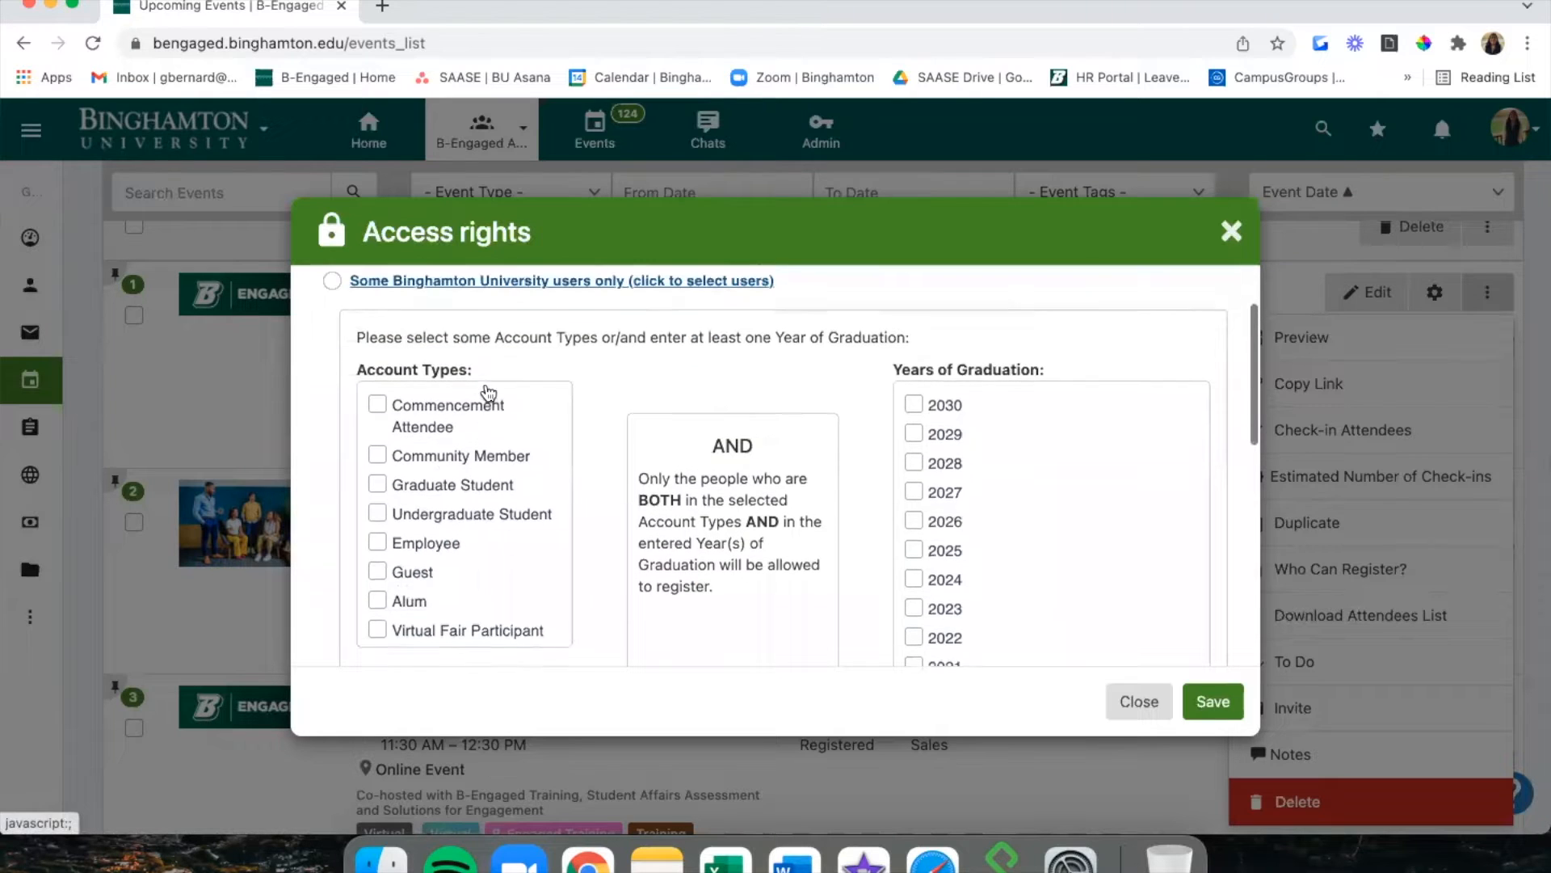
{"action": "scroll", "coordinate": [501, 303], "scroll_direction": "up", "scroll_amount": 1}
{"action": "left_click", "coordinate": [501, 312]}
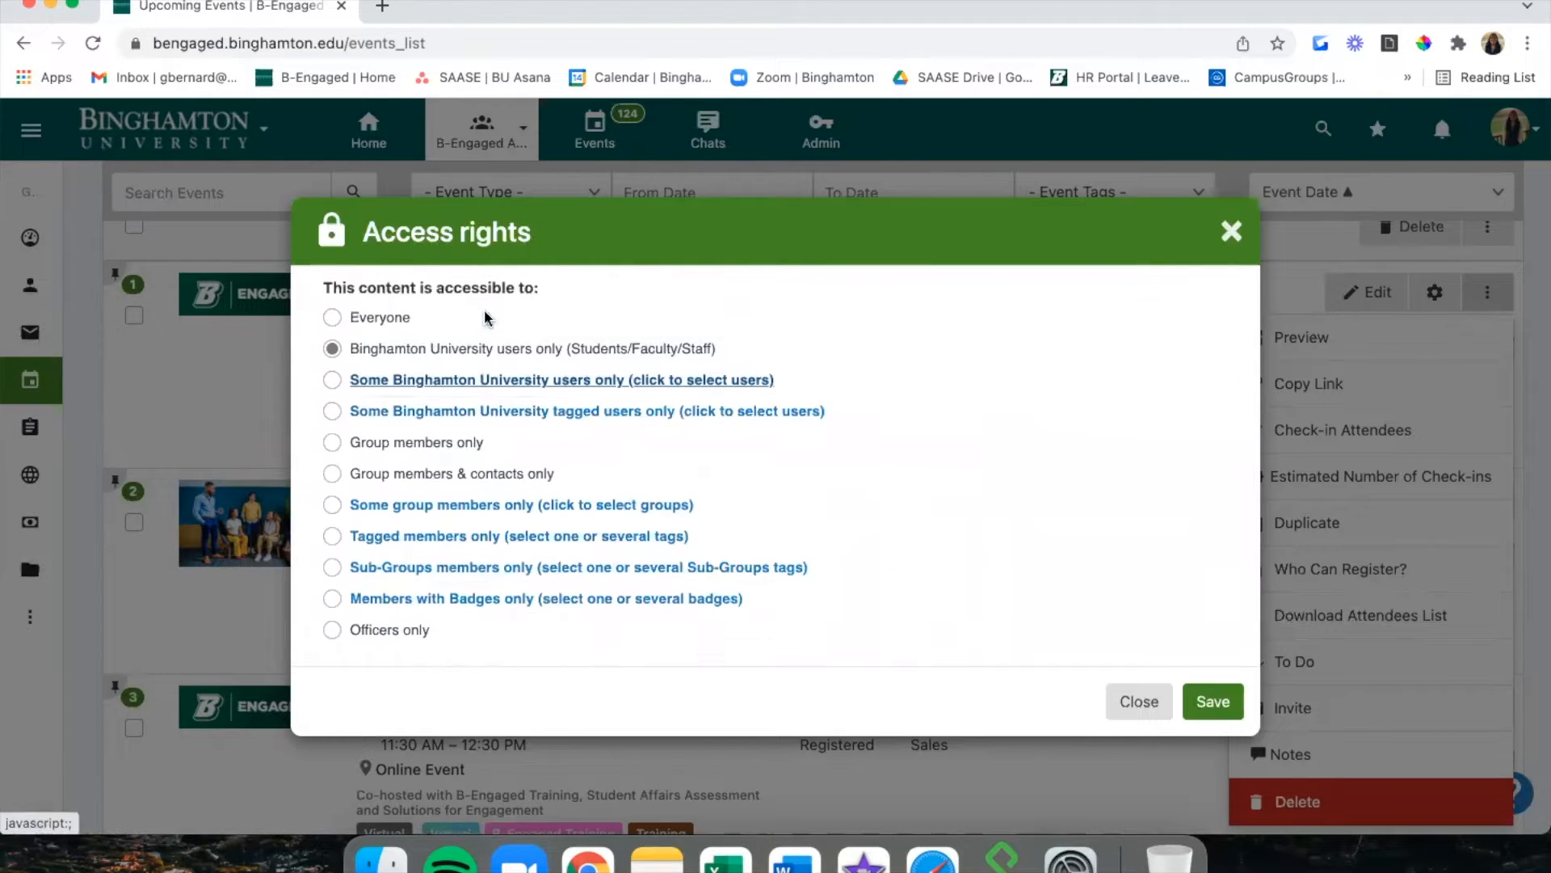
{"action": "left_click", "coordinate": [470, 412]}
{"action": "scroll", "coordinate": [471, 417], "scroll_direction": "down", "scroll_amount": 5}
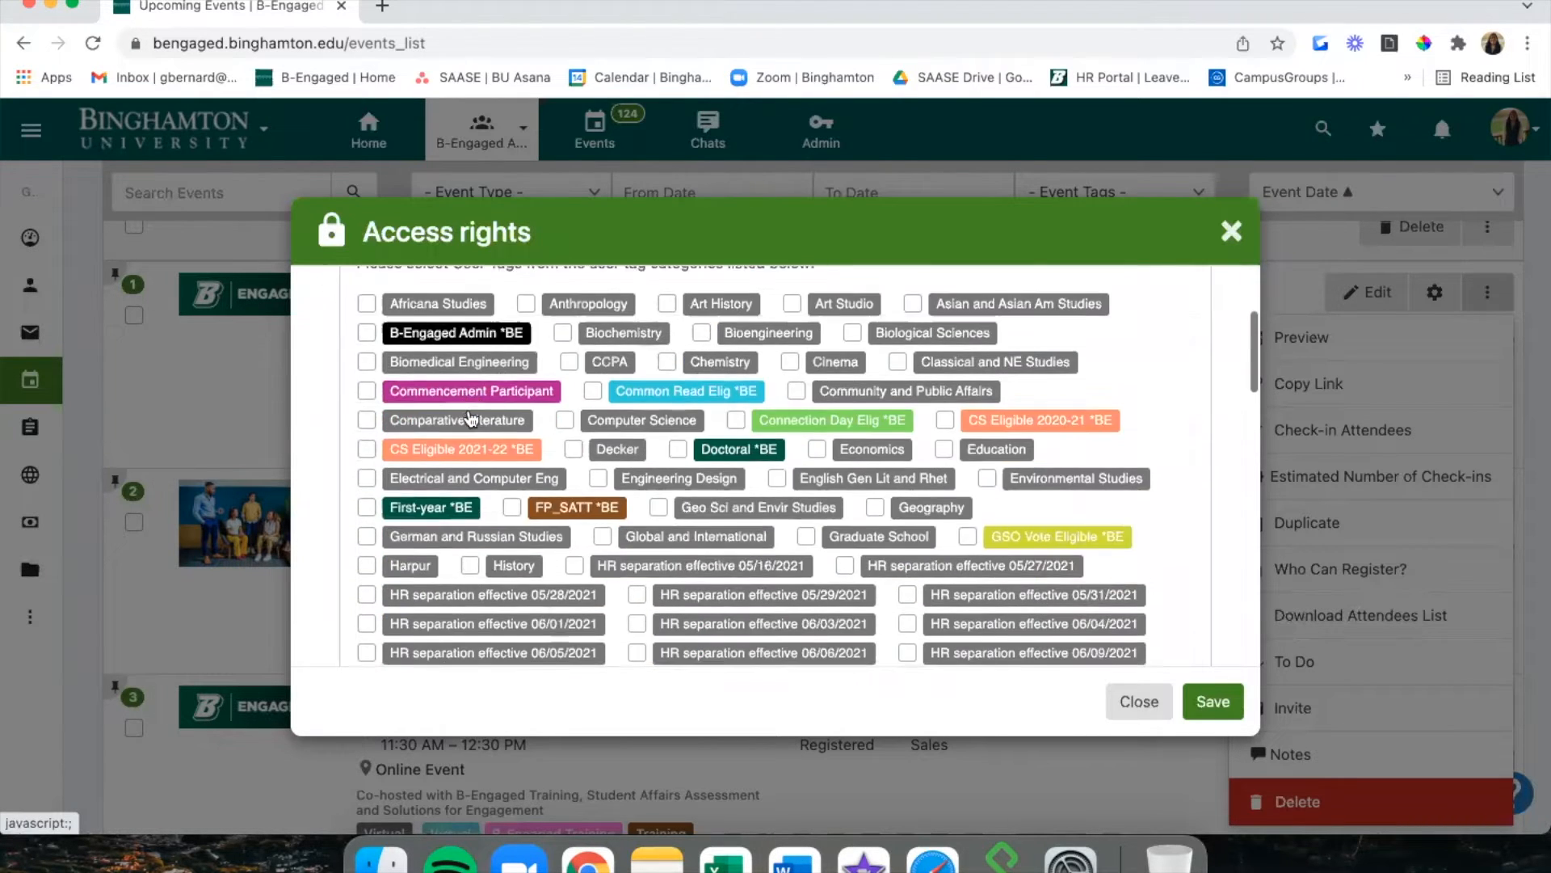
{"action": "scroll", "coordinate": [471, 417], "scroll_direction": "up", "scroll_amount": 3}
{"action": "scroll", "coordinate": [471, 417], "scroll_direction": "up", "scroll_amount": 1}
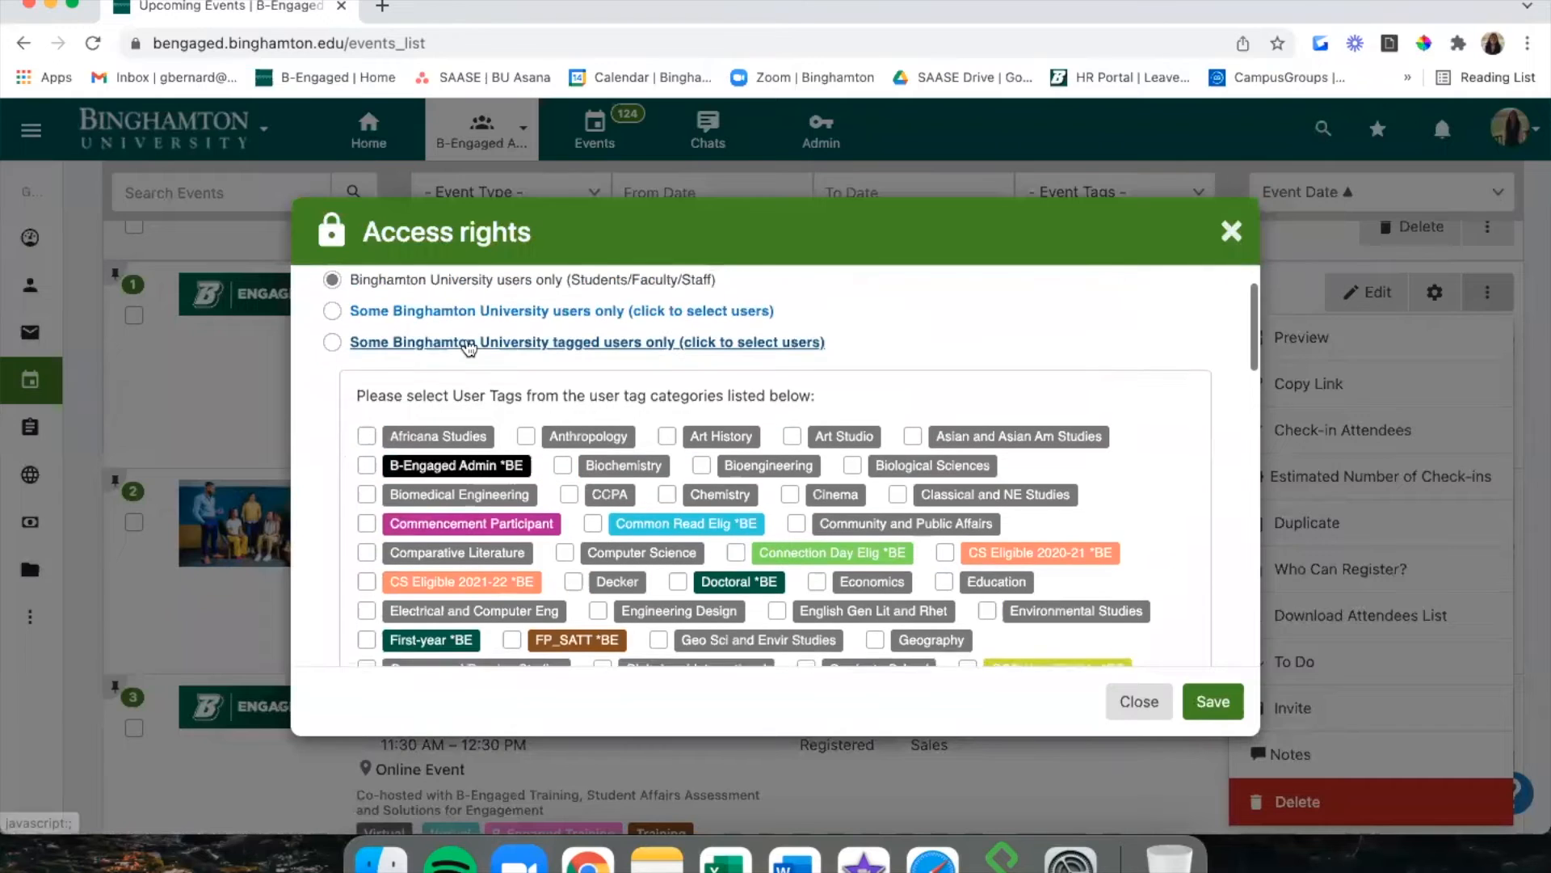
{"action": "left_click", "coordinate": [470, 344]}
Preview the group members, members-and-contacts, specific members and tagged members options.
{"action": "left_click", "coordinate": [451, 445]}
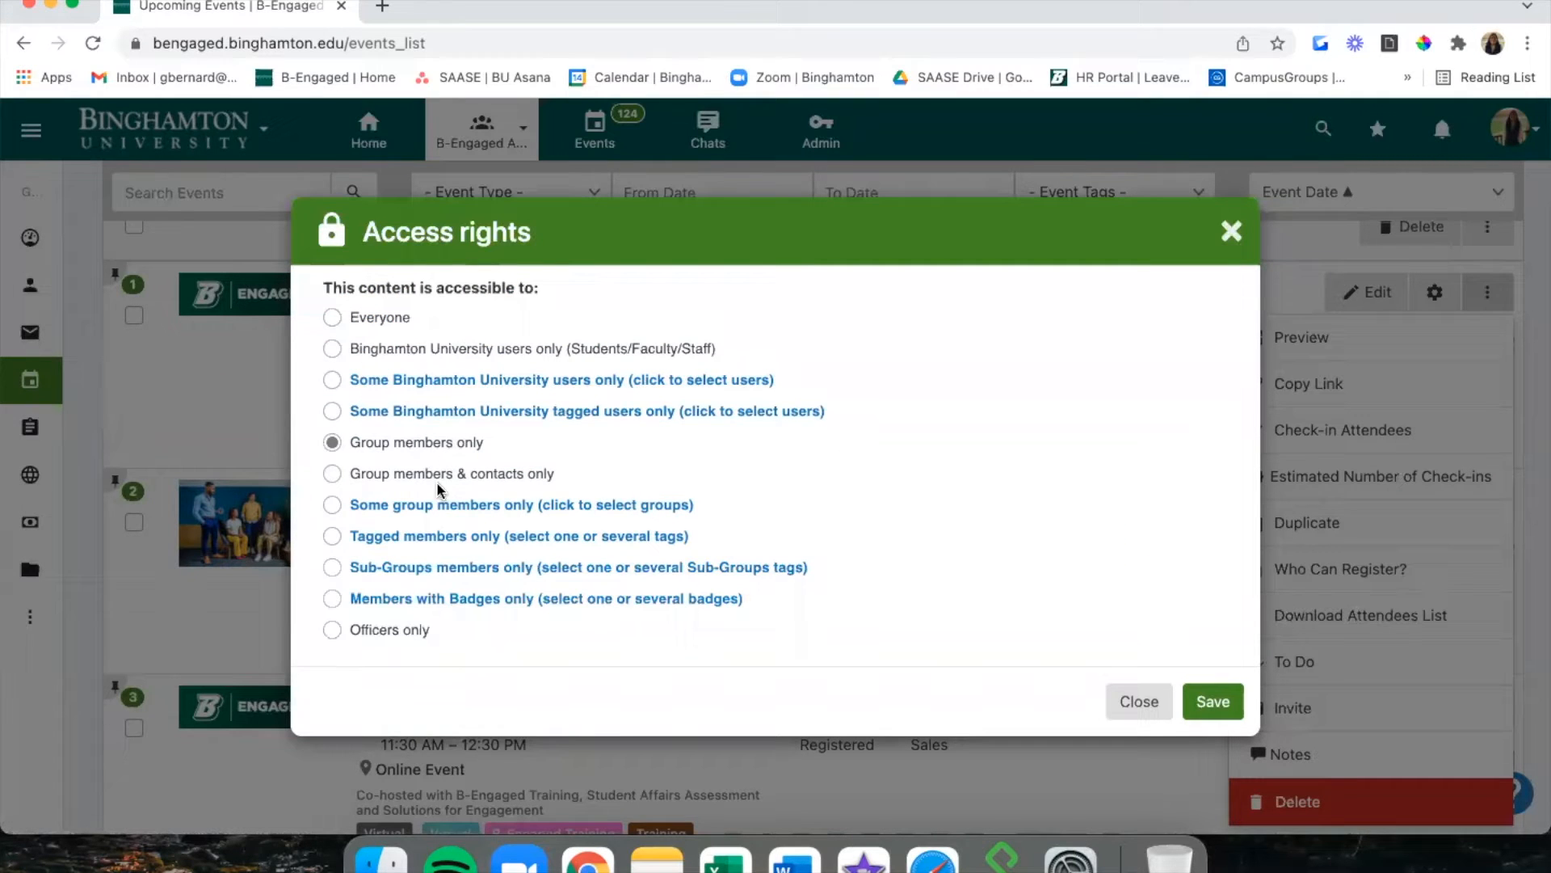
{"action": "left_click", "coordinate": [437, 476]}
{"action": "scroll", "coordinate": [437, 482], "scroll_direction": "down", "scroll_amount": 1}
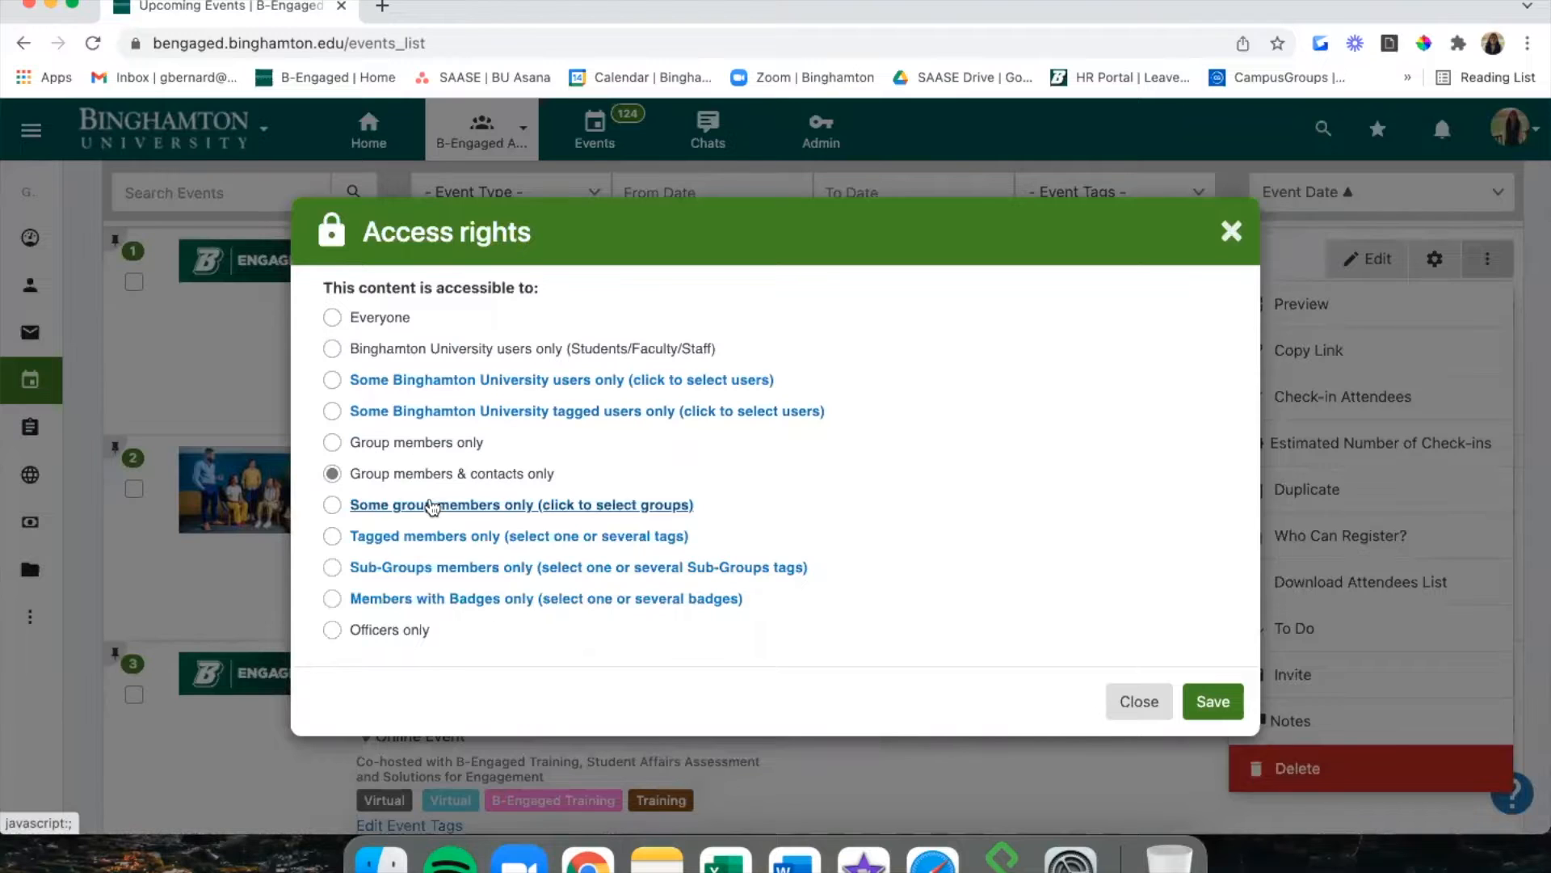
{"action": "left_click", "coordinate": [433, 507]}
{"action": "scroll", "coordinate": [468, 452], "scroll_direction": "down", "scroll_amount": 2}
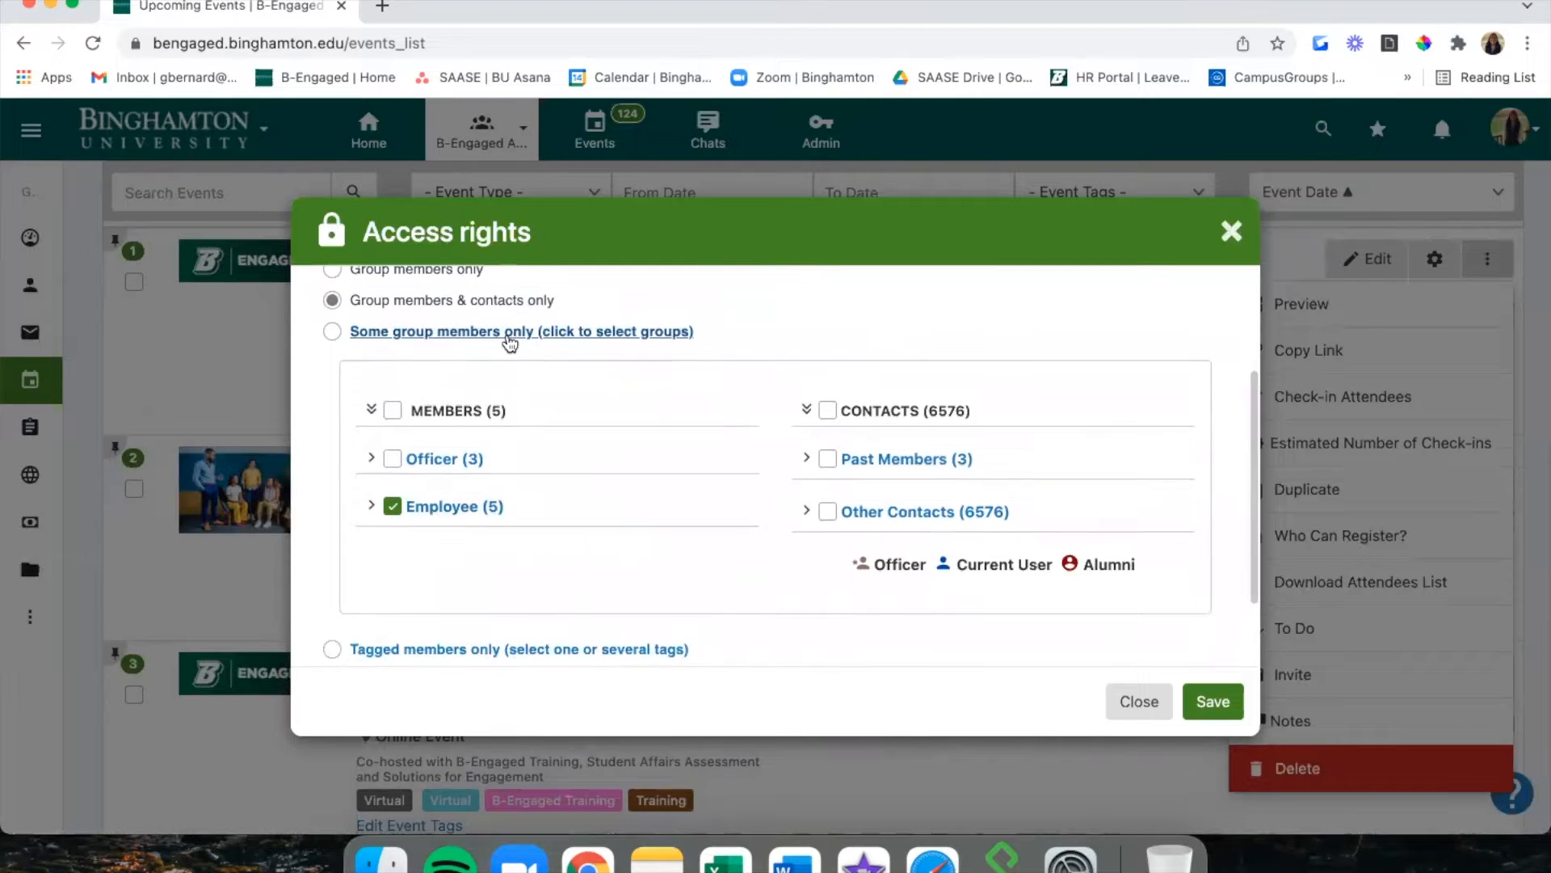
{"action": "left_click", "coordinate": [510, 343]}
{"action": "left_click", "coordinate": [458, 542]}
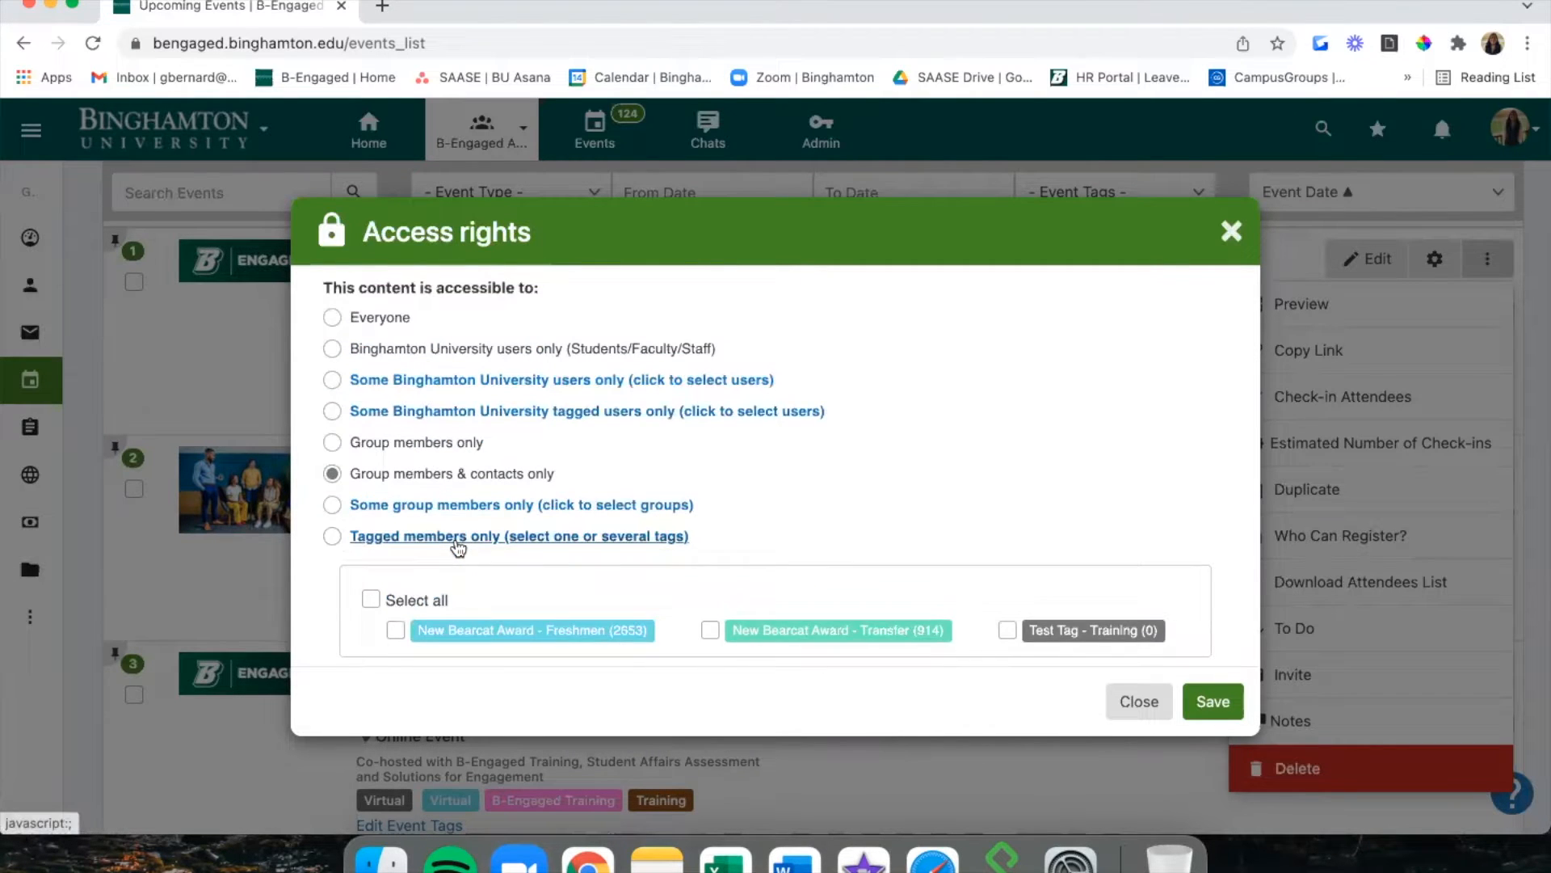
{"action": "scroll", "coordinate": [458, 548], "scroll_direction": "down", "scroll_amount": 1}
{"action": "left_click", "coordinate": [440, 453]}
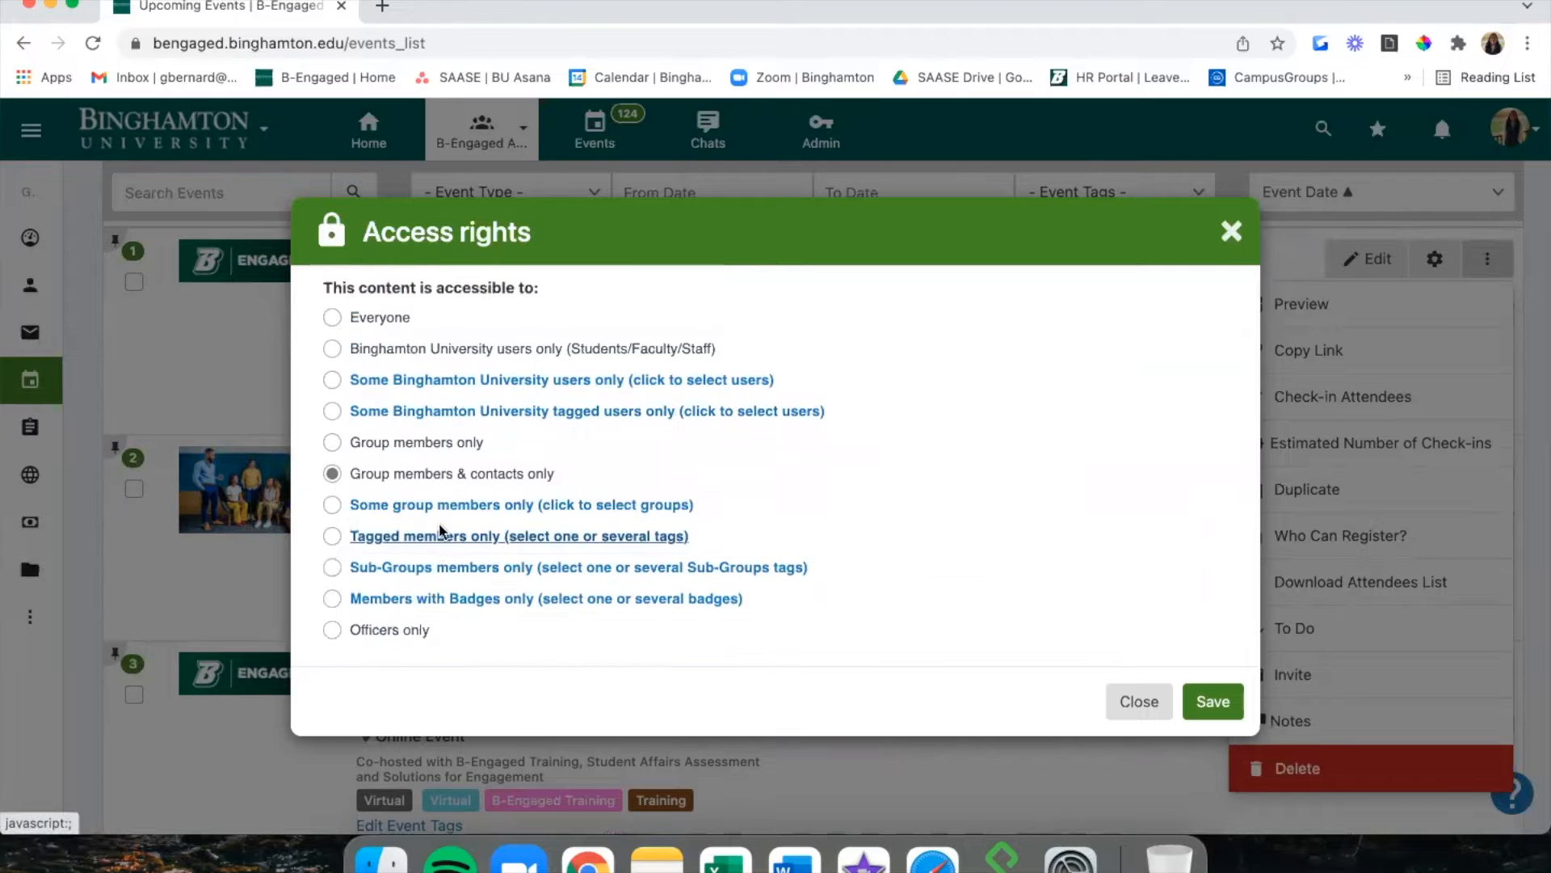
Try the sub-group, badge and officers-only options, then save registration as open to Everyone.
{"action": "left_click", "coordinate": [424, 568]}
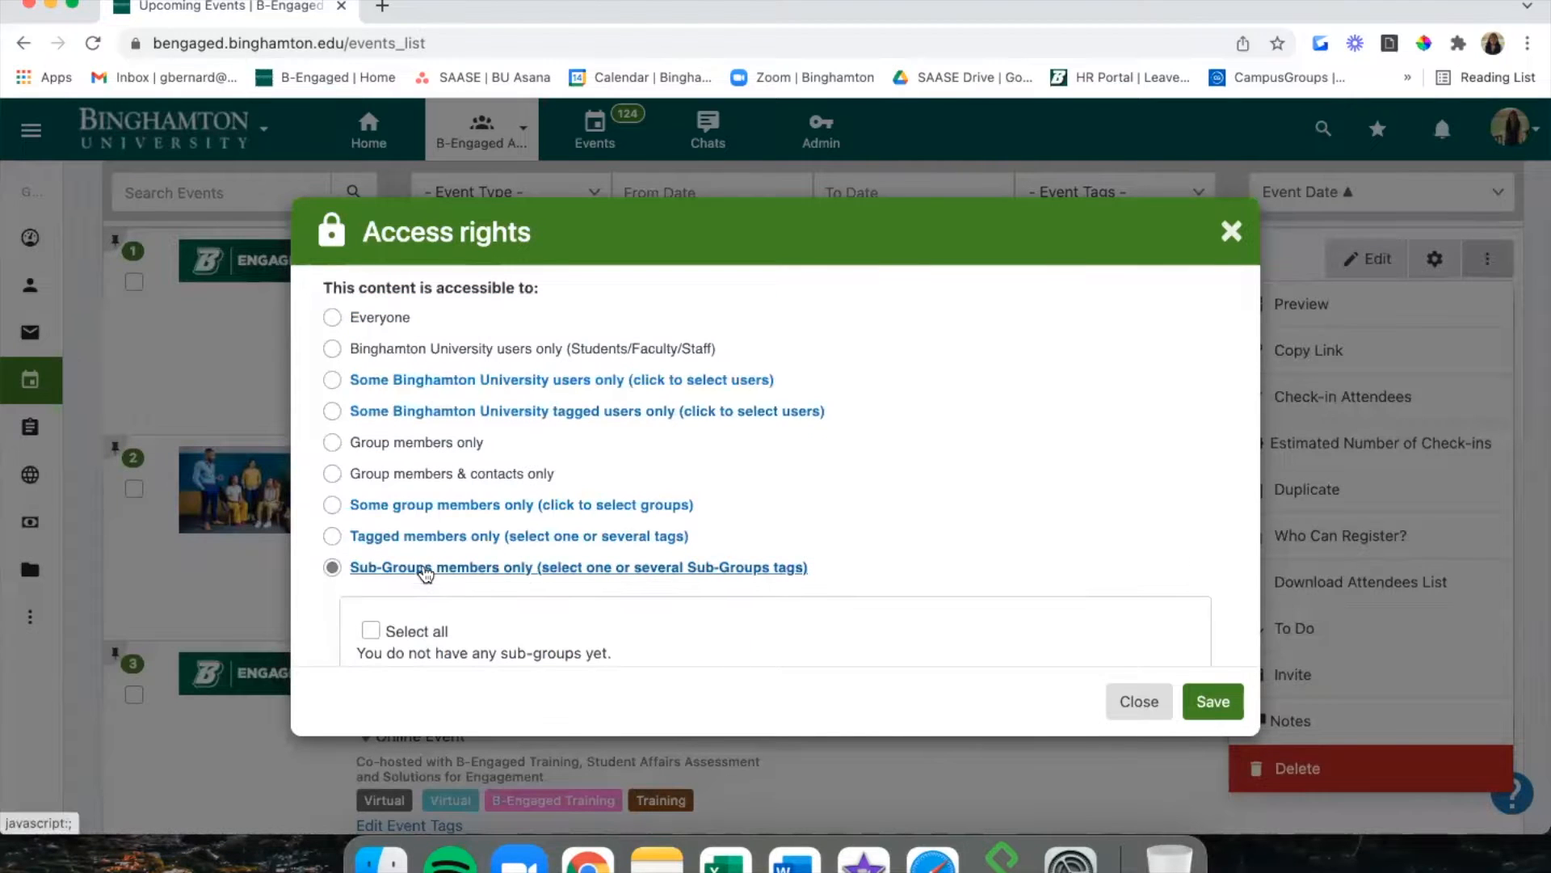
{"action": "scroll", "coordinate": [427, 573], "scroll_direction": "down", "scroll_amount": 1}
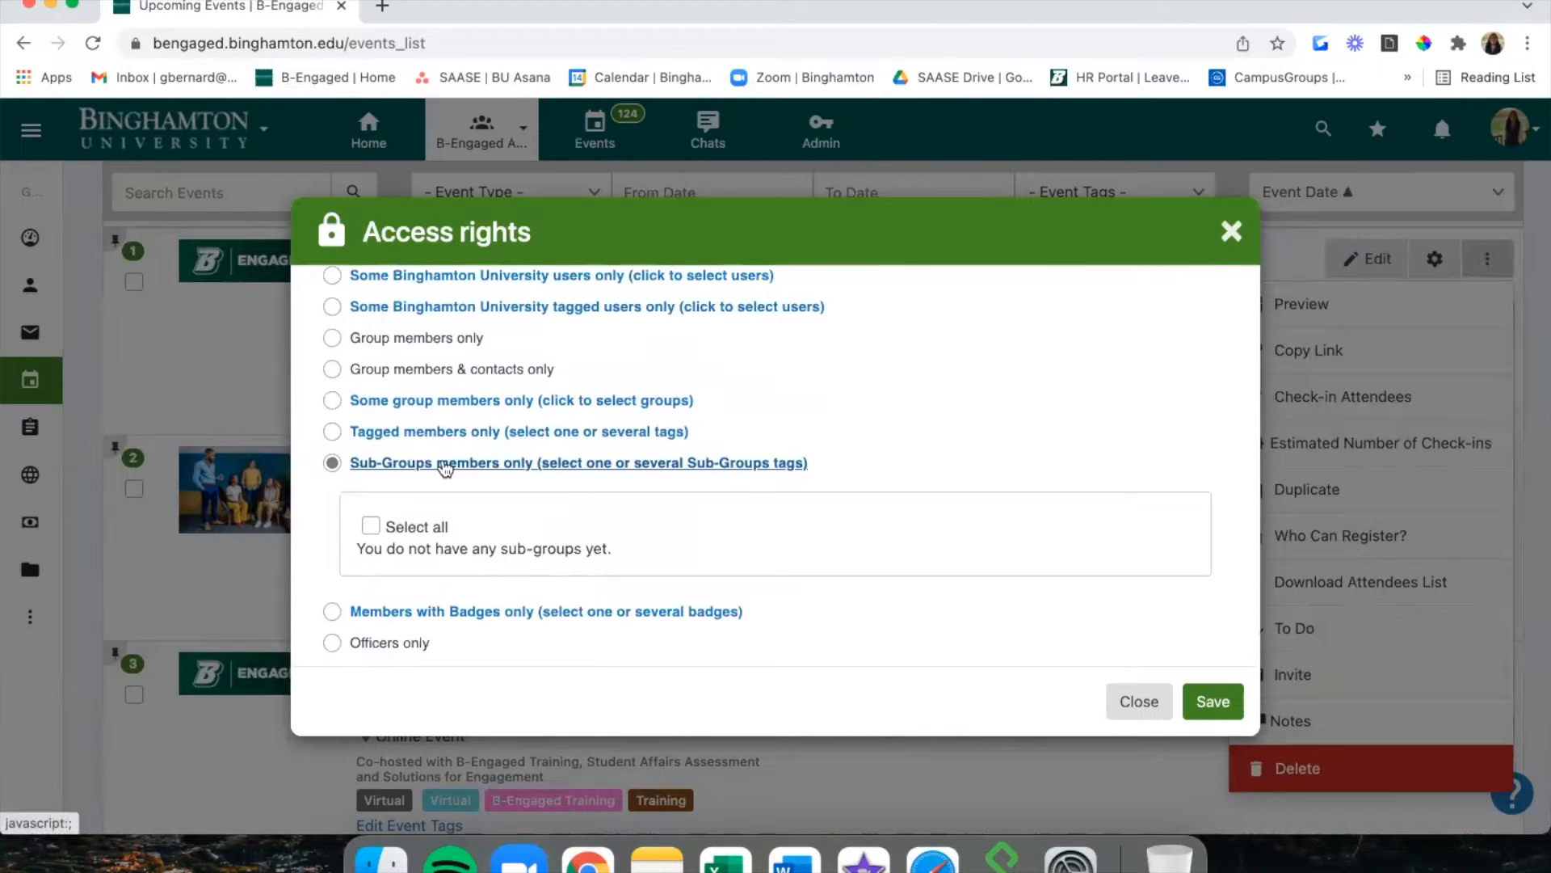
{"action": "left_click", "coordinate": [443, 466]}
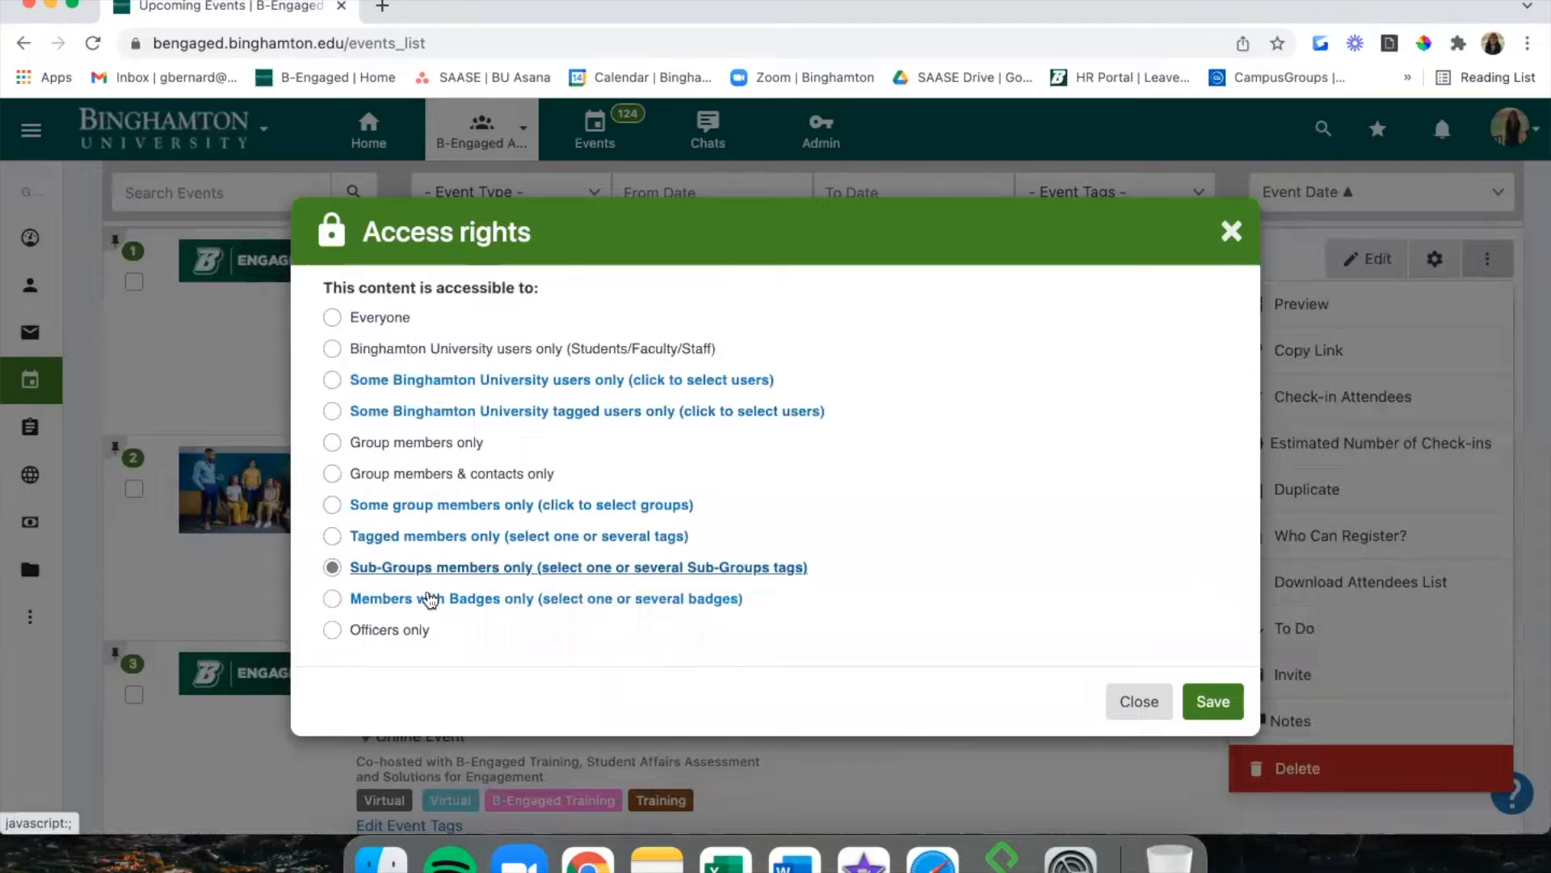
{"action": "left_click", "coordinate": [430, 599]}
{"action": "scroll", "coordinate": [432, 602], "scroll_direction": "down", "scroll_amount": 3}
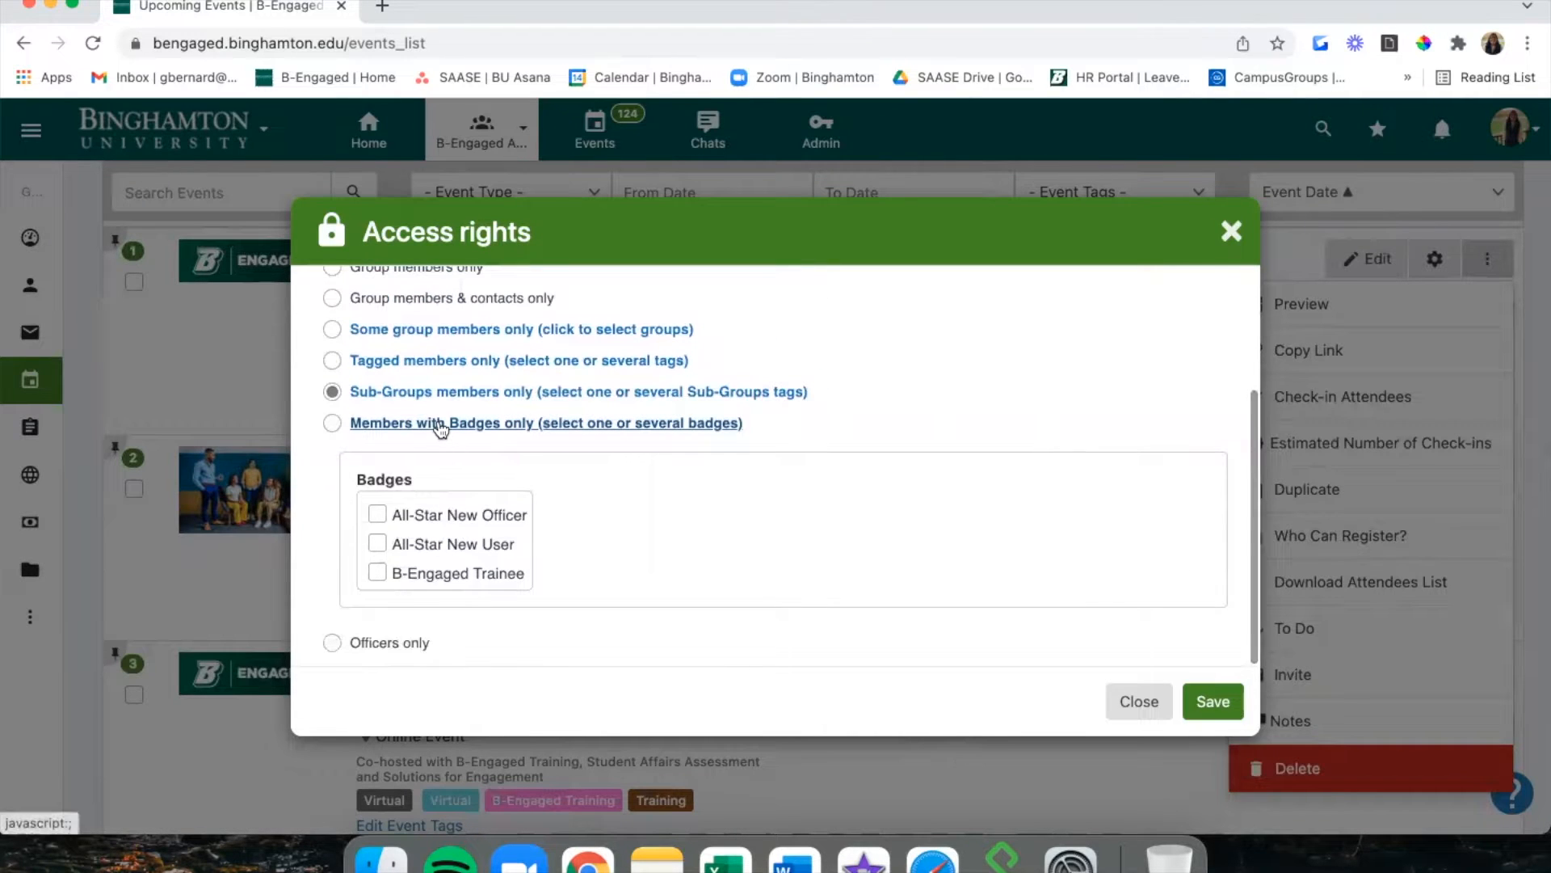
{"action": "left_click", "coordinate": [397, 632]}
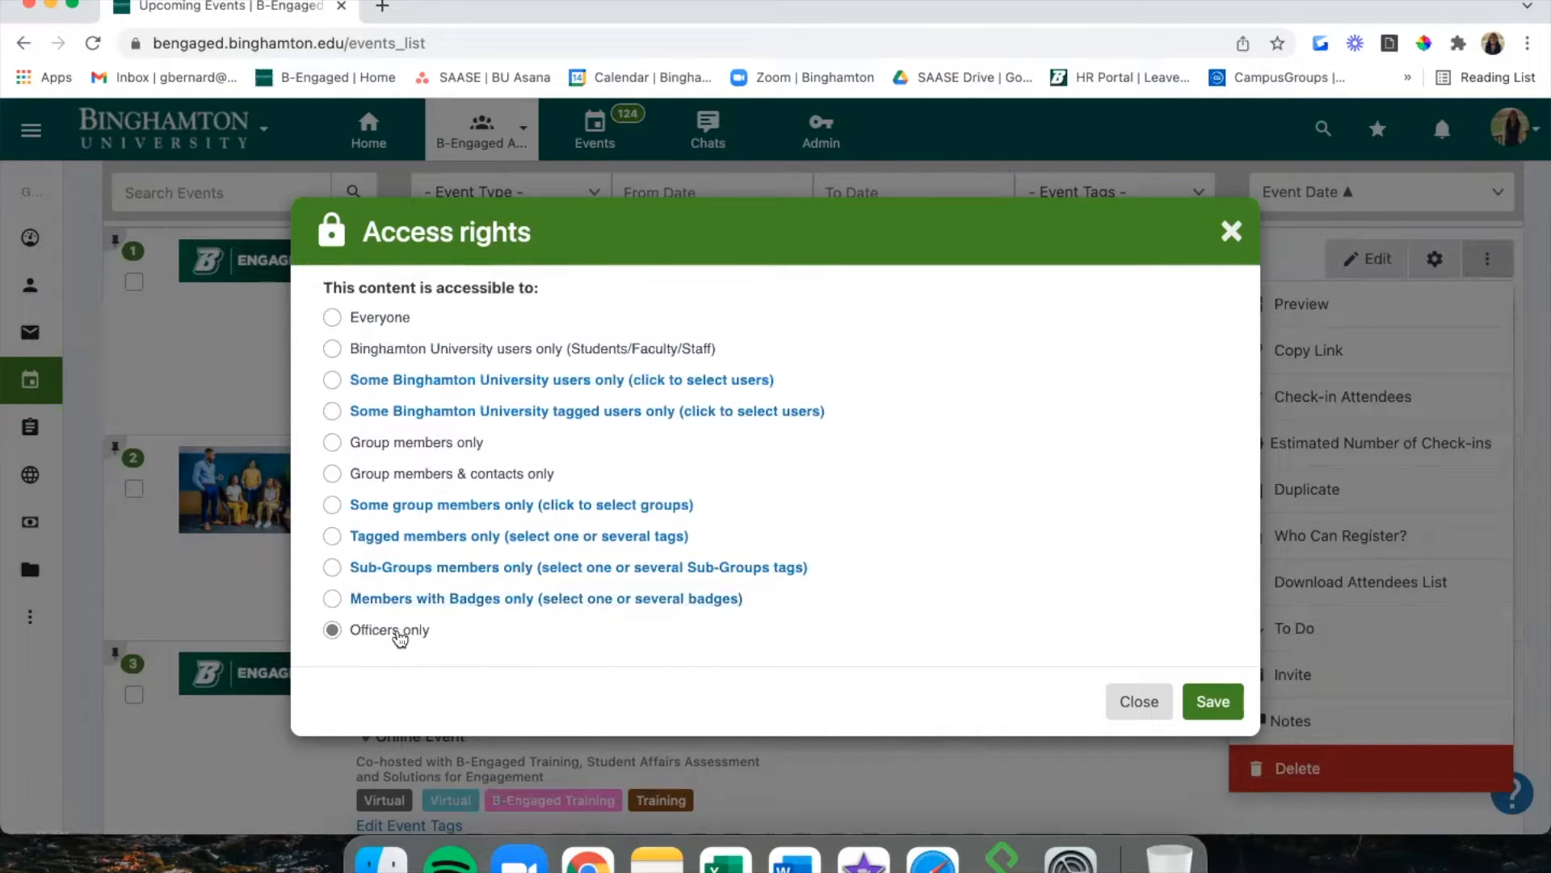
{"action": "left_click", "coordinate": [384, 323]}
{"action": "left_click", "coordinate": [1212, 702]}
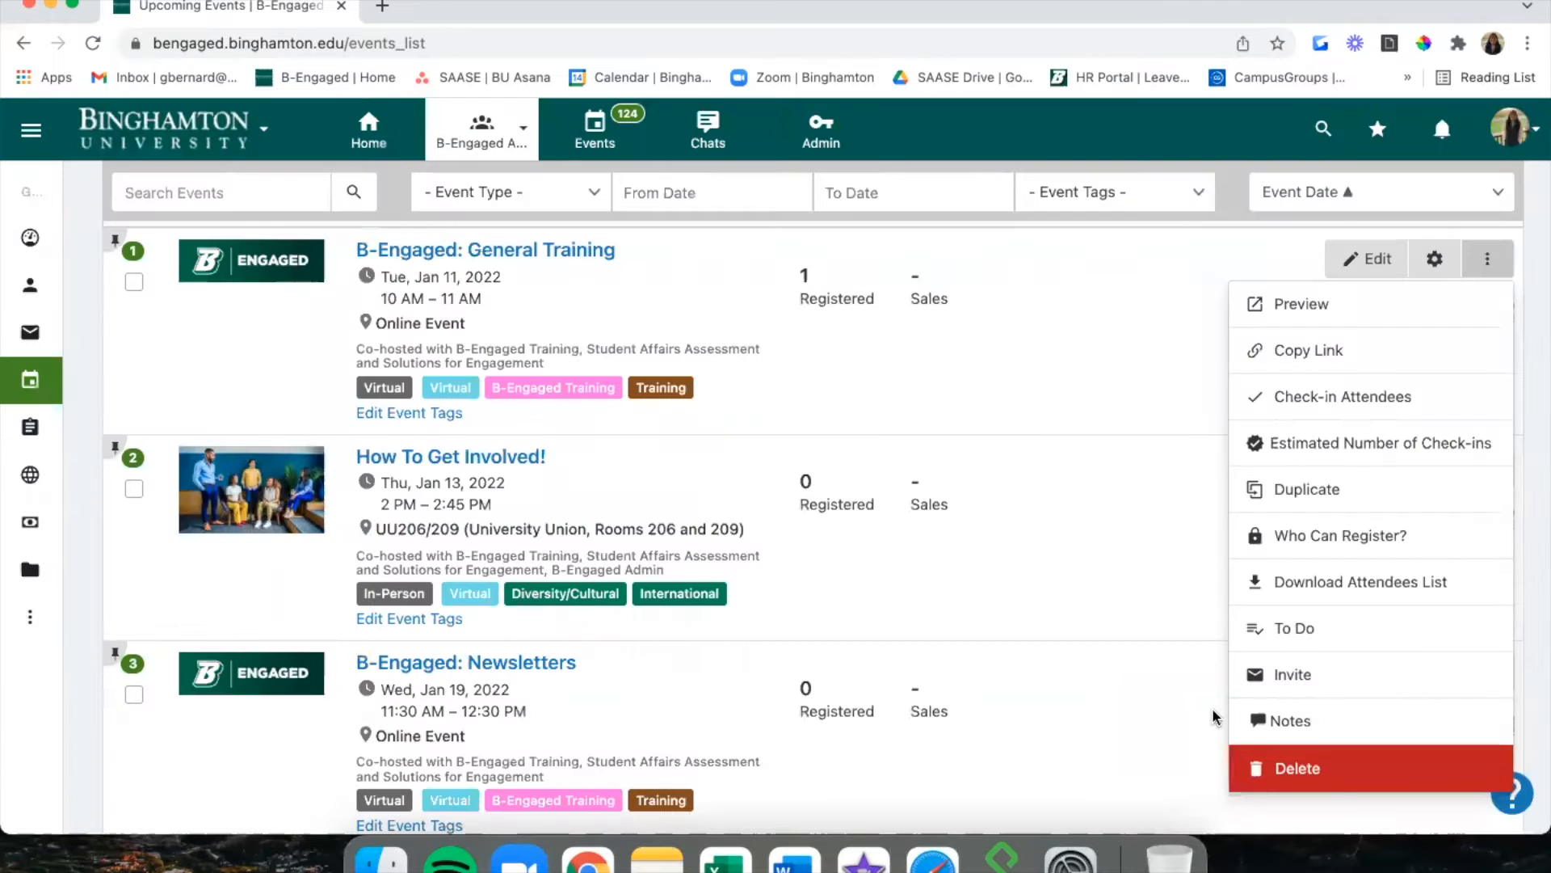
{"action": "left_click", "coordinate": [1174, 526]}
{"action": "scroll", "coordinate": [1212, 479], "scroll_direction": "up", "scroll_amount": 1}
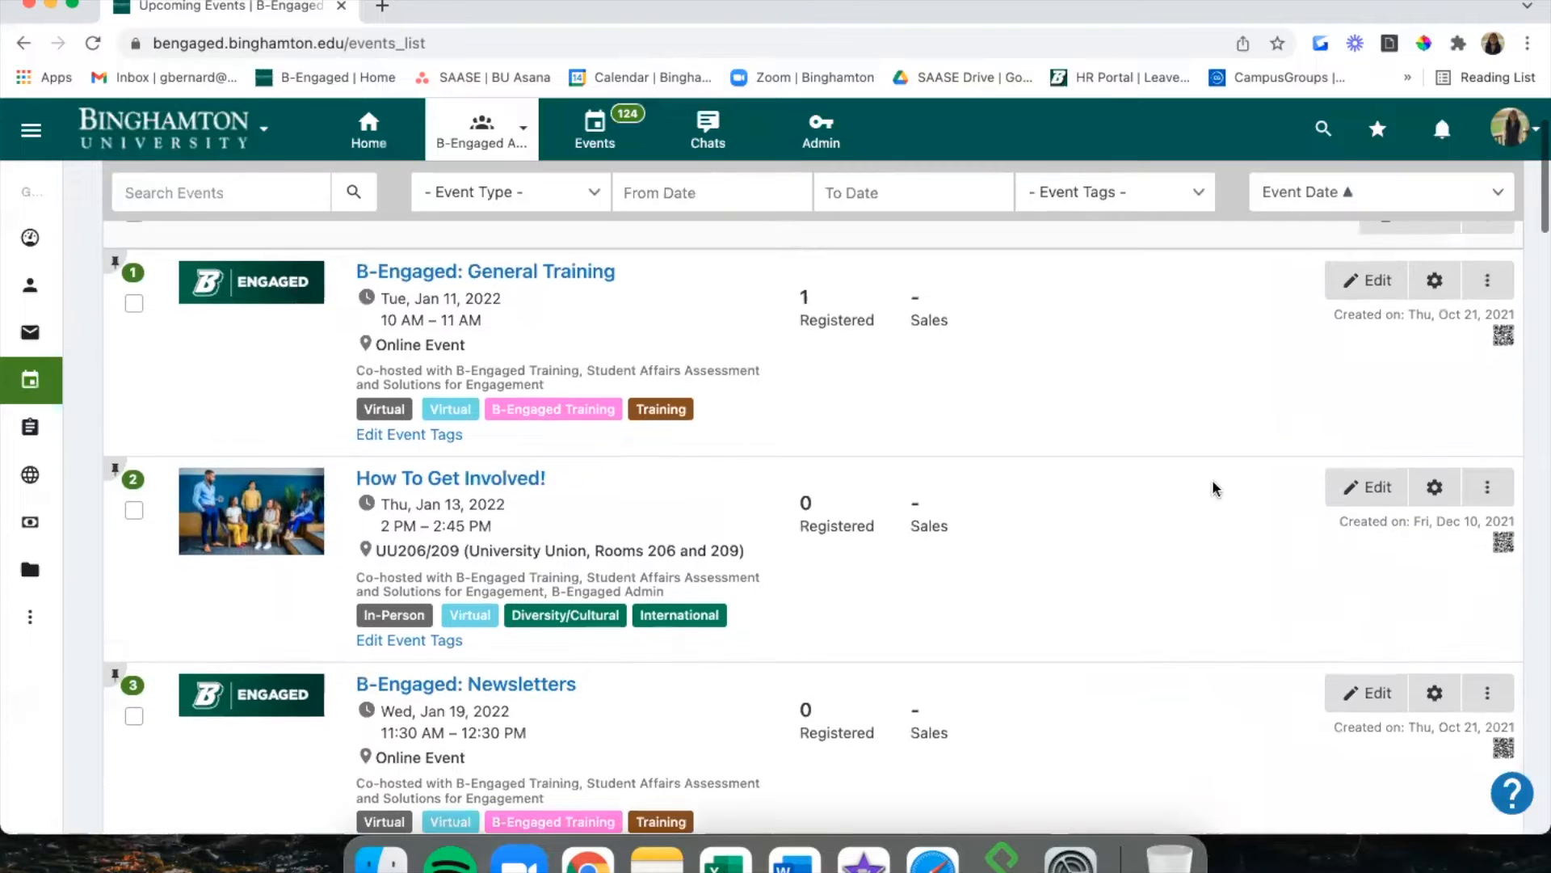
{"action": "left_click", "coordinate": [1371, 267]}
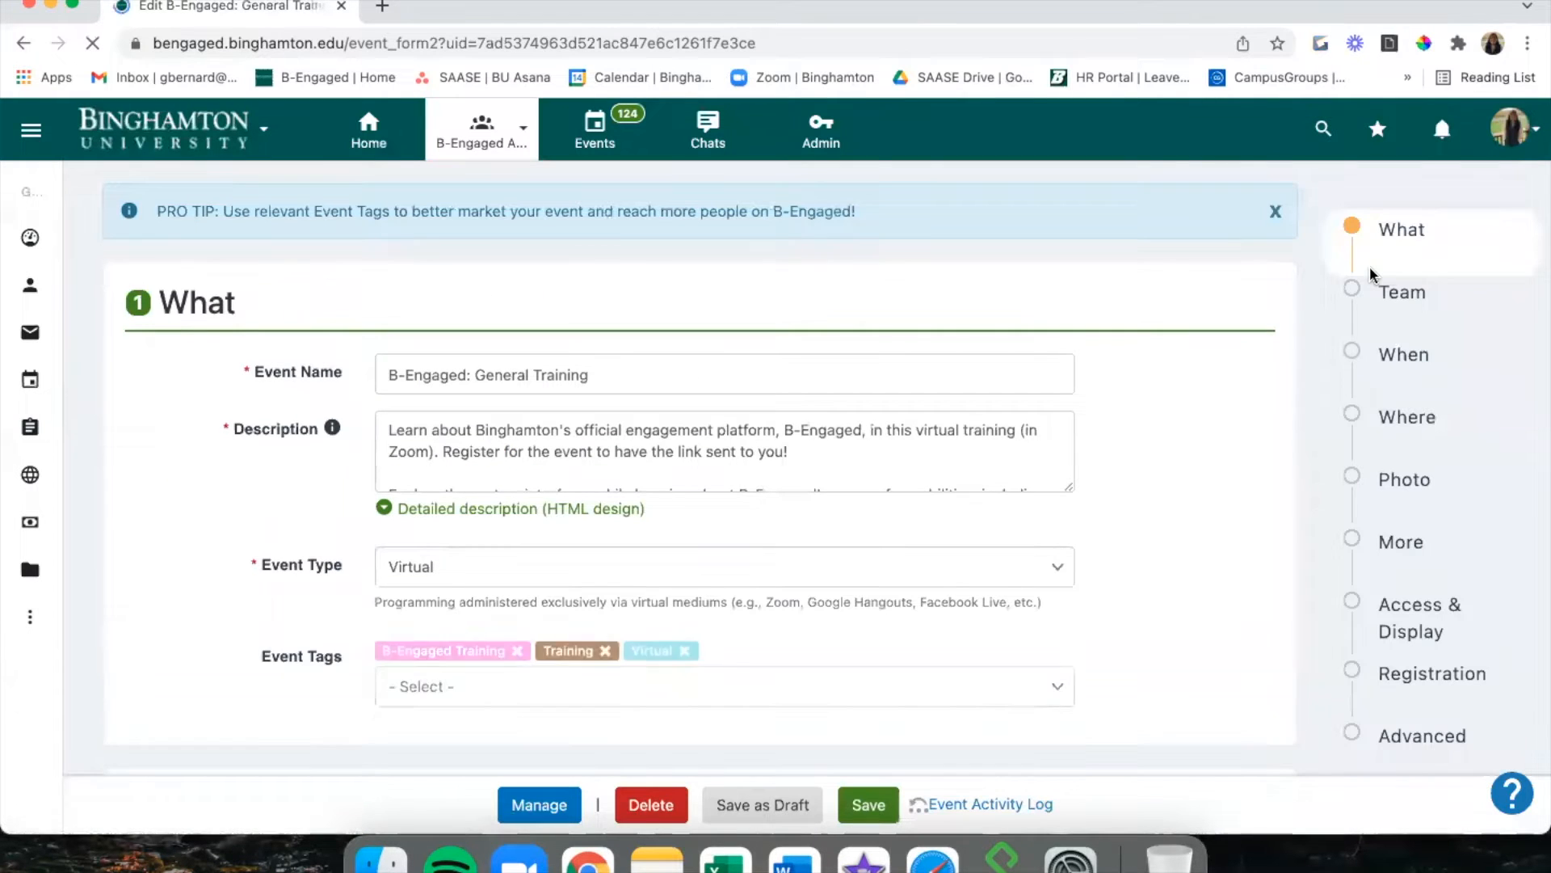
{"action": "left_click", "coordinate": [1436, 613]}
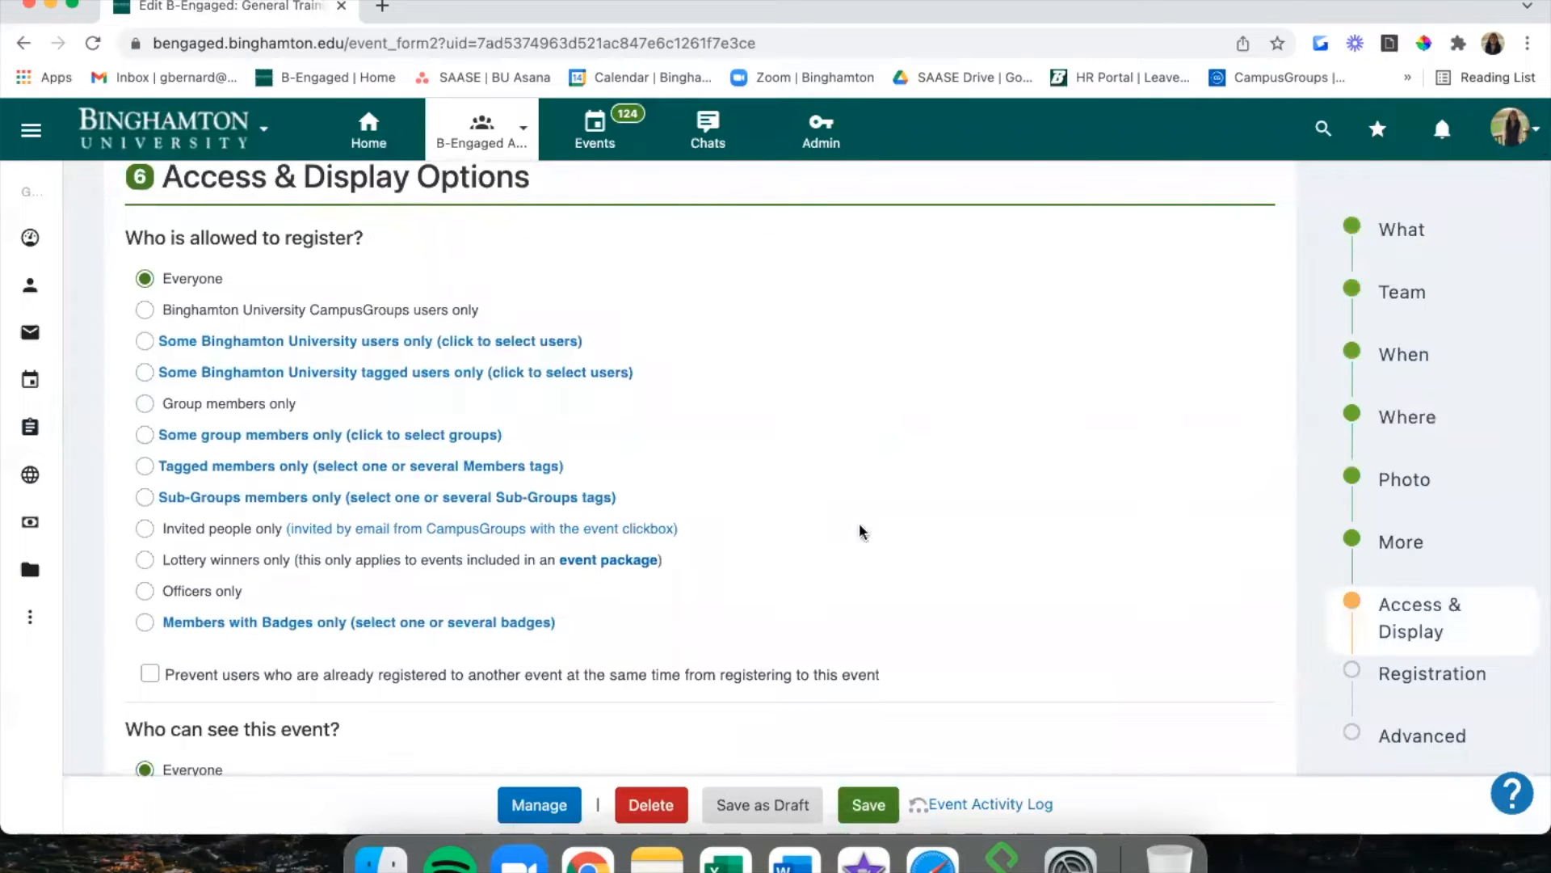
{"action": "scroll", "coordinate": [758, 520], "scroll_direction": "up", "scroll_amount": 1}
{"action": "scroll", "coordinate": [758, 520], "scroll_direction": "up", "scroll_amount": 1}
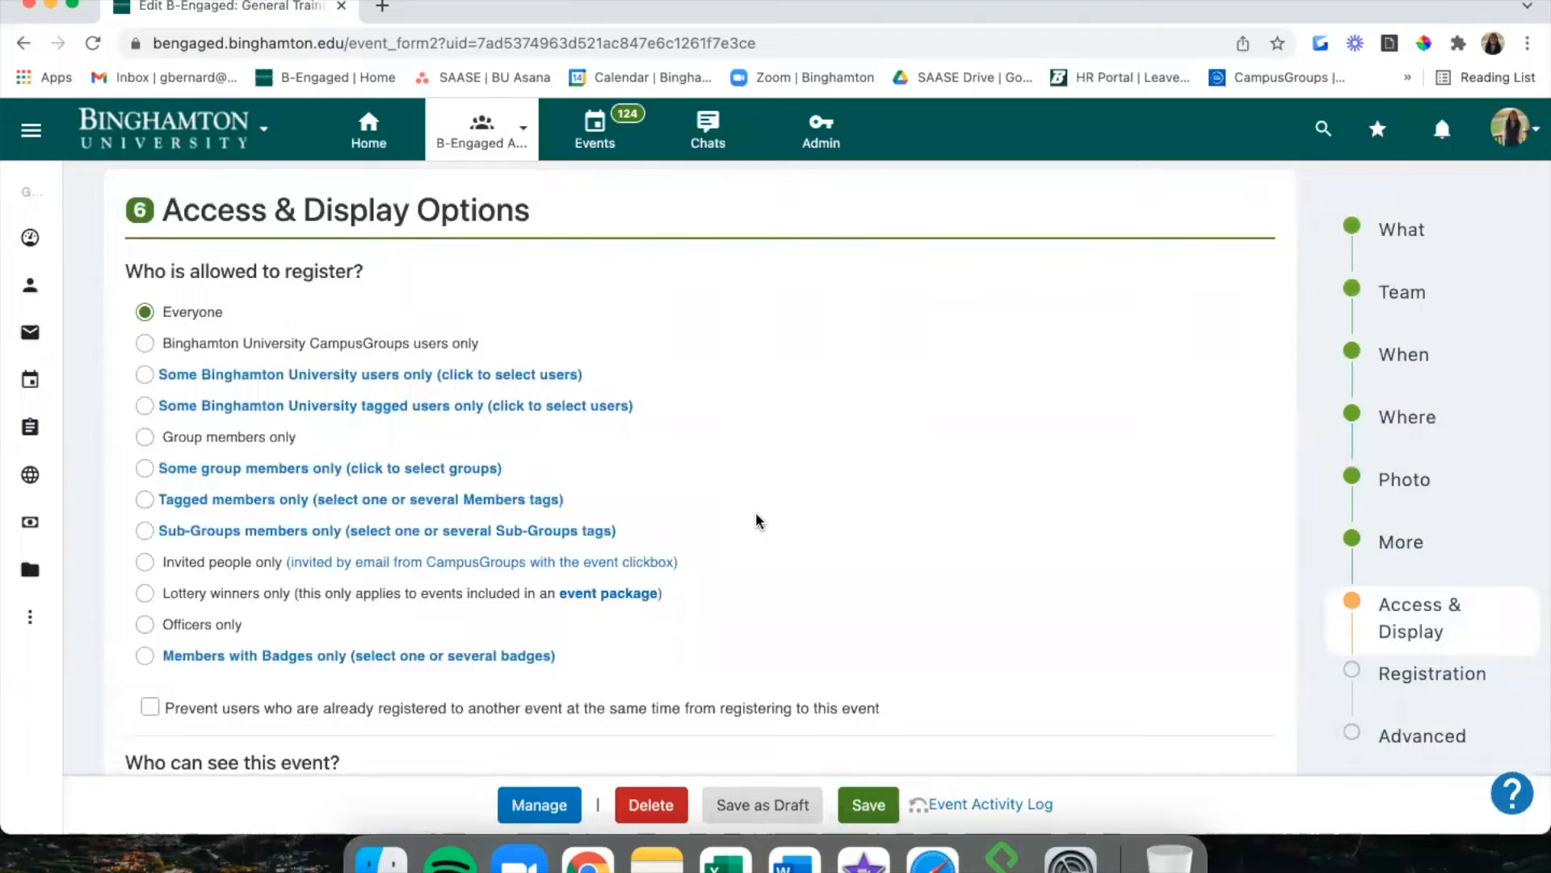
{"action": "mouse_move", "coordinate": [33, 348]}
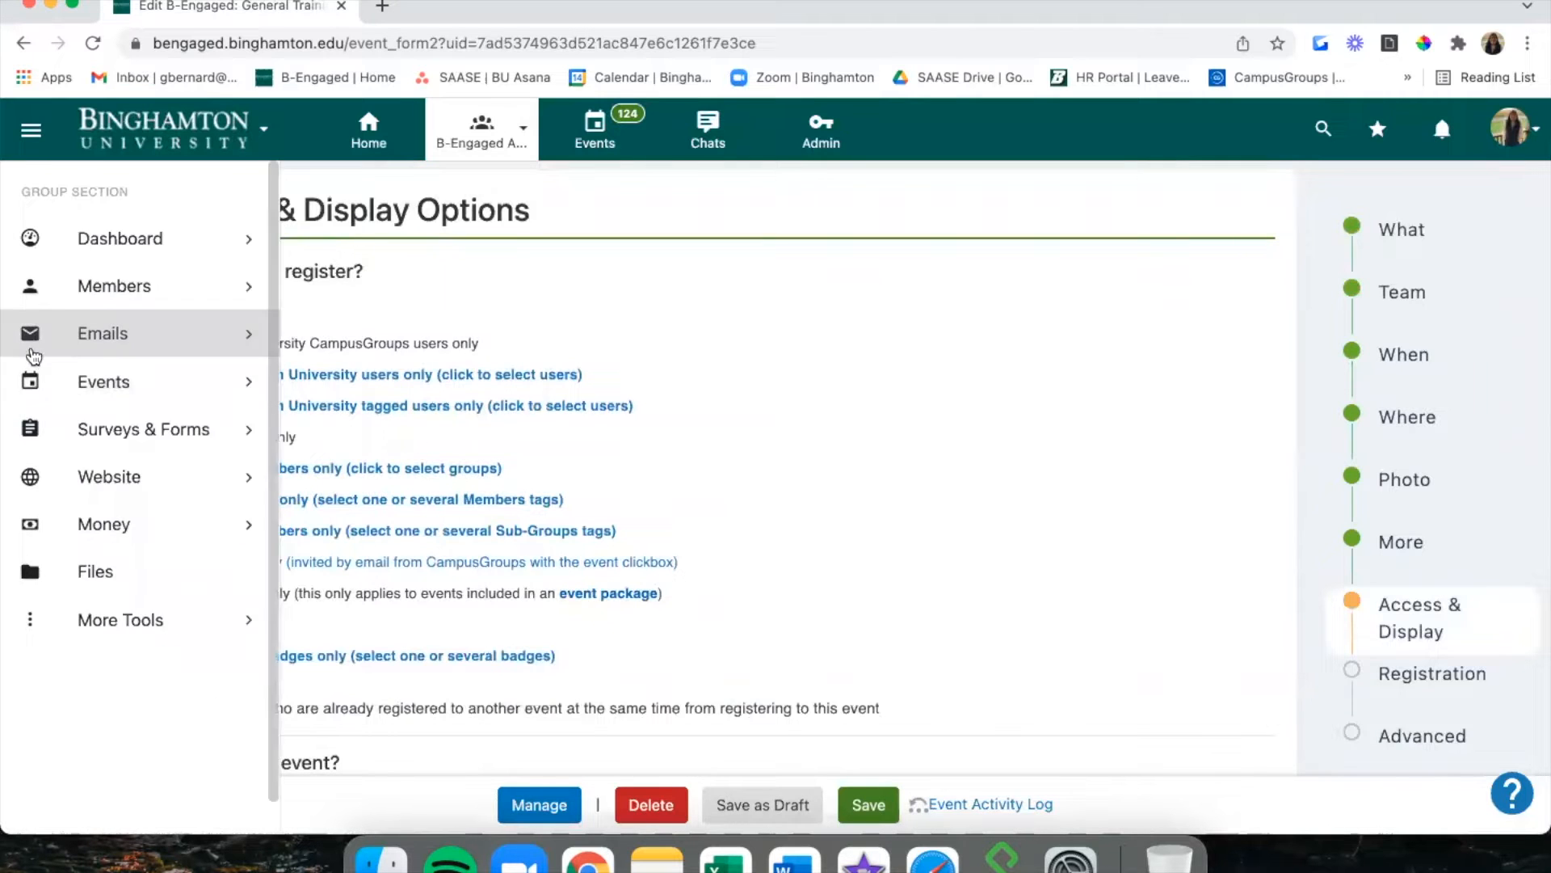
{"action": "left_click", "coordinate": [38, 383]}
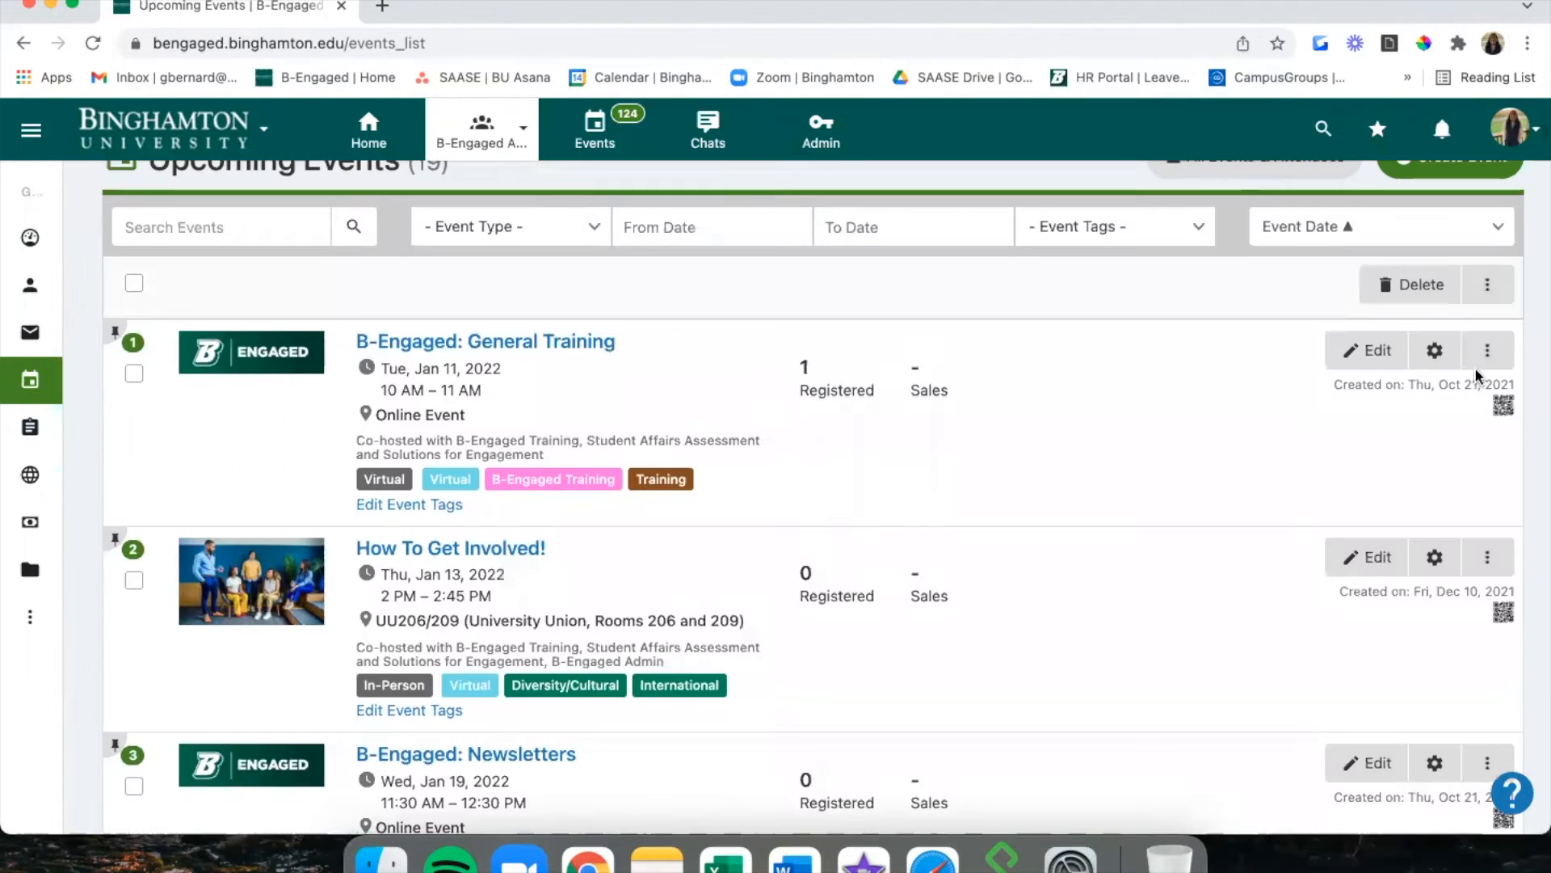
{"action": "left_click", "coordinate": [1483, 354]}
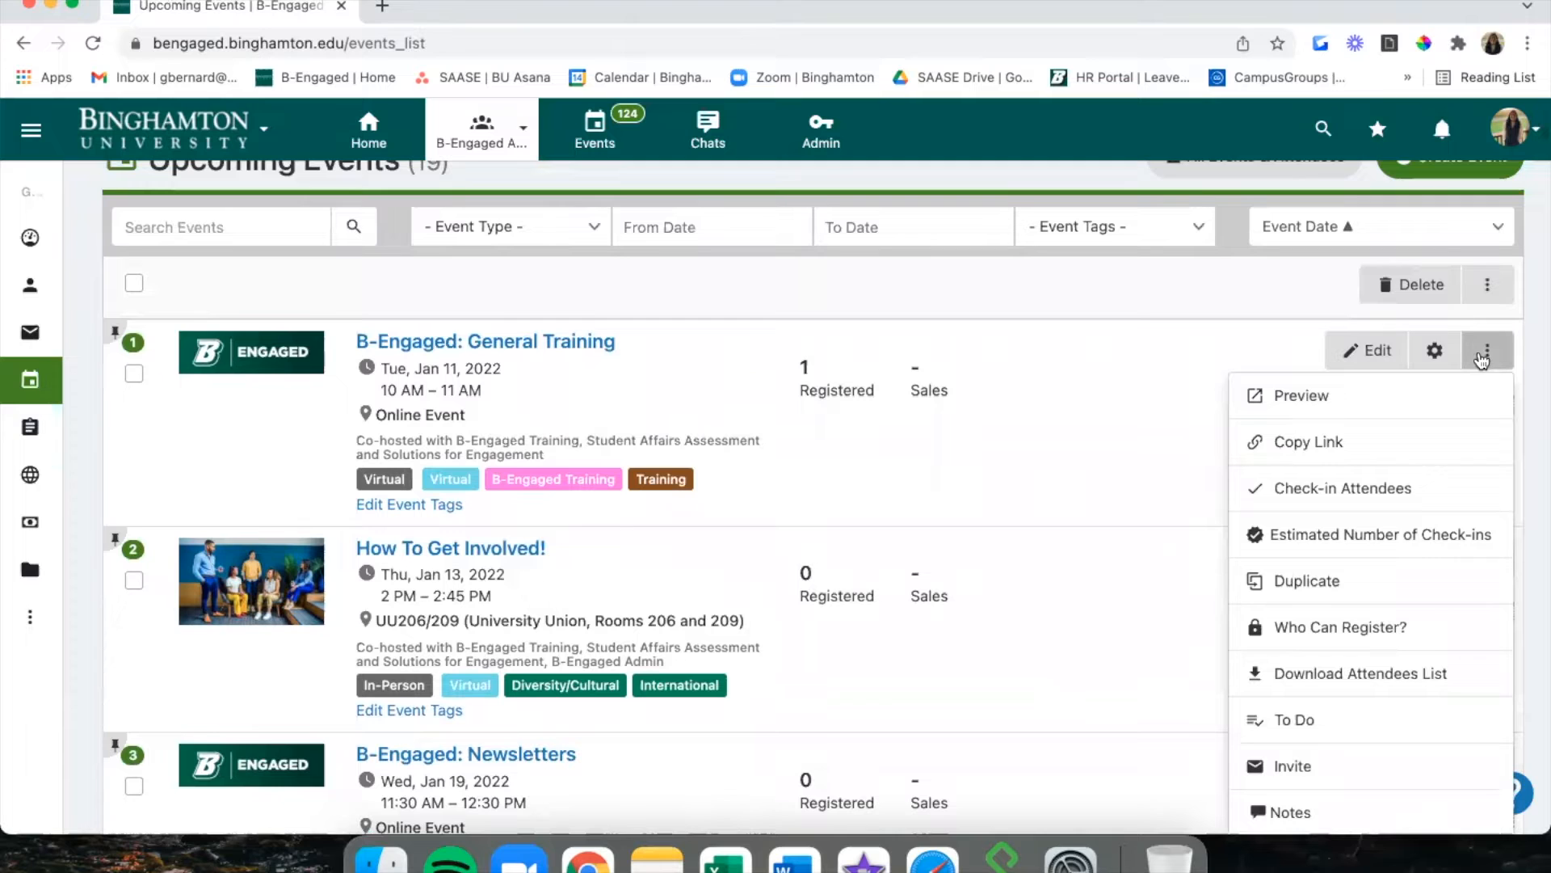
Open the attendee list download with all report fields shown and none selected.
{"action": "left_click", "coordinate": [1383, 671]}
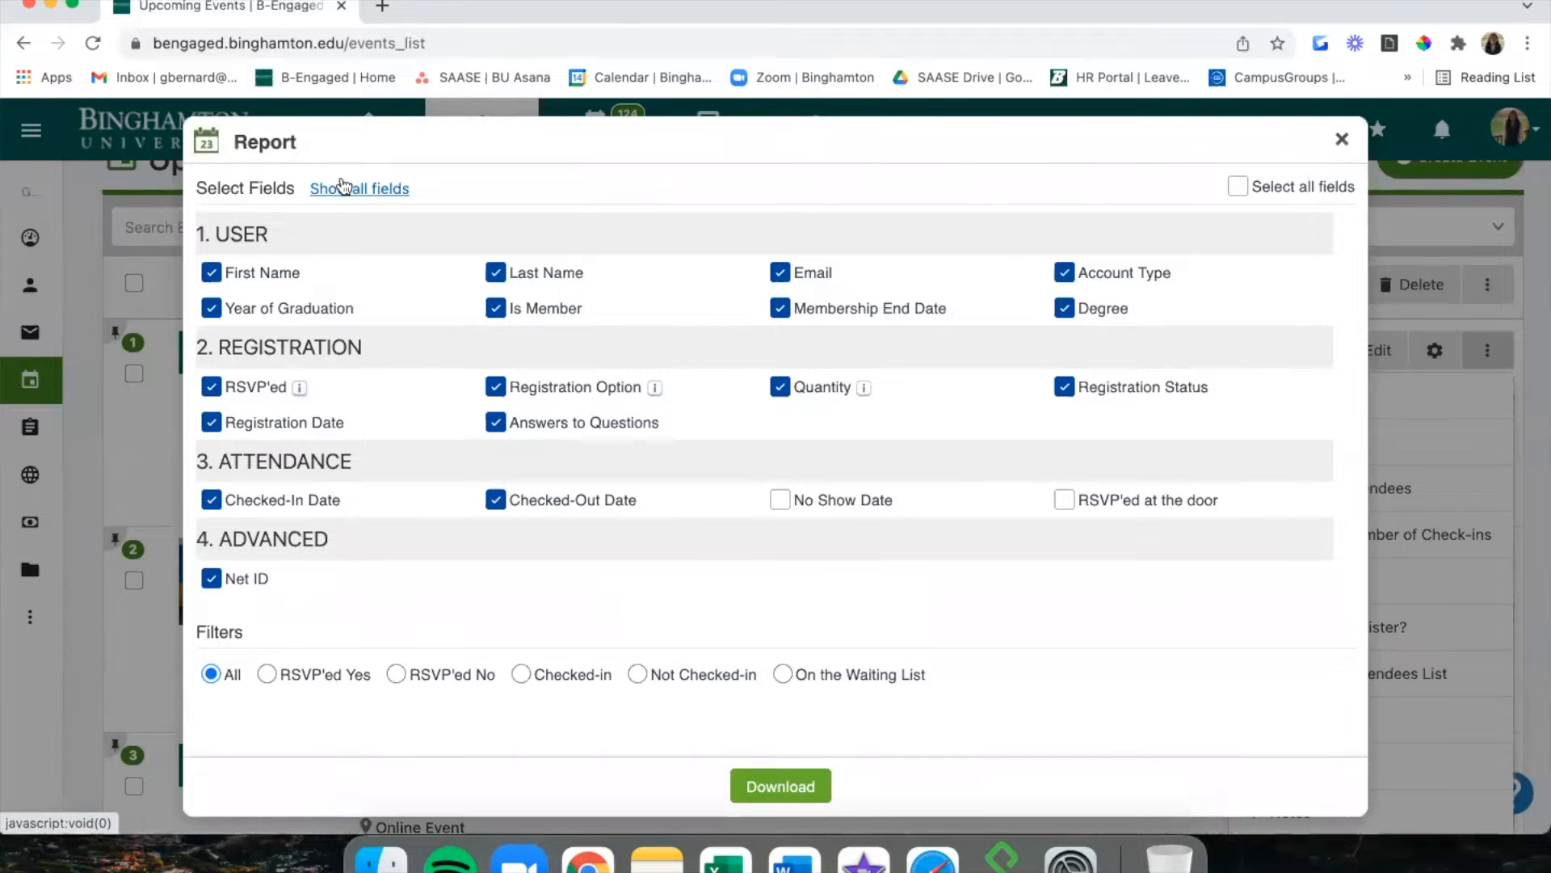
{"action": "left_click", "coordinate": [340, 187]}
{"action": "scroll", "coordinate": [364, 198], "scroll_direction": "down", "scroll_amount": 2}
{"action": "scroll", "coordinate": [368, 199], "scroll_direction": "down", "scroll_amount": 1}
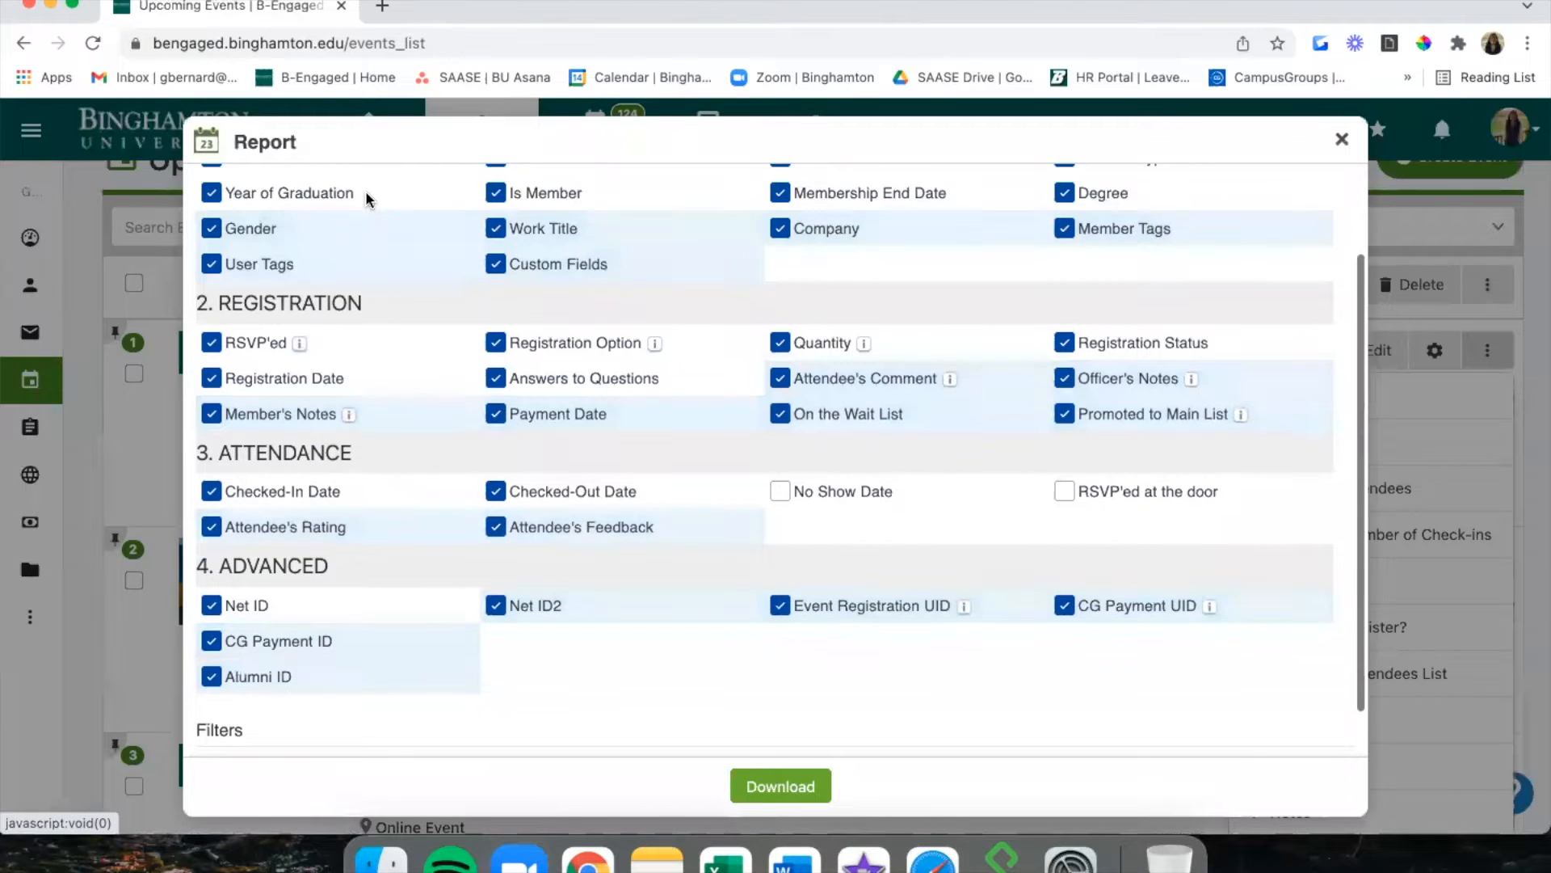
{"action": "scroll", "coordinate": [365, 191], "scroll_direction": "up", "scroll_amount": 3}
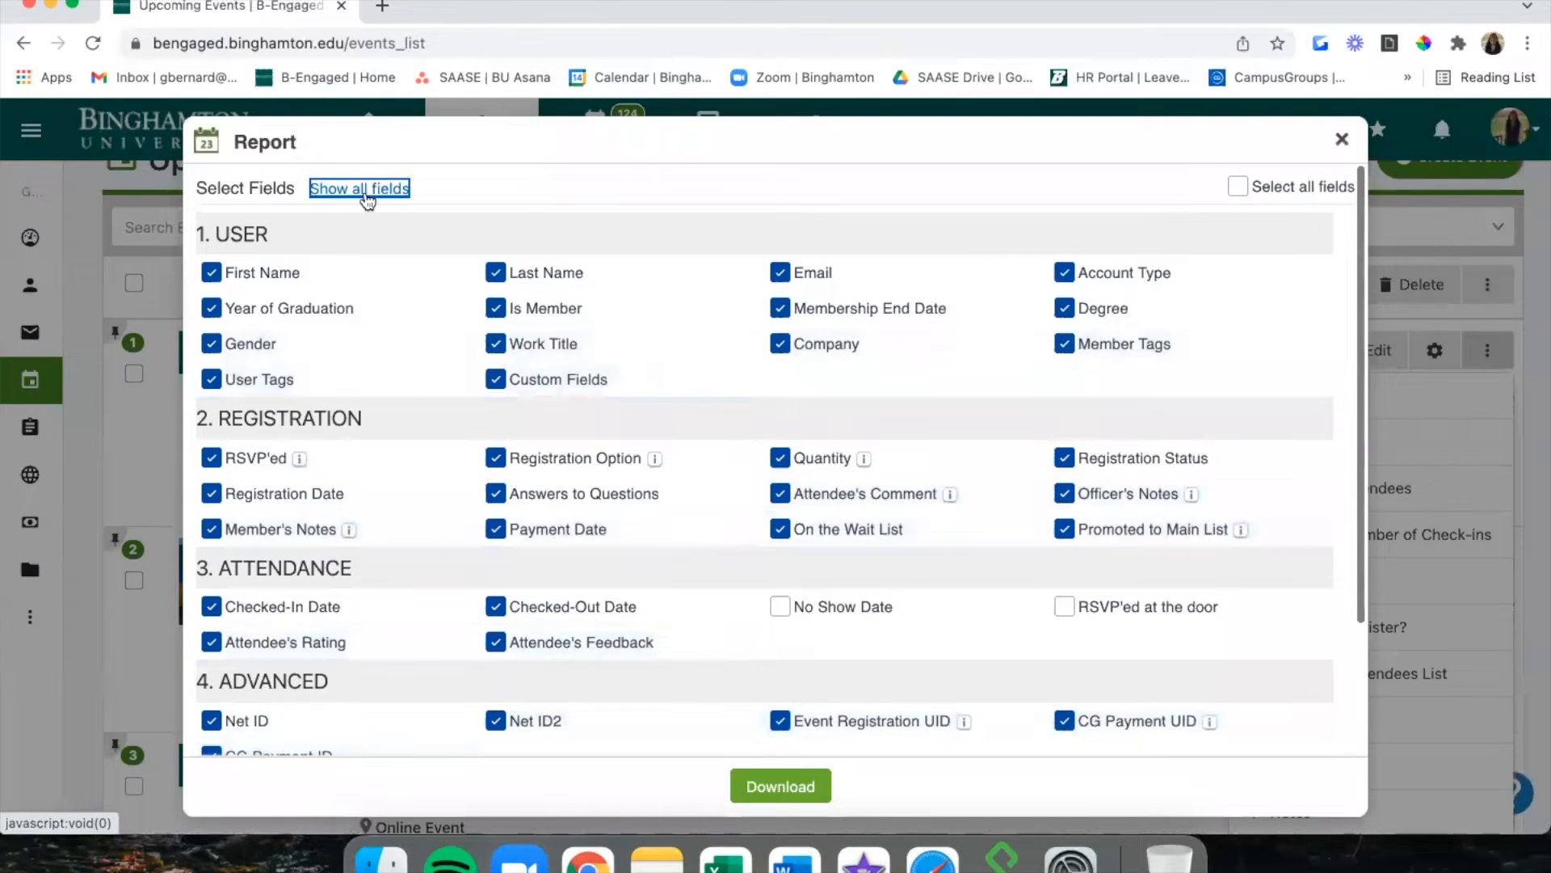
{"action": "left_click", "coordinate": [1242, 191]}
{"action": "left_click", "coordinate": [1243, 191]}
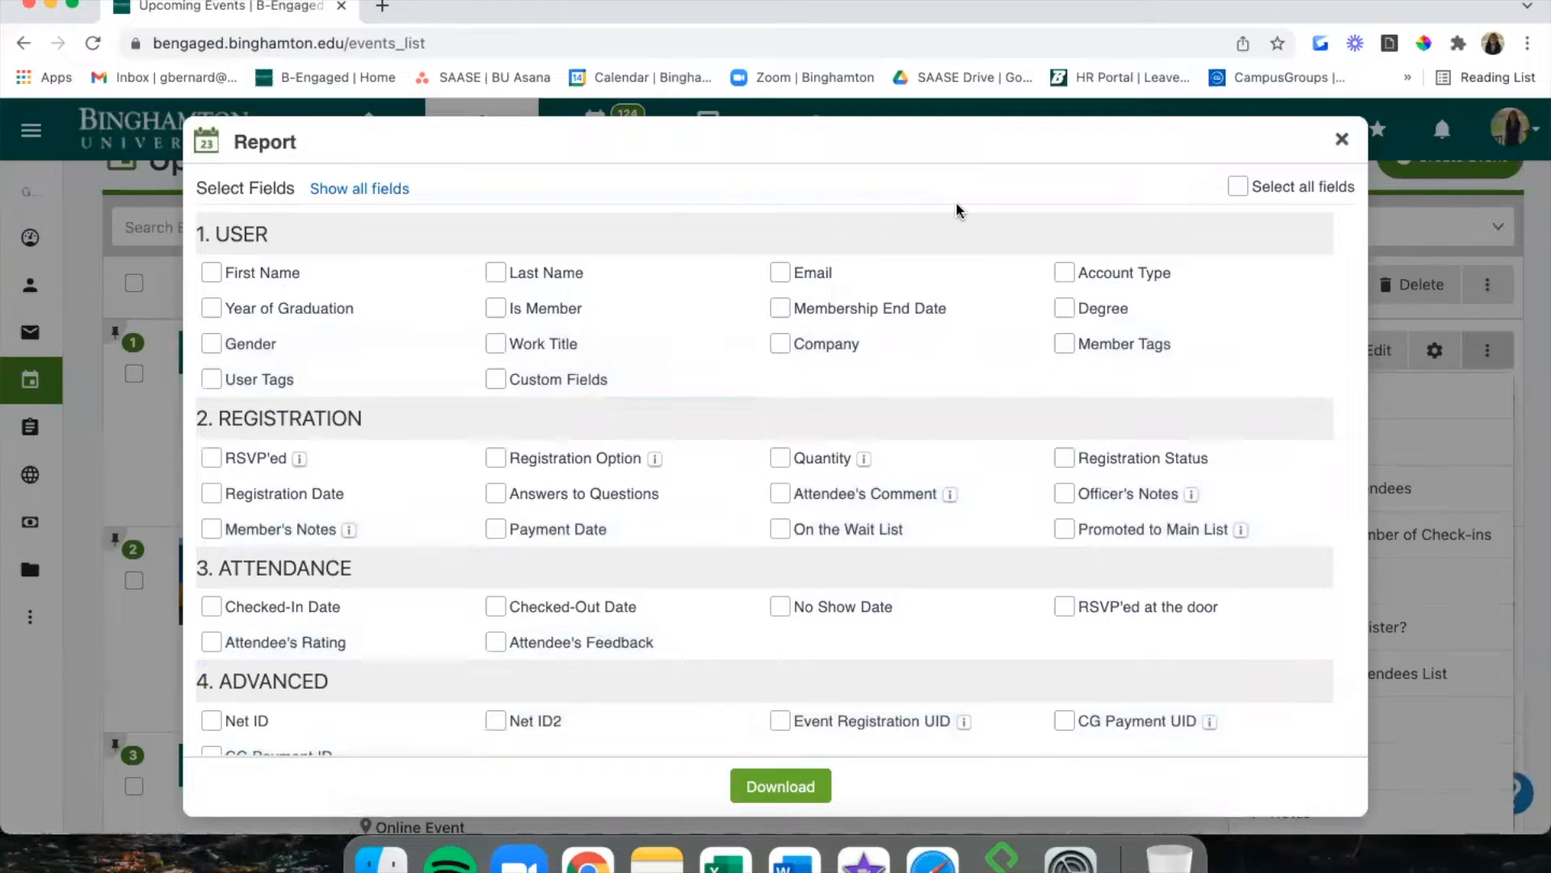
{"action": "scroll", "coordinate": [1020, 245], "scroll_direction": "down", "scroll_amount": 3}
{"action": "scroll", "coordinate": [1019, 247], "scroll_direction": "up", "scroll_amount": 3}
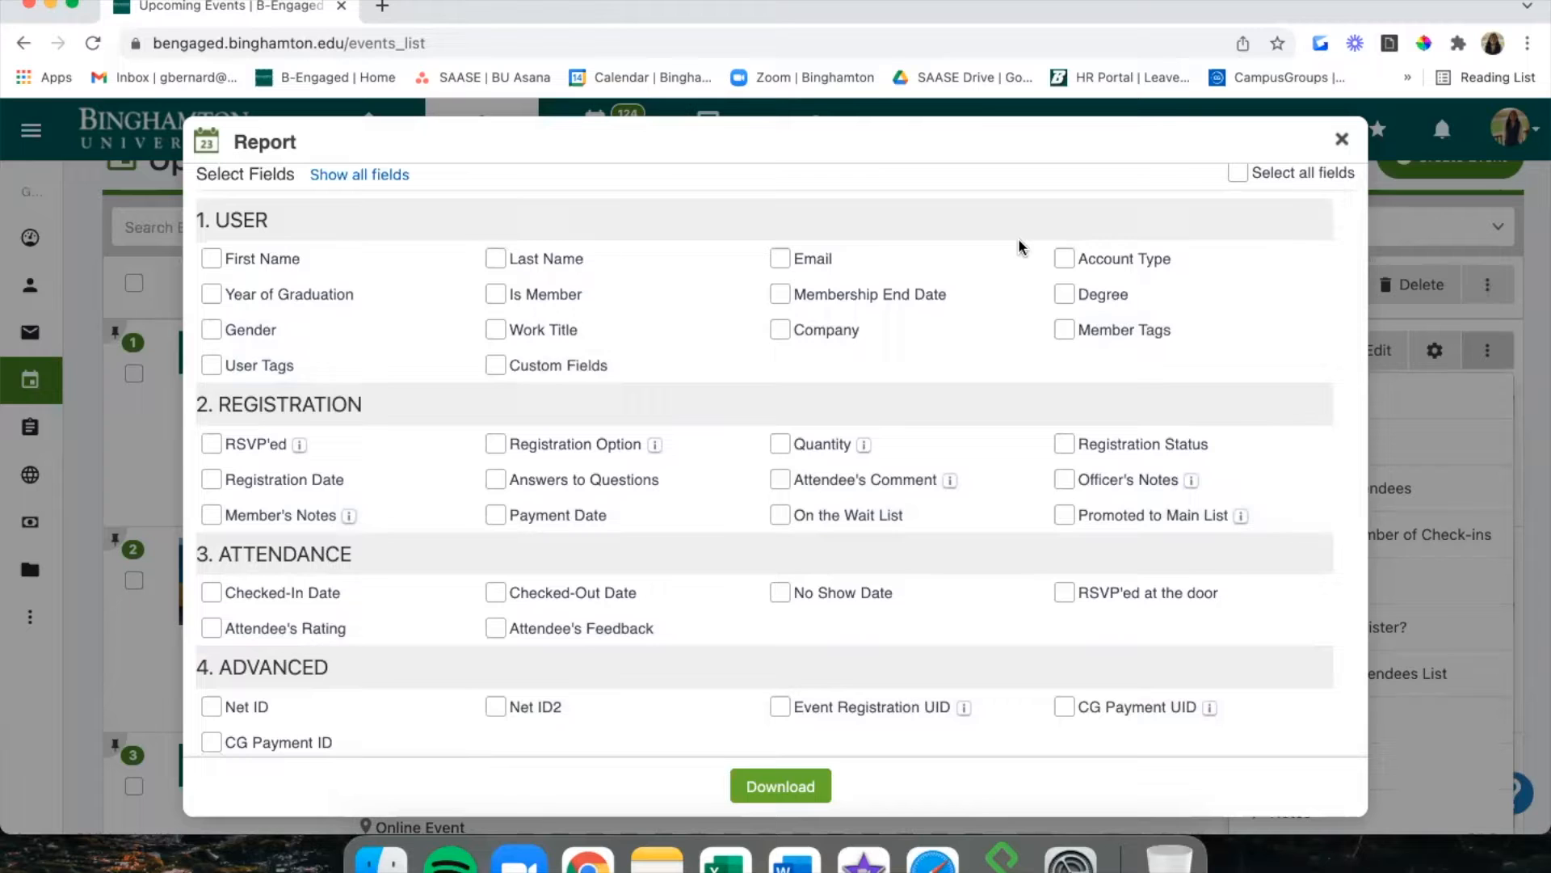
Select First Name, Last Name, Email and Account Type and download the CSV report.
{"action": "left_click", "coordinate": [223, 263]}
{"action": "left_click", "coordinate": [510, 266]}
{"action": "left_click", "coordinate": [792, 269]}
{"action": "left_click", "coordinate": [1064, 258]}
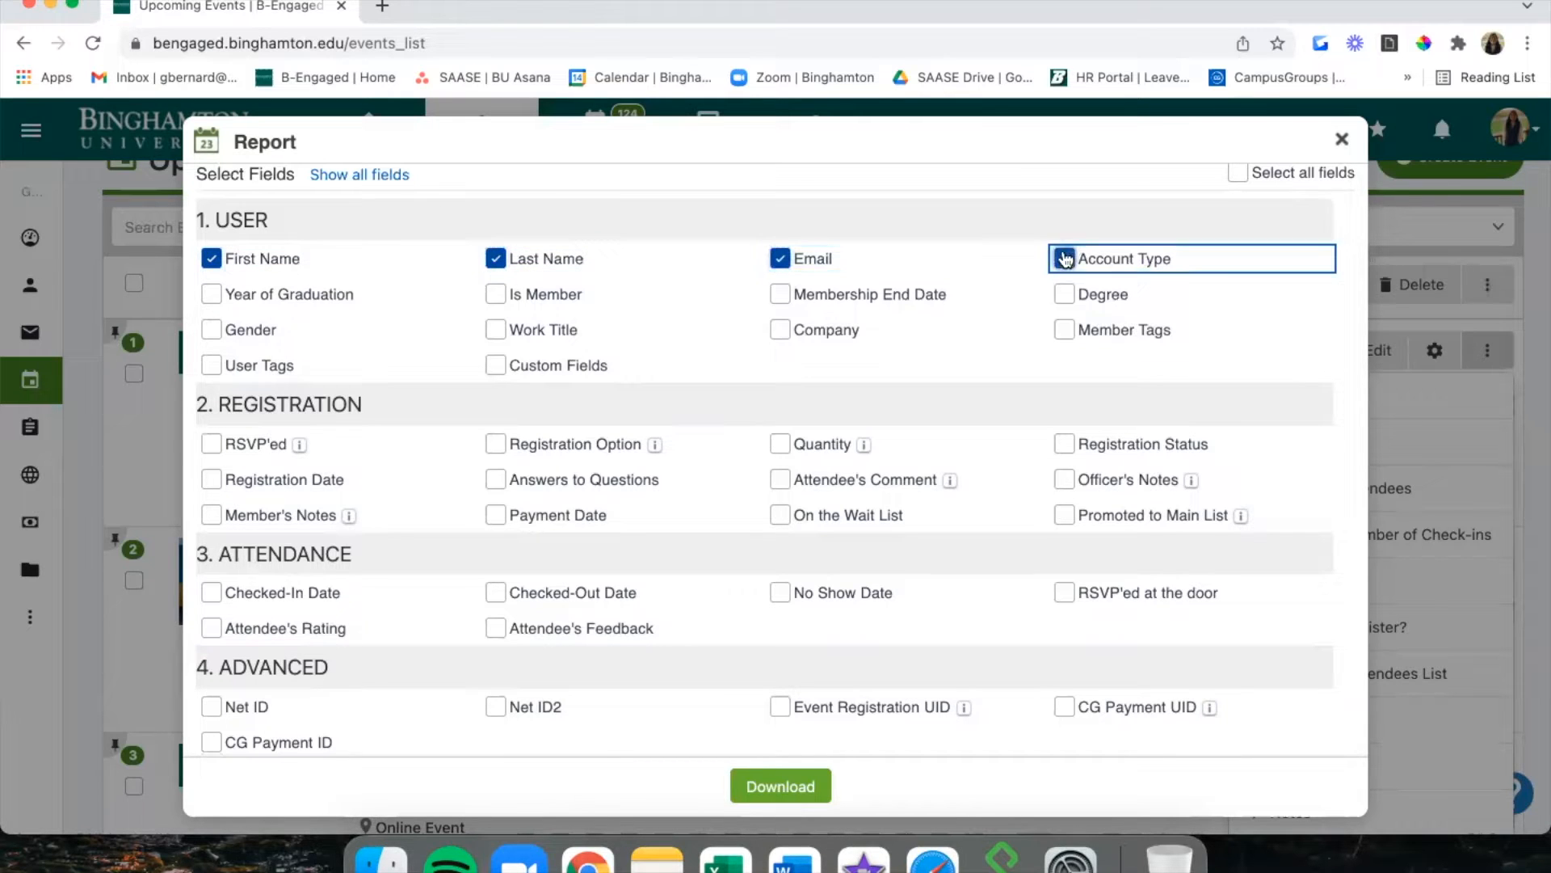
{"action": "left_click", "coordinate": [788, 783]}
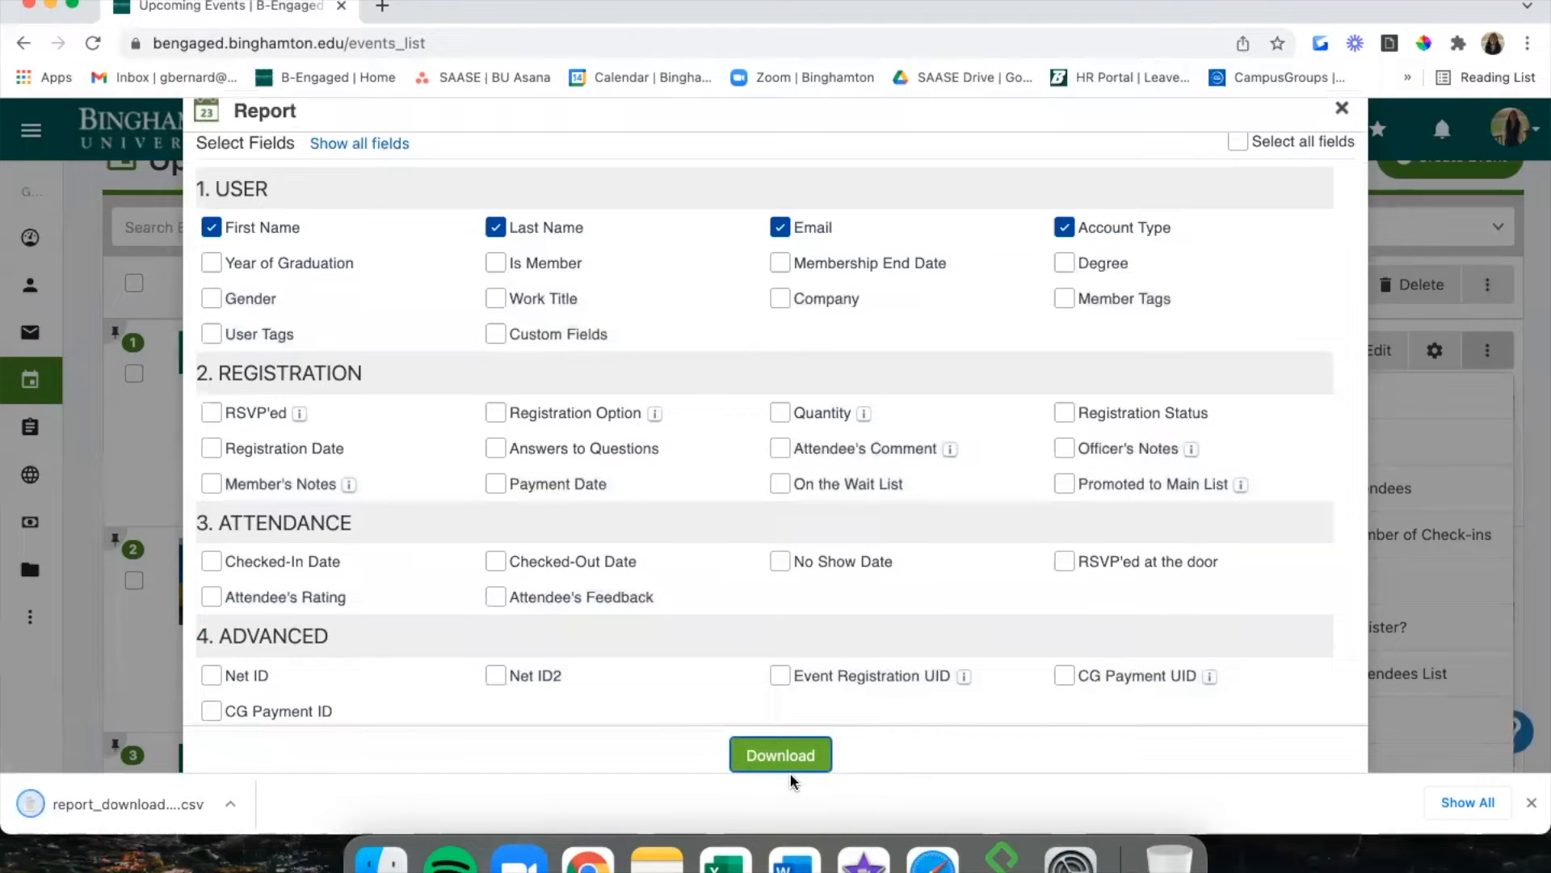
{"action": "left_click", "coordinate": [141, 812]}
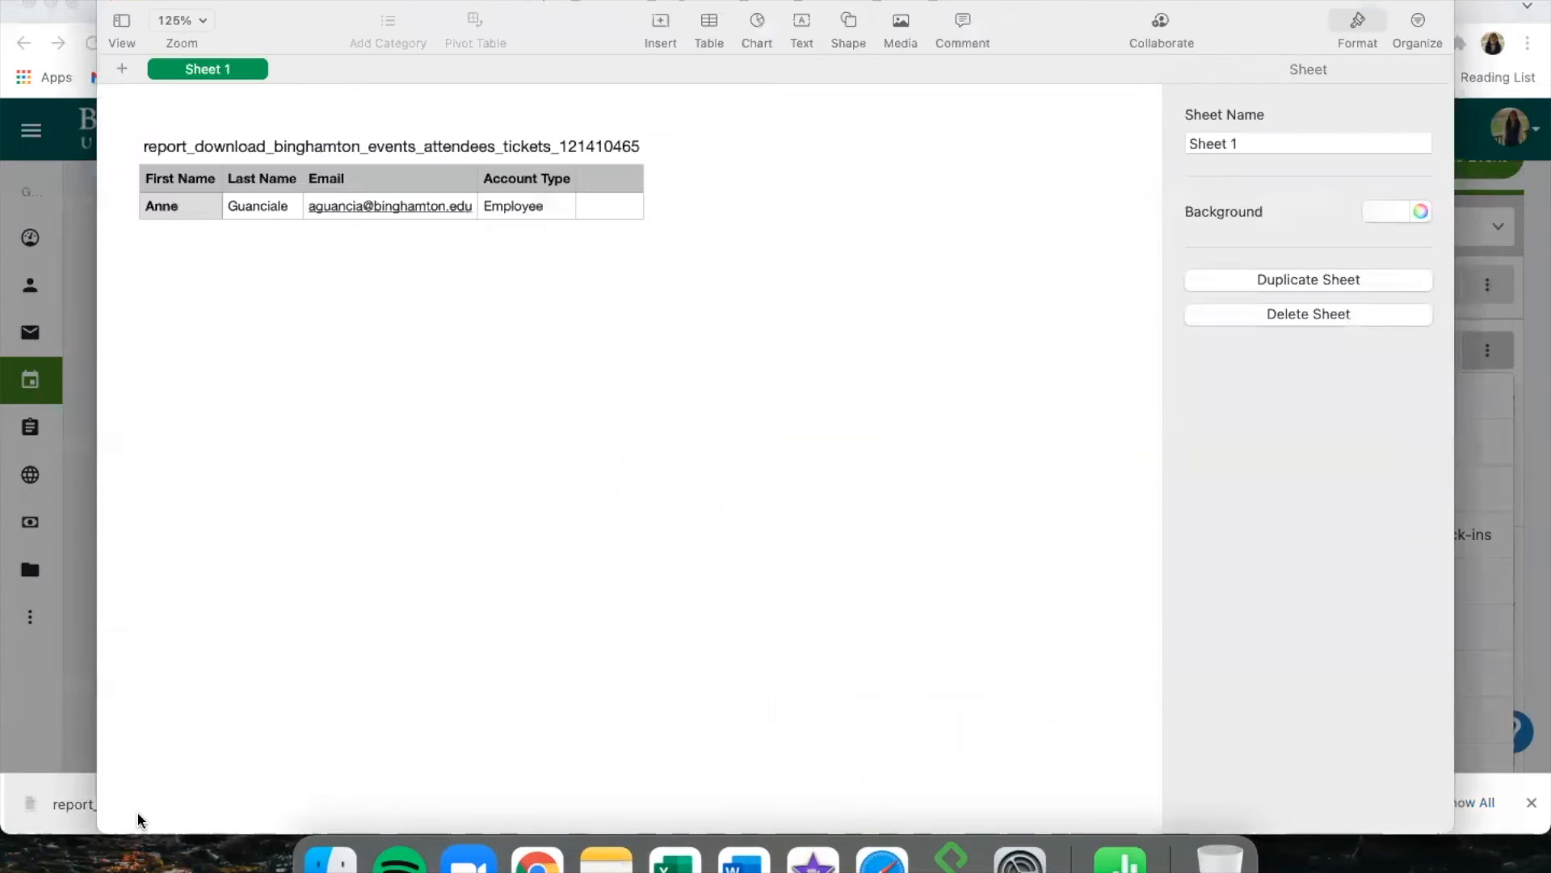
{"action": "double_click", "coordinate": [1062, 23]}
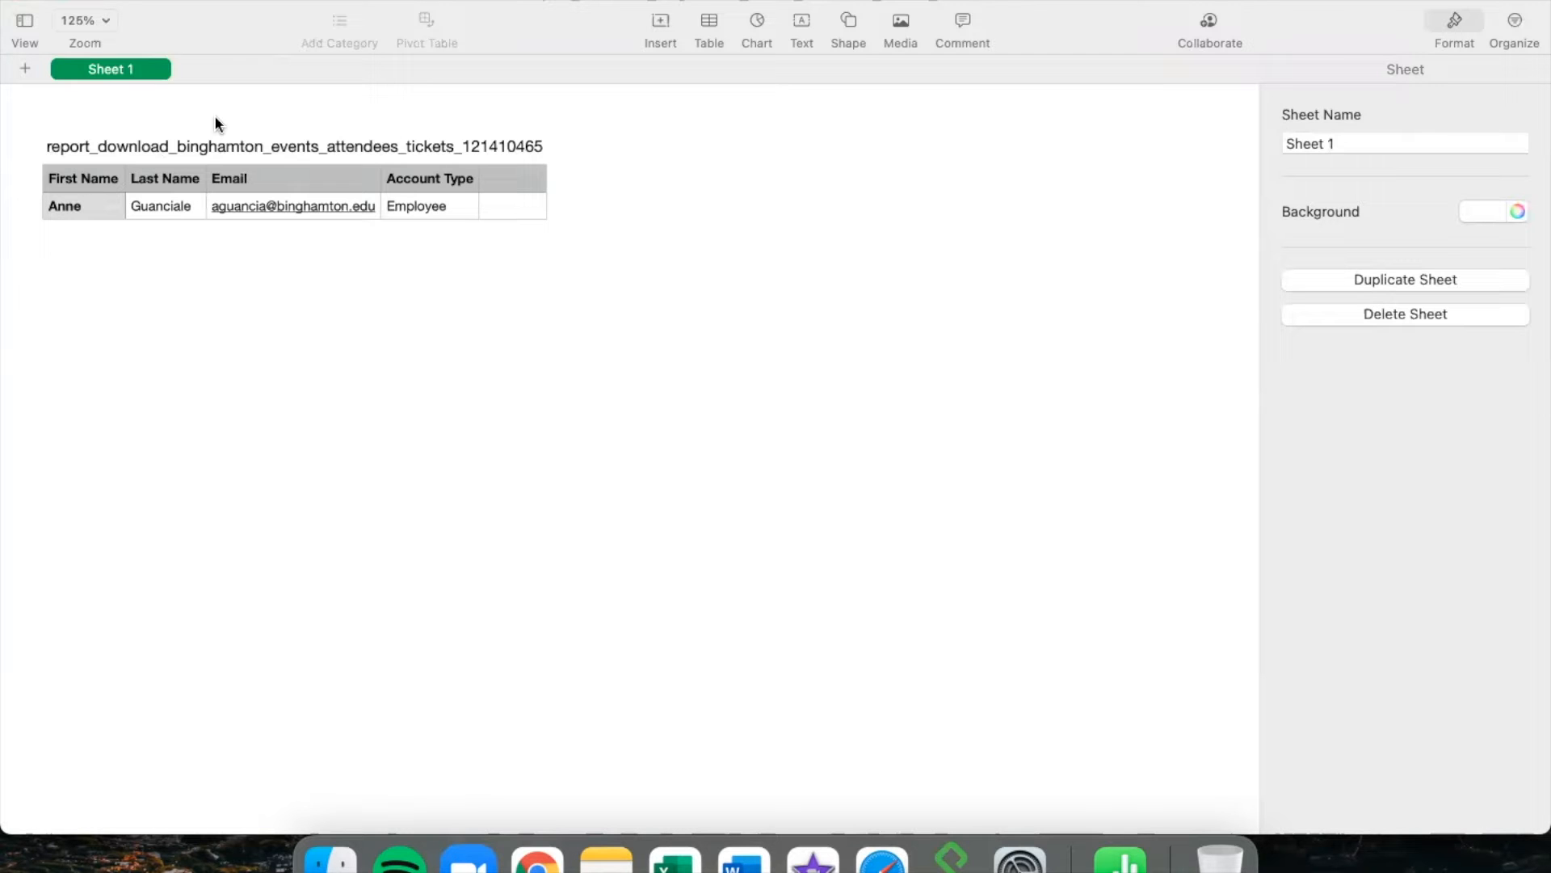
{"action": "left_click", "coordinate": [16, 3]}
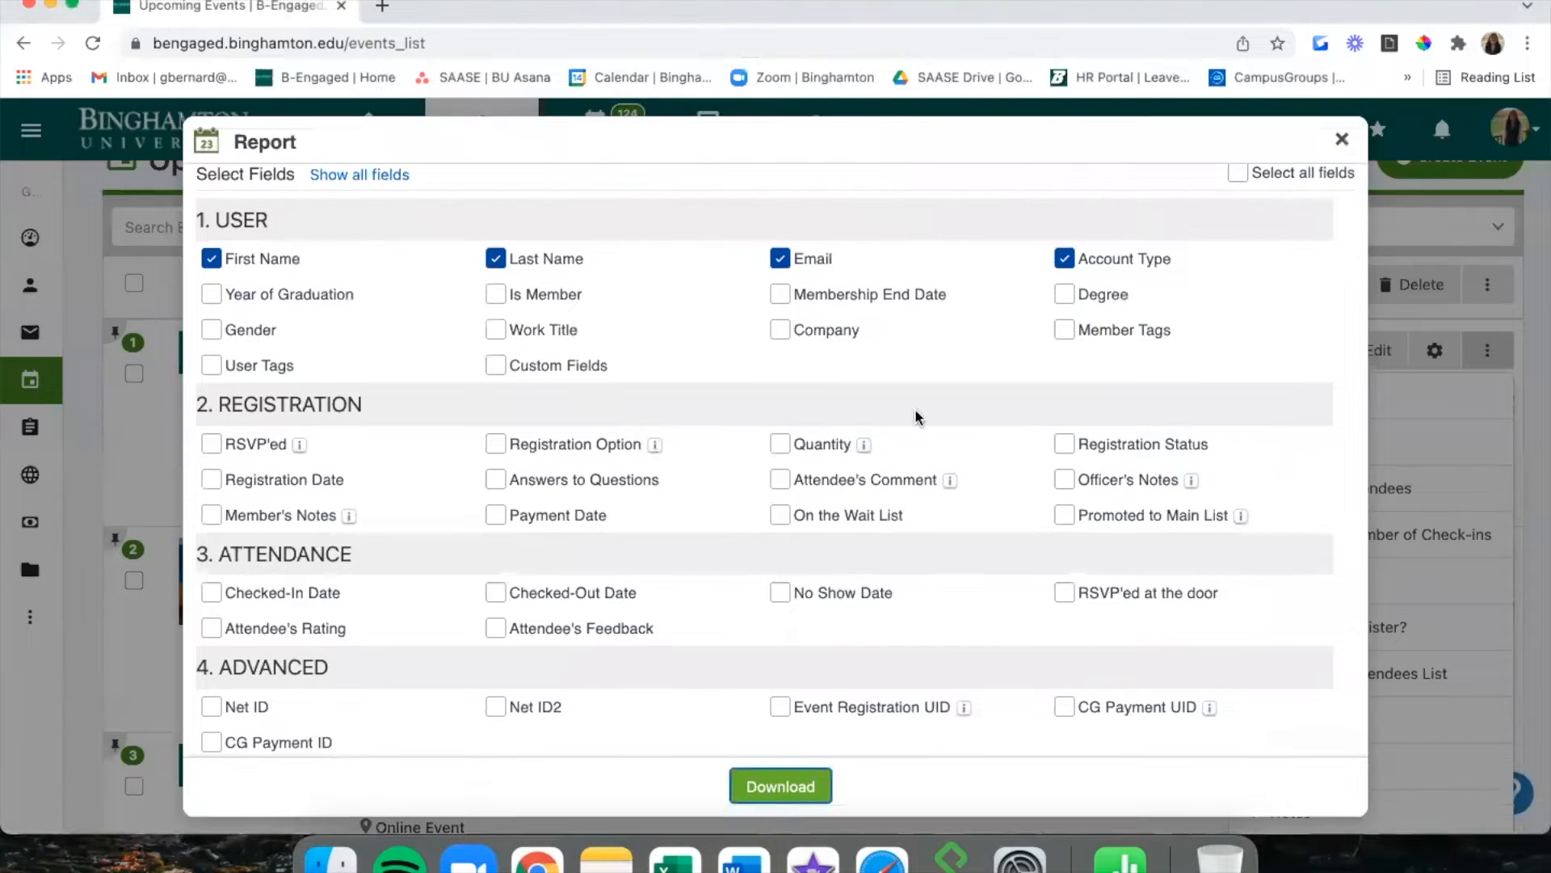
Dismiss the download, open General Training's To Do list and start a new to-do.
{"action": "left_click", "coordinate": [1461, 487]}
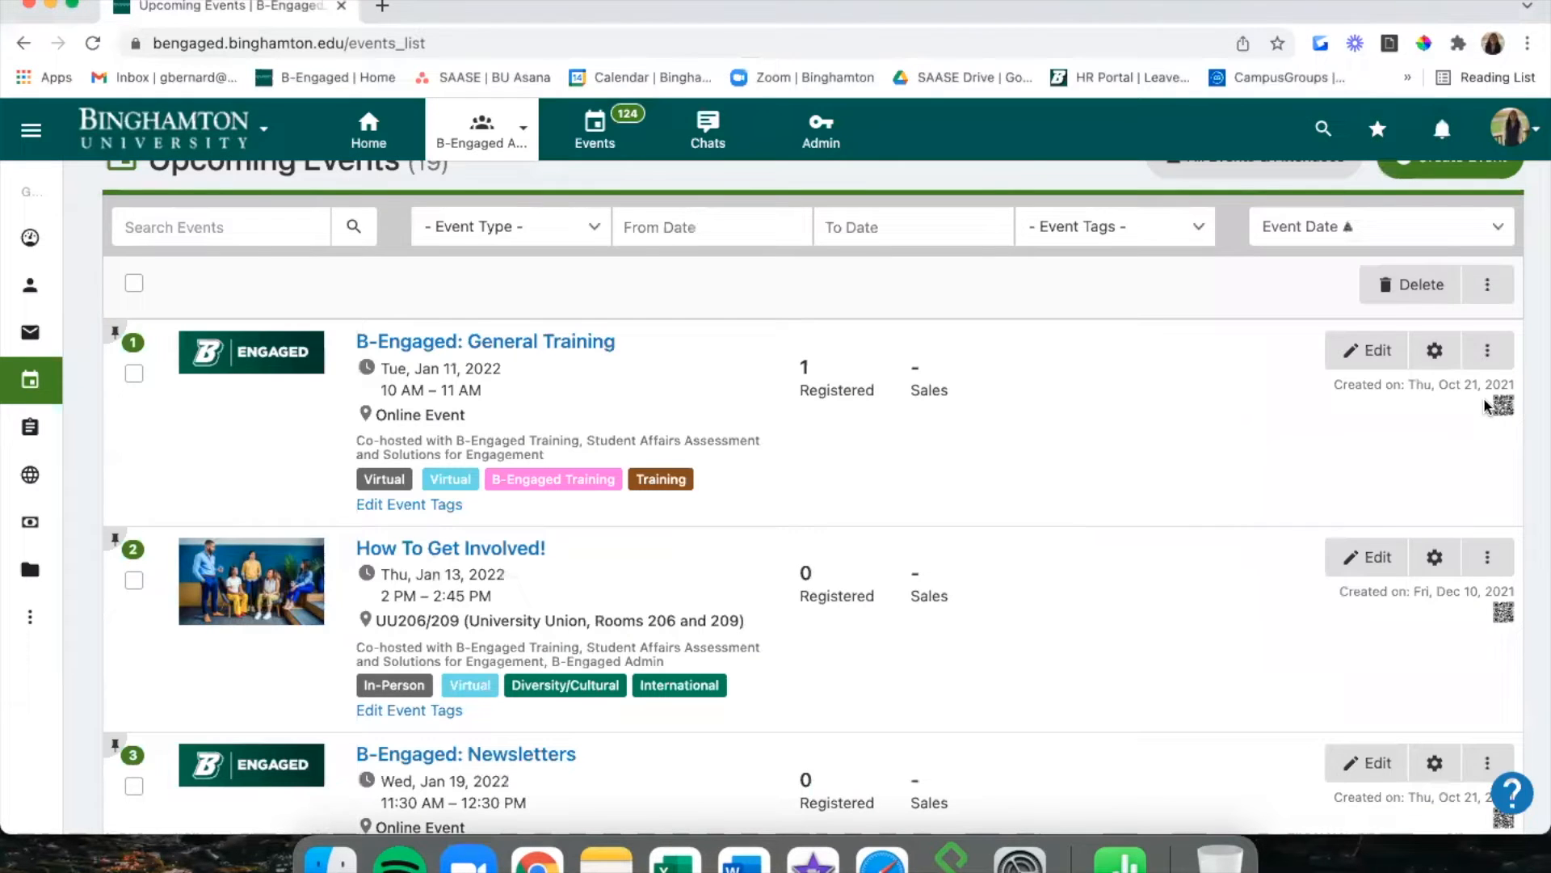
{"action": "left_click", "coordinate": [1500, 361]}
{"action": "scroll", "coordinate": [1414, 509], "scroll_direction": "down", "scroll_amount": 3}
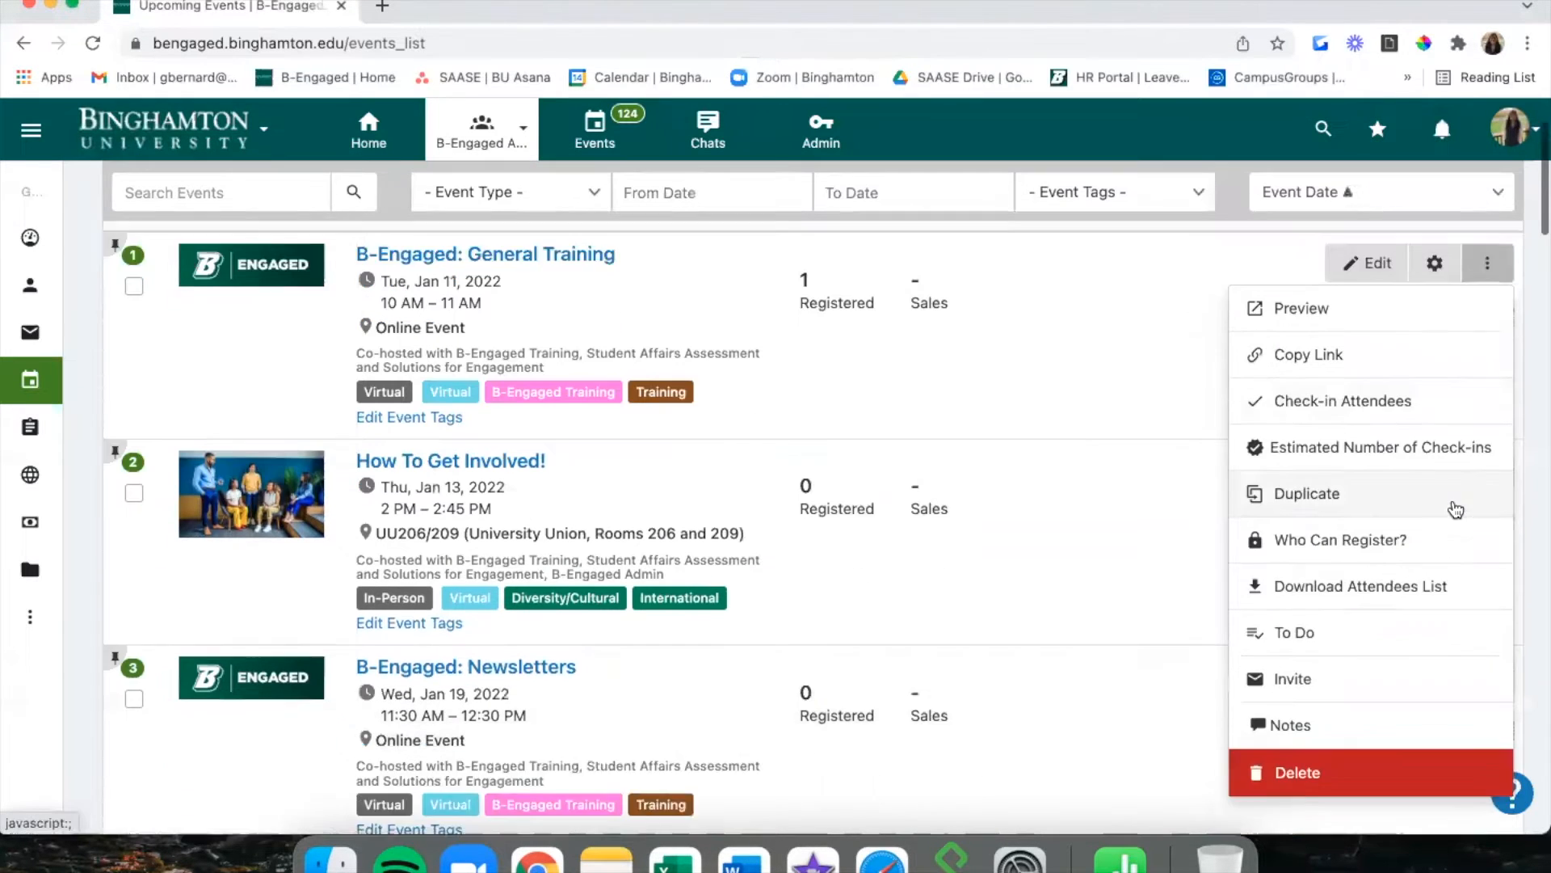
{"action": "left_click", "coordinate": [1358, 584]}
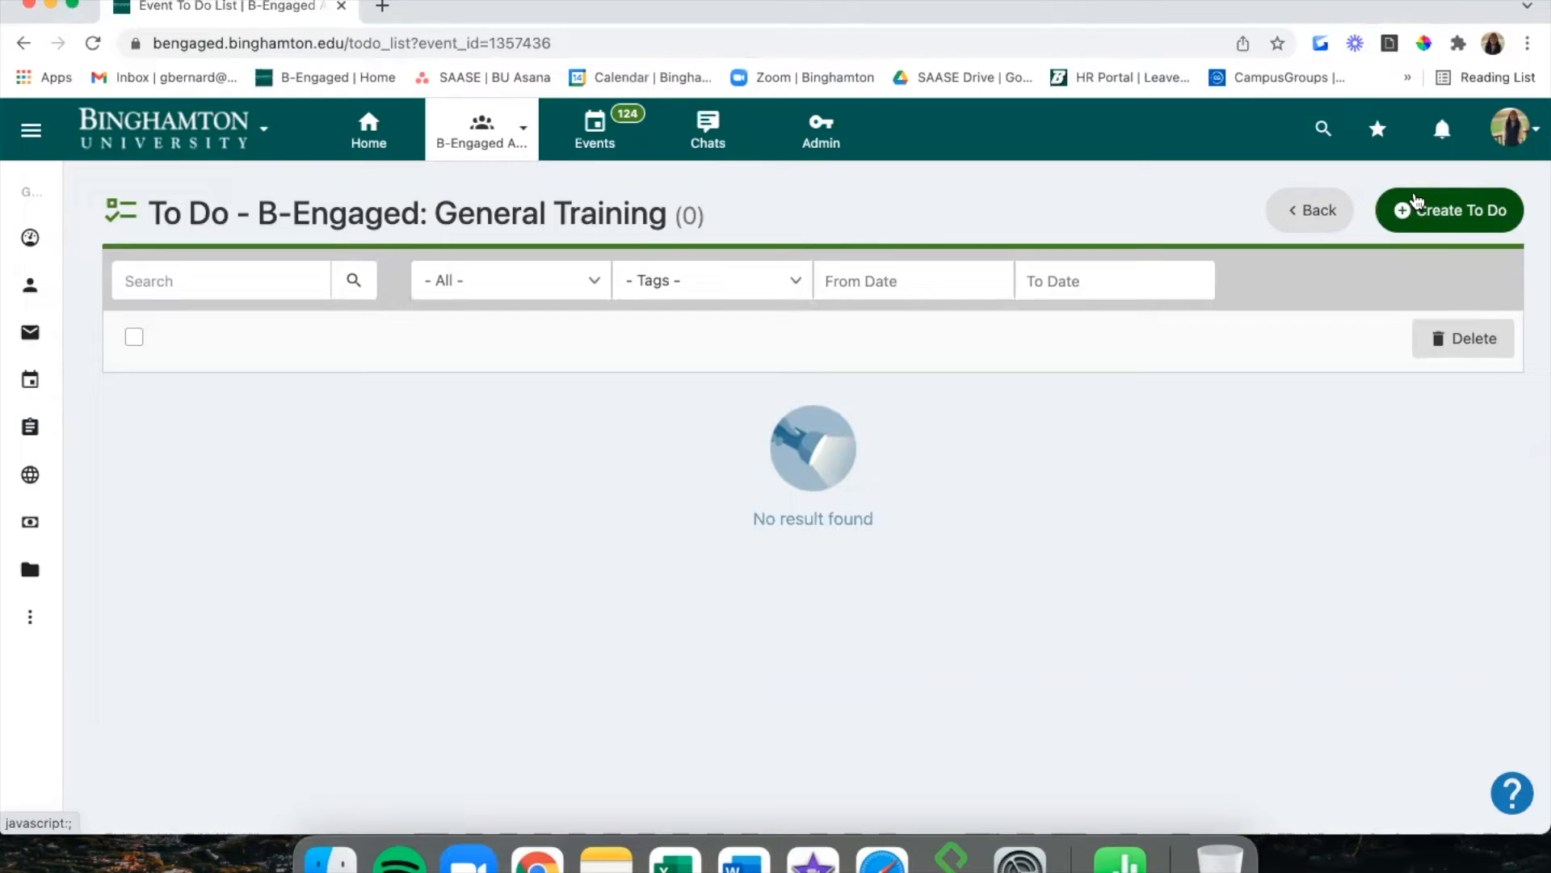
{"action": "left_click", "coordinate": [1417, 200]}
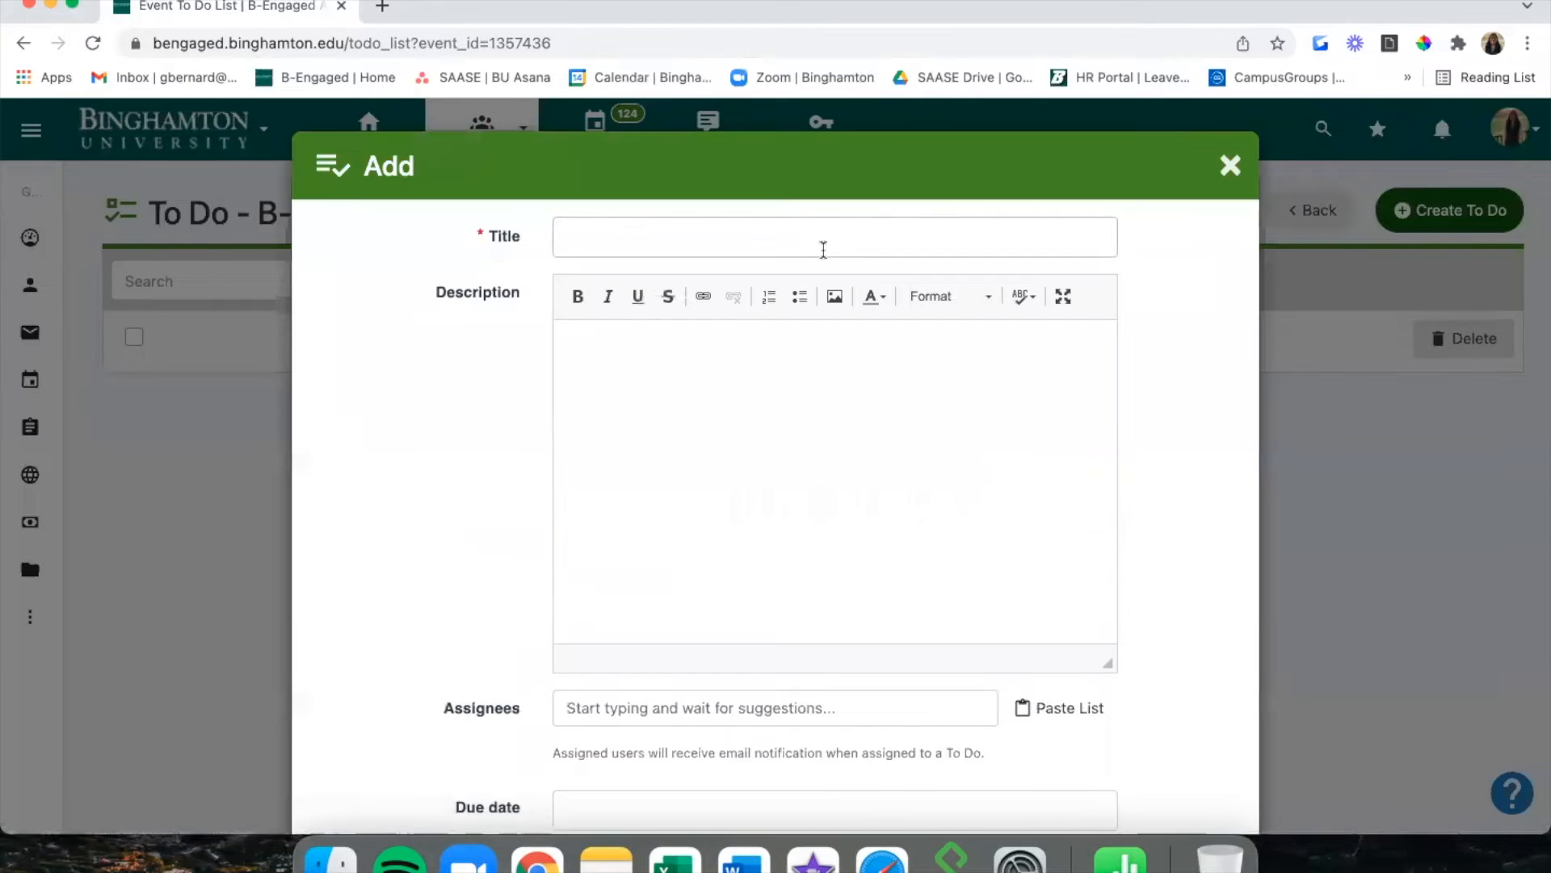
{"action": "left_click", "coordinate": [821, 247]}
Title the to-do 'Brainstorm Social Posts' and paste in its description.
{"action": "type", "text": "Brain"}
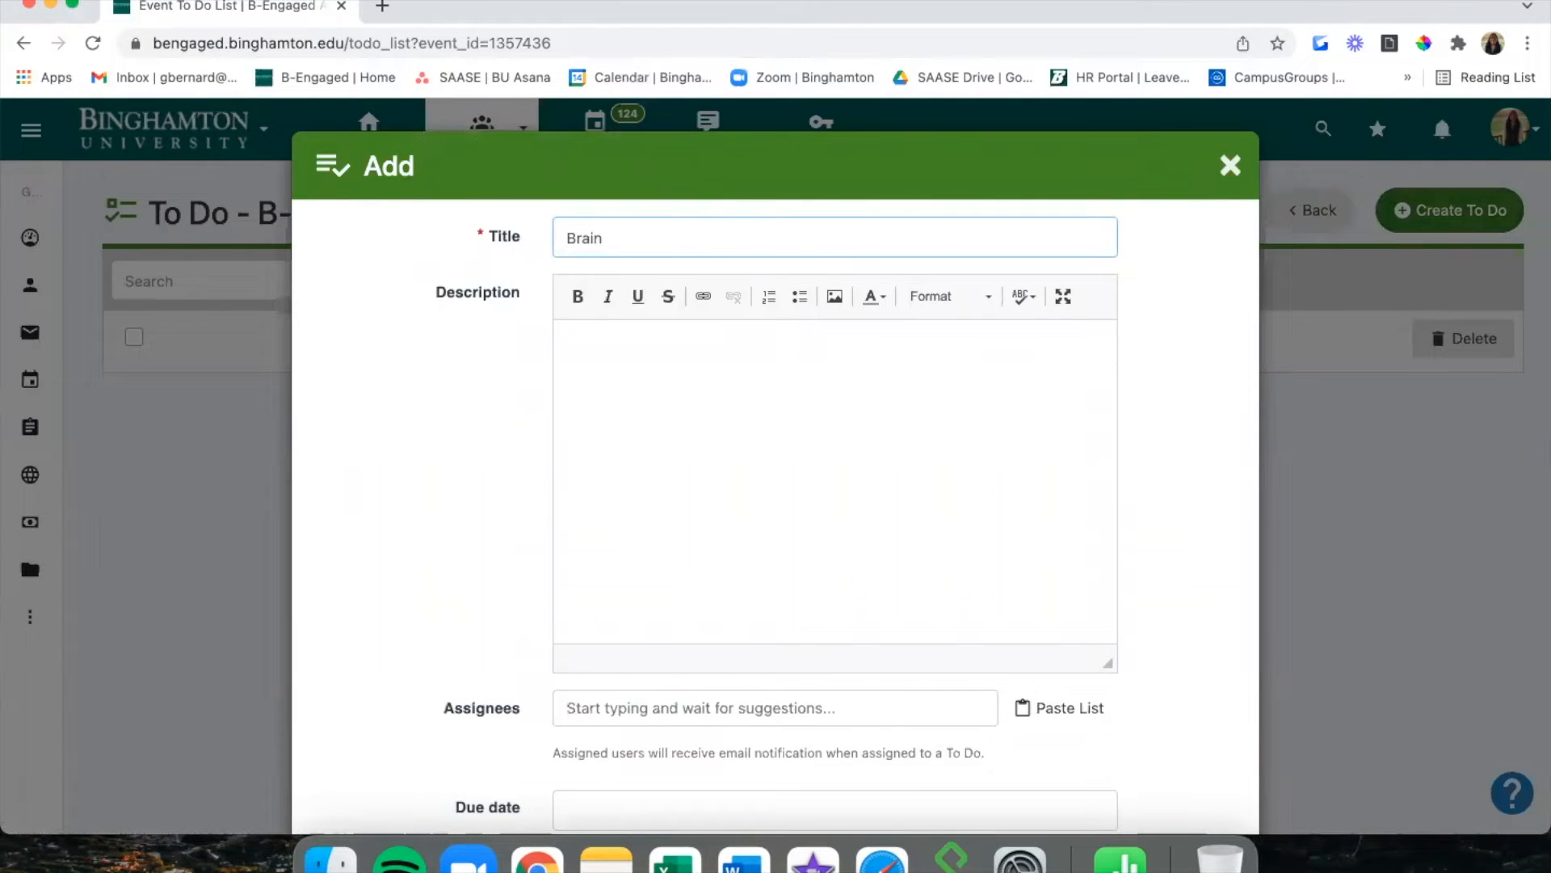
{"action": "scroll", "coordinate": [821, 245], "scroll_direction": "down", "scroll_amount": 1}
{"action": "type", "text": "storm Social Posts"}
{"action": "left_click", "coordinate": [792, 357]}
{"action": "type", "text": "This is for the individual in charge of the digital marketing for our events. They need to come up with some promotional posts on social media for our upcoming training sessions in 2022."}
{"action": "scroll", "coordinate": [501, 469], "scroll_direction": "down", "scroll_amount": 1}
{"action": "scroll", "coordinate": [501, 471], "scroll_direction": "up", "scroll_amount": 1}
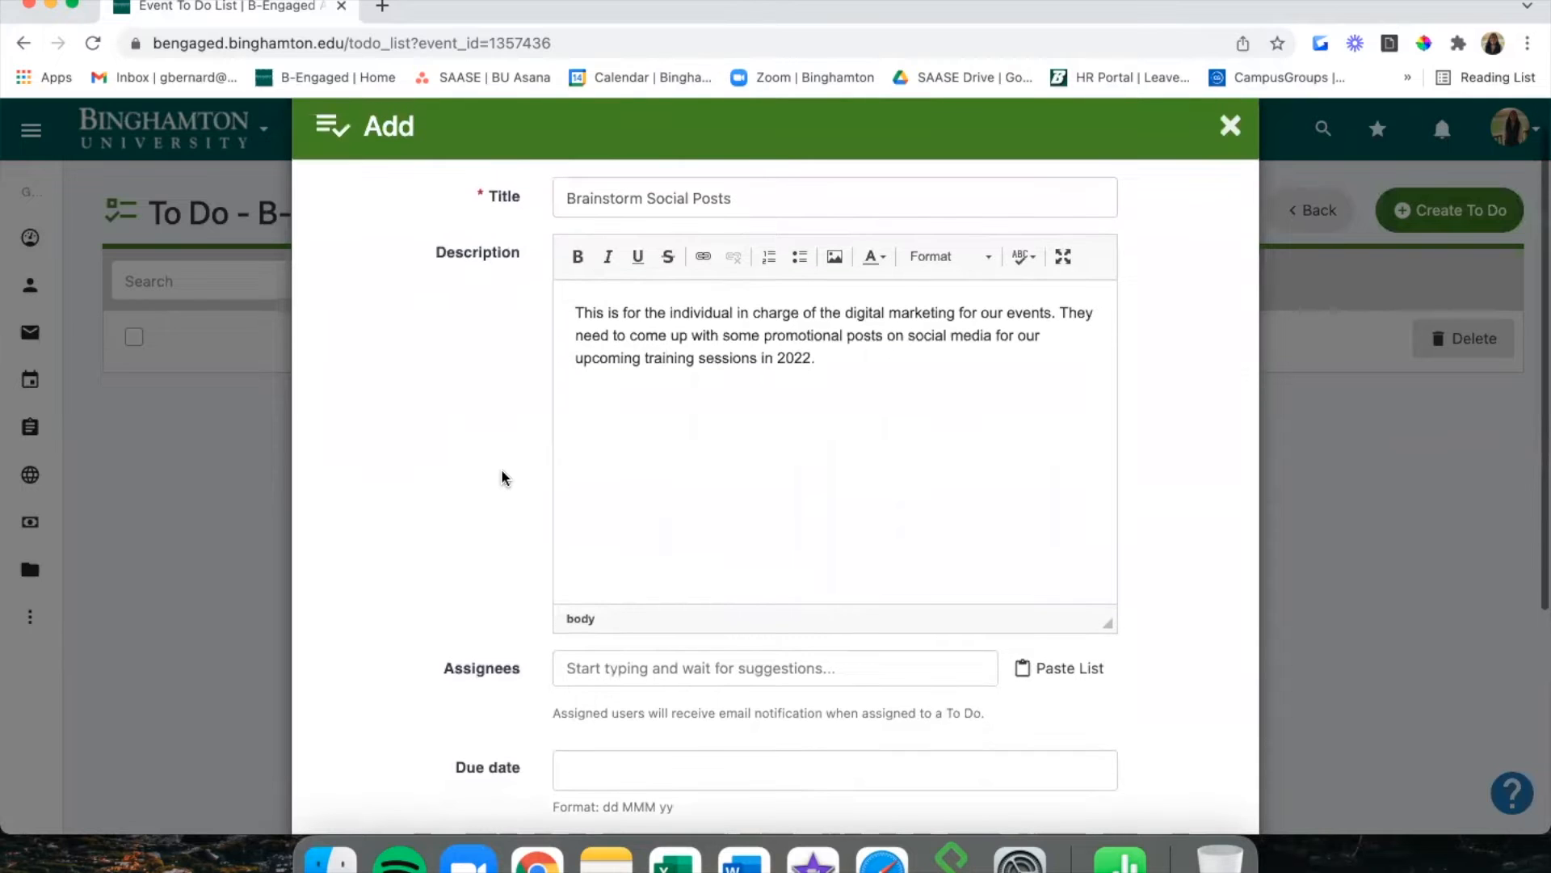
{"action": "scroll", "coordinate": [502, 473], "scroll_direction": "up", "scroll_amount": 1}
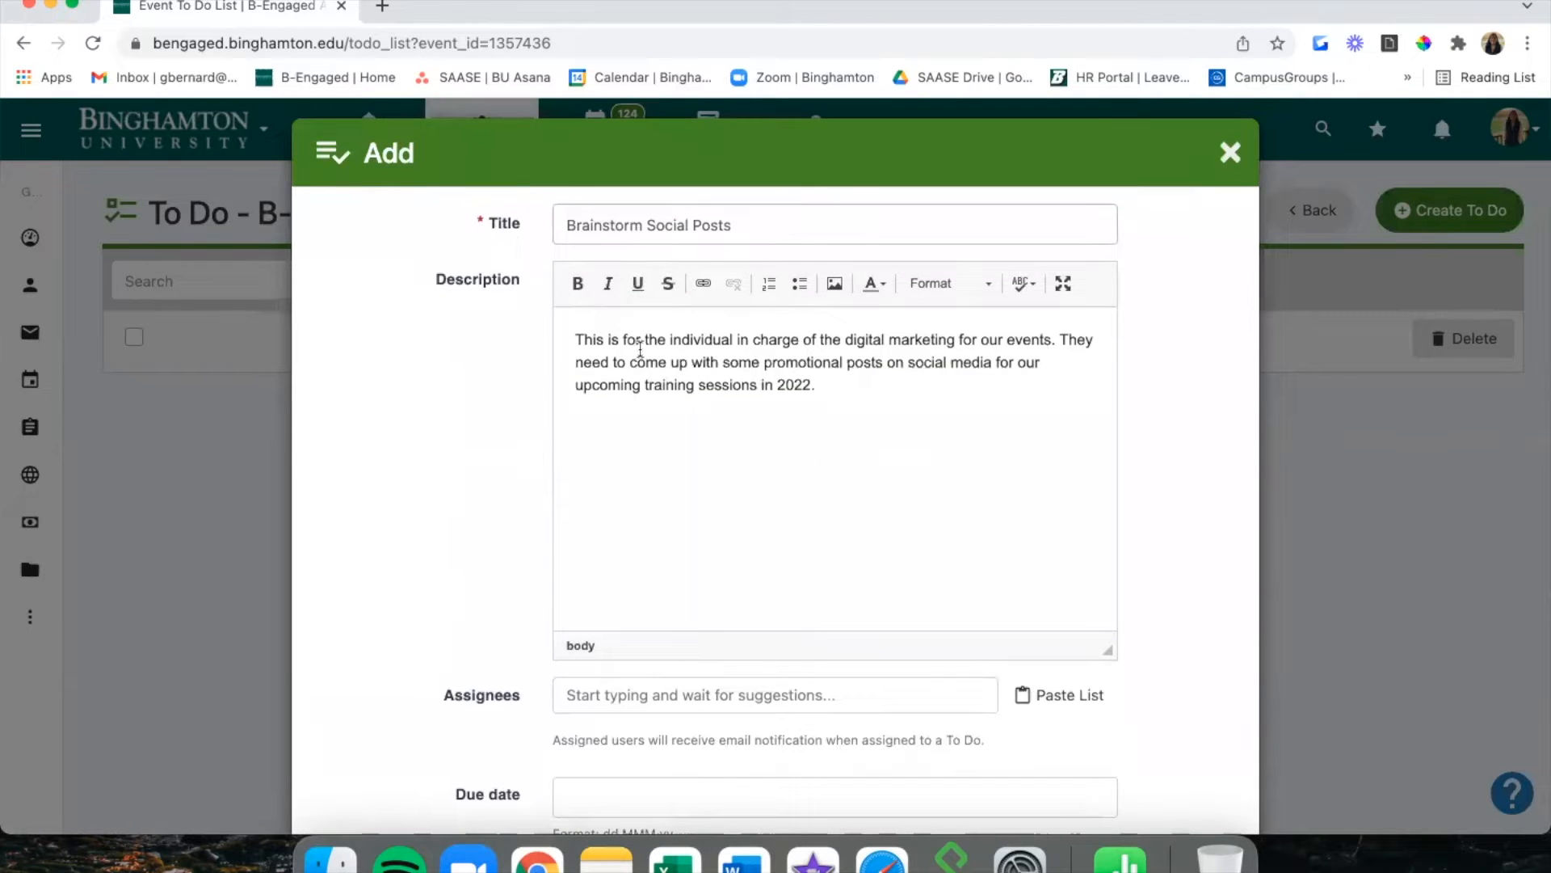
{"action": "scroll", "coordinate": [639, 350], "scroll_direction": "down", "scroll_amount": 3}
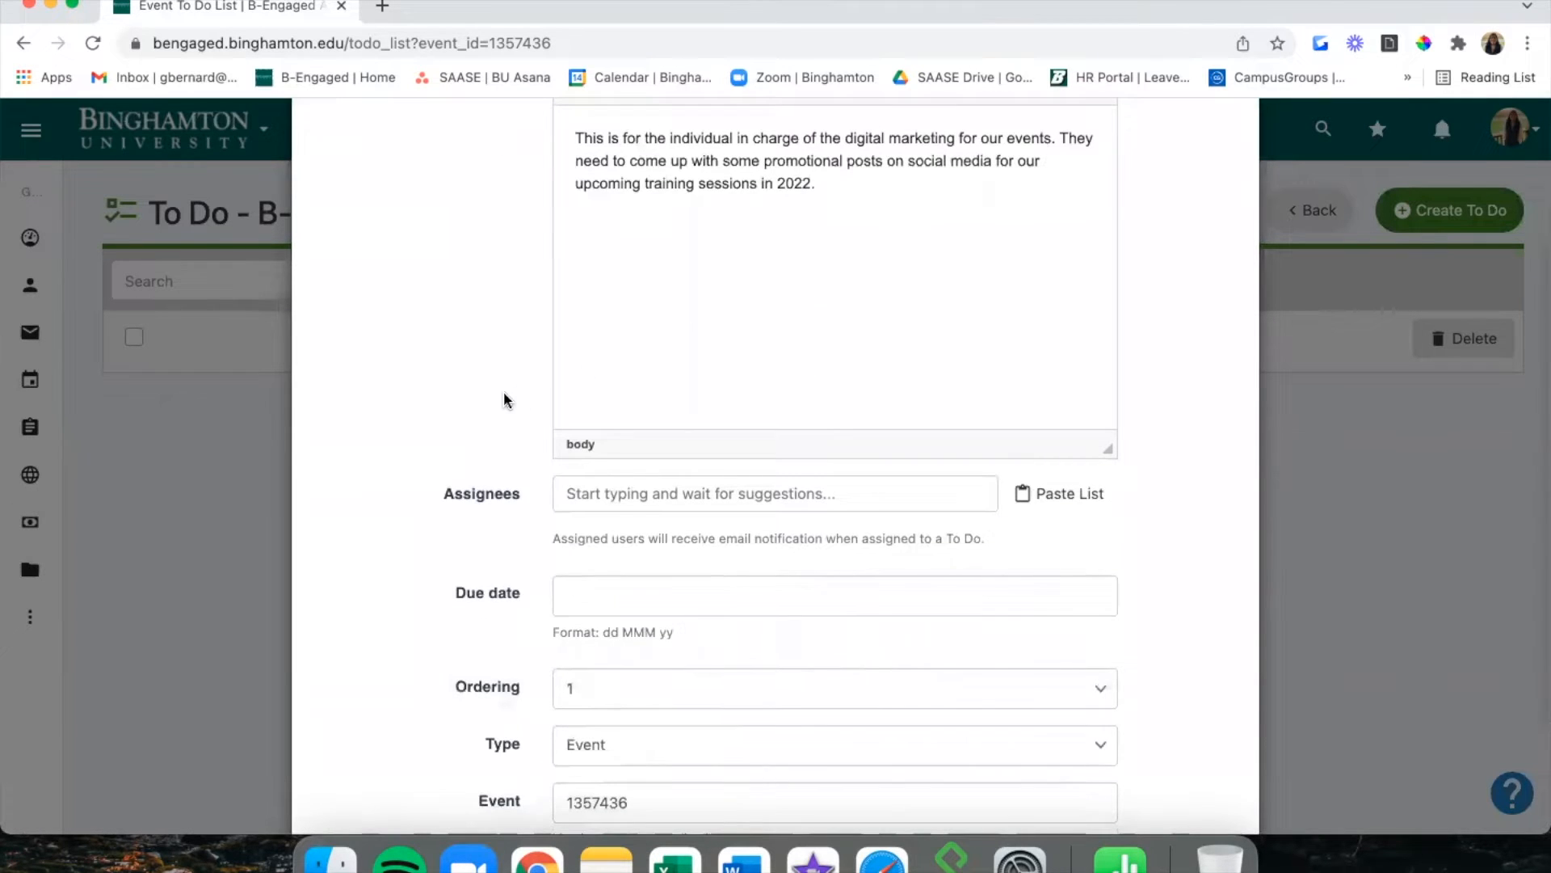
{"action": "scroll", "coordinate": [502, 400], "scroll_direction": "down", "scroll_amount": 2}
Assign the to-do to a user, due 03 Jan 22, keeping Ordering 1 and Type Event.
{"action": "left_click", "coordinate": [597, 345]}
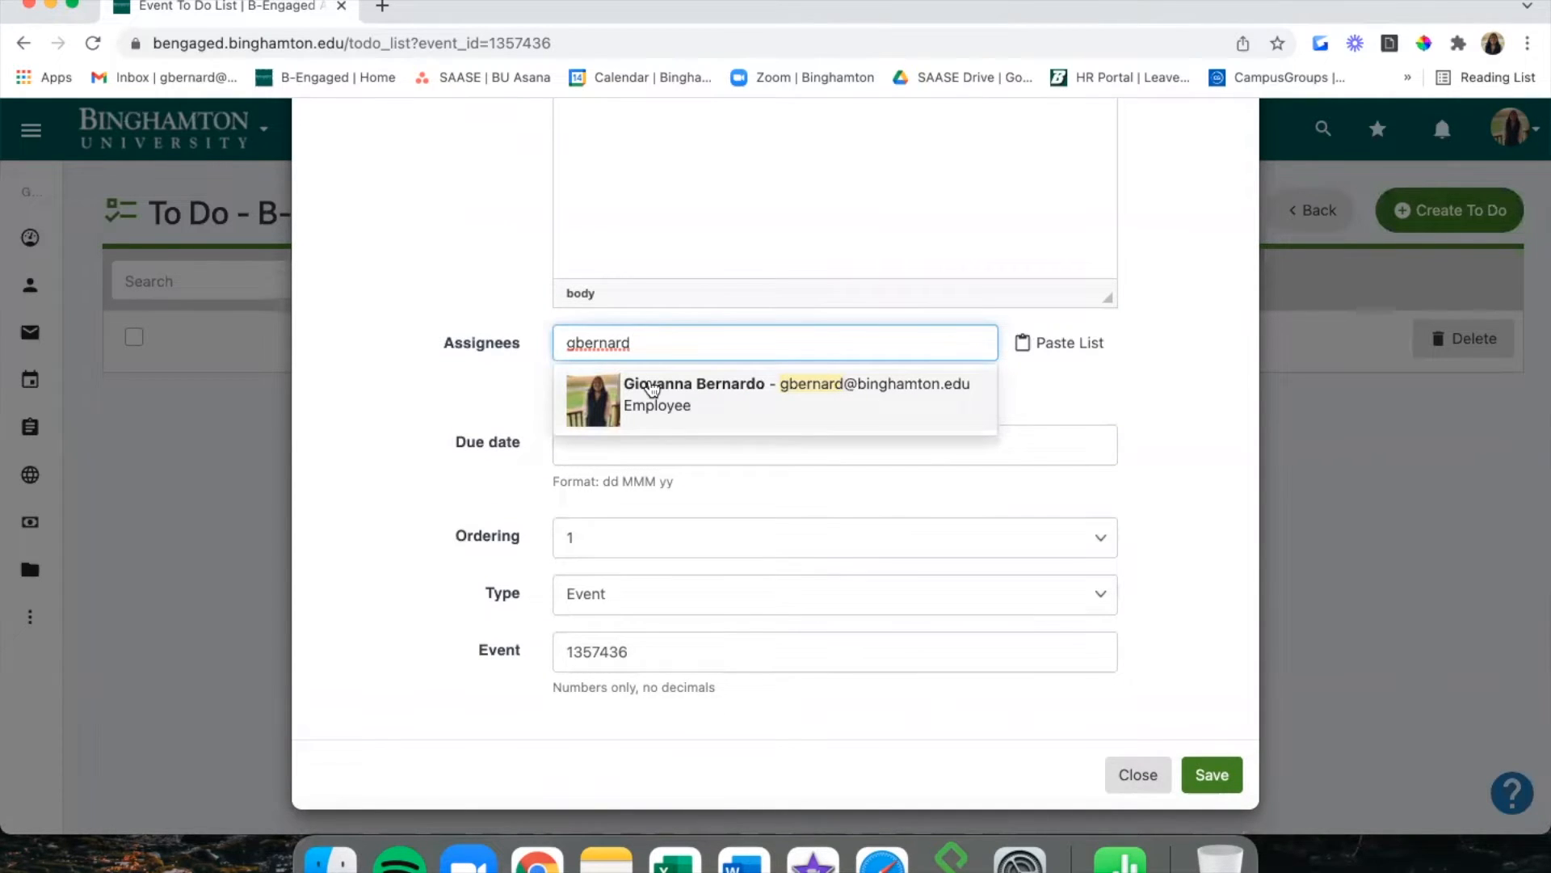
{"action": "left_click", "coordinate": [652, 389]}
{"action": "left_click", "coordinate": [561, 454]}
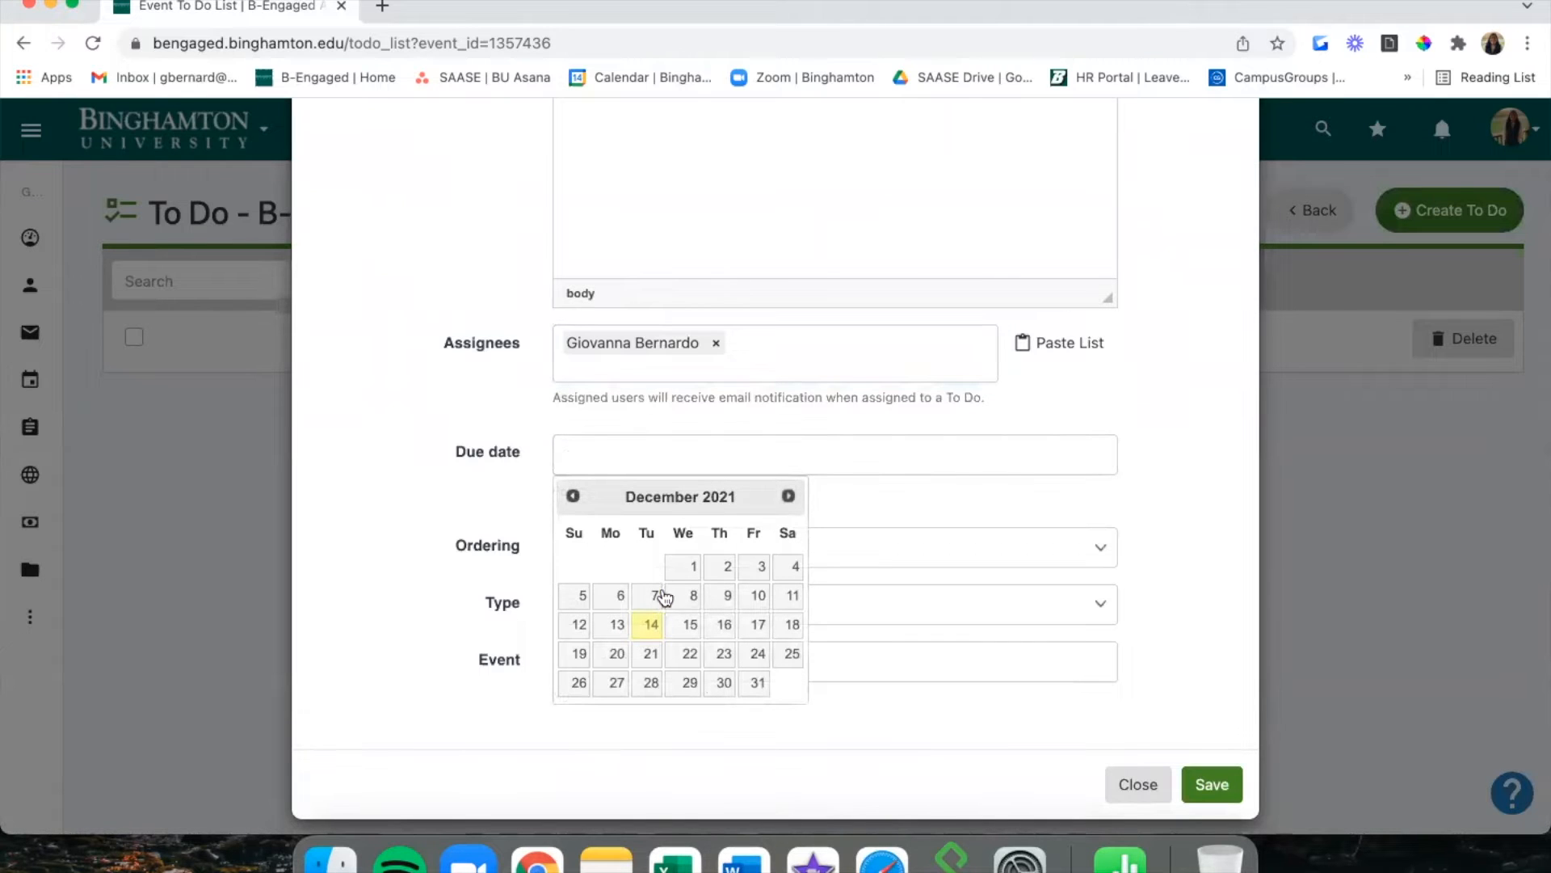
{"action": "left_click", "coordinate": [790, 497]}
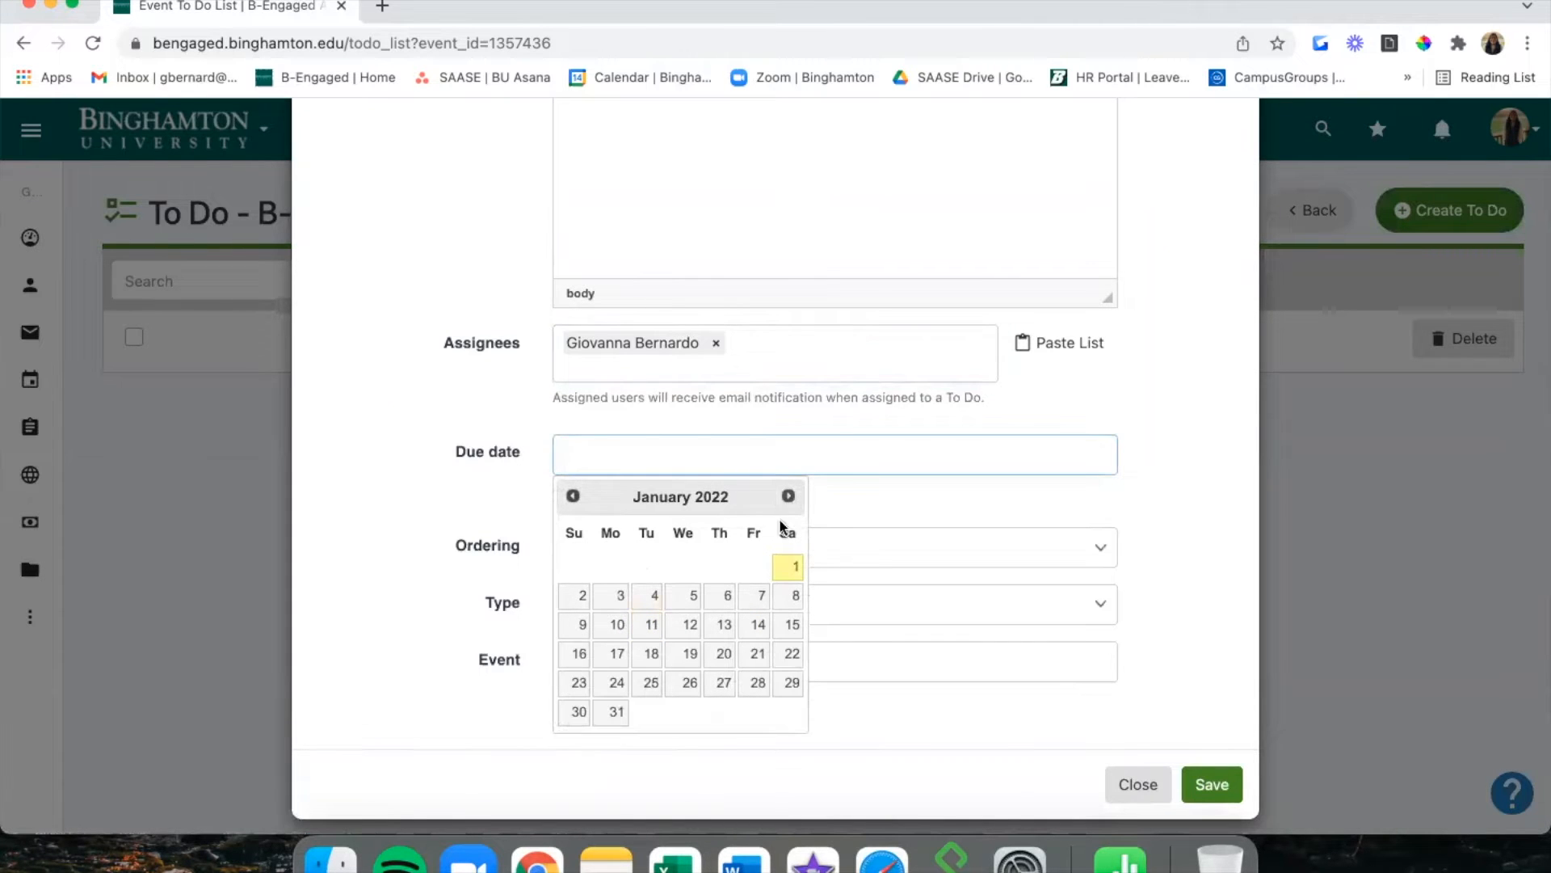
{"action": "left_click", "coordinate": [617, 596]}
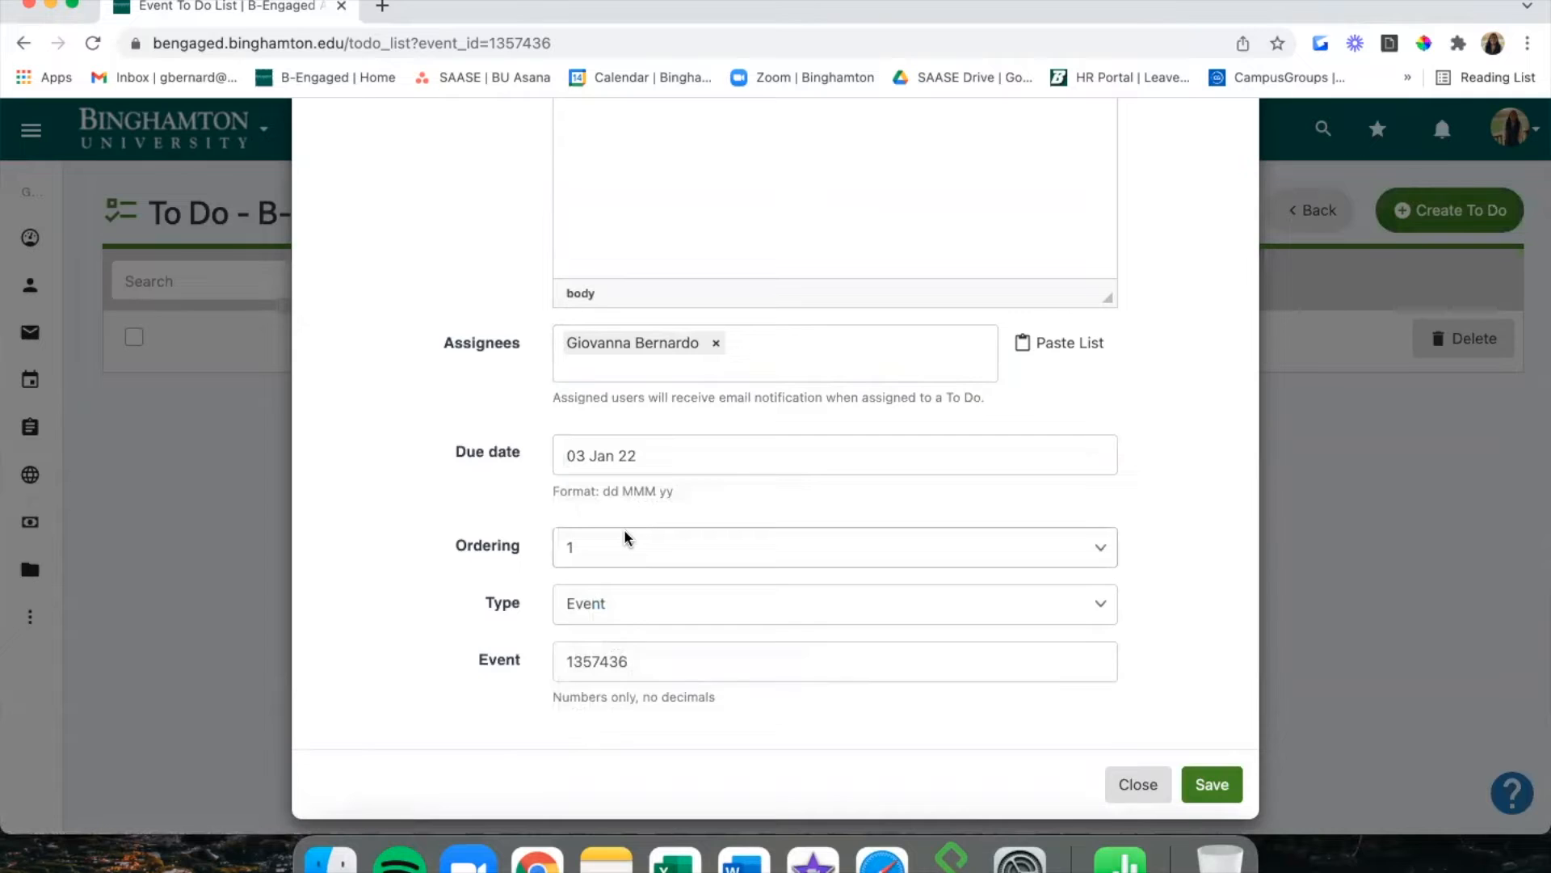
{"action": "left_click", "coordinate": [624, 529]}
{"action": "left_click", "coordinate": [594, 531]}
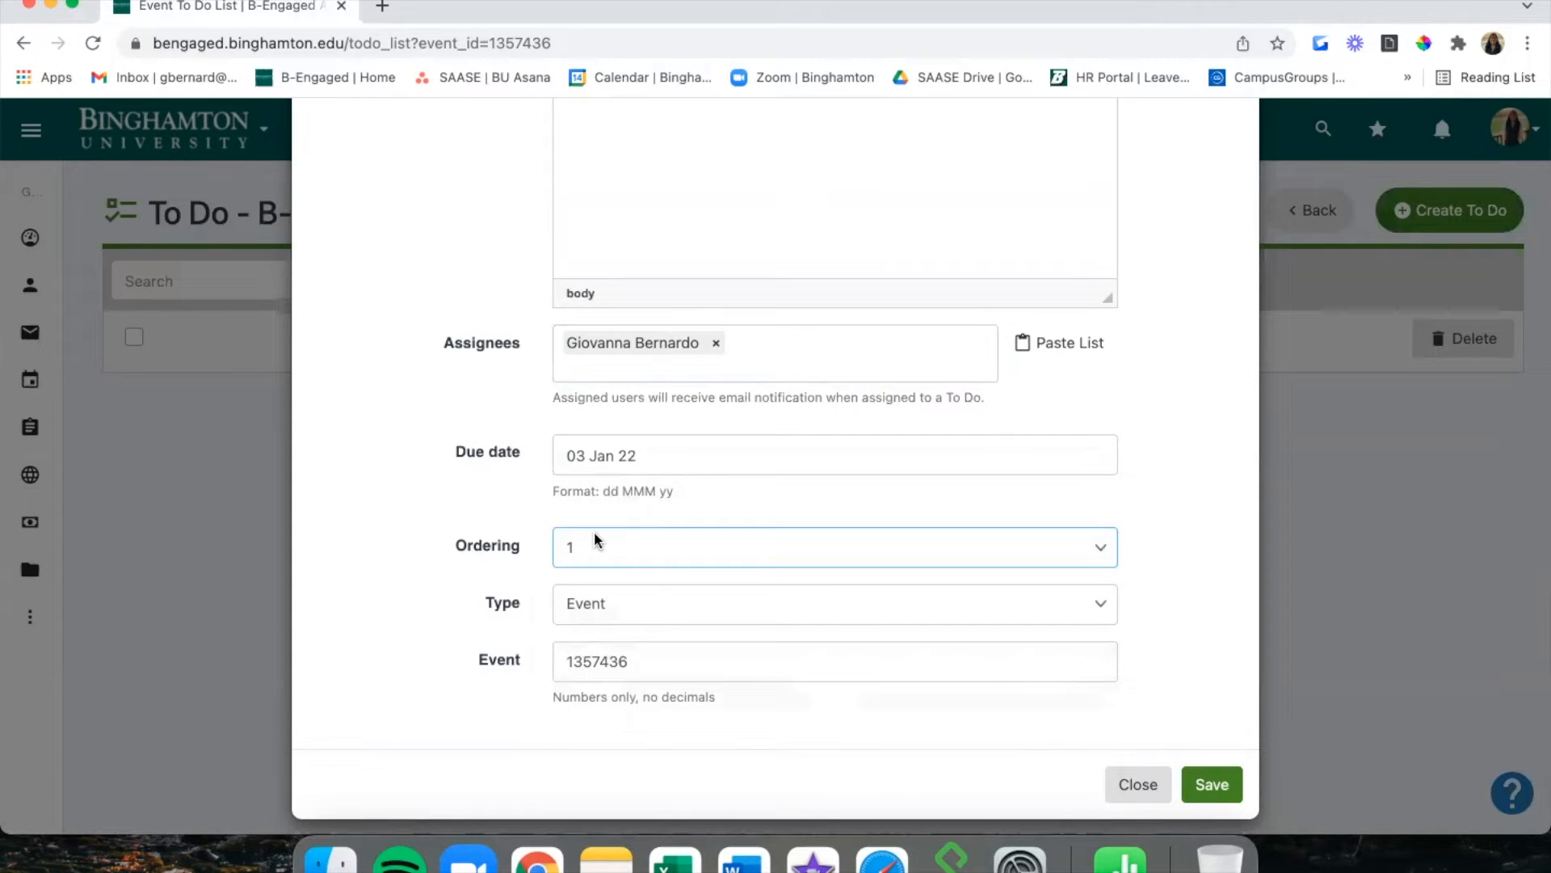
{"action": "left_click", "coordinate": [610, 600]}
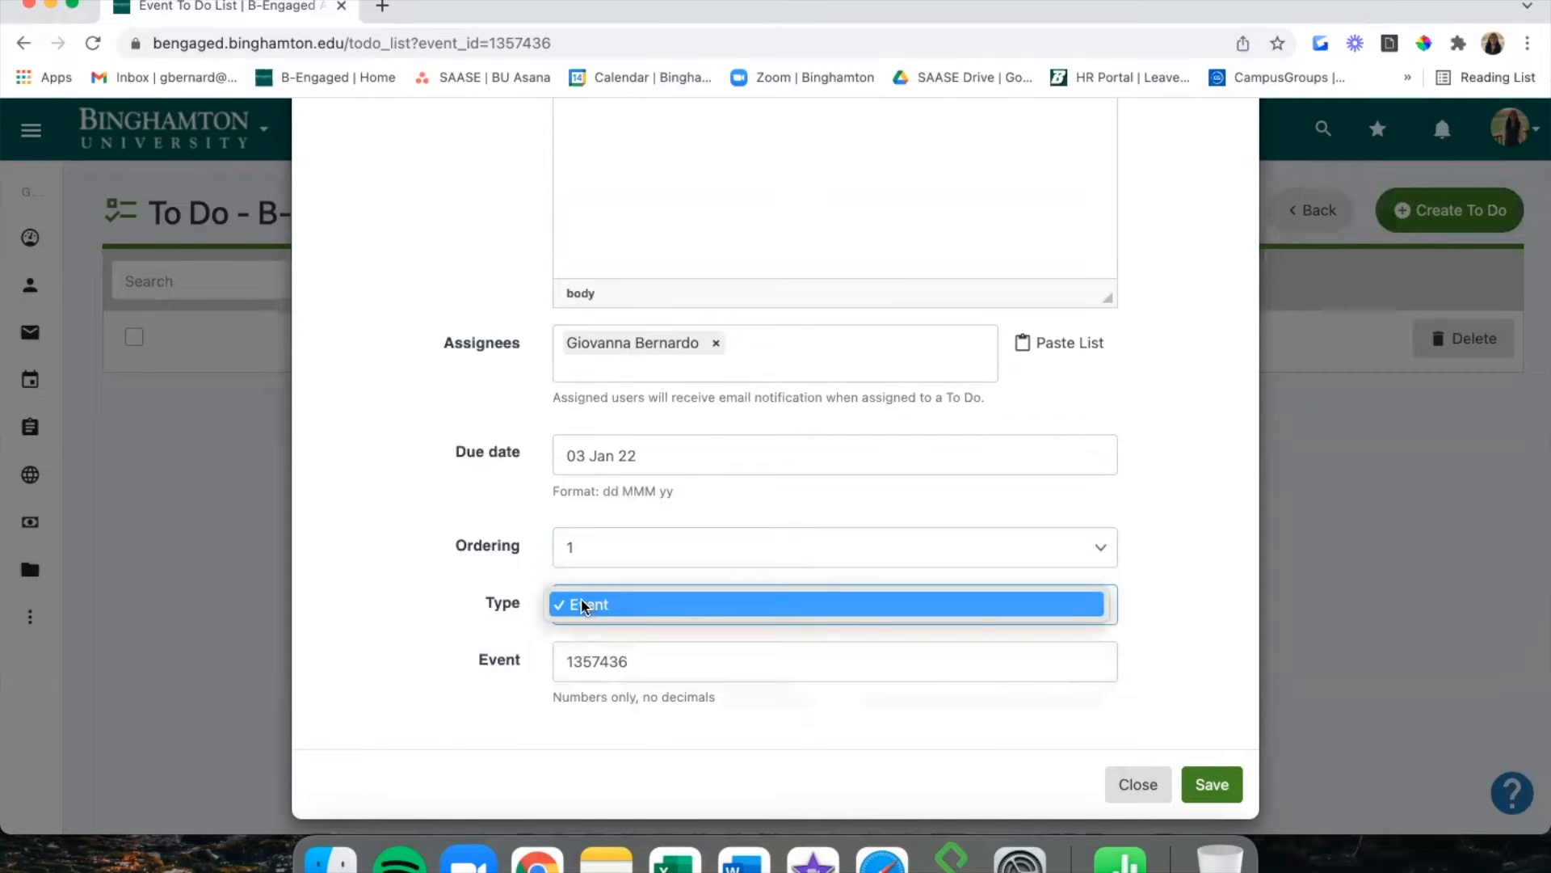
{"action": "left_click", "coordinate": [509, 606]}
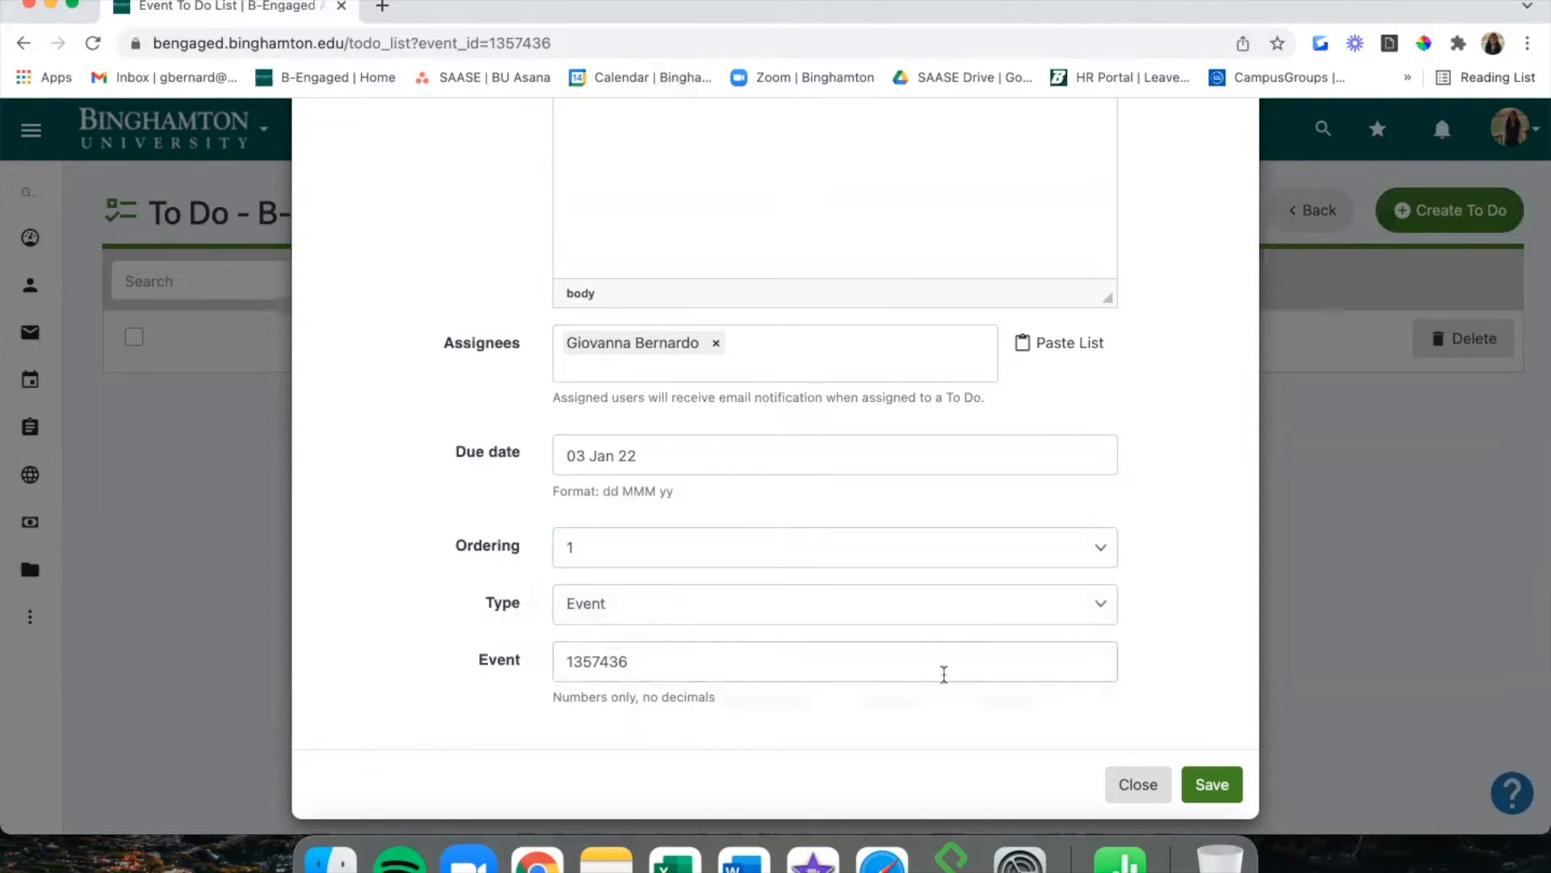
Save the Brainstorm Social Posts to-do, then check the Assign users dialog without changes.
{"action": "left_click", "coordinate": [1193, 790]}
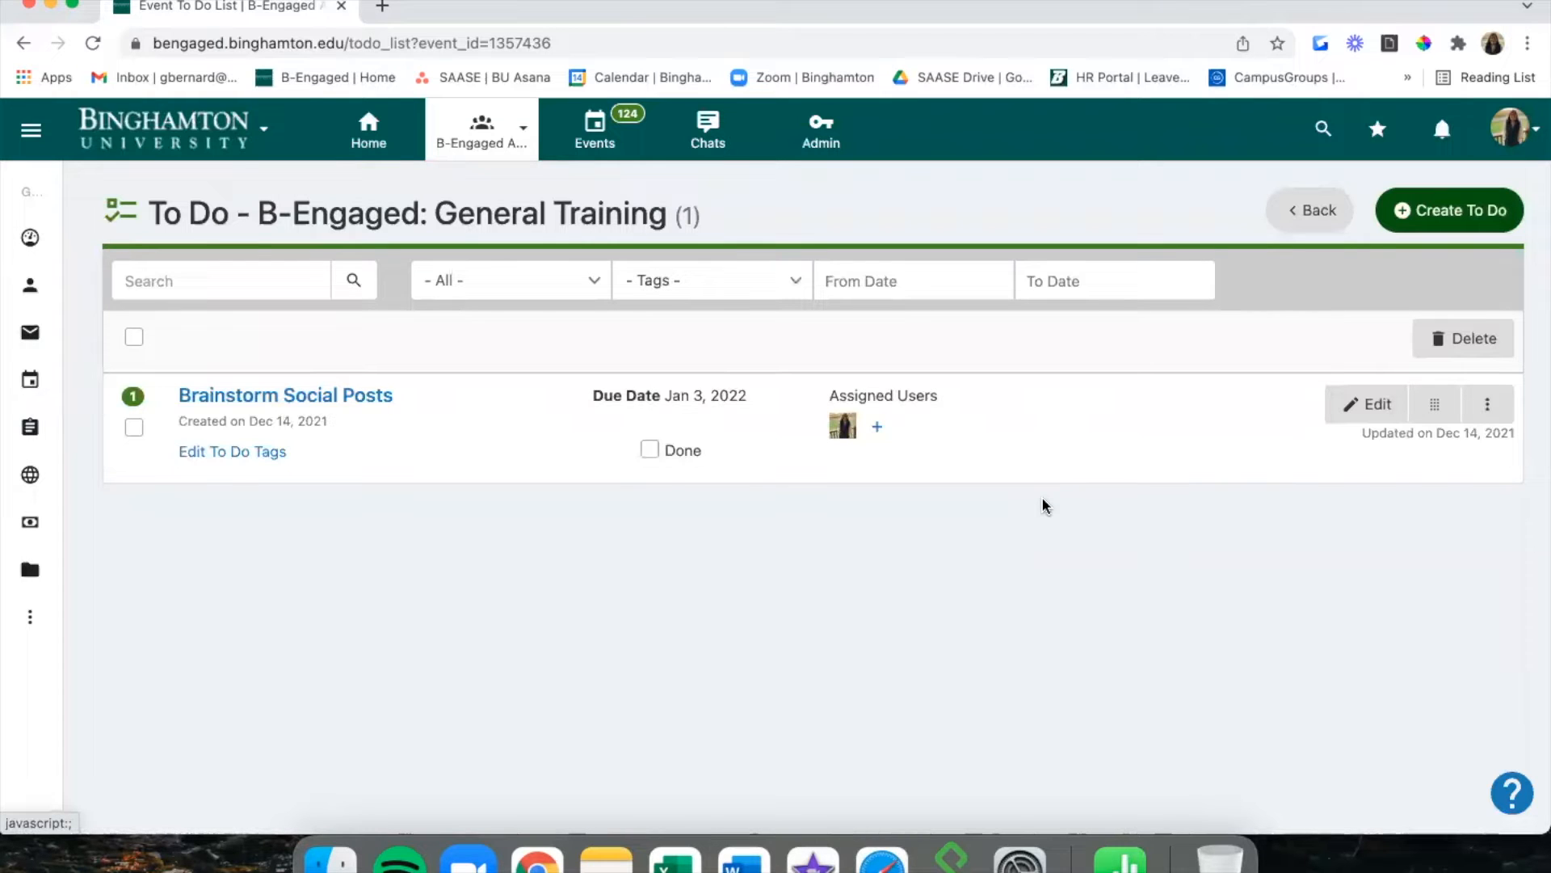
{"action": "left_click", "coordinate": [877, 428]}
{"action": "left_click", "coordinate": [825, 319]}
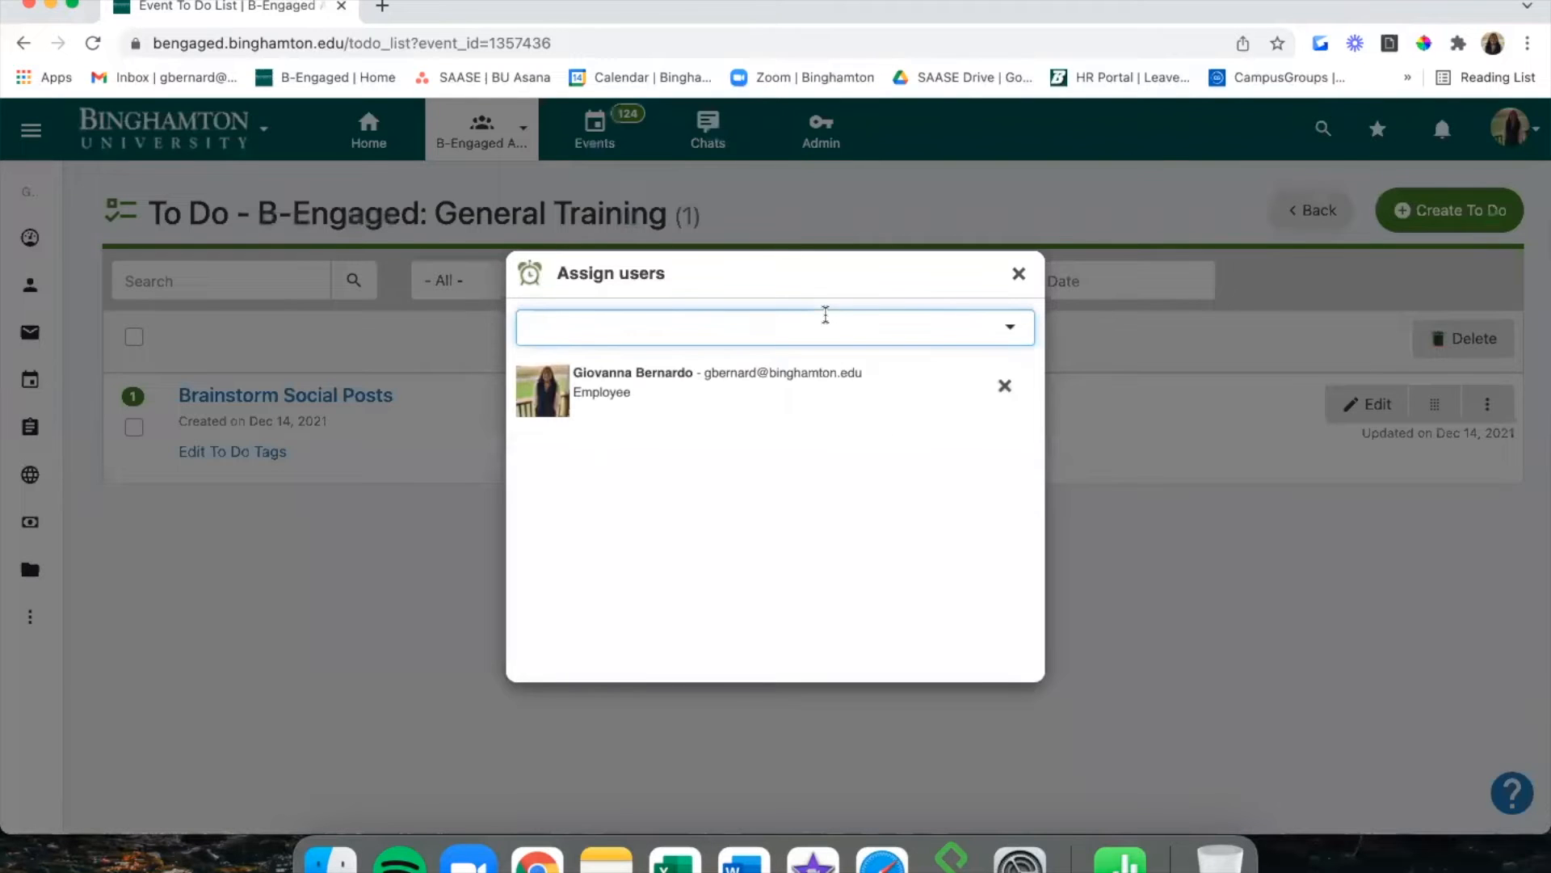
{"action": "left_click", "coordinate": [1018, 275]}
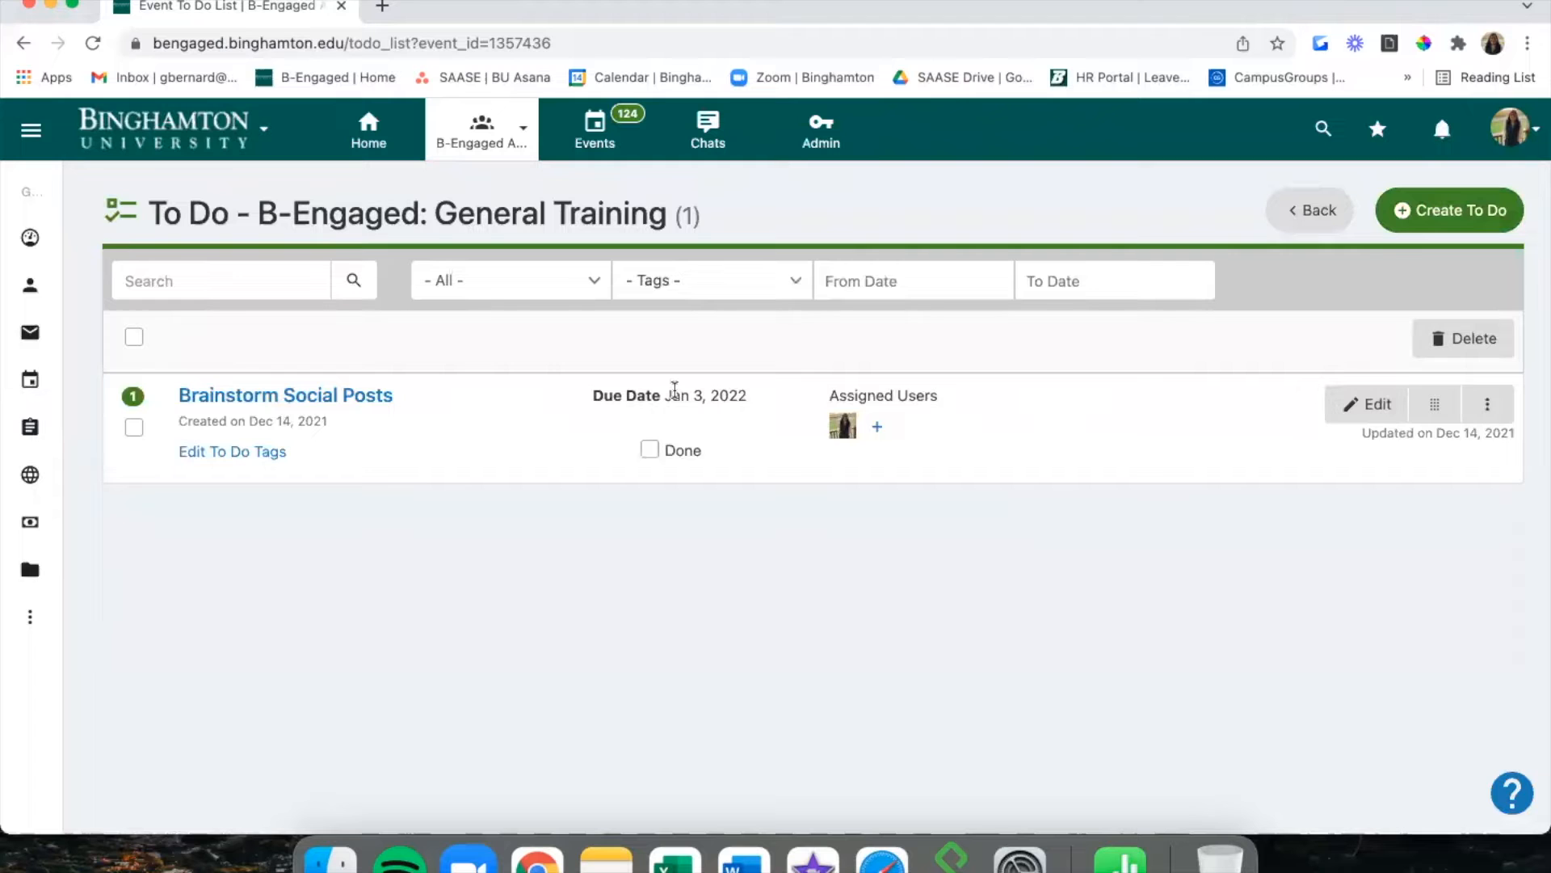
Go to the group's Upcoming Events list.
{"action": "mouse_move", "coordinate": [39, 331]}
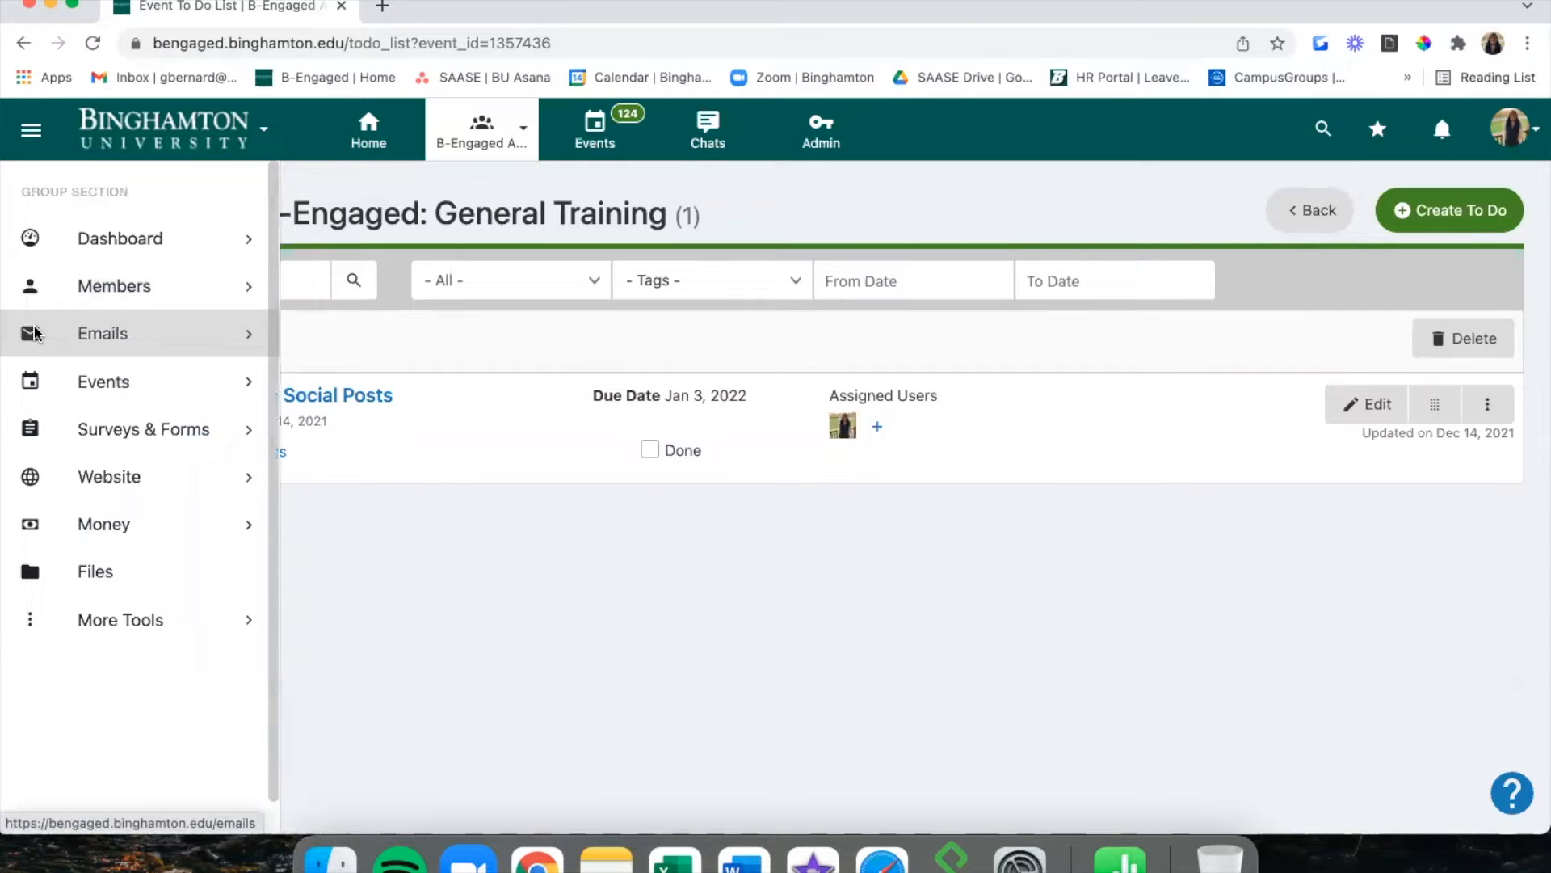
{"action": "left_click", "coordinate": [47, 388]}
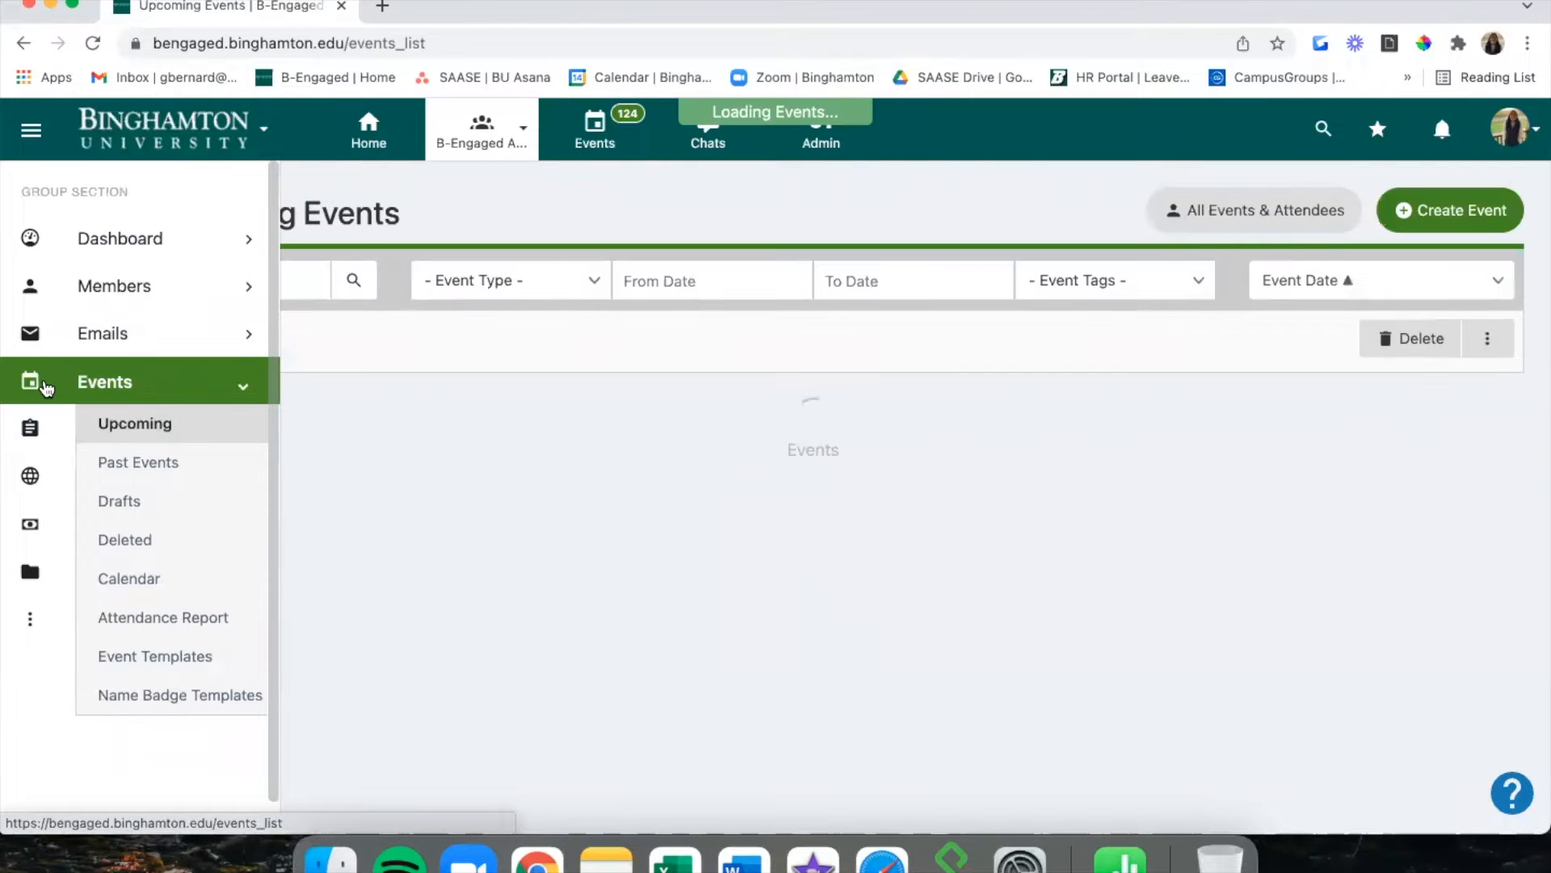
{"action": "scroll", "coordinate": [897, 455], "scroll_direction": "down", "scroll_amount": 1}
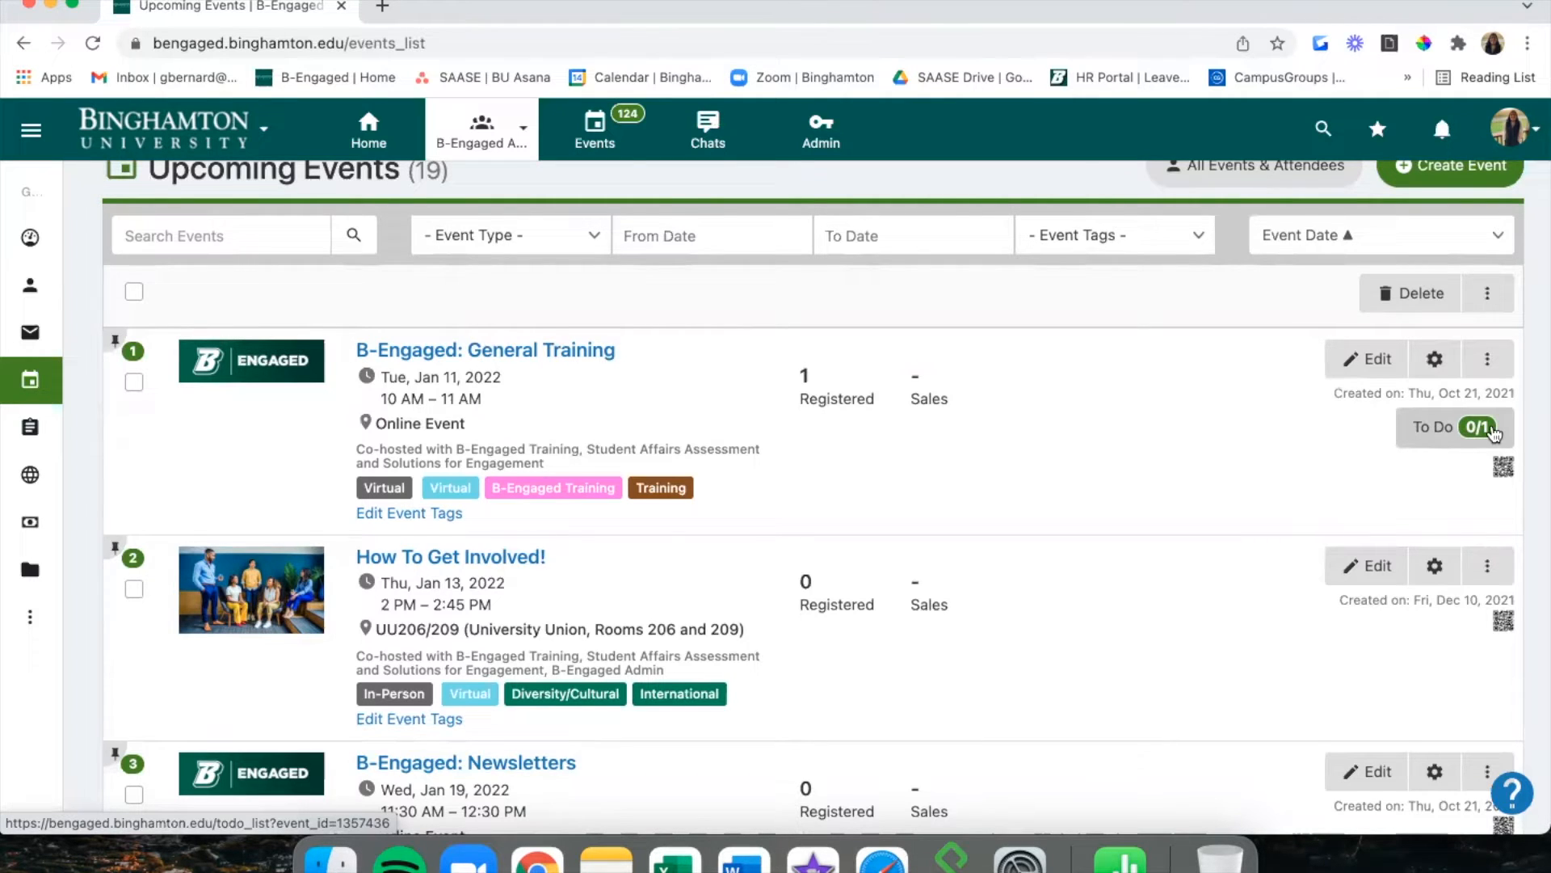
{"action": "scroll", "coordinate": [1494, 434], "scroll_direction": "up", "scroll_amount": 1}
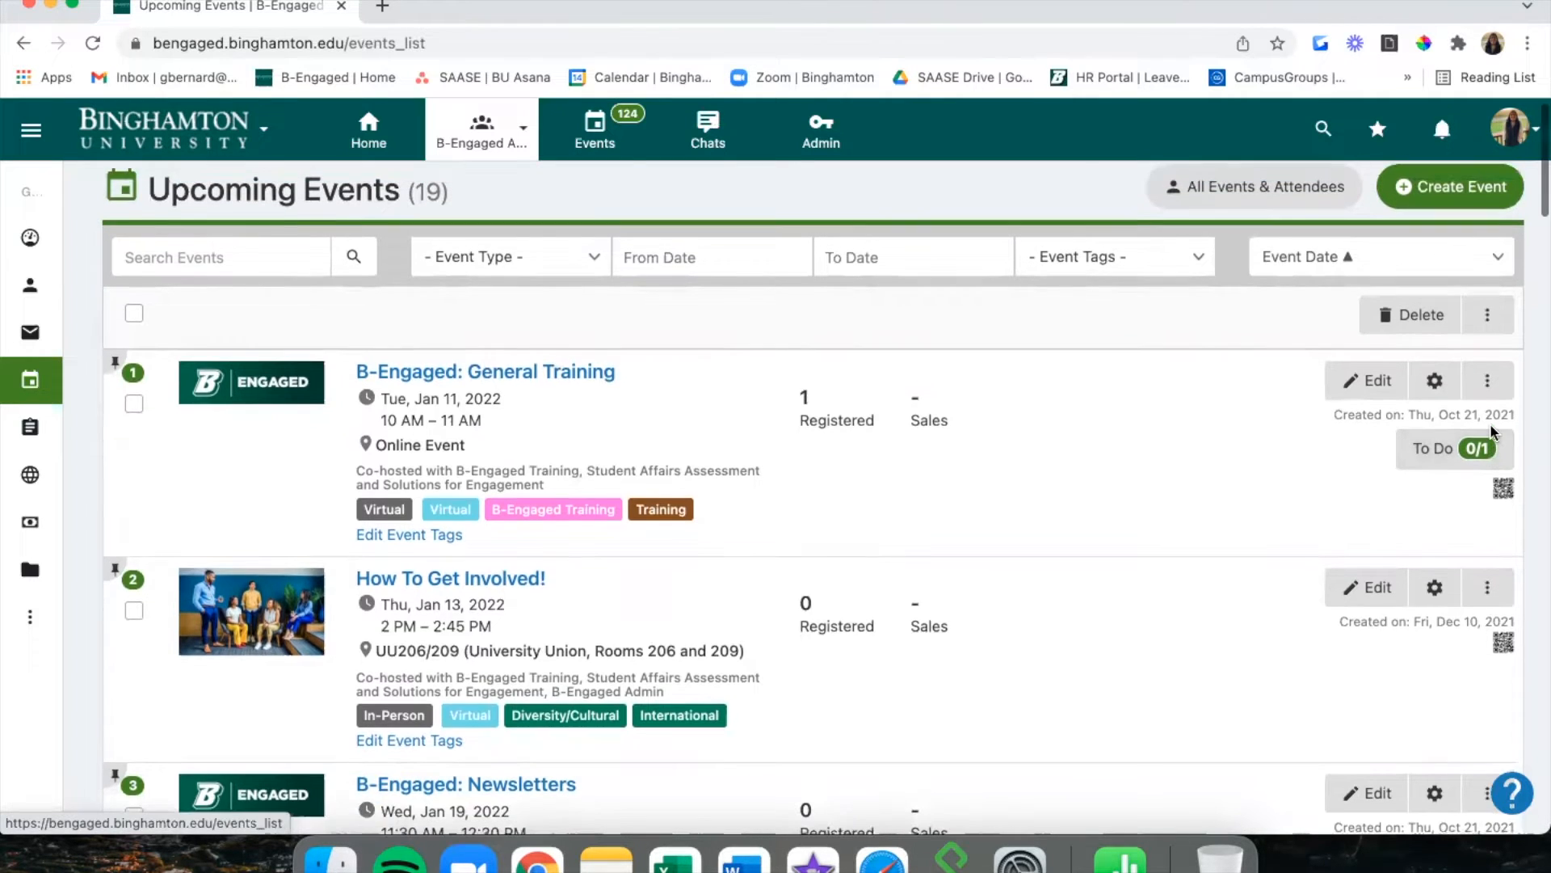
Choose to invite people to General Training, reaching the email recipient selection.
{"action": "left_click", "coordinate": [1487, 385]}
{"action": "scroll", "coordinate": [1373, 644], "scroll_direction": "down", "scroll_amount": 2}
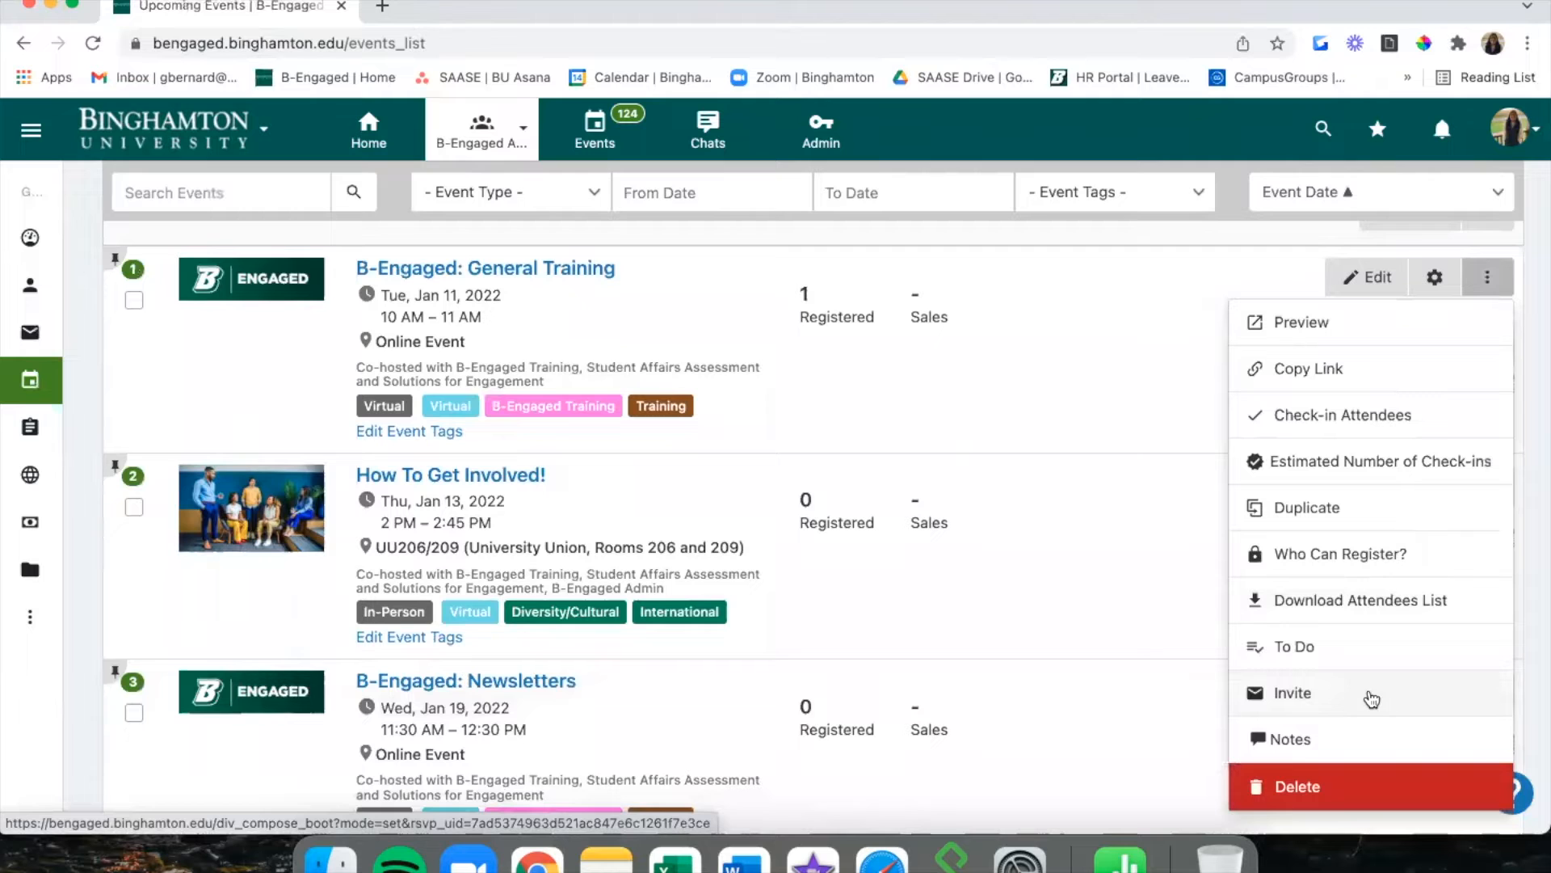
{"action": "left_click", "coordinate": [1370, 695]}
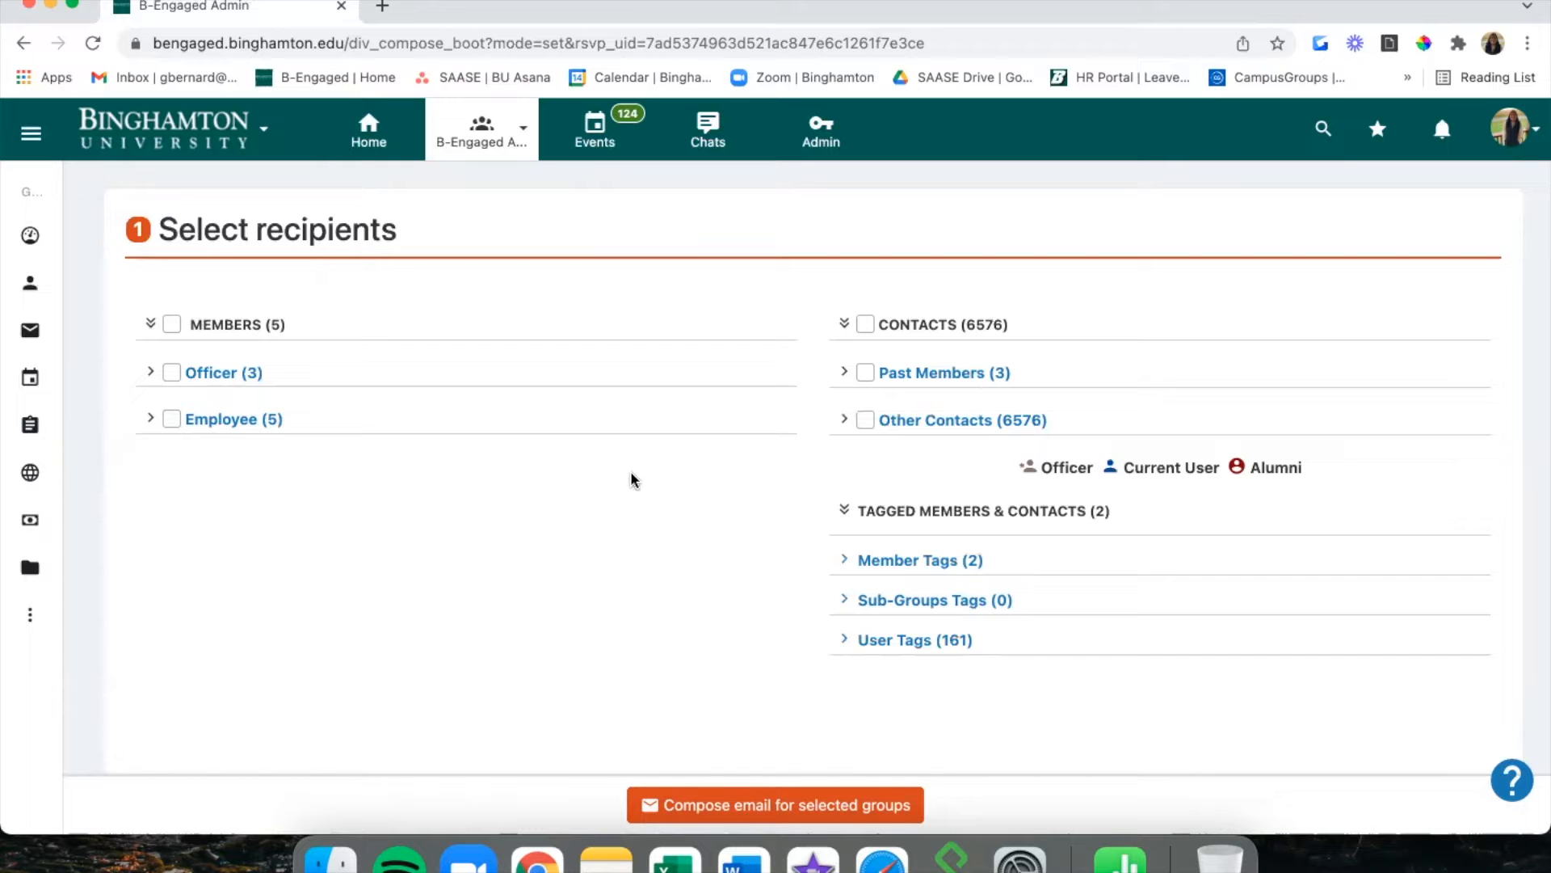
{"action": "left_click", "coordinate": [17, 332]}
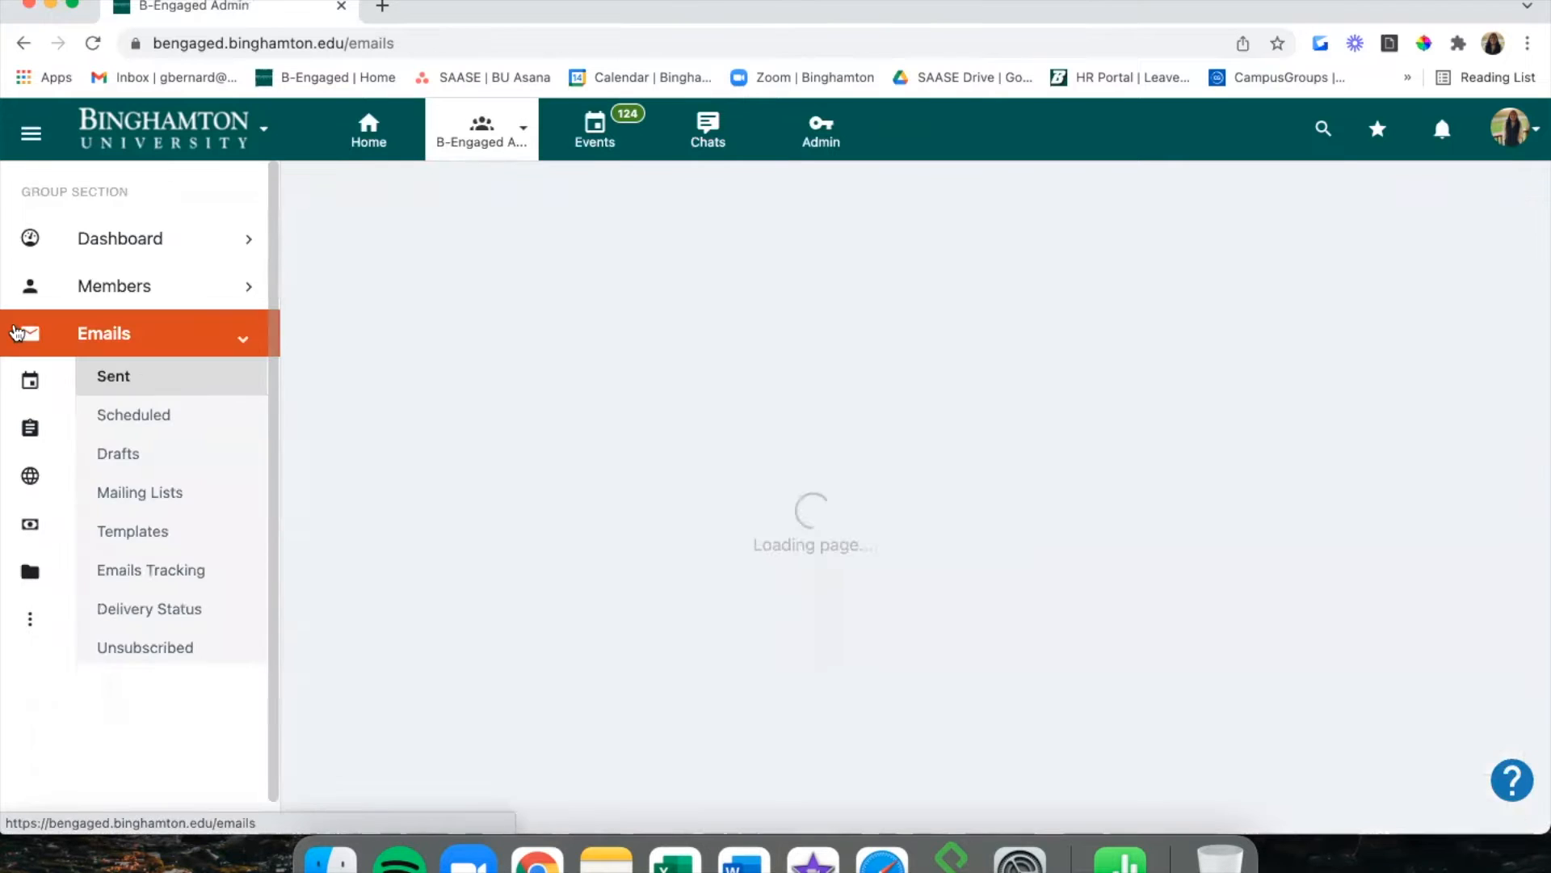
{"action": "left_click", "coordinate": [24, 376]}
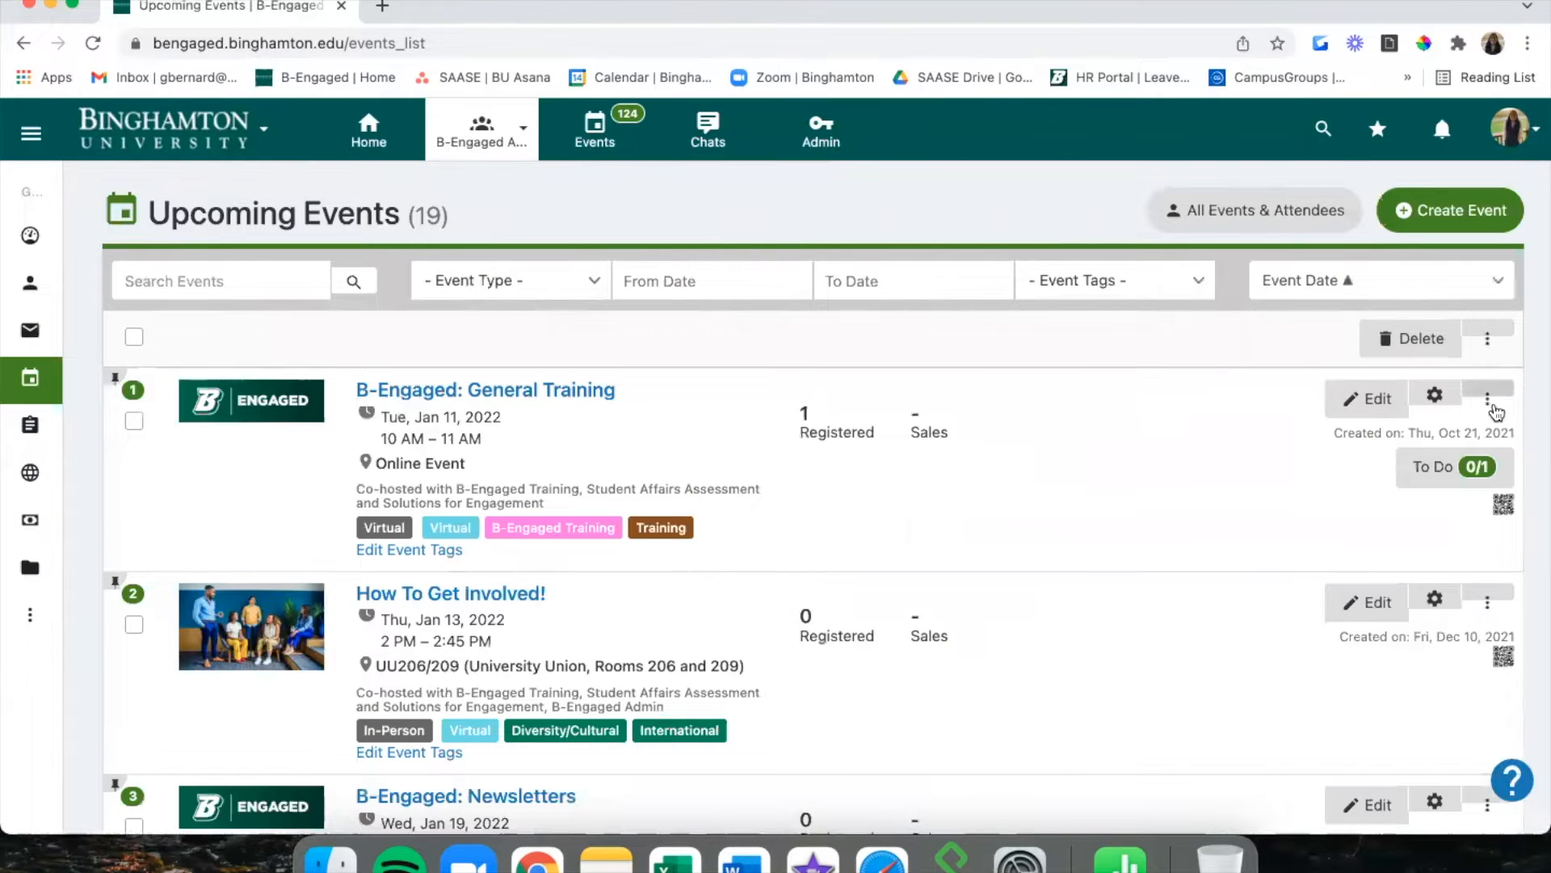
Post a note on General Training saying the event may conflict with the schedule.
{"action": "left_click", "coordinate": [1497, 413]}
{"action": "scroll", "coordinate": [1438, 565], "scroll_direction": "down", "scroll_amount": 4}
{"action": "left_click", "coordinate": [1410, 683]}
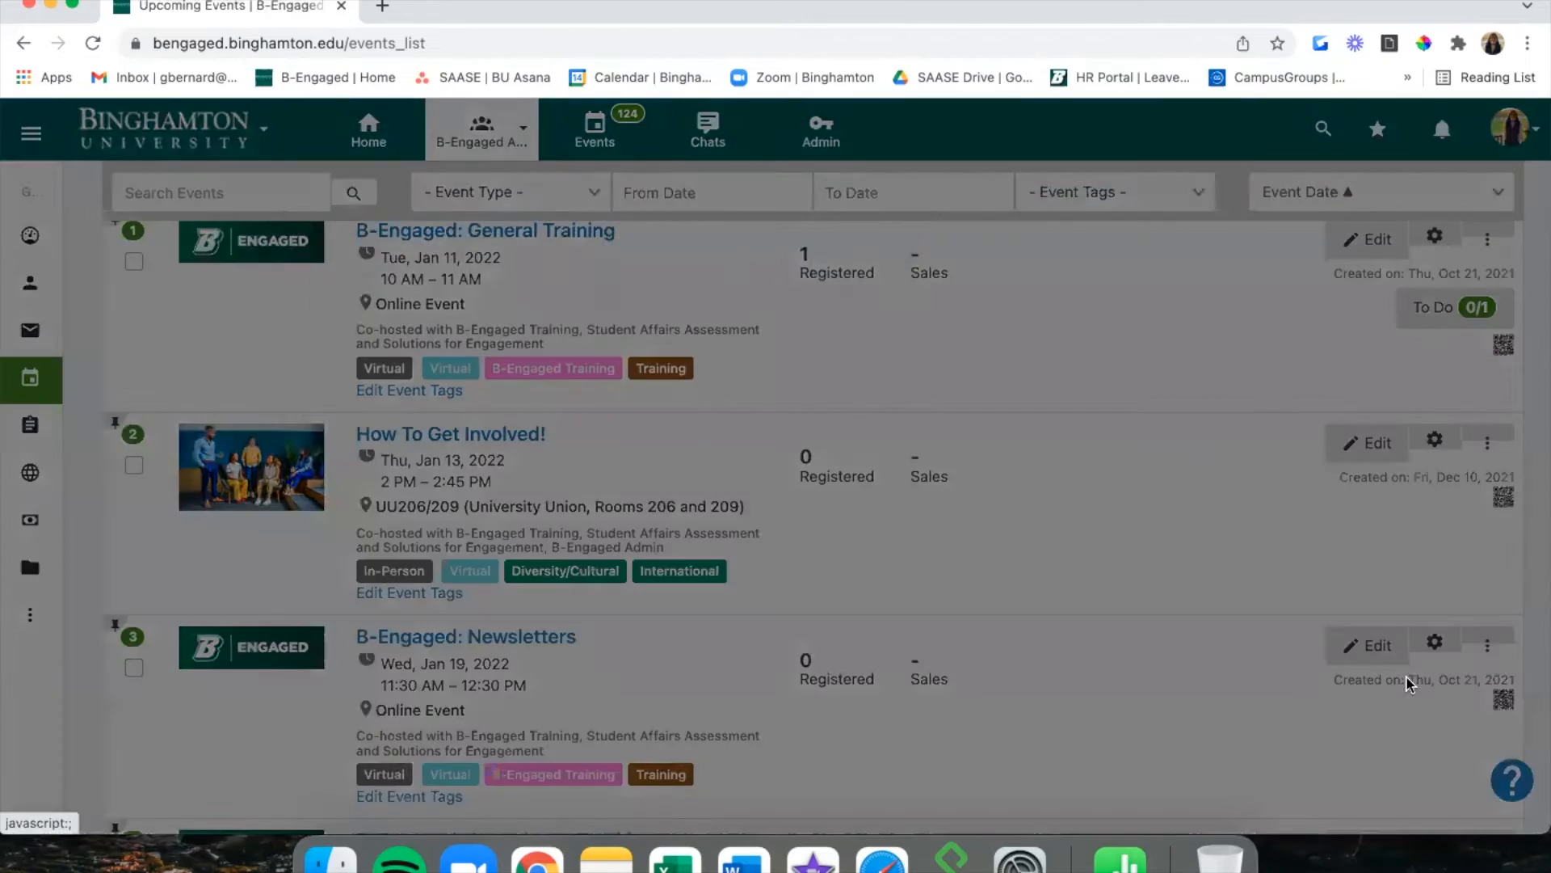
{"action": "left_click", "coordinate": [796, 353]}
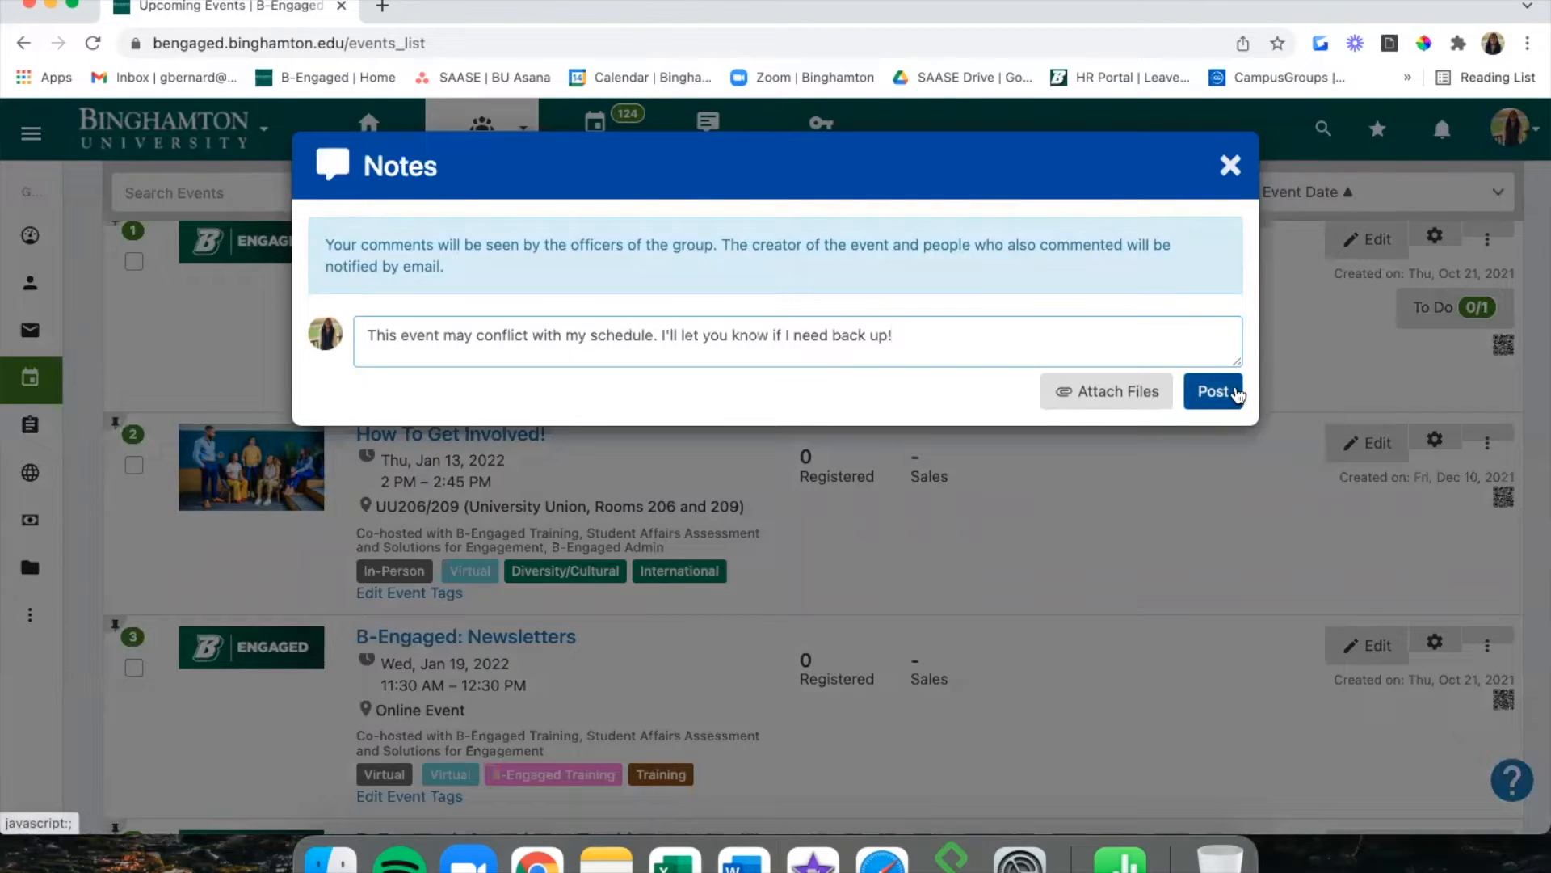
{"action": "left_click", "coordinate": [1235, 392]}
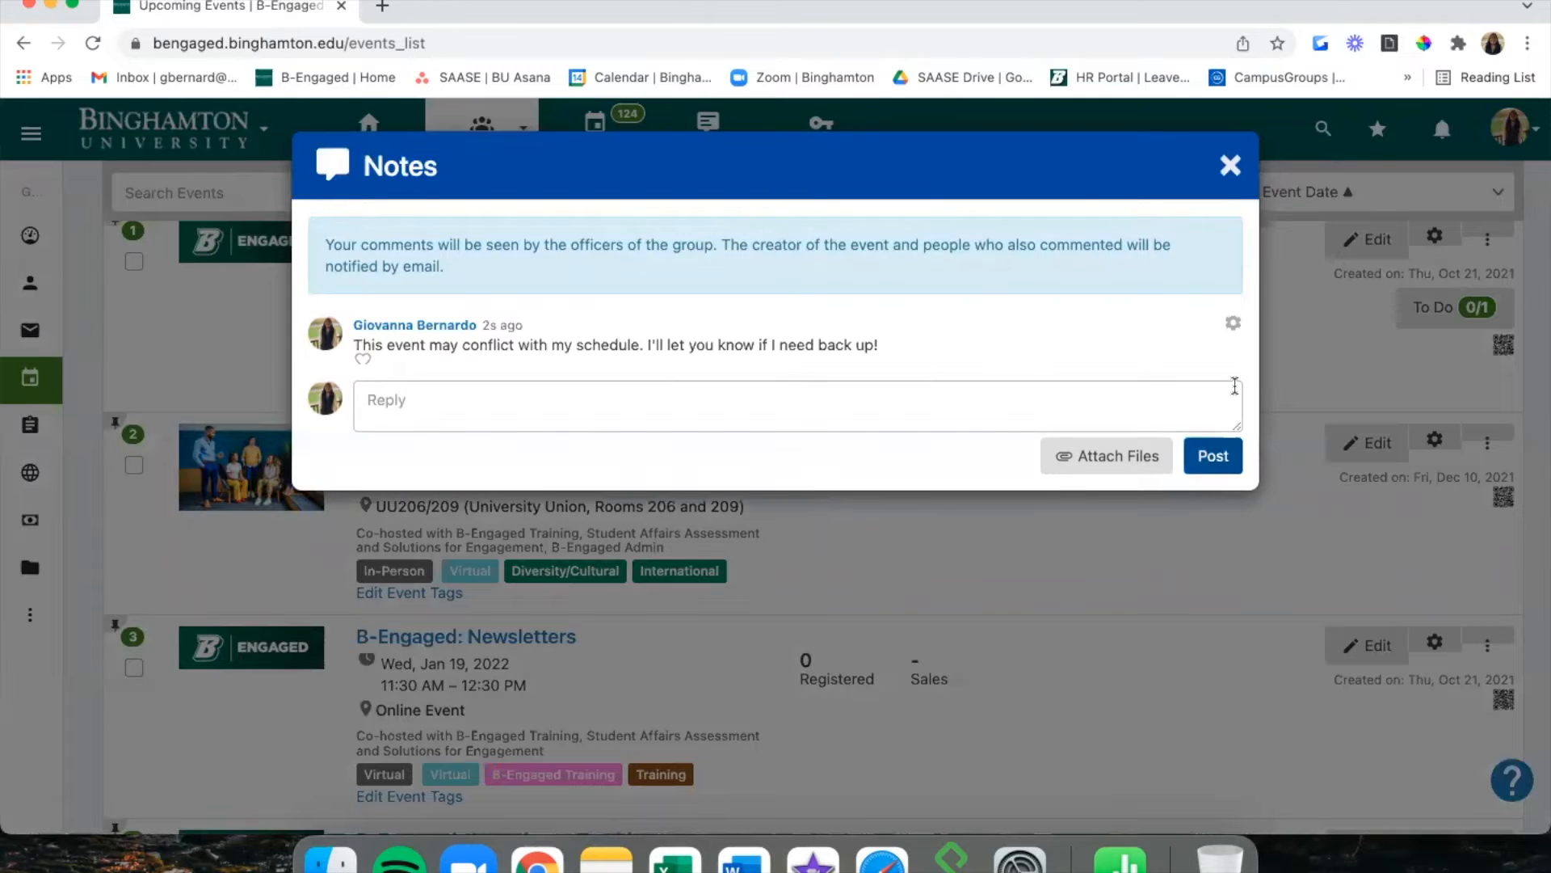
{"action": "left_click", "coordinate": [1229, 165]}
{"action": "scroll", "coordinate": [747, 374], "scroll_direction": "up", "scroll_amount": 3}
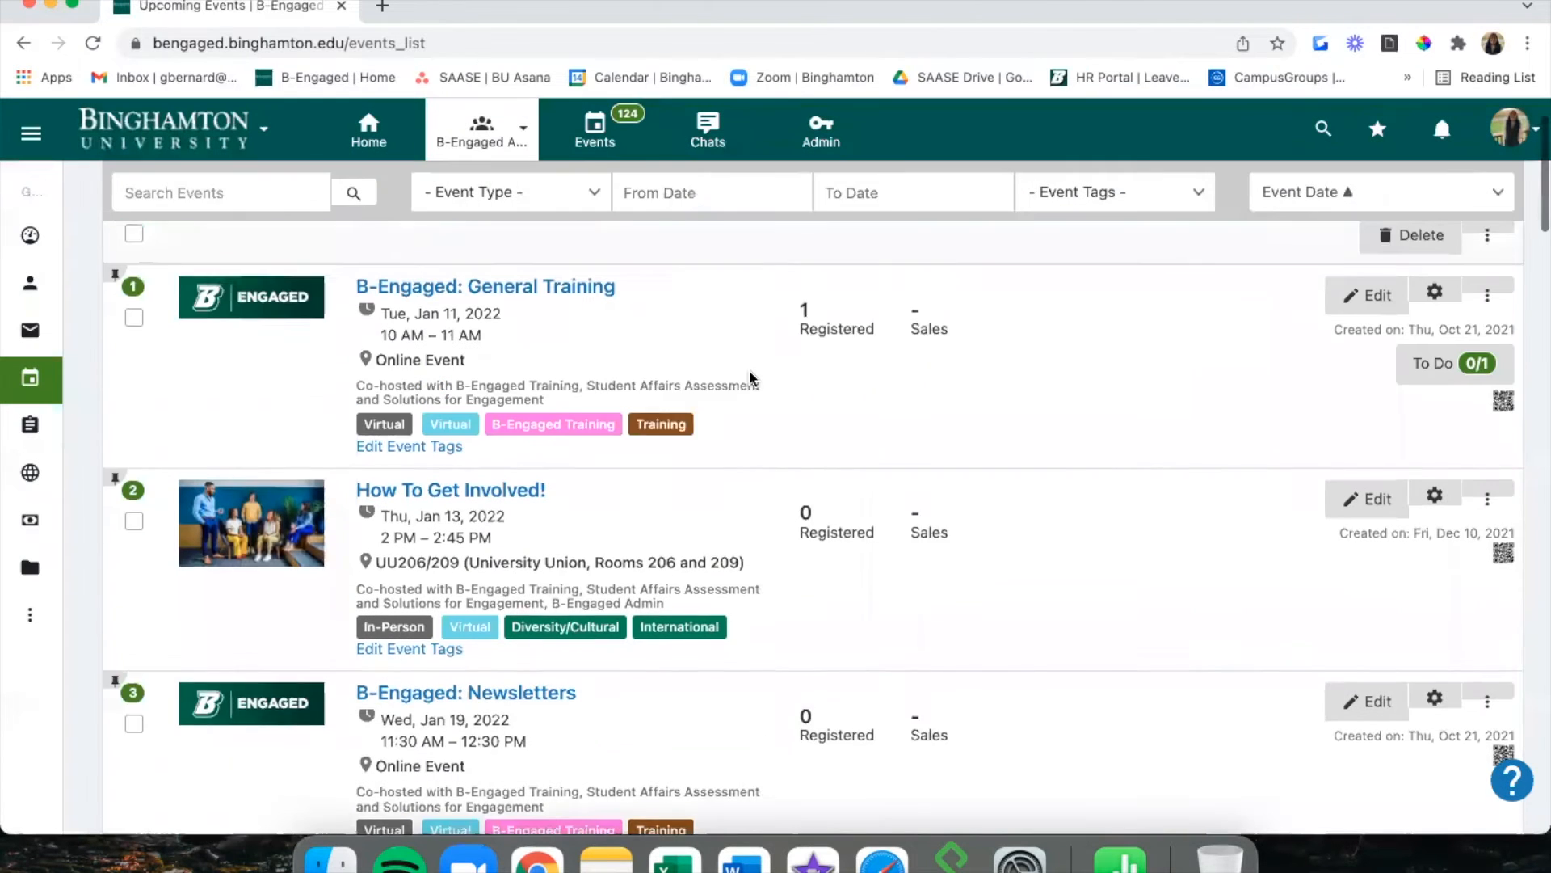
Reload the events list and view General Training's posted note.
{"action": "left_click", "coordinate": [93, 43]}
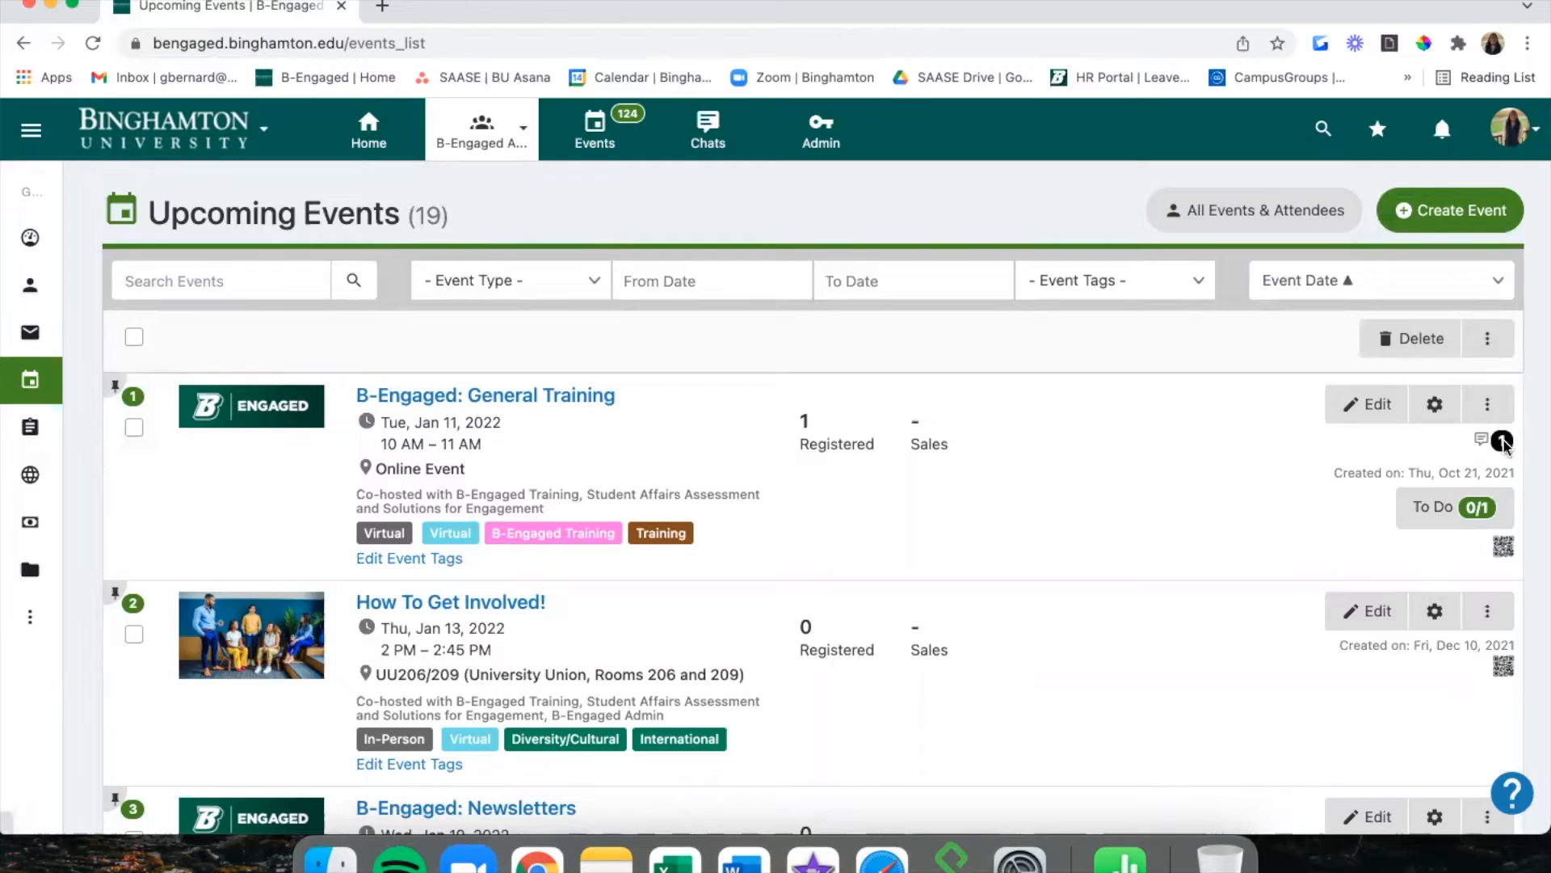
{"action": "left_click", "coordinate": [1503, 443]}
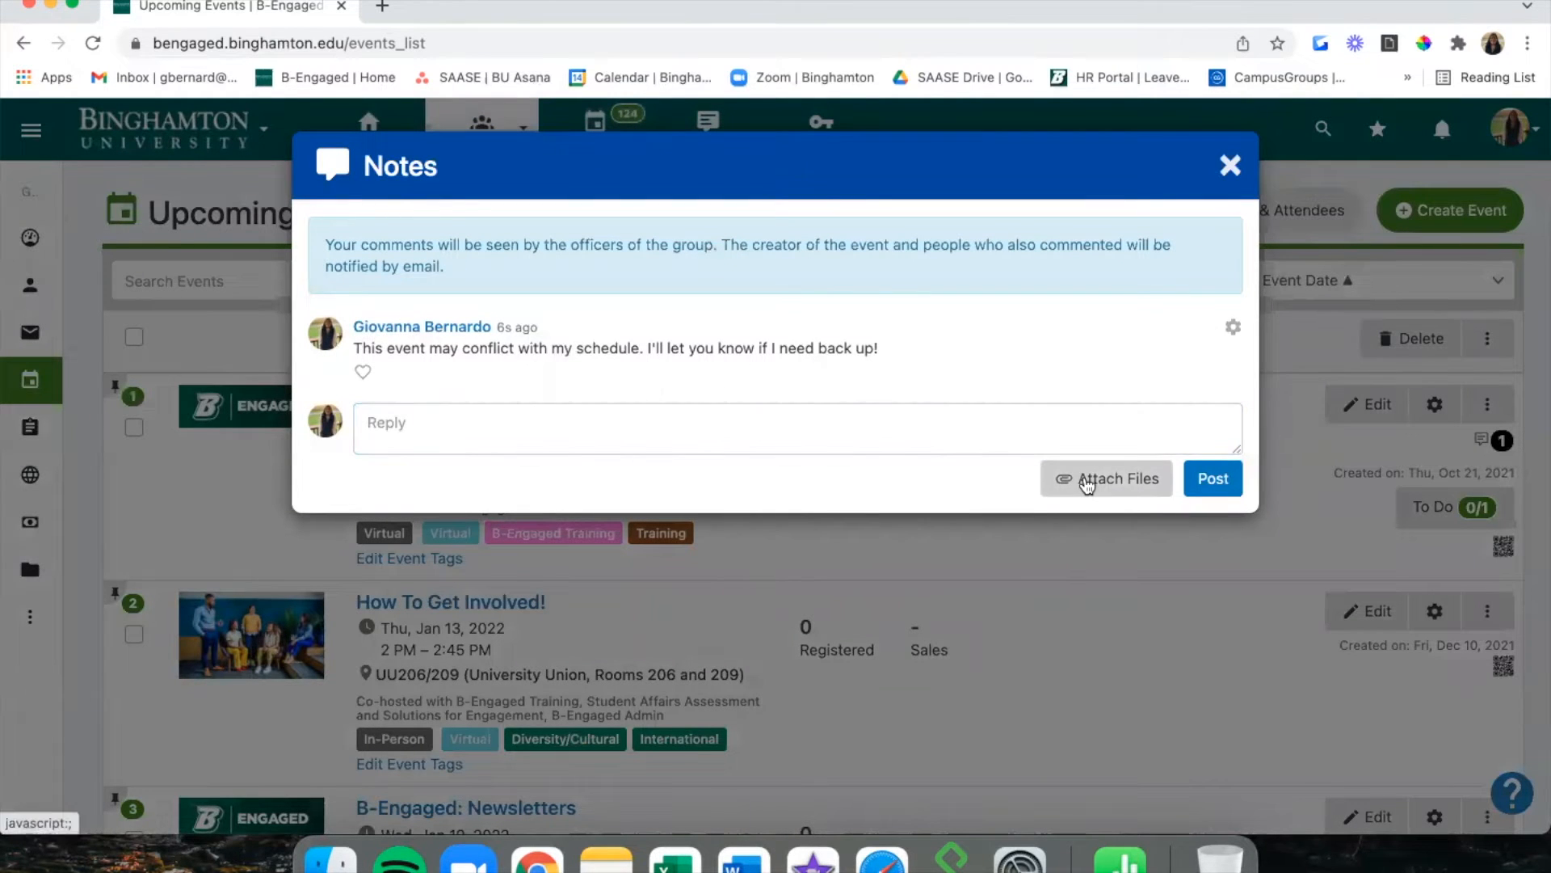
{"action": "left_click", "coordinate": [1229, 167]}
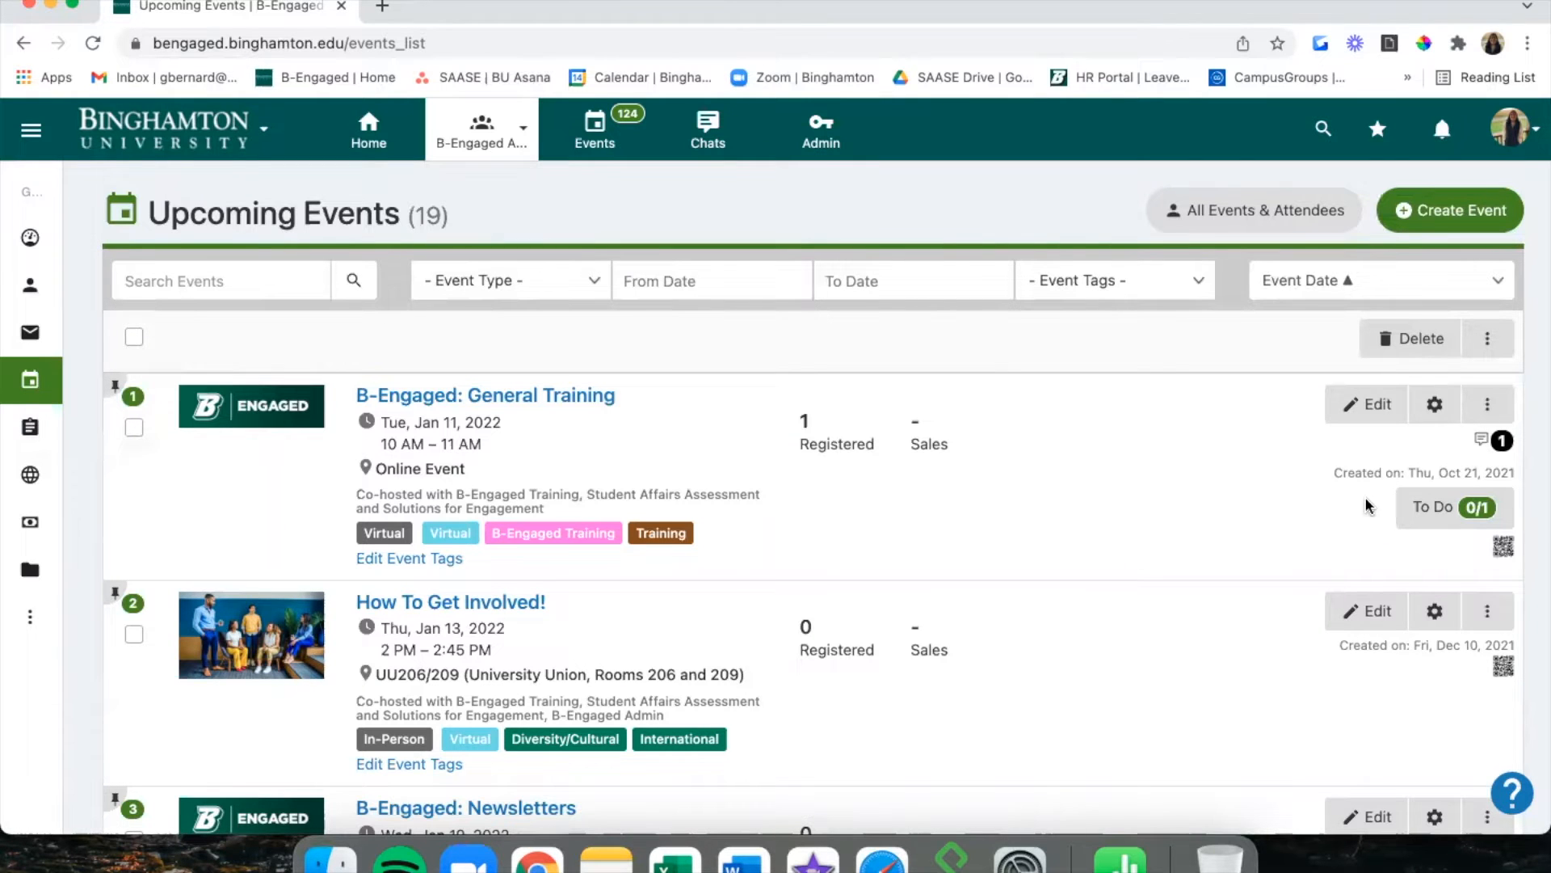
Dismiss General Training's actions menu without choosing any action.
{"action": "left_click", "coordinate": [1489, 404]}
{"action": "scroll", "coordinate": [1385, 689], "scroll_direction": "down", "scroll_amount": 3}
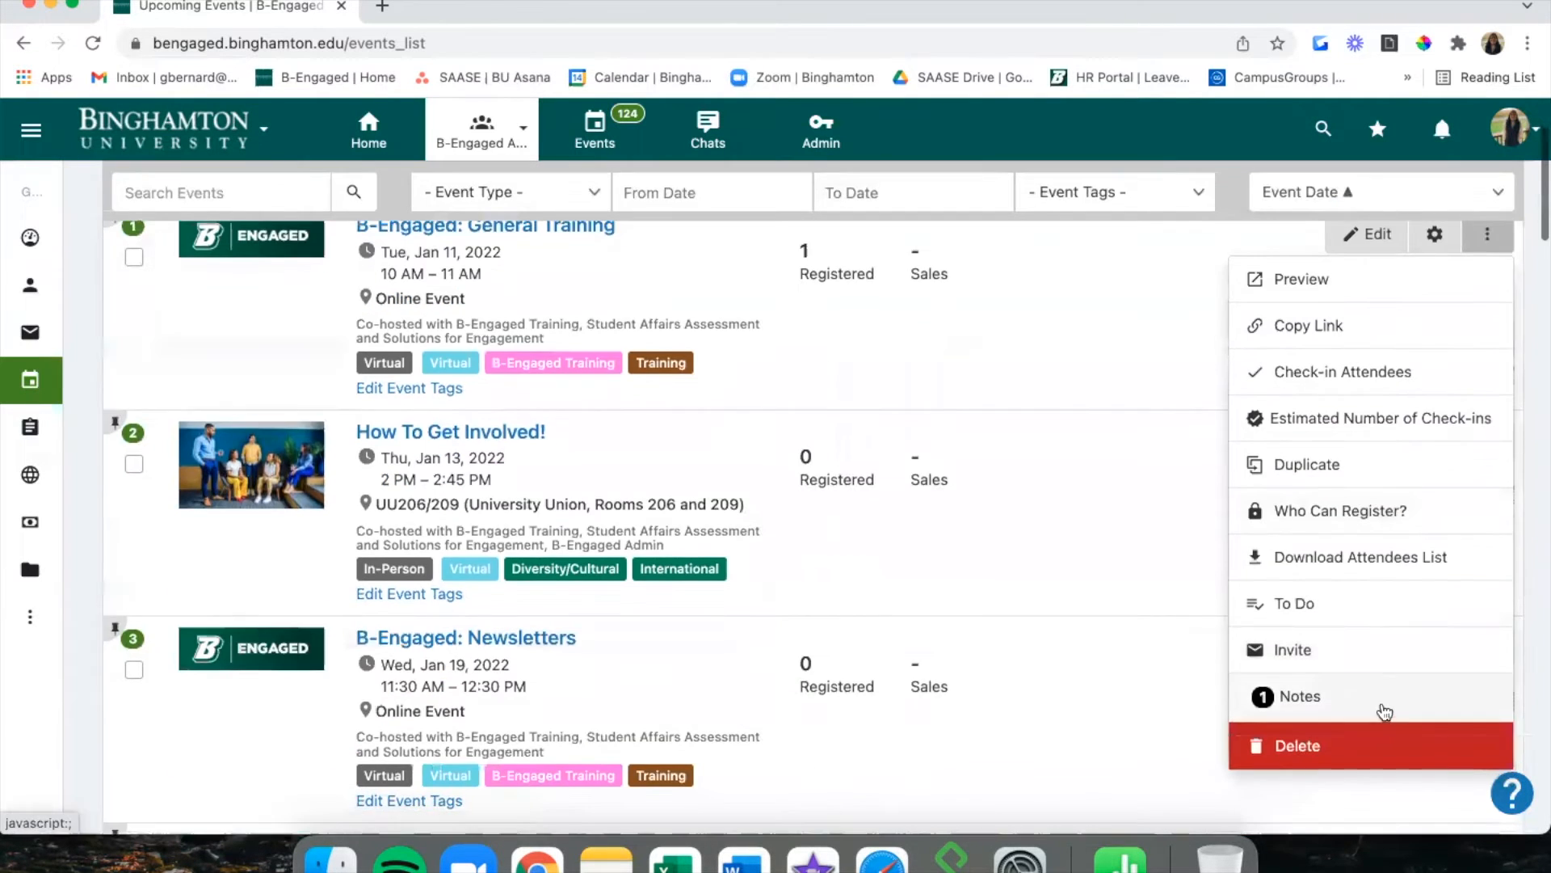
{"action": "left_click", "coordinate": [1098, 511]}
{"action": "scroll", "coordinate": [1098, 511], "scroll_direction": "up", "scroll_amount": 3}
{"action": "scroll", "coordinate": [1050, 428], "scroll_direction": "down", "scroll_amount": 1}
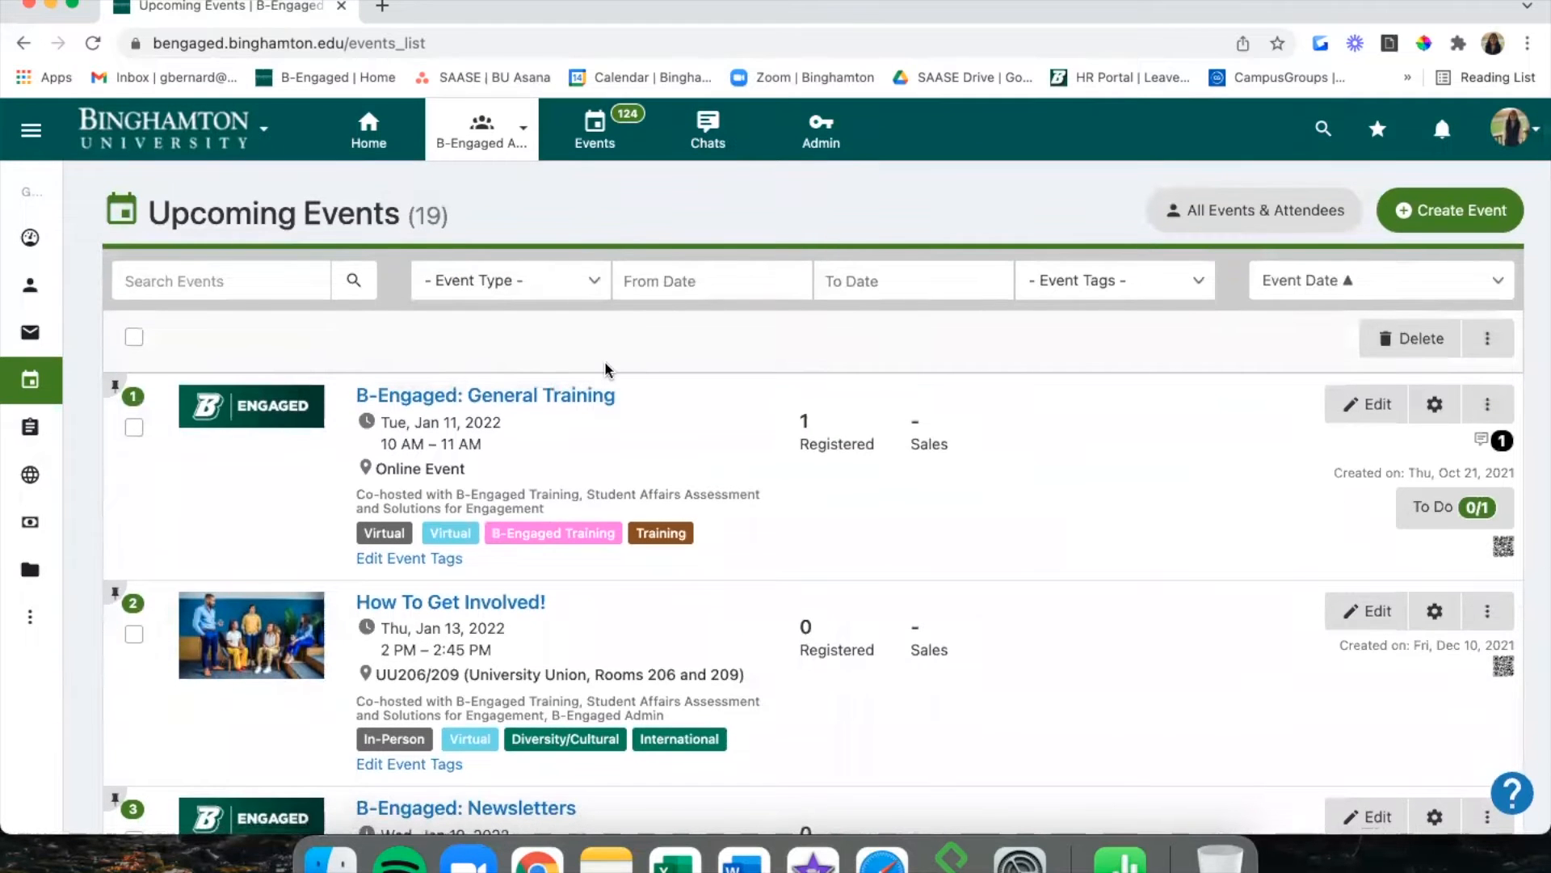
{"action": "mouse_move", "coordinate": [48, 400]}
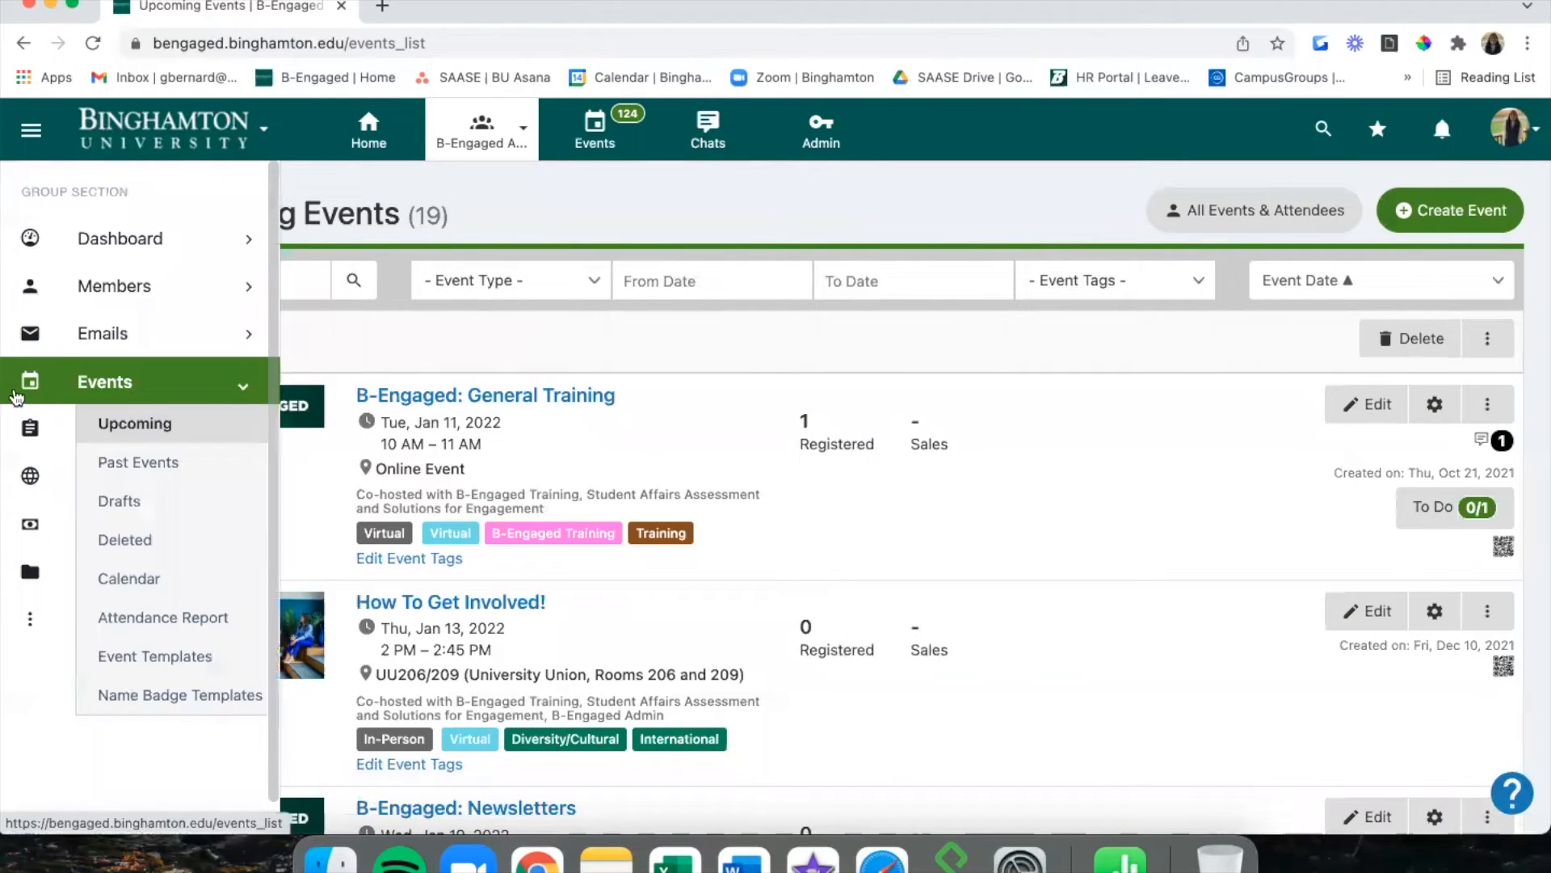
View the group's Deleted events, then return to Upcoming events.
{"action": "left_click", "coordinate": [152, 545]}
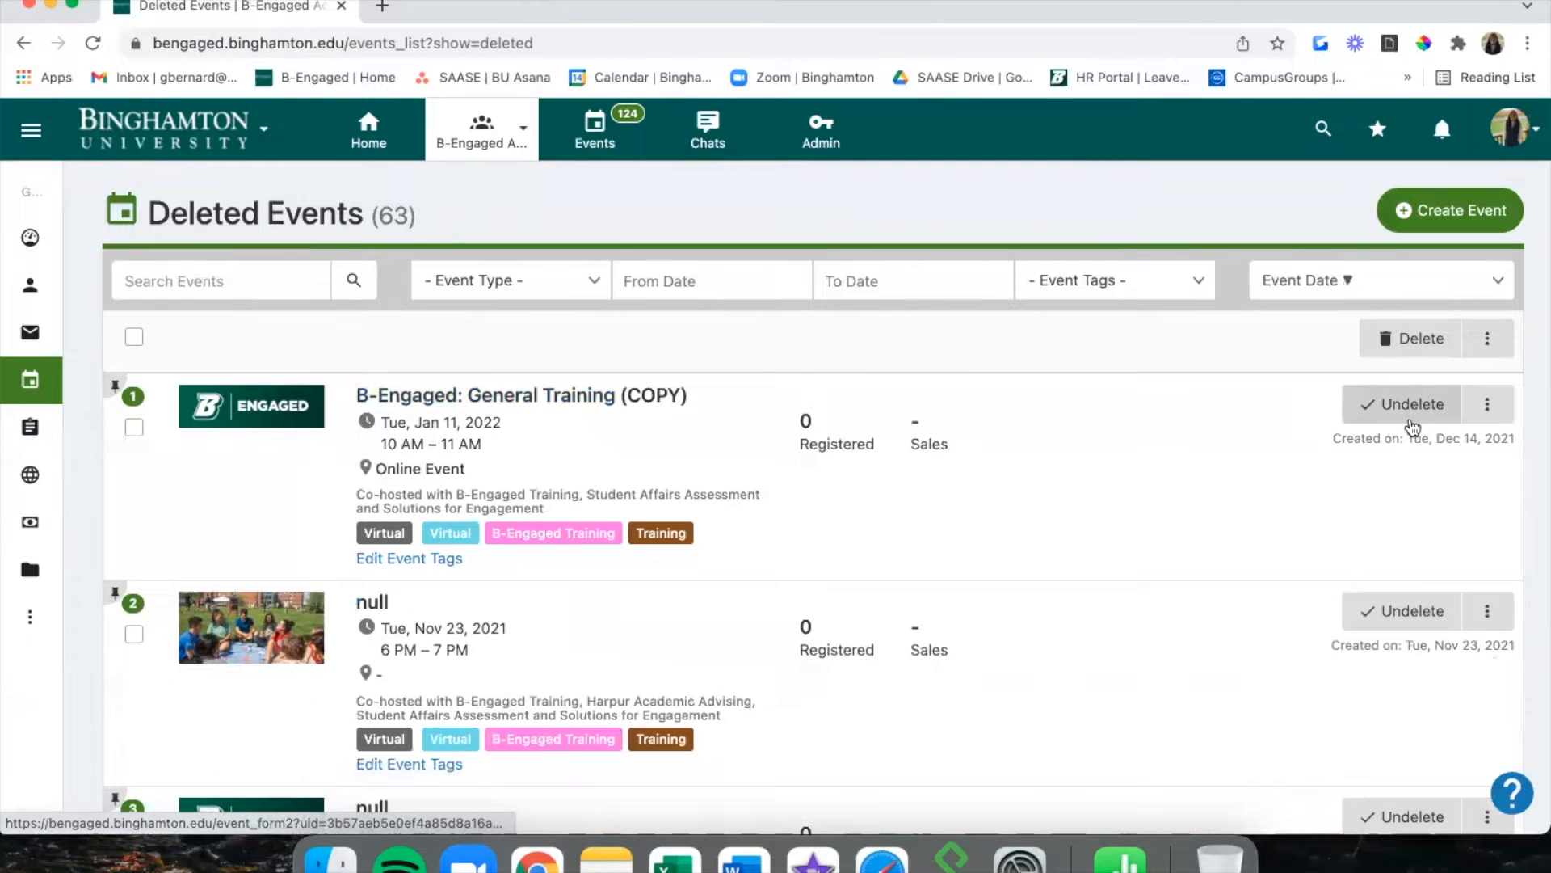
{"action": "mouse_move", "coordinate": [38, 415]}
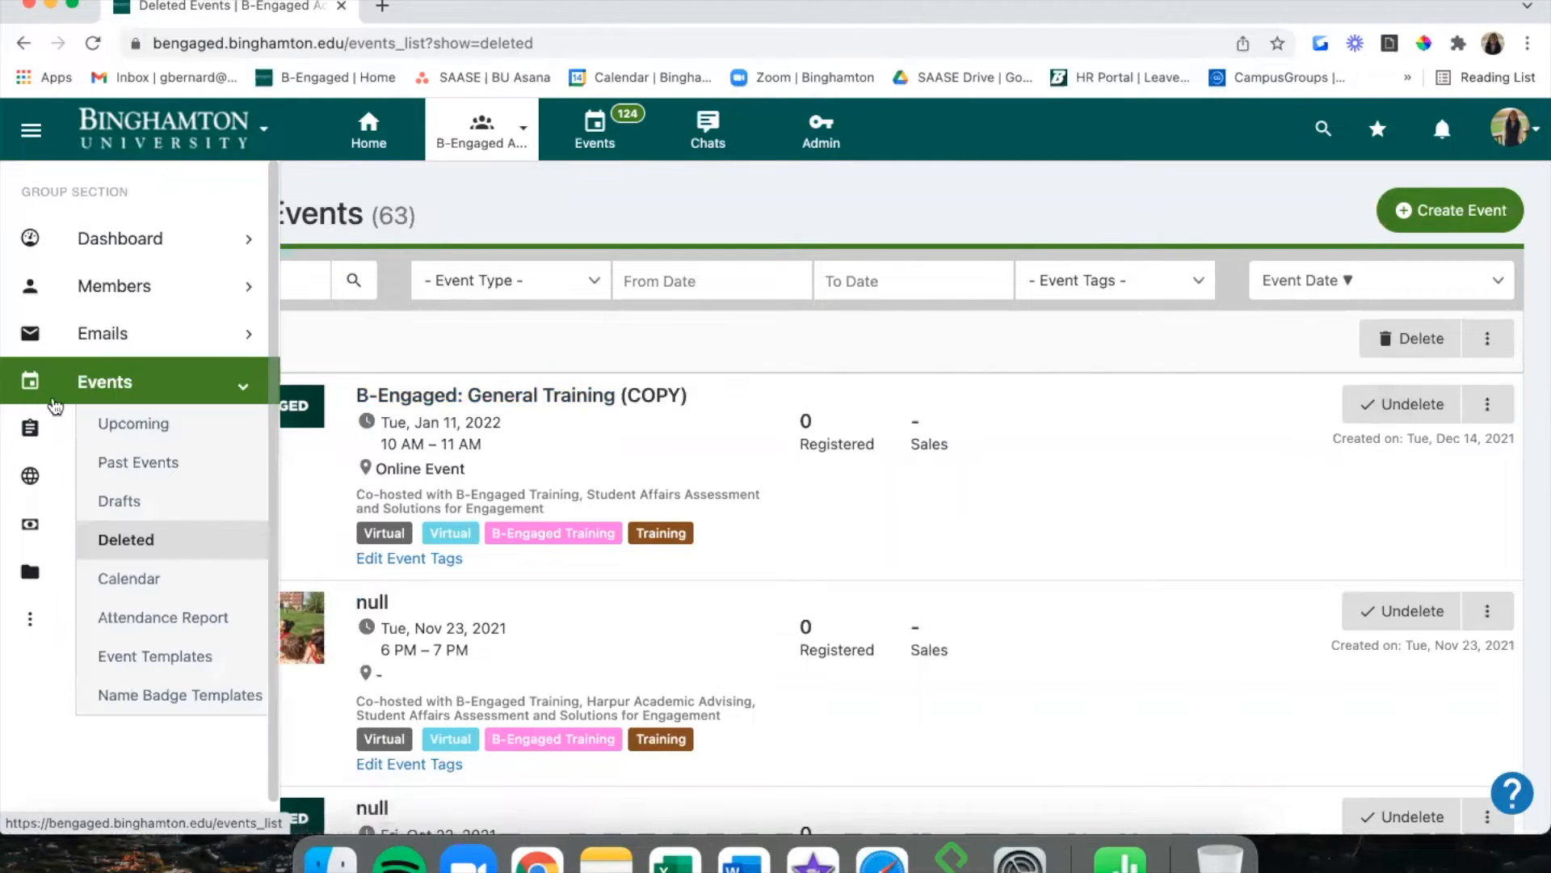
{"action": "left_click", "coordinate": [125, 426]}
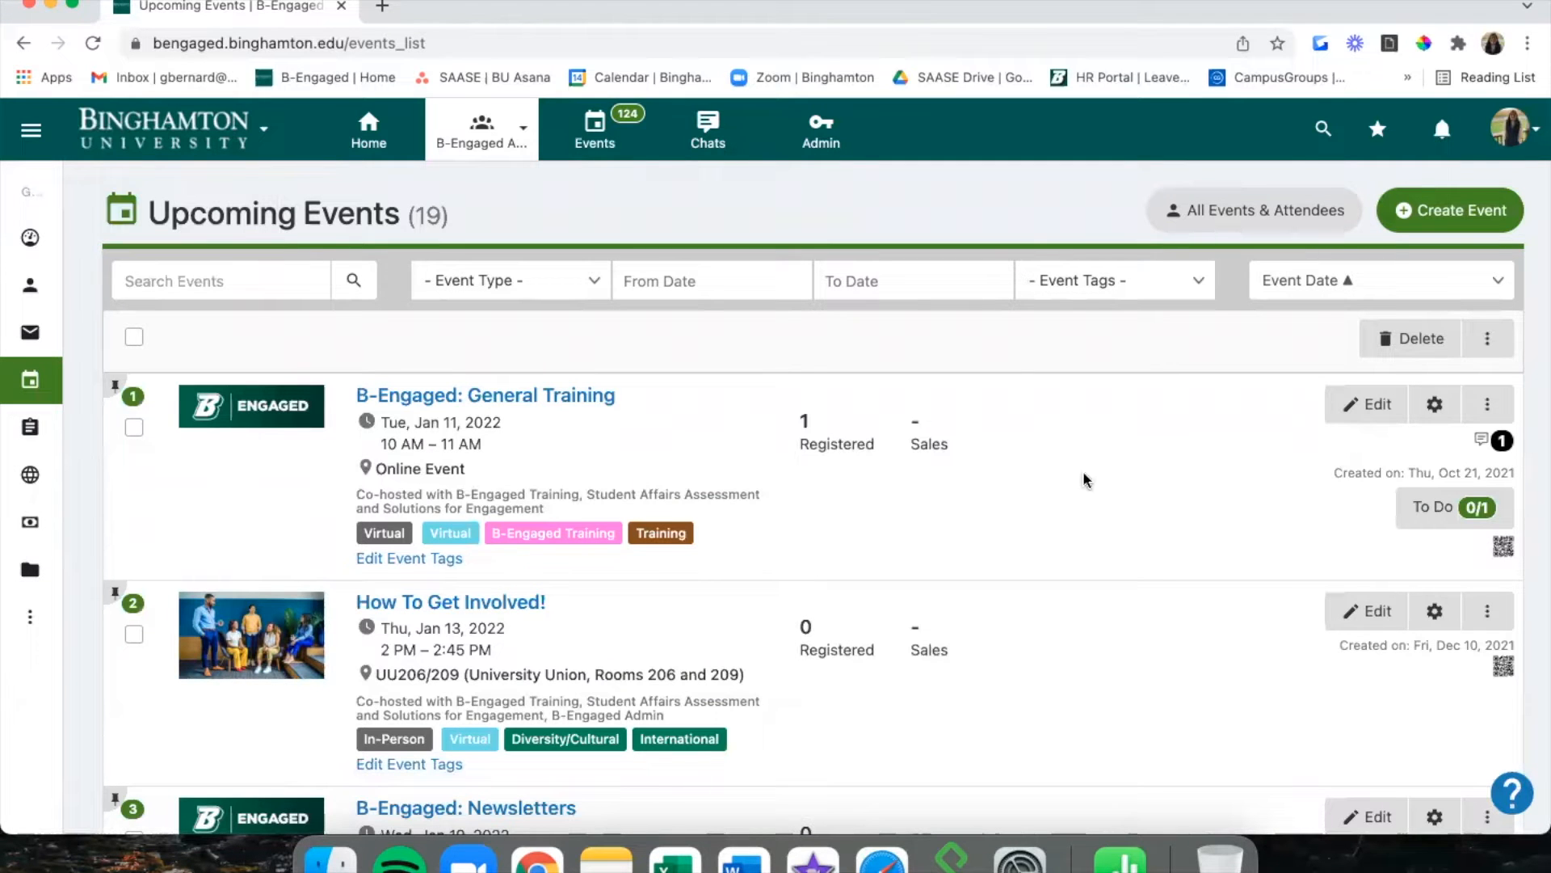
Open General Training's details page from its actions.
{"action": "scroll", "coordinate": [1085, 480], "scroll_direction": "down", "scroll_amount": 2}
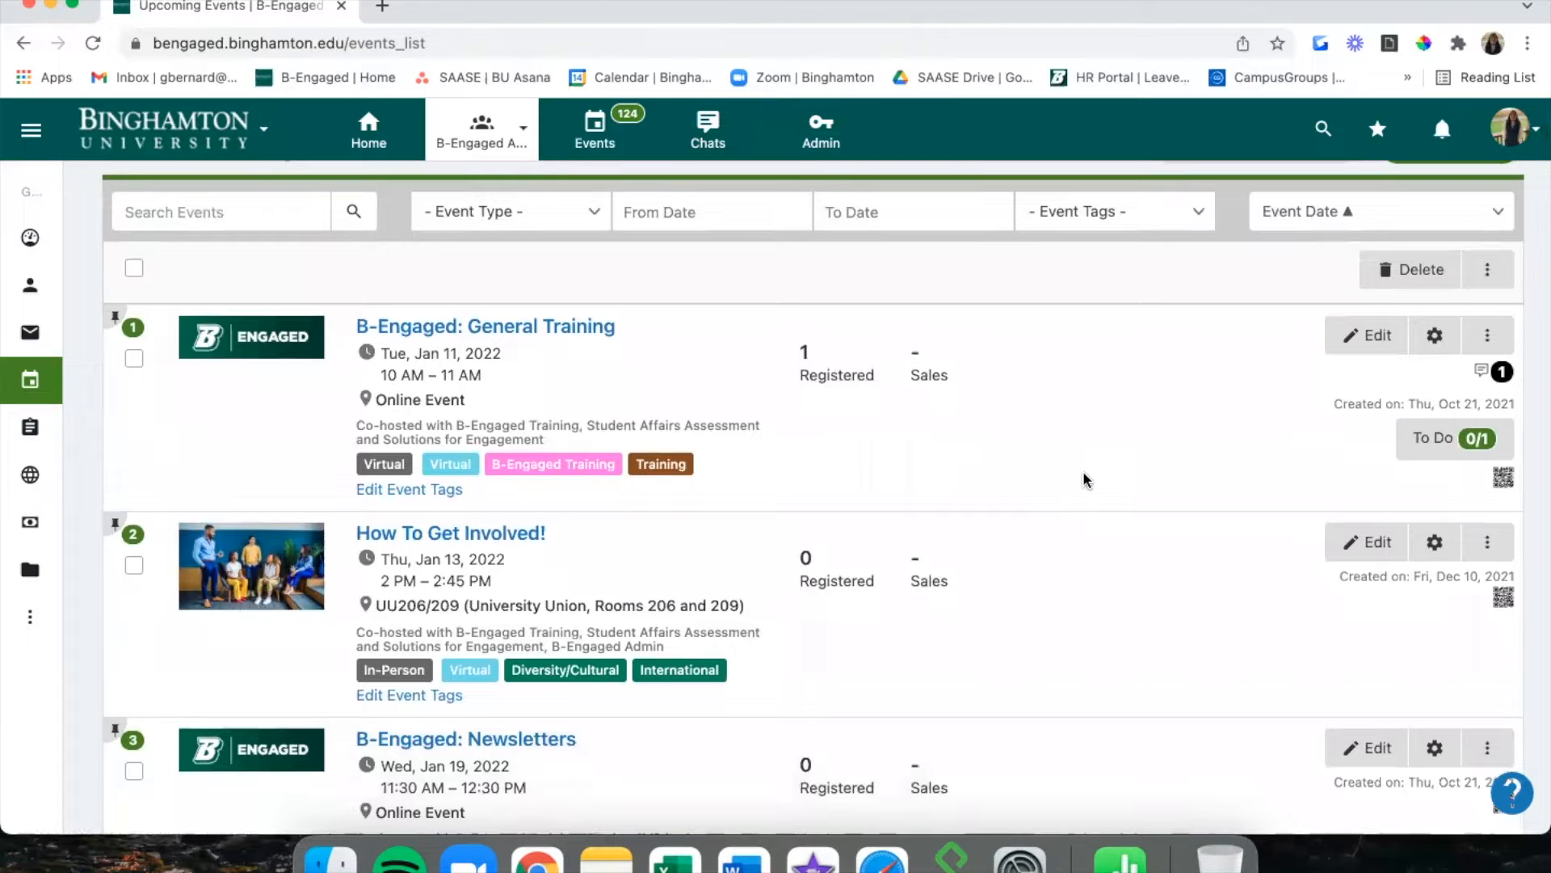
{"action": "left_click", "coordinate": [1489, 335]}
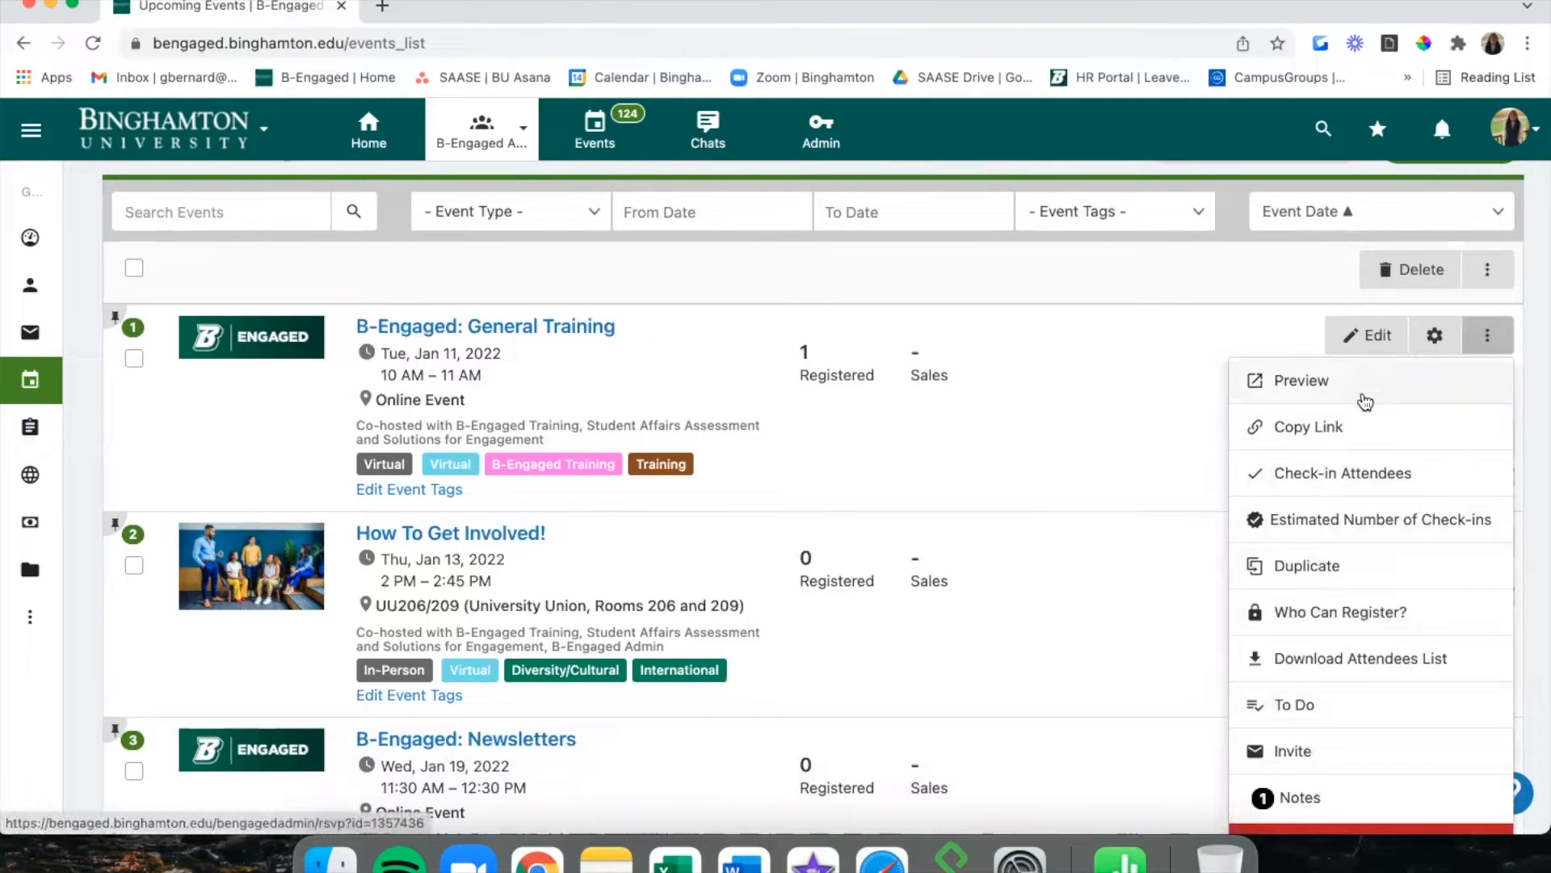
{"action": "left_click", "coordinate": [1426, 349]}
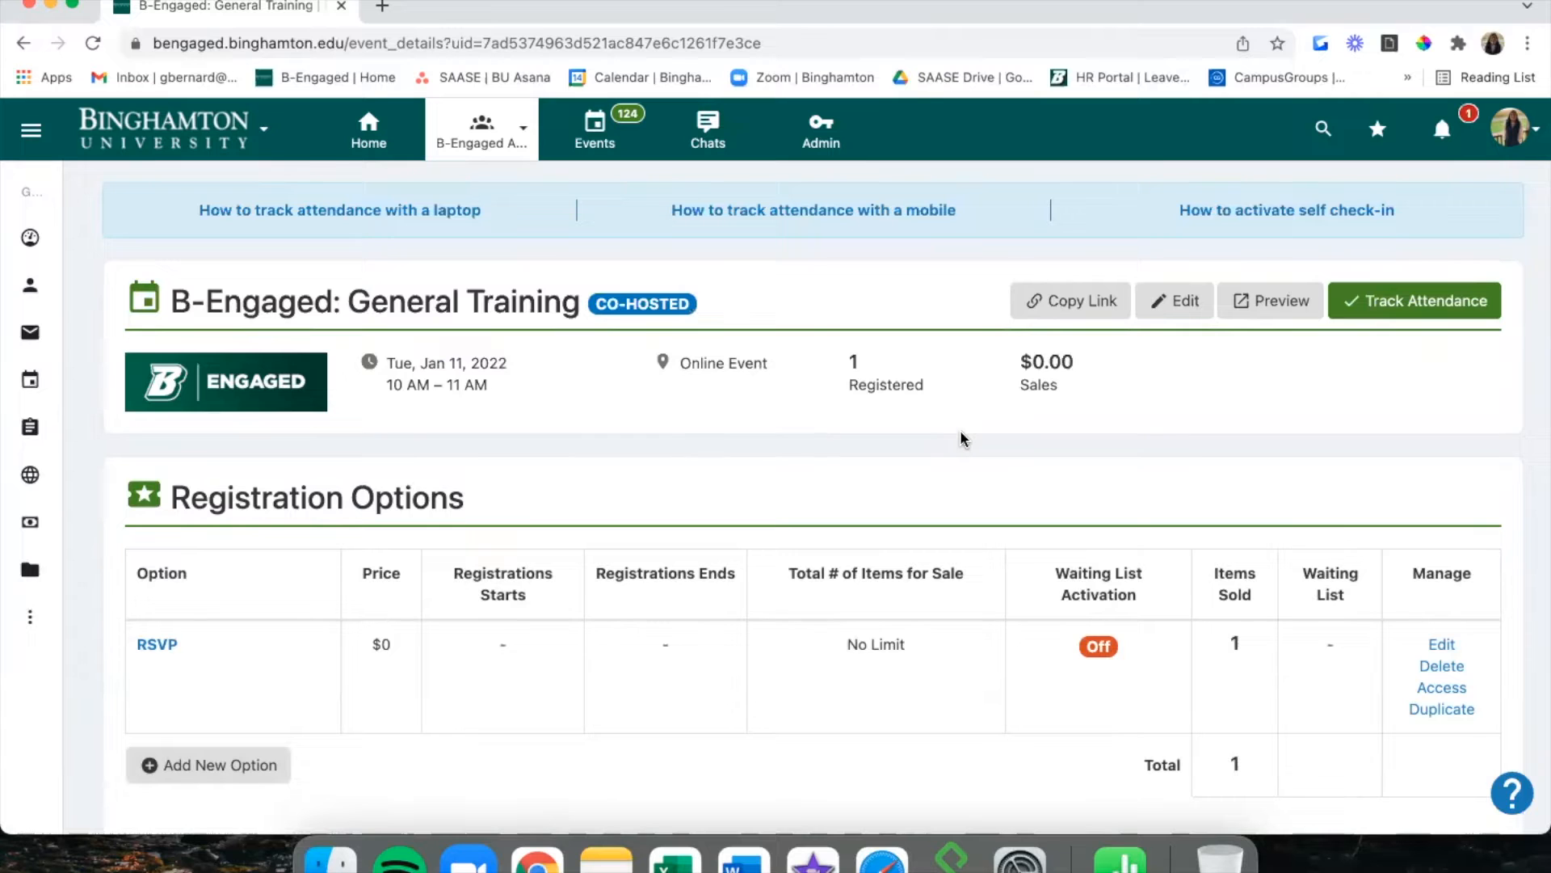
{"action": "scroll", "coordinate": [962, 436], "scroll_direction": "down", "scroll_amount": 7}
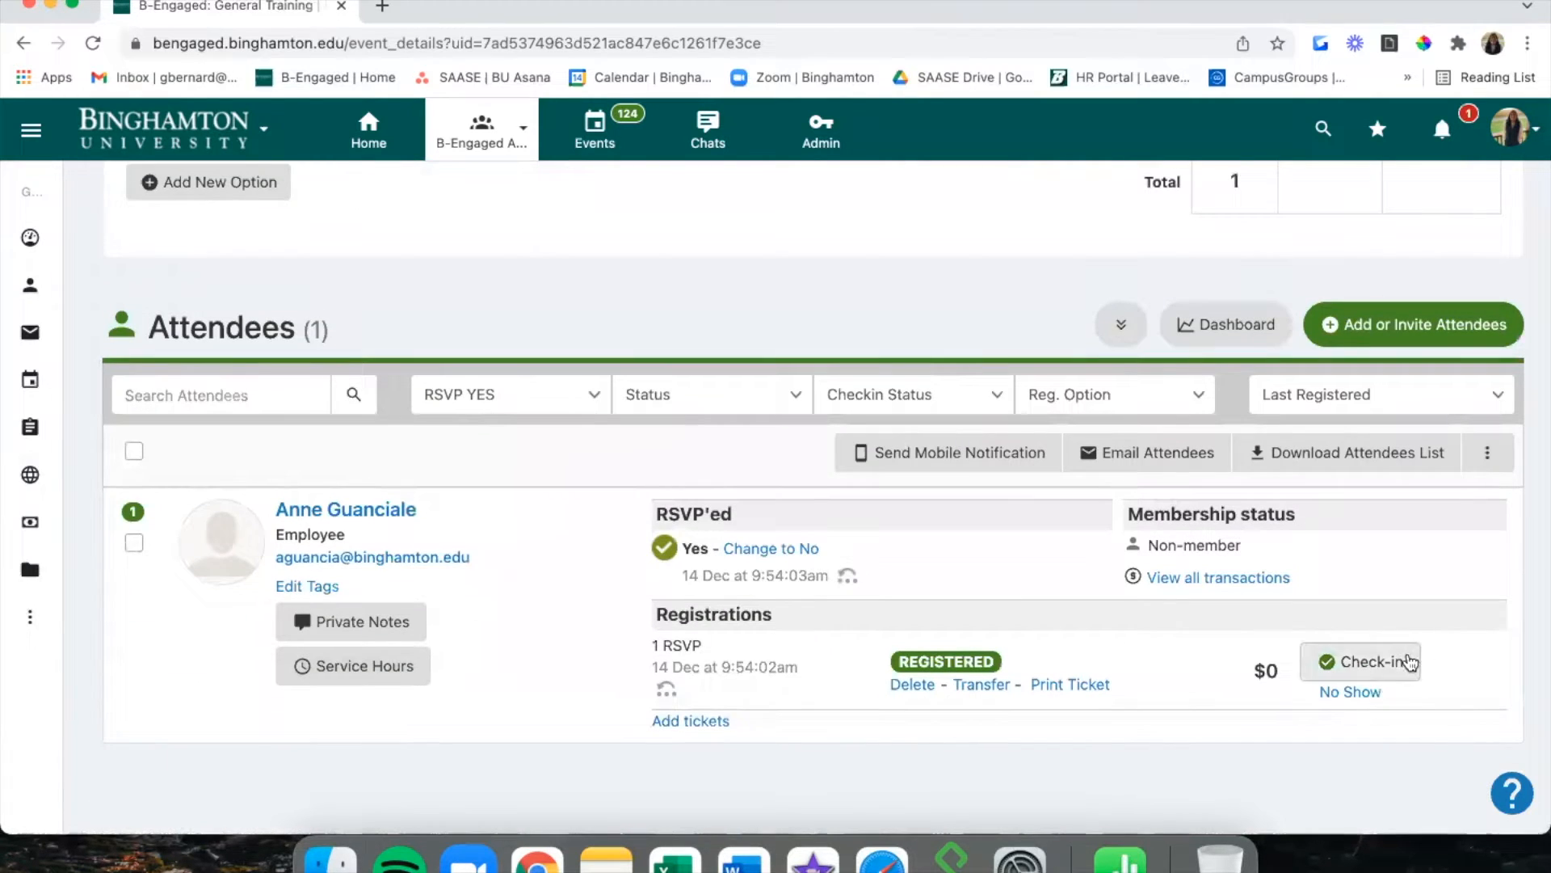
{"action": "left_click", "coordinate": [1400, 327]}
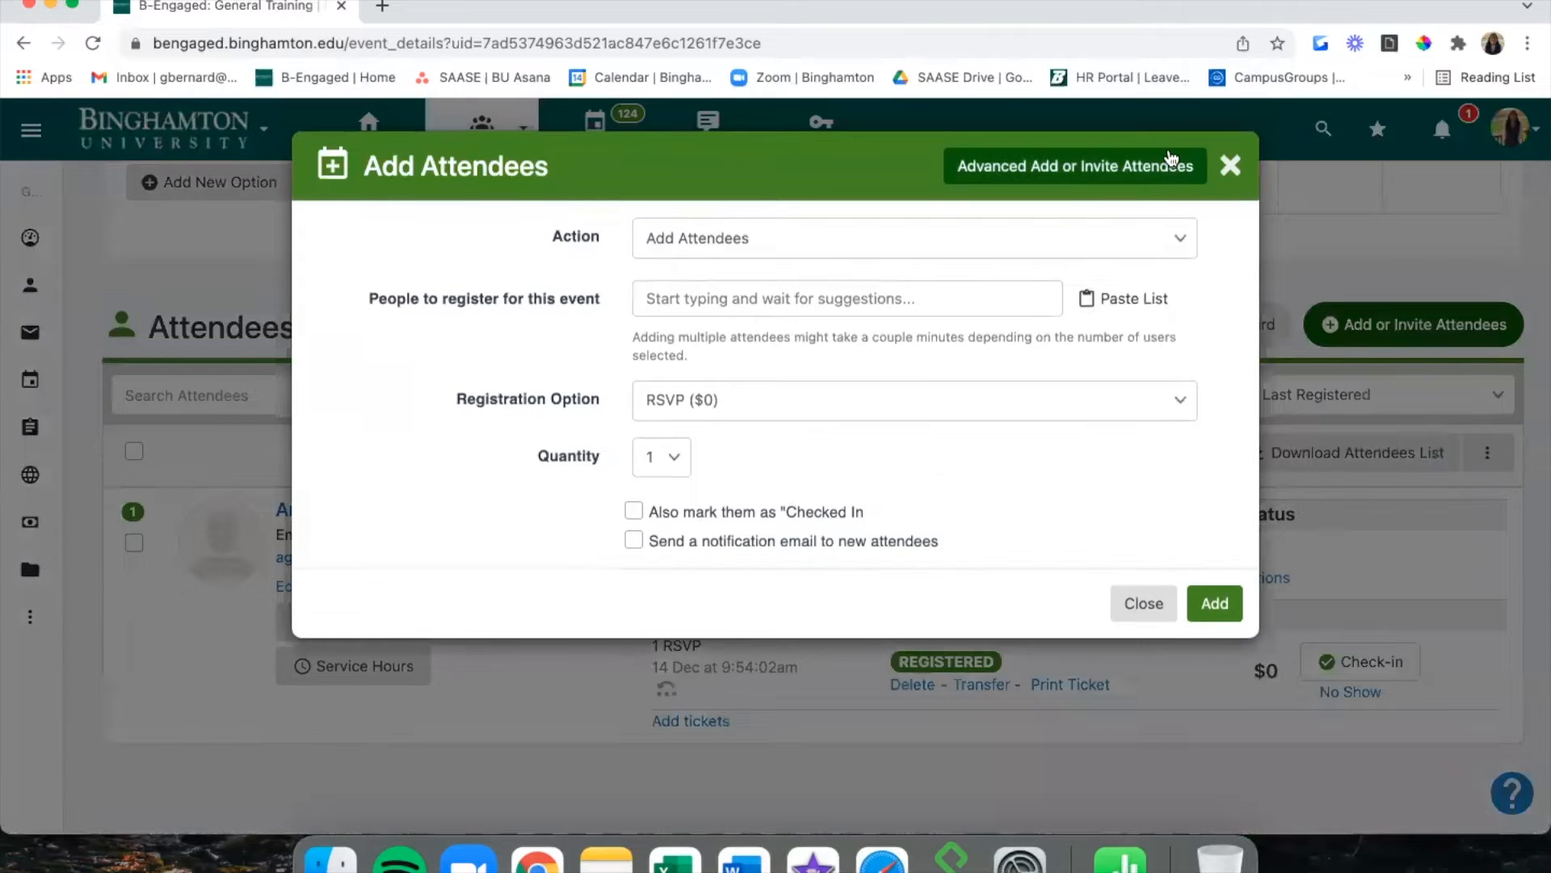
{"action": "left_click", "coordinate": [1245, 168]}
{"action": "scroll", "coordinate": [1194, 329], "scroll_direction": "up", "scroll_amount": 7}
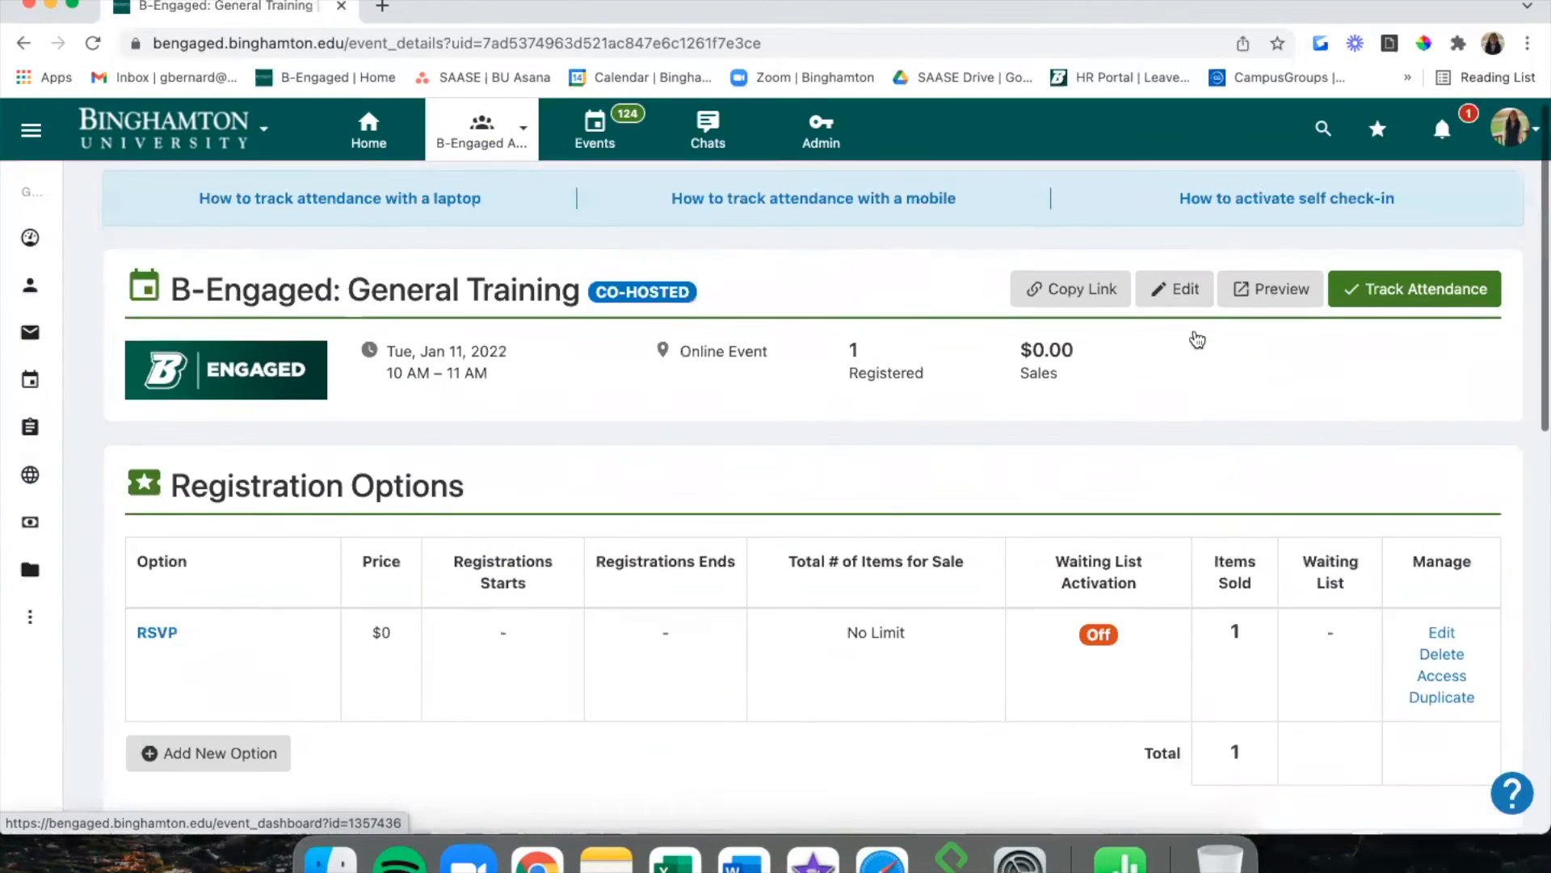
{"action": "left_click", "coordinate": [1406, 306]}
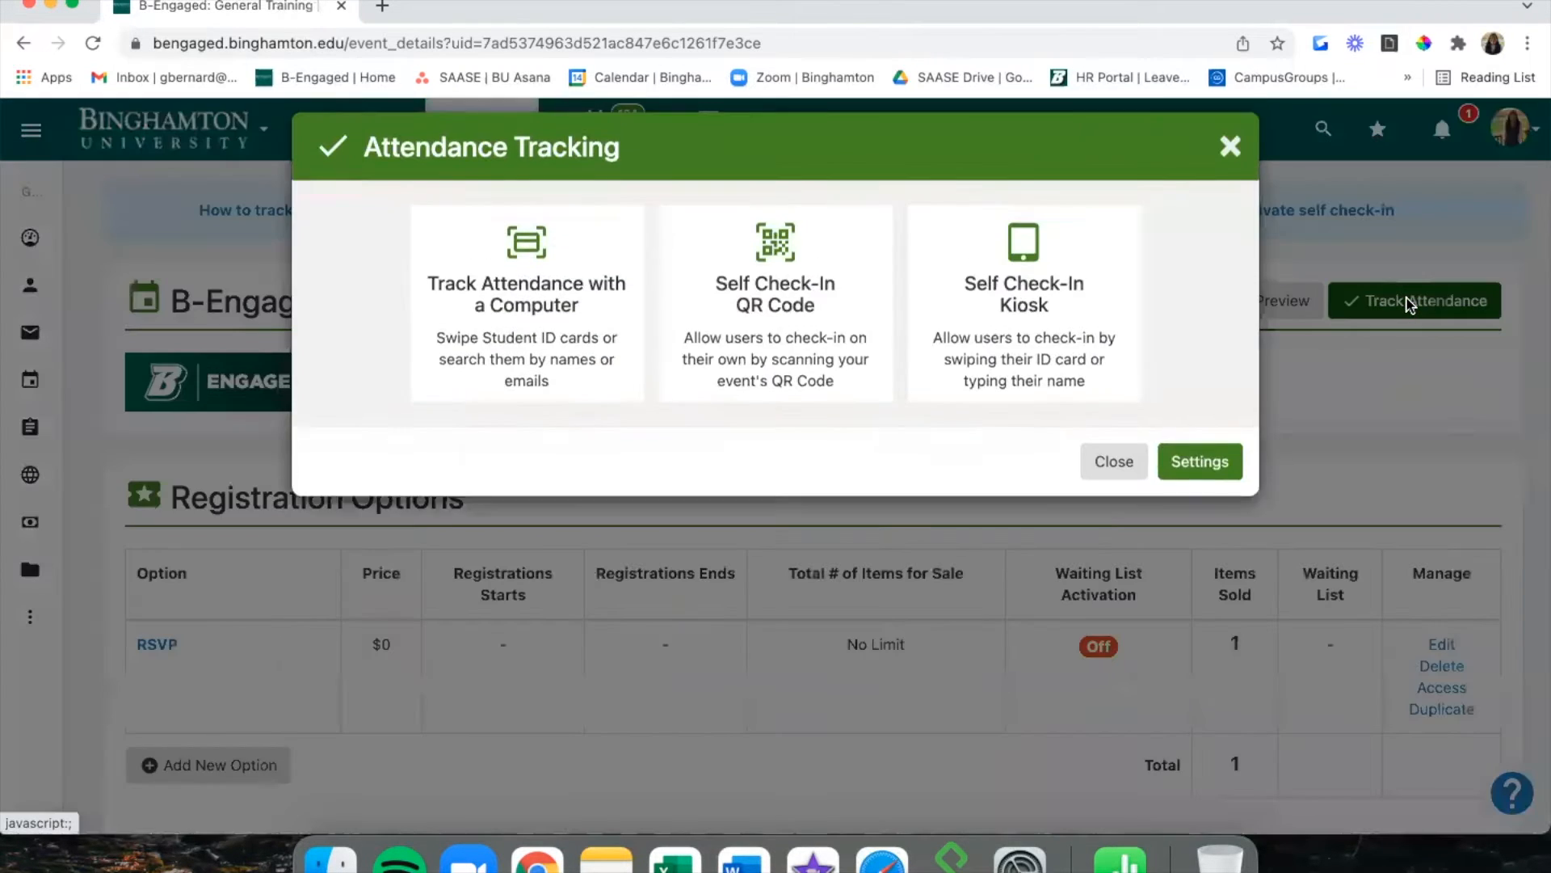
{"action": "left_click", "coordinate": [1369, 389]}
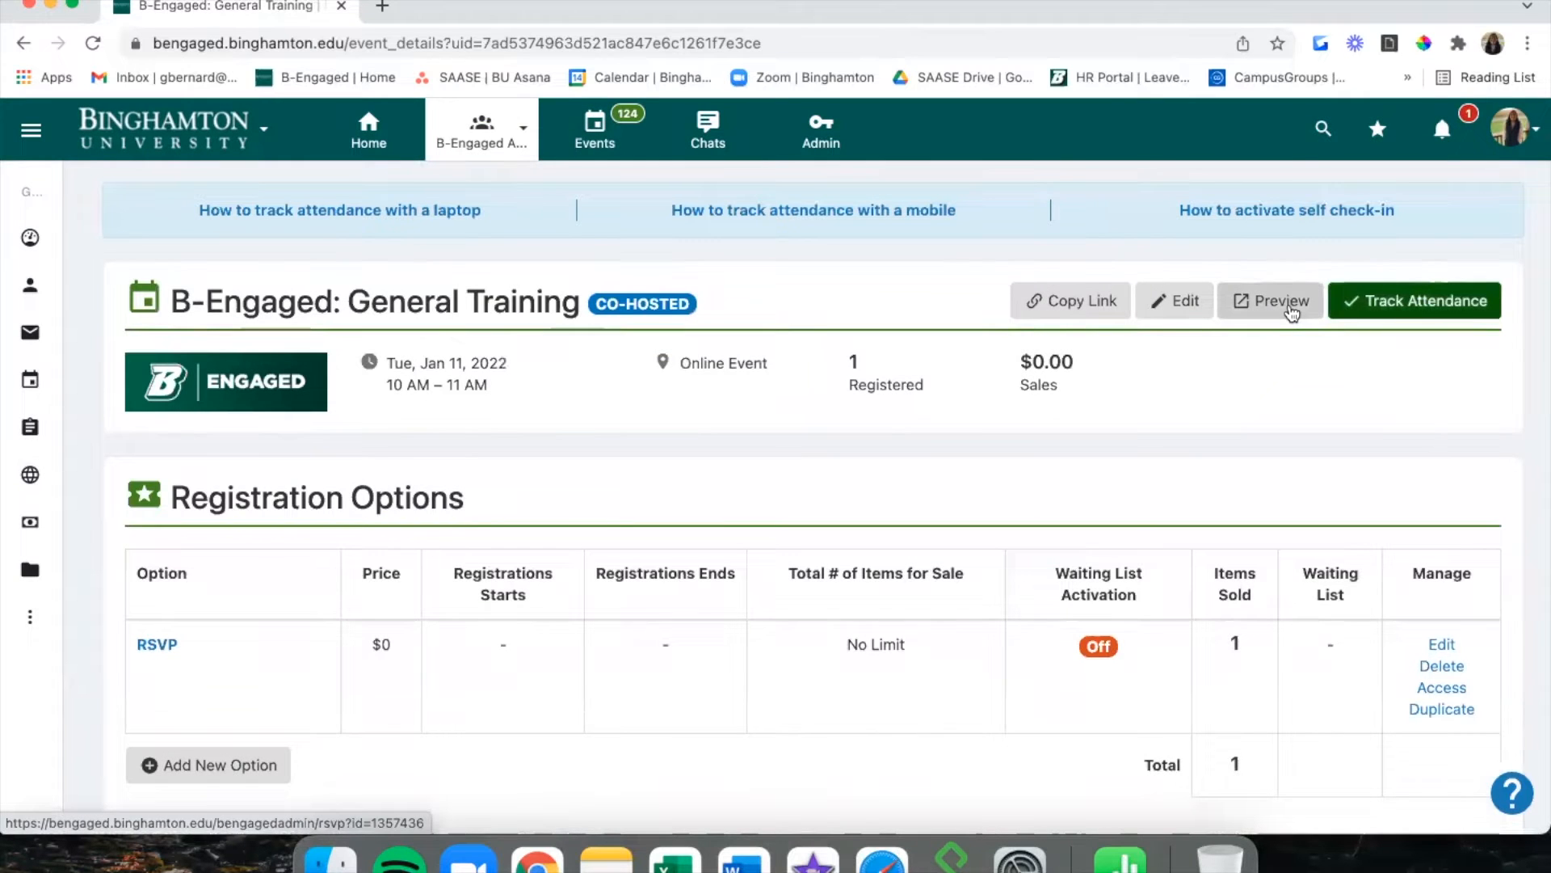
{"action": "left_click", "coordinate": [1289, 308]}
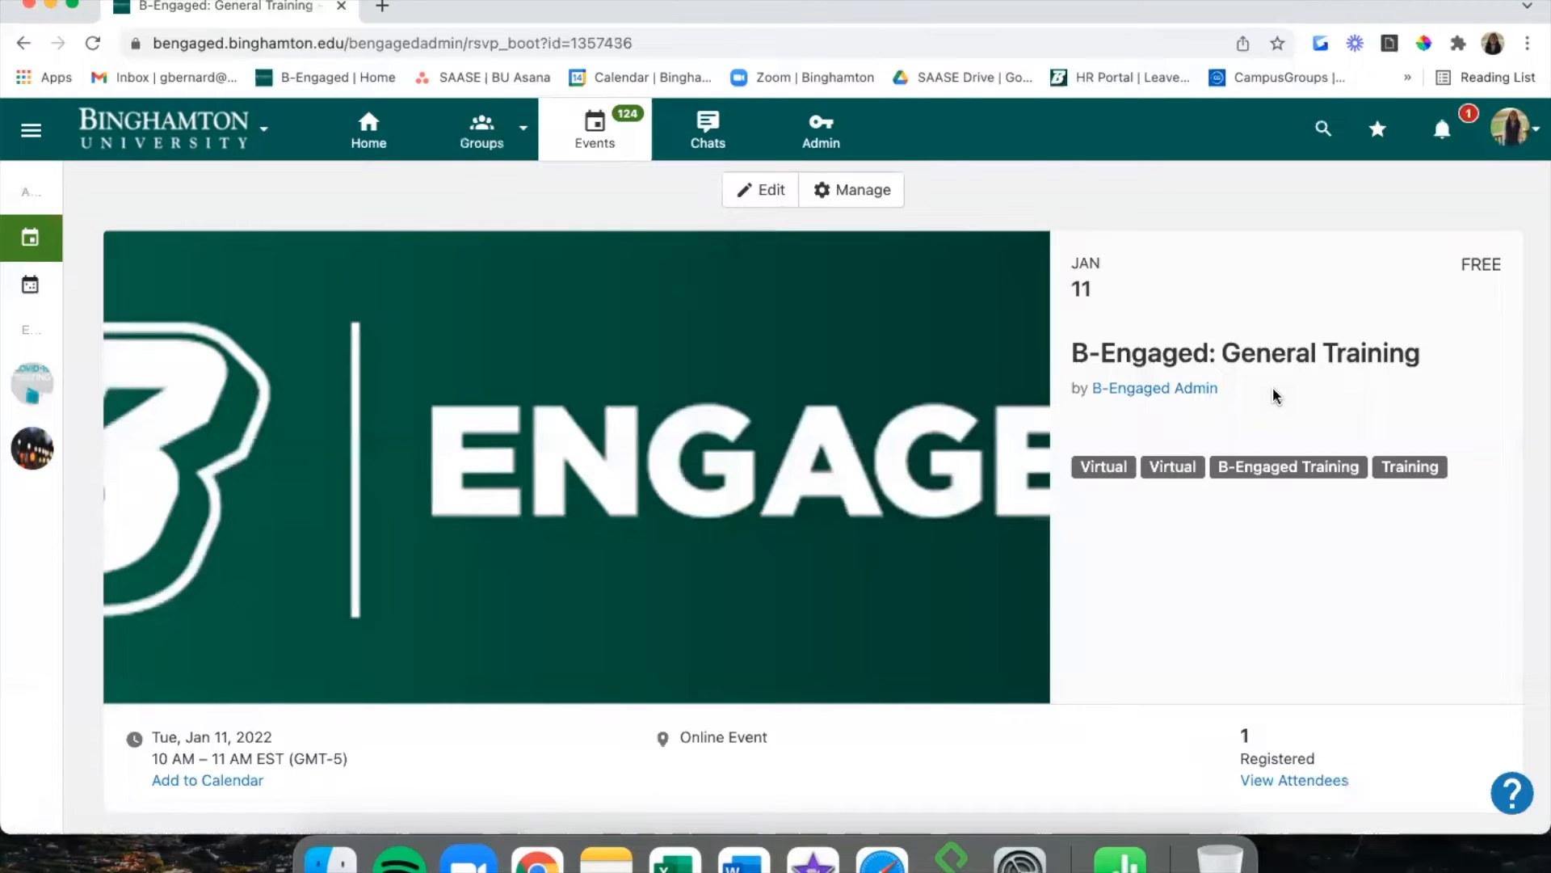
{"action": "left_click", "coordinate": [876, 191]}
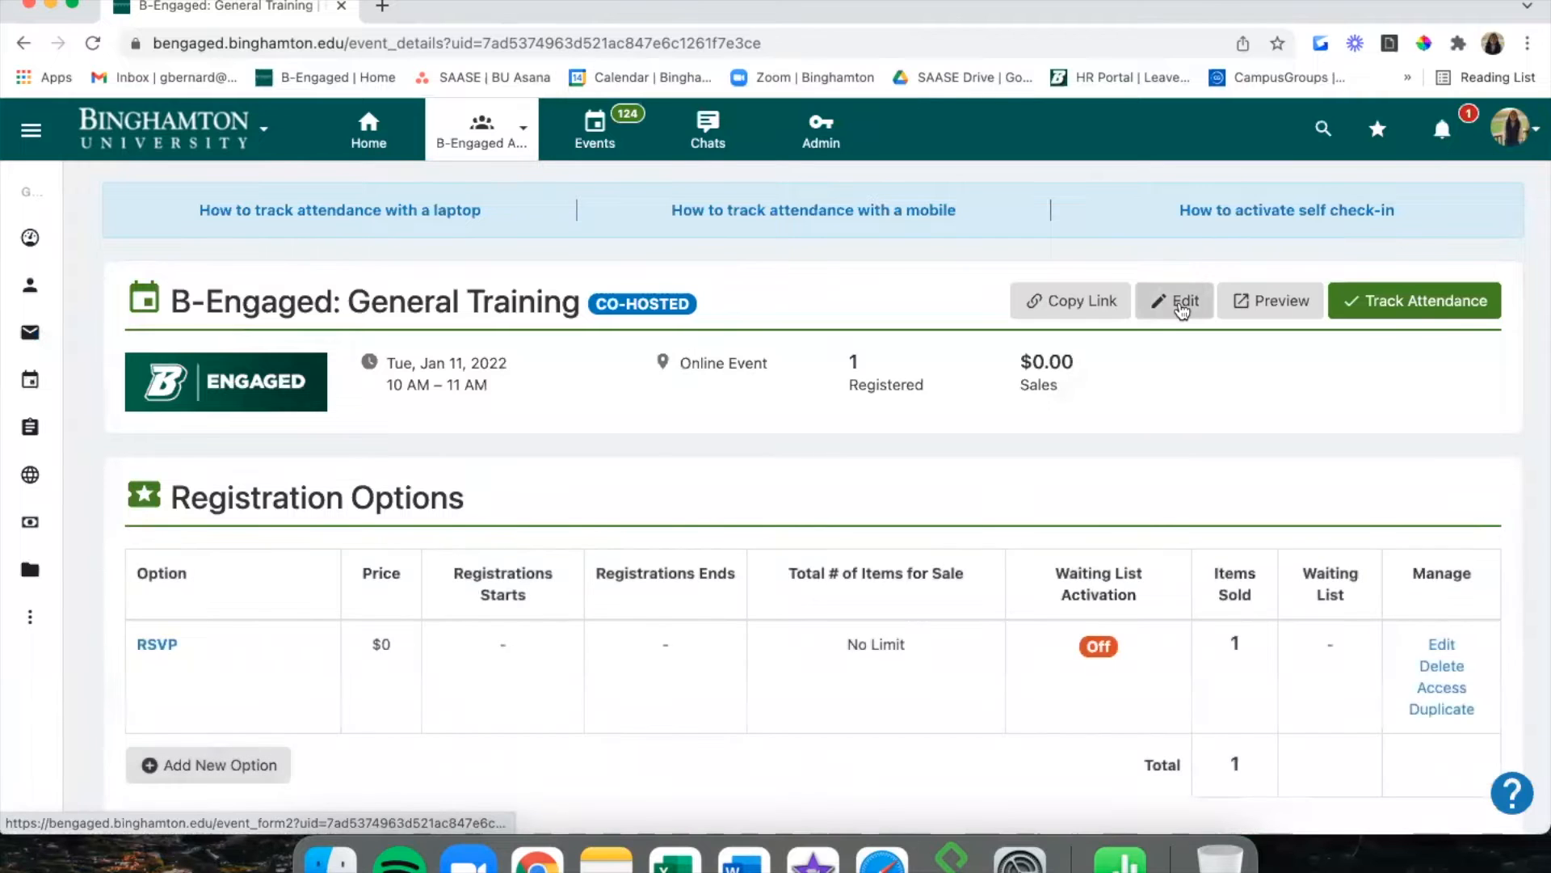
{"action": "left_click", "coordinate": [1182, 307]}
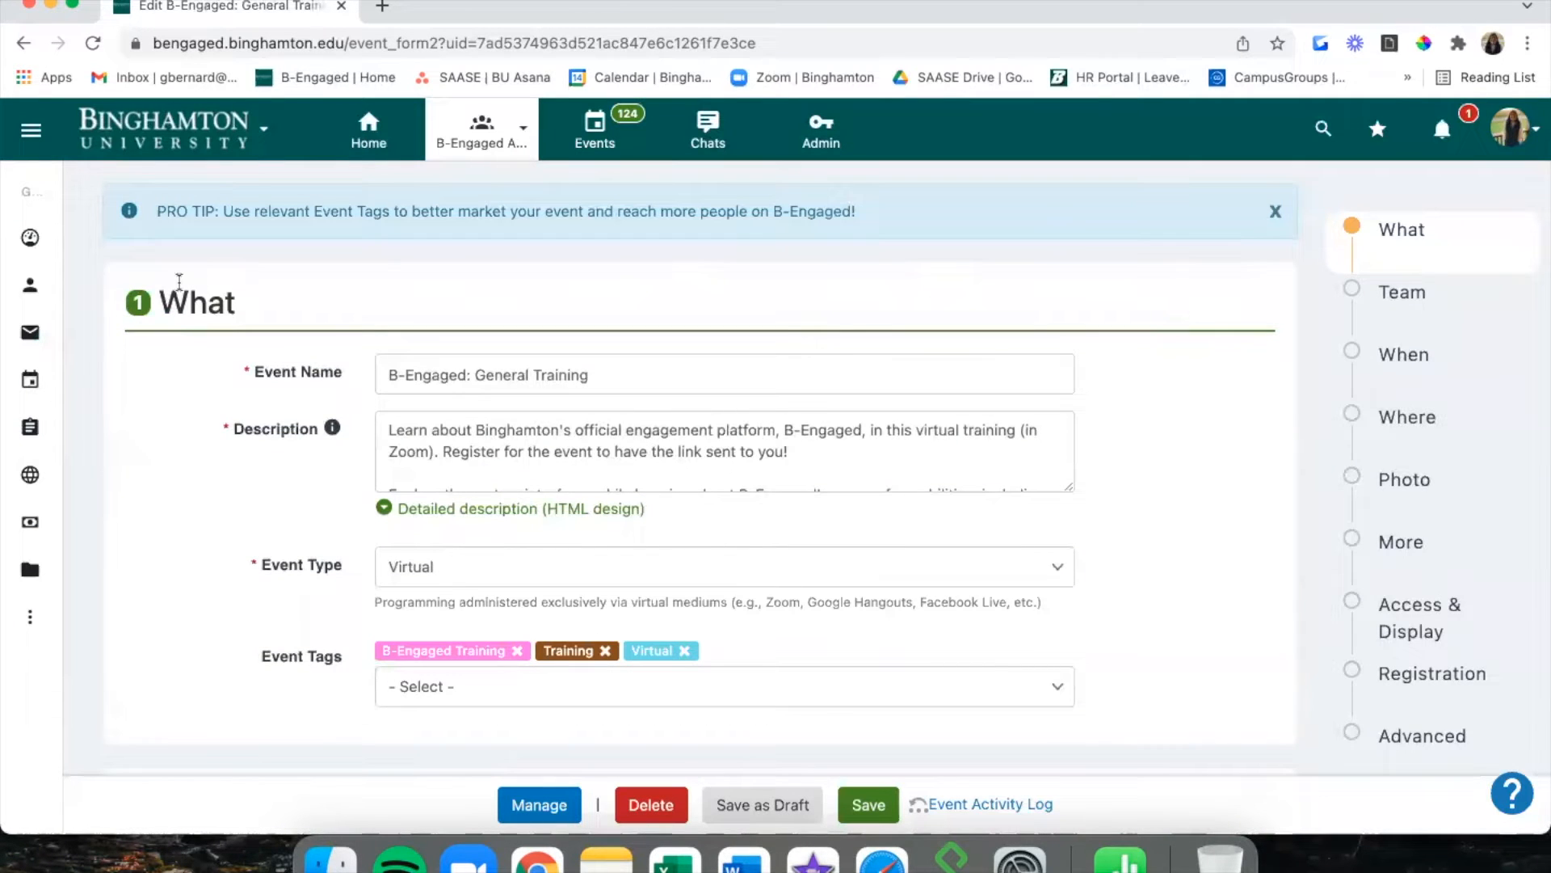
{"action": "mouse_move", "coordinate": [40, 332]}
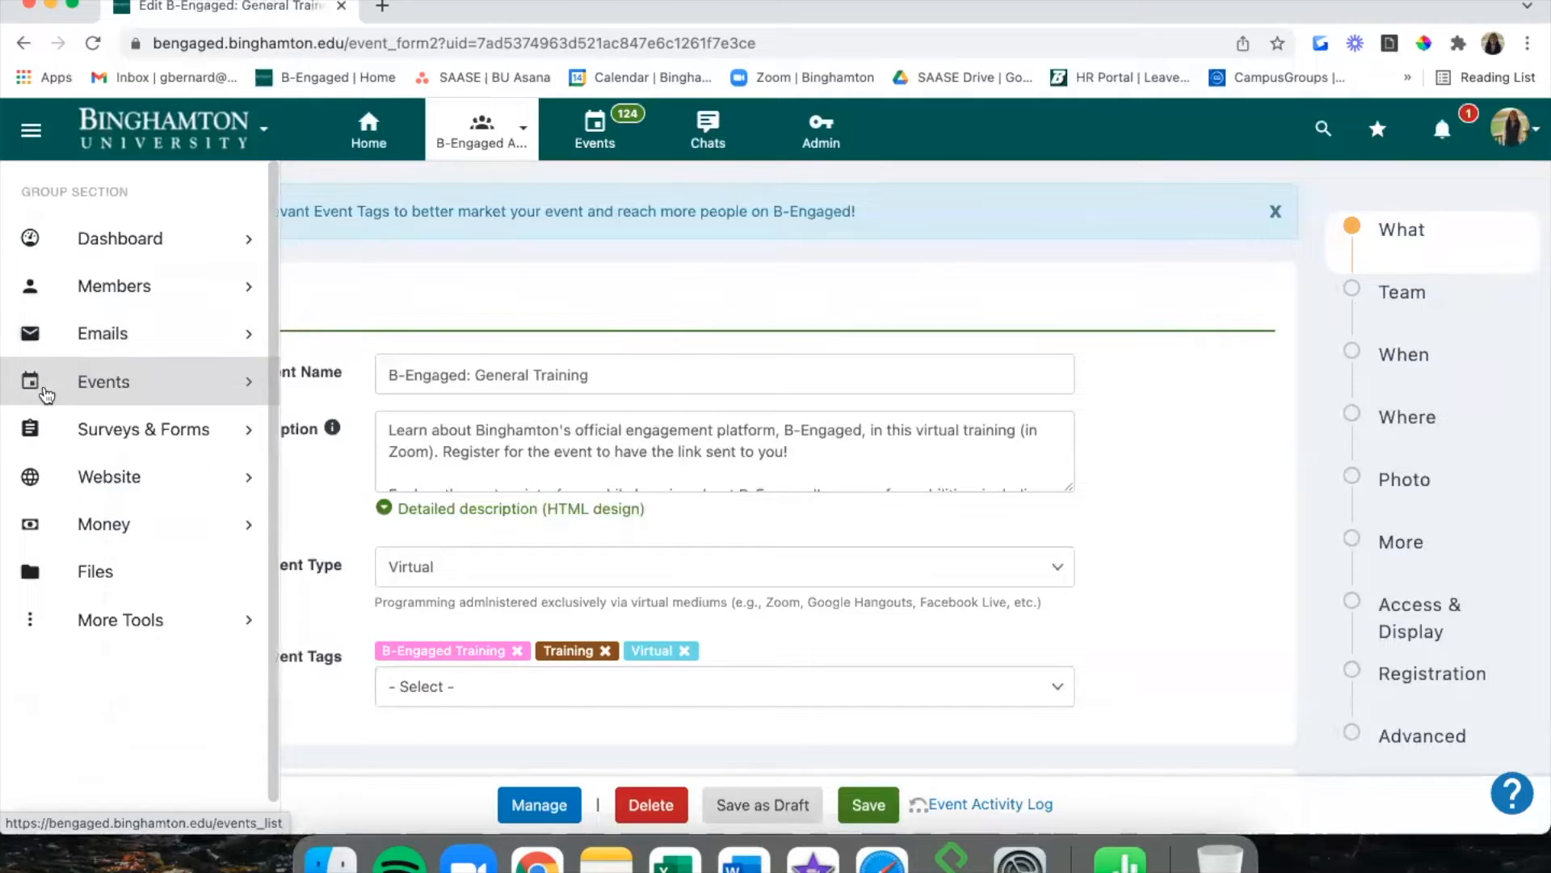
{"action": "left_click", "coordinate": [81, 381]}
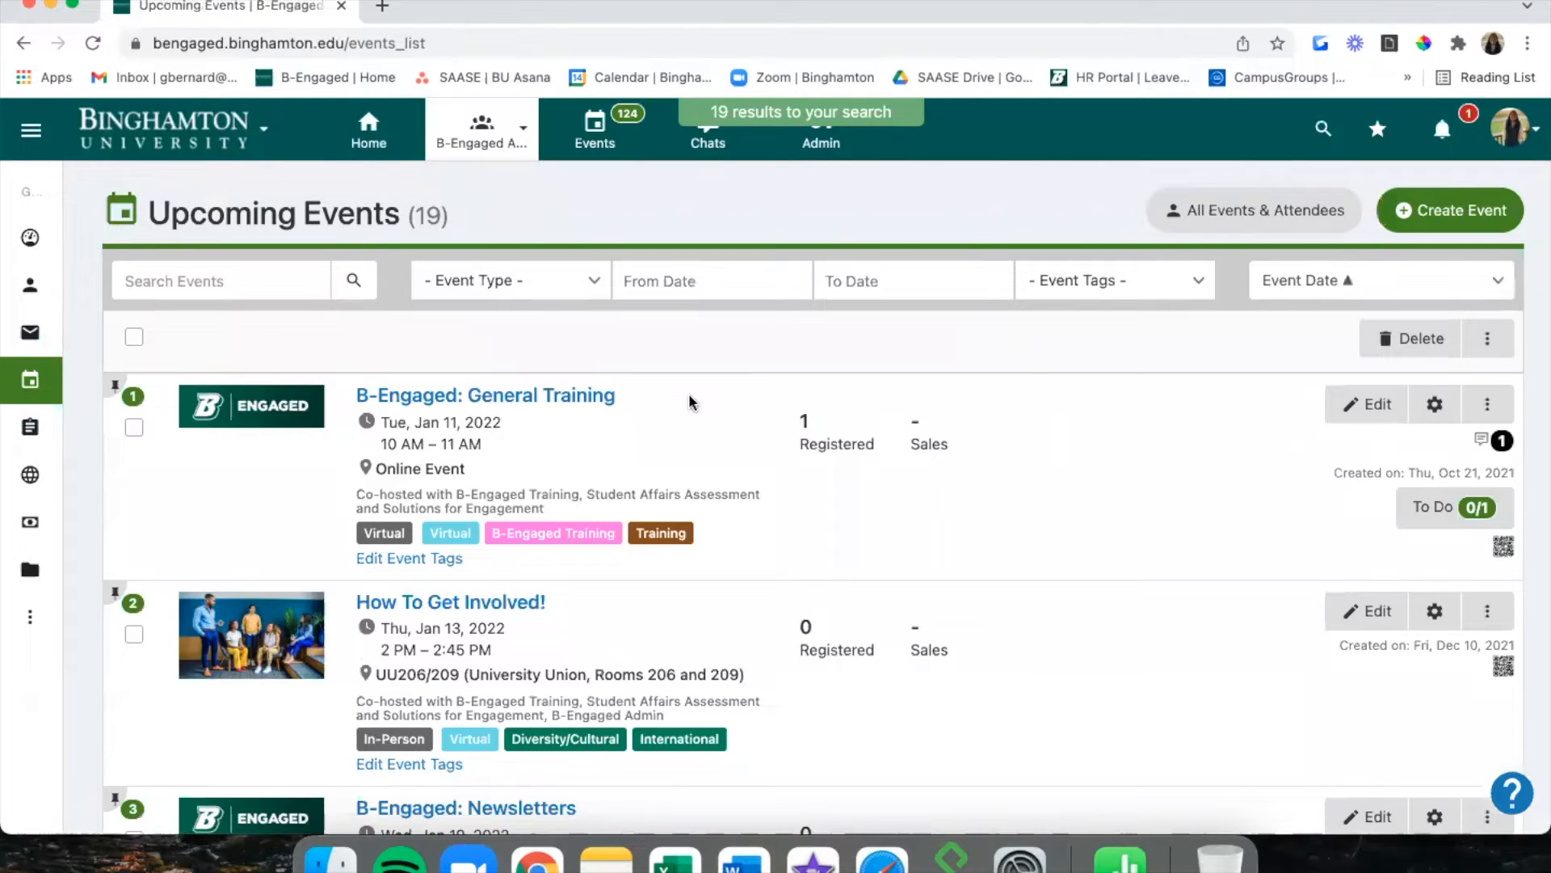
{"action": "left_click", "coordinate": [602, 398]}
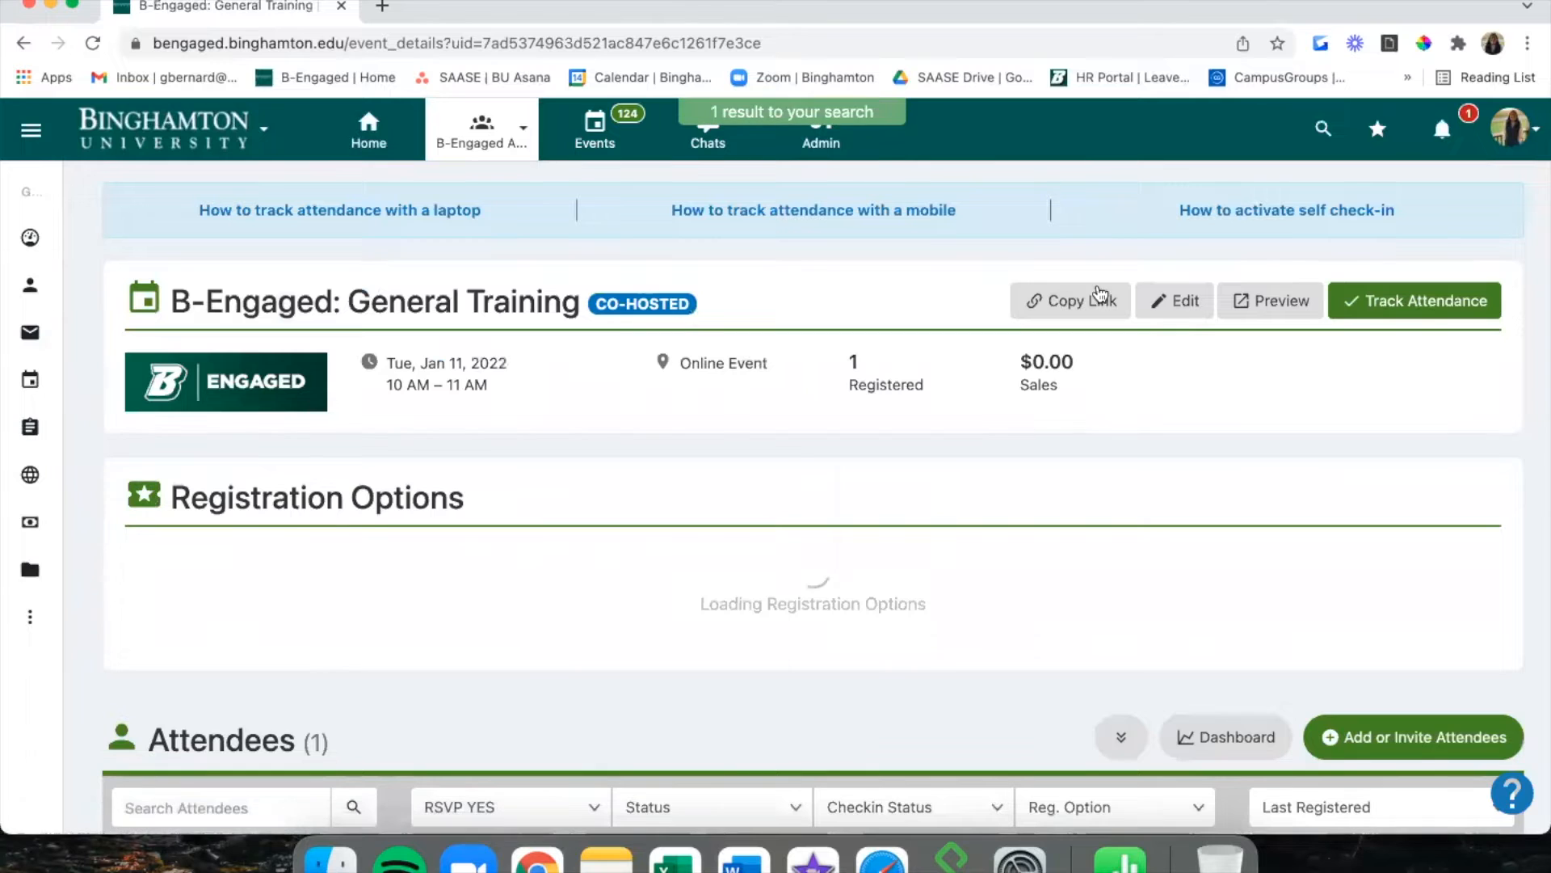
{"action": "left_click", "coordinate": [1087, 301]}
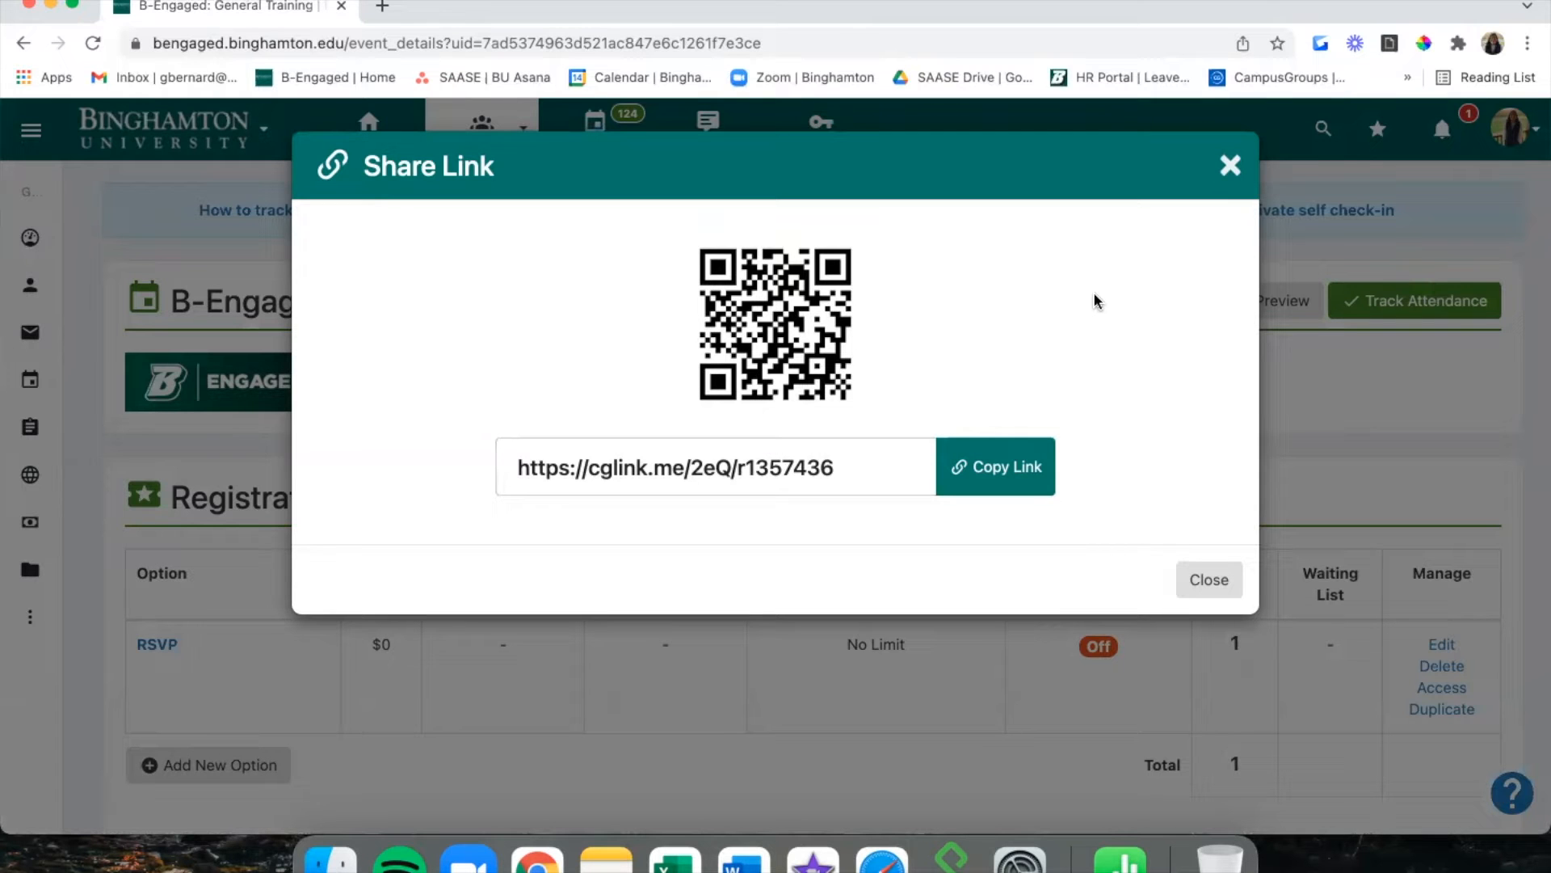
{"action": "left_click", "coordinate": [1232, 165]}
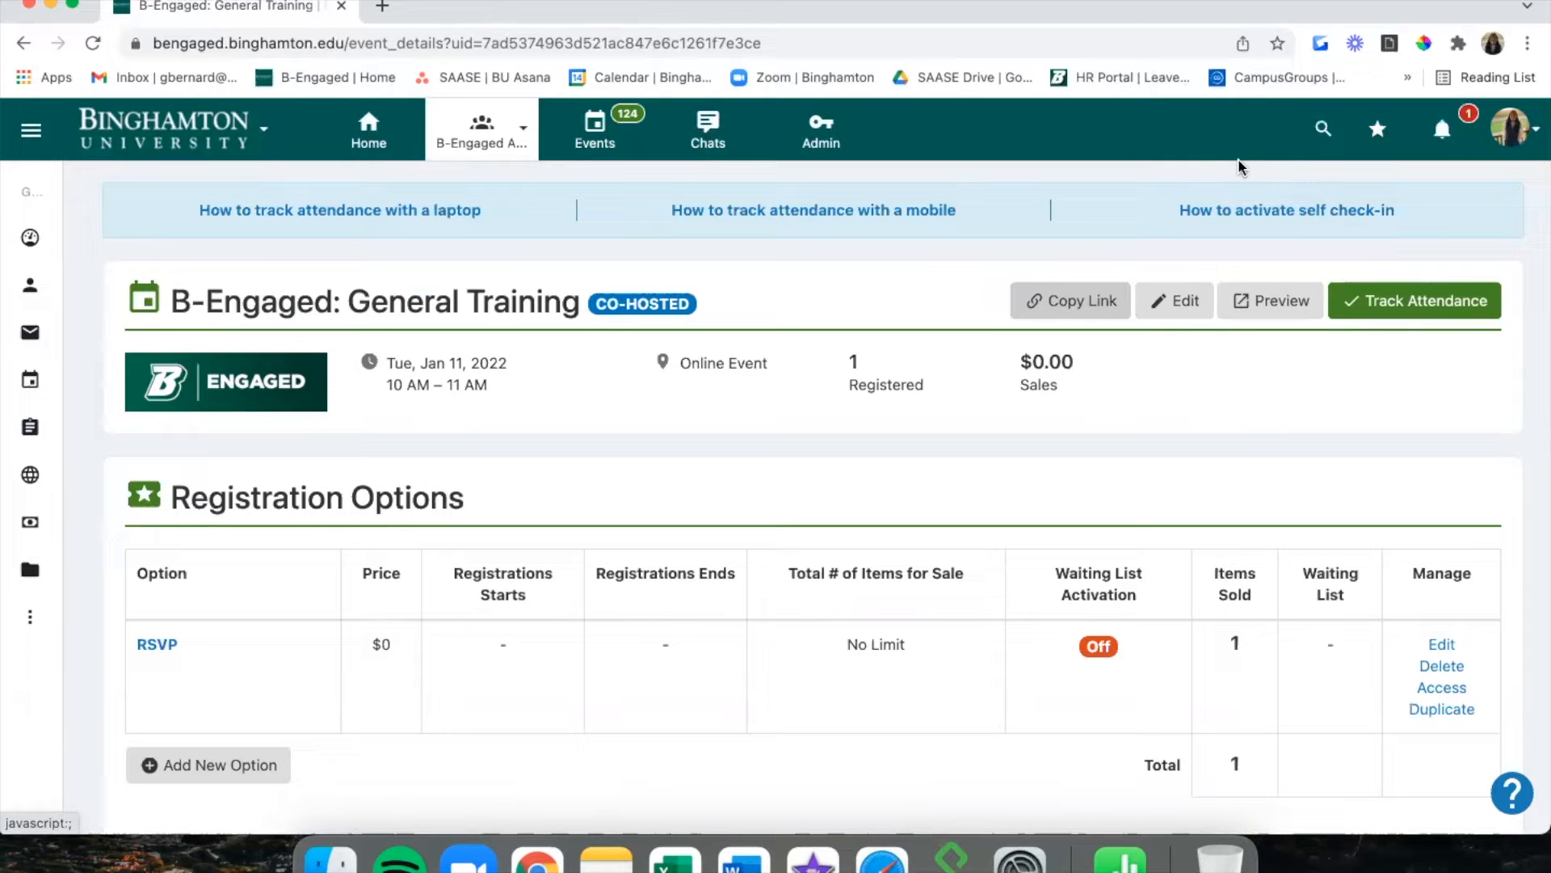
Edit General Training and open its RSVP registration option for editing.
{"action": "left_click", "coordinate": [1174, 311]}
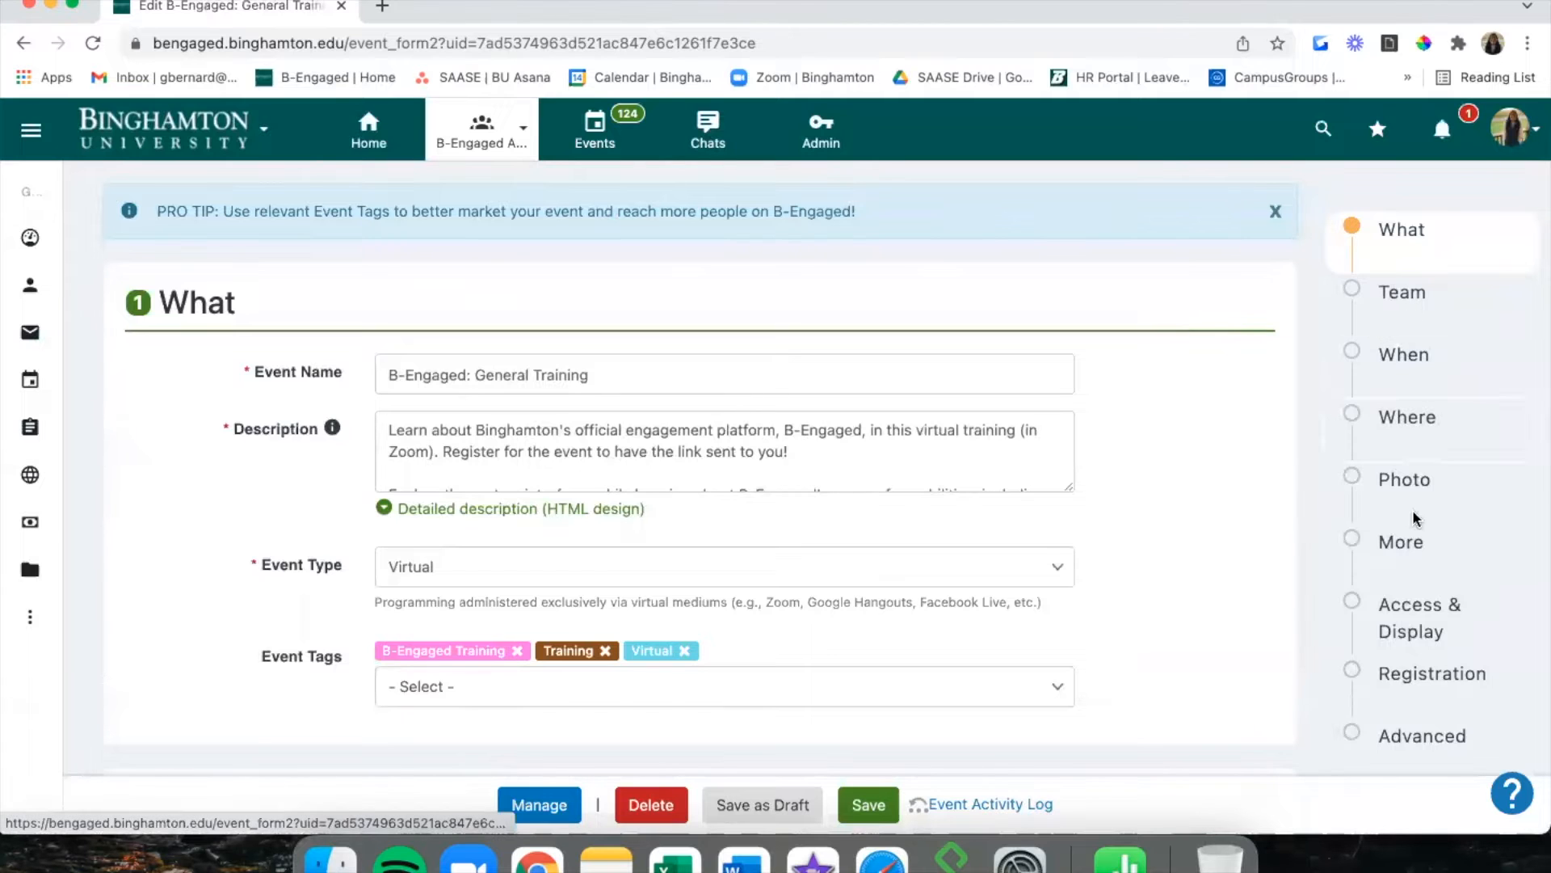
{"action": "left_click", "coordinate": [1414, 679]}
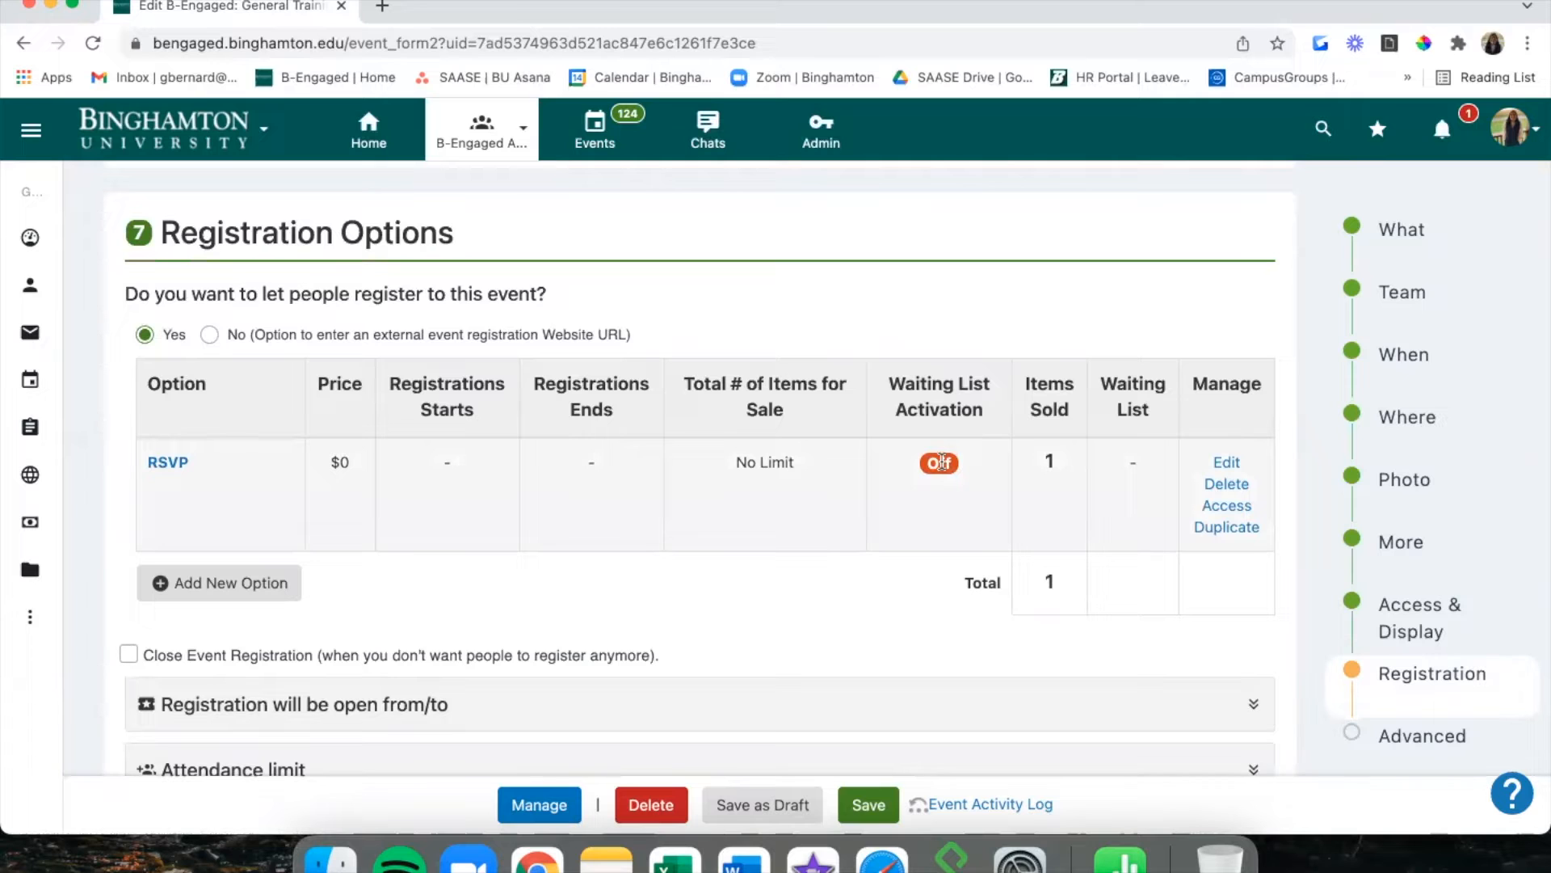
{"action": "left_click", "coordinate": [1233, 466]}
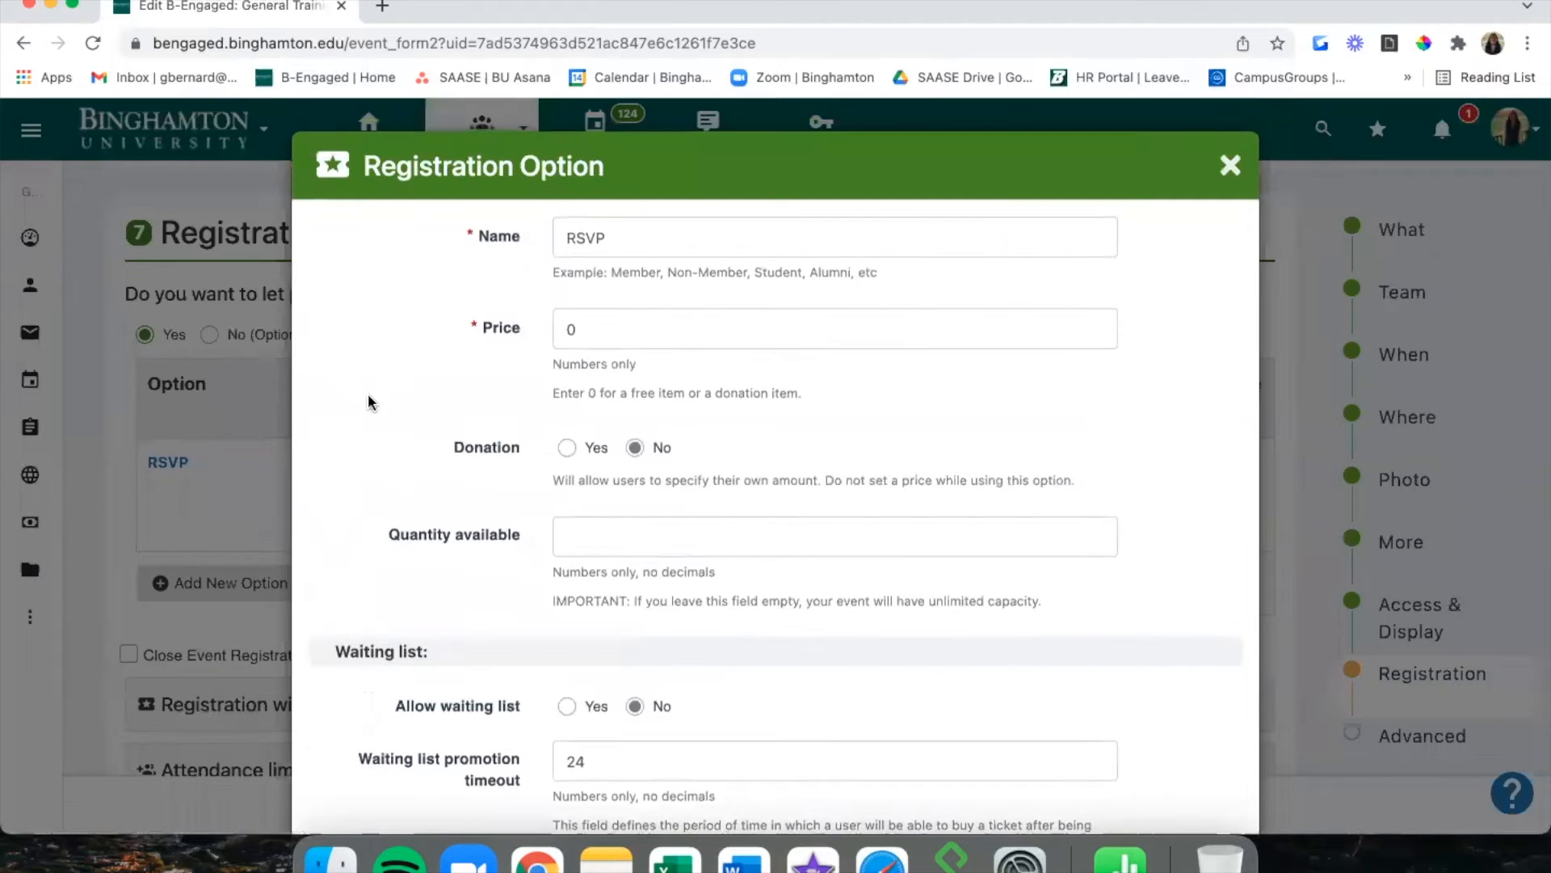
Set Allow waiting list to Yes on the RSVP option and save it.
{"action": "scroll", "coordinate": [367, 401], "scroll_direction": "down", "scroll_amount": 5}
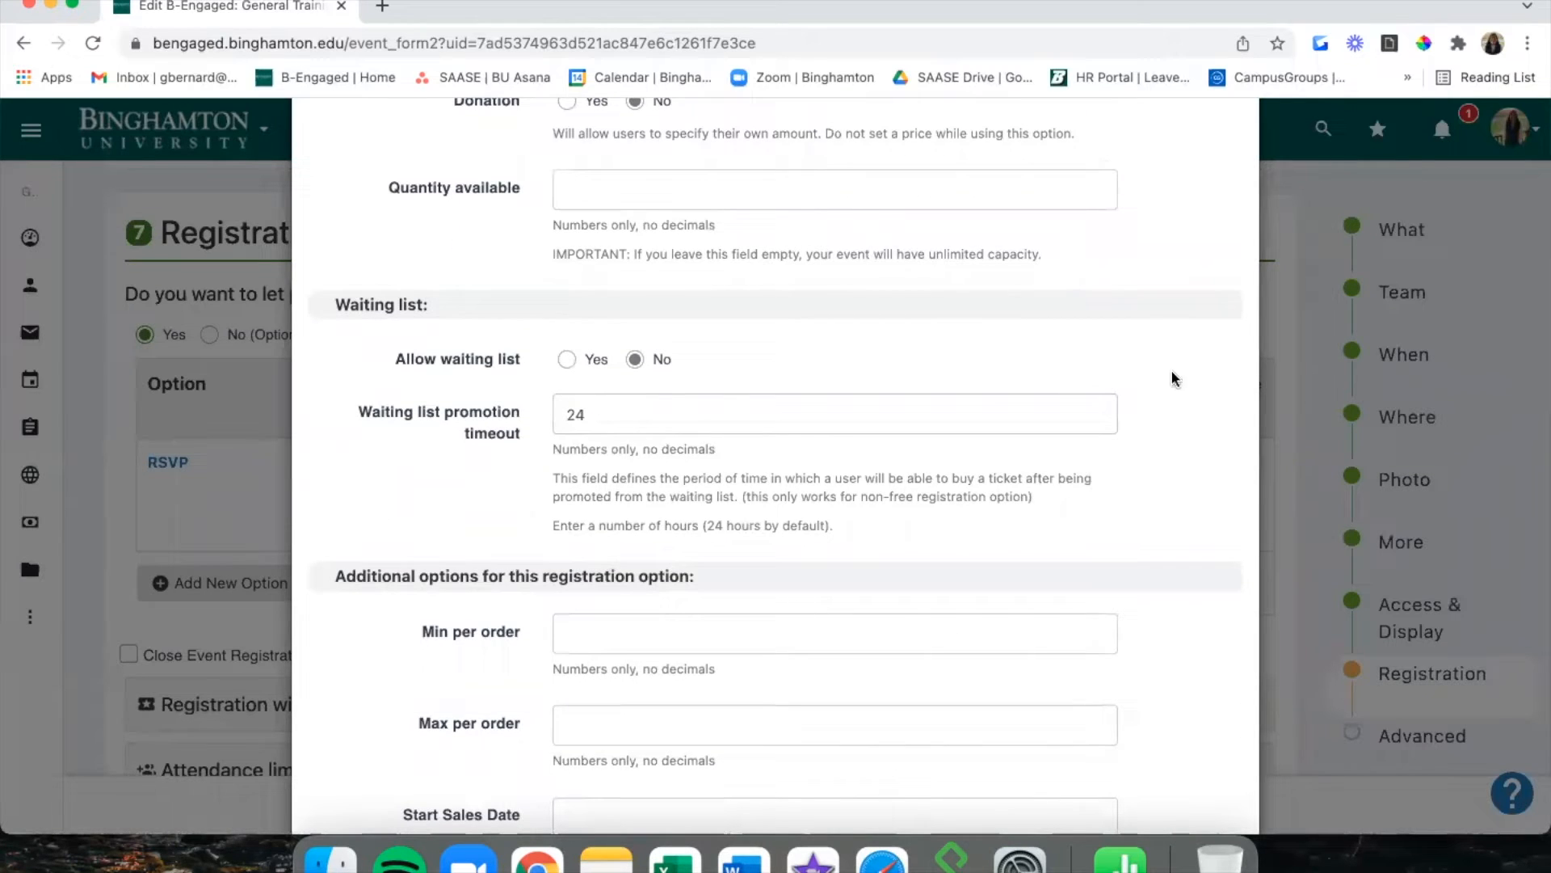
{"action": "left_click", "coordinate": [567, 360]}
{"action": "scroll", "coordinate": [664, 419], "scroll_direction": "up", "scroll_amount": 5}
{"action": "scroll", "coordinate": [664, 420], "scroll_direction": "down", "scroll_amount": 5}
{"action": "scroll", "coordinate": [664, 420], "scroll_direction": "down", "scroll_amount": 5}
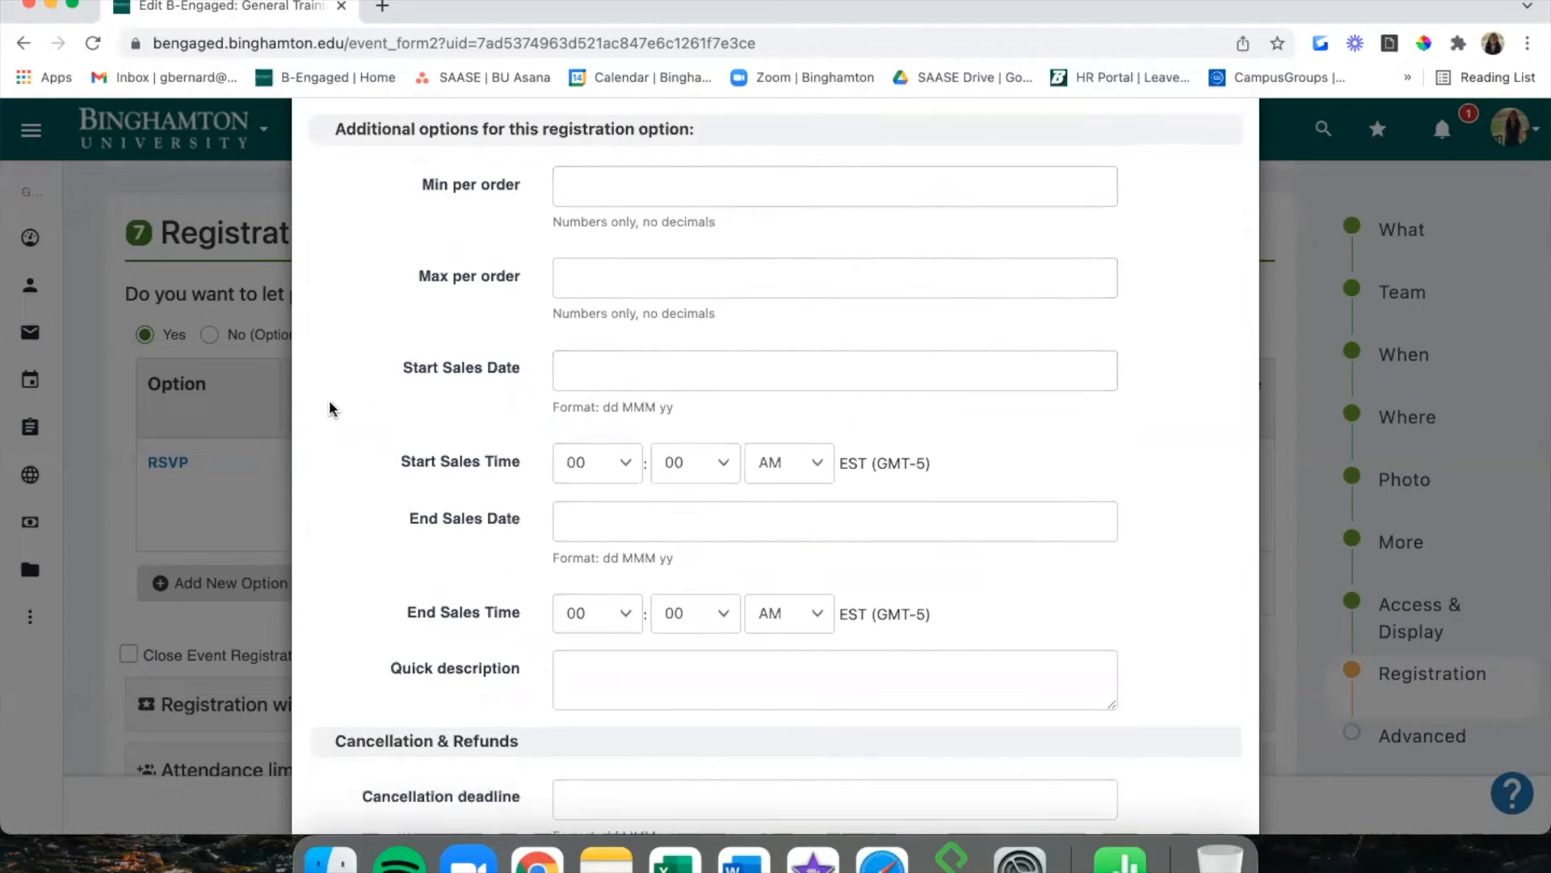
{"action": "scroll", "coordinate": [505, 380], "scroll_direction": "up", "scroll_amount": 5}
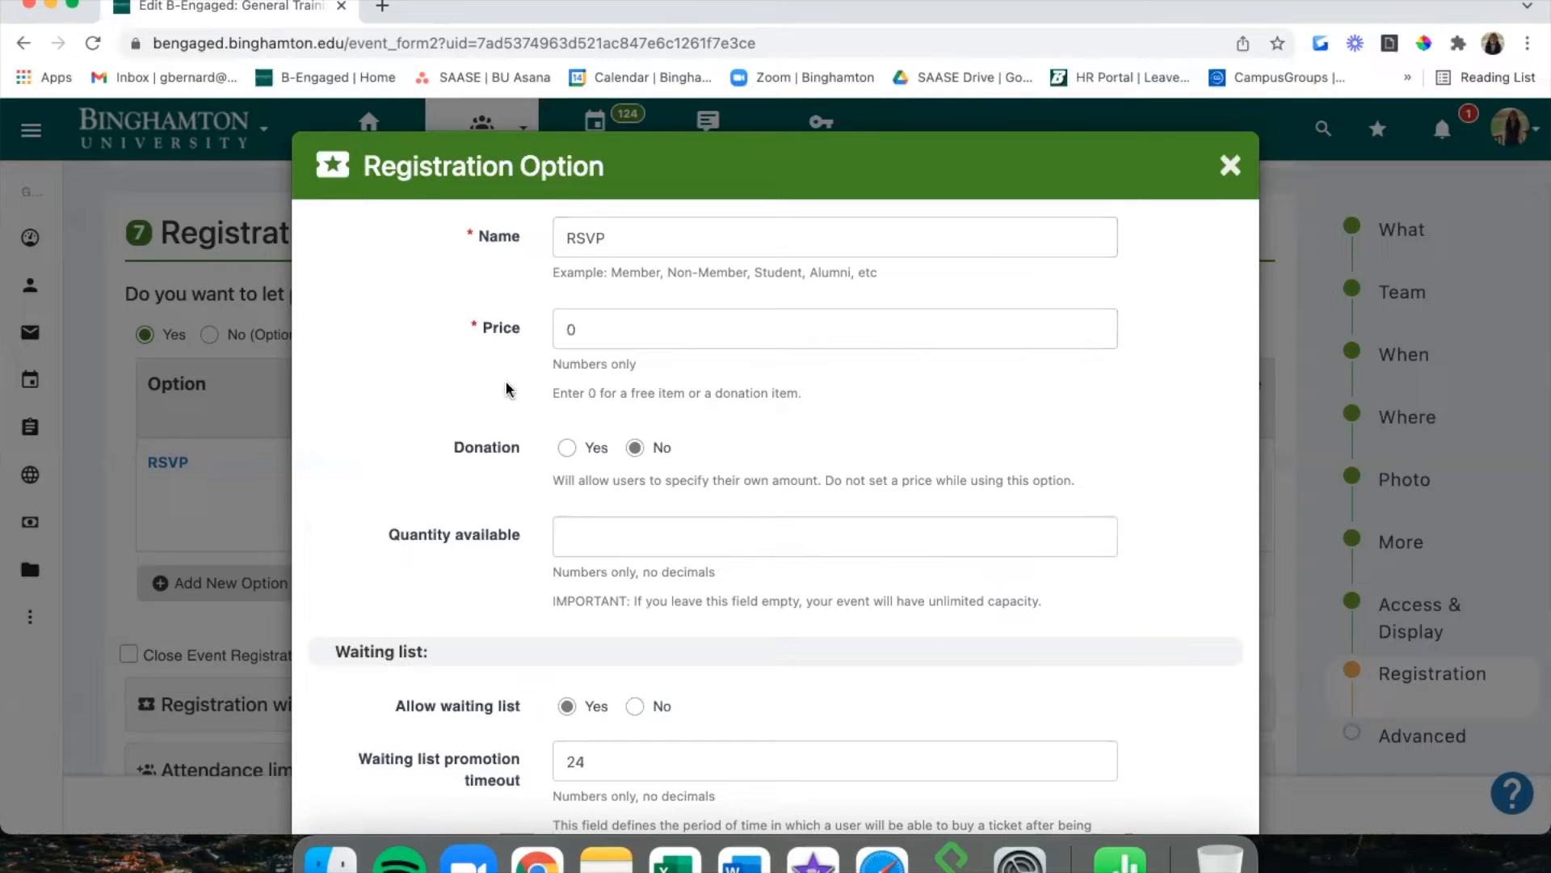
{"action": "scroll", "coordinate": [467, 617], "scroll_direction": "down", "scroll_amount": 3}
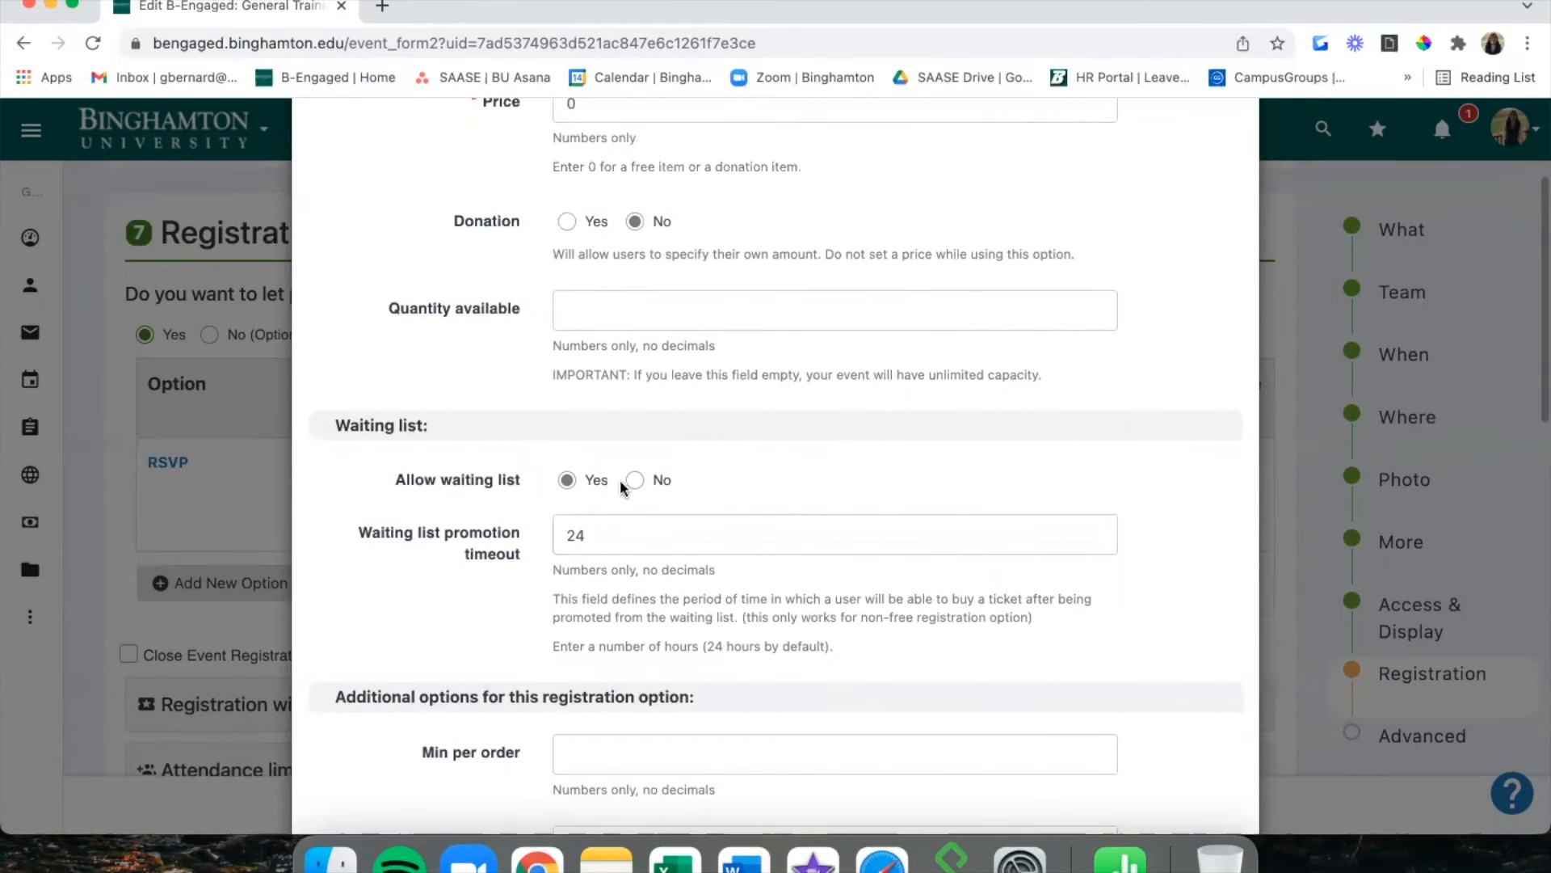
{"action": "scroll", "coordinate": [632, 534], "scroll_direction": "down", "scroll_amount": 1}
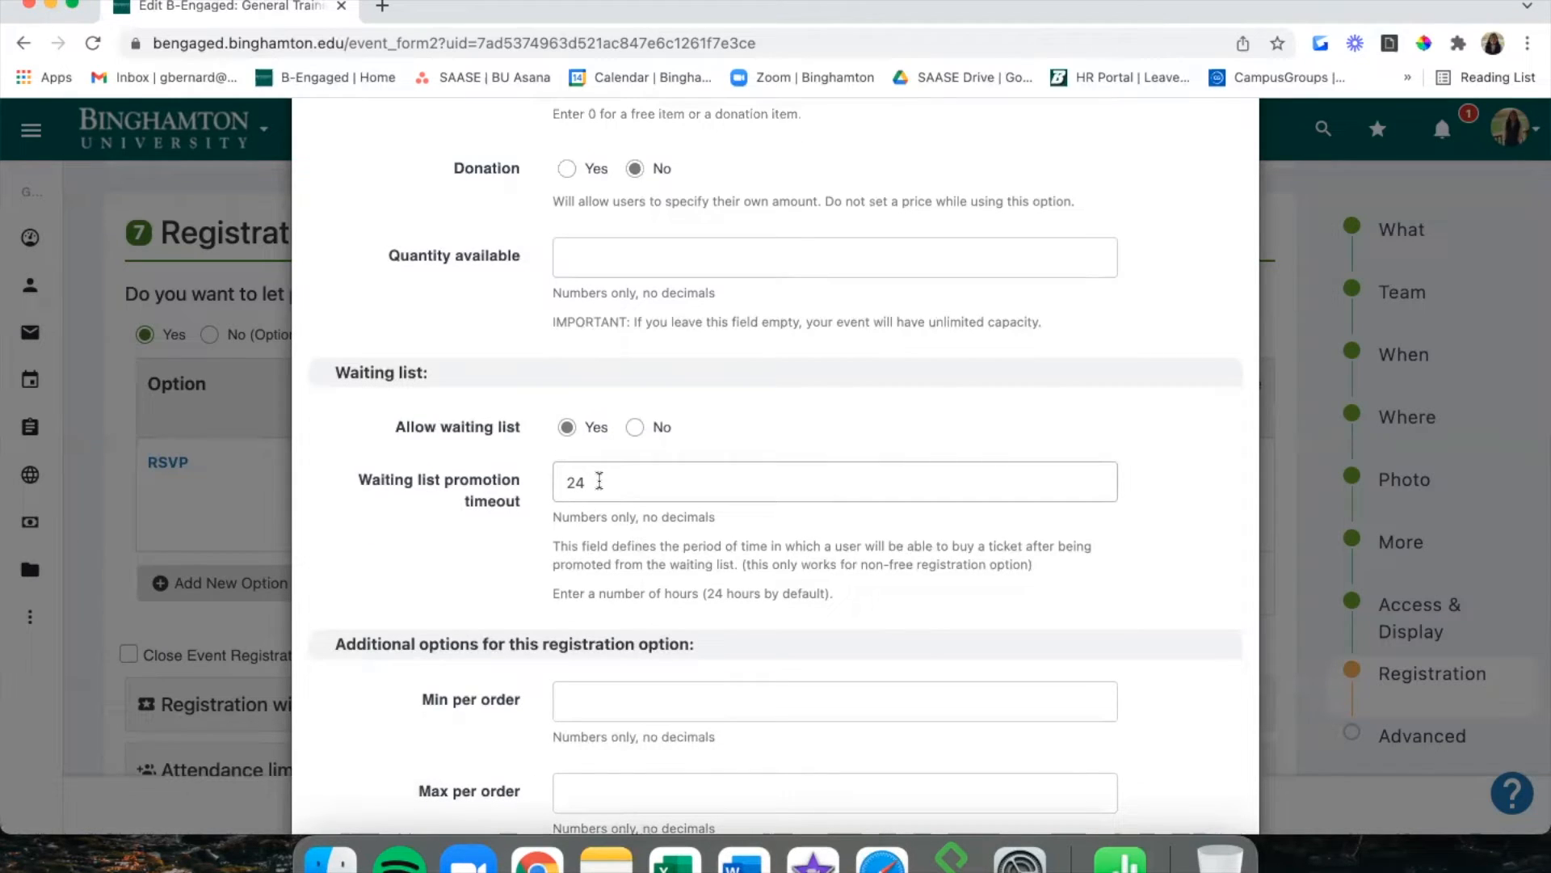
{"action": "scroll", "coordinate": [599, 480], "scroll_direction": "down", "scroll_amount": 15}
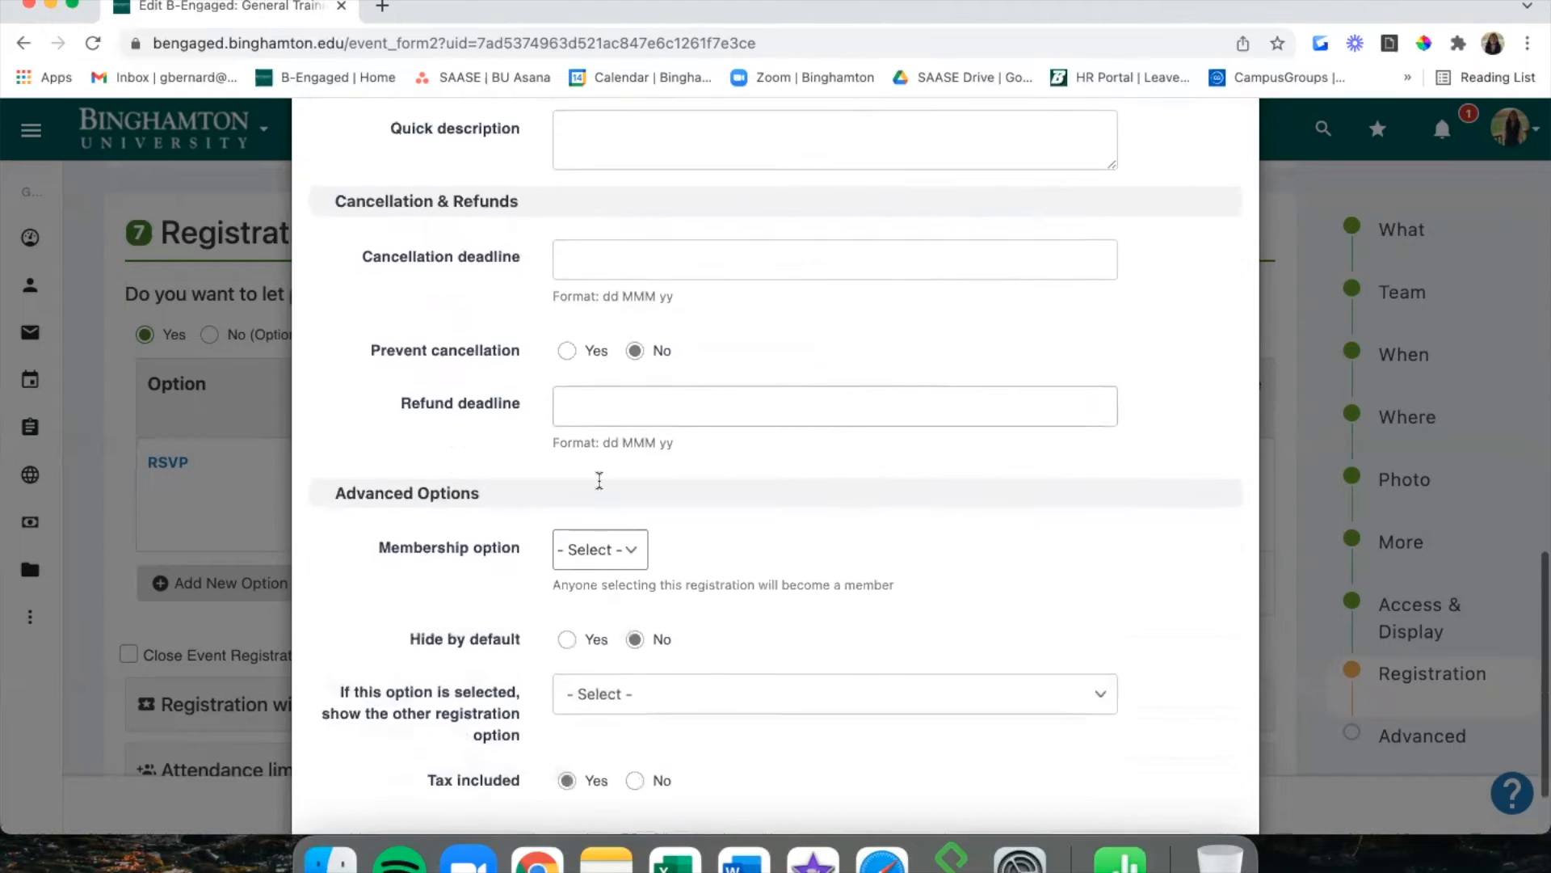
{"action": "left_click", "coordinate": [1212, 765]}
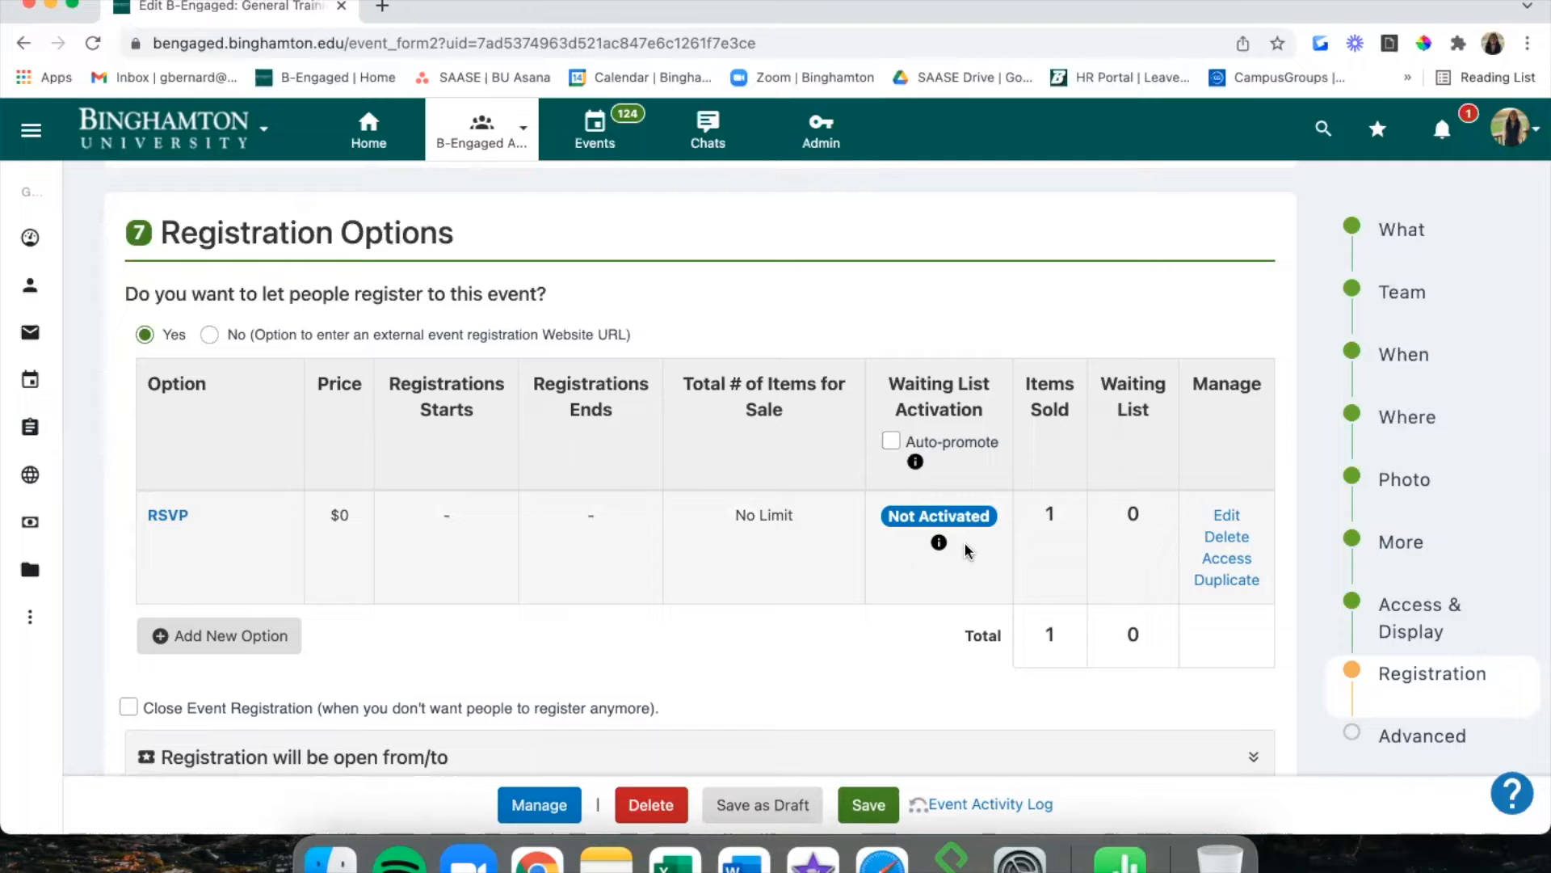
Tick Auto-promote under Waiting List Activation for the RSVP option.
{"action": "left_click", "coordinate": [894, 442]}
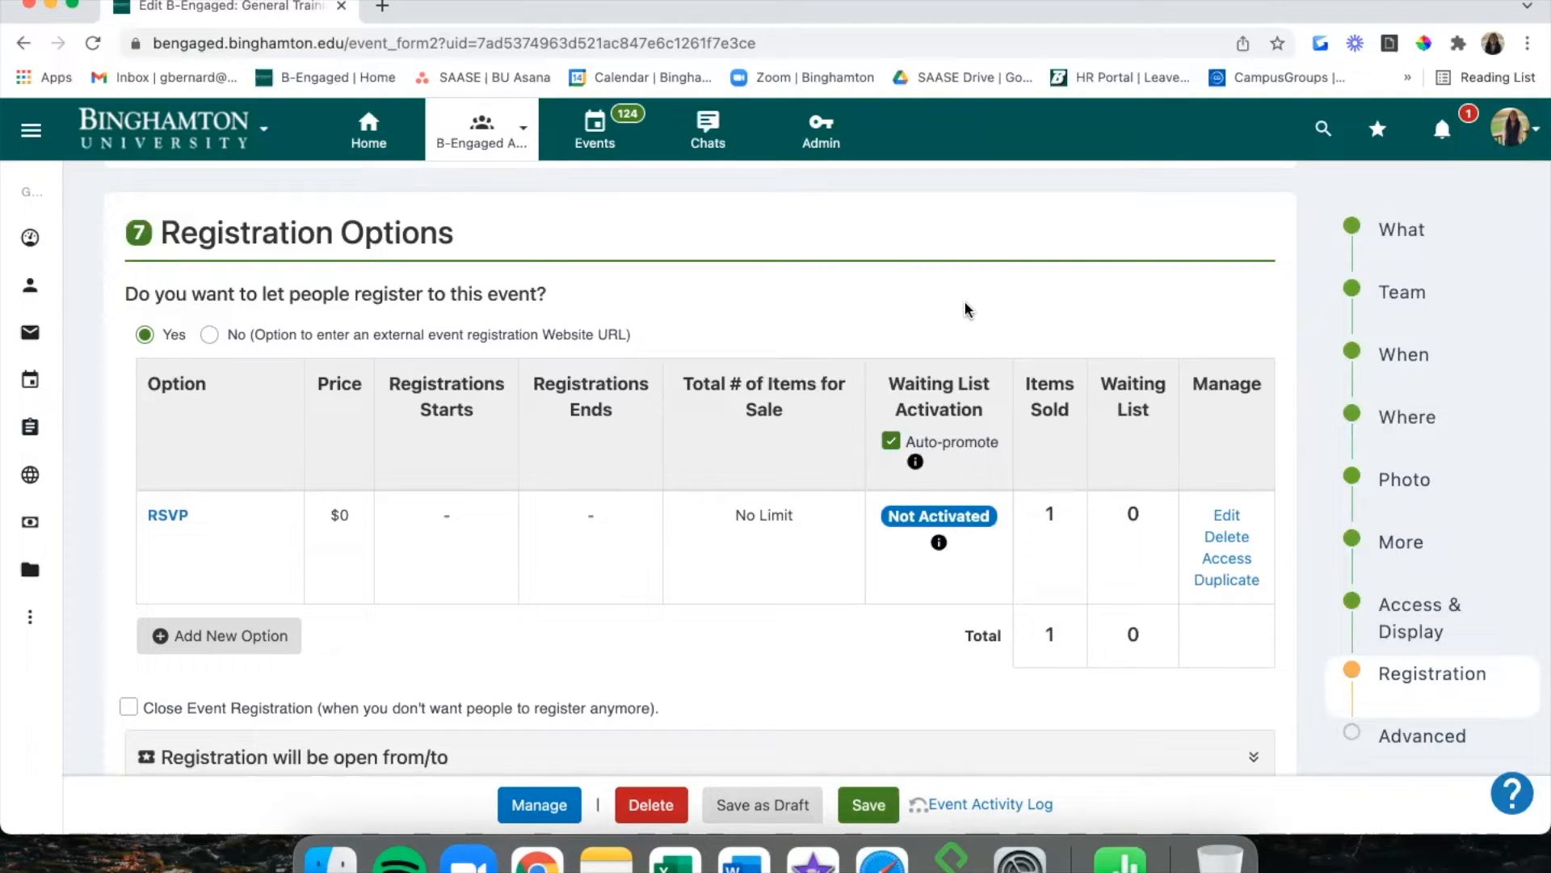
{"action": "scroll", "coordinate": [966, 310], "scroll_direction": "down", "scroll_amount": 3}
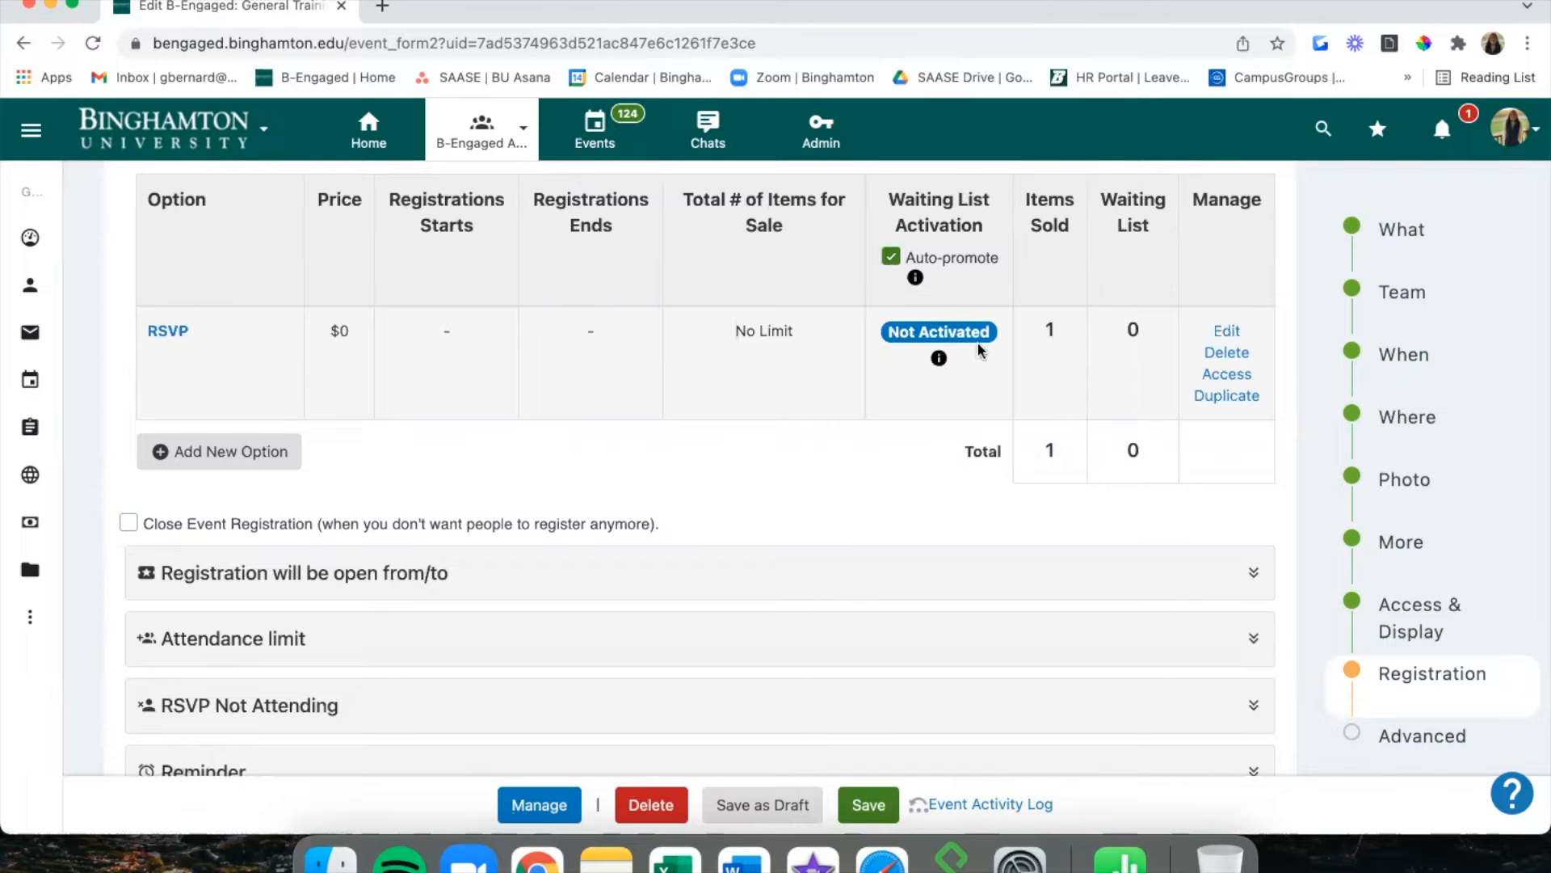
{"action": "scroll", "coordinate": [877, 452], "scroll_direction": "down", "scroll_amount": 3}
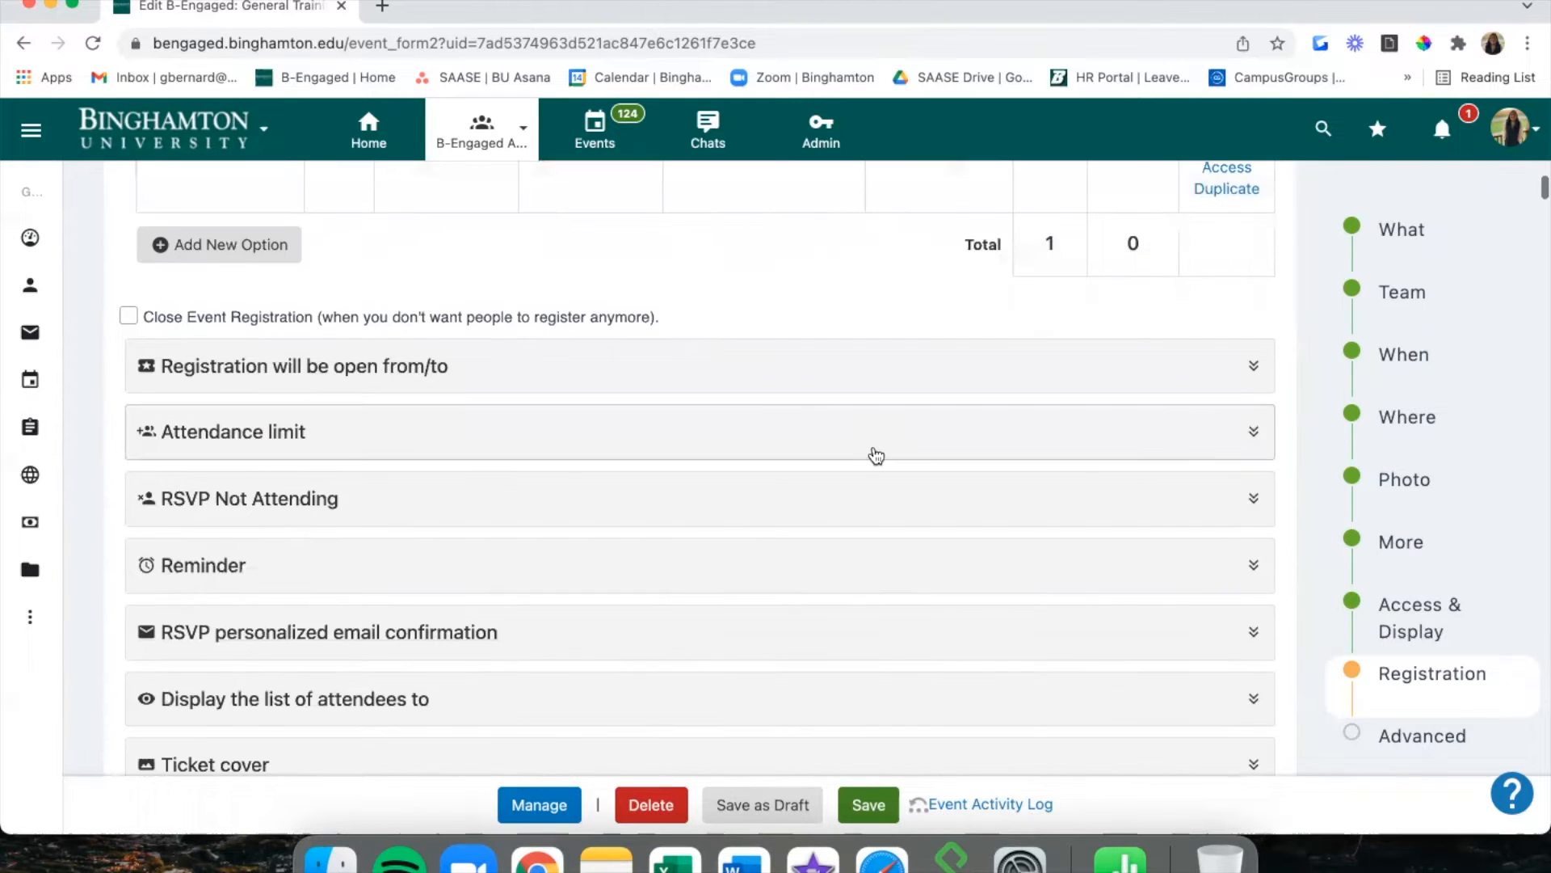
Set General Training's attendance limit to 500 with a tickets limit of 1.
{"action": "left_click", "coordinate": [514, 432]}
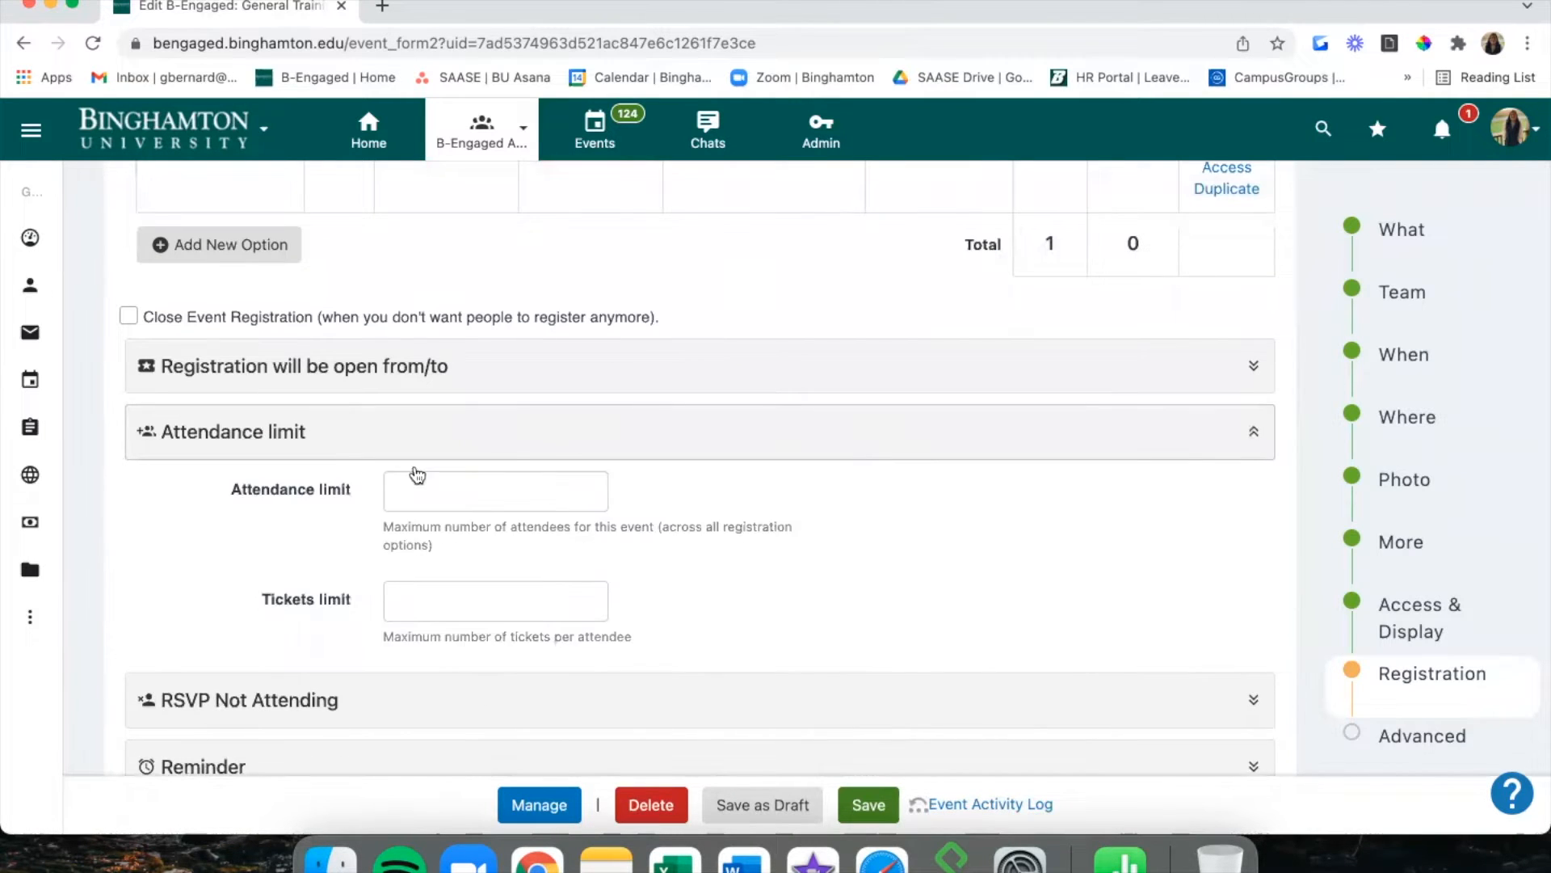
{"action": "left_click", "coordinate": [436, 488]}
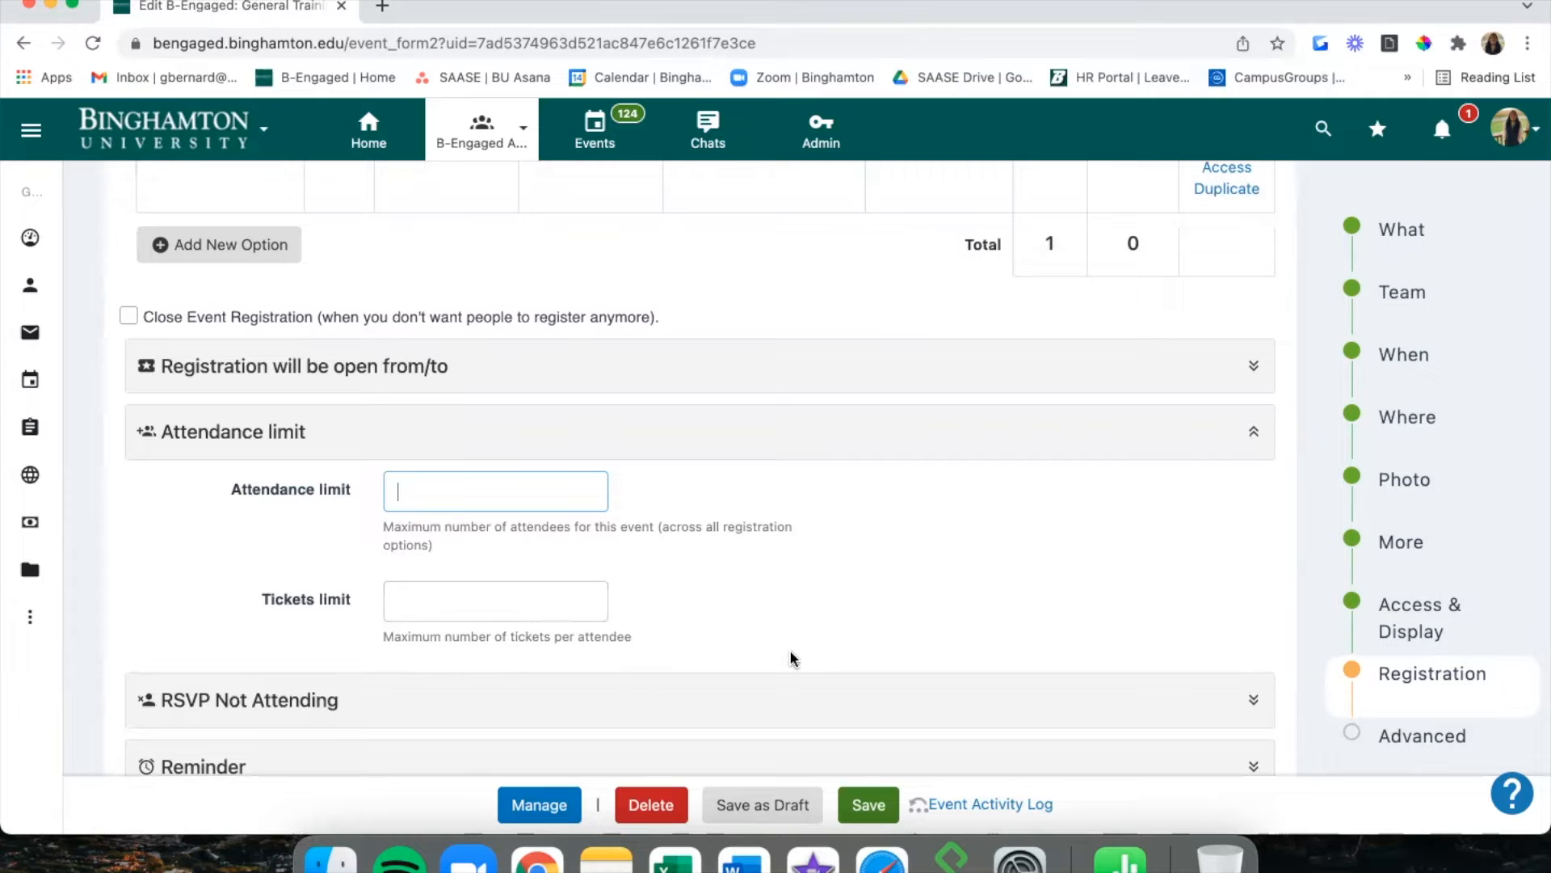
{"action": "type", "text": "500"}
{"action": "left_click", "coordinate": [560, 604]}
{"action": "type", "text": "1"}
{"action": "double_click", "coordinate": [507, 500]}
{"action": "left_click", "coordinate": [537, 434]}
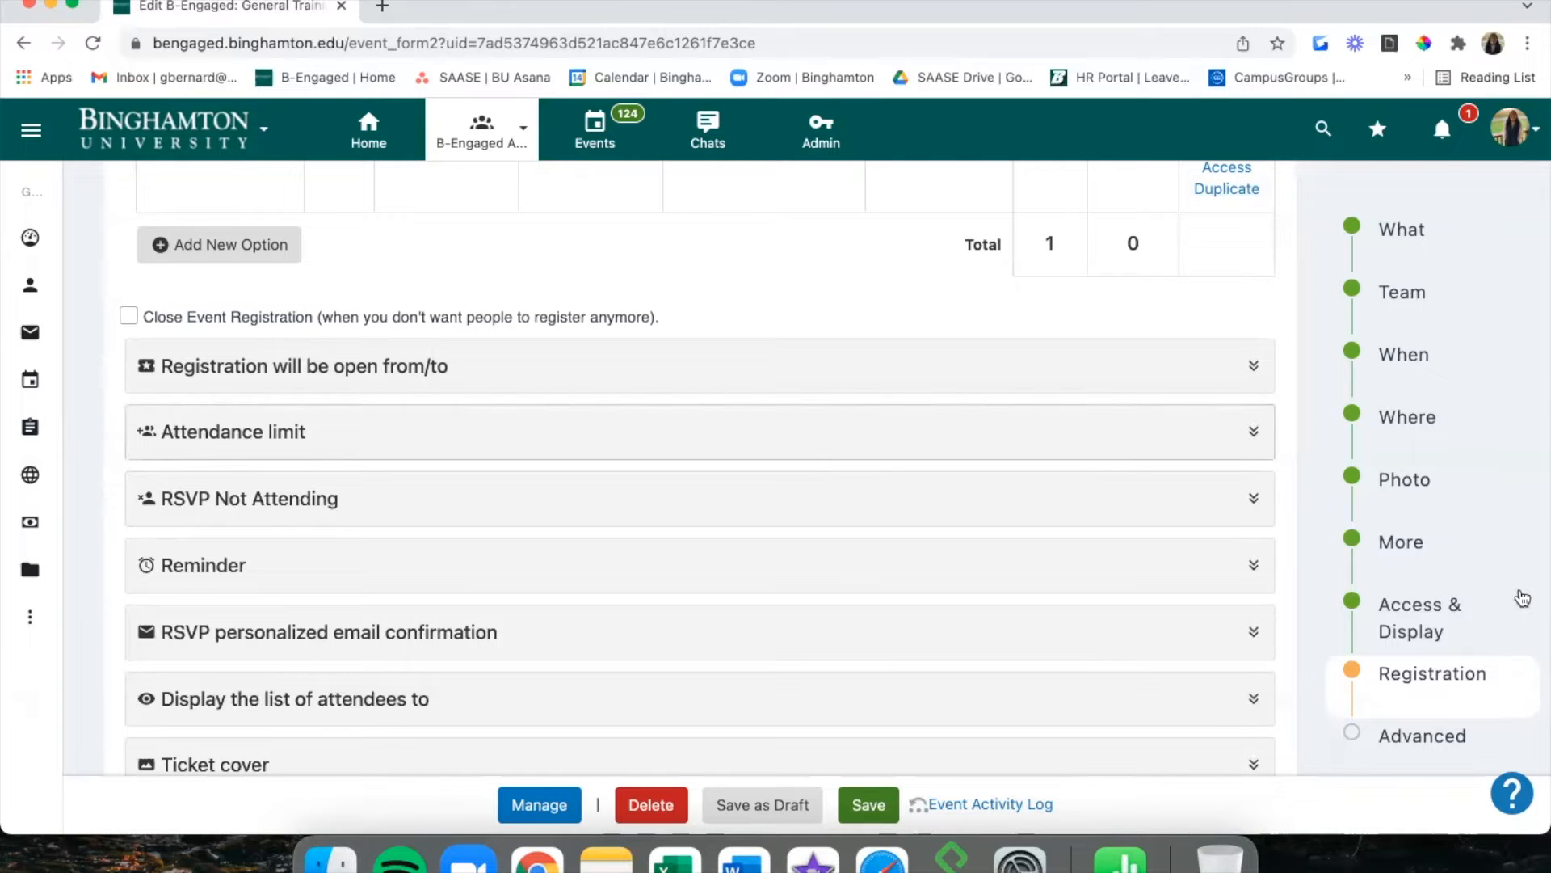
Show the Advanced Options' Co-host this event list of student organizations.
{"action": "left_click", "coordinate": [1428, 748]}
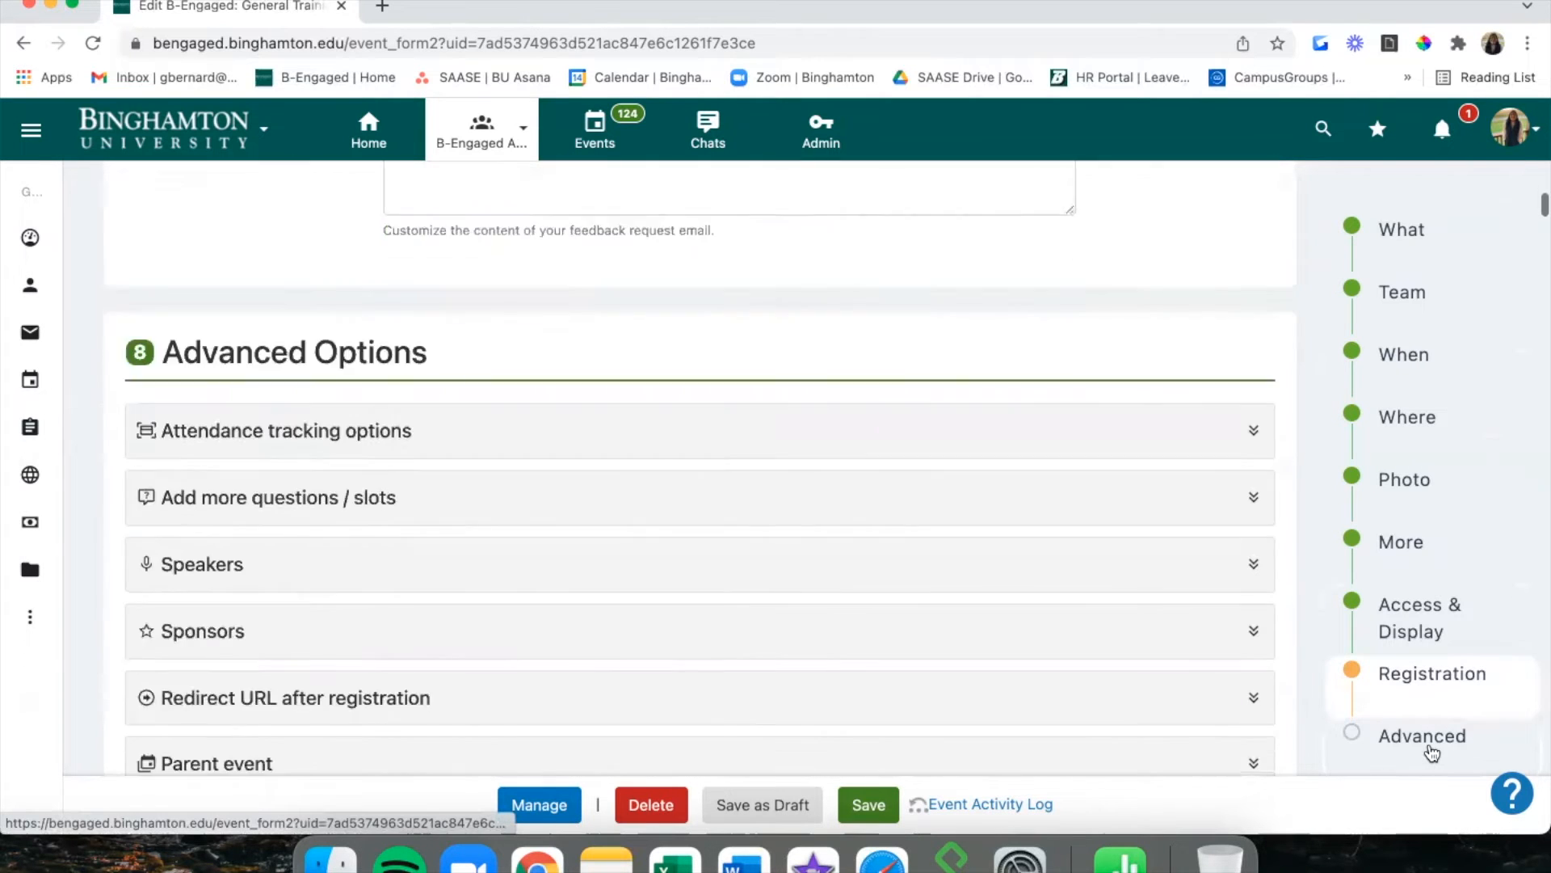
{"action": "scroll", "coordinate": [771, 422], "scroll_direction": "down", "scroll_amount": 4}
{"action": "scroll", "coordinate": [773, 422], "scroll_direction": "down", "scroll_amount": 5}
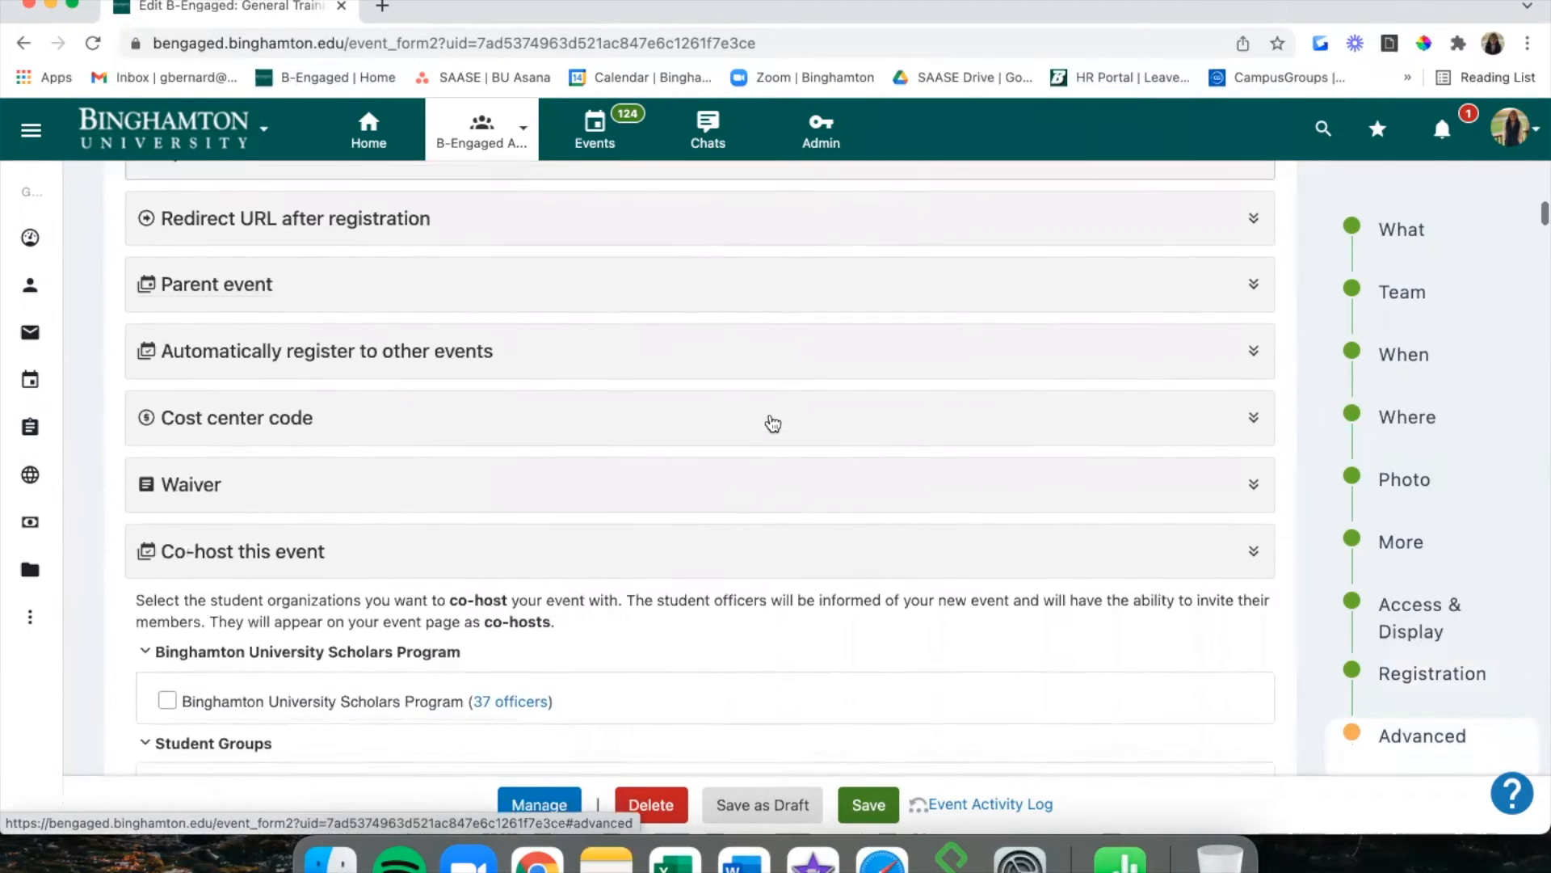
{"action": "scroll", "coordinate": [771, 421], "scroll_direction": "down", "scroll_amount": 1}
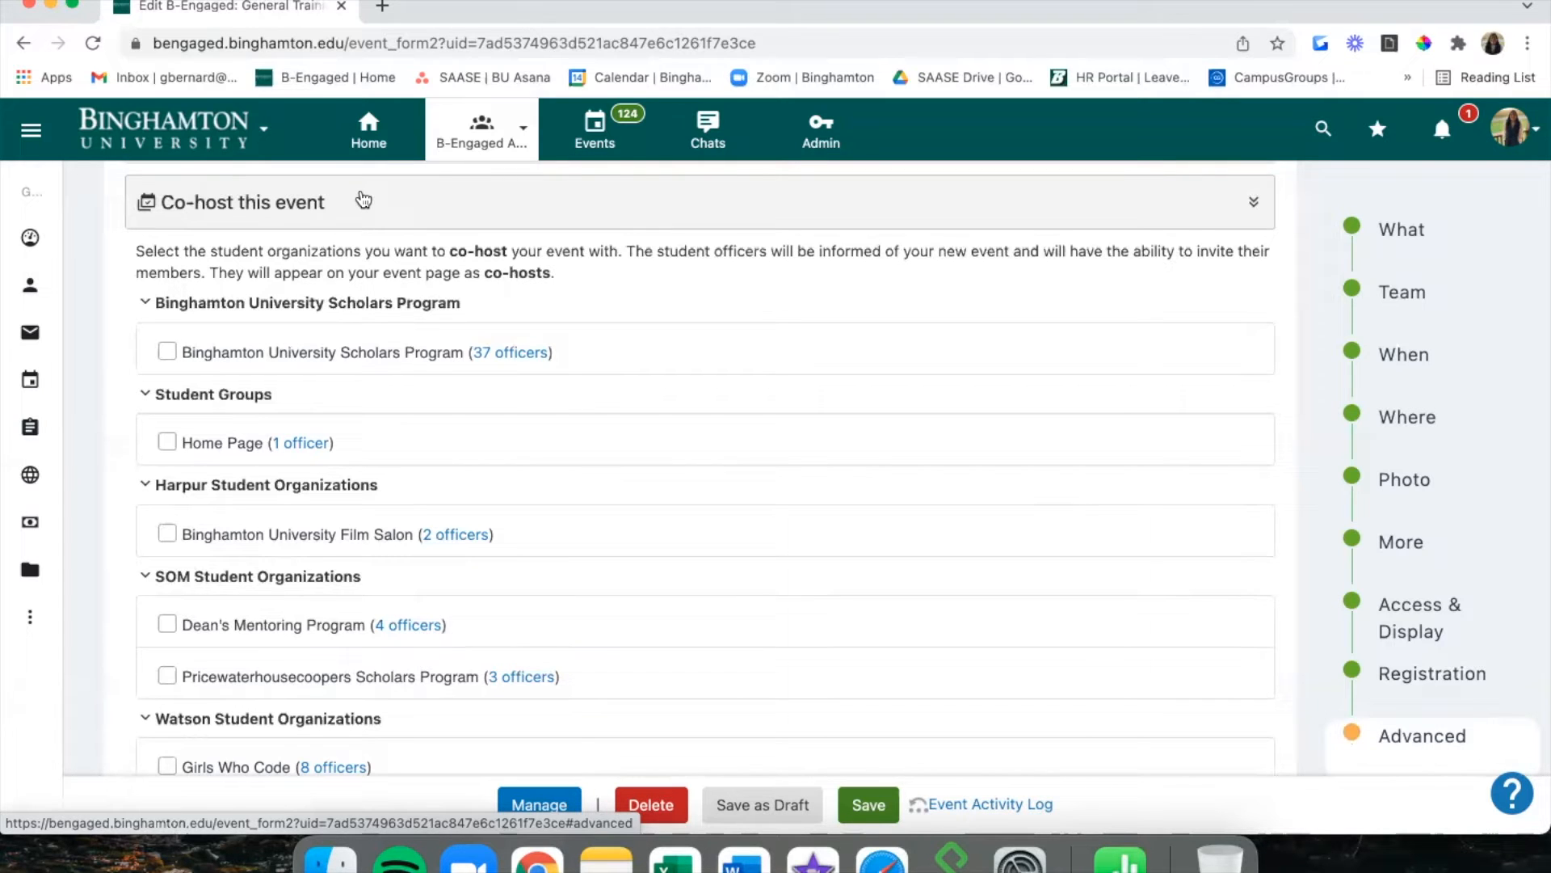
Collapse the Scholars Program, Student Groups, Harpur, SOM, Watson and SA Organizations groups.
{"action": "left_click", "coordinate": [322, 304]}
{"action": "left_click", "coordinate": [236, 333]}
{"action": "left_click", "coordinate": [238, 361]}
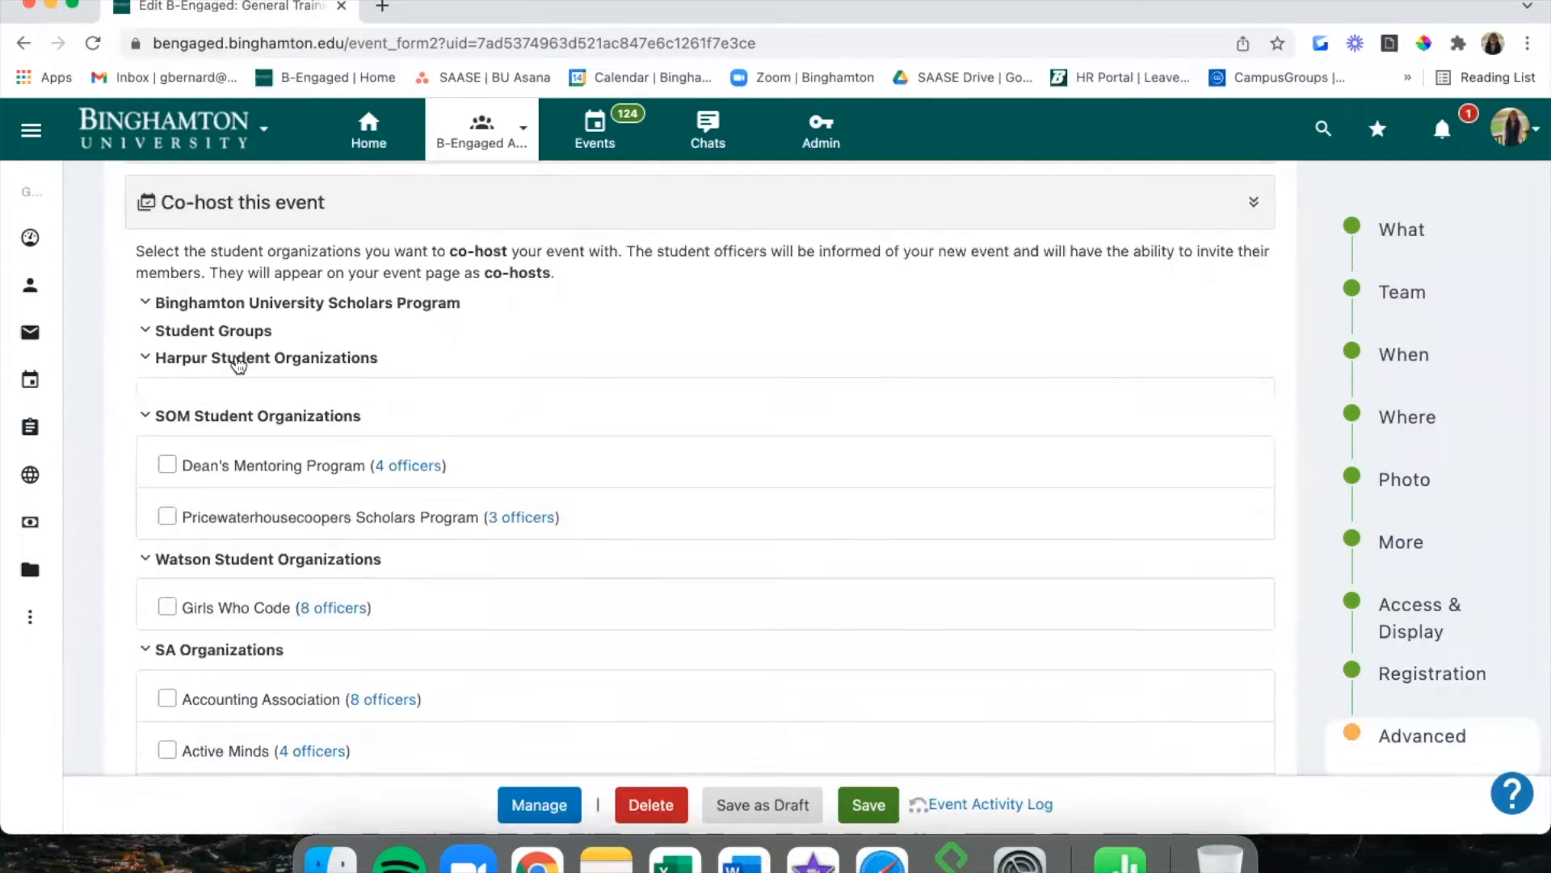
{"action": "left_click", "coordinate": [240, 387]}
{"action": "left_click", "coordinate": [242, 420]}
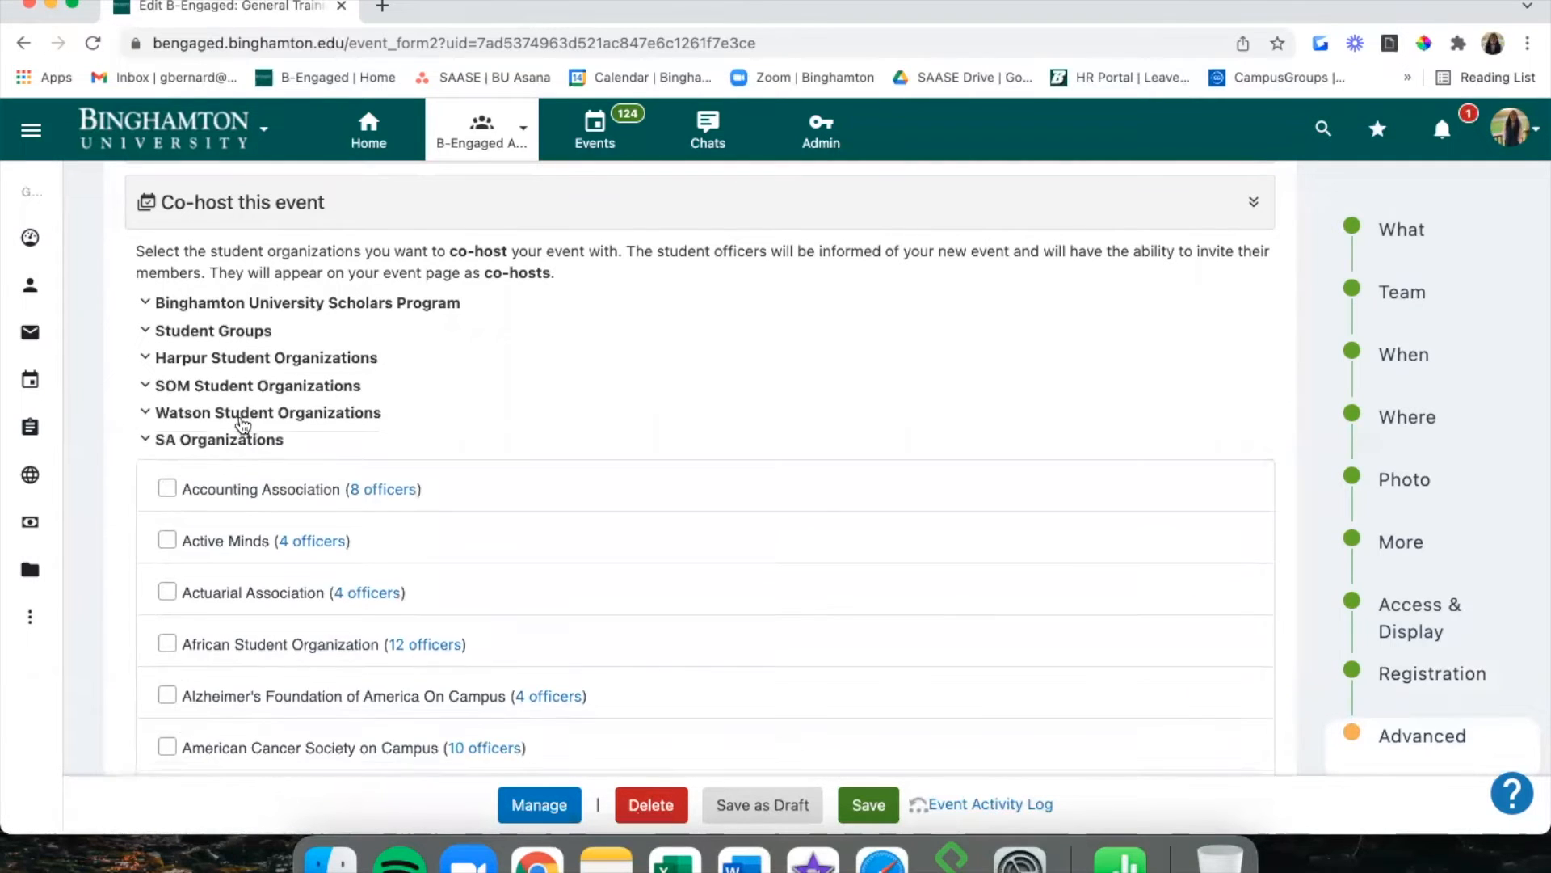
{"action": "left_click", "coordinate": [240, 441]}
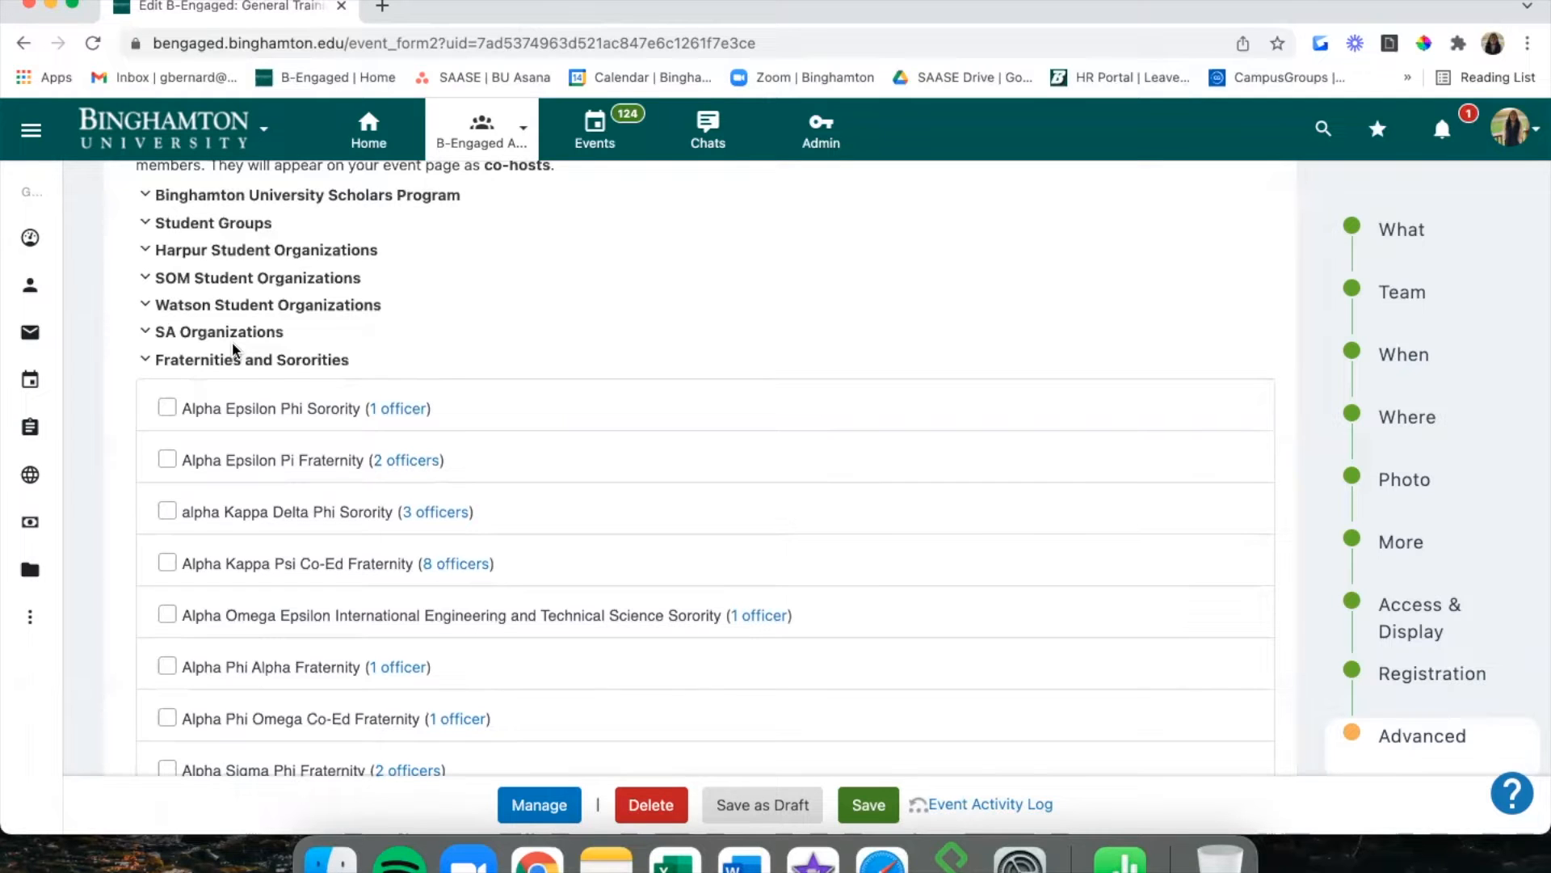
Collapse Fraternities and Sororities, GSO, Club Sports, SOPPS, Honor Societies, SORC, Athletic Teams and Intramural Sports.
{"action": "left_click", "coordinate": [232, 364]}
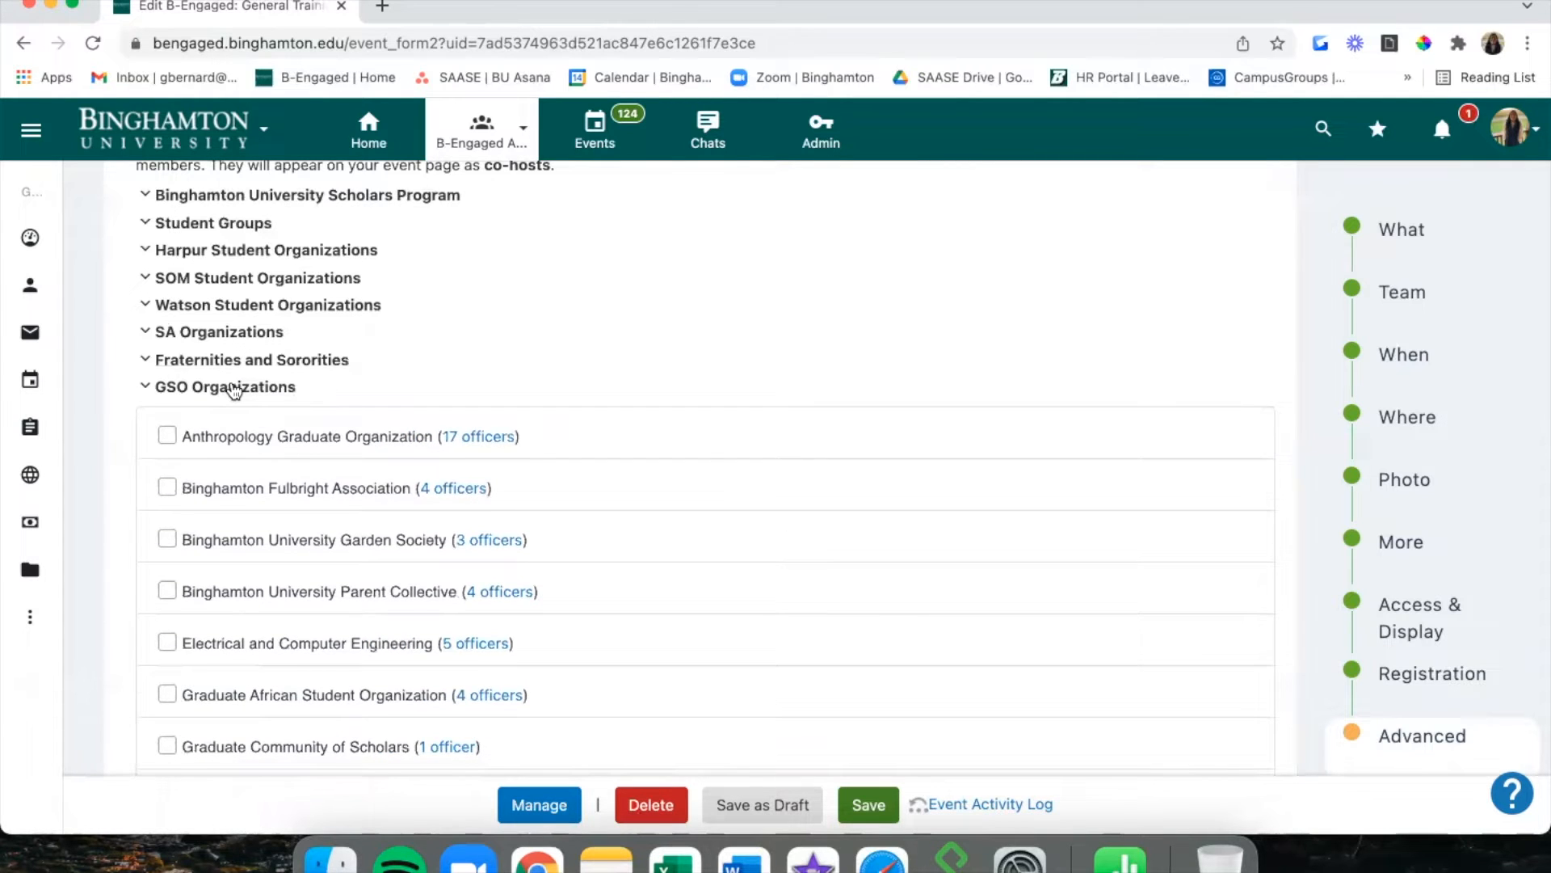
{"action": "left_click", "coordinate": [235, 388]}
{"action": "left_click", "coordinate": [214, 417]}
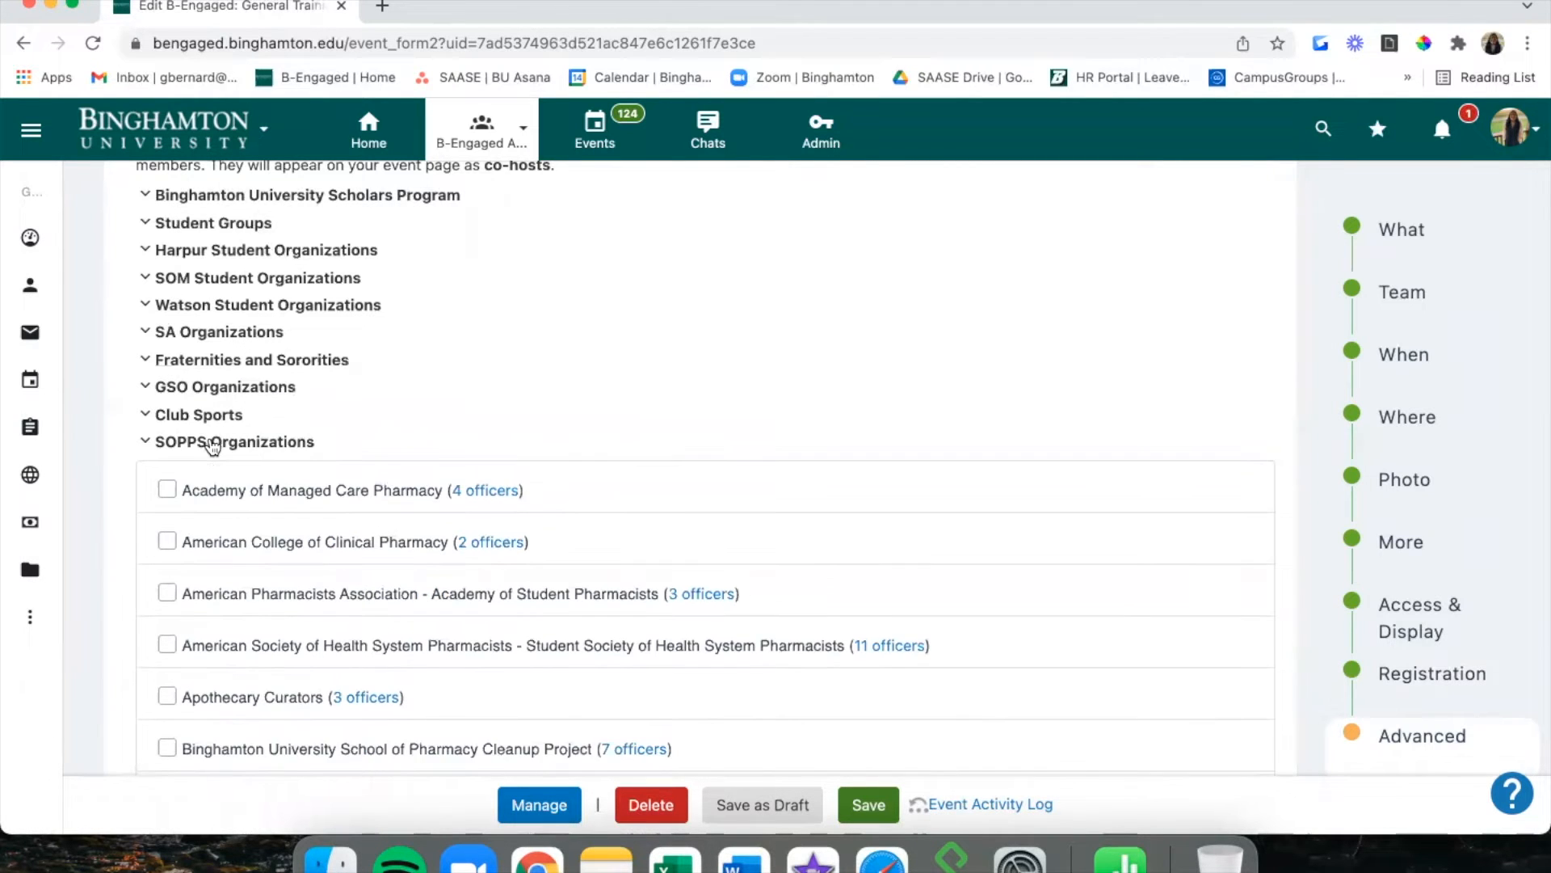
{"action": "left_click", "coordinate": [212, 444]}
{"action": "left_click", "coordinate": [210, 470]}
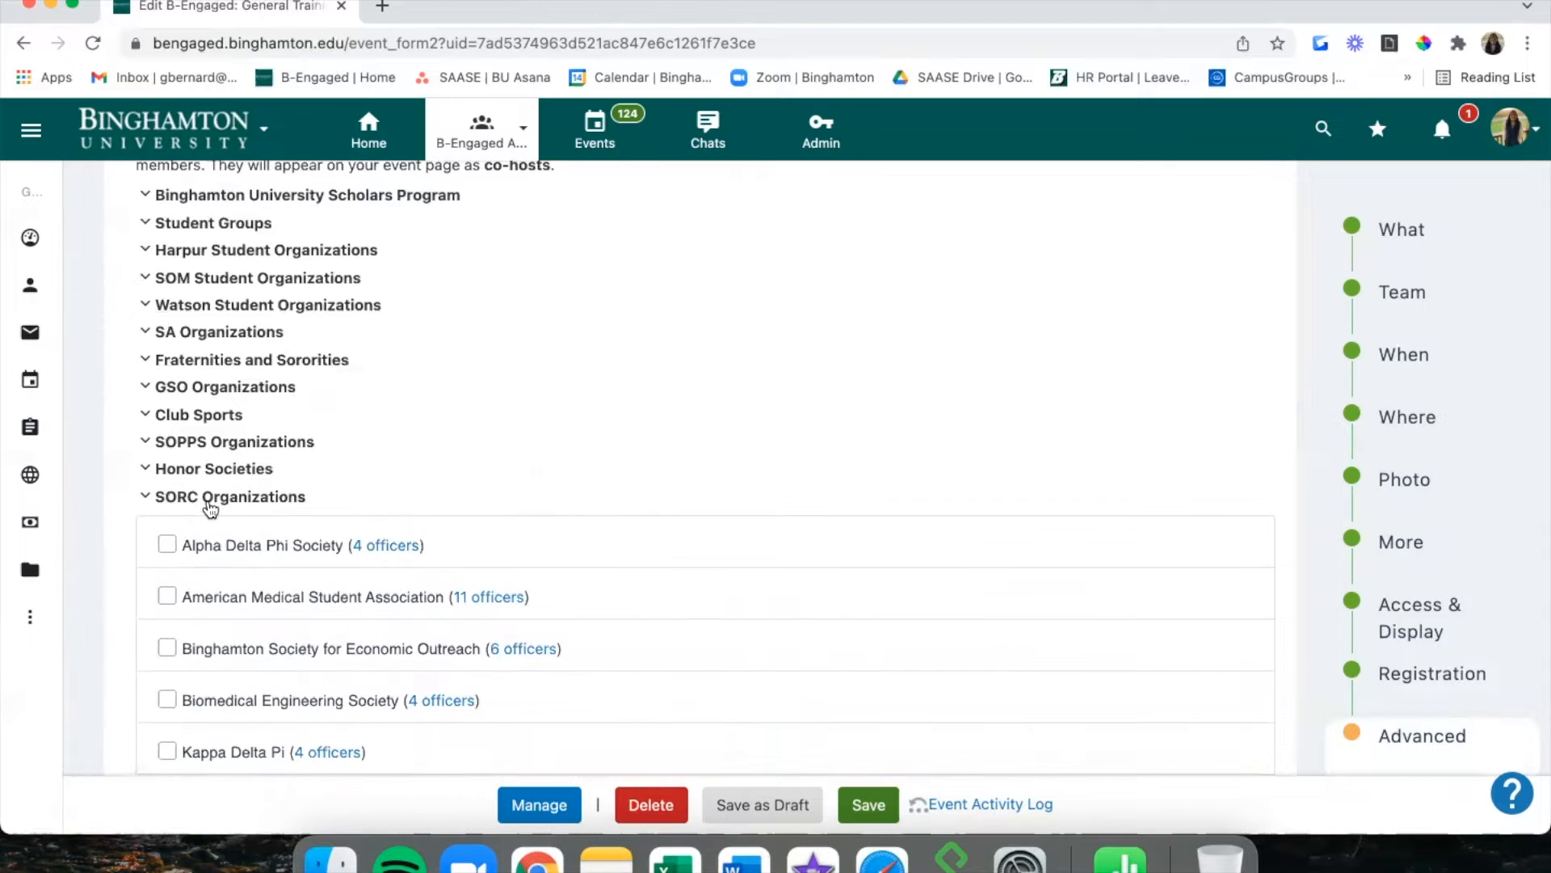
{"action": "left_click", "coordinate": [209, 501]}
{"action": "left_click", "coordinate": [214, 525]}
{"action": "left_click", "coordinate": [218, 554]}
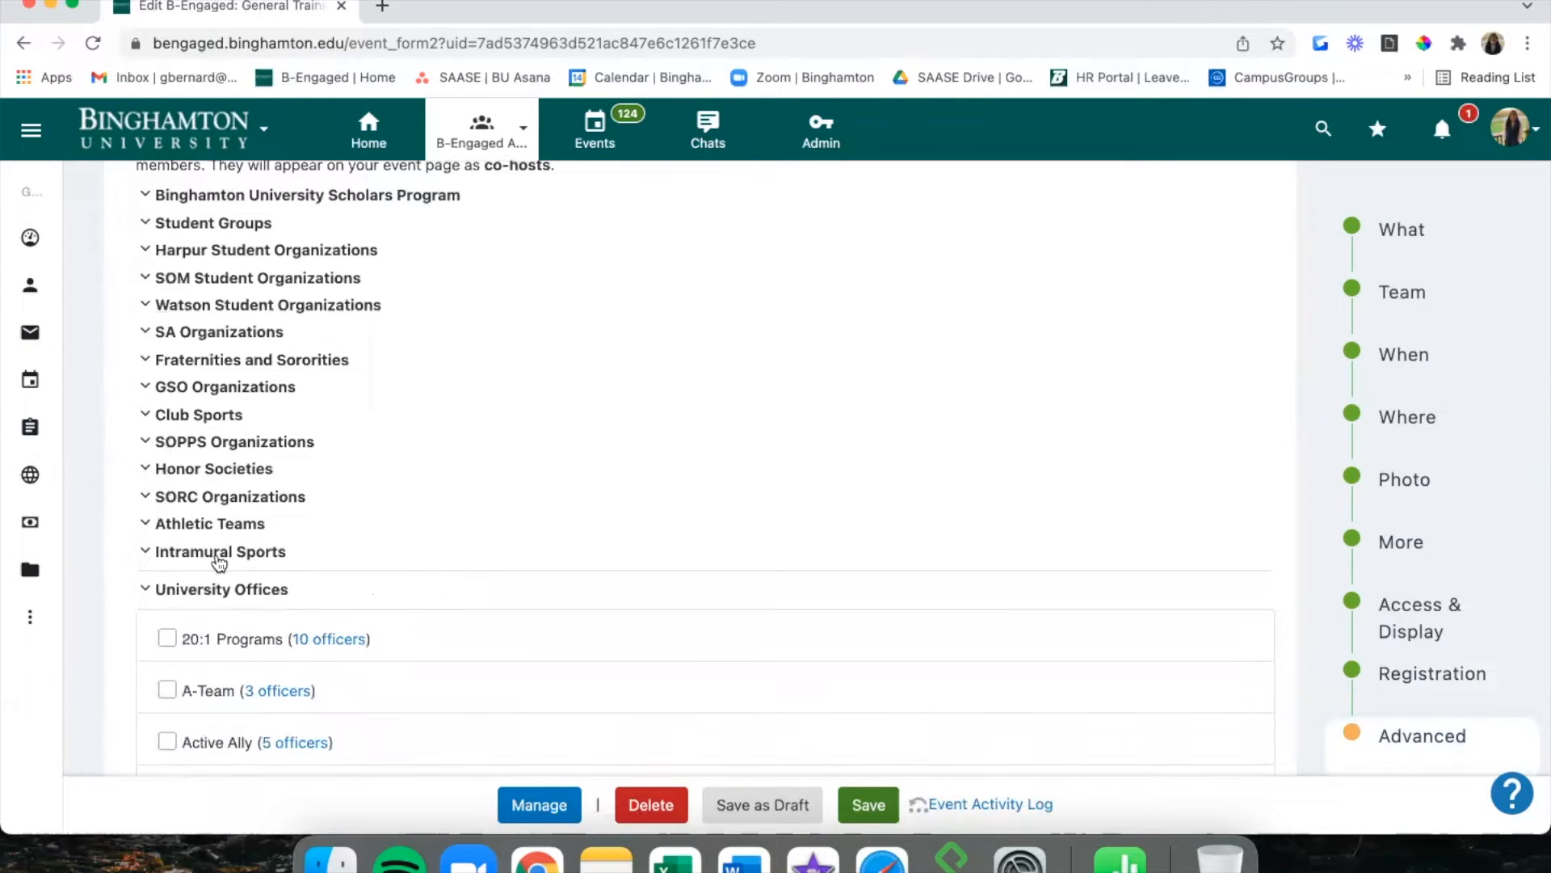
Uncheck B-Engaged Training as a co-host, then check it again.
{"action": "scroll", "coordinate": [218, 565], "scroll_direction": "down", "scroll_amount": 9}
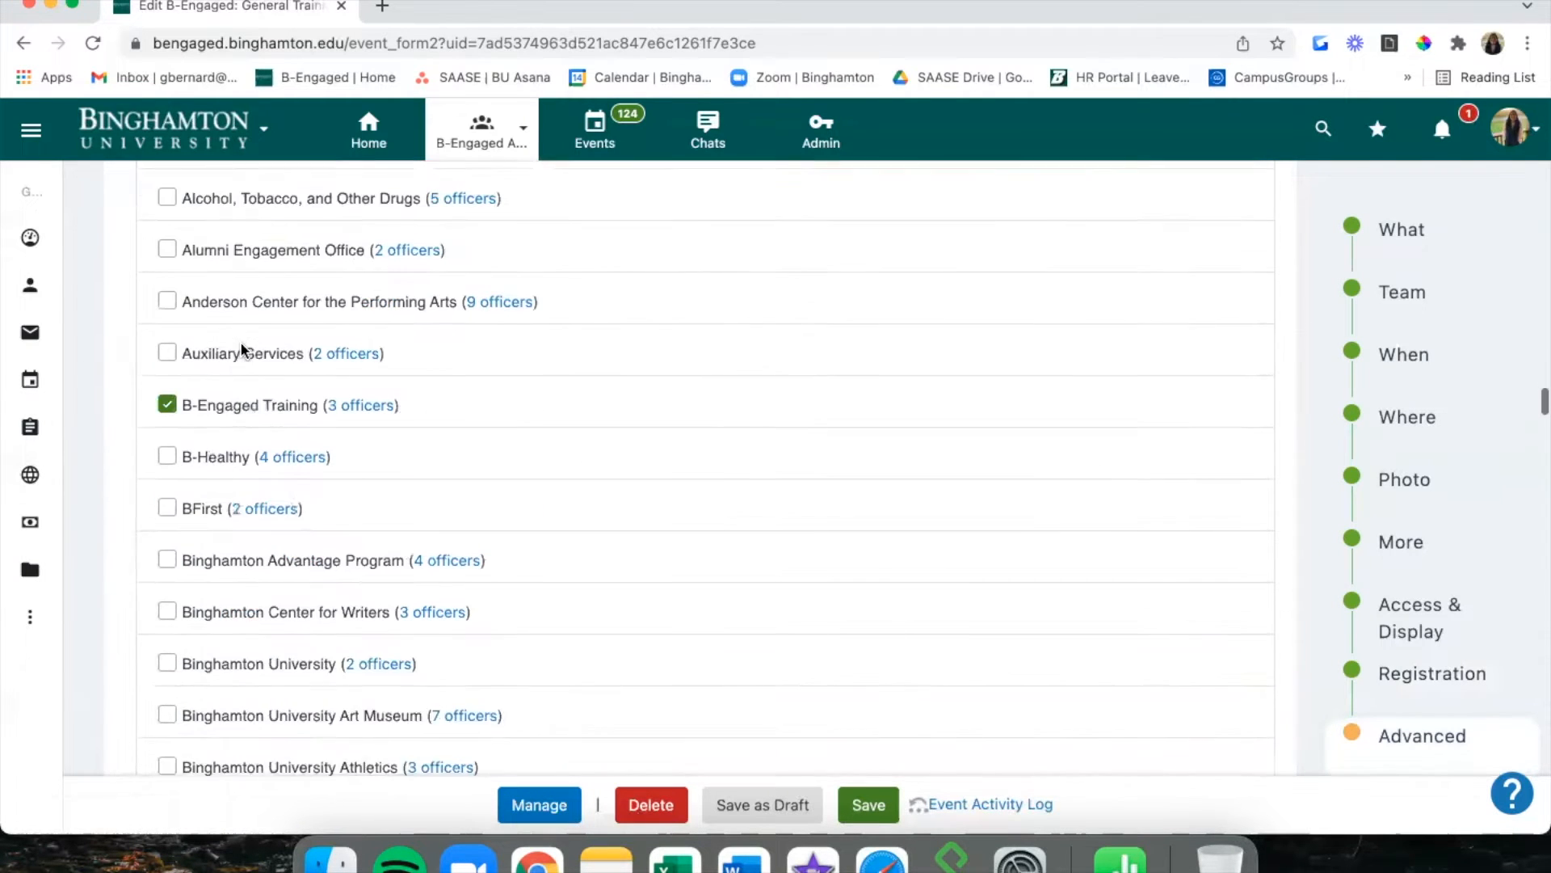
{"action": "scroll", "coordinate": [236, 374], "scroll_direction": "down", "scroll_amount": 4}
{"action": "scroll", "coordinate": [237, 374], "scroll_direction": "down", "scroll_amount": 2}
{"action": "scroll", "coordinate": [236, 371], "scroll_direction": "up", "scroll_amount": 5}
{"action": "left_click", "coordinate": [167, 347]}
{"action": "scroll", "coordinate": [429, 323], "scroll_direction": "up", "scroll_amount": 3}
{"action": "scroll", "coordinate": [429, 322], "scroll_direction": "down", "scroll_amount": 1}
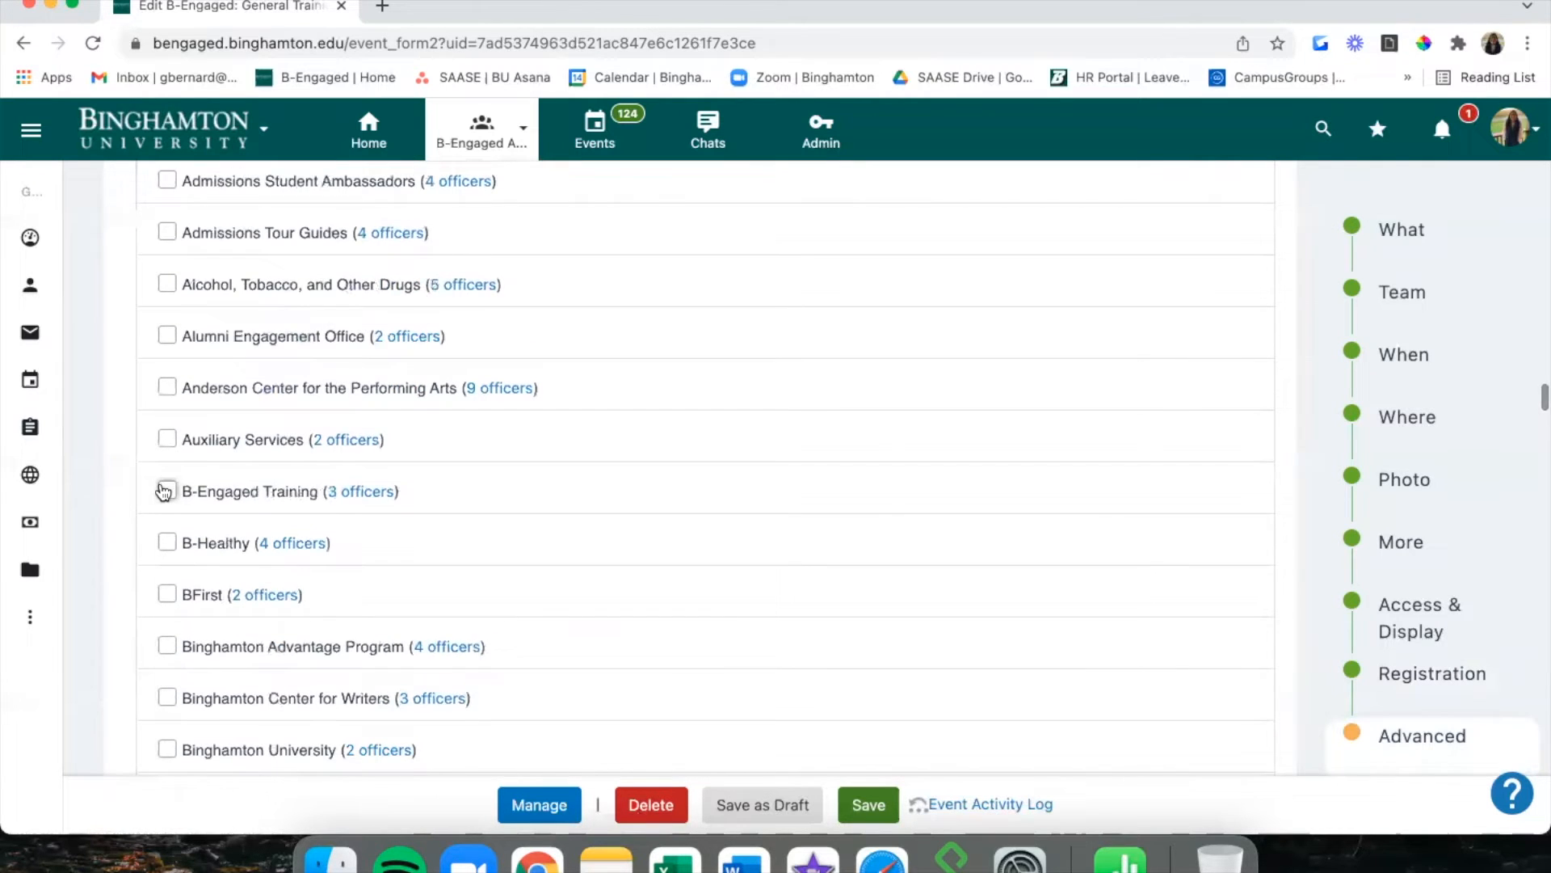
{"action": "left_click", "coordinate": [164, 490]}
Collapse the University Offices, Residential Communities and Test groups.
{"action": "scroll", "coordinate": [163, 495], "scroll_direction": "up", "scroll_amount": 3}
{"action": "scroll", "coordinate": [162, 495], "scroll_direction": "down", "scroll_amount": 15}
{"action": "scroll", "coordinate": [163, 491], "scroll_direction": "up", "scroll_amount": 15}
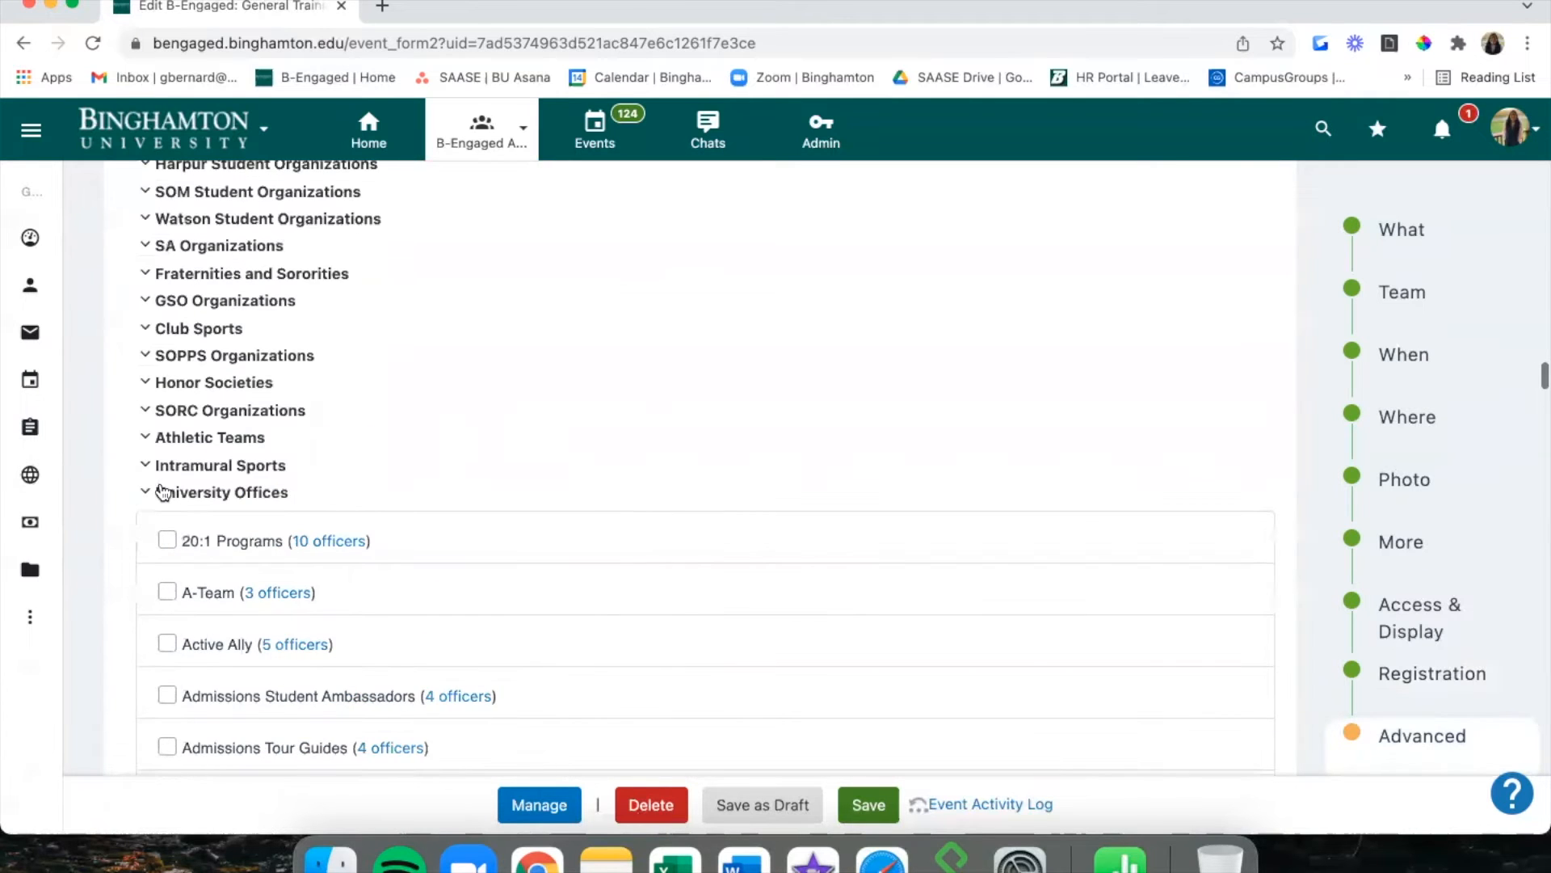
{"action": "left_click", "coordinate": [162, 492]}
{"action": "left_click", "coordinate": [305, 520]}
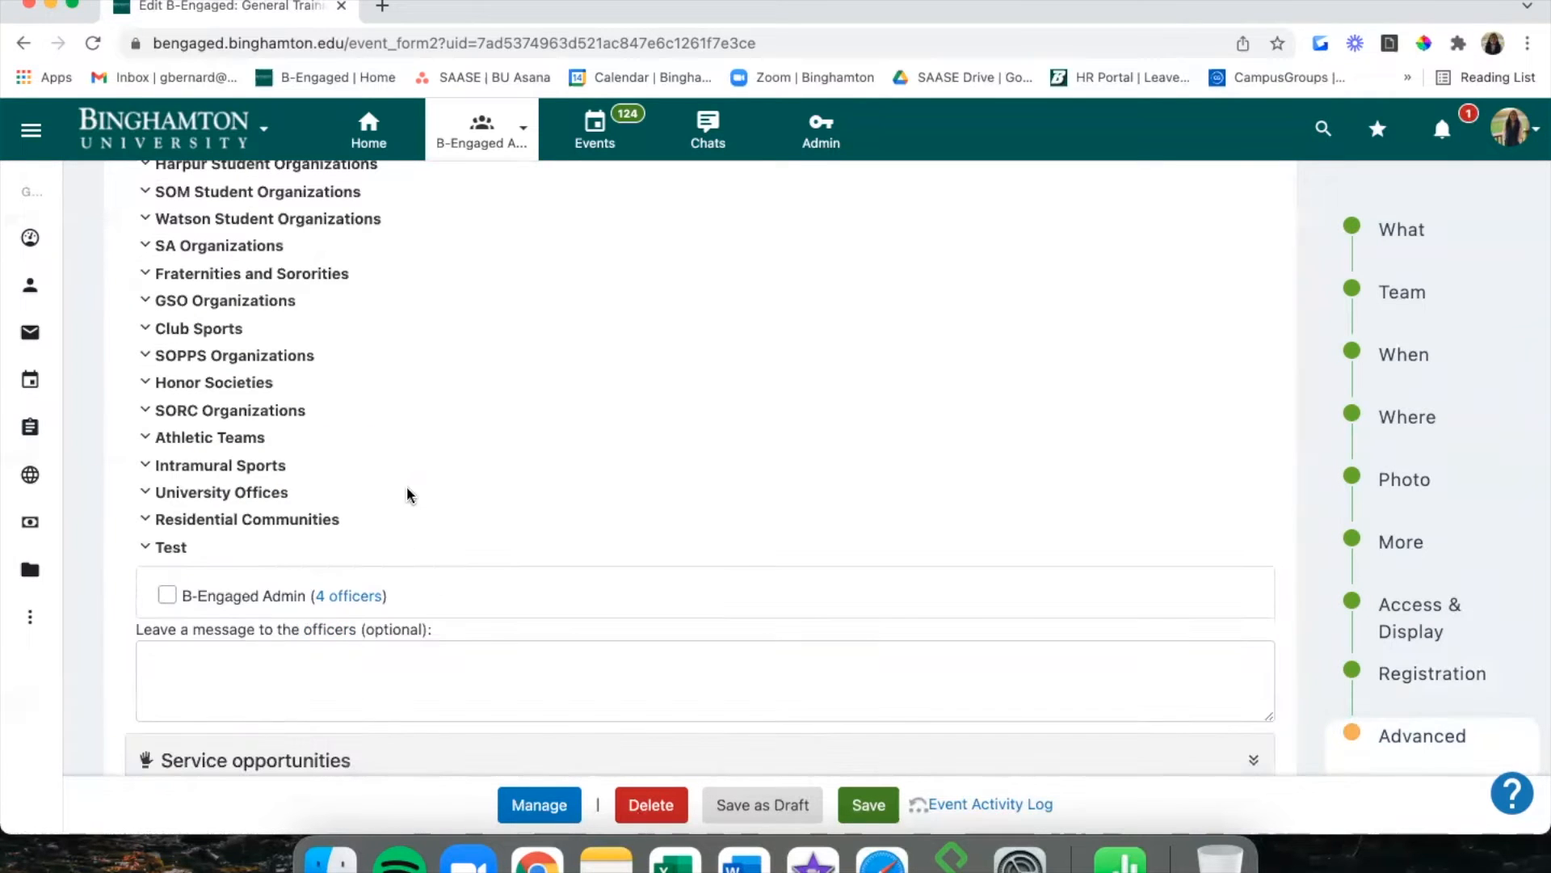
{"action": "left_click", "coordinate": [153, 545]}
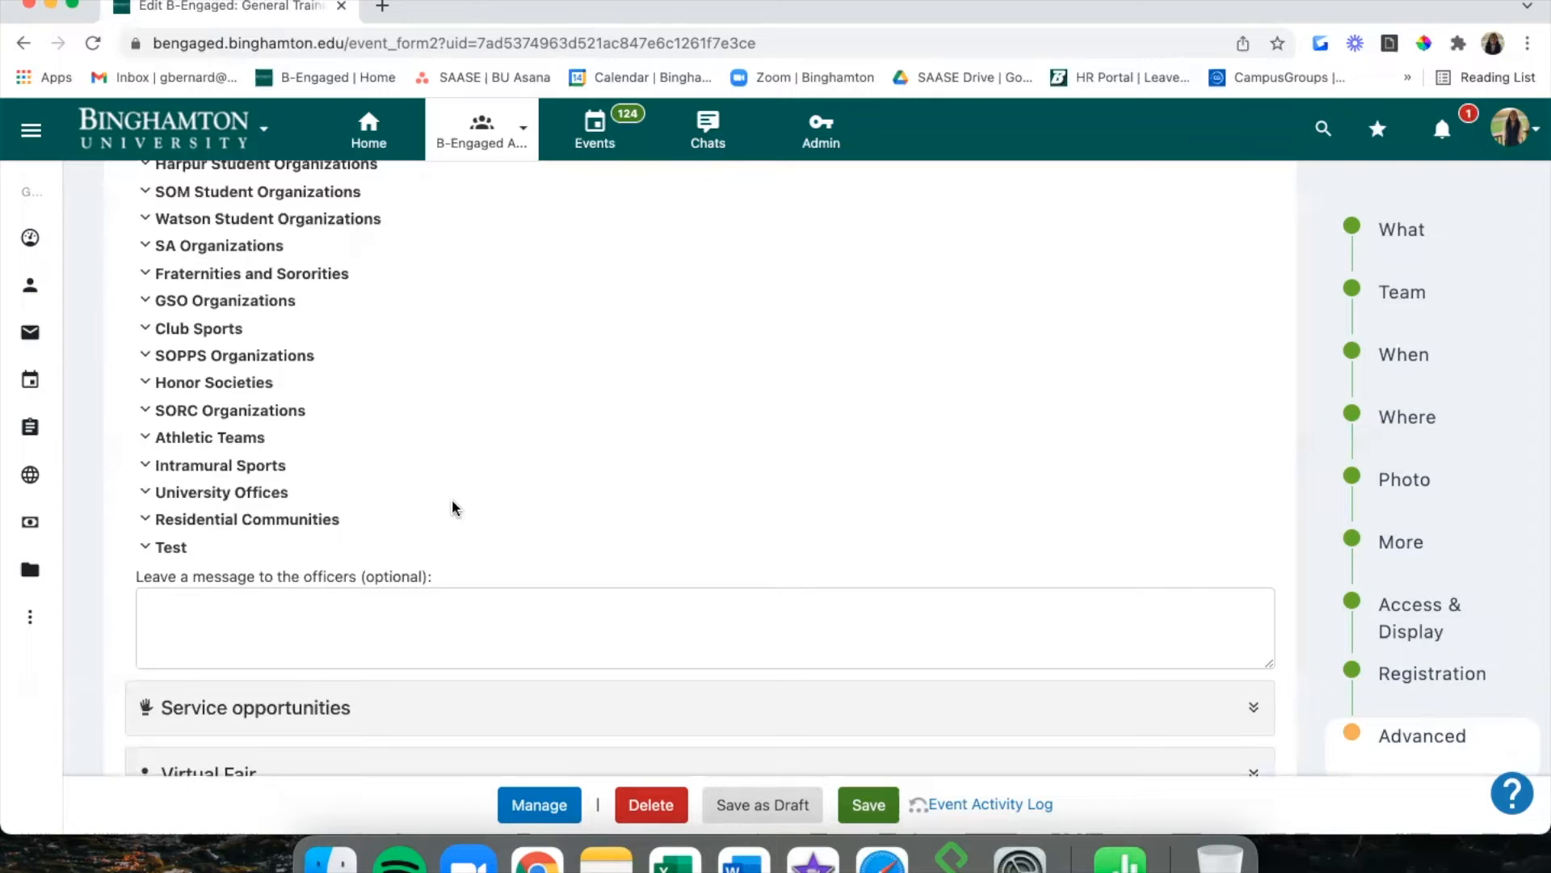
Expand the Event template panel showing No selected, then return to the What section.
{"action": "scroll", "coordinate": [453, 506], "scroll_direction": "down", "scroll_amount": 2}
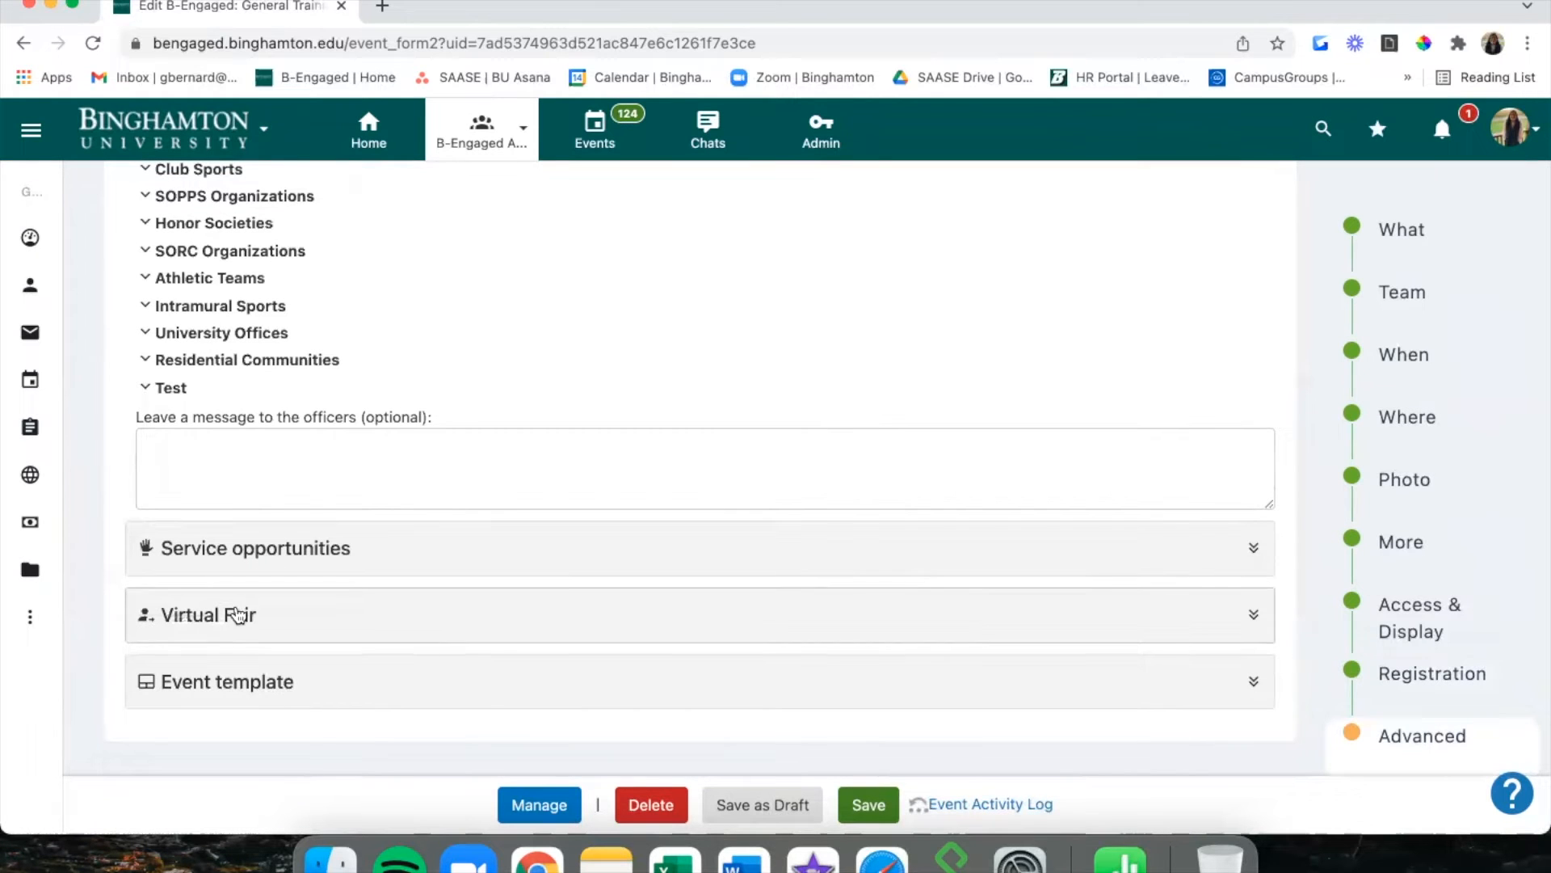
{"action": "left_click", "coordinate": [252, 681]}
{"action": "scroll", "coordinate": [247, 679], "scroll_direction": "down", "scroll_amount": 2}
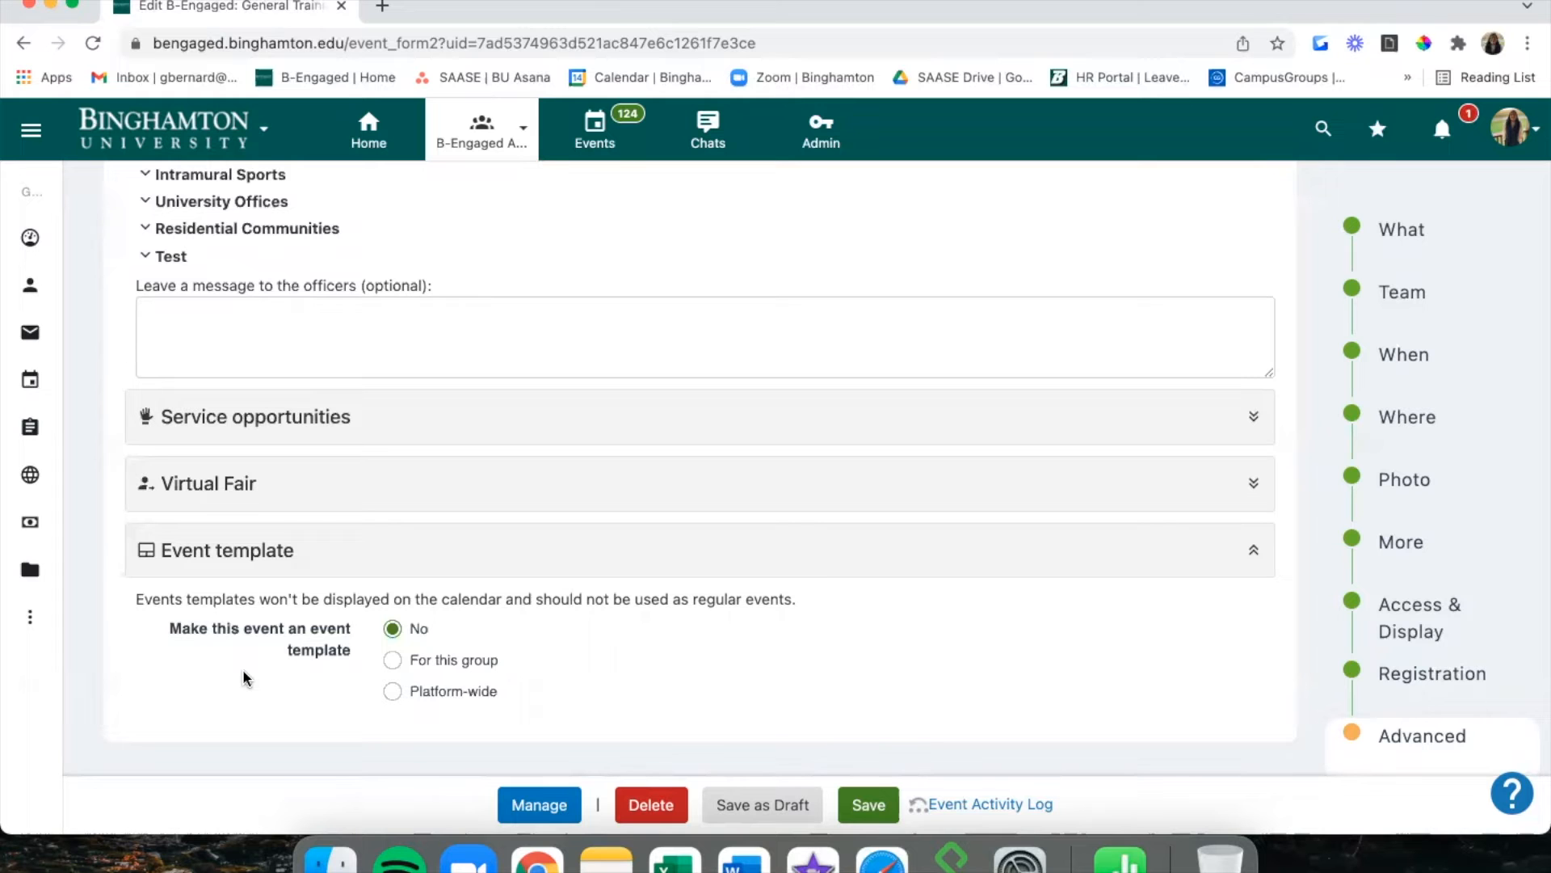
{"action": "left_click", "coordinate": [1379, 250]}
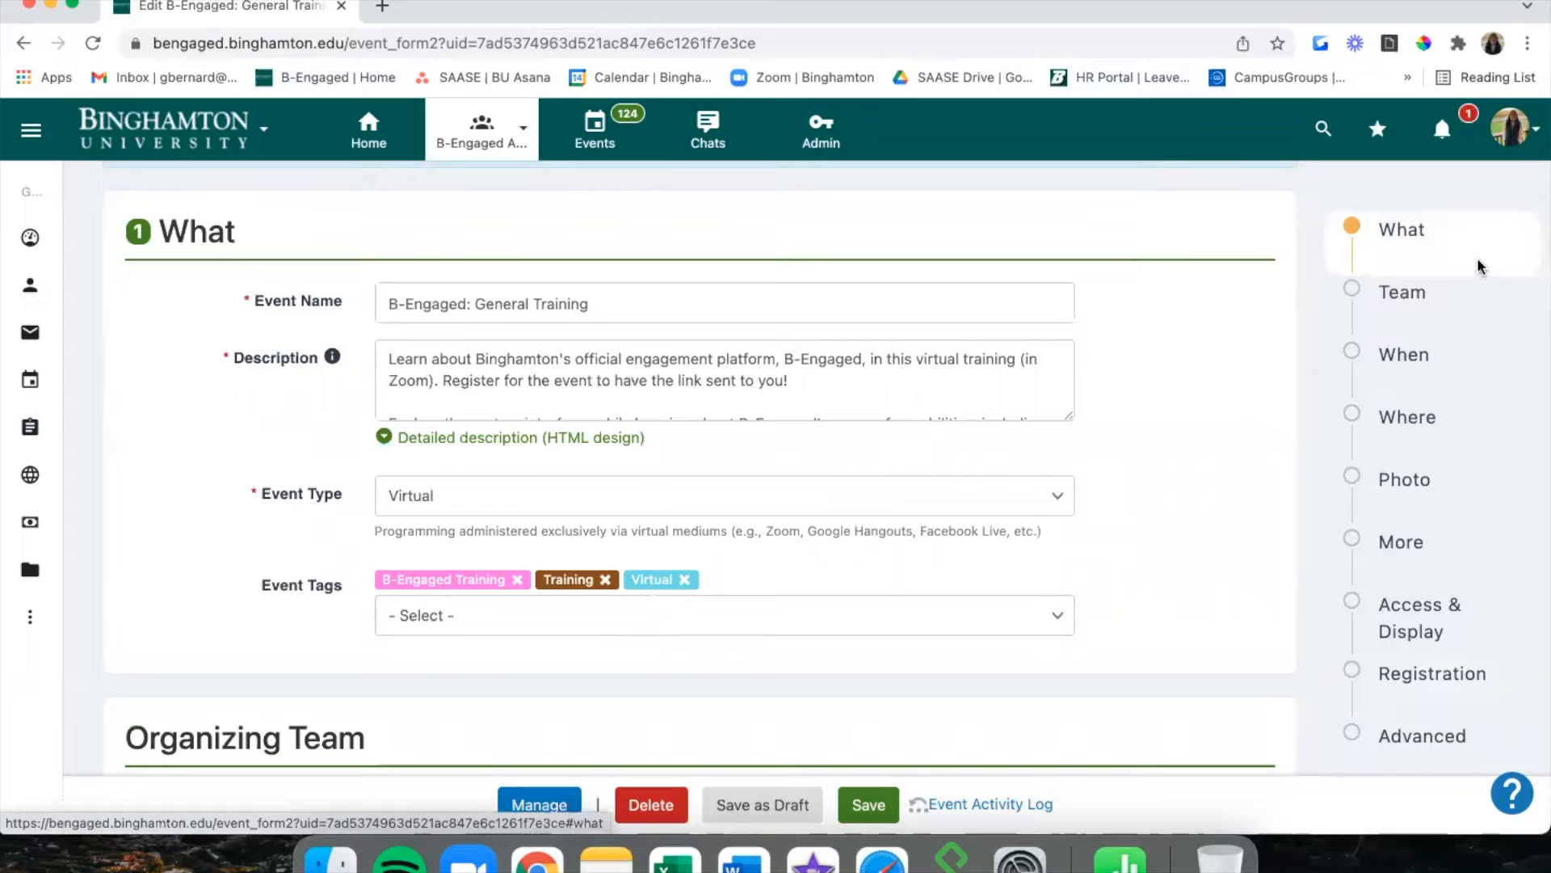
Review Access & Display, where registration and event visibility are both set to Everyone.
{"action": "left_click", "coordinate": [1443, 635]}
{"action": "scroll", "coordinate": [942, 481], "scroll_direction": "down", "scroll_amount": 2}
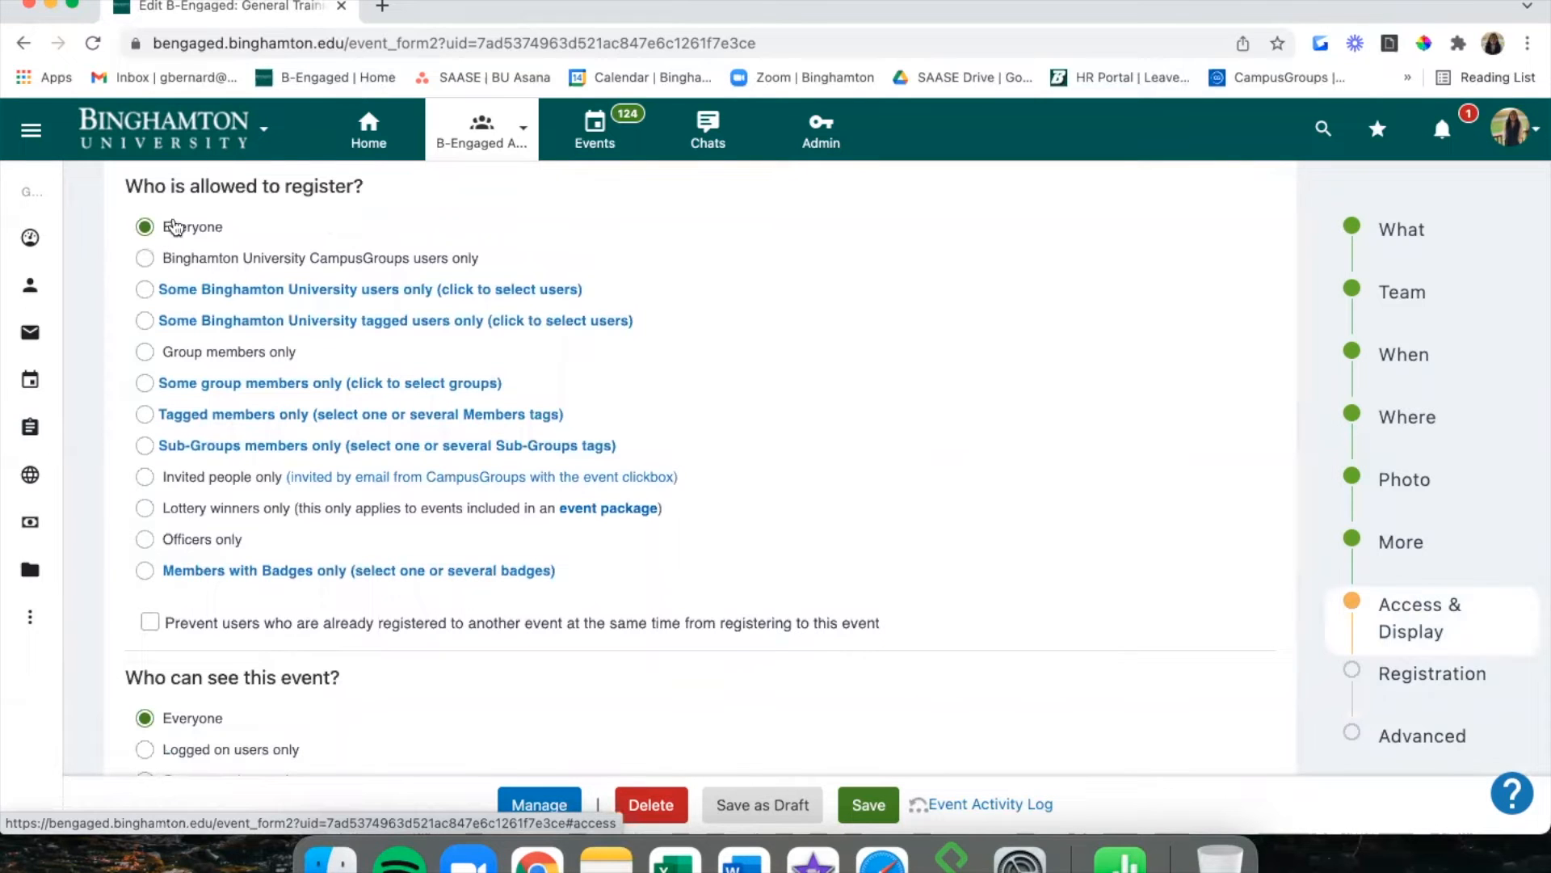
{"action": "scroll", "coordinate": [387, 382], "scroll_direction": "down", "scroll_amount": 1}
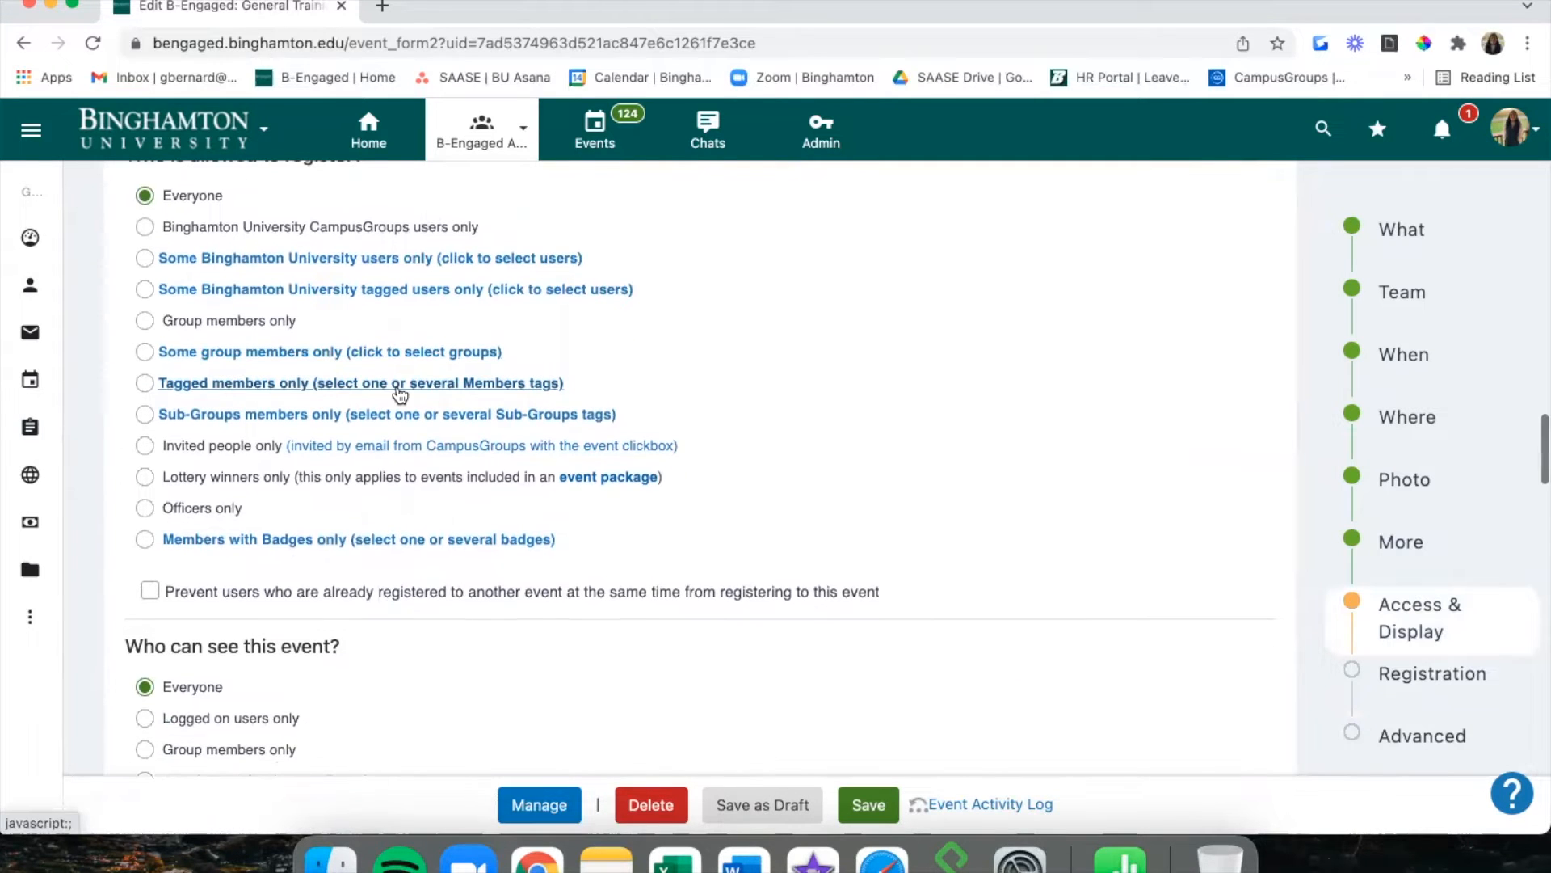
{"action": "scroll", "coordinate": [818, 389], "scroll_direction": "down", "scroll_amount": 3}
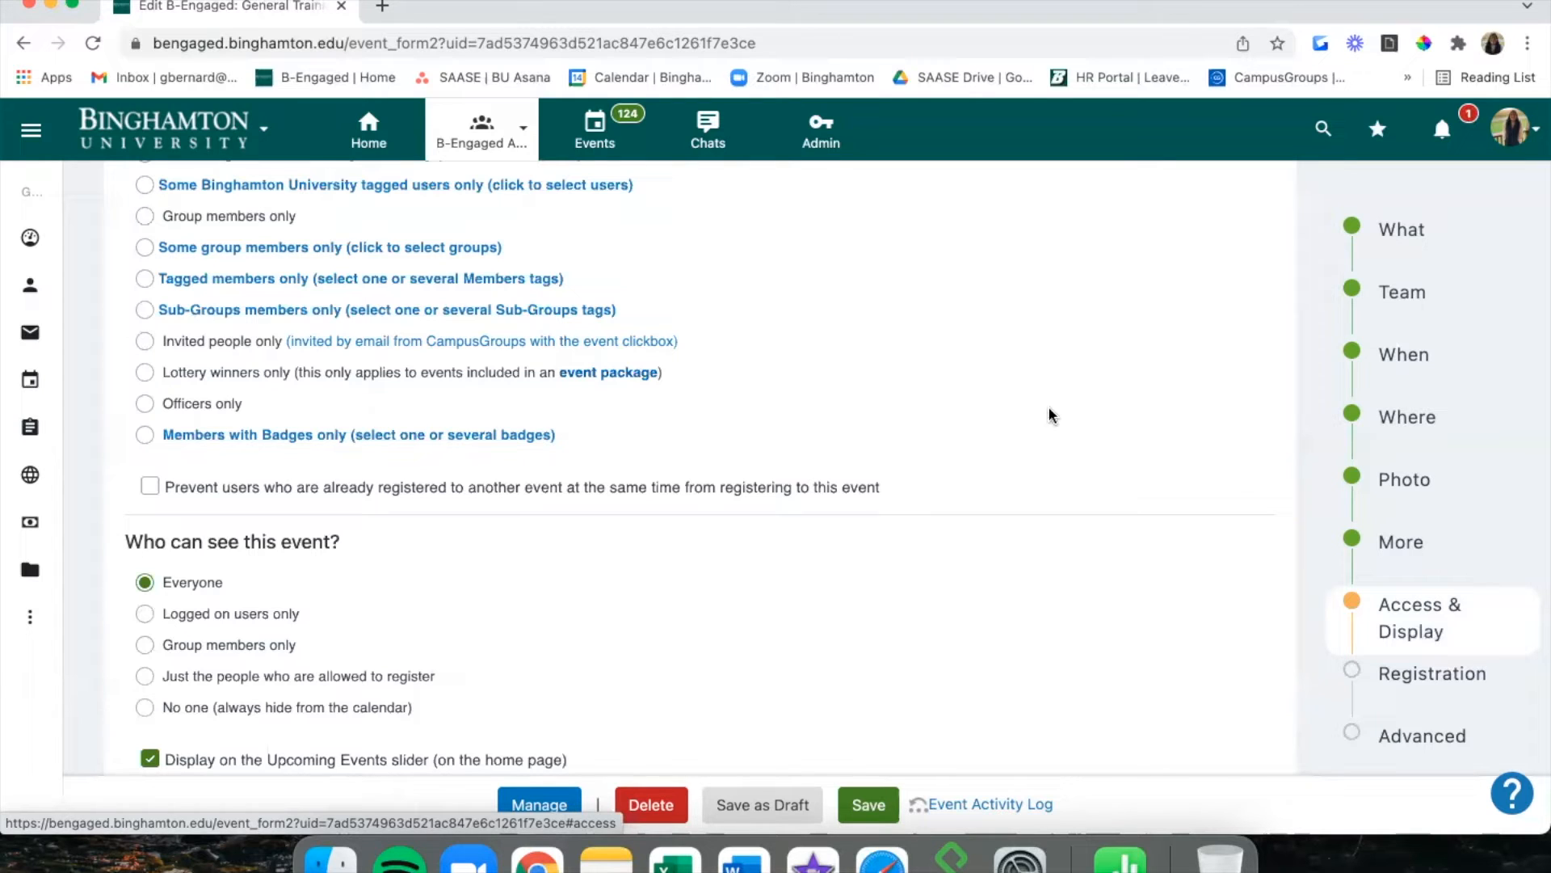
Set the Advanced event template option to For this group, then show Upcoming Events.
{"action": "left_click", "coordinate": [1369, 736]}
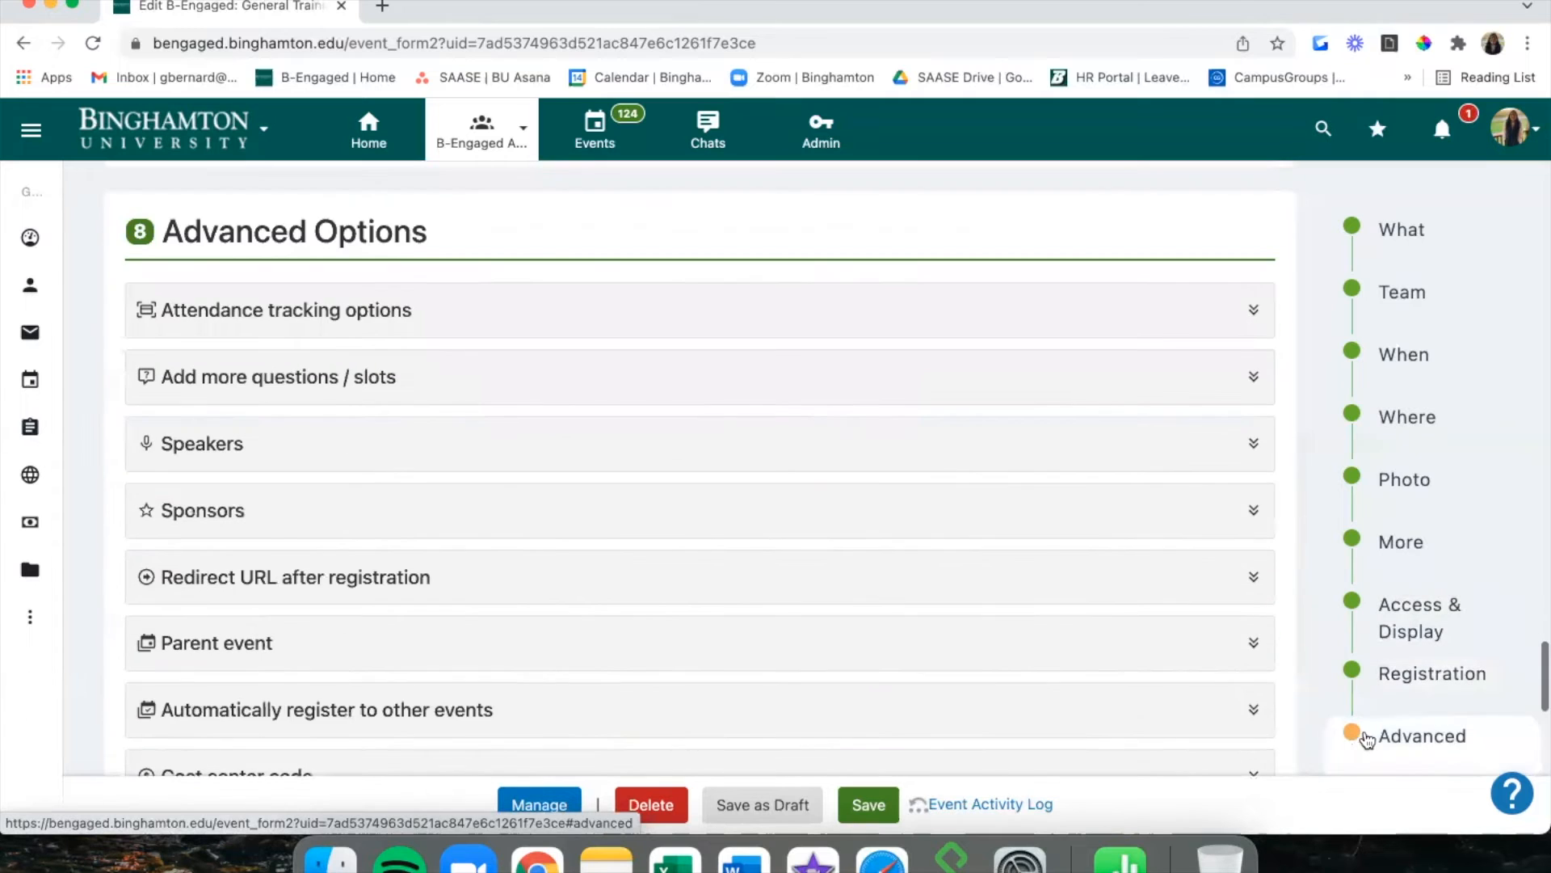
{"action": "scroll", "coordinate": [797, 702], "scroll_direction": "down", "scroll_amount": 10}
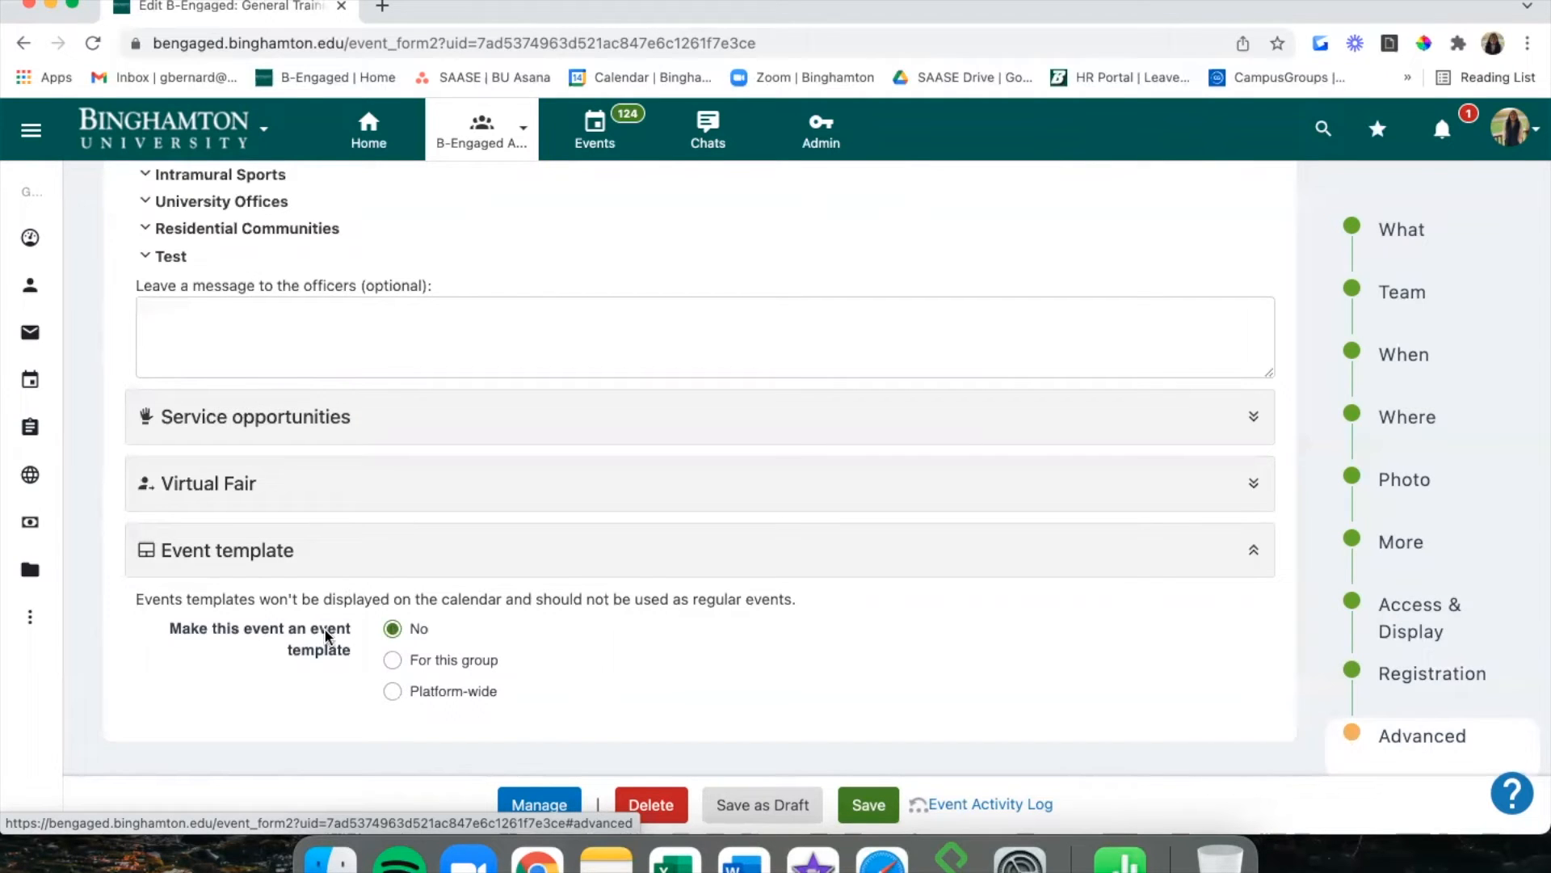
{"action": "left_click", "coordinate": [438, 662]}
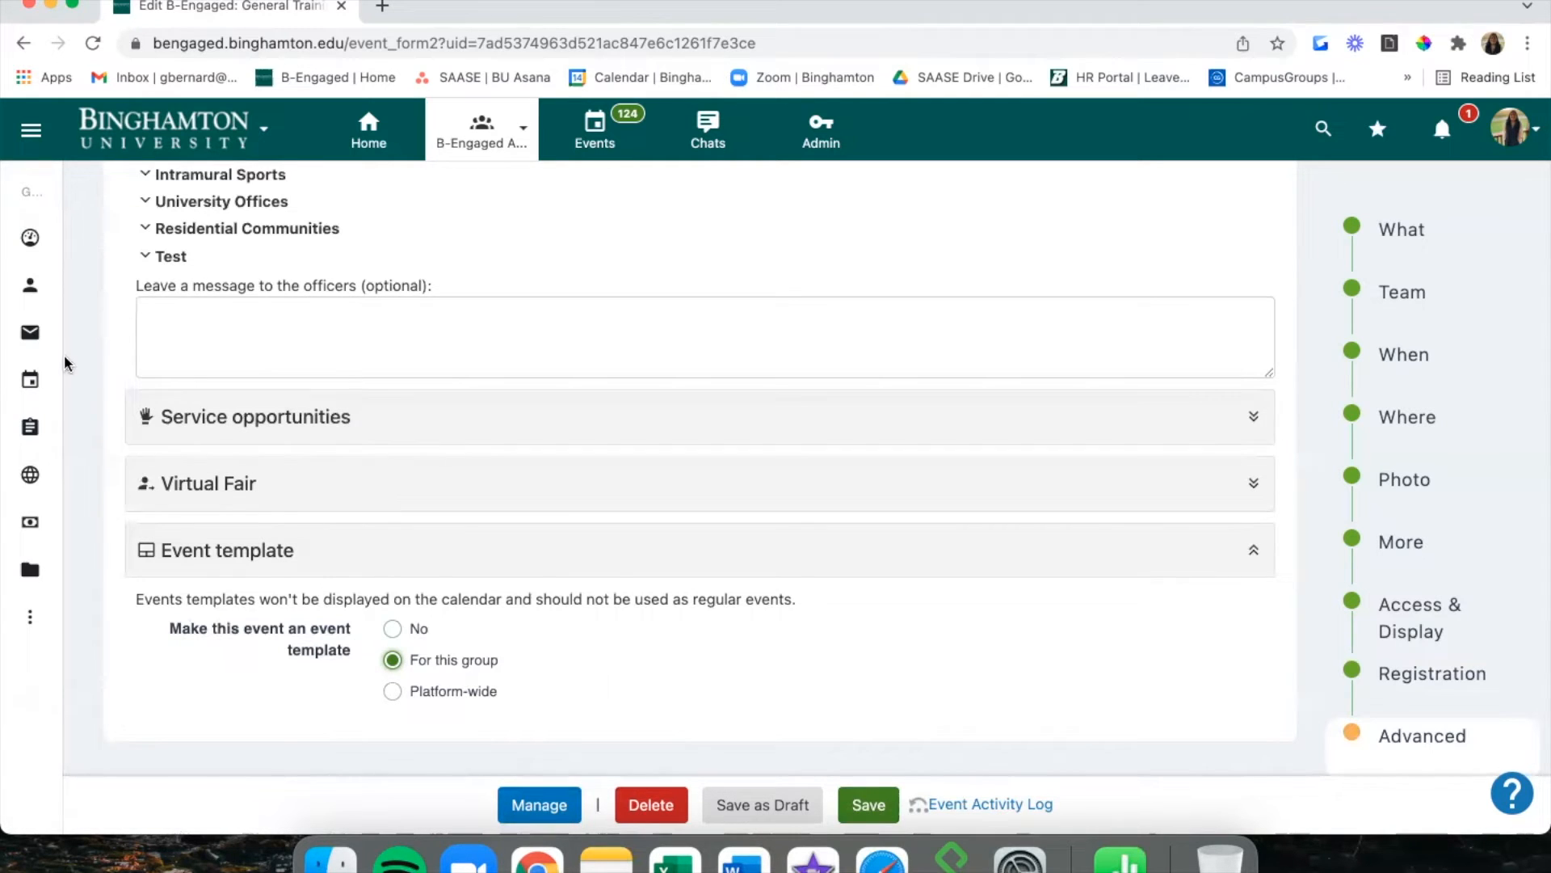
{"action": "left_click", "coordinate": [32, 382]}
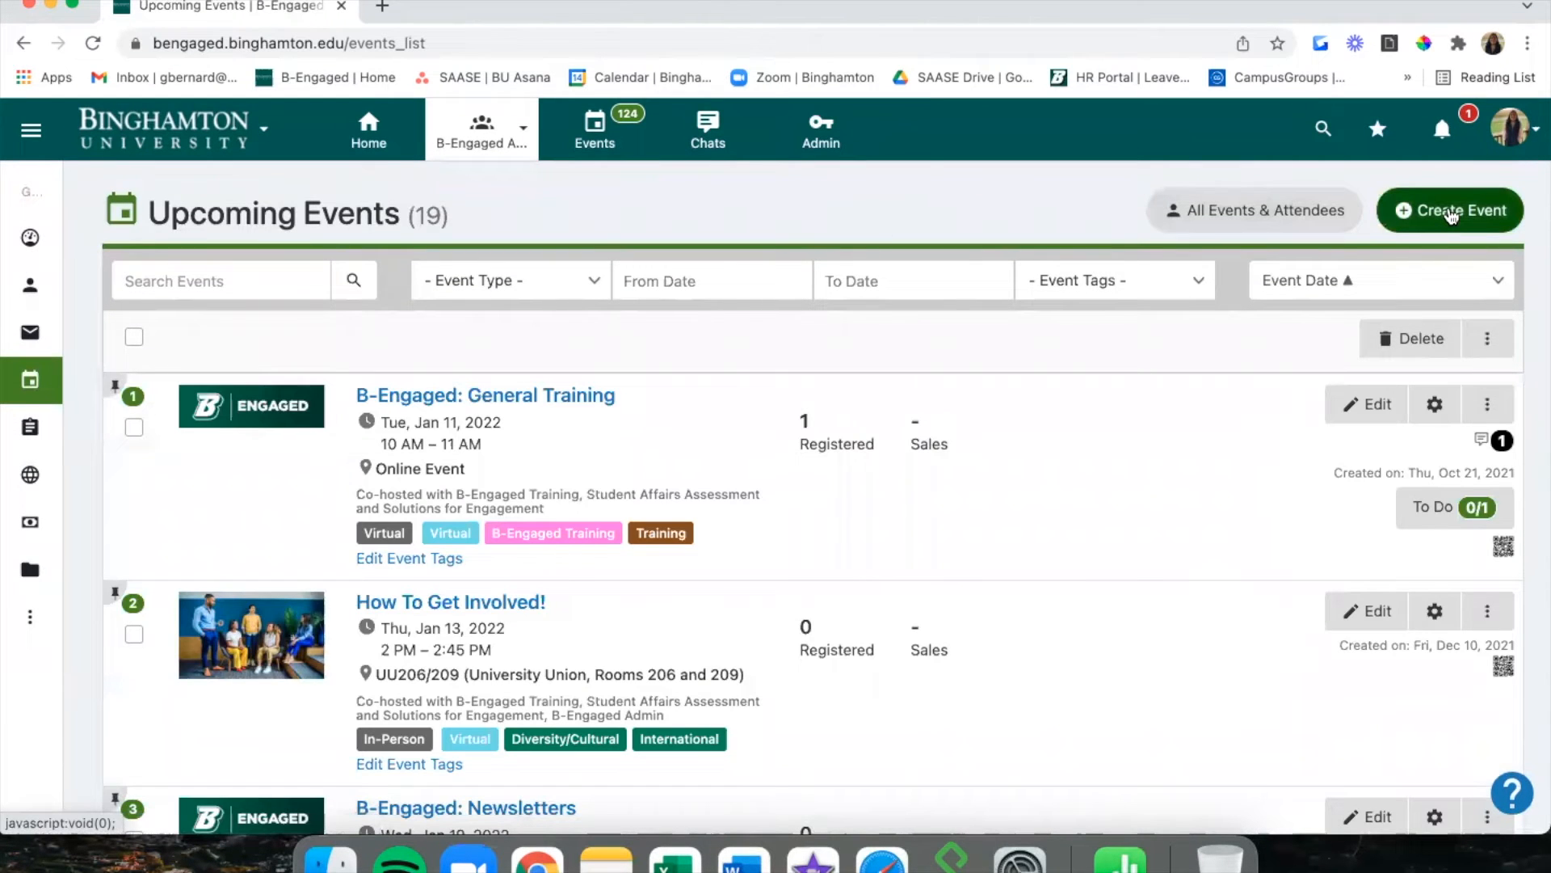
Browse the event template gallery (General Training, Newsletters, Officer Transitions) to the bottom and close it.
{"action": "left_click", "coordinate": [1452, 213]}
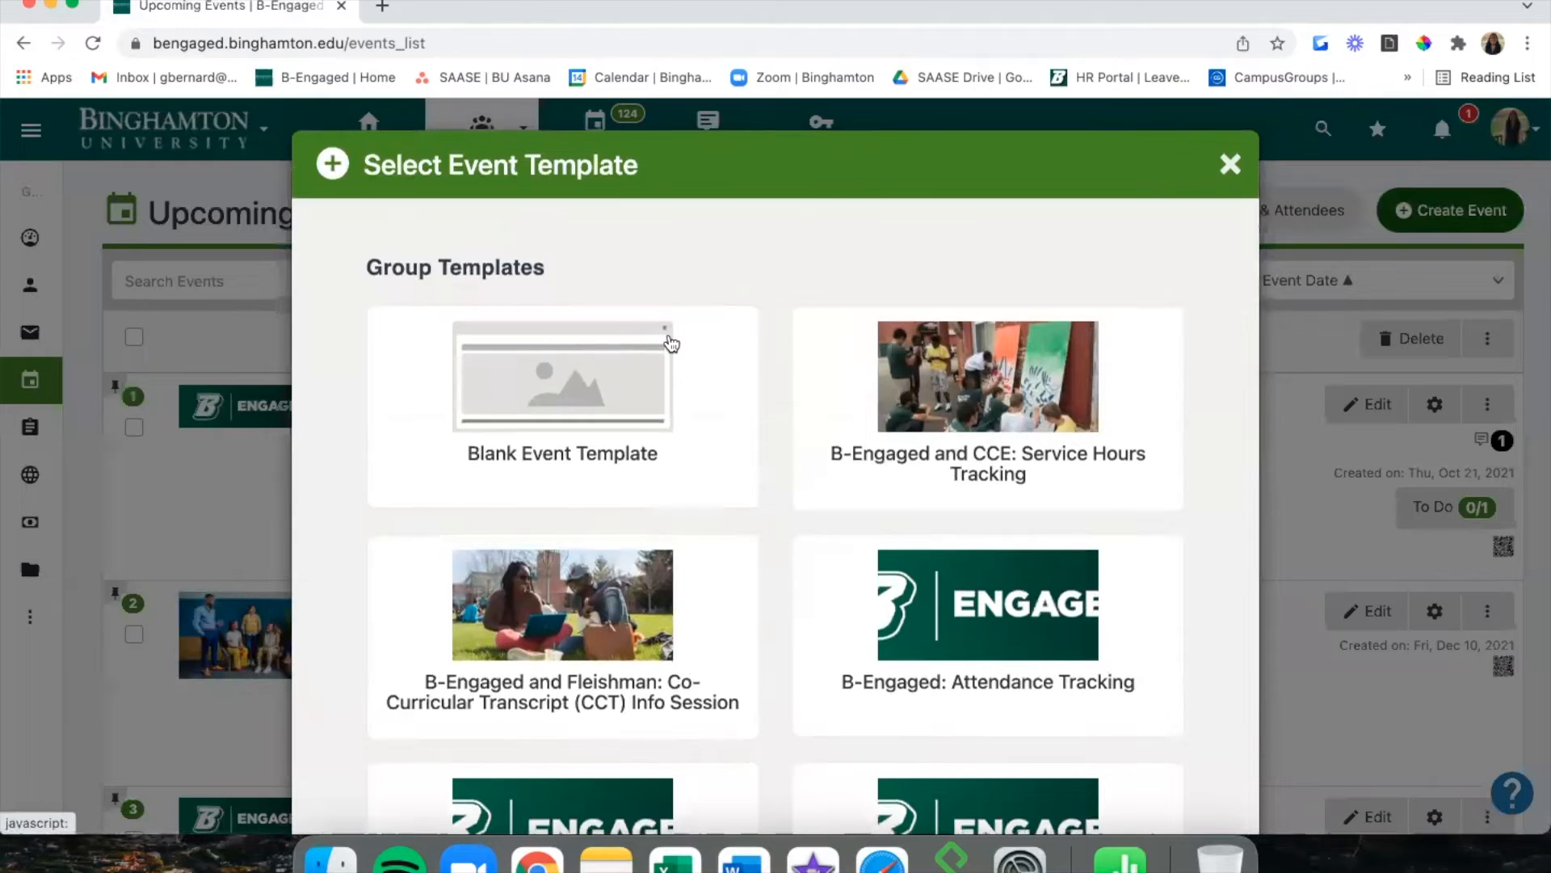
{"action": "scroll", "coordinate": [671, 343], "scroll_direction": "down", "scroll_amount": 2}
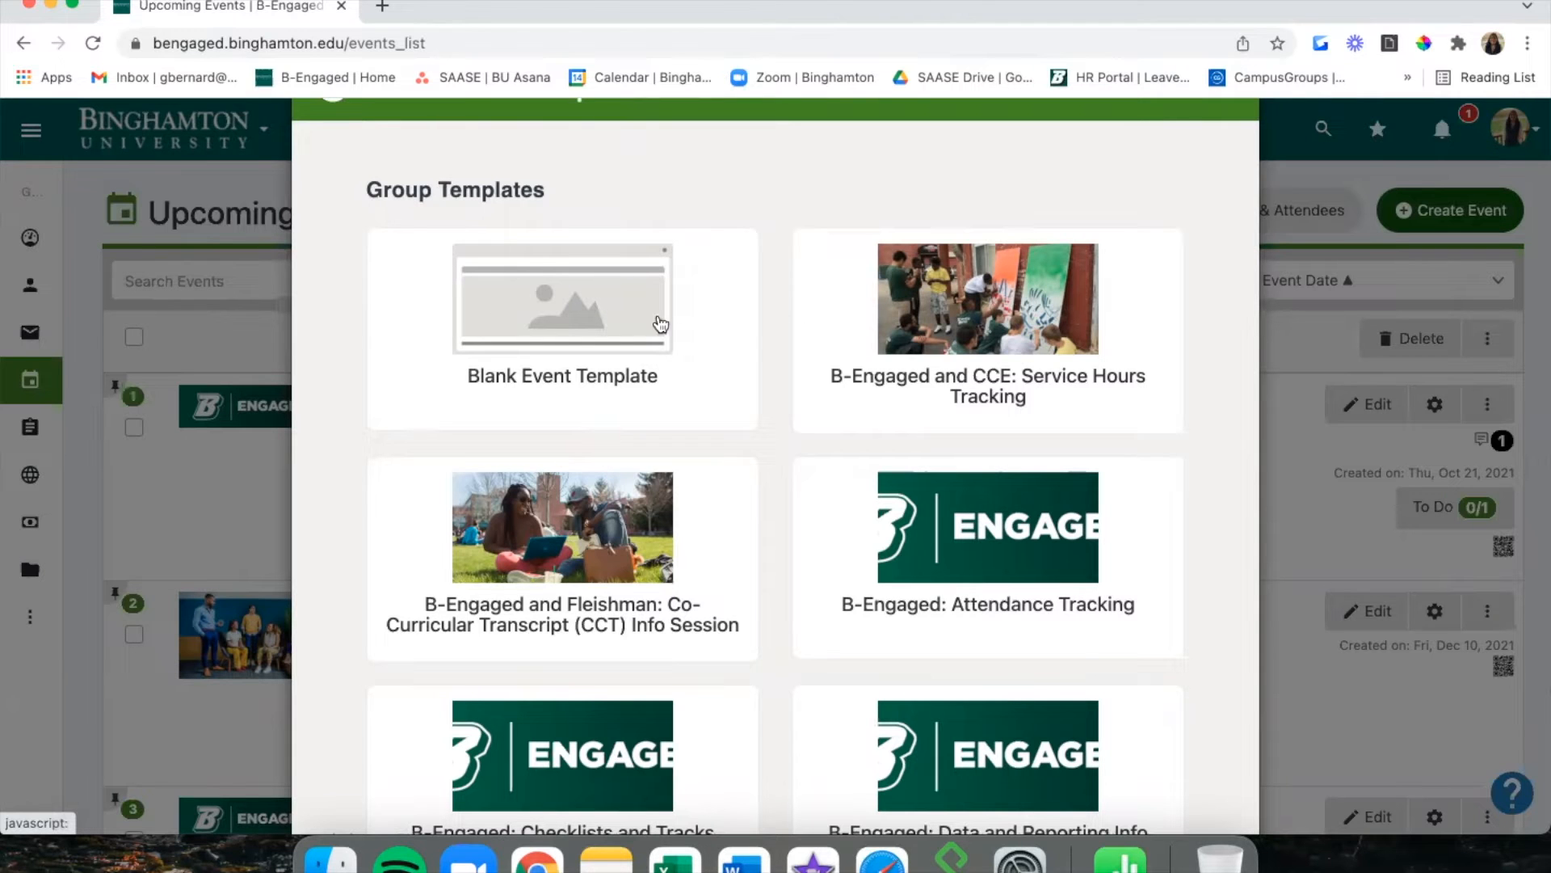
{"action": "scroll", "coordinate": [752, 337], "scroll_direction": "down", "scroll_amount": 2}
{"action": "scroll", "coordinate": [773, 329], "scroll_direction": "down", "scroll_amount": 3}
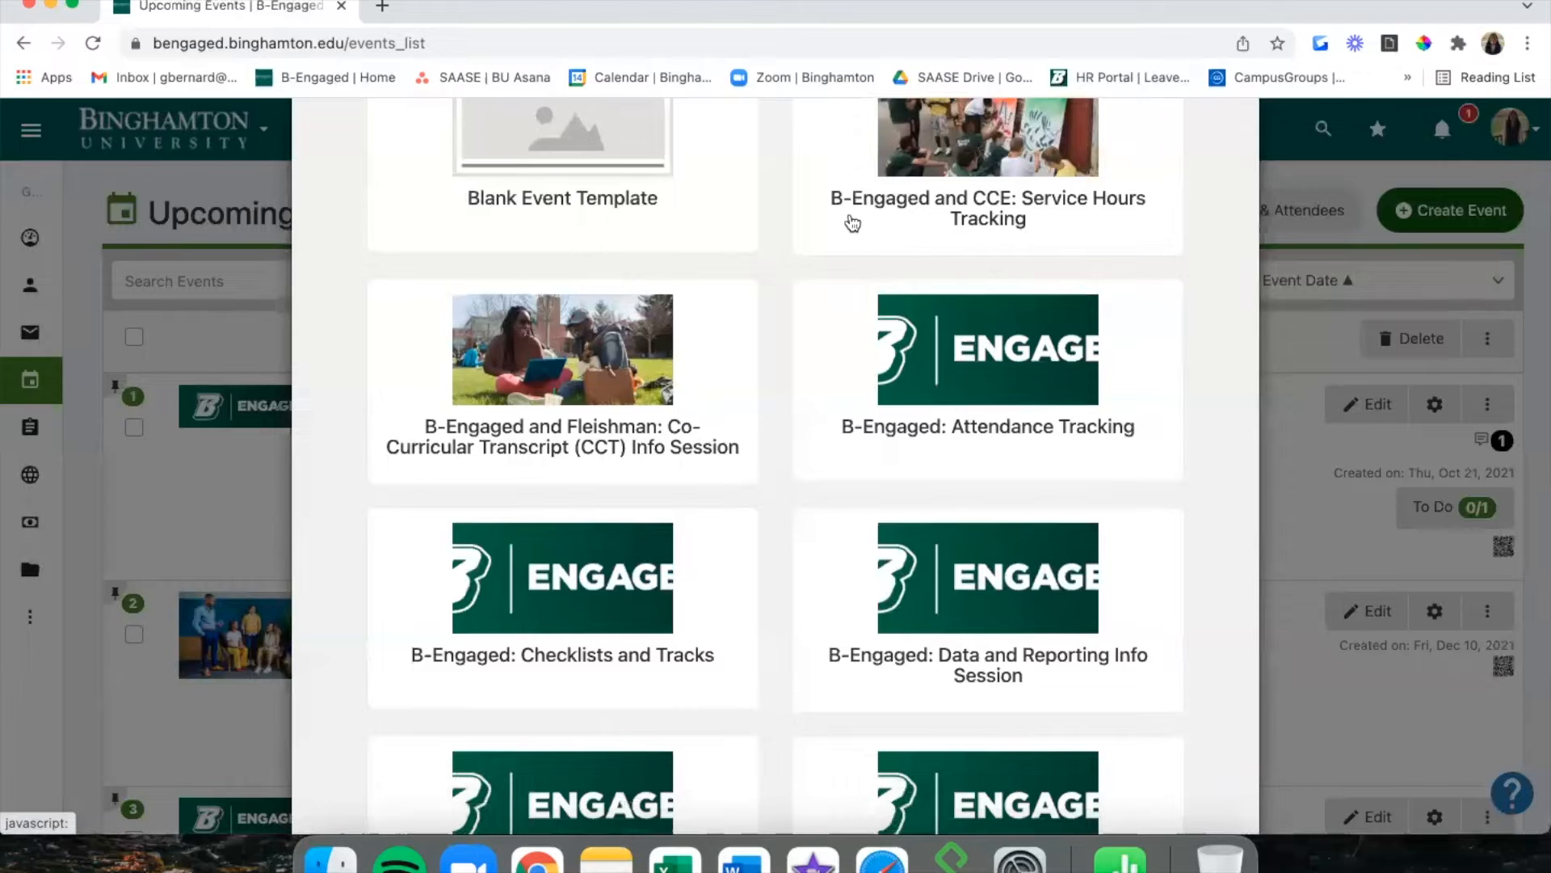
{"action": "scroll", "coordinate": [691, 396], "scroll_direction": "down", "scroll_amount": 3}
{"action": "scroll", "coordinate": [691, 397], "scroll_direction": "down", "scroll_amount": 2}
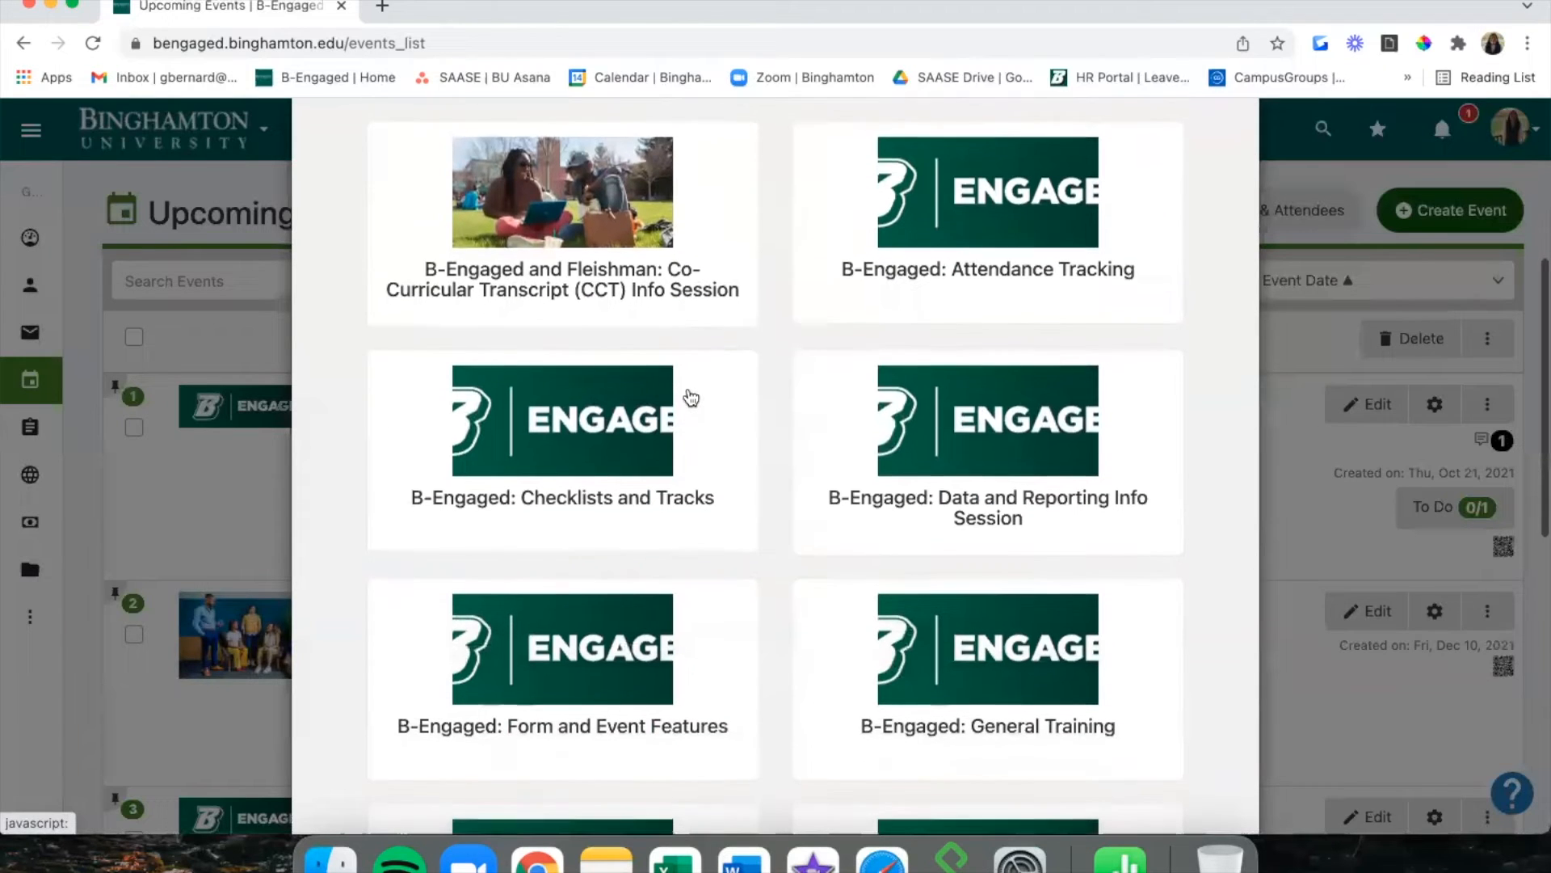
{"action": "scroll", "coordinate": [691, 397], "scroll_direction": "down", "scroll_amount": 5}
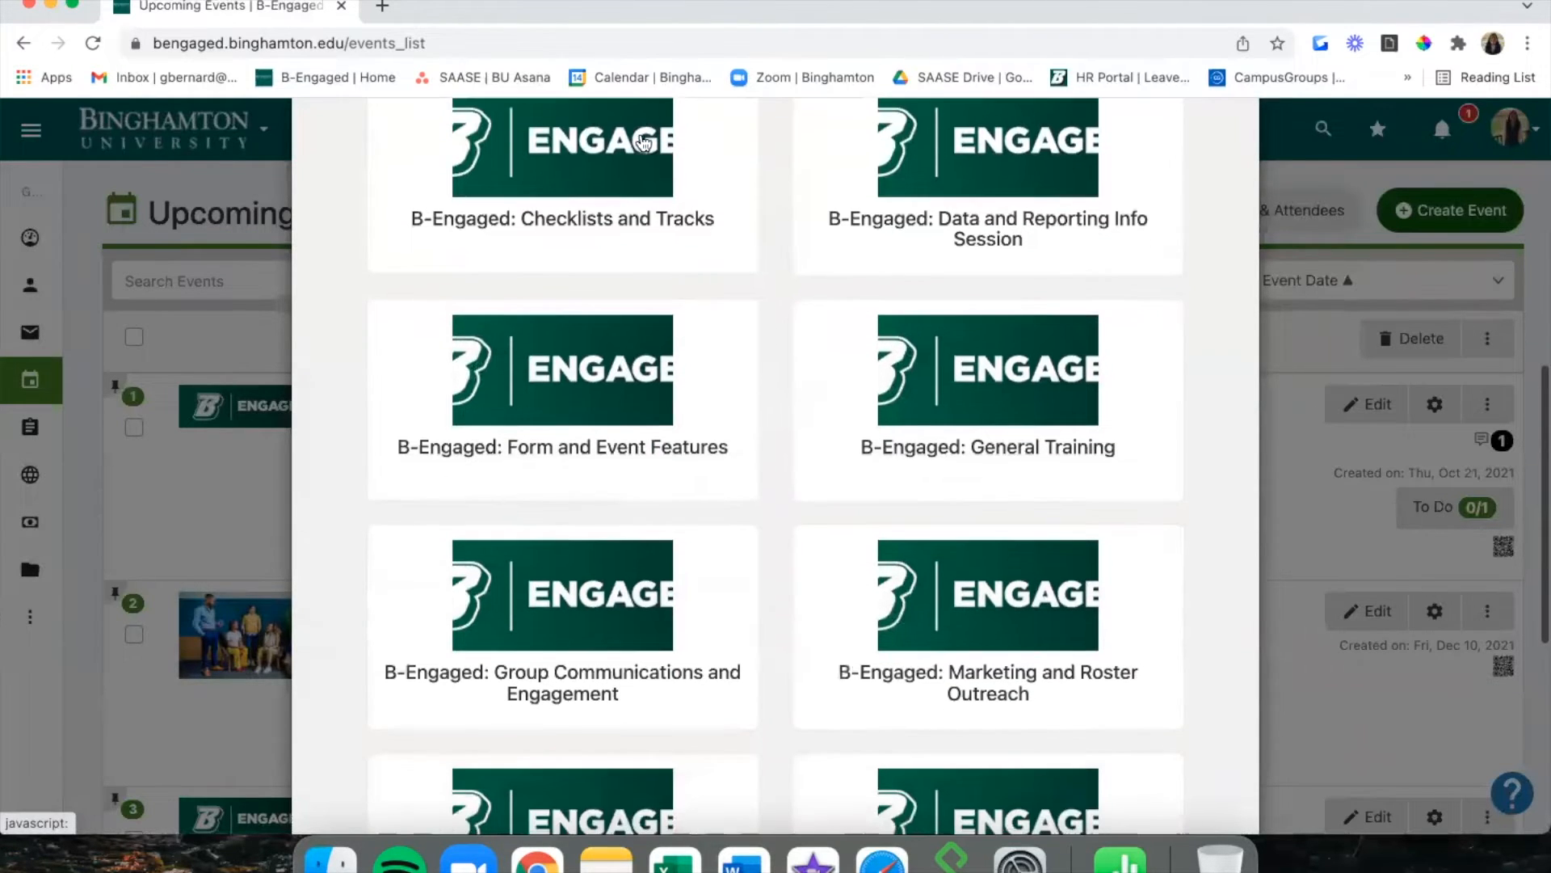
{"action": "scroll", "coordinate": [646, 401], "scroll_direction": "down", "scroll_amount": 3}
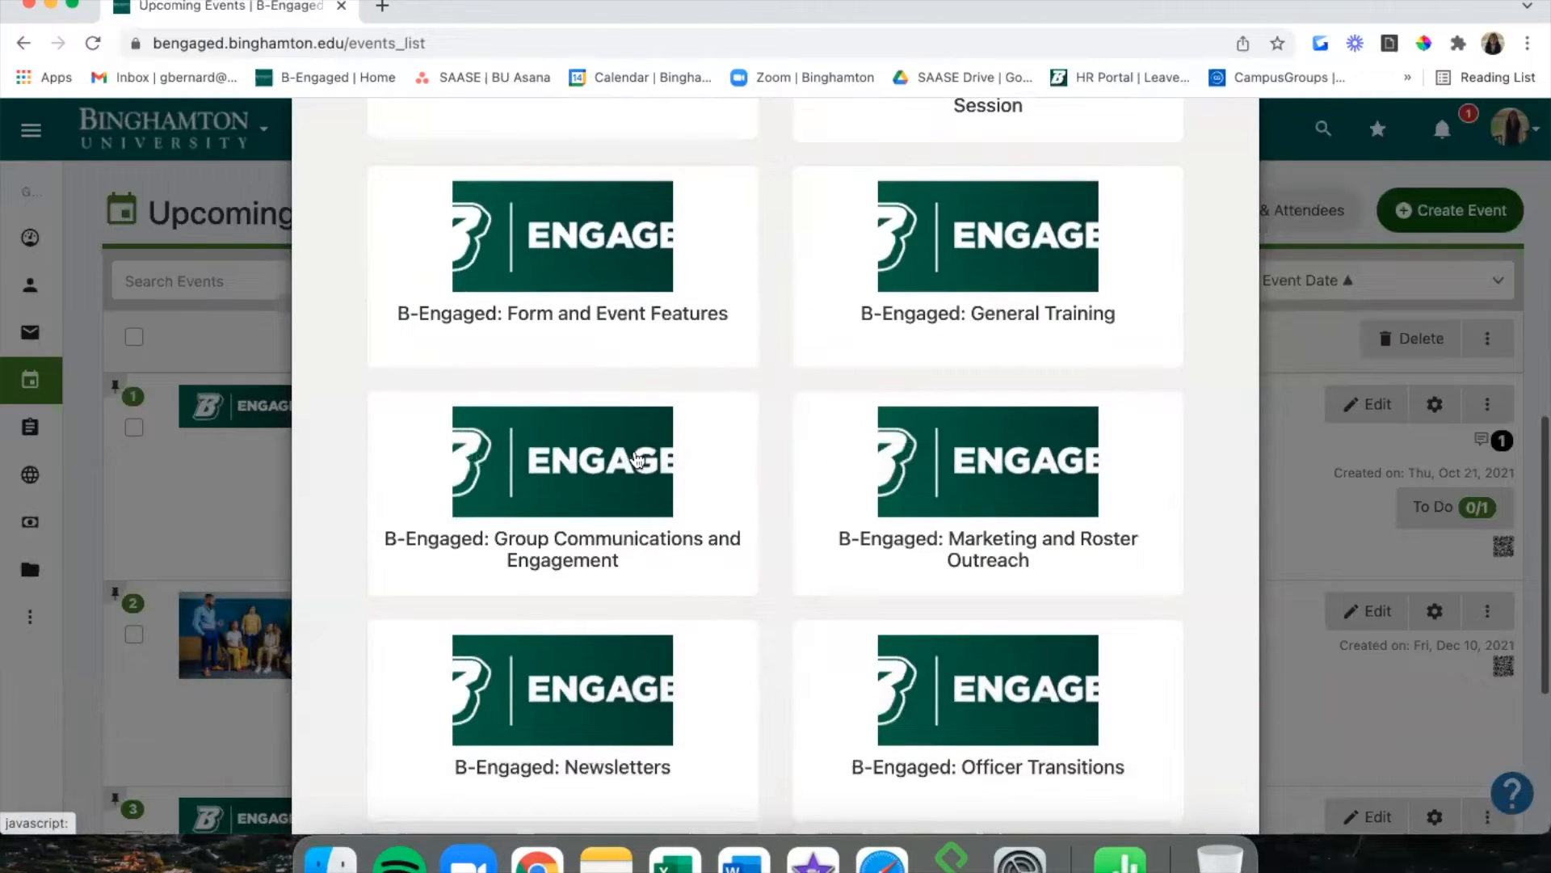
{"action": "scroll", "coordinate": [645, 401], "scroll_direction": "down", "scroll_amount": 4}
{"action": "scroll", "coordinate": [624, 560], "scroll_direction": "down", "scroll_amount": 3}
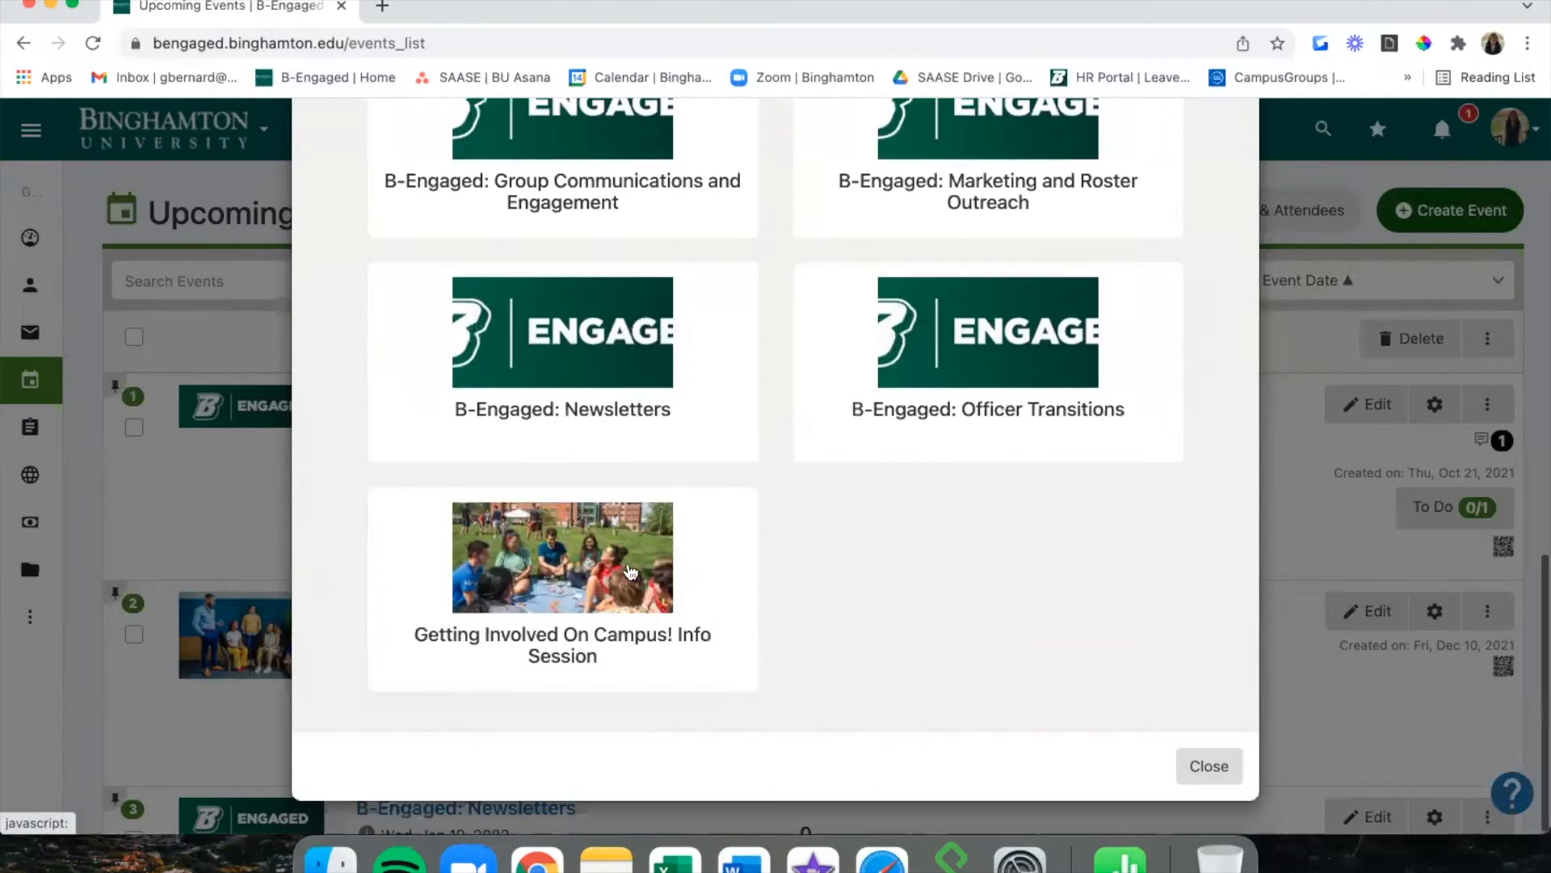
{"action": "left_click", "coordinate": [1210, 766]}
Scroll the Upcoming Events list and expand the sidebar's Events submenu pages.
{"action": "scroll", "coordinate": [1212, 768], "scroll_direction": "down", "scroll_amount": 3}
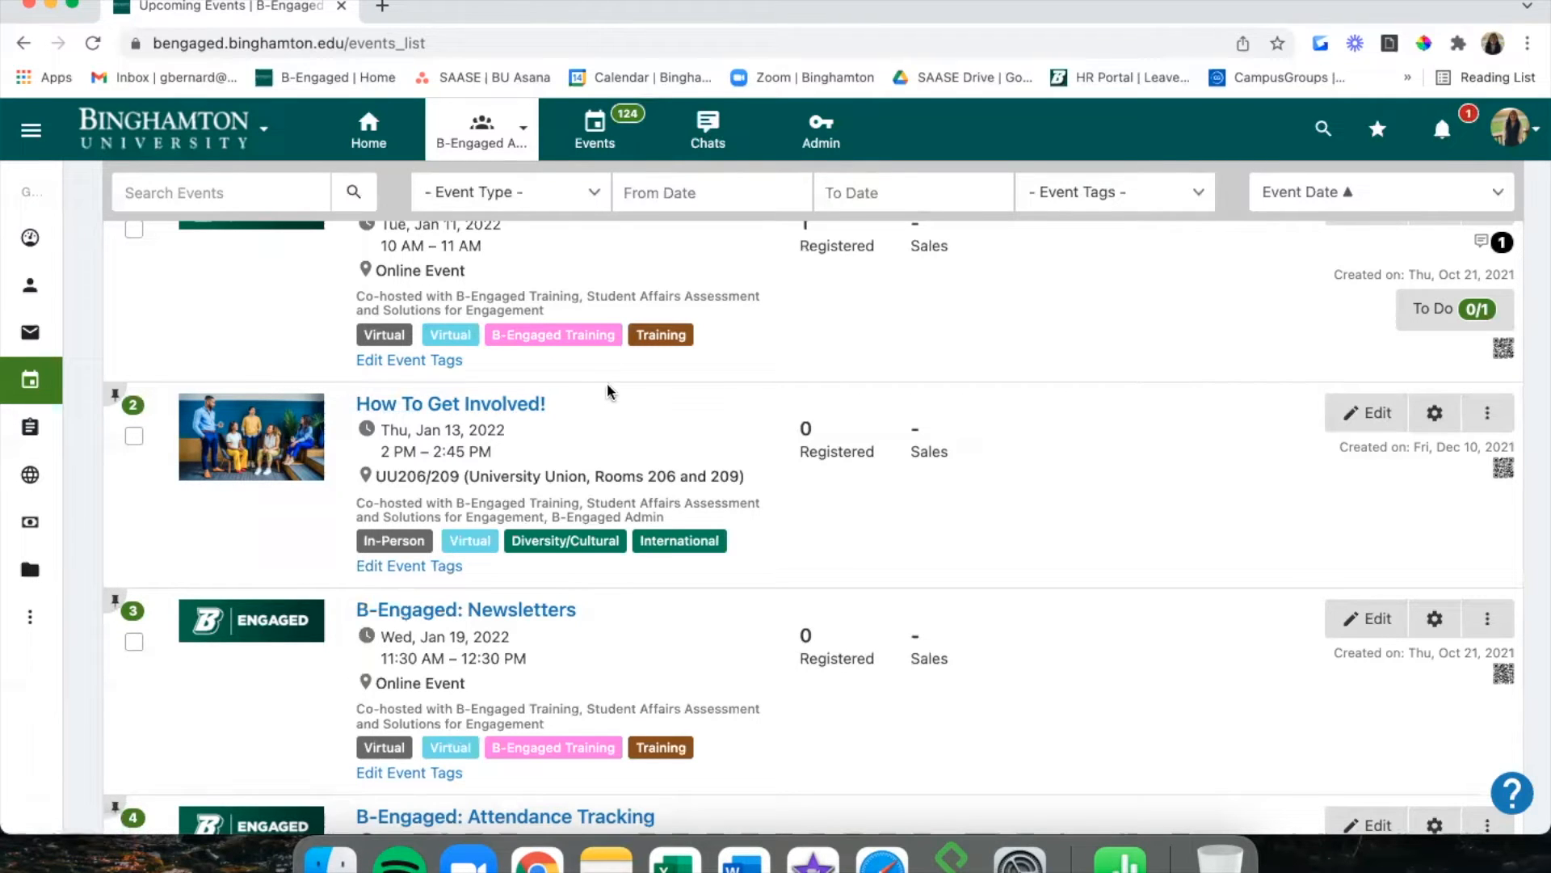
{"action": "scroll", "coordinate": [533, 400], "scroll_direction": "up", "scroll_amount": 3}
{"action": "scroll", "coordinate": [530, 404], "scroll_direction": "down", "scroll_amount": 3}
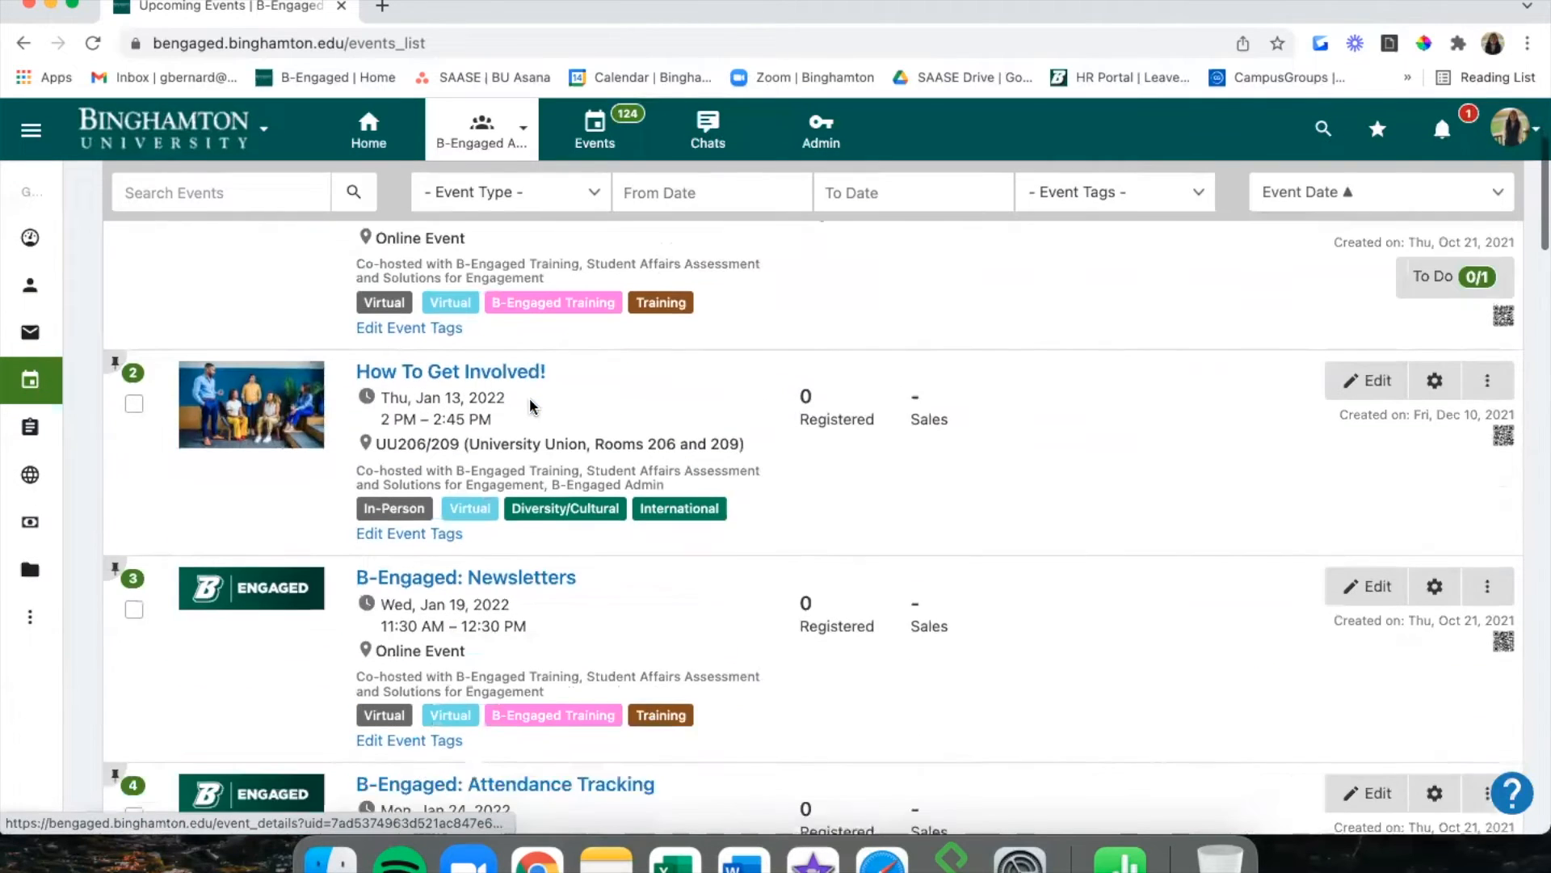
{"action": "scroll", "coordinate": [530, 397], "scroll_direction": "down", "scroll_amount": 3}
{"action": "scroll", "coordinate": [530, 400], "scroll_direction": "up", "scroll_amount": 8}
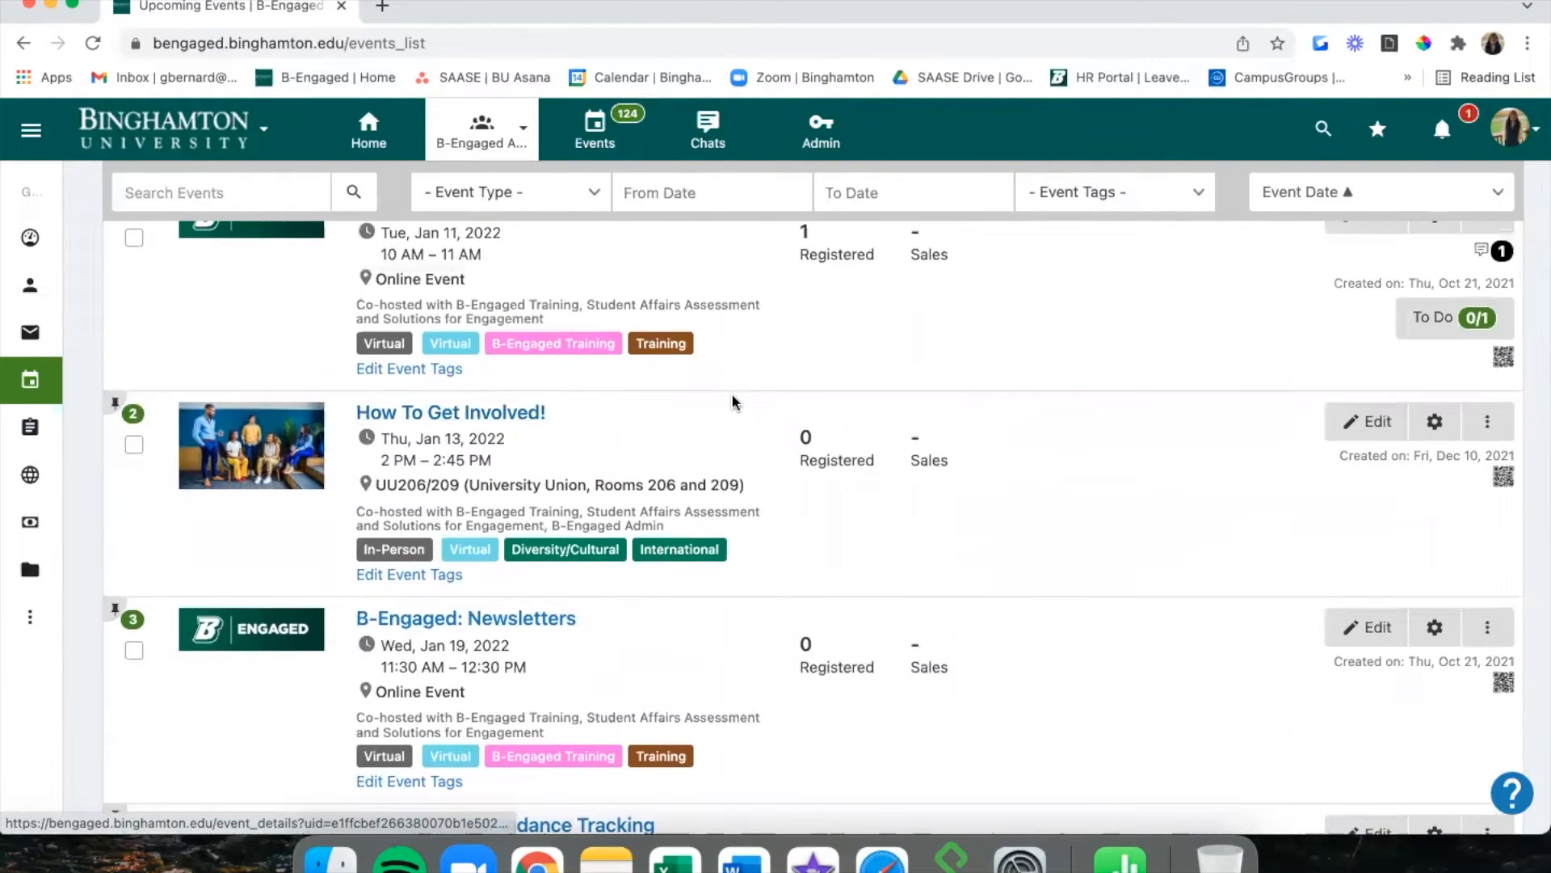
{"action": "scroll", "coordinate": [731, 393], "scroll_direction": "down", "scroll_amount": 1}
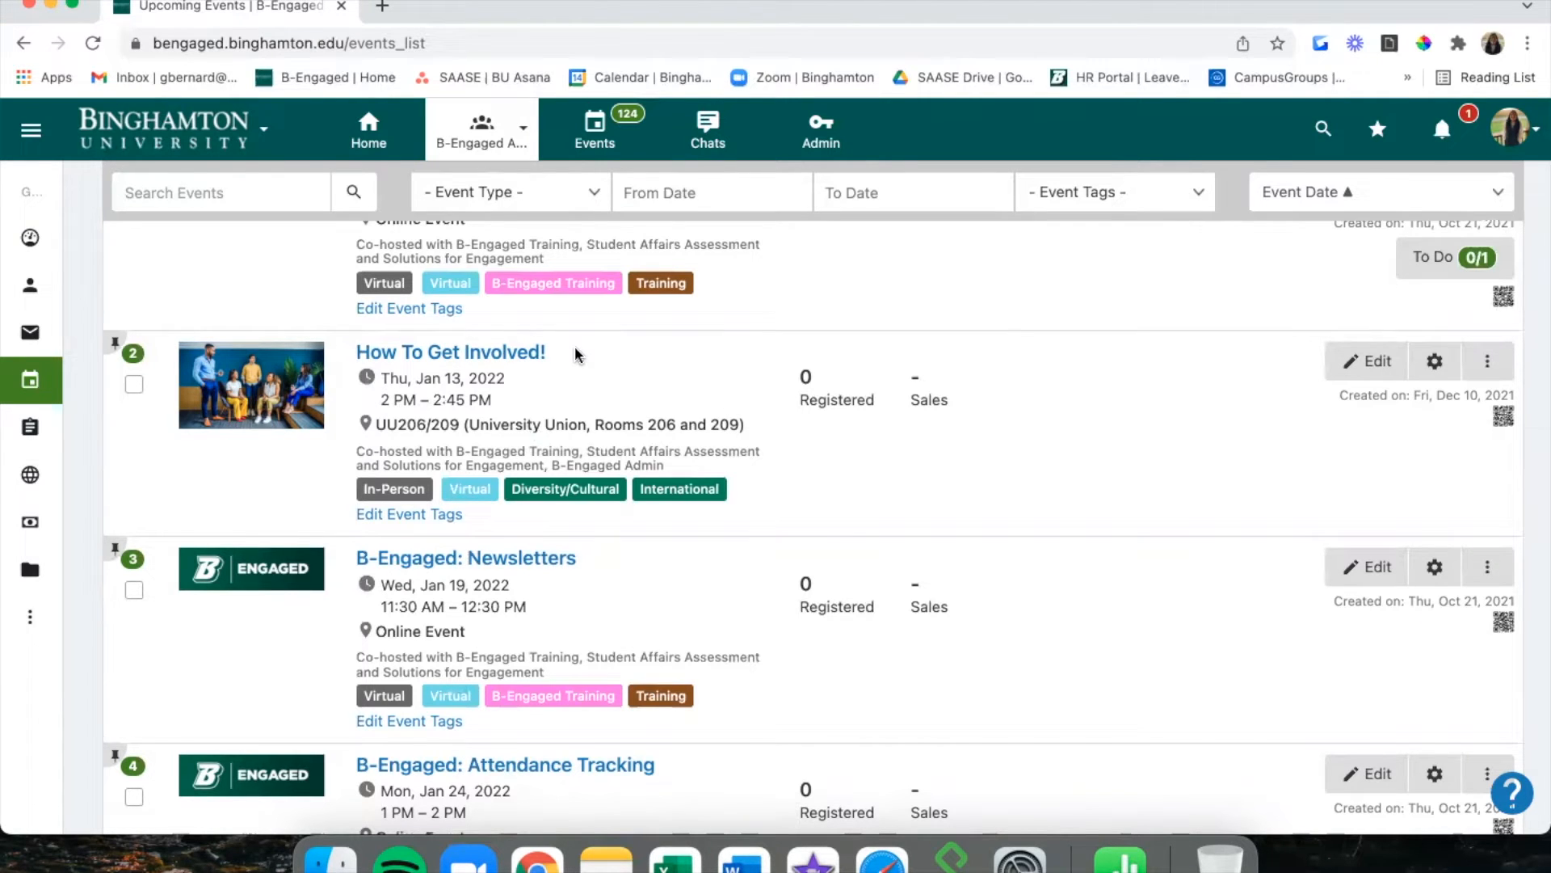
{"action": "mouse_move", "coordinate": [59, 381]}
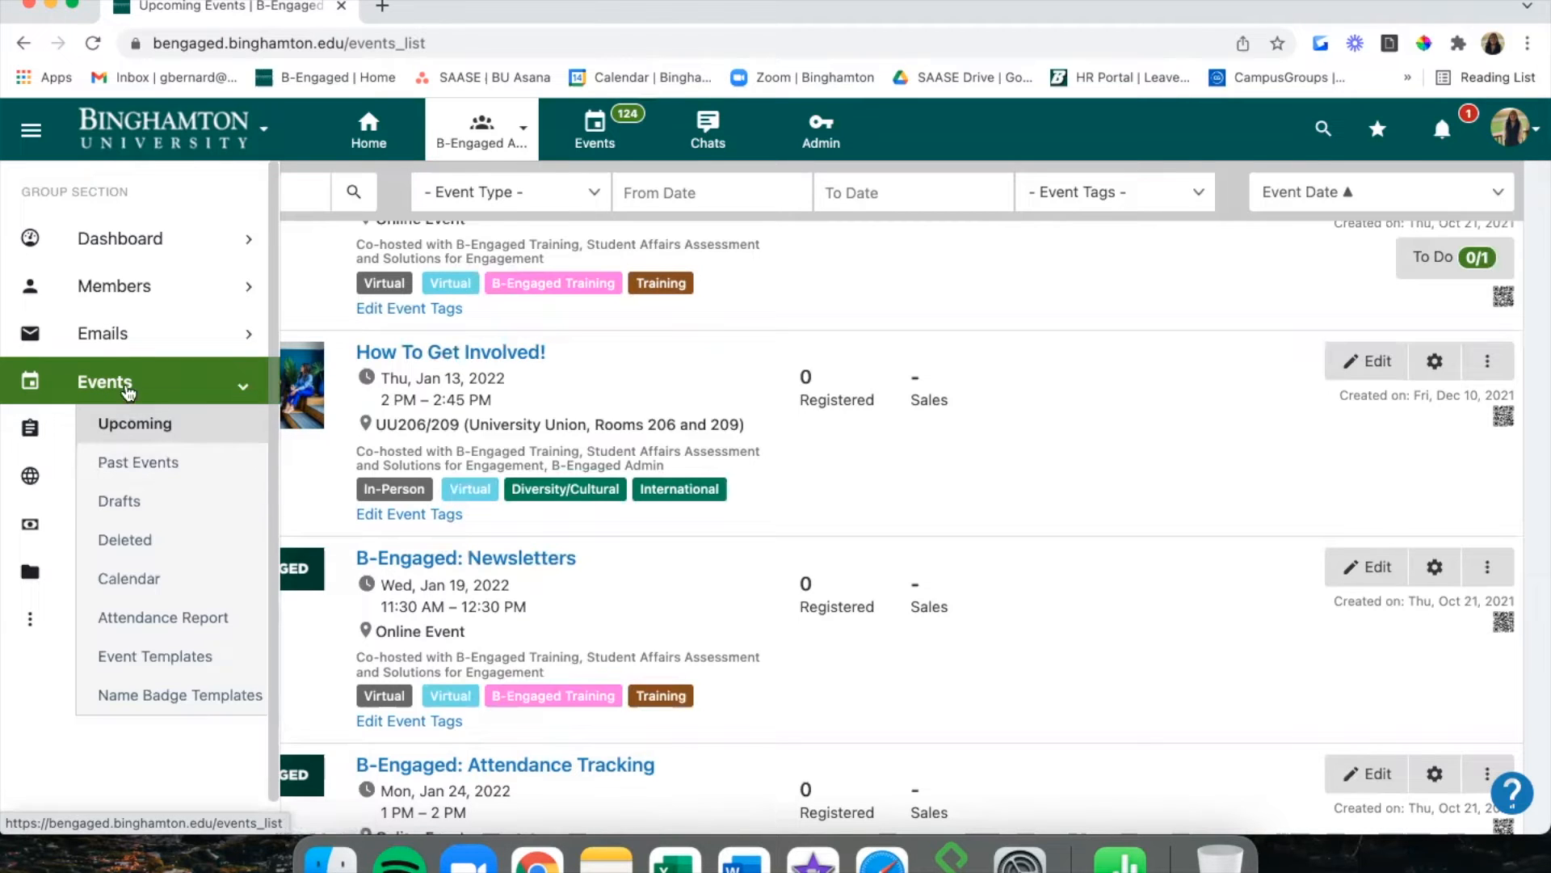
Open Past Events and view B-Engaged: General Training's details, dated Tue Dec 14, 2021.
{"action": "left_click", "coordinate": [148, 461]}
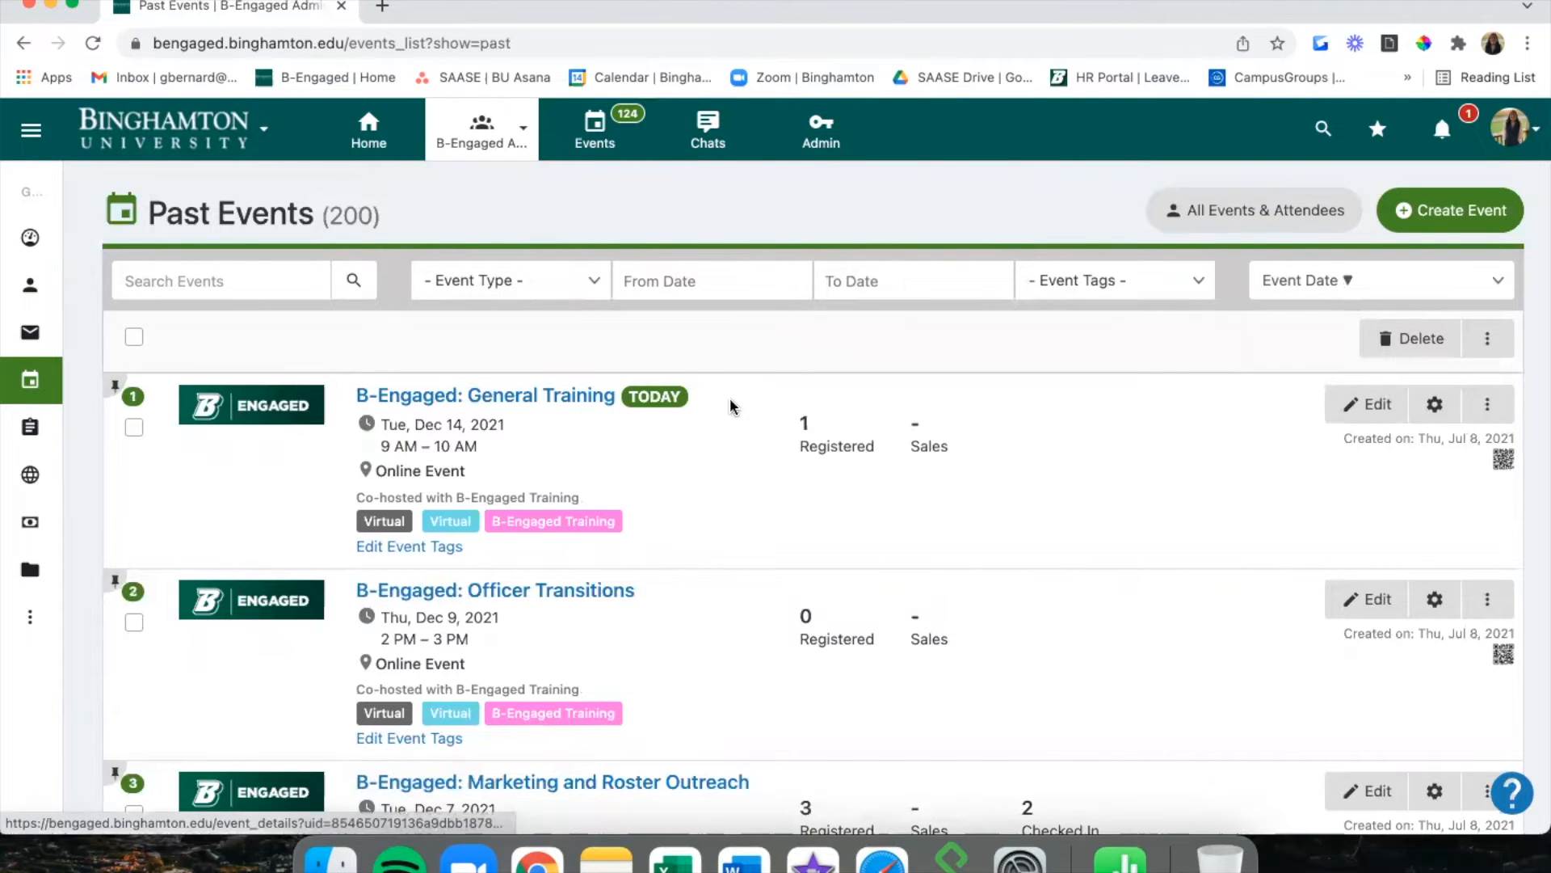
{"action": "scroll", "coordinate": [729, 398], "scroll_direction": "down", "scroll_amount": 3}
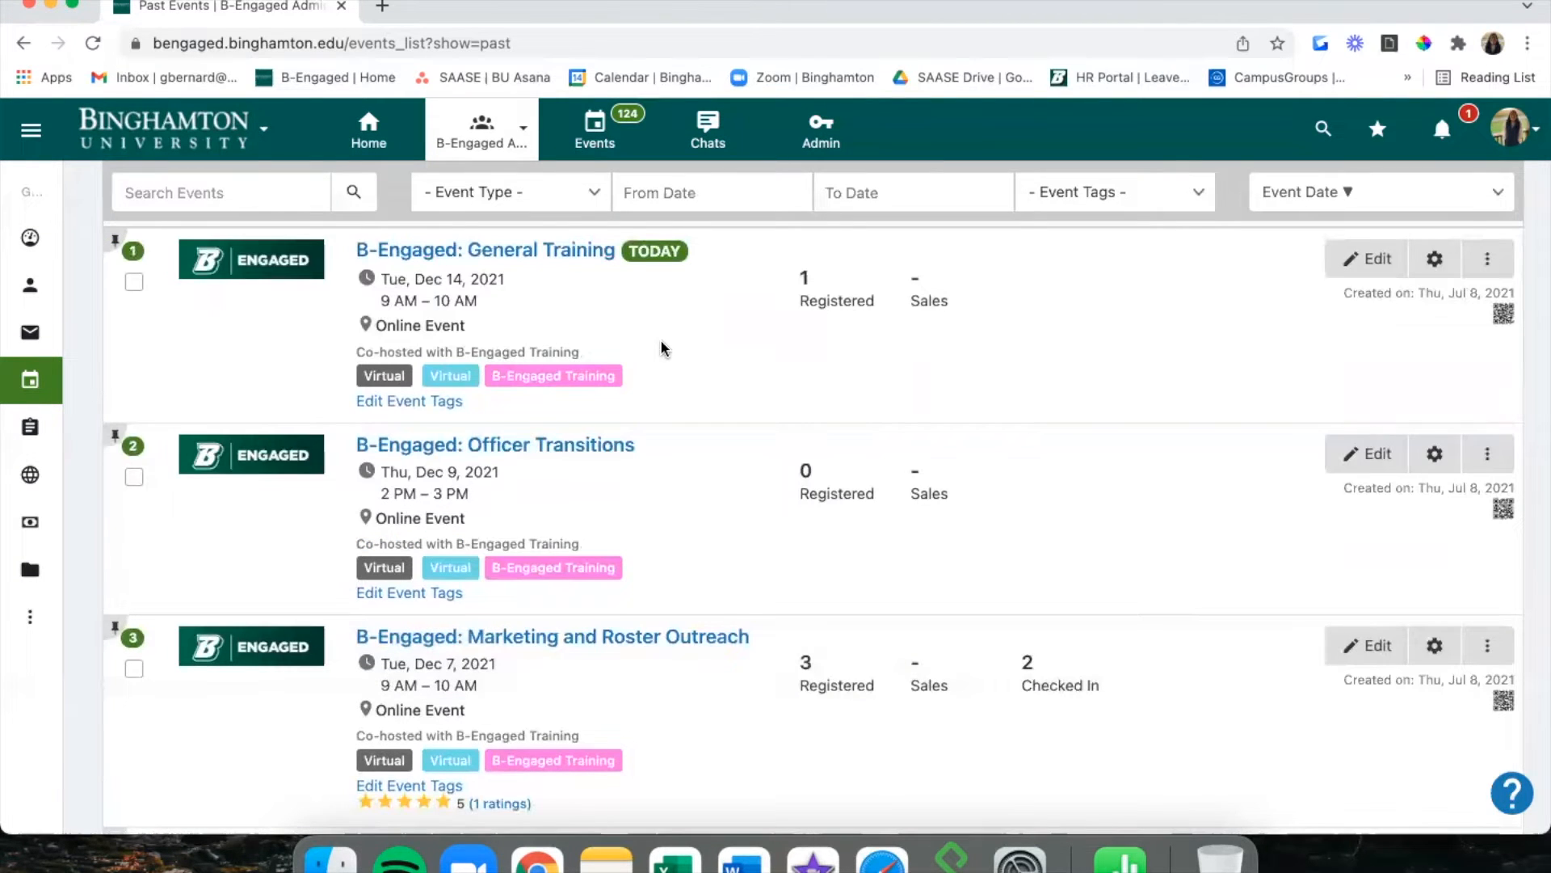
{"action": "scroll", "coordinate": [663, 349], "scroll_direction": "up", "scroll_amount": 3}
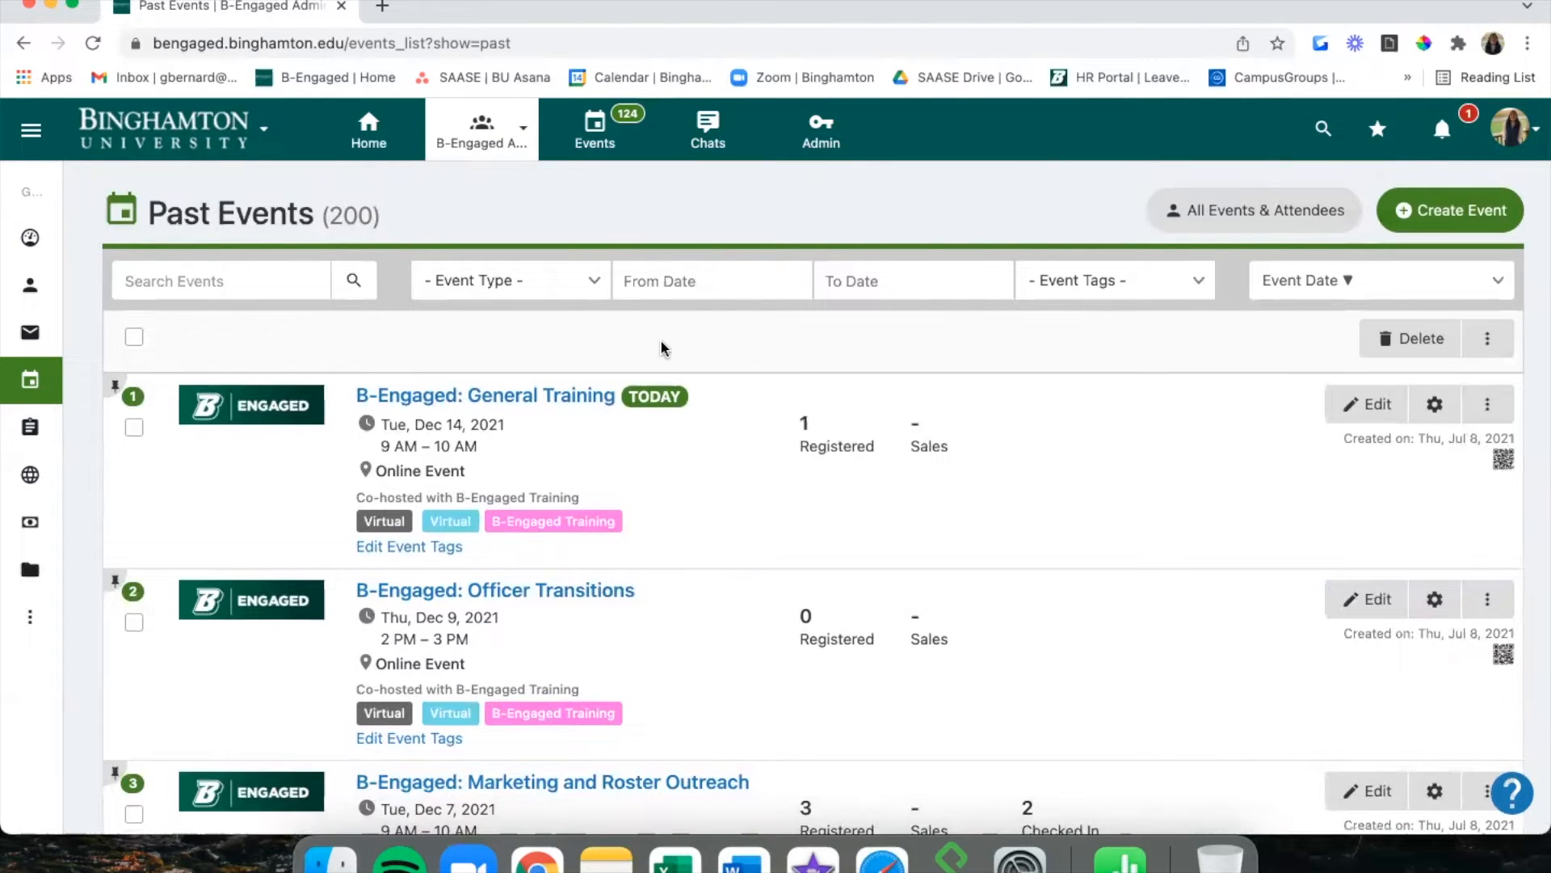
{"action": "left_click", "coordinate": [589, 397]}
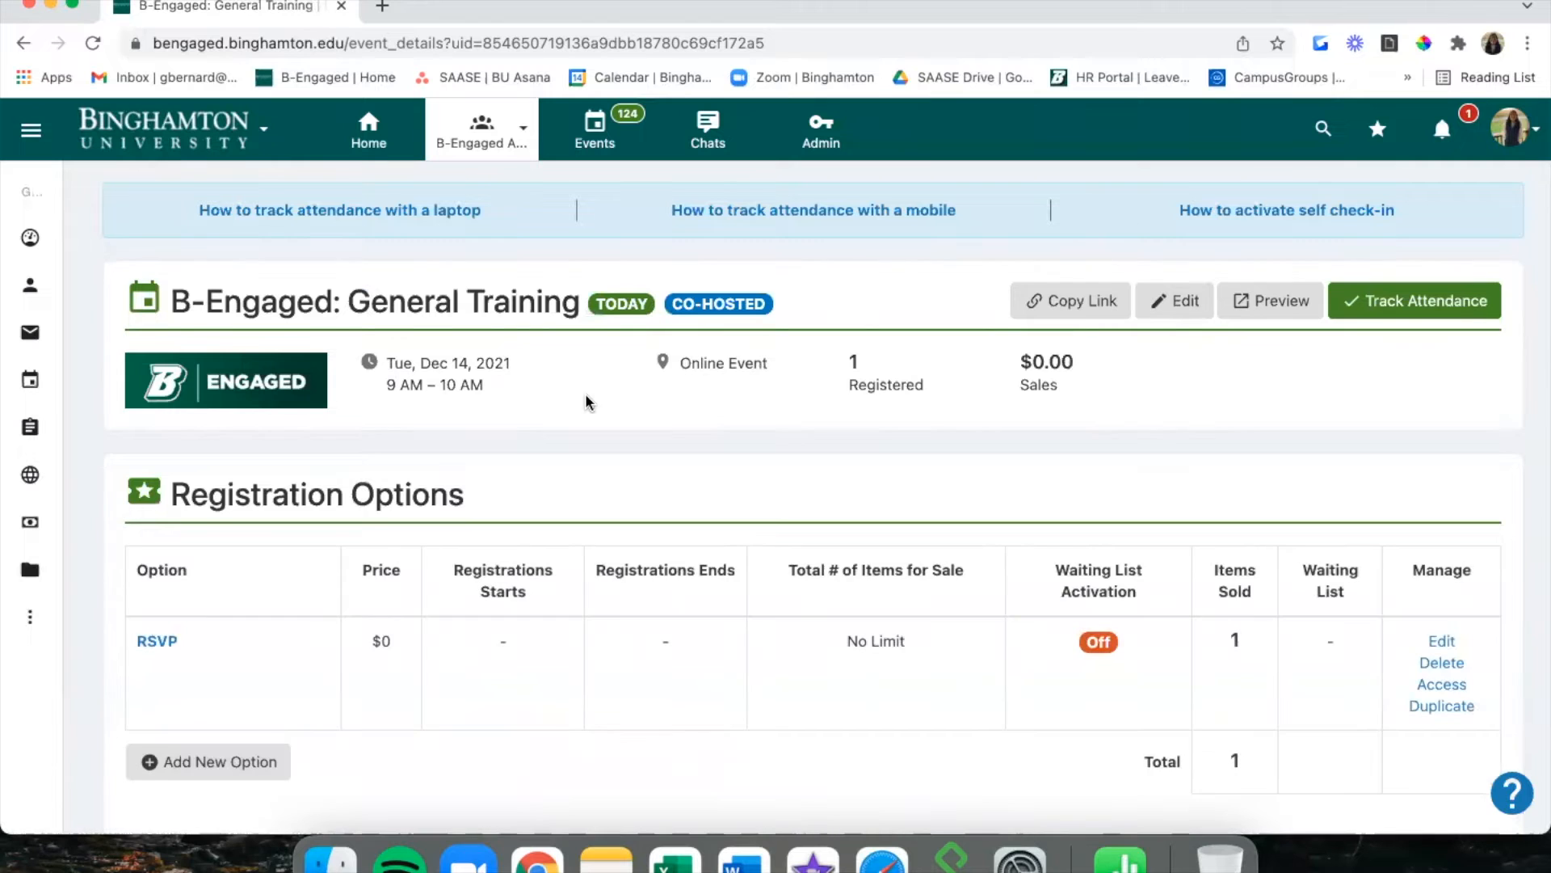
{"action": "scroll", "coordinate": [589, 402], "scroll_direction": "down", "scroll_amount": 3}
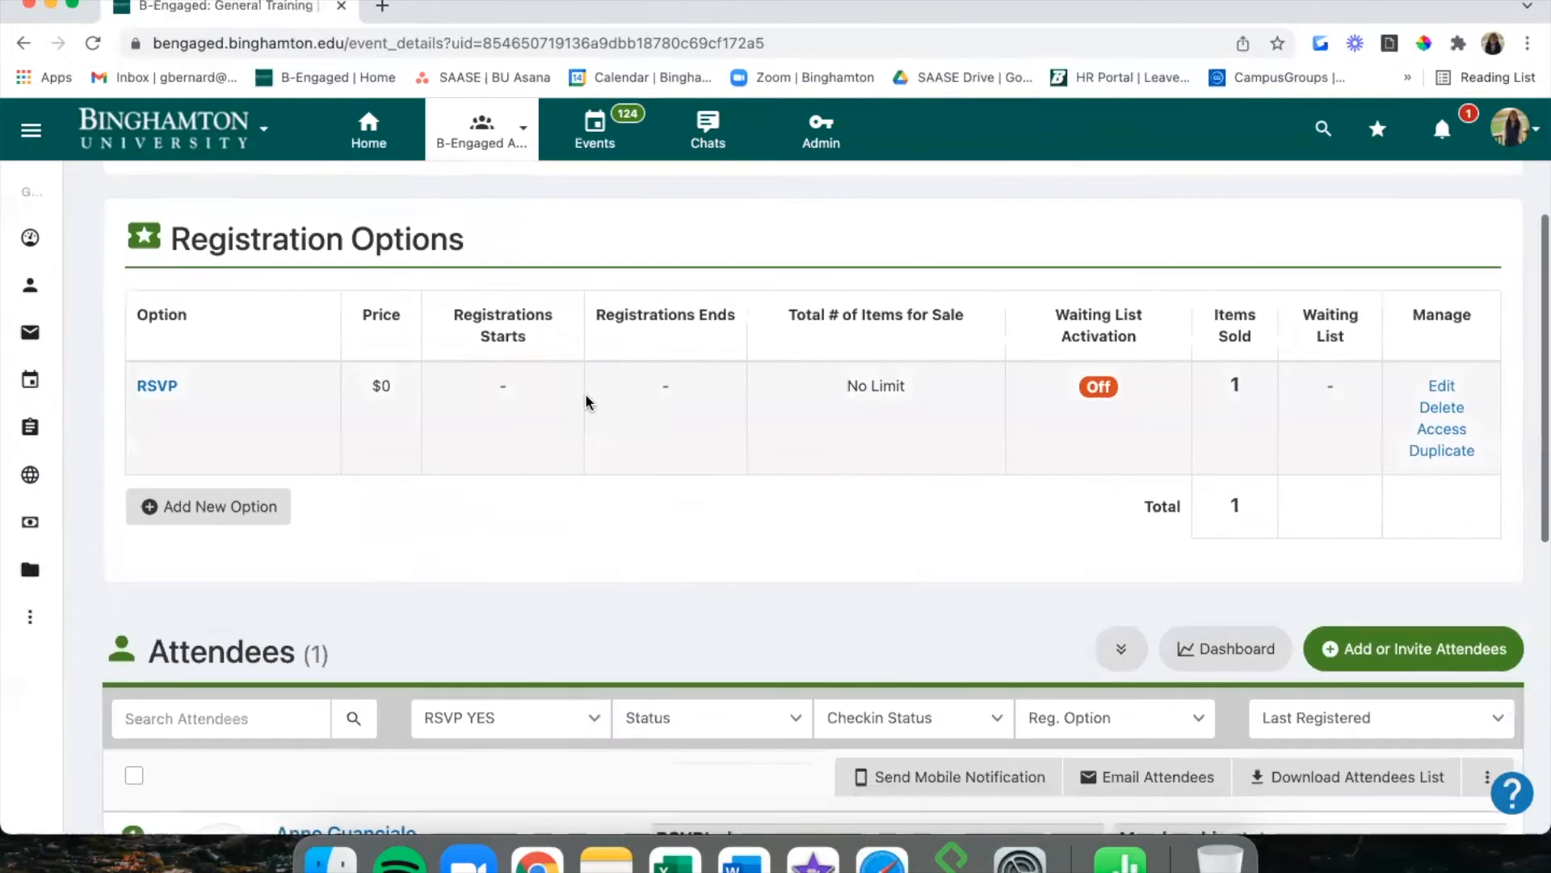
{"action": "scroll", "coordinate": [586, 400], "scroll_direction": "down", "scroll_amount": 5}
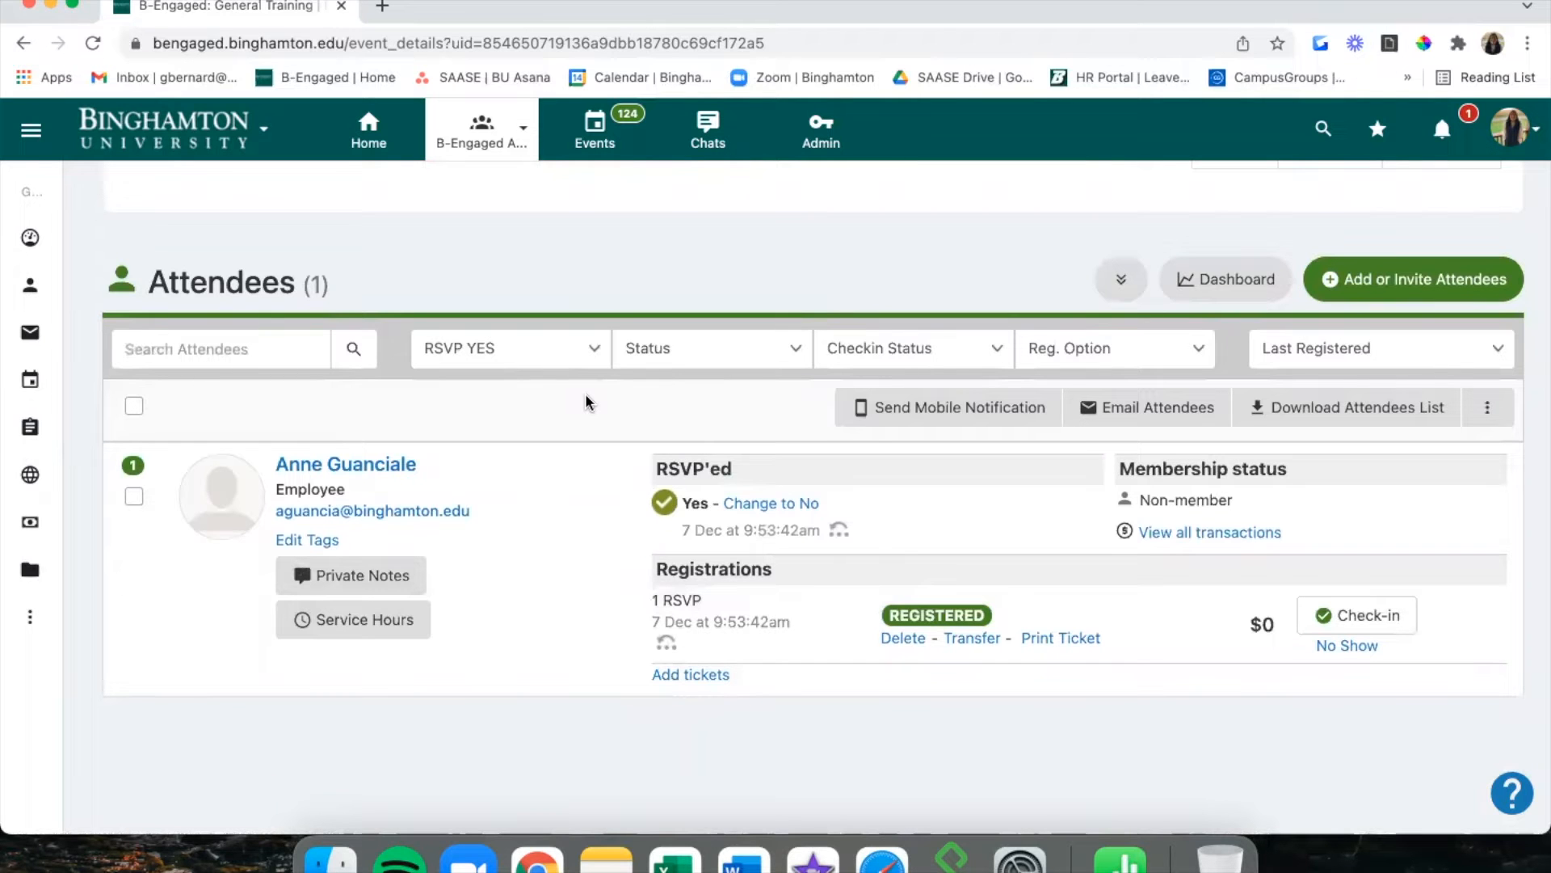
{"action": "scroll", "coordinate": [588, 402], "scroll_direction": "up", "scroll_amount": 8}
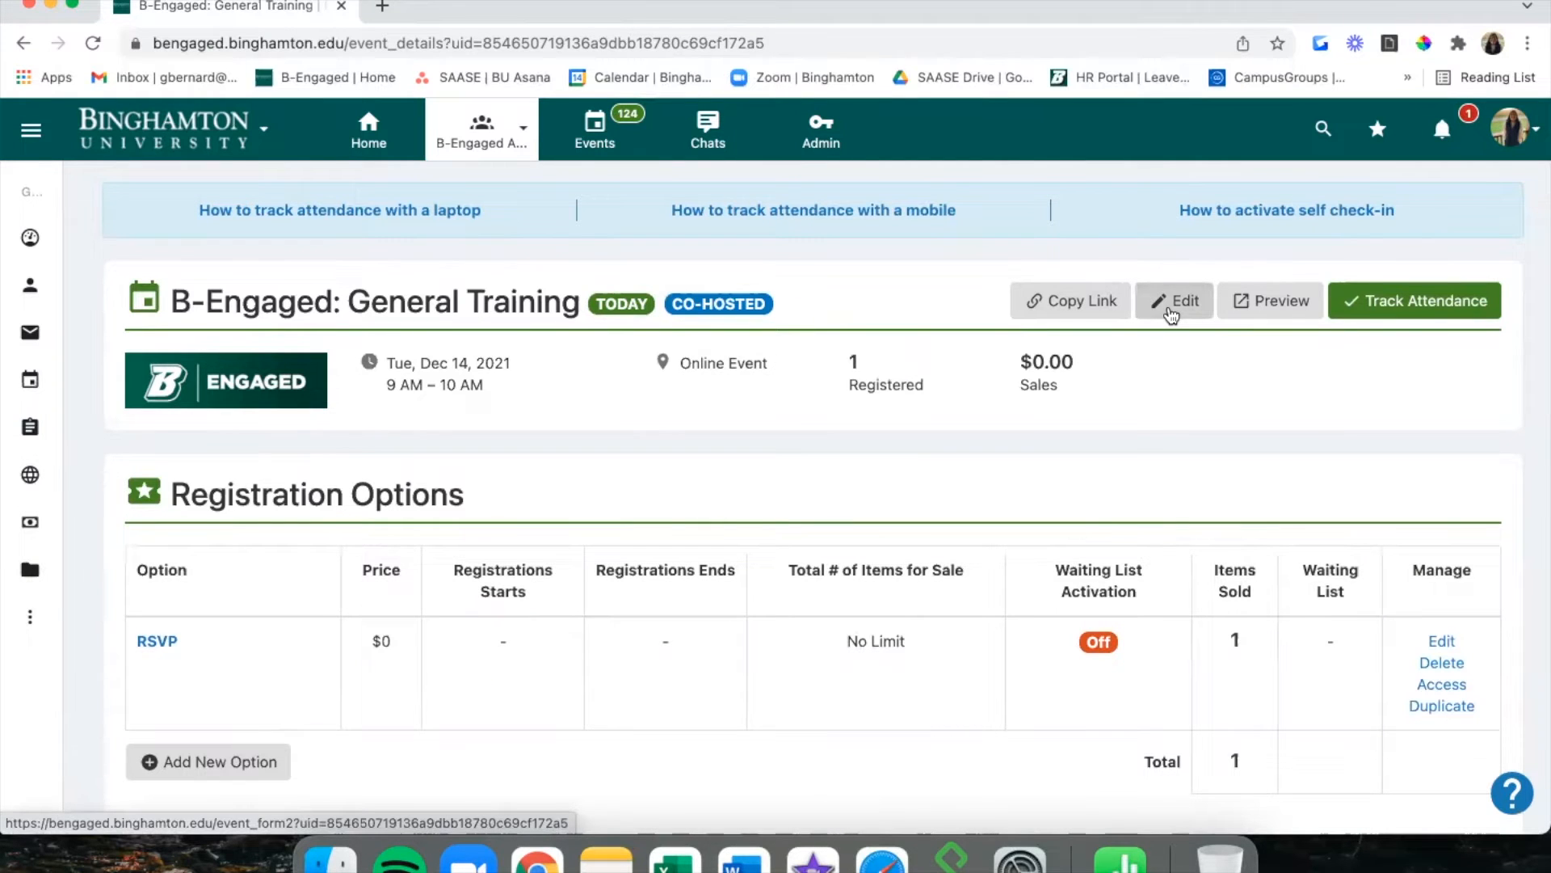
{"action": "left_click", "coordinate": [1169, 307]}
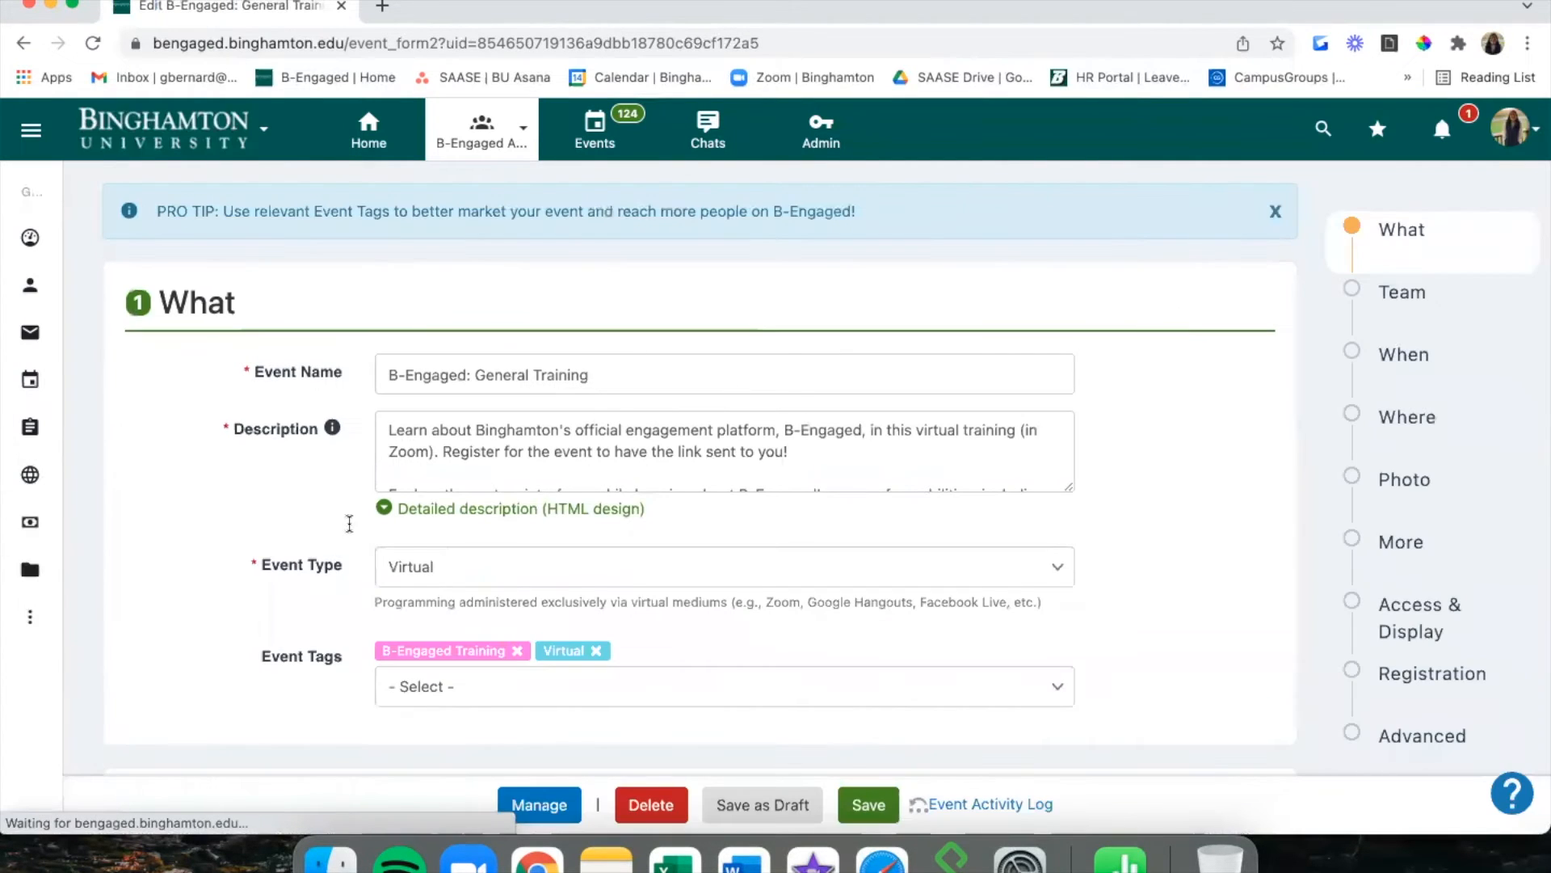
{"action": "scroll", "coordinate": [347, 520], "scroll_direction": "down", "scroll_amount": 4}
{"action": "scroll", "coordinate": [893, 415], "scroll_direction": "down", "scroll_amount": 15}
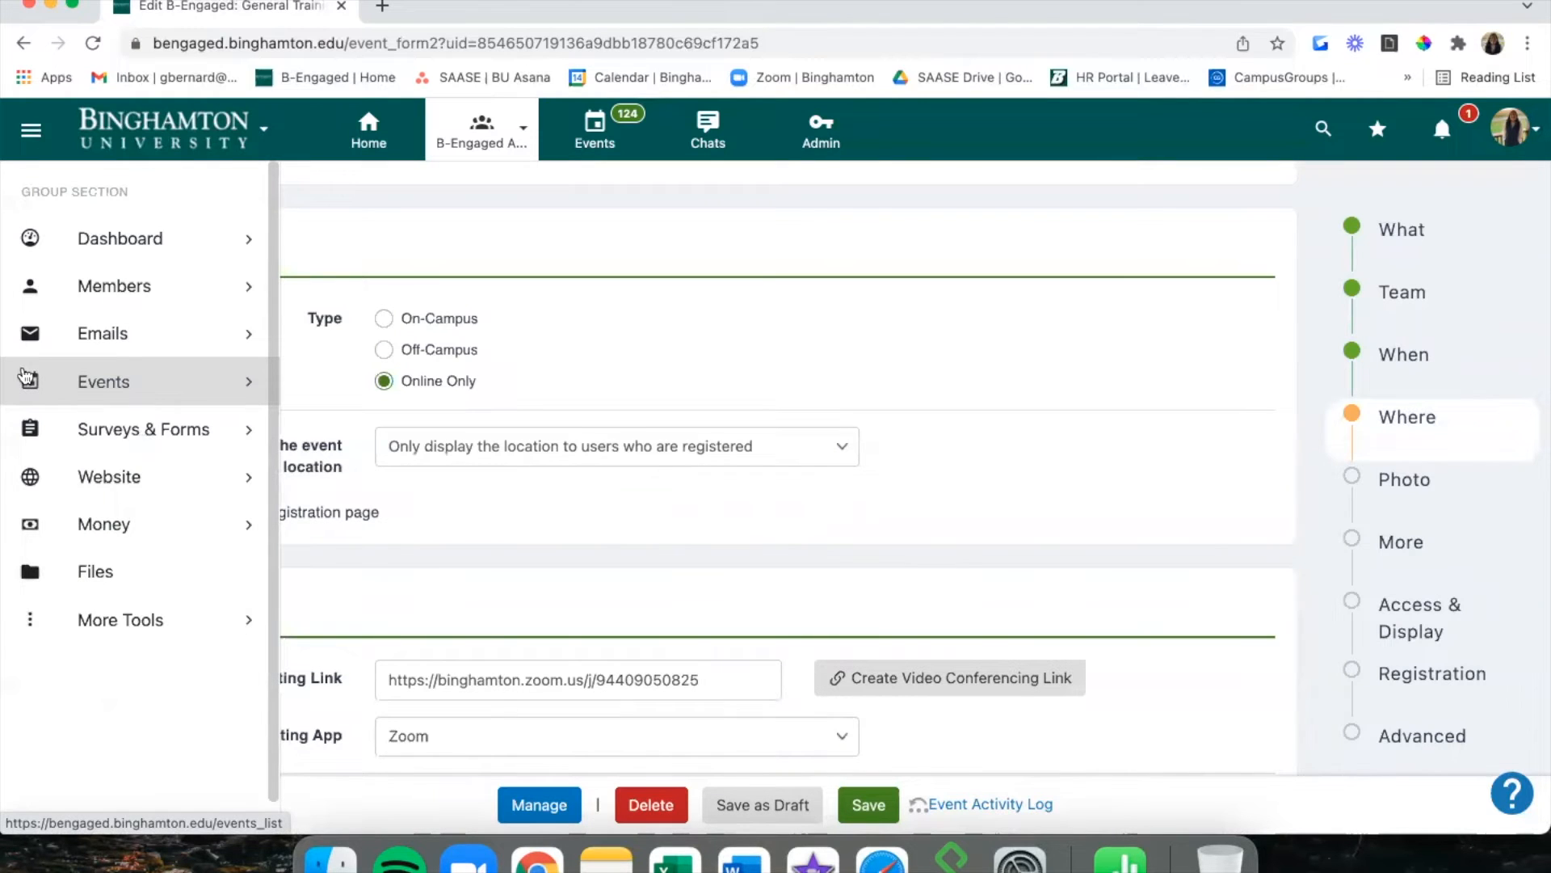
{"action": "left_click", "coordinate": [63, 381]}
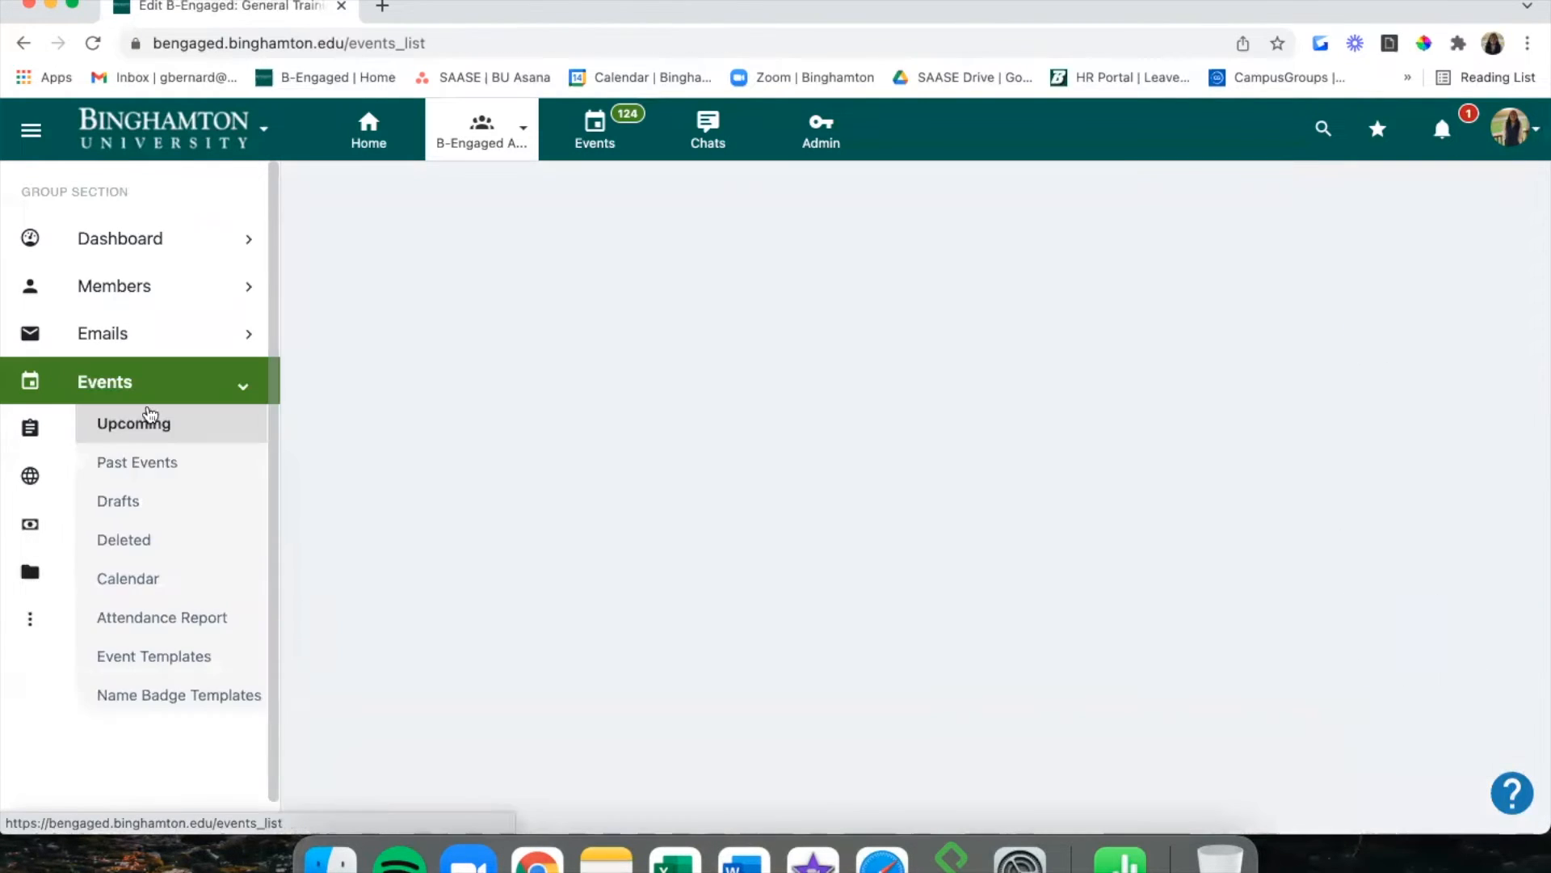
{"action": "left_click", "coordinate": [166, 461]}
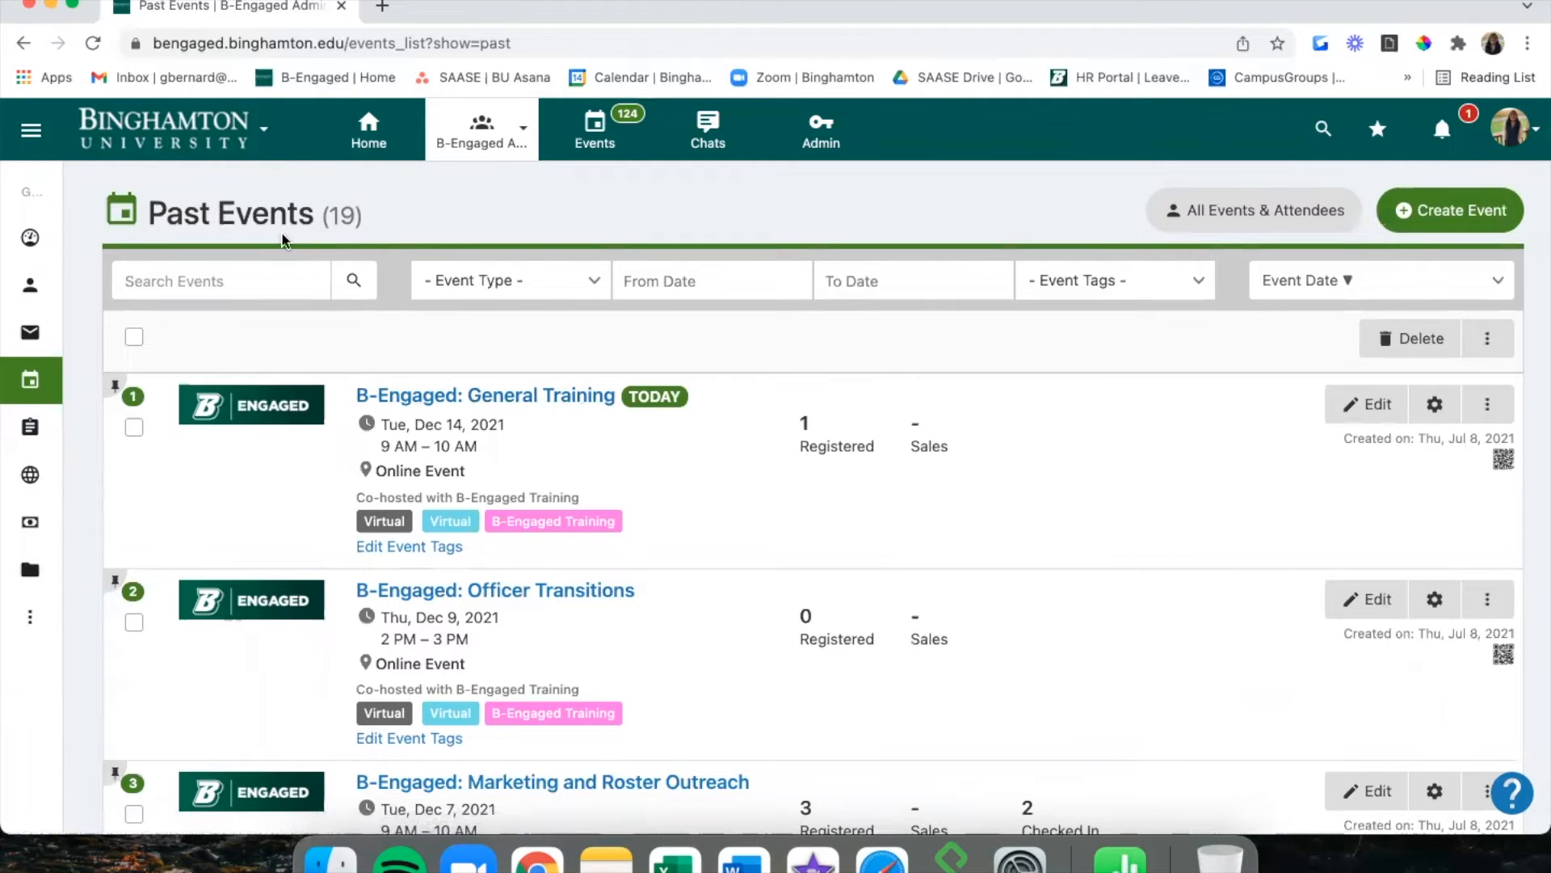
{"action": "left_click", "coordinate": [596, 404]}
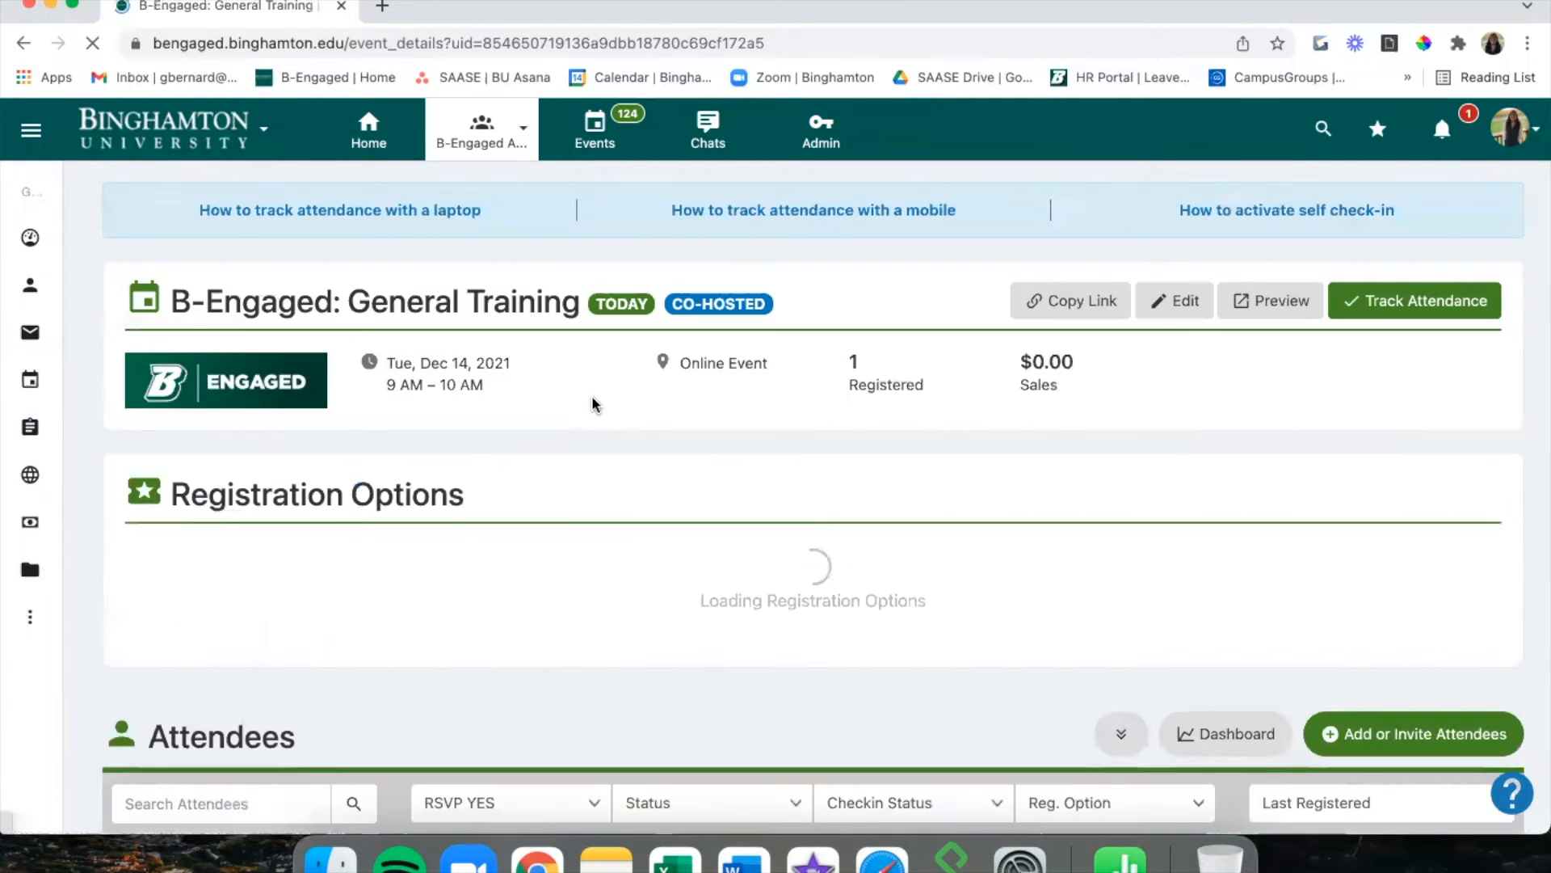
{"action": "scroll", "coordinate": [594, 404], "scroll_direction": "down", "scroll_amount": 5}
{"action": "scroll", "coordinate": [592, 402], "scroll_direction": "down", "scroll_amount": 3}
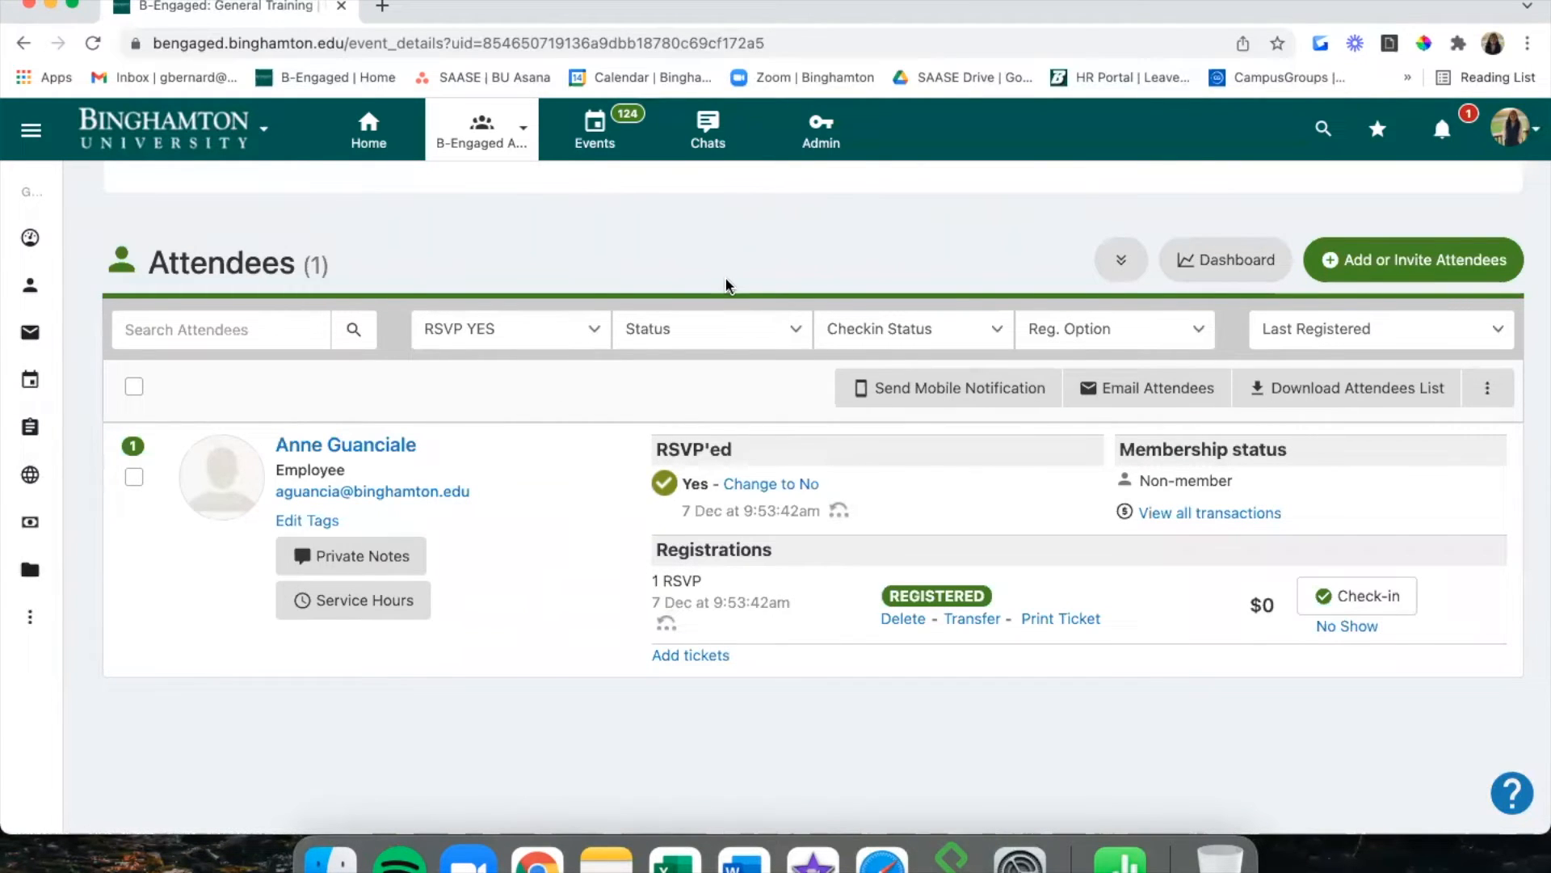
Add two people found by e-mail search as General Training attendees, already checked in.
{"action": "left_click", "coordinate": [1501, 257]}
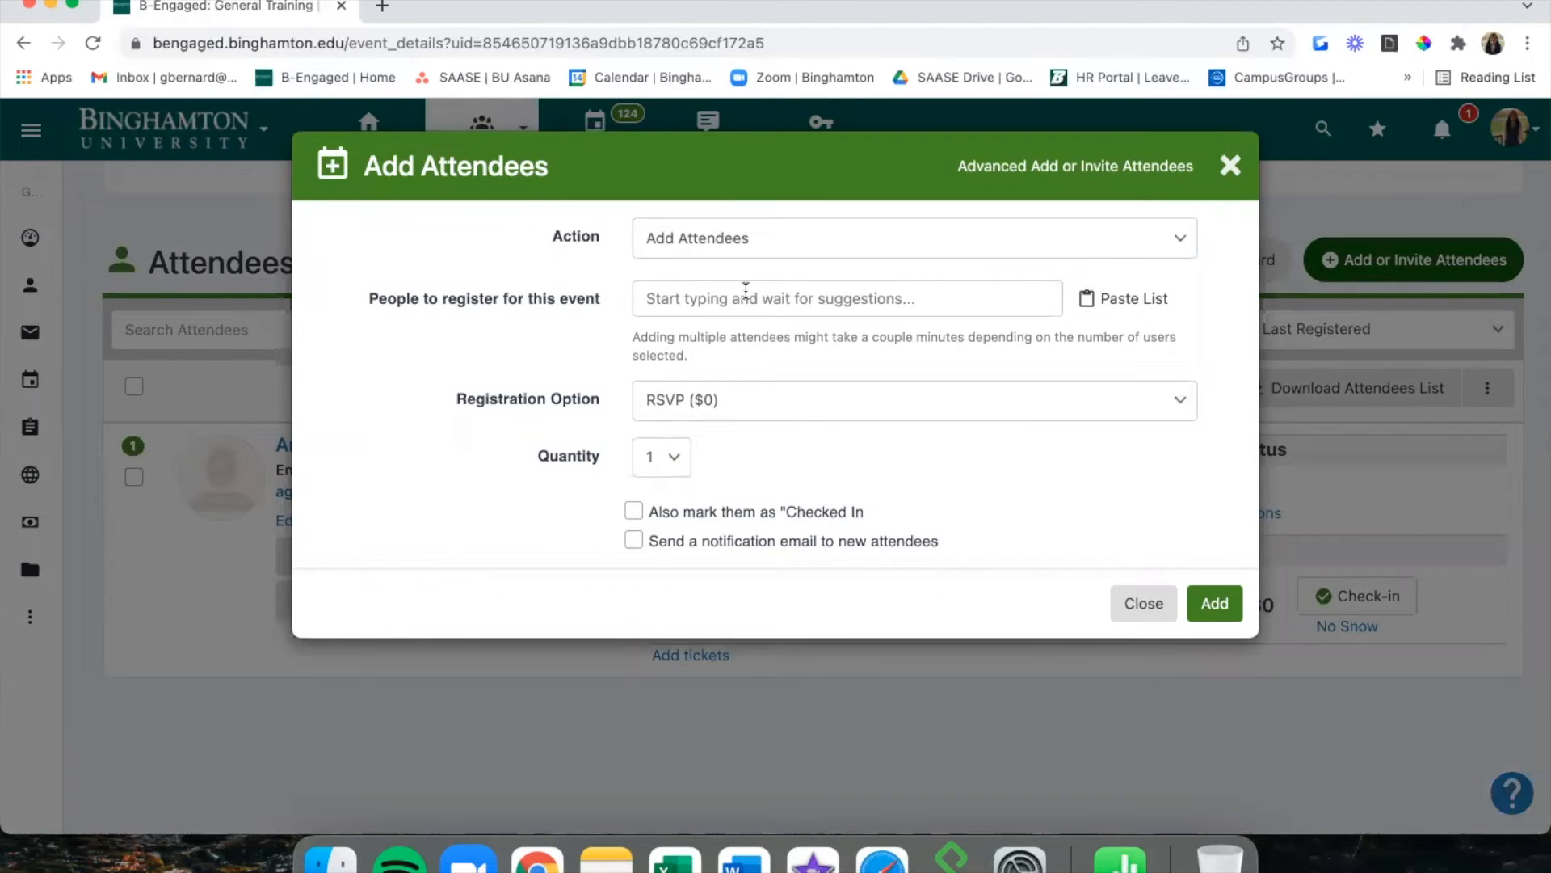
{"action": "left_click", "coordinate": [745, 293]}
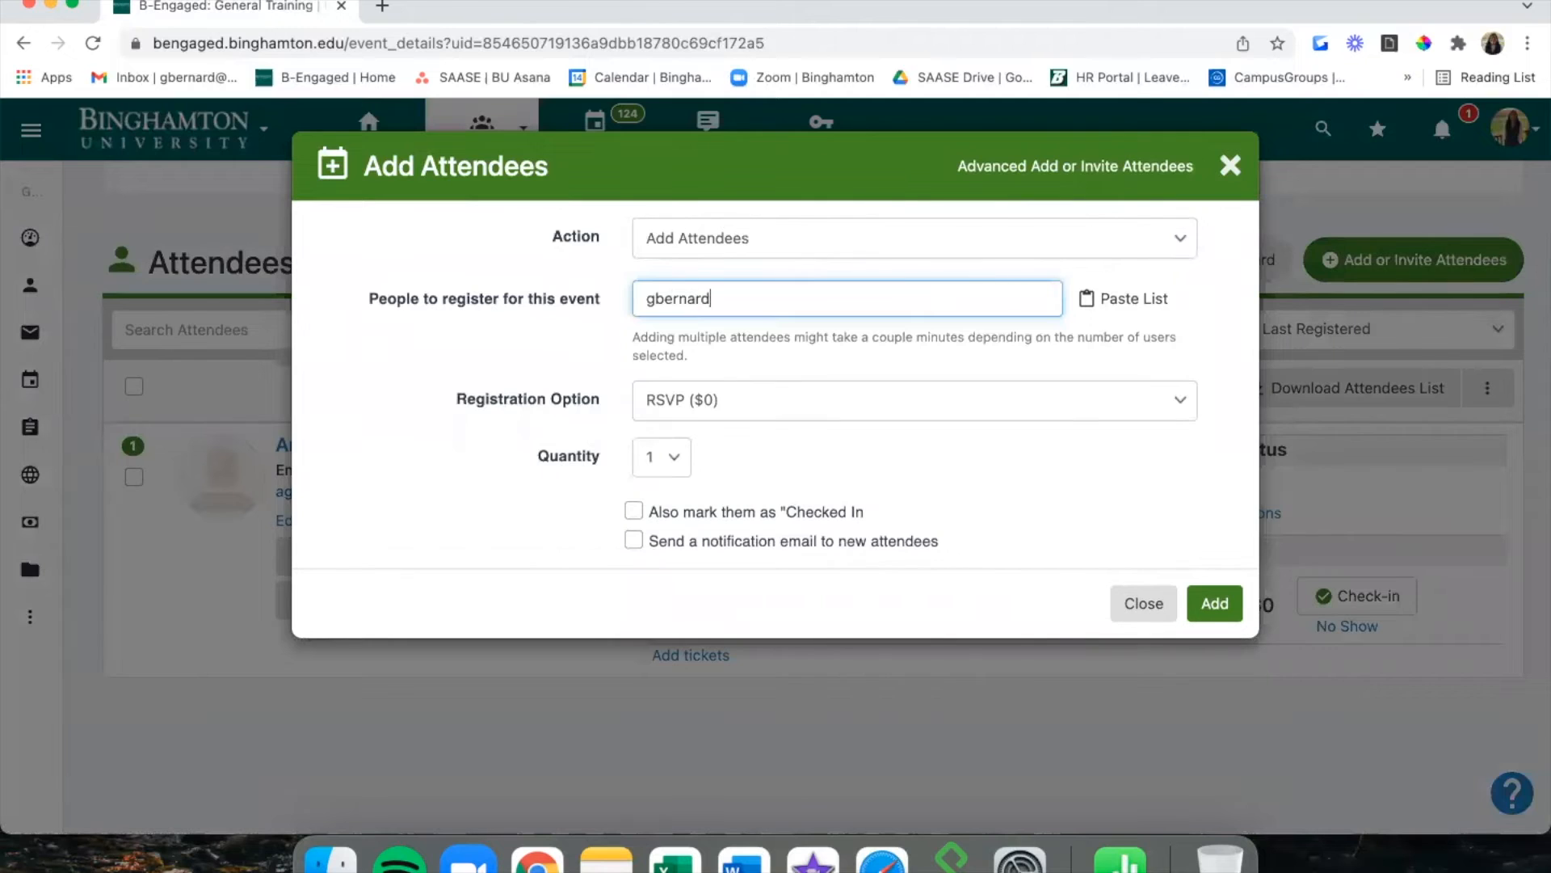
{"action": "left_click", "coordinate": [750, 330]}
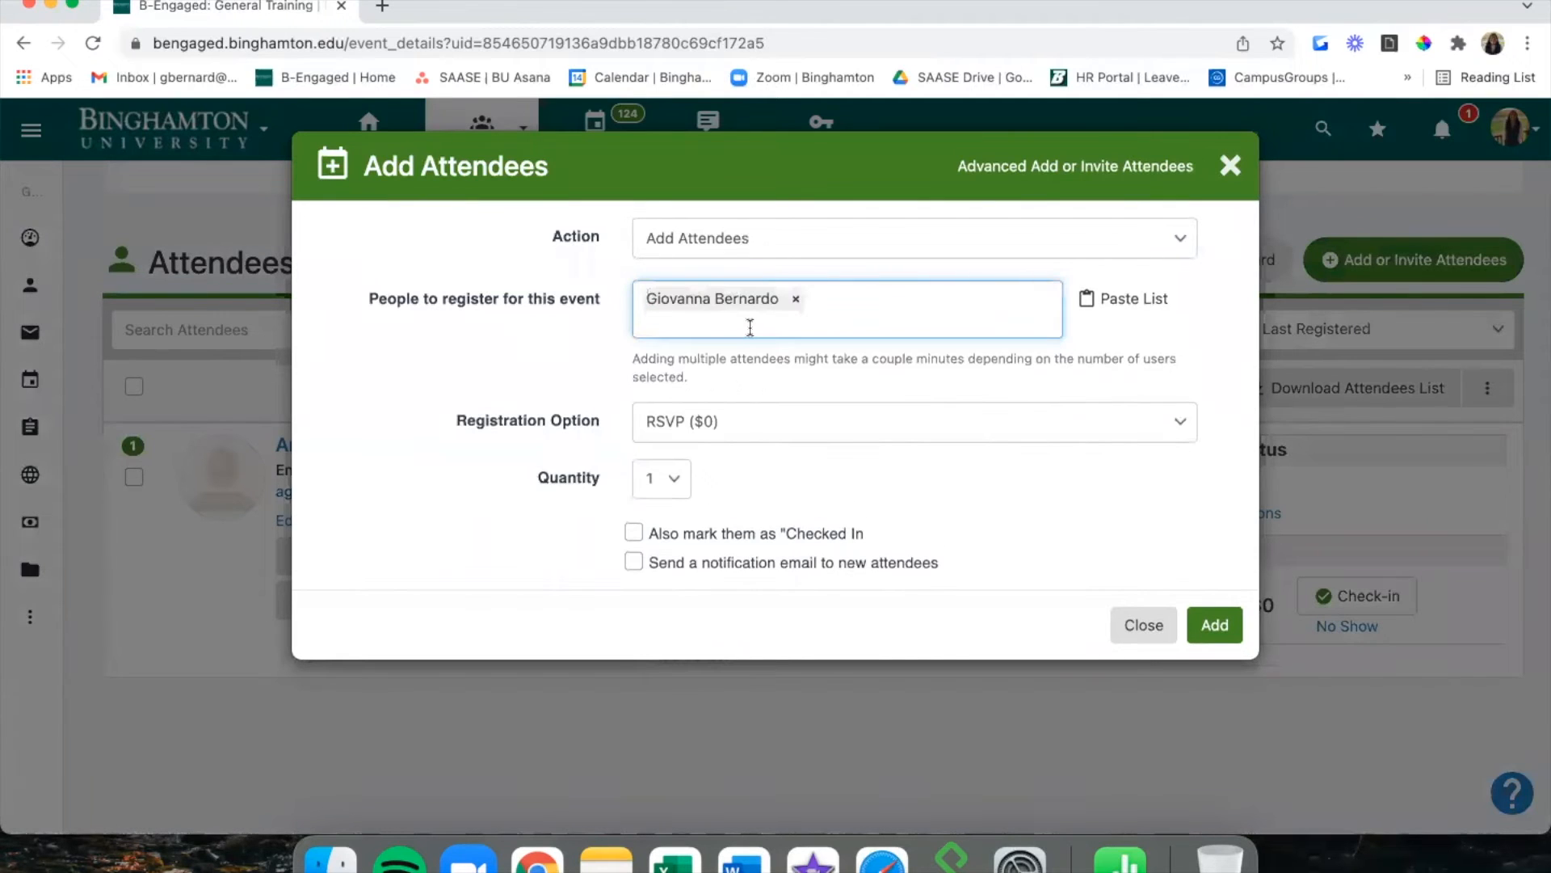
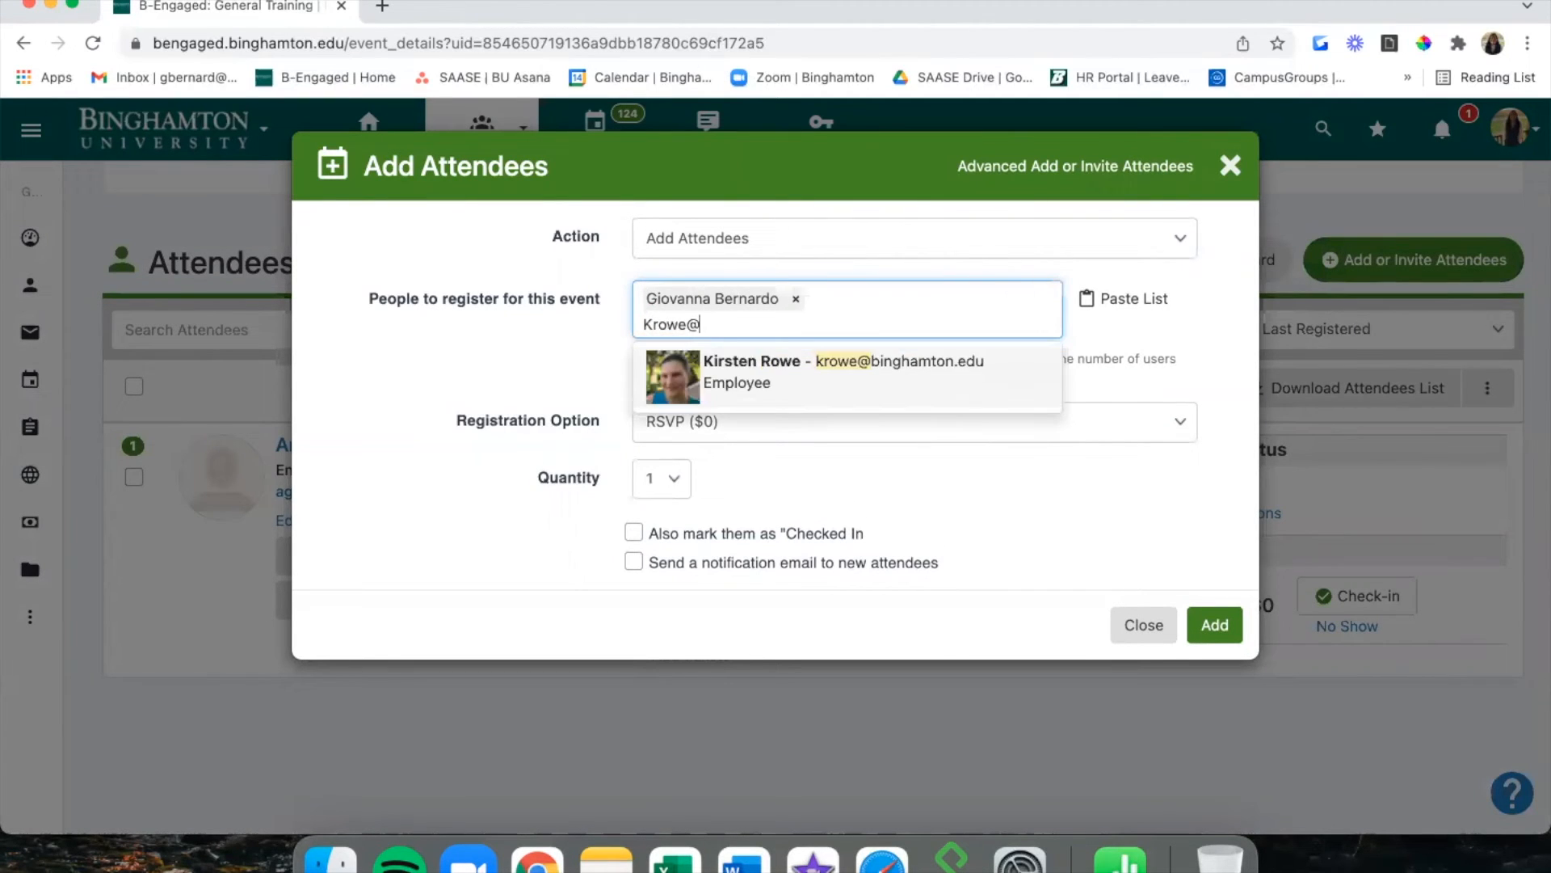
{"action": "left_click", "coordinate": [749, 373]}
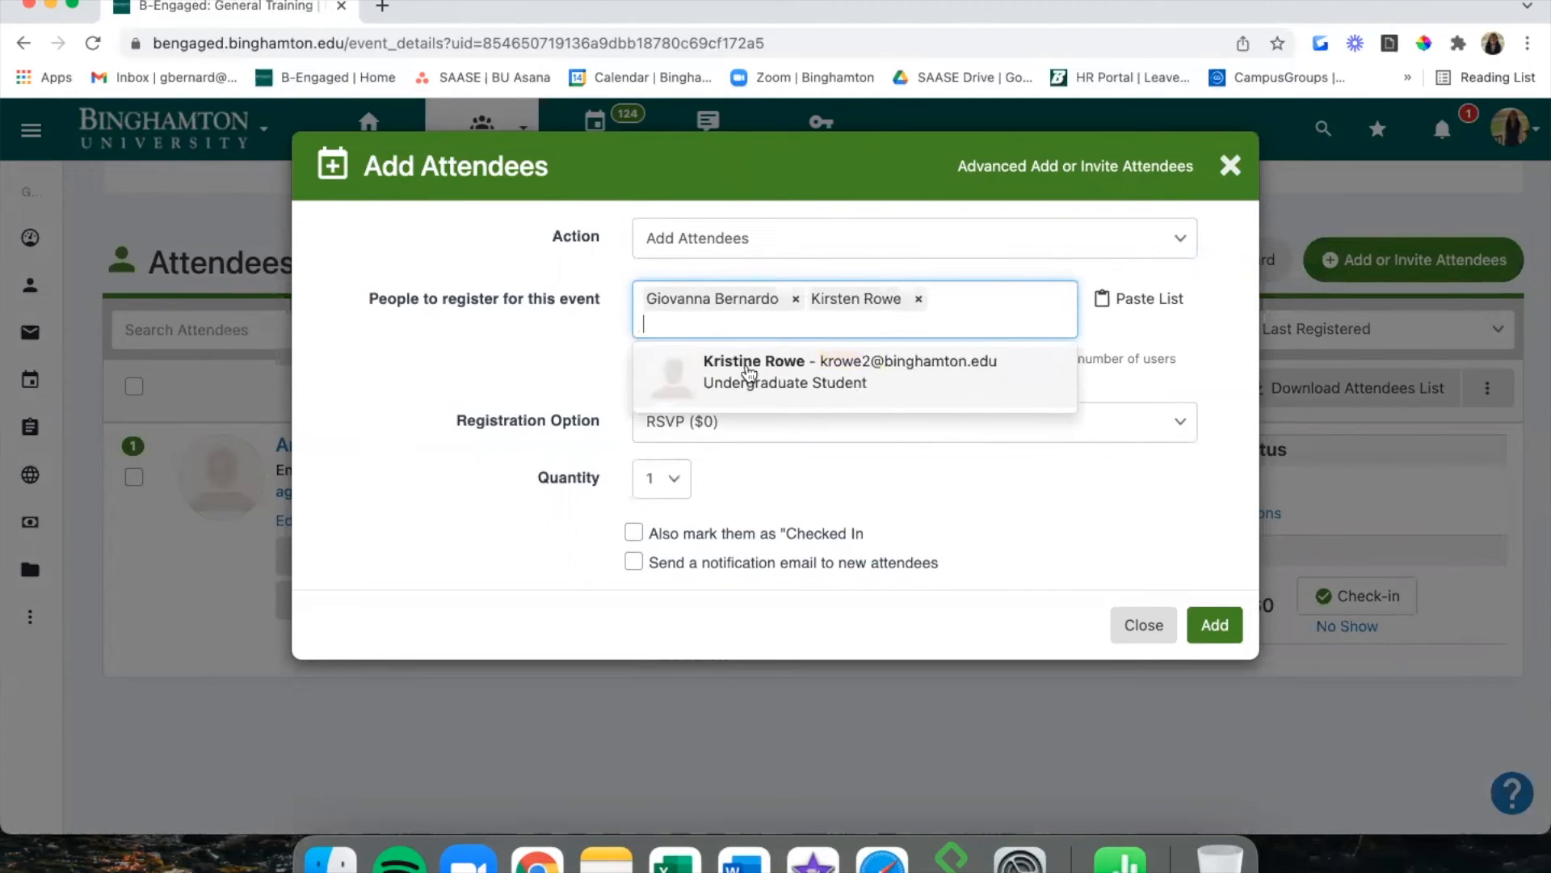
{"action": "left_click", "coordinate": [580, 366]}
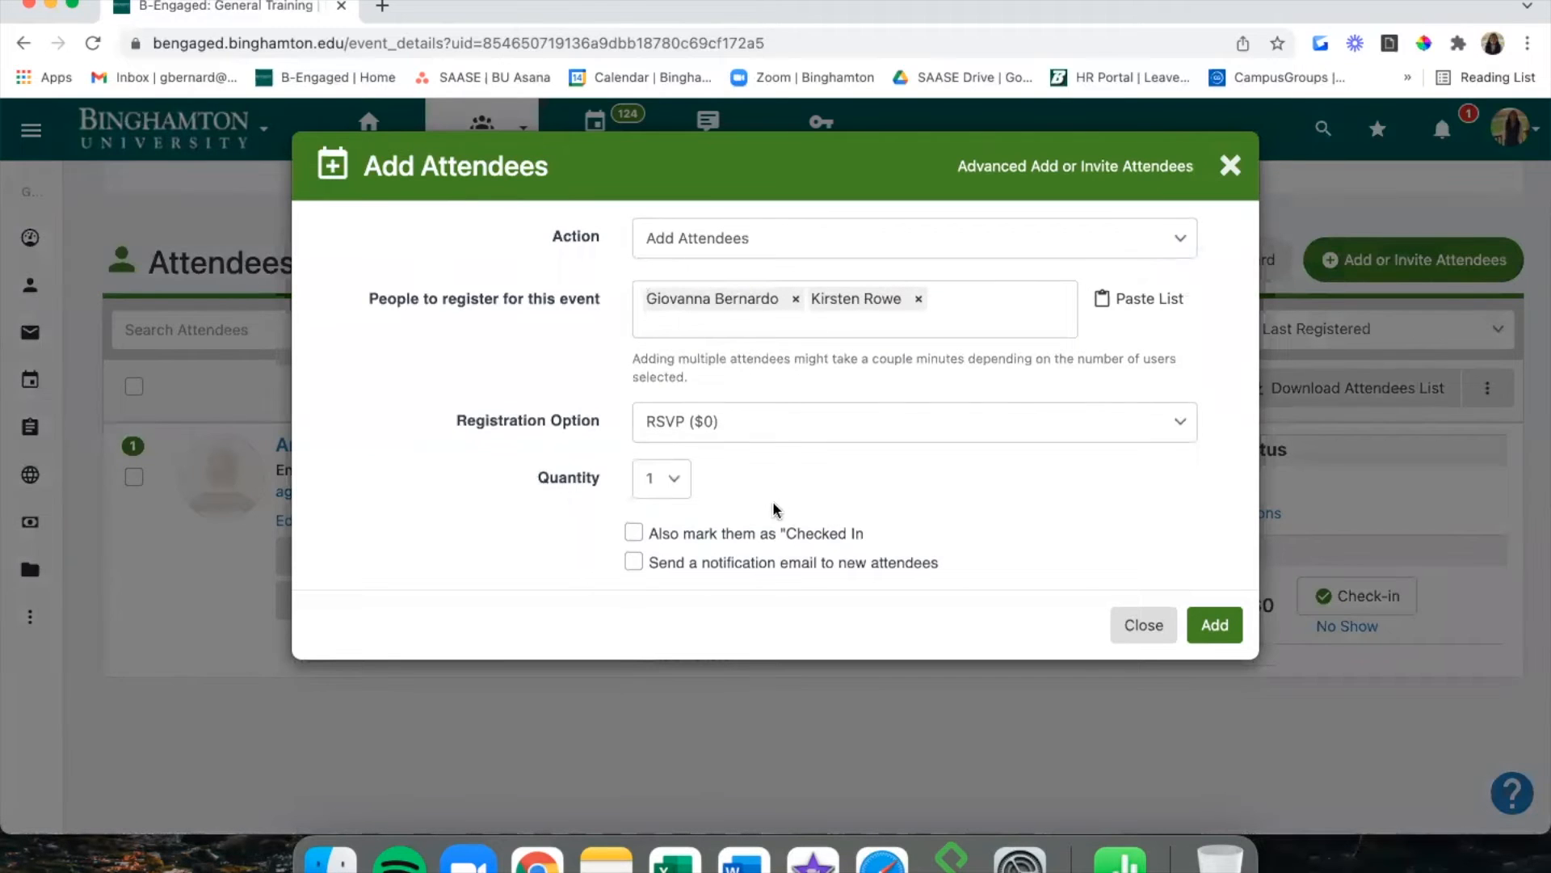
{"action": "left_click", "coordinate": [769, 539]}
{"action": "left_click", "coordinate": [1227, 626]}
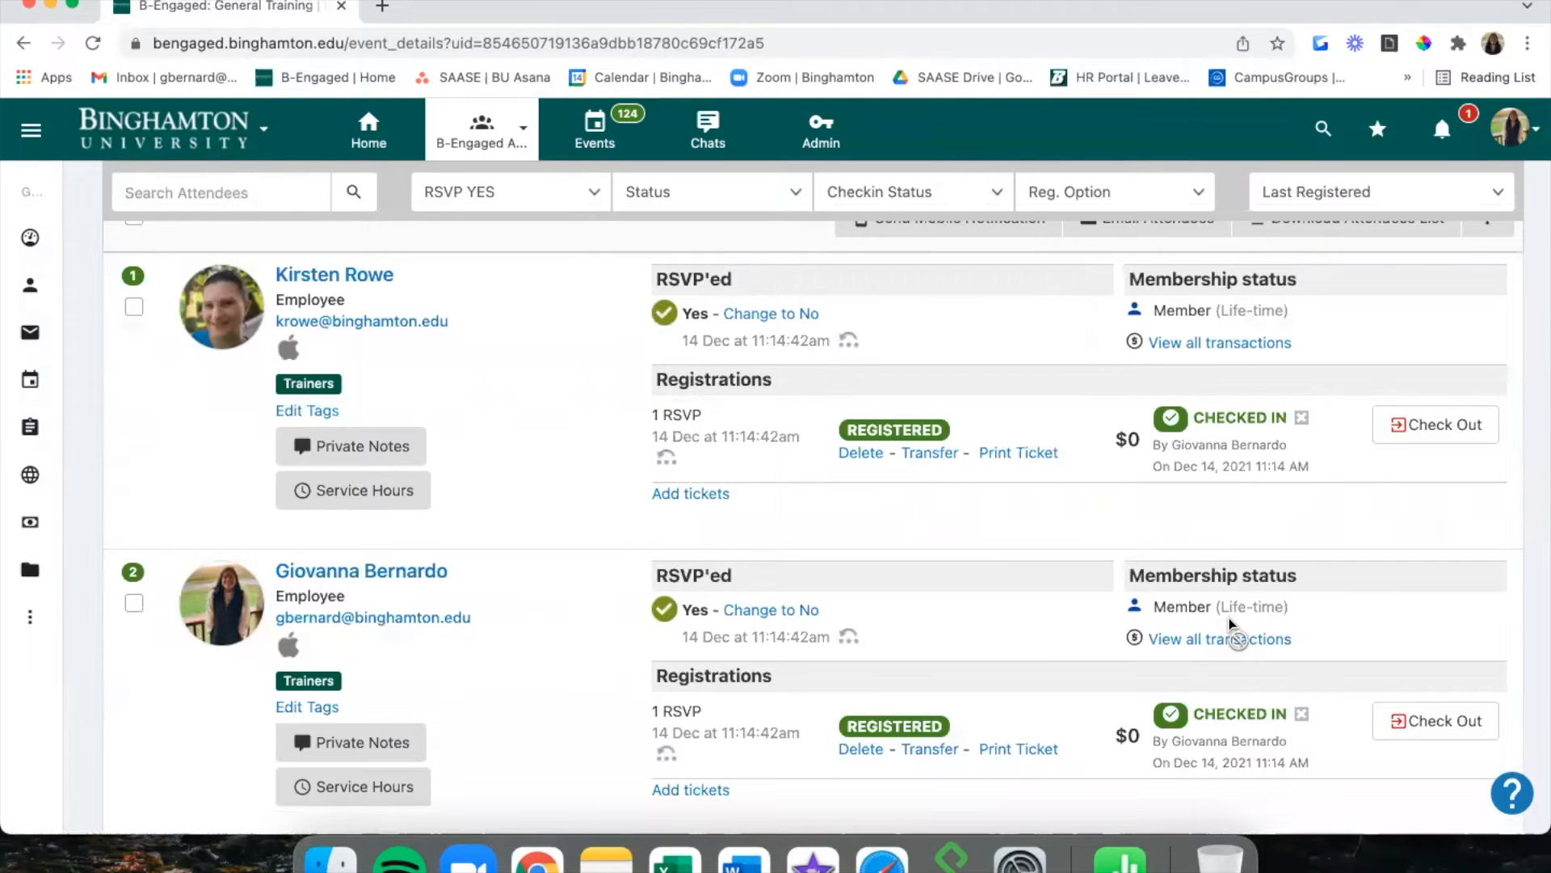
{"action": "scroll", "coordinate": [1230, 622], "scroll_direction": "down", "scroll_amount": 3}
{"action": "scroll", "coordinate": [1229, 622], "scroll_direction": "up", "scroll_amount": 7}
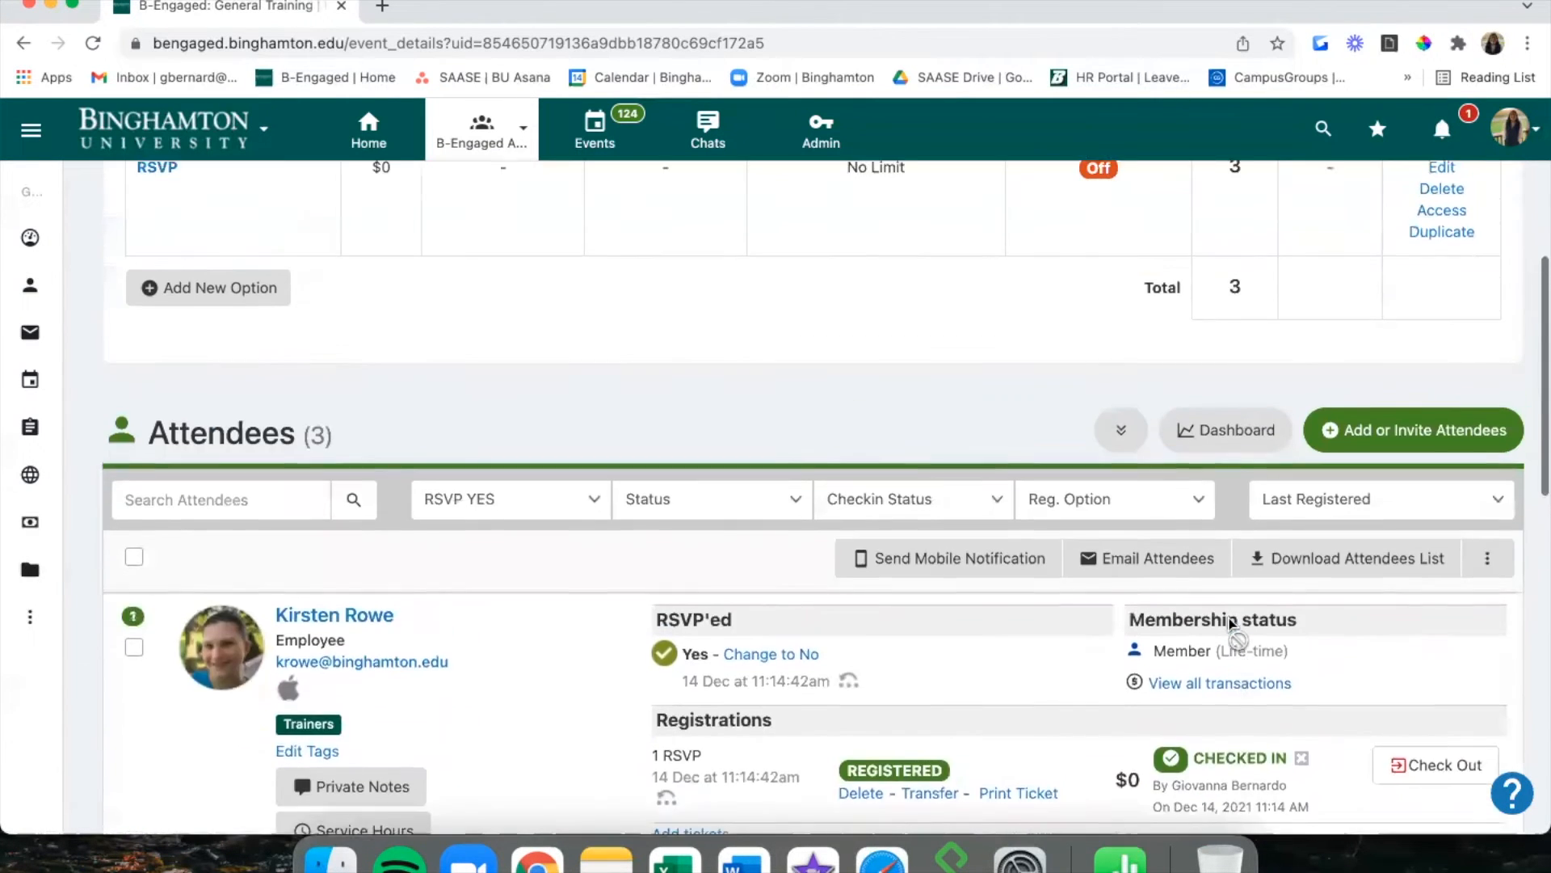
{"action": "scroll", "coordinate": [910, 497], "scroll_direction": "up", "scroll_amount": 5}
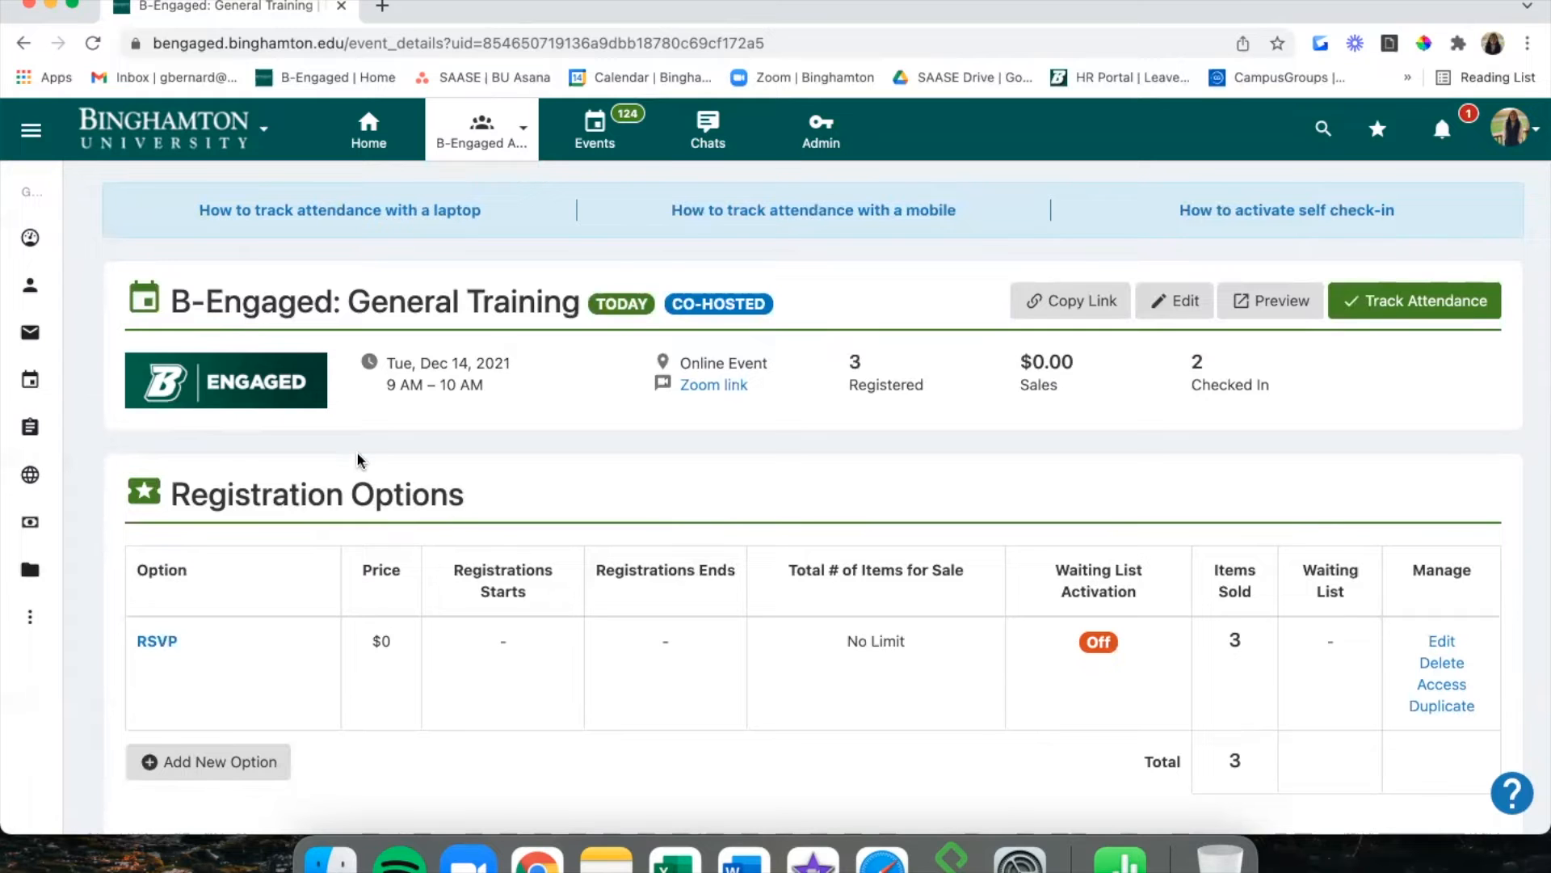
Open Surveys & Forms and scroll the four forms, including B-Engaged Feedback Survey's 86 submissions.
{"action": "mouse_move", "coordinate": [30, 333]}
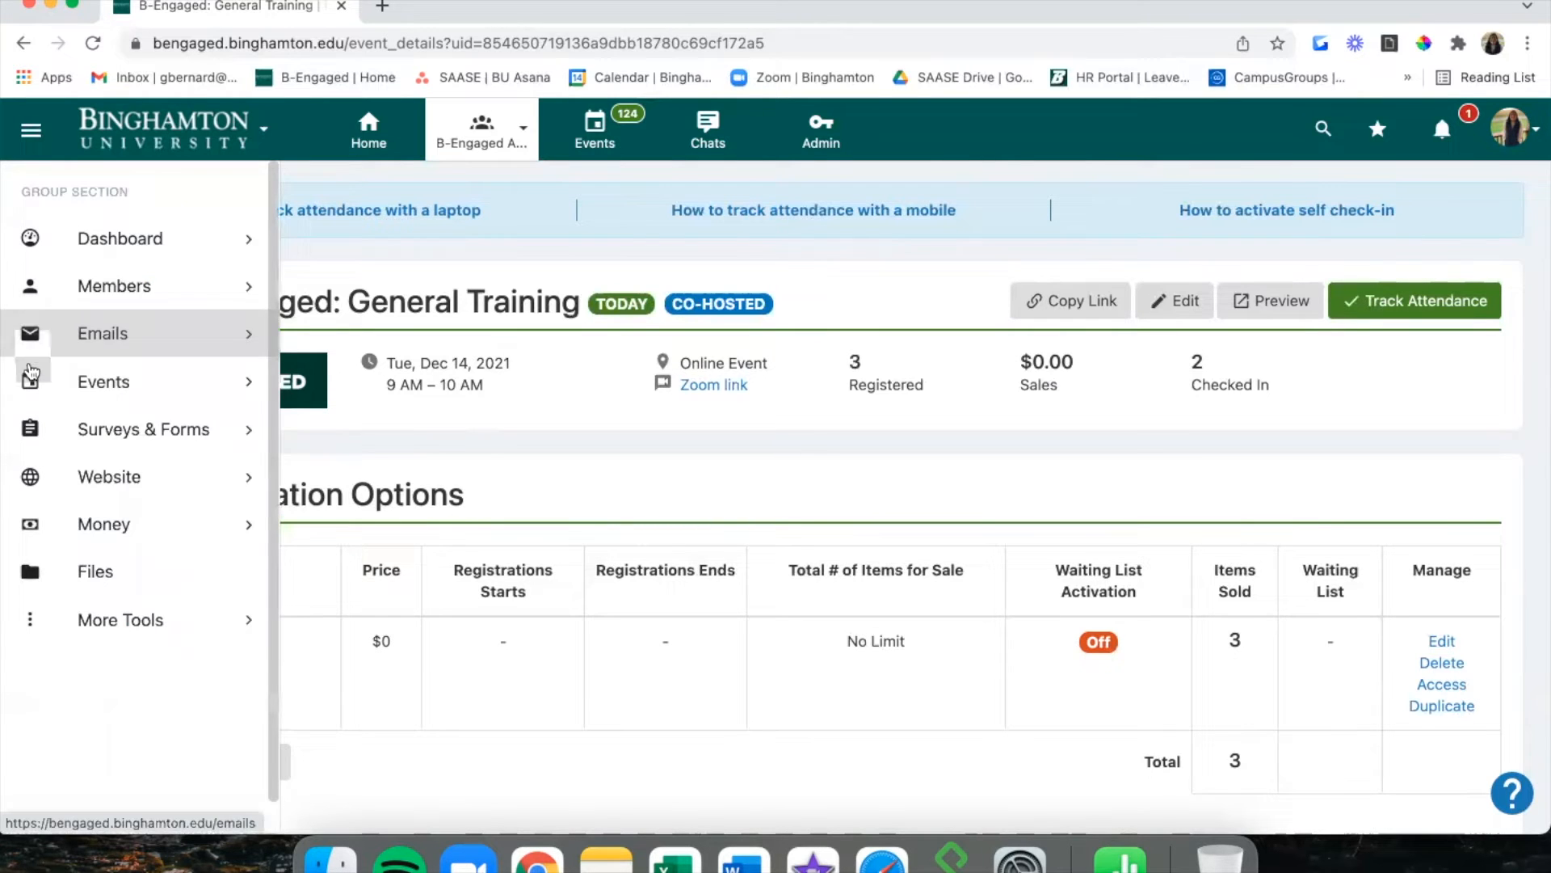
{"action": "left_click", "coordinate": [54, 436]}
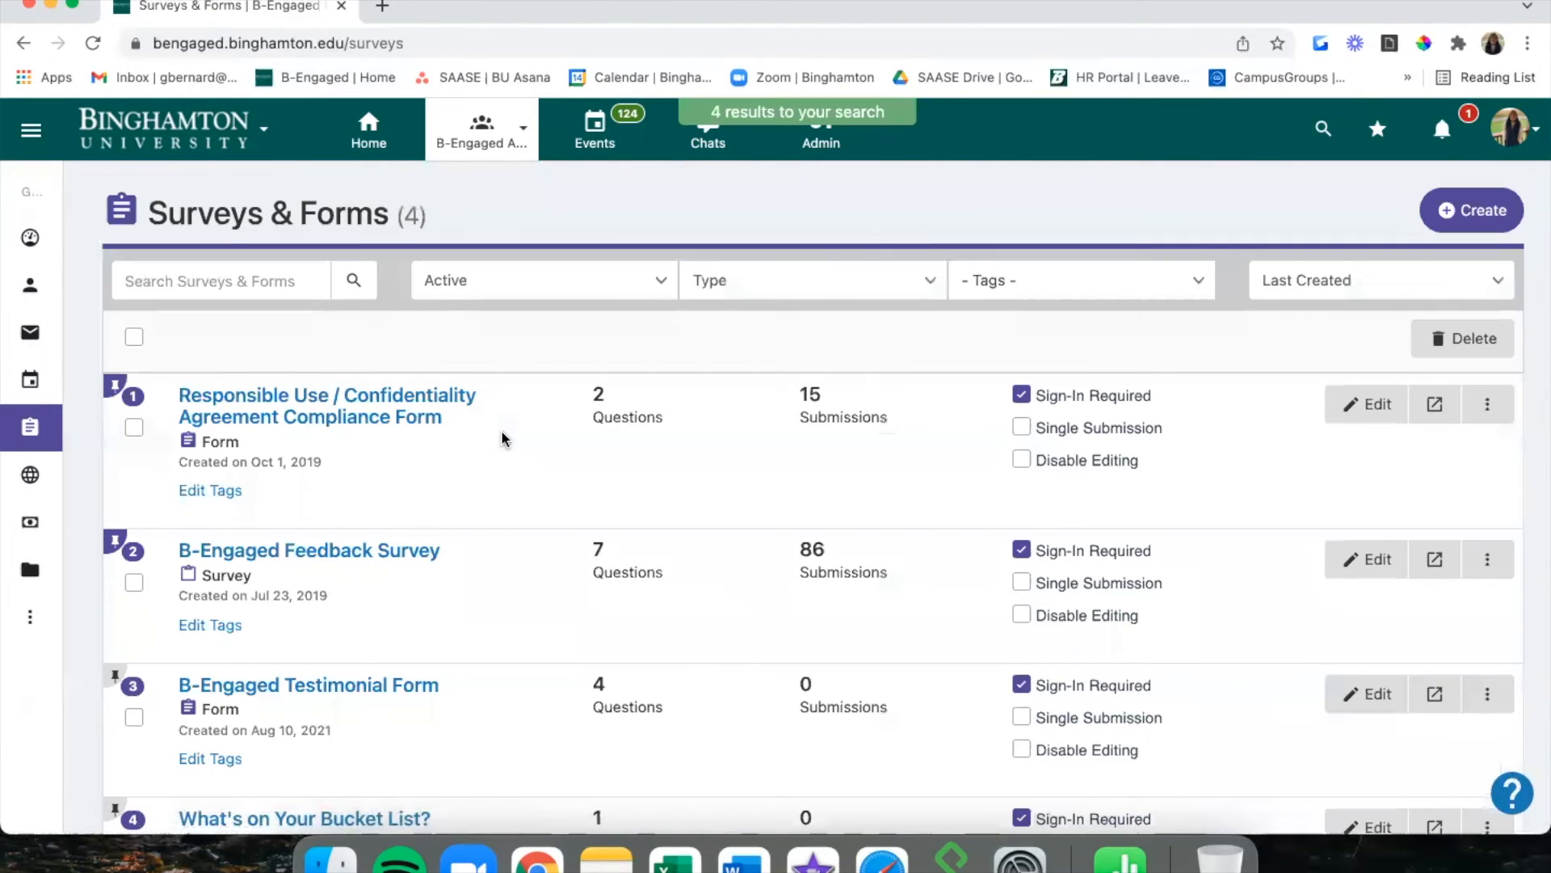
{"action": "scroll", "coordinate": [501, 438], "scroll_direction": "down", "scroll_amount": 2}
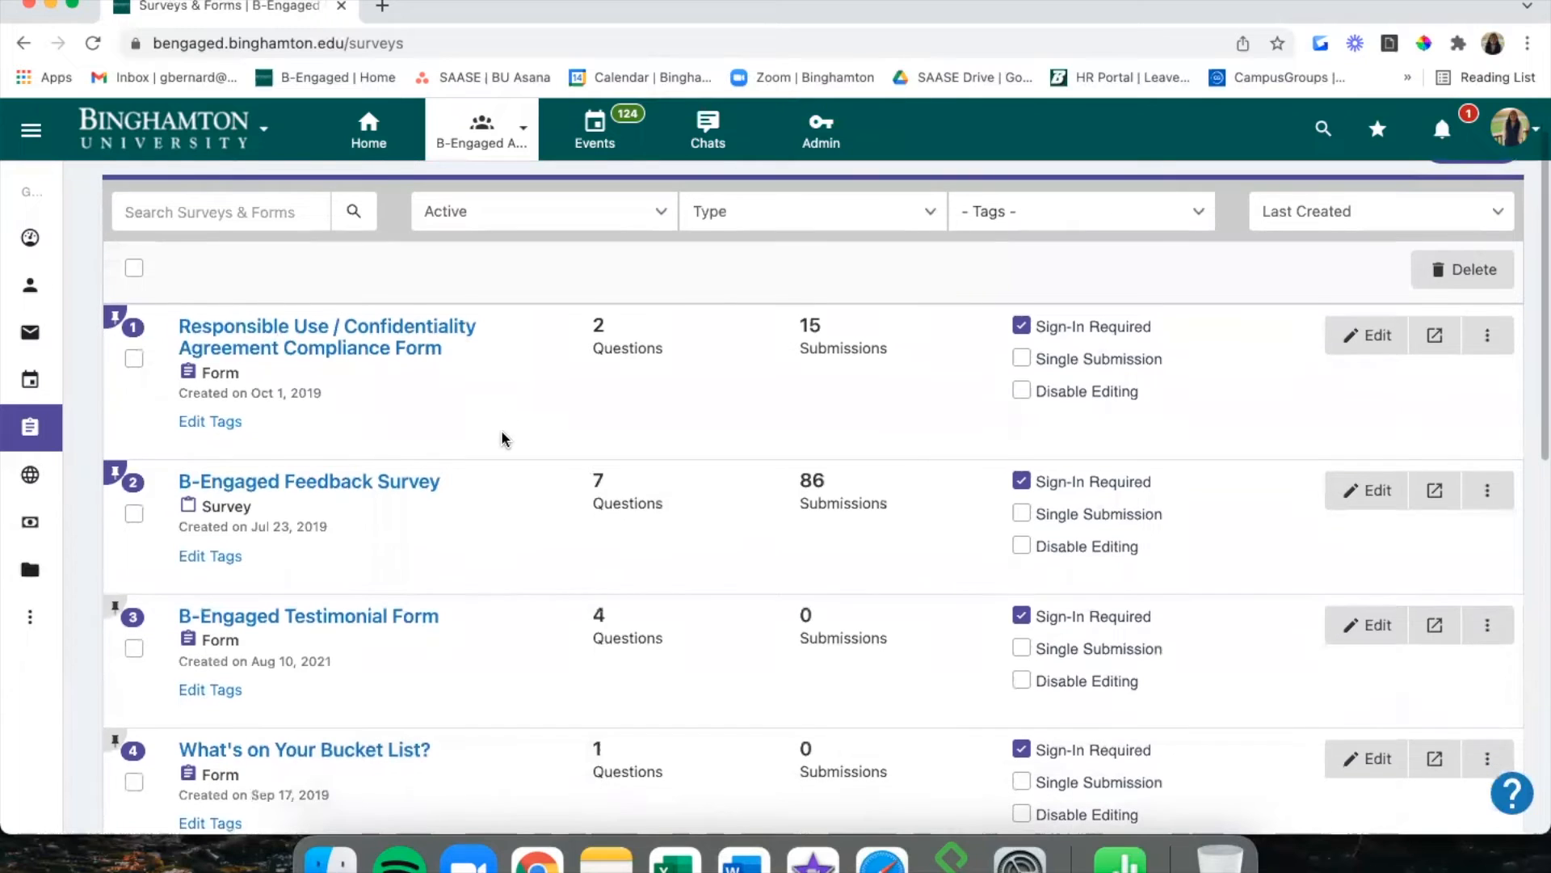
{"action": "scroll", "coordinate": [502, 437], "scroll_direction": "up", "scroll_amount": 2}
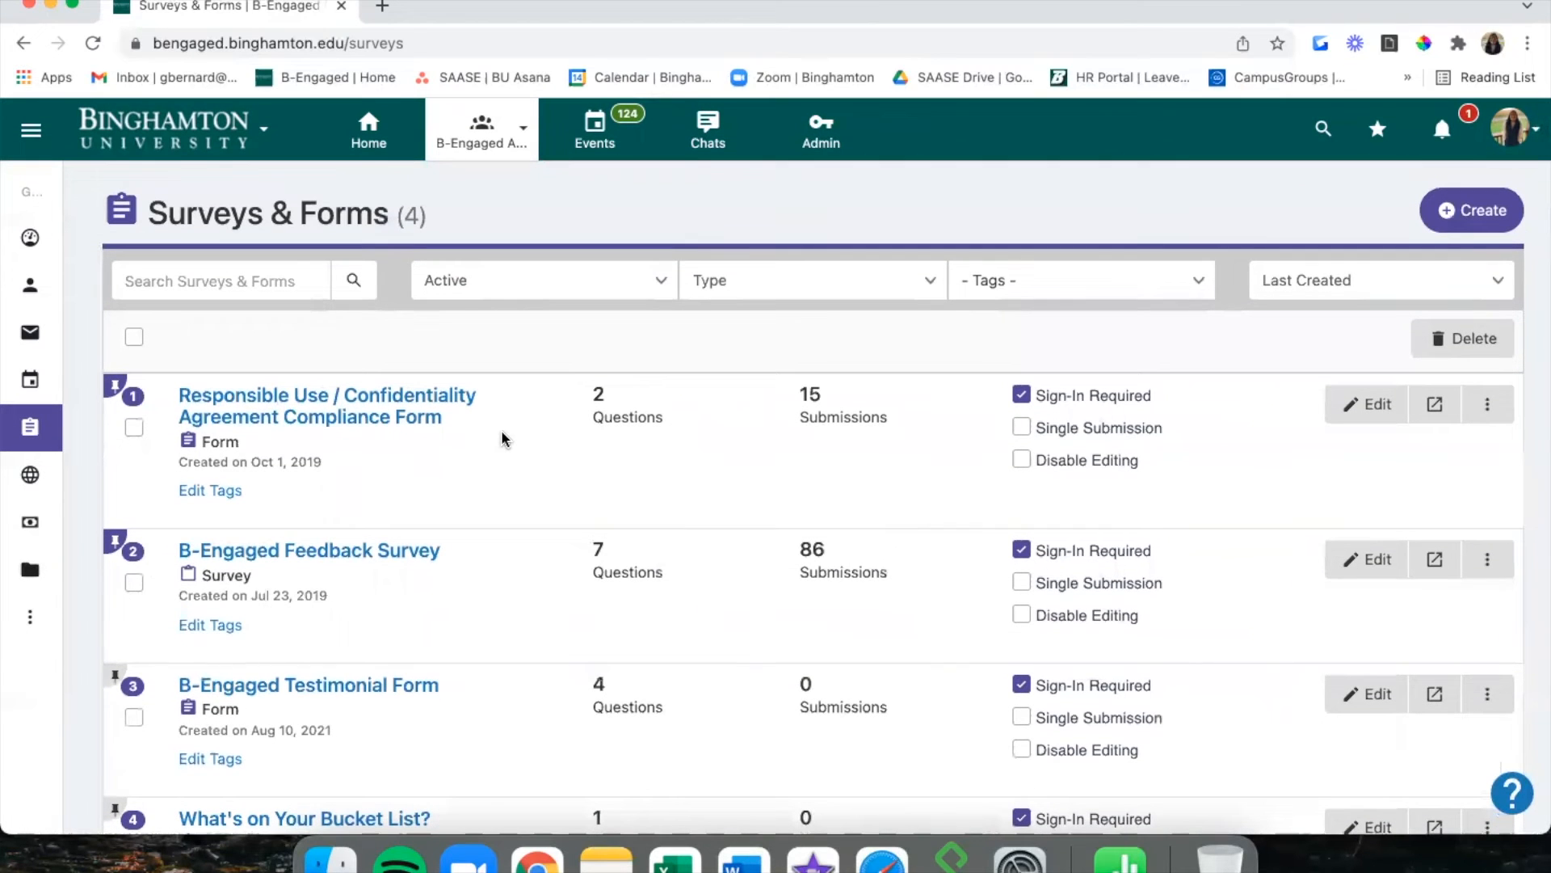
{"action": "scroll", "coordinate": [501, 438], "scroll_direction": "down", "scroll_amount": 4}
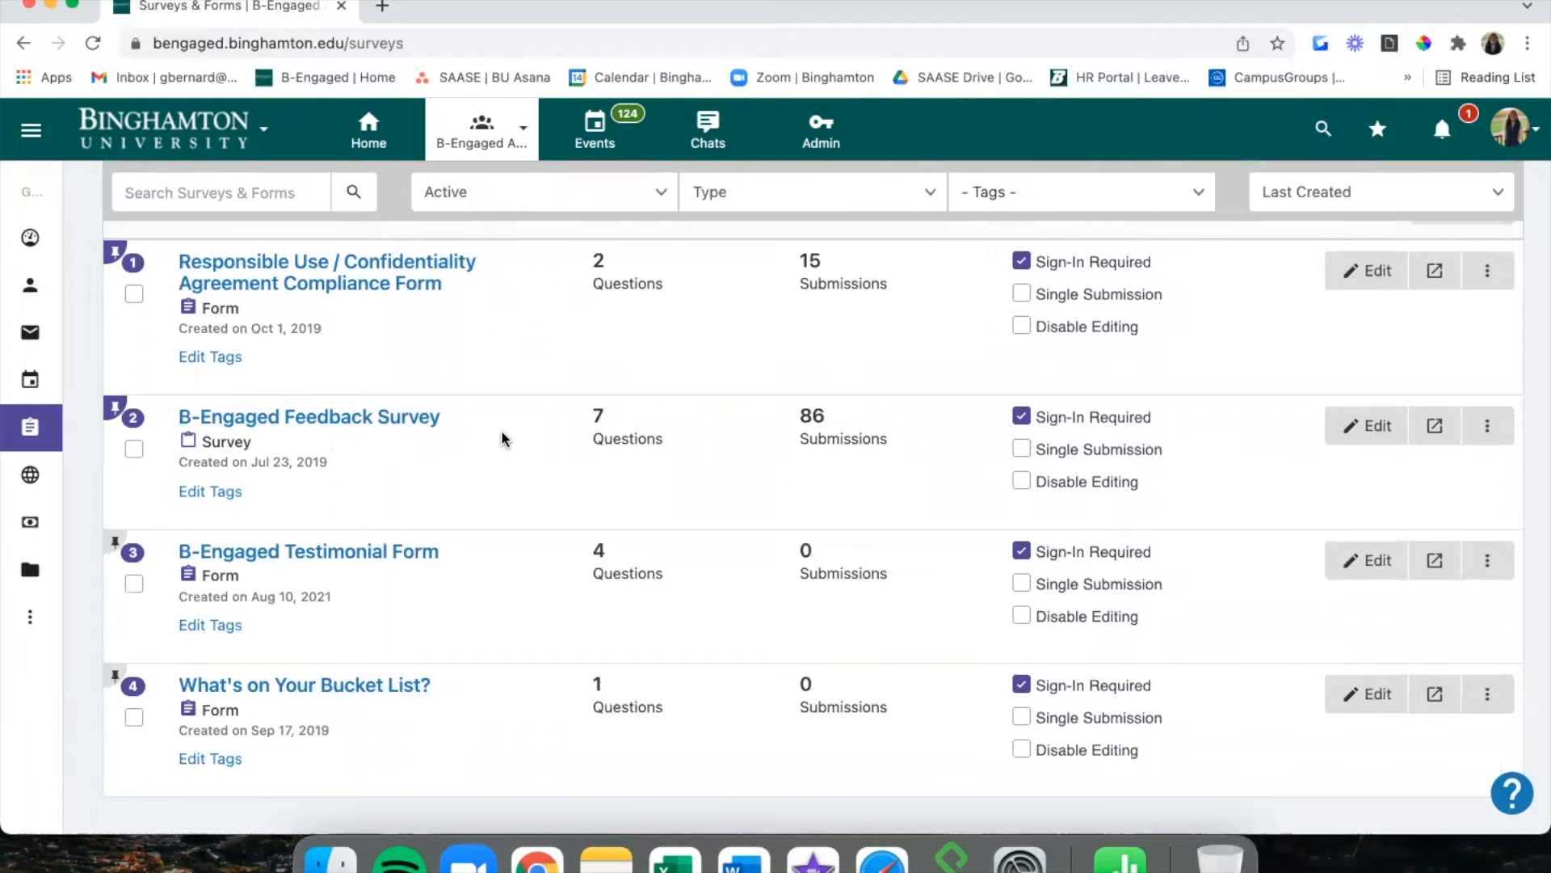
{"action": "scroll", "coordinate": [742, 344], "scroll_direction": "up", "scroll_amount": 1}
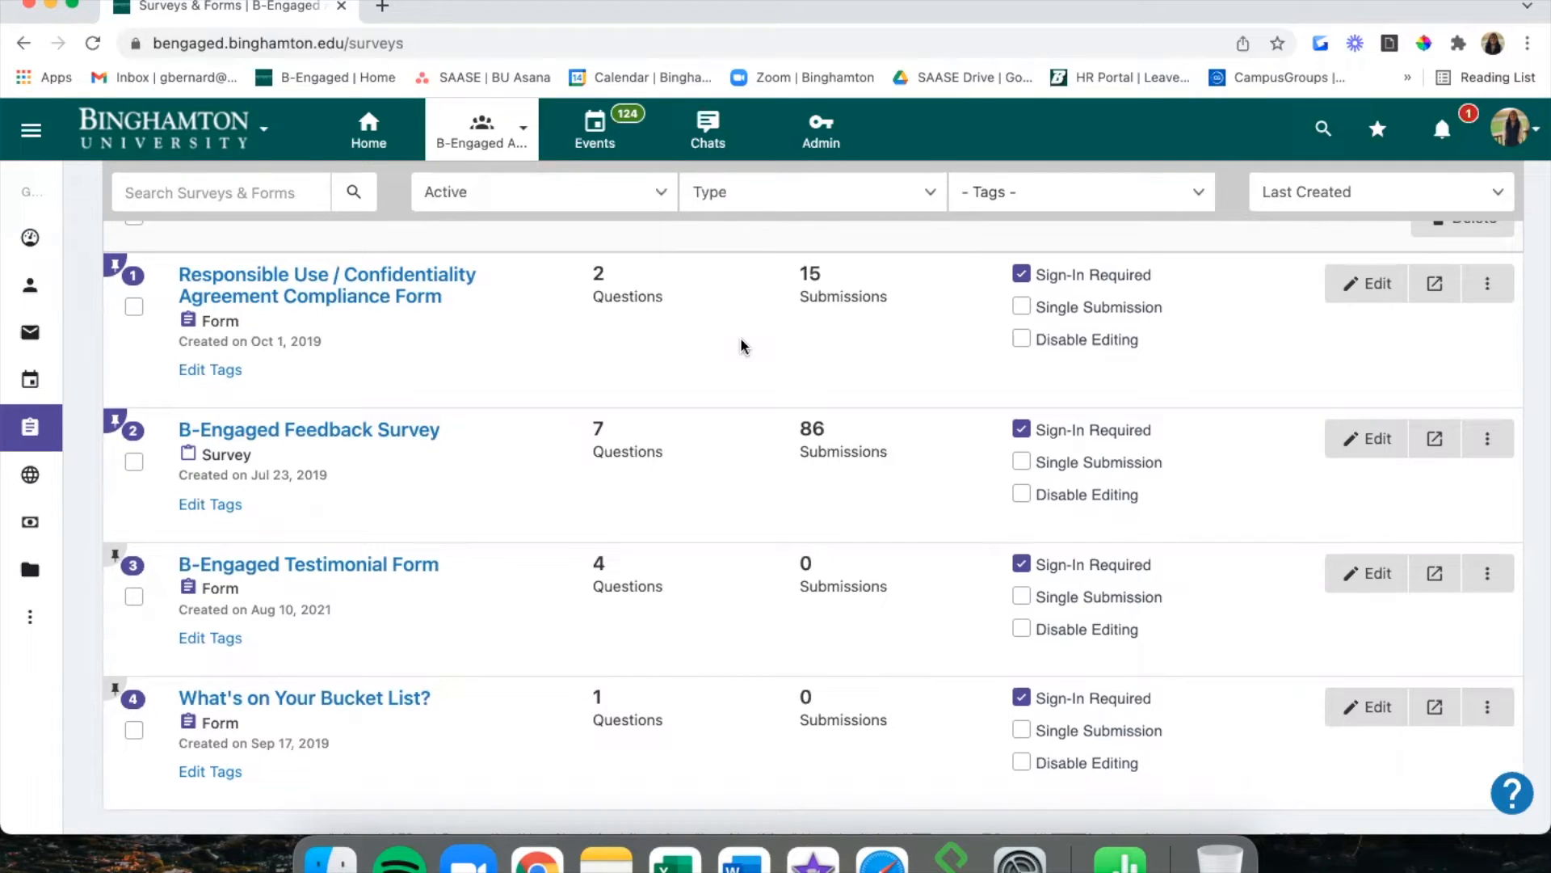
{"action": "scroll", "coordinate": [709, 527], "scroll_direction": "down", "scroll_amount": 1}
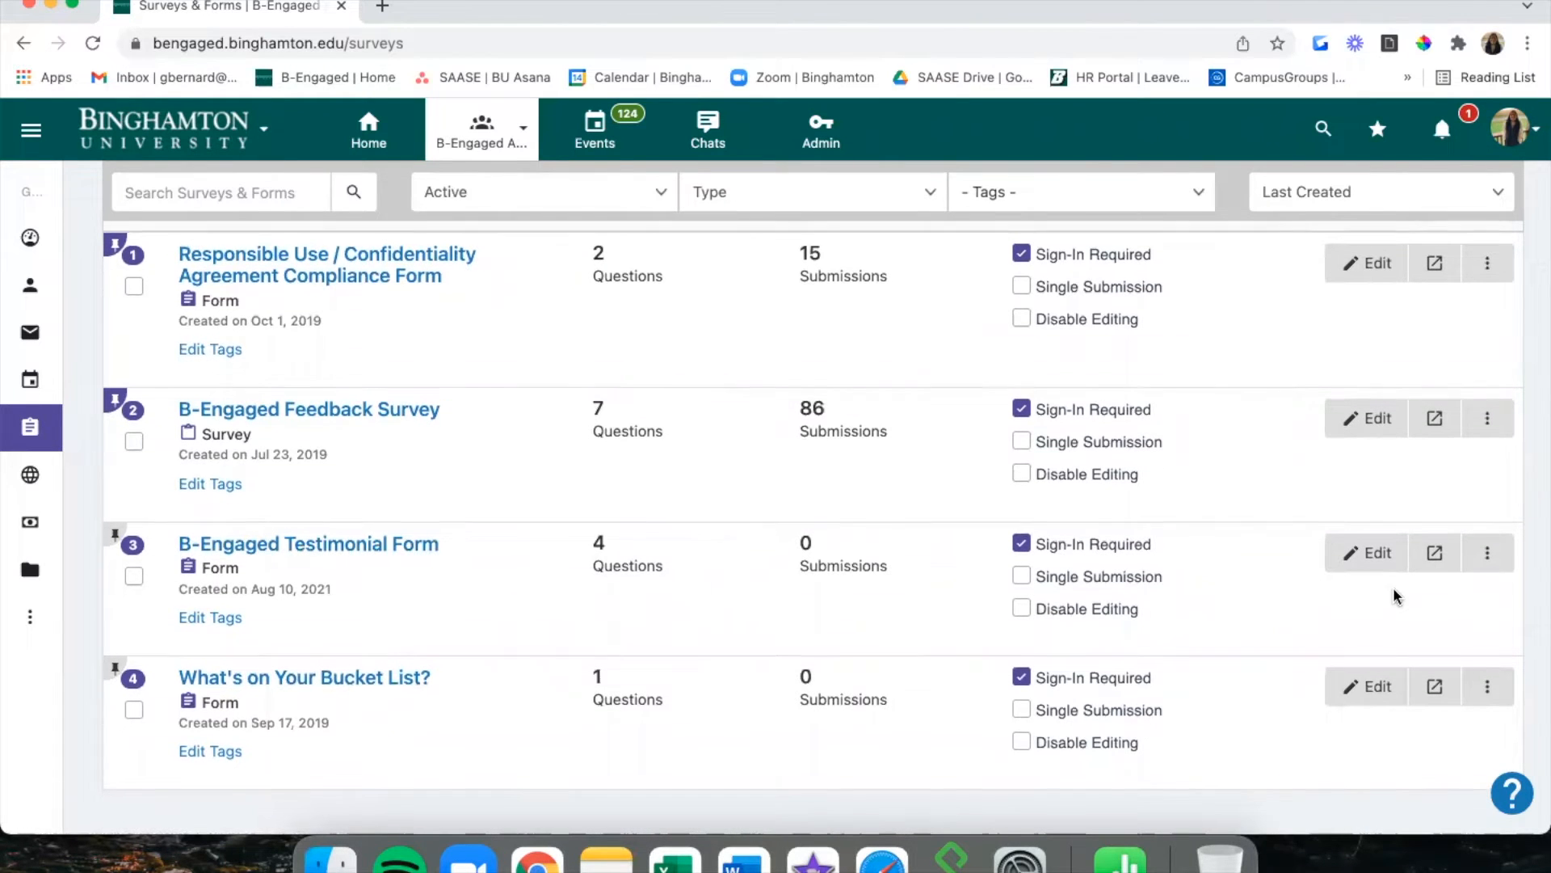
{"action": "scroll", "coordinate": [1455, 565], "scroll_direction": "down", "scroll_amount": 1}
{"action": "left_click", "coordinate": [1503, 535]}
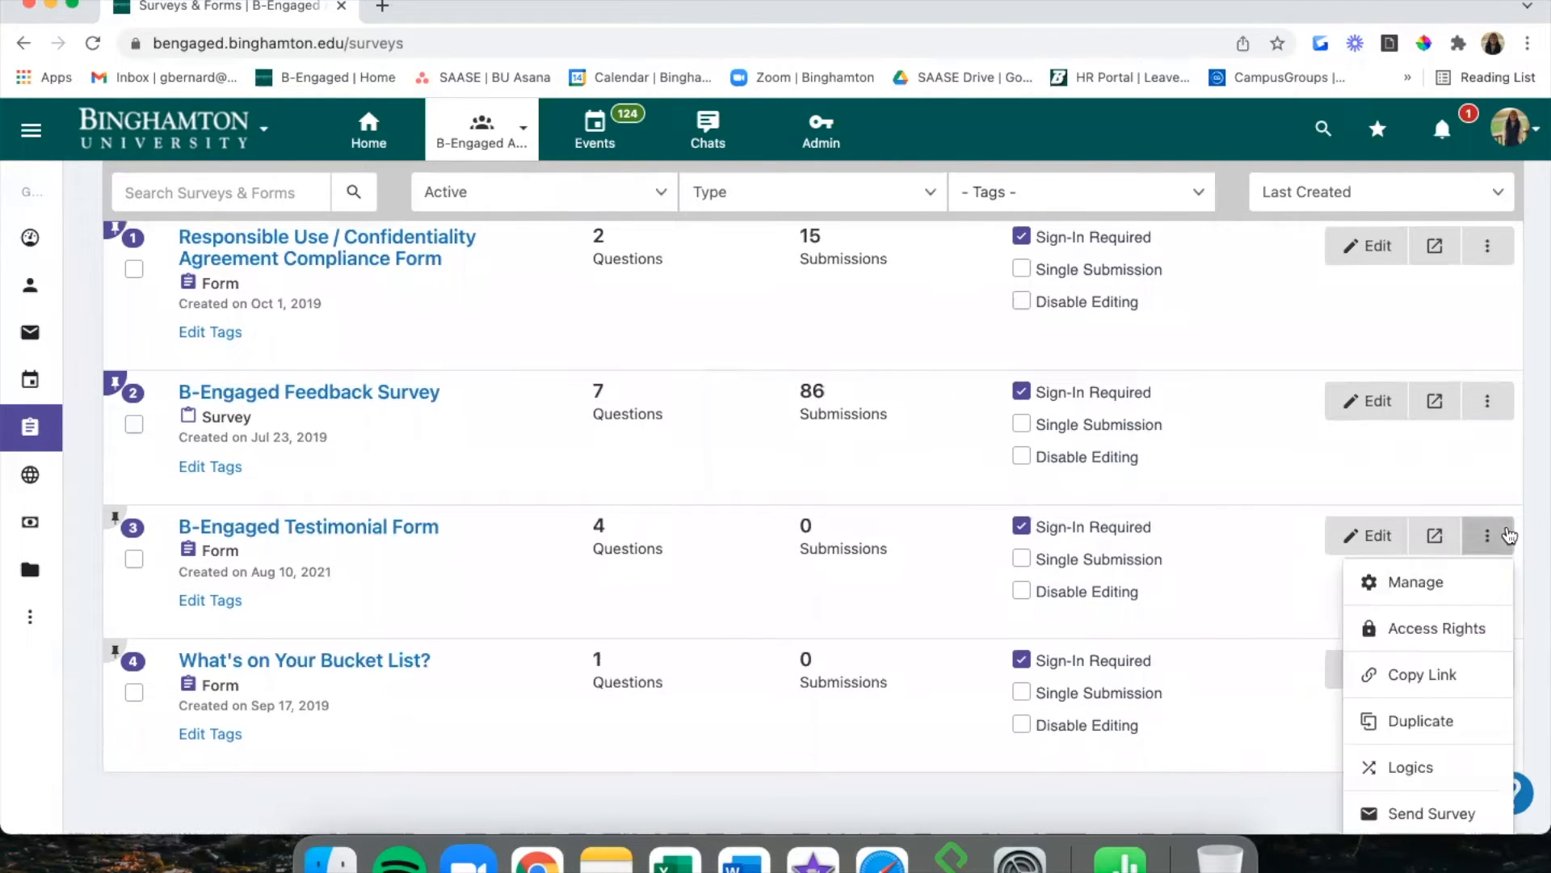
{"action": "scroll", "coordinate": [1493, 605], "scroll_direction": "down", "scroll_amount": 5}
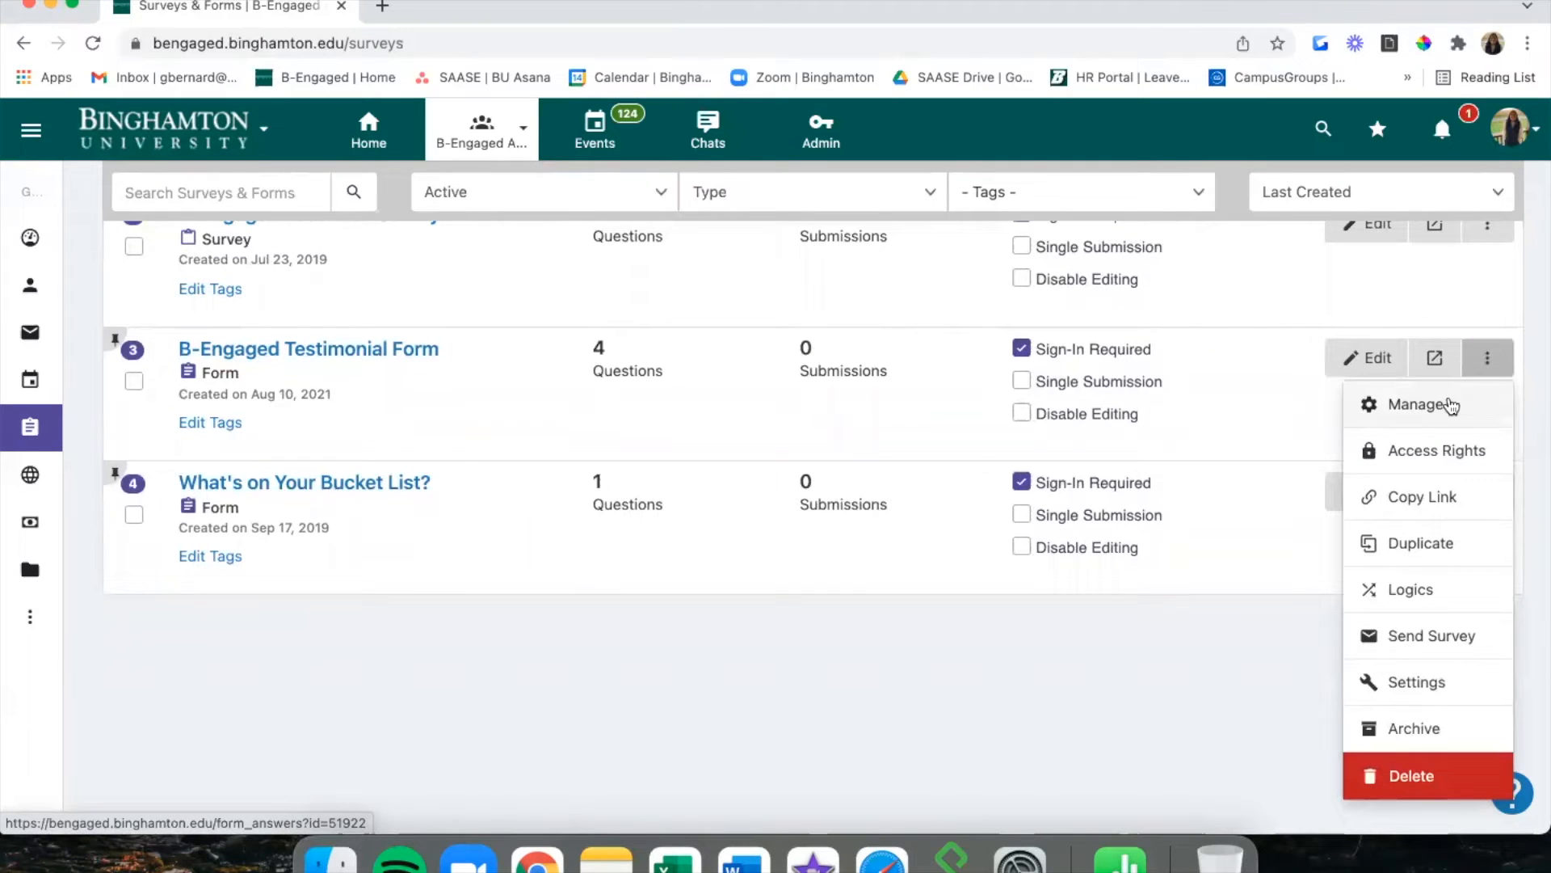
{"action": "left_click", "coordinate": [1452, 405]}
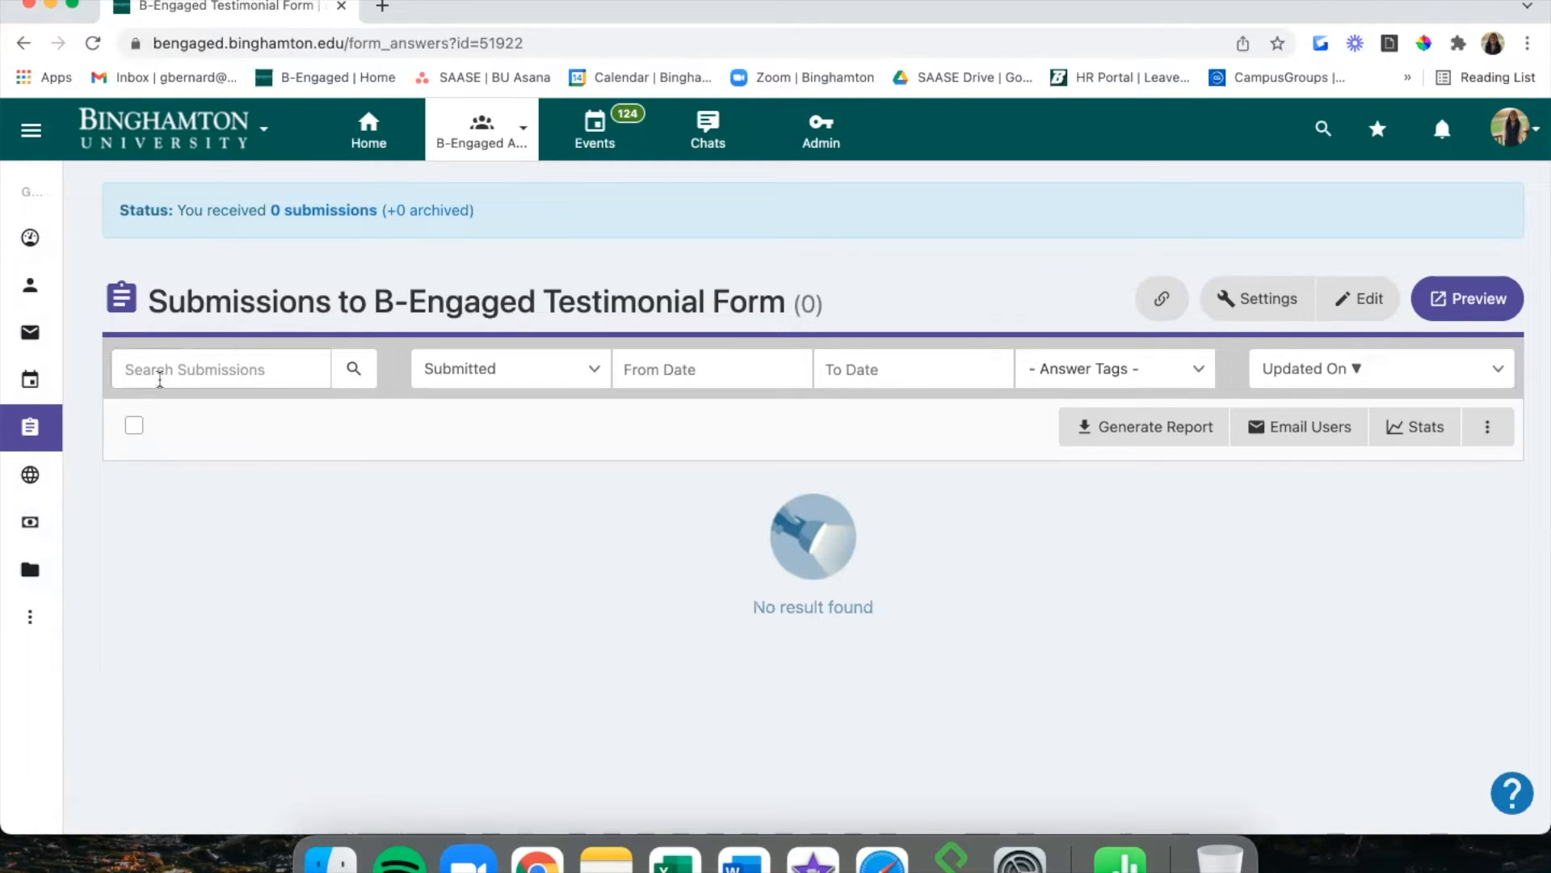
{"action": "left_click", "coordinate": [53, 437]}
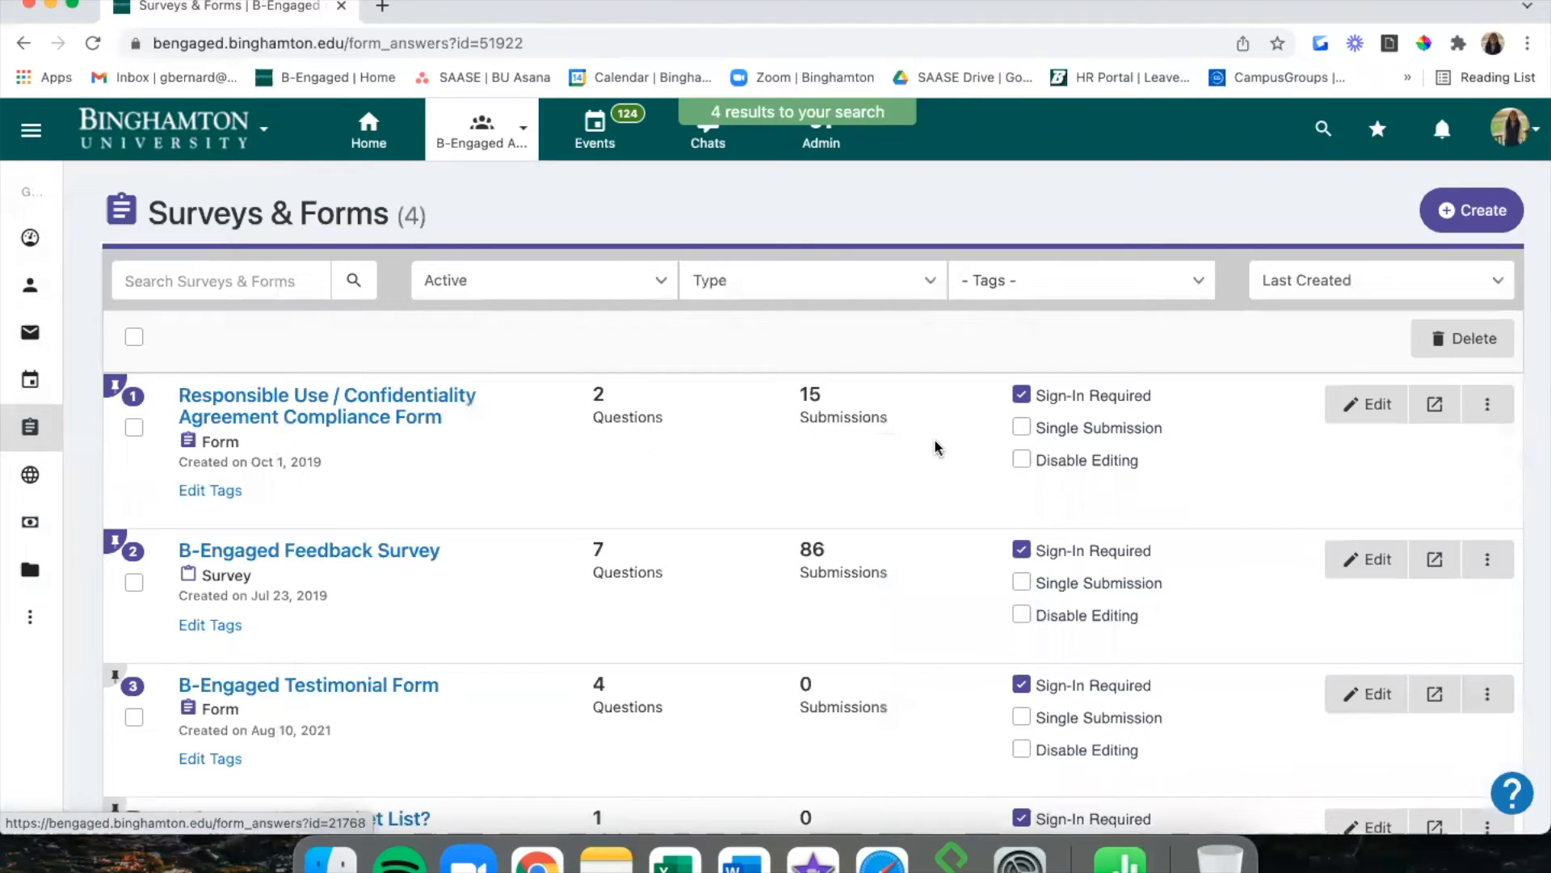
{"action": "scroll", "coordinate": [935, 446], "scroll_direction": "down", "scroll_amount": 3}
{"action": "left_click", "coordinate": [1507, 488]}
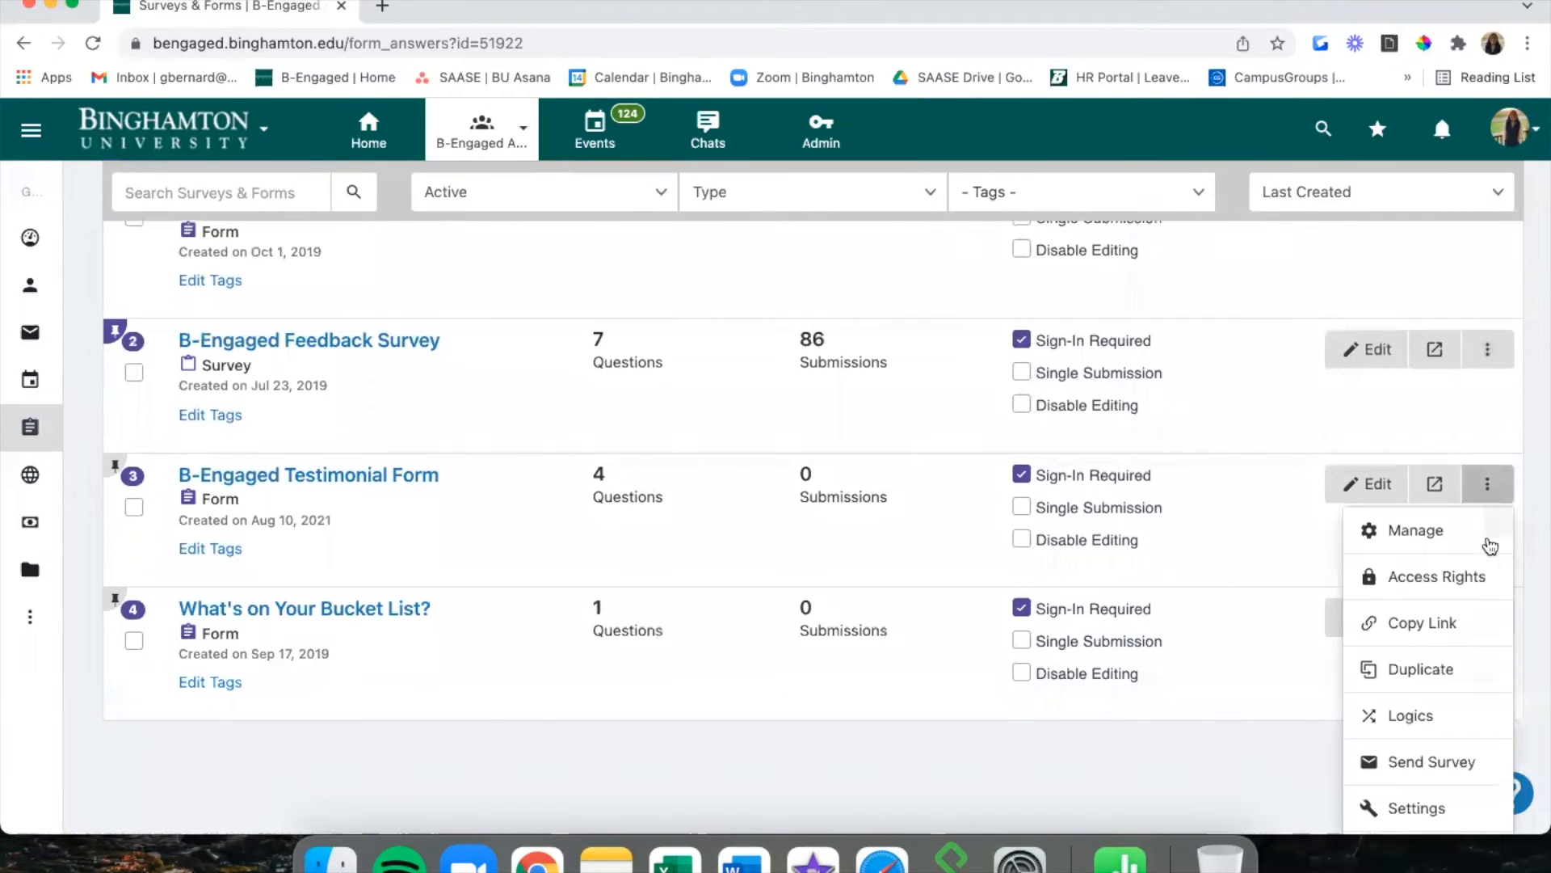
{"action": "left_click", "coordinate": [1469, 581]}
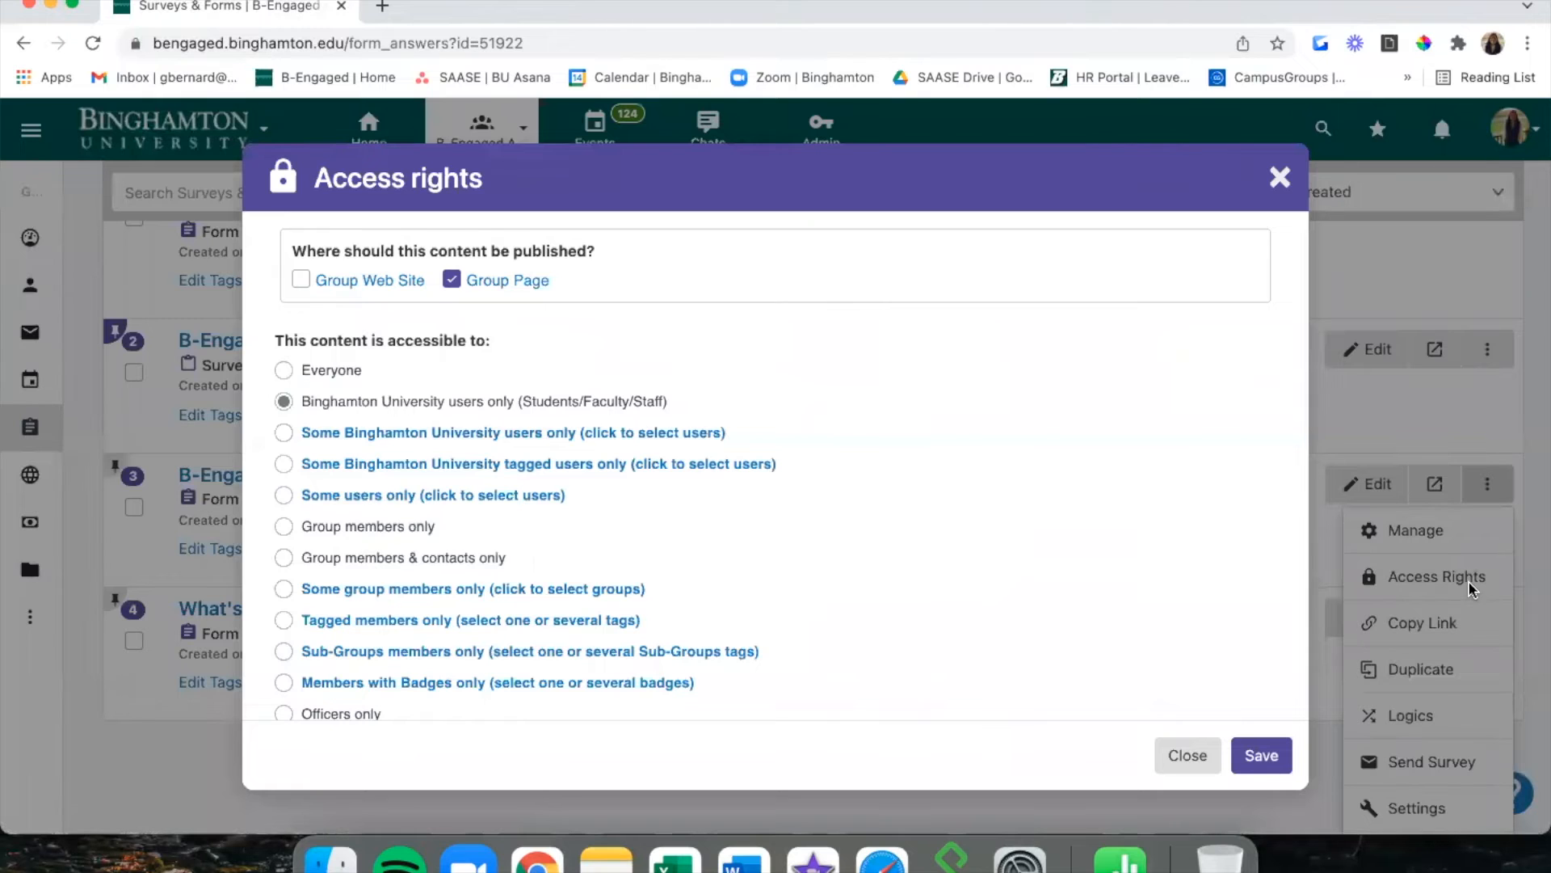
{"action": "scroll", "coordinate": [1026, 475], "scroll_direction": "down", "scroll_amount": 1}
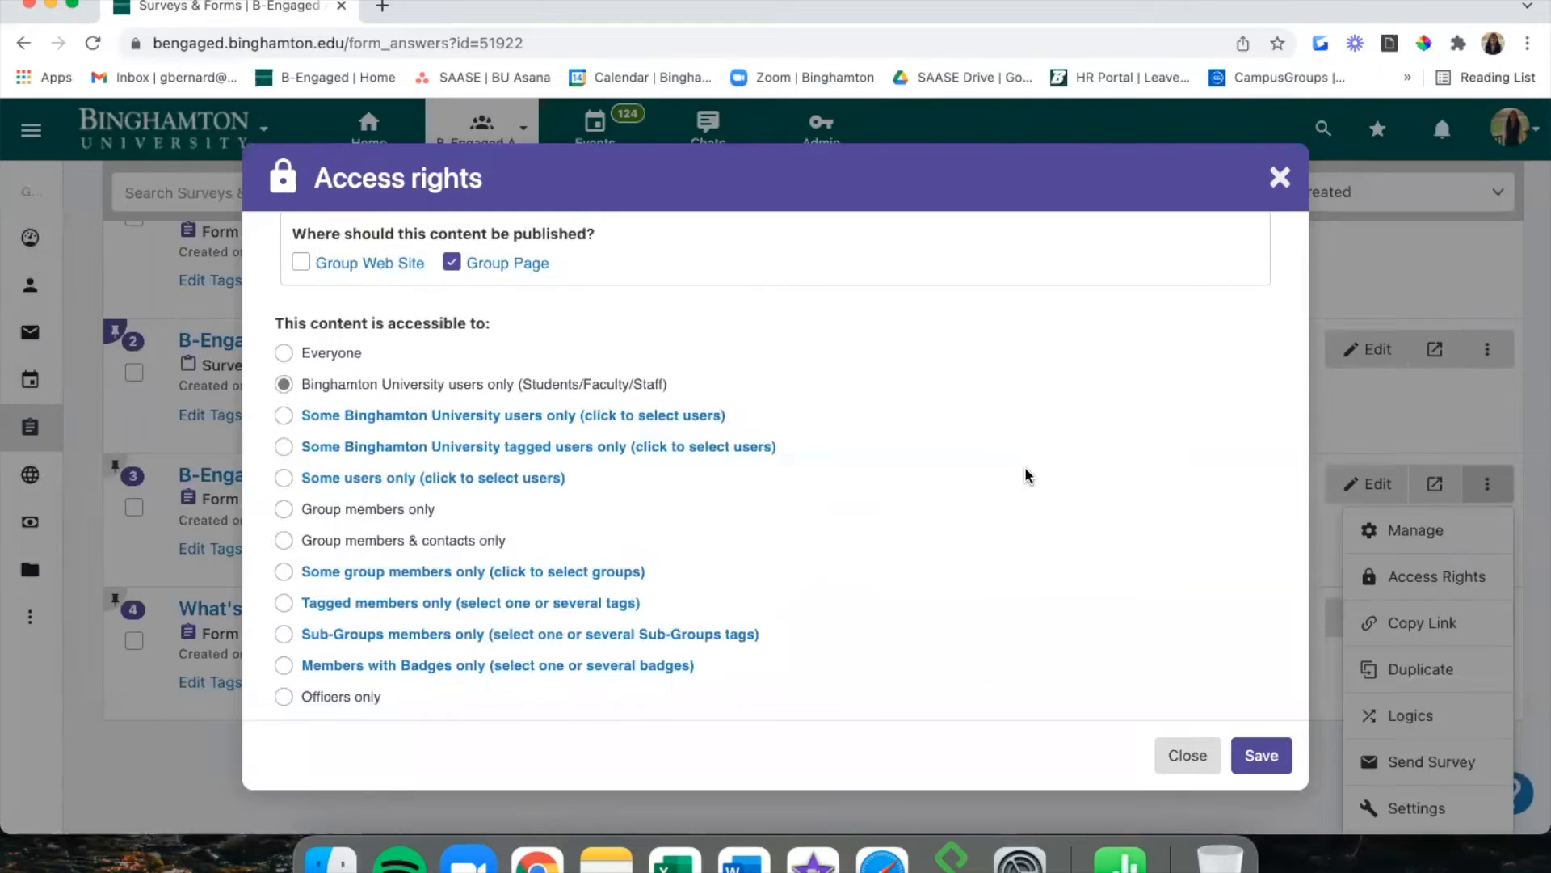
{"action": "scroll", "coordinate": [1026, 475], "scroll_direction": "up", "scroll_amount": 1}
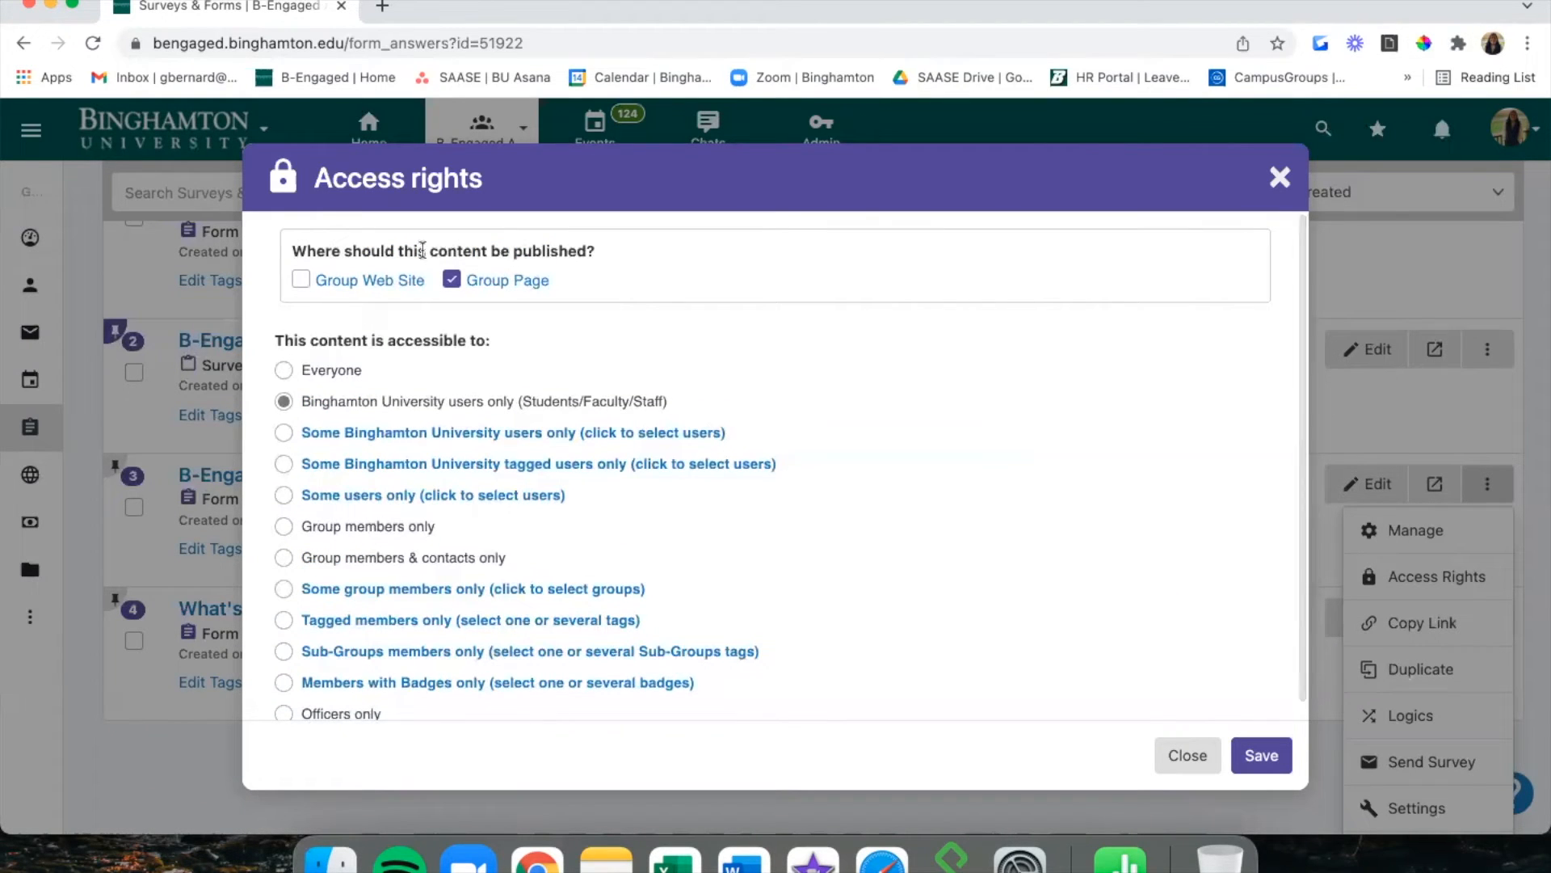
{"action": "scroll", "coordinate": [687, 287], "scroll_direction": "down", "scroll_amount": 1}
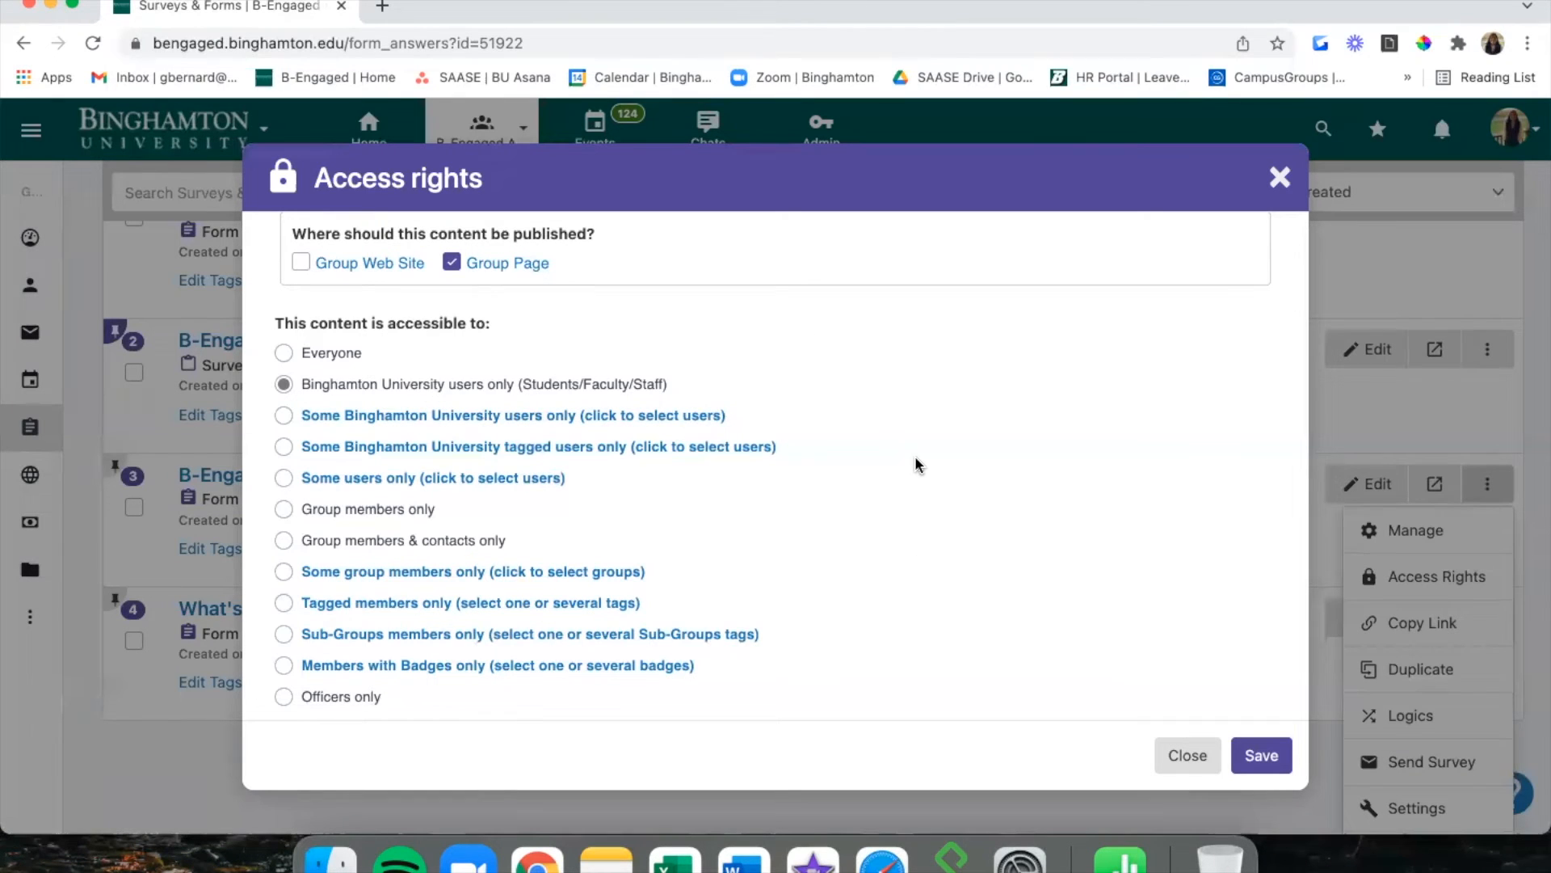
{"action": "scroll", "coordinate": [918, 465], "scroll_direction": "up", "scroll_amount": 2}
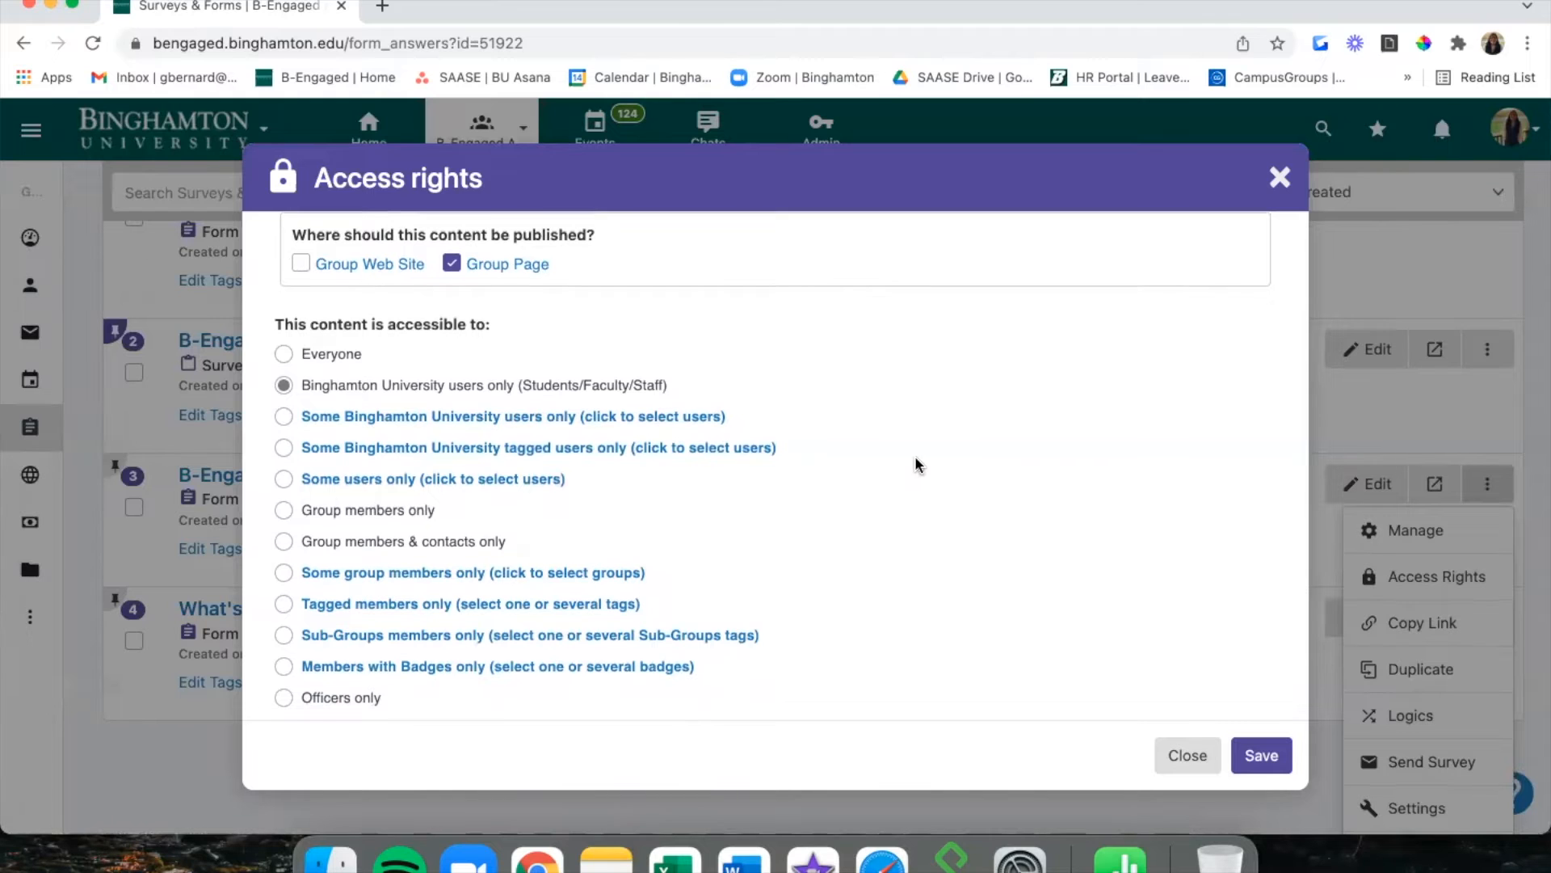
{"action": "left_click", "coordinate": [1280, 177]}
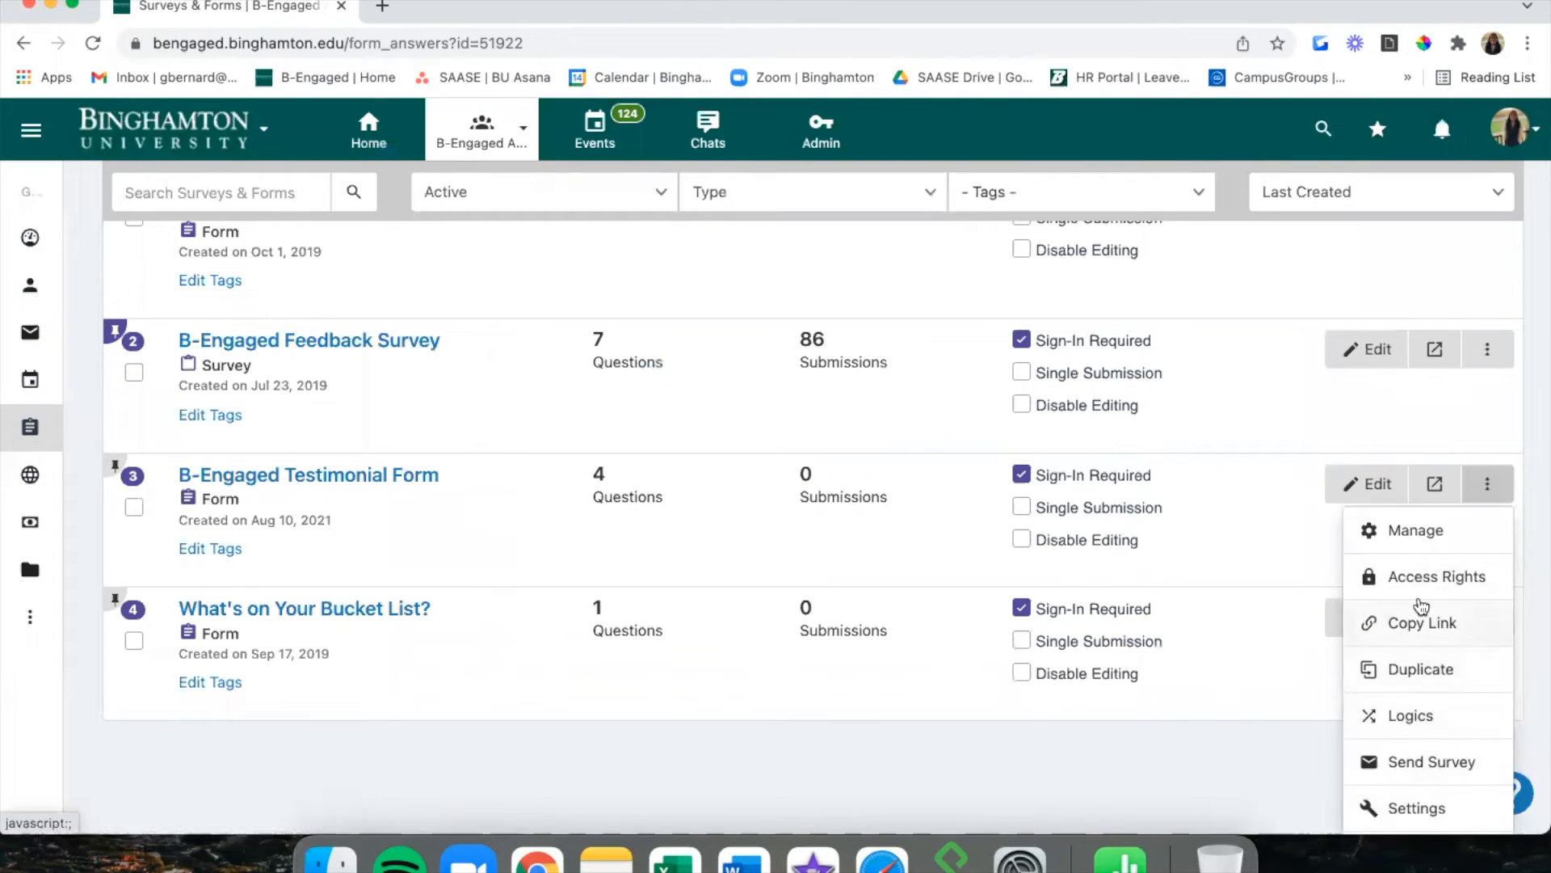
{"action": "scroll", "coordinate": [1309, 539], "scroll_direction": "down", "scroll_amount": 1}
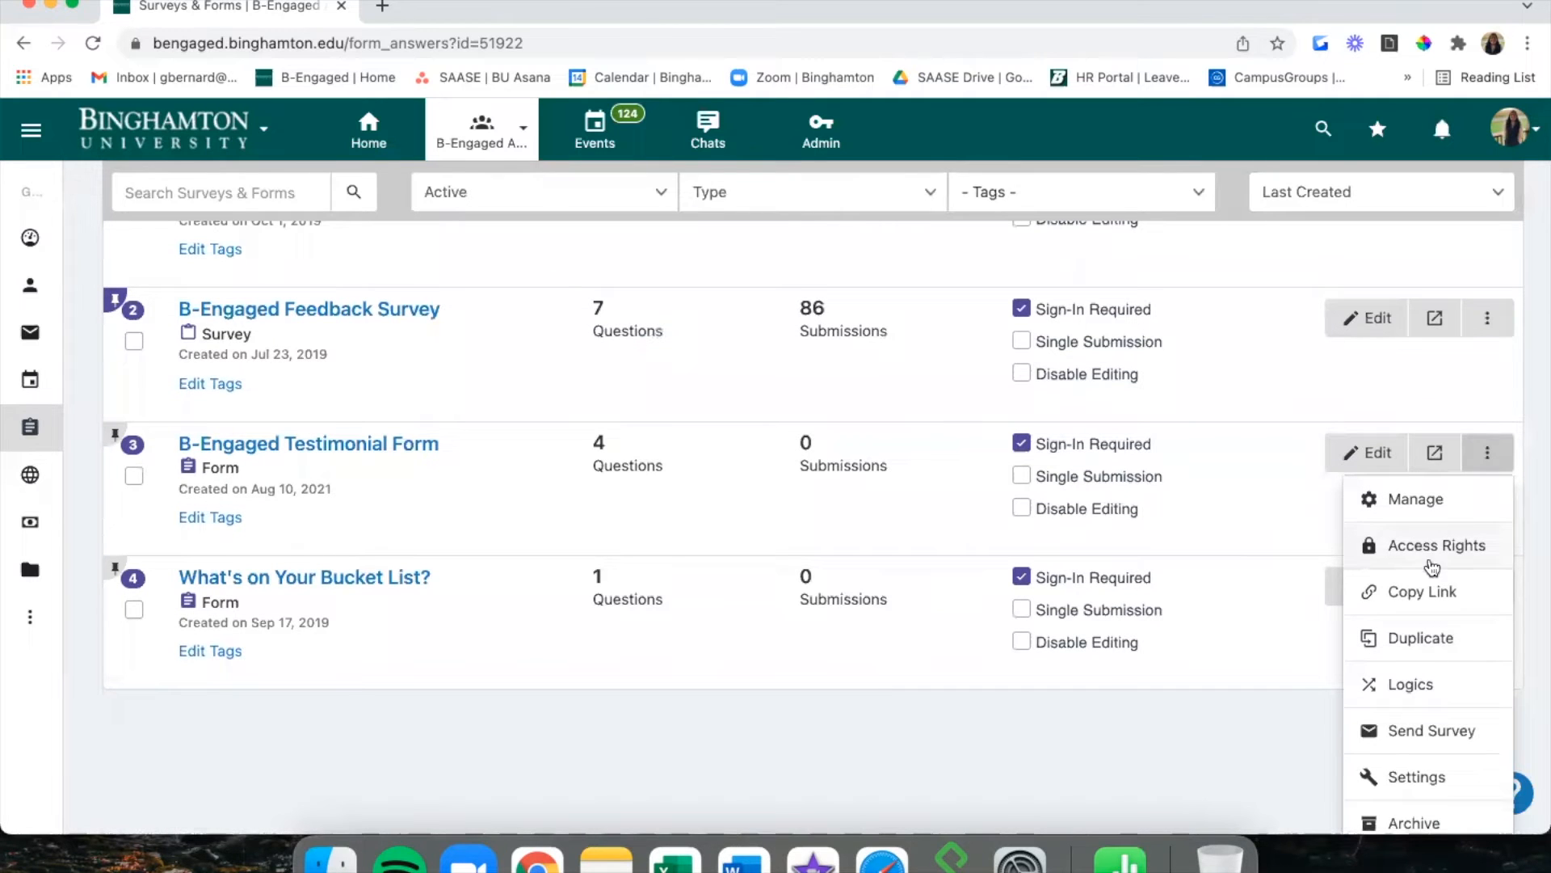
{"action": "left_click", "coordinate": [1433, 595]}
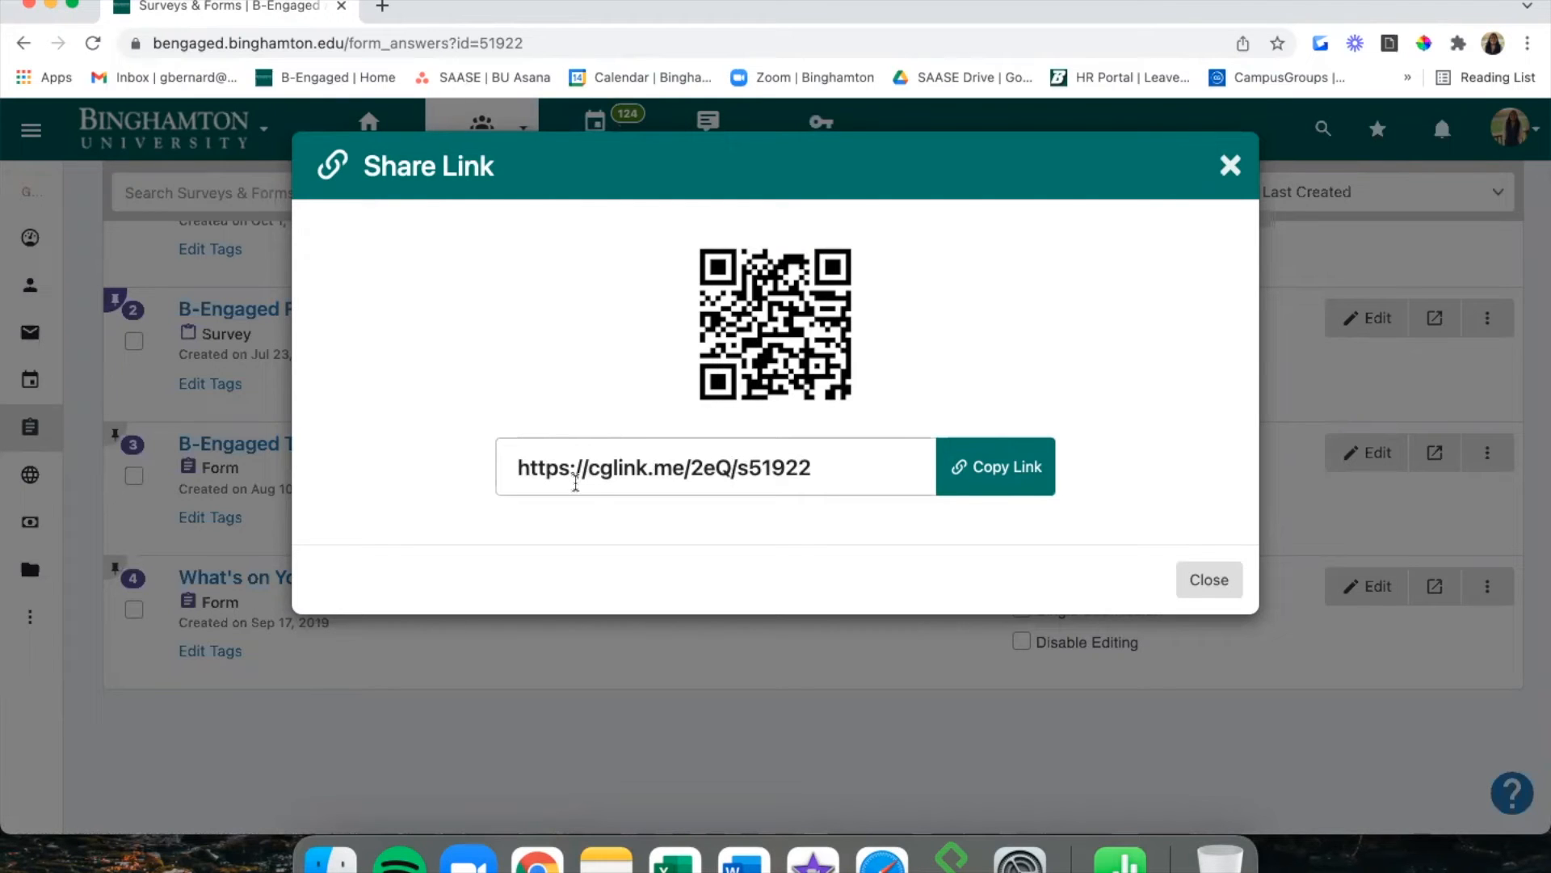
{"action": "left_click", "coordinate": [978, 469]}
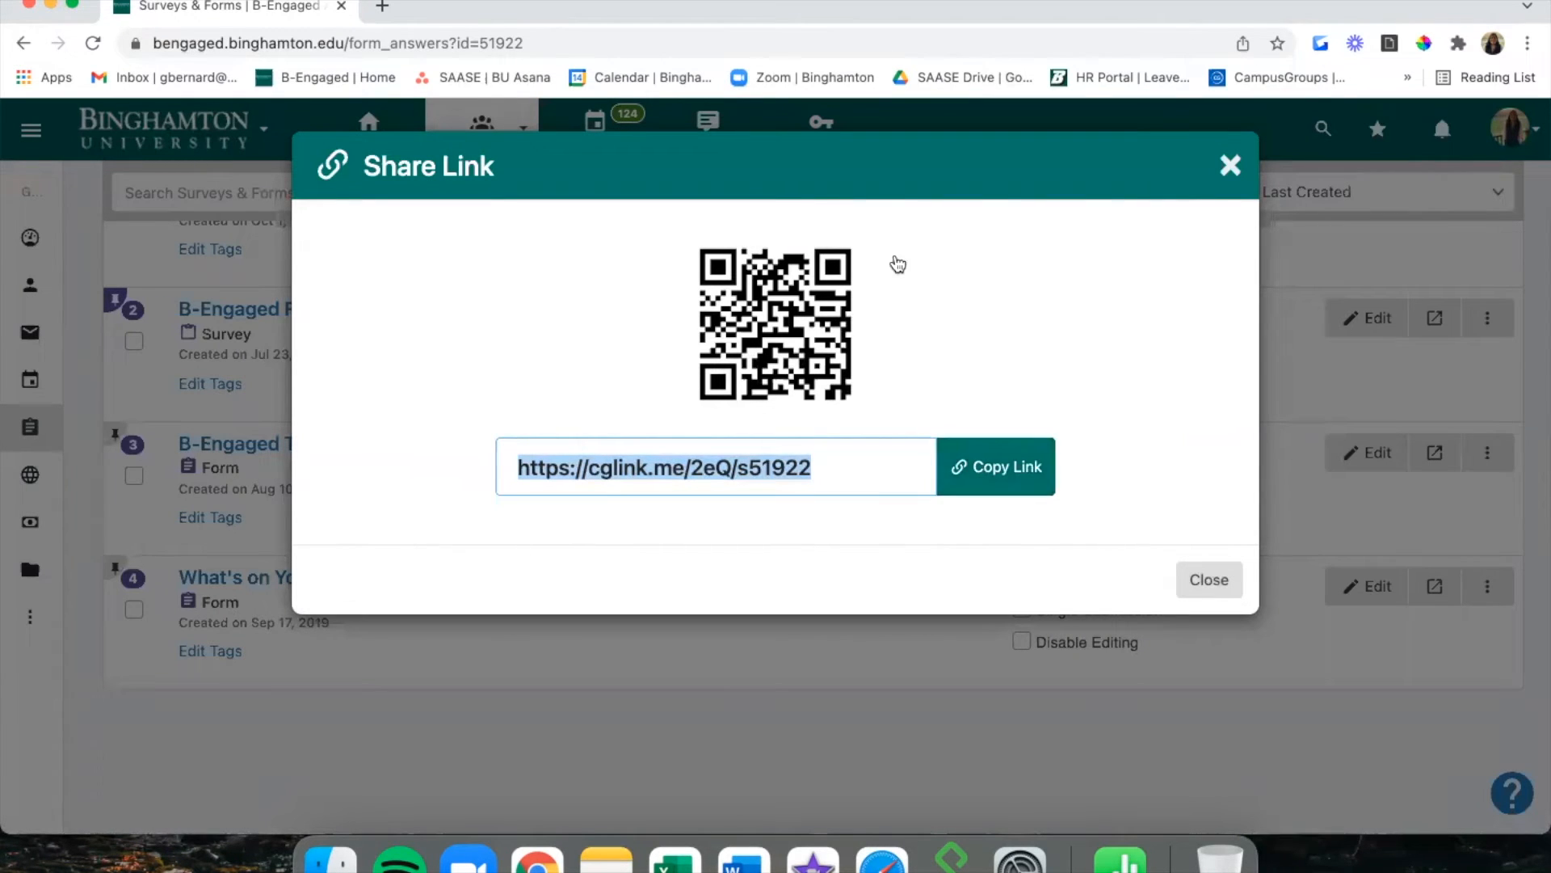
{"action": "left_click", "coordinate": [731, 372]}
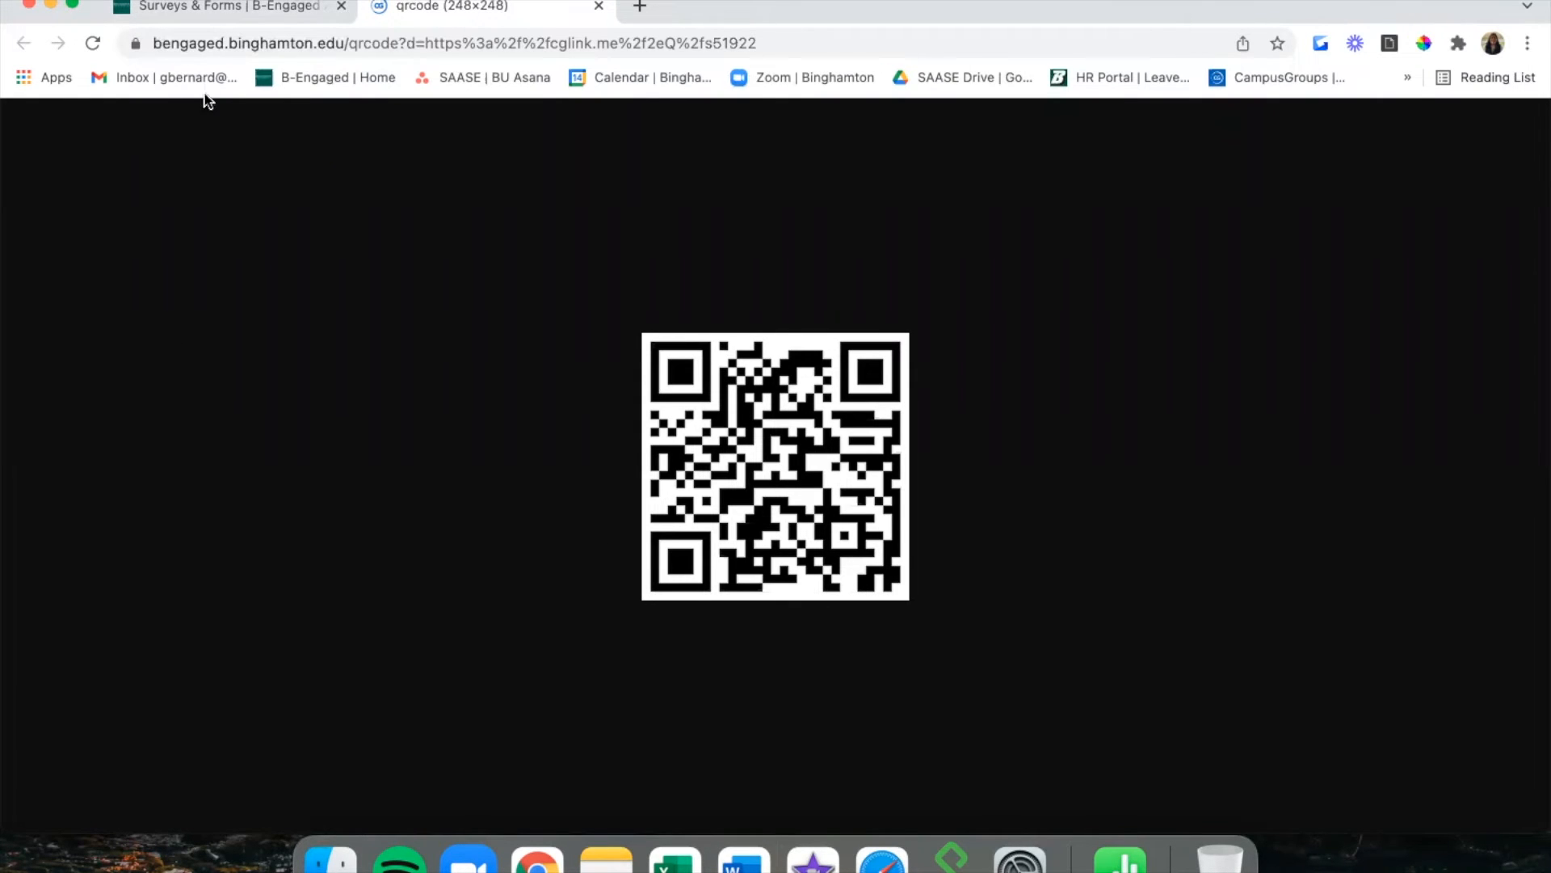
{"action": "left_click", "coordinate": [598, 6]}
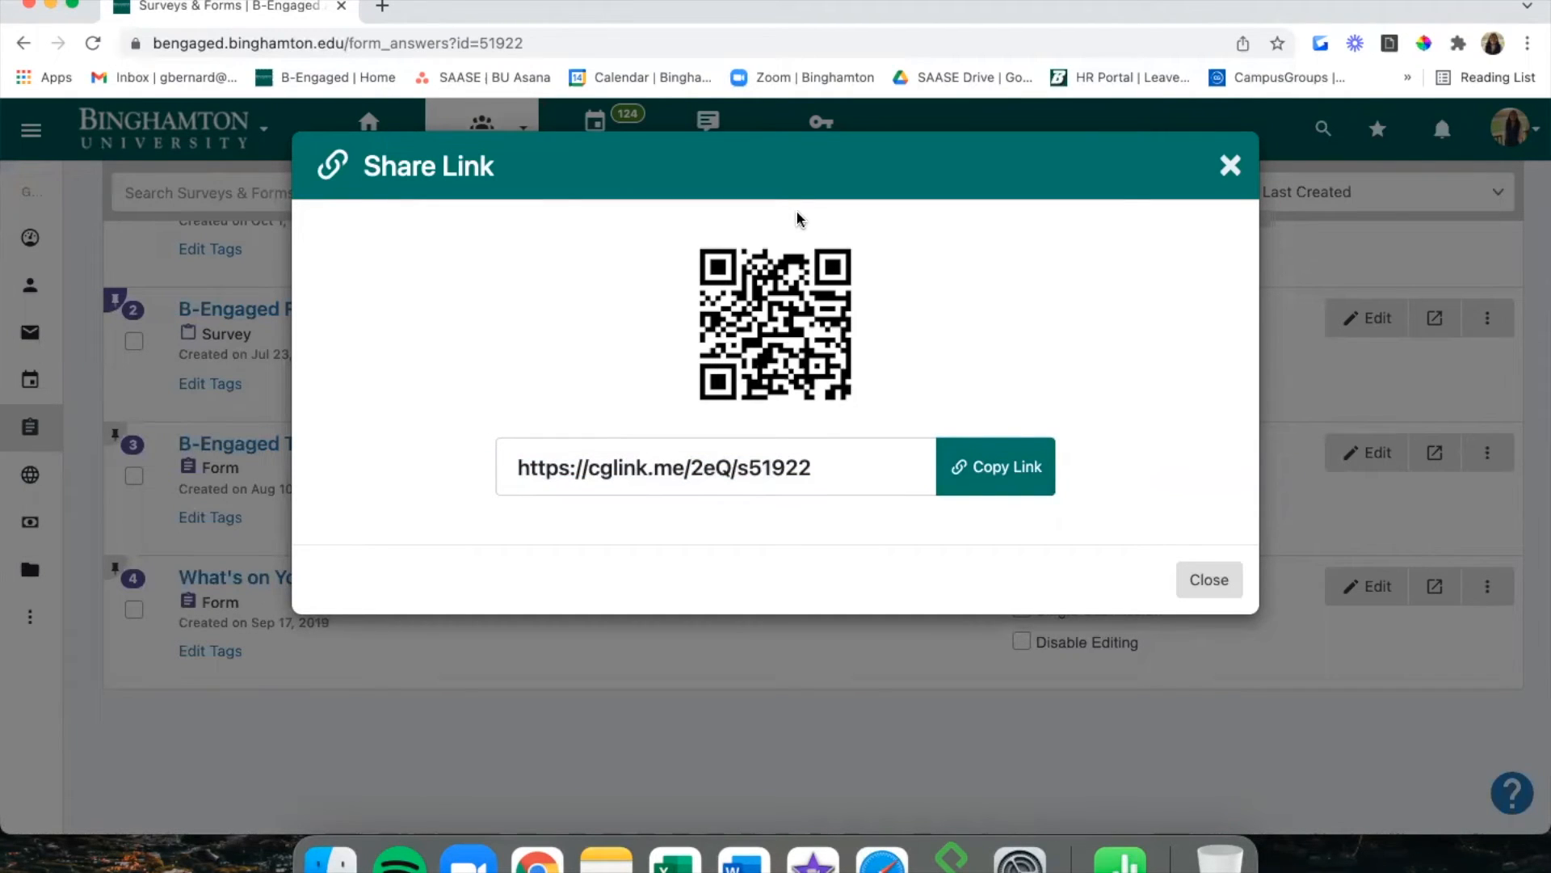
{"action": "left_click", "coordinate": [1321, 393]}
{"action": "left_click", "coordinate": [1500, 452]}
{"action": "scroll", "coordinate": [1470, 602], "scroll_direction": "down", "scroll_amount": 1}
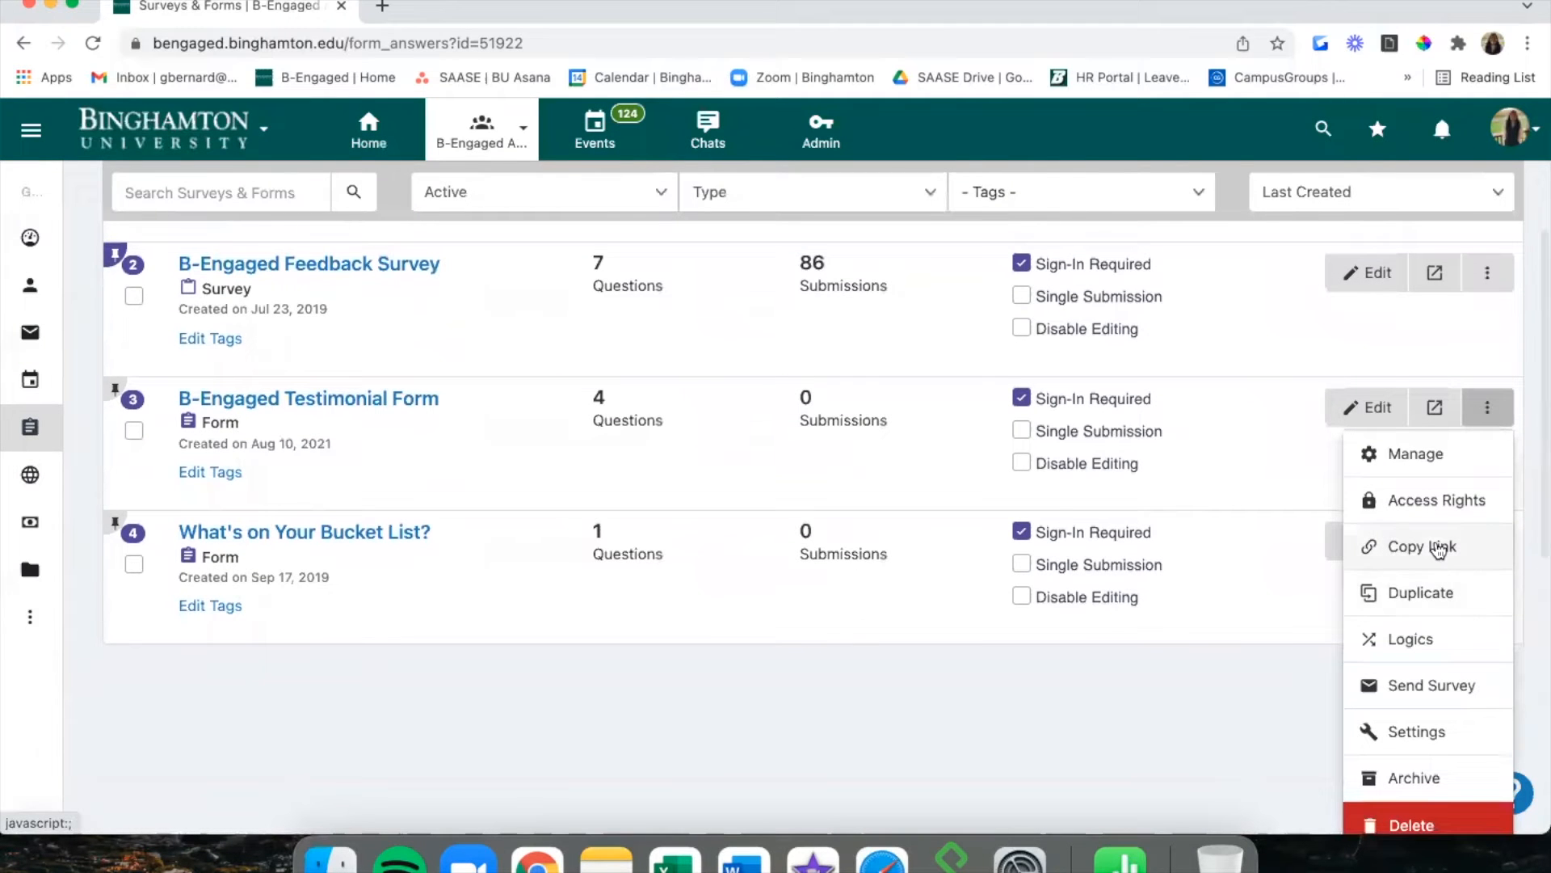
Duplicate the B-Engaged Testimonial Form to create a (COPY) entry.
{"action": "left_click", "coordinate": [1437, 592]}
{"action": "scroll", "coordinate": [747, 554], "scroll_direction": "up", "scroll_amount": 3}
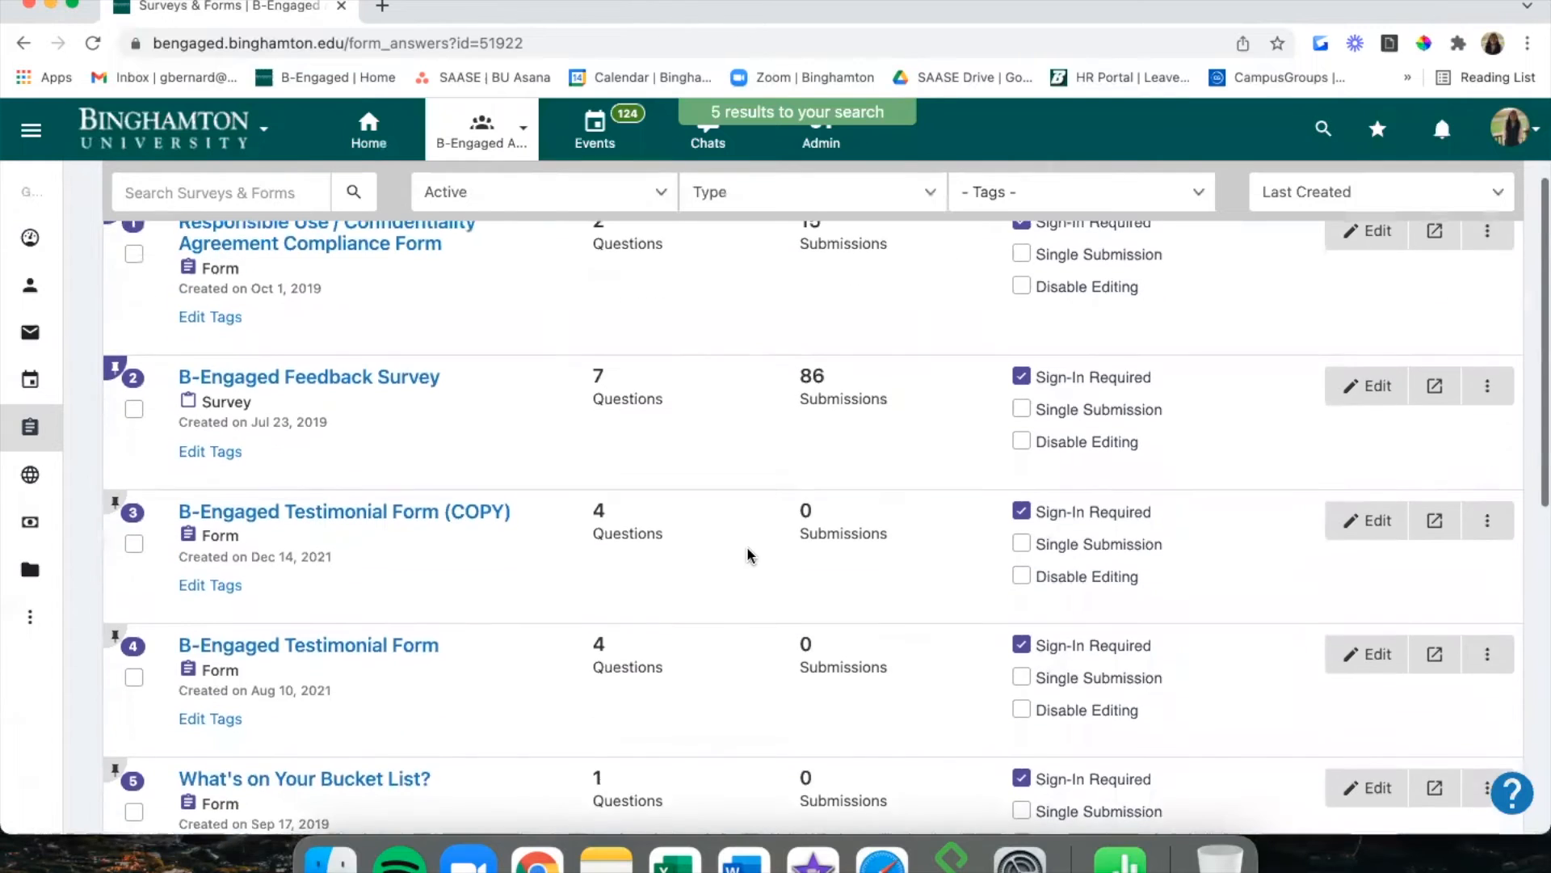
{"action": "scroll", "coordinate": [747, 554], "scroll_direction": "down", "scroll_amount": 2}
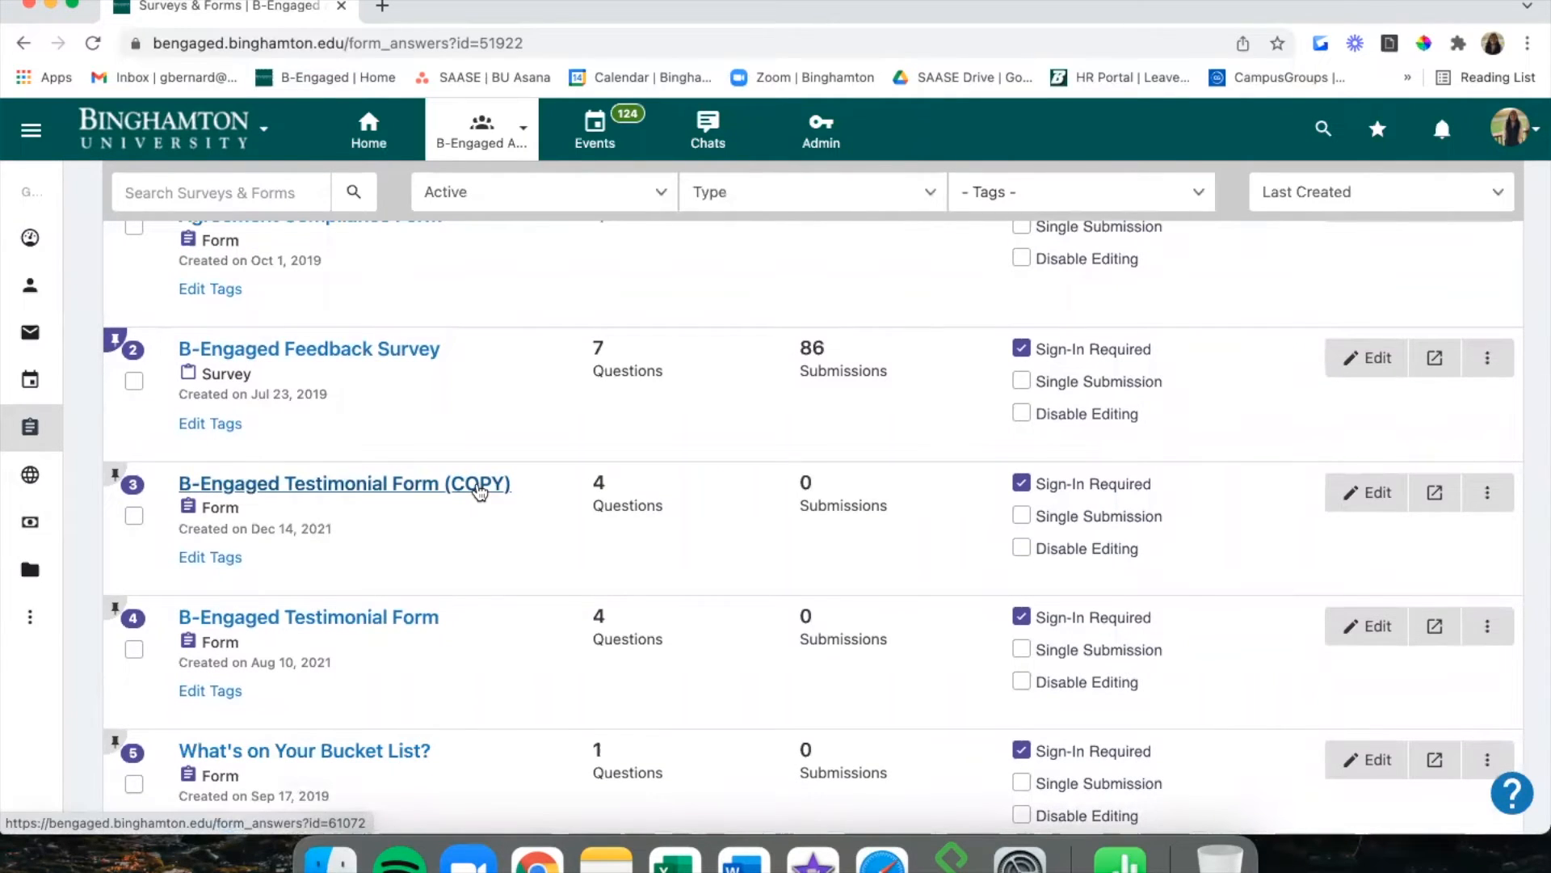
{"action": "scroll", "coordinate": [481, 490], "scroll_direction": "down", "scroll_amount": 1}
Review the 4-question Testimonial Form (COPY) in the builder, then return to Surveys & Forms.
{"action": "left_click", "coordinate": [1349, 424]}
{"action": "scroll", "coordinate": [1115, 654], "scroll_direction": "down", "scroll_amount": 4}
{"action": "scroll", "coordinate": [1115, 651], "scroll_direction": "down", "scroll_amount": 8}
{"action": "scroll", "coordinate": [1115, 651], "scroll_direction": "up", "scroll_amount": 12}
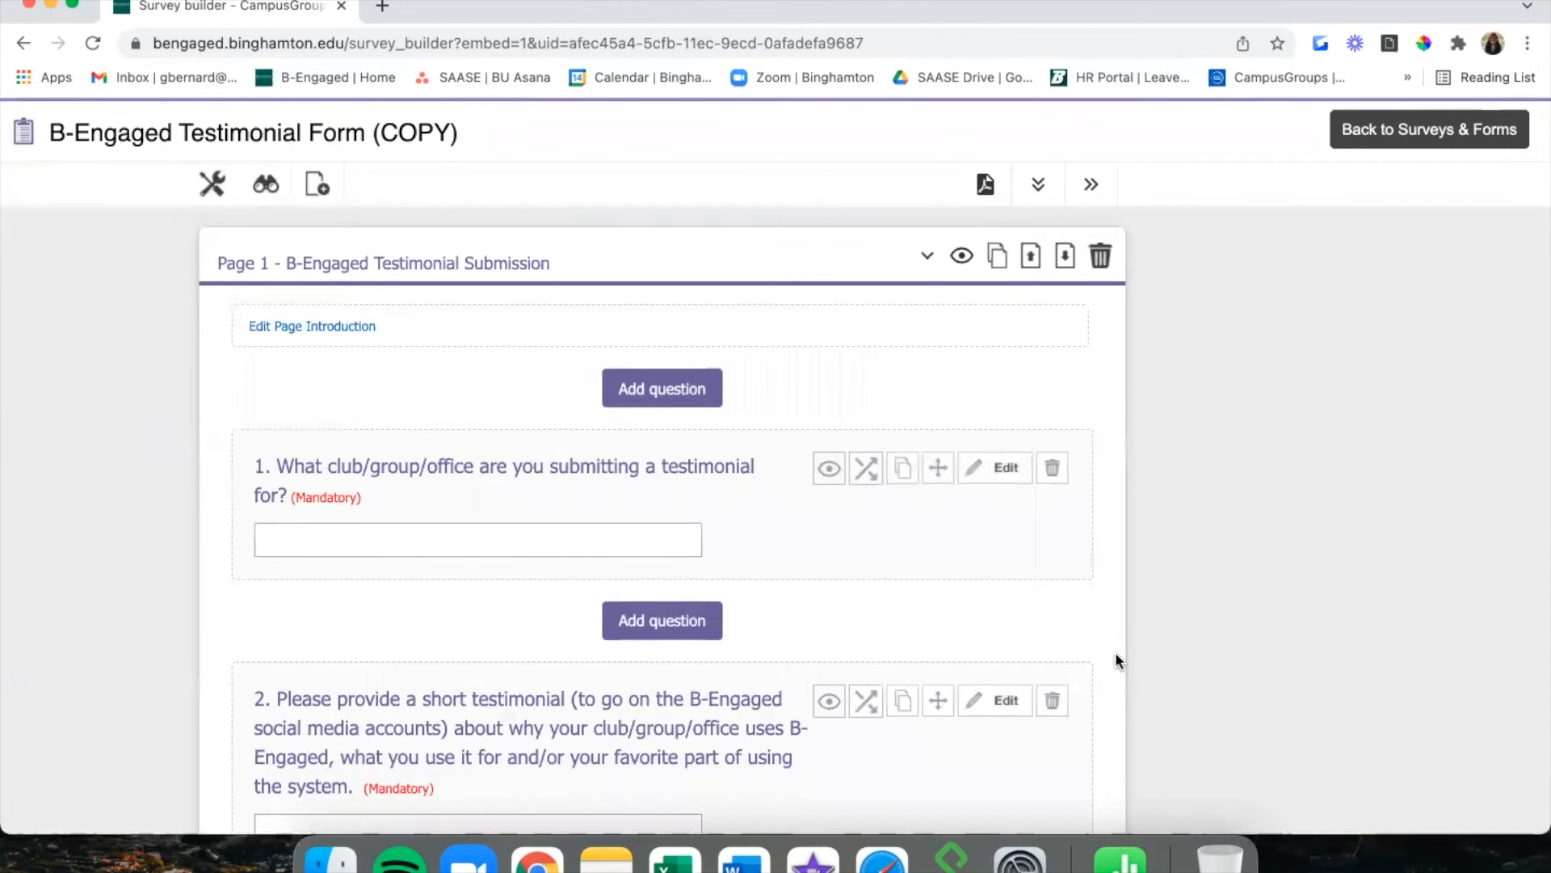
{"action": "left_click", "coordinate": [1428, 135]}
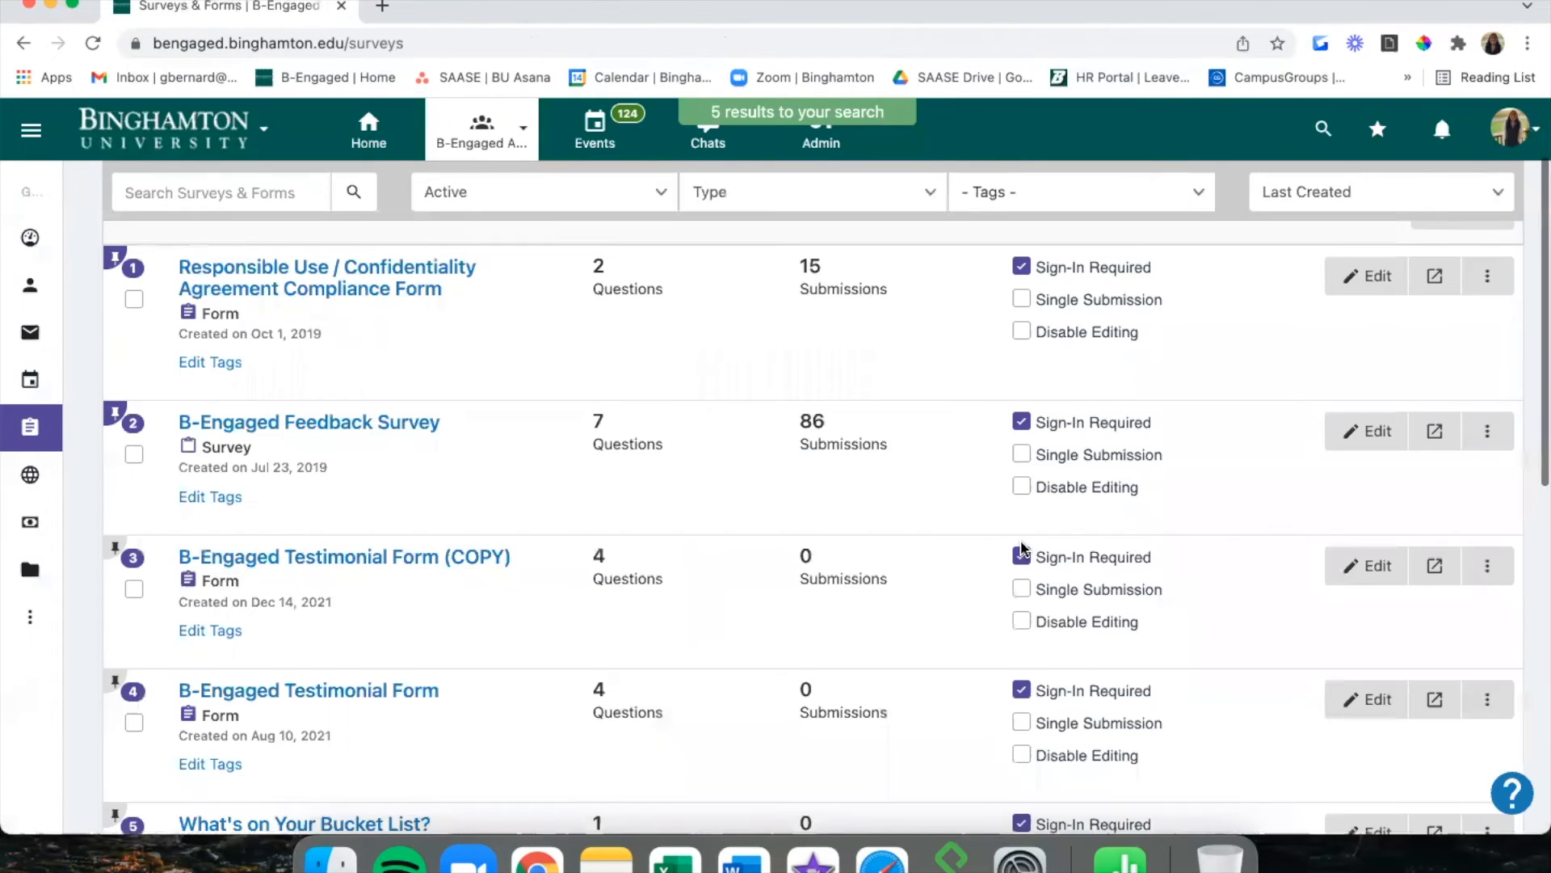
{"action": "scroll", "coordinate": [1050, 525], "scroll_direction": "down", "scroll_amount": 3}
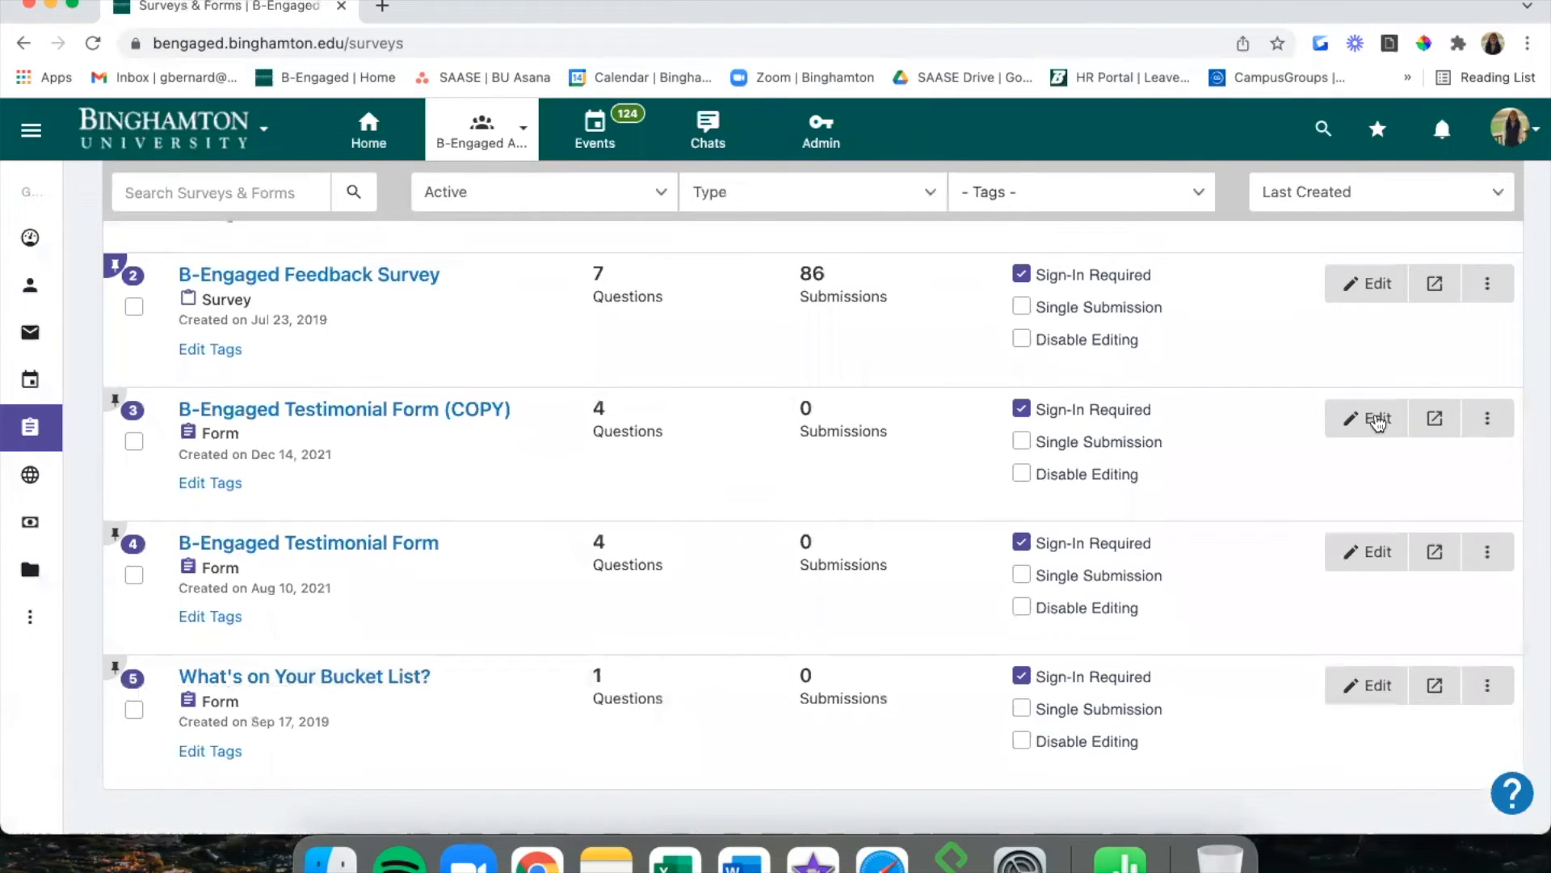
Delete the Testimonial Form (COPY), confirming with OK, and open the original form's ⋮ menu.
{"action": "left_click", "coordinate": [1487, 418]}
{"action": "scroll", "coordinate": [1454, 586], "scroll_direction": "down", "scroll_amount": 1}
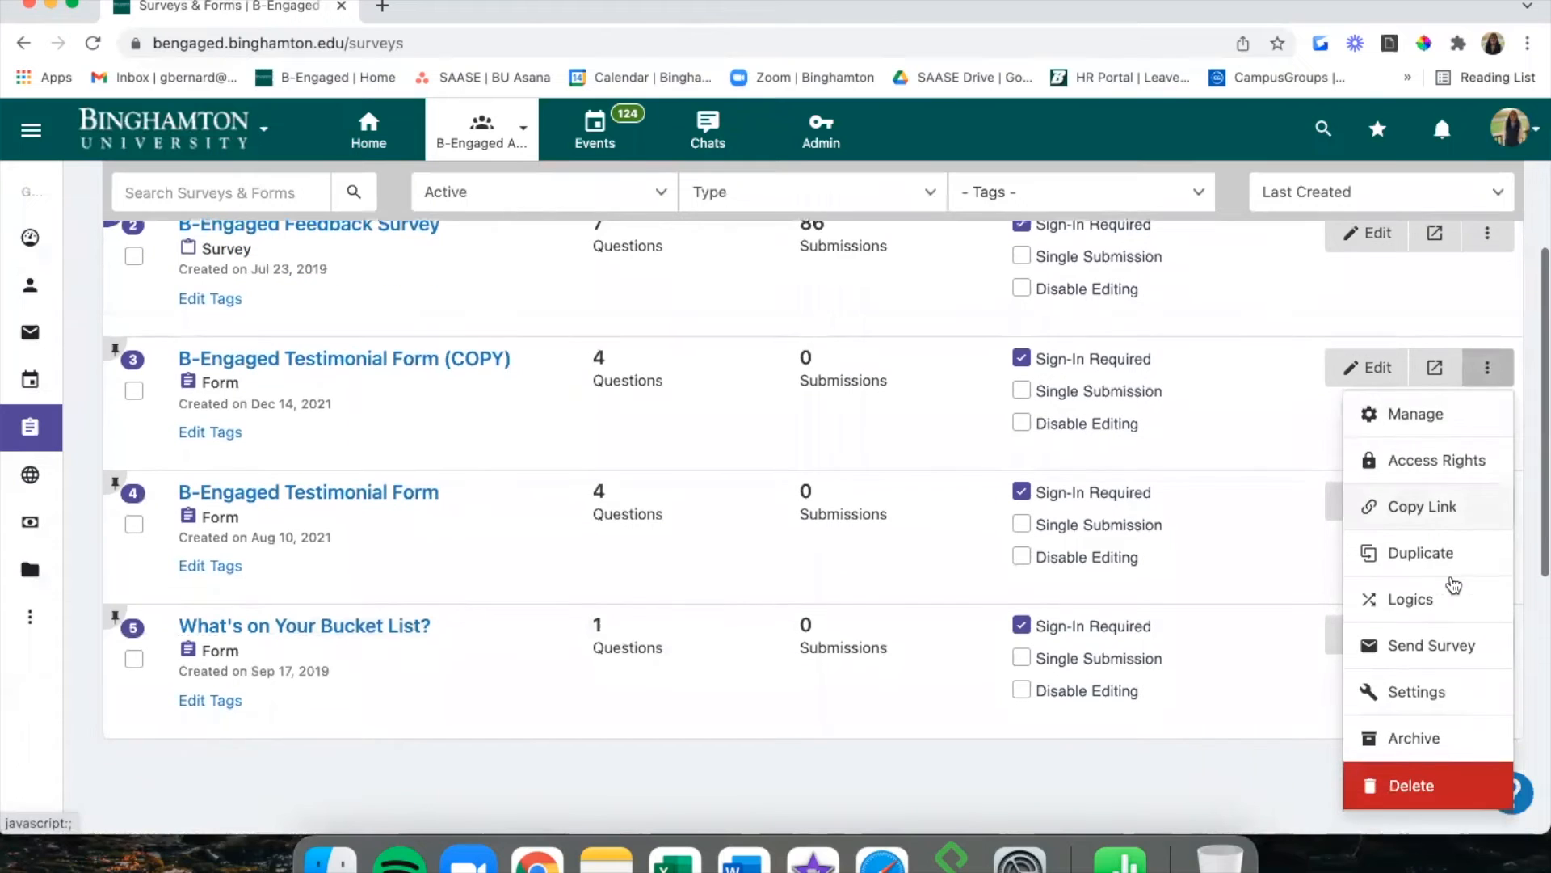
{"action": "left_click", "coordinate": [1406, 792]}
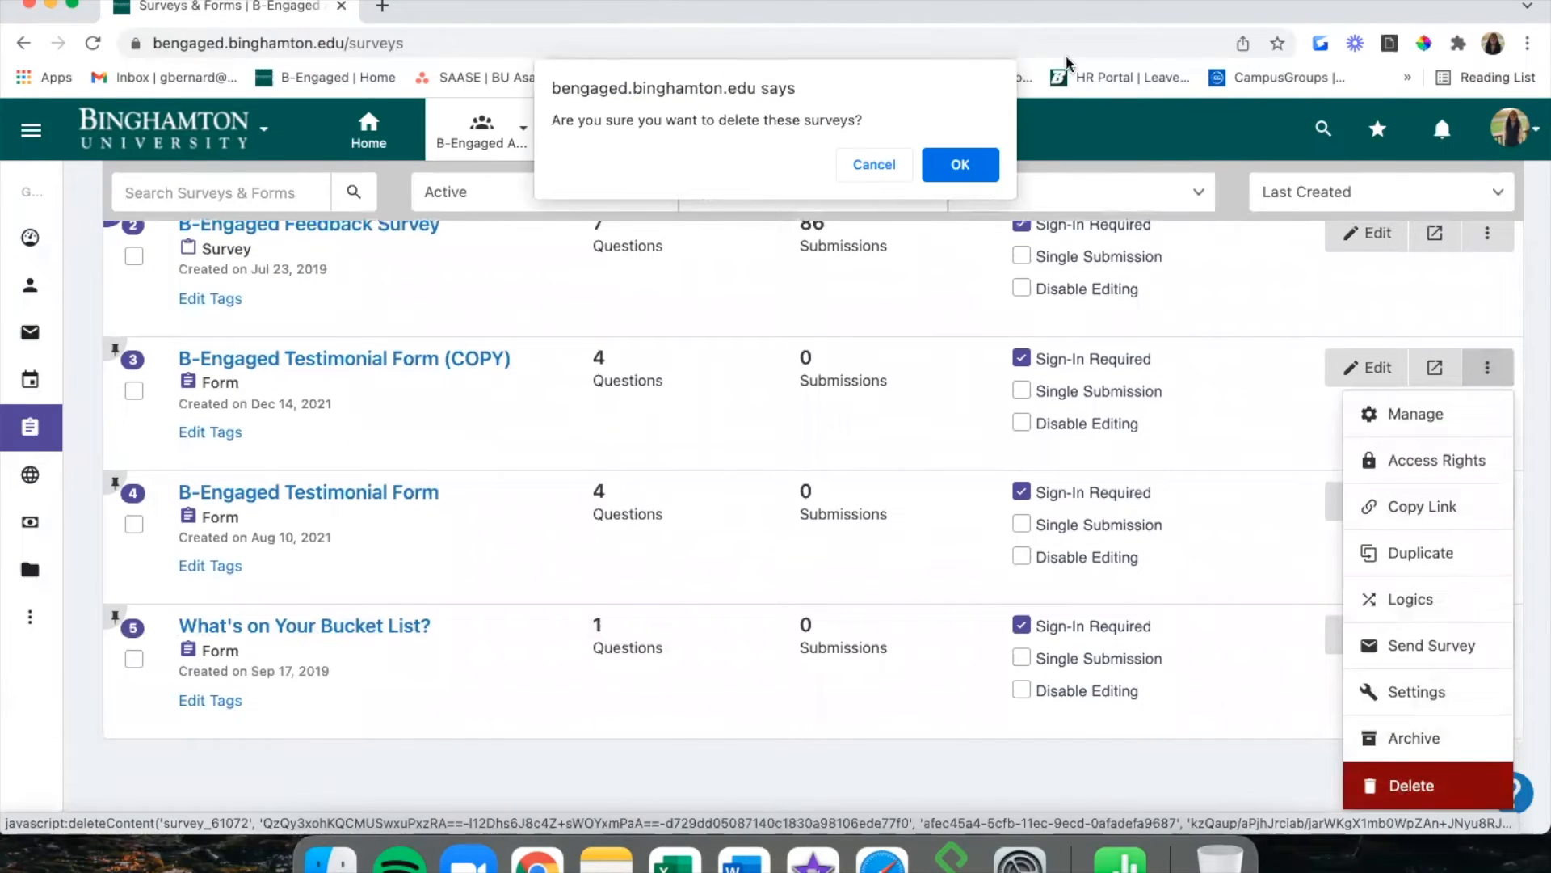
{"action": "left_click", "coordinate": [960, 164]}
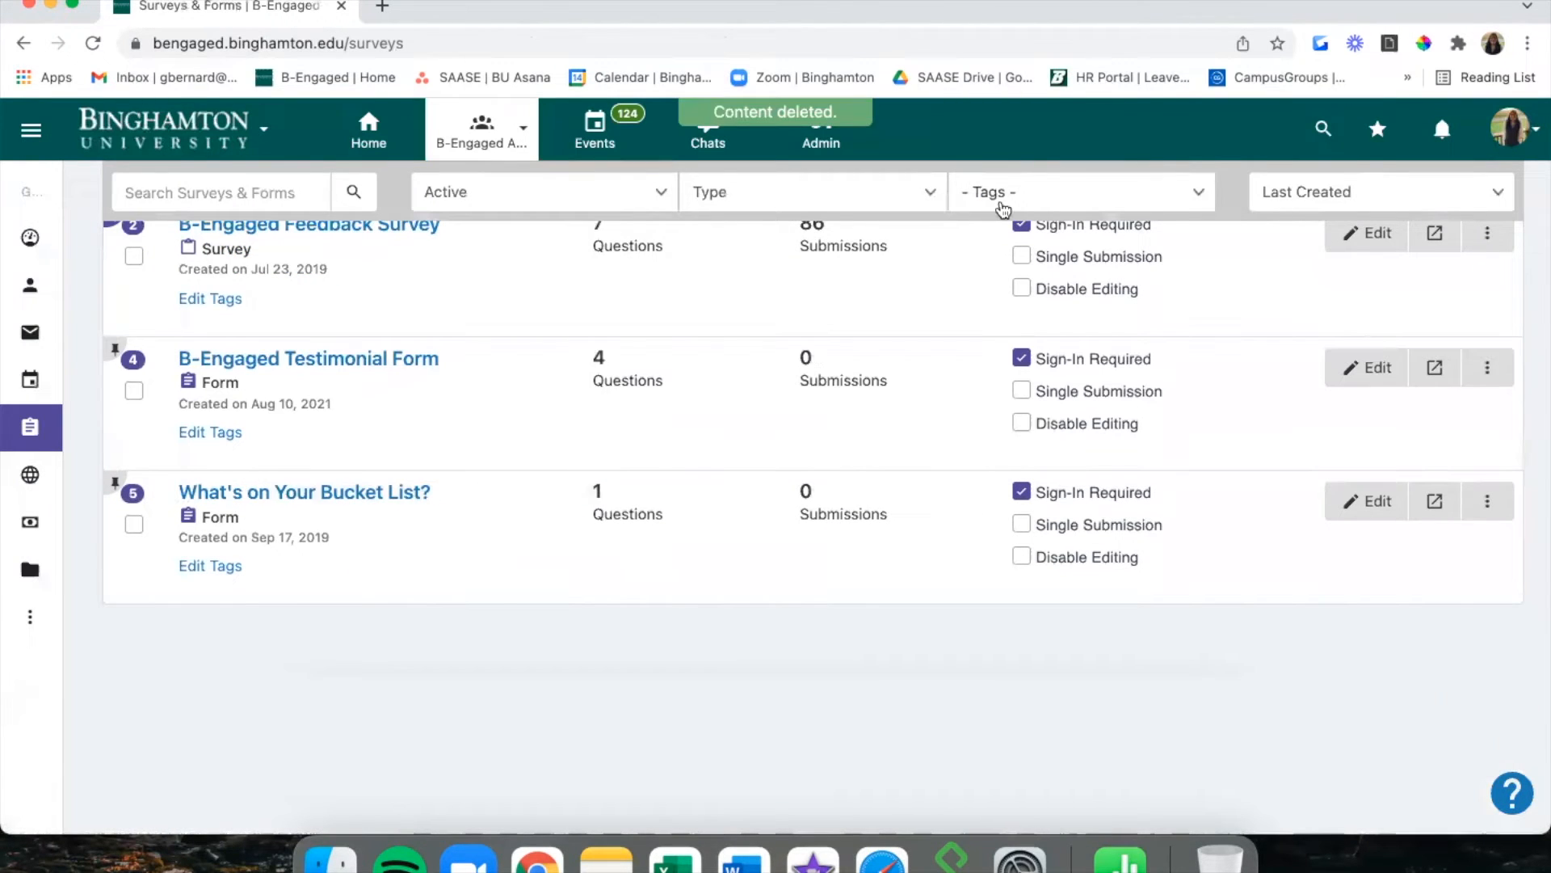
{"action": "left_click", "coordinate": [1488, 368]}
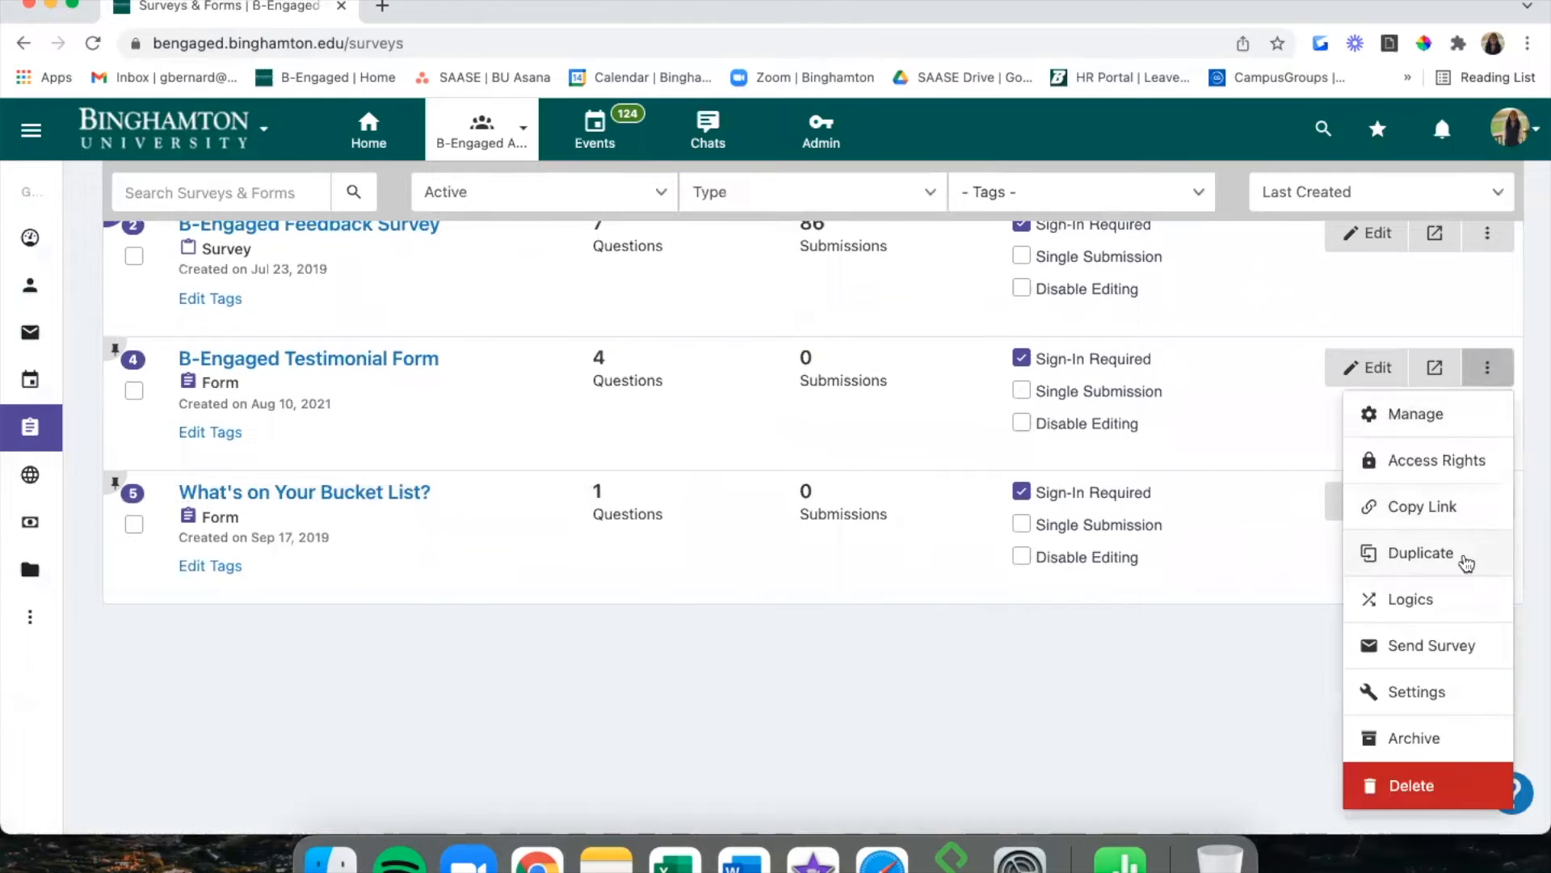
Open the Testimonial Form's Logics page and start a new Submission Tag logic.
{"action": "left_click", "coordinate": [1422, 598]}
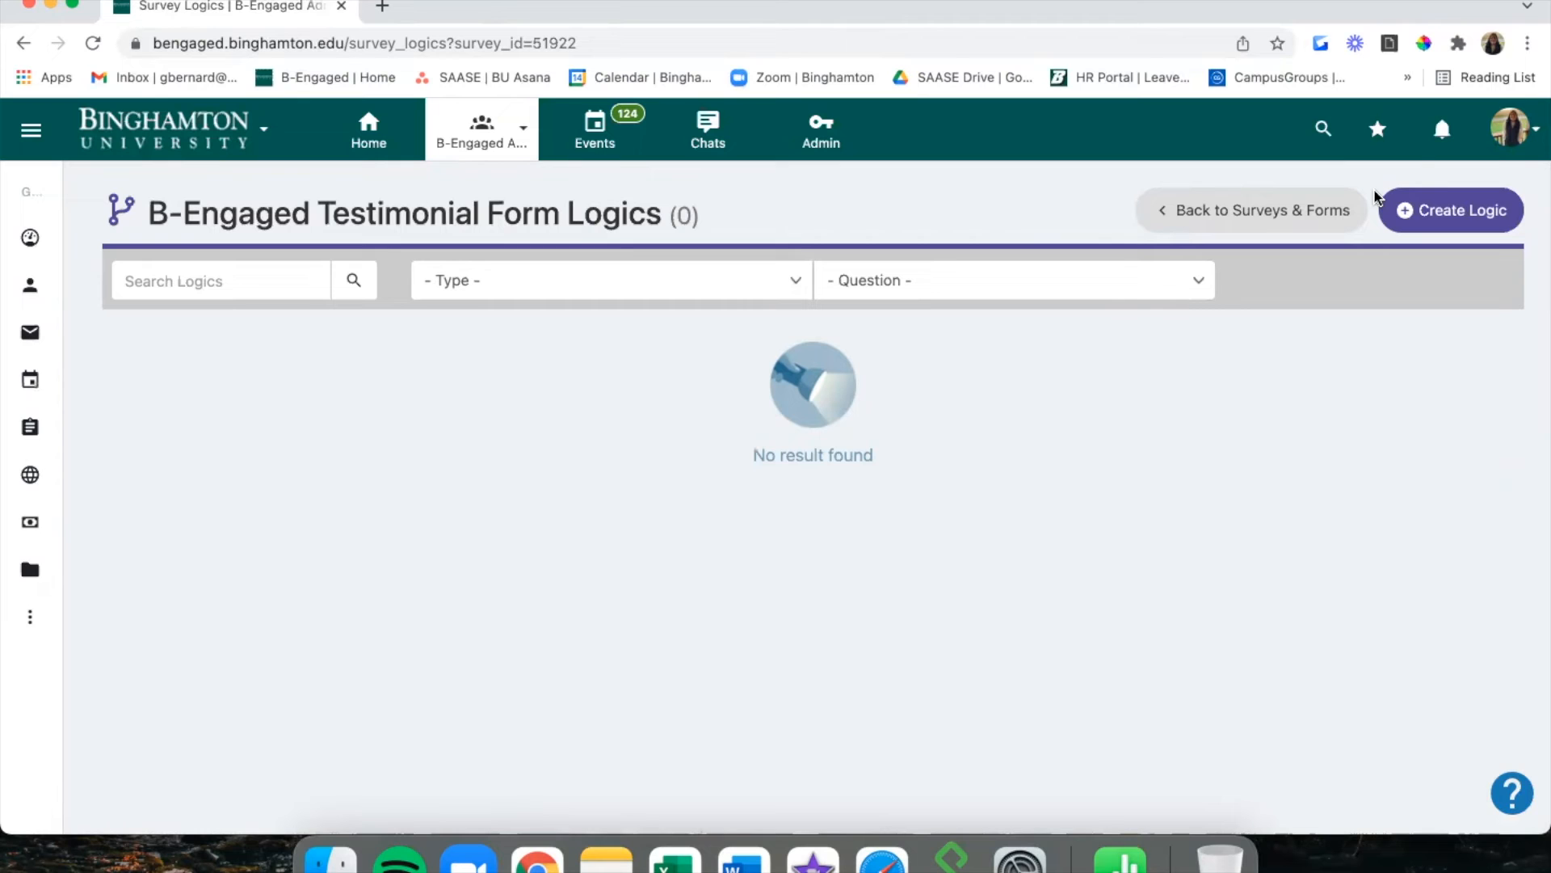
{"action": "left_click", "coordinate": [1460, 213]}
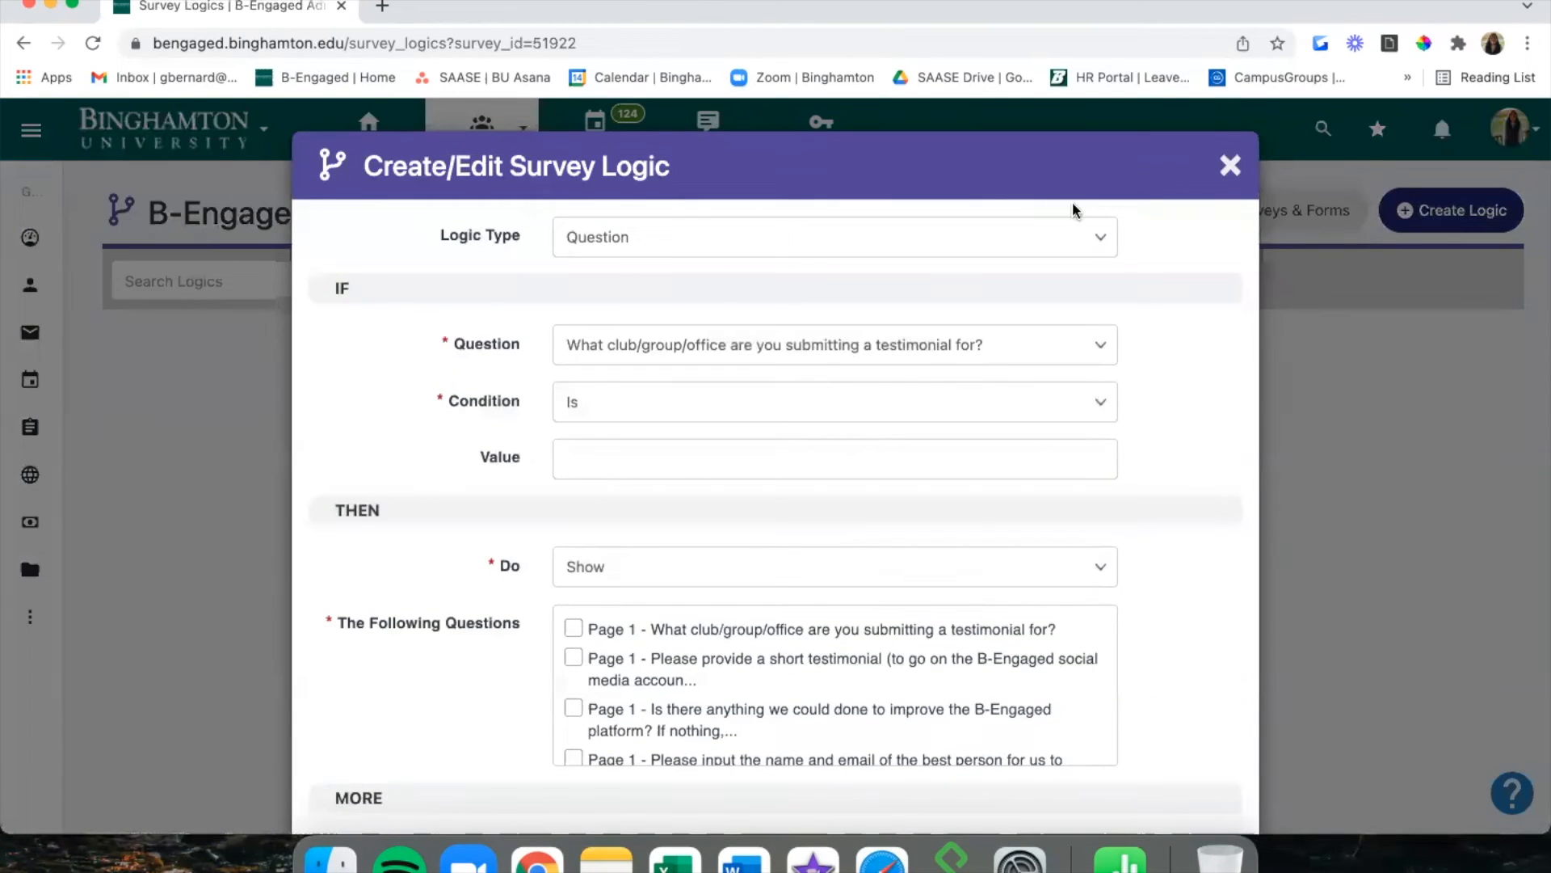
{"action": "left_click", "coordinate": [1019, 233]}
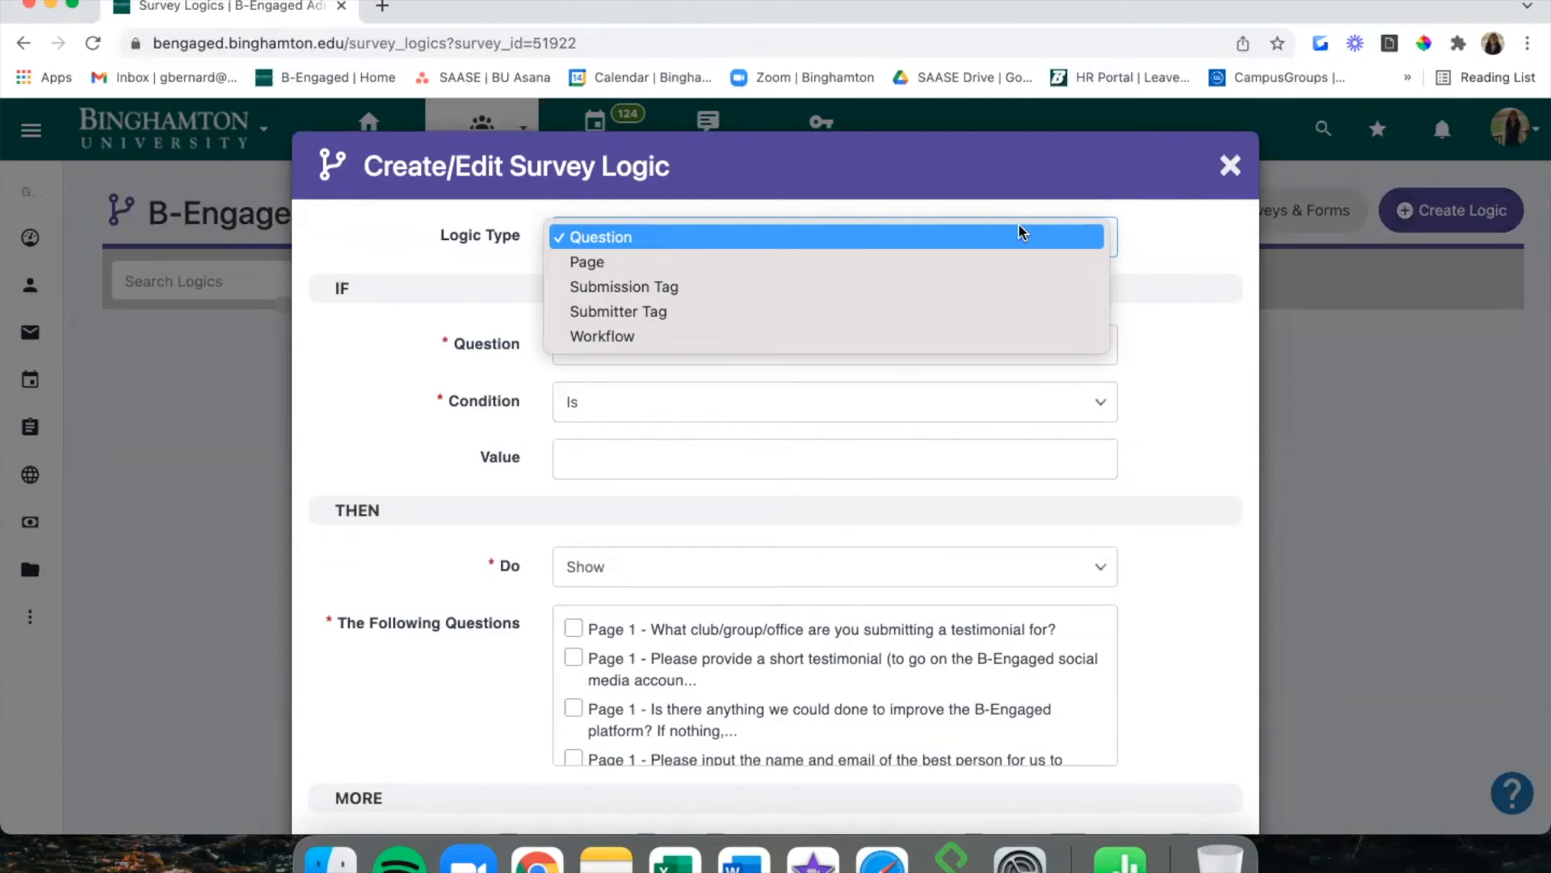
{"action": "left_click", "coordinate": [1002, 286]}
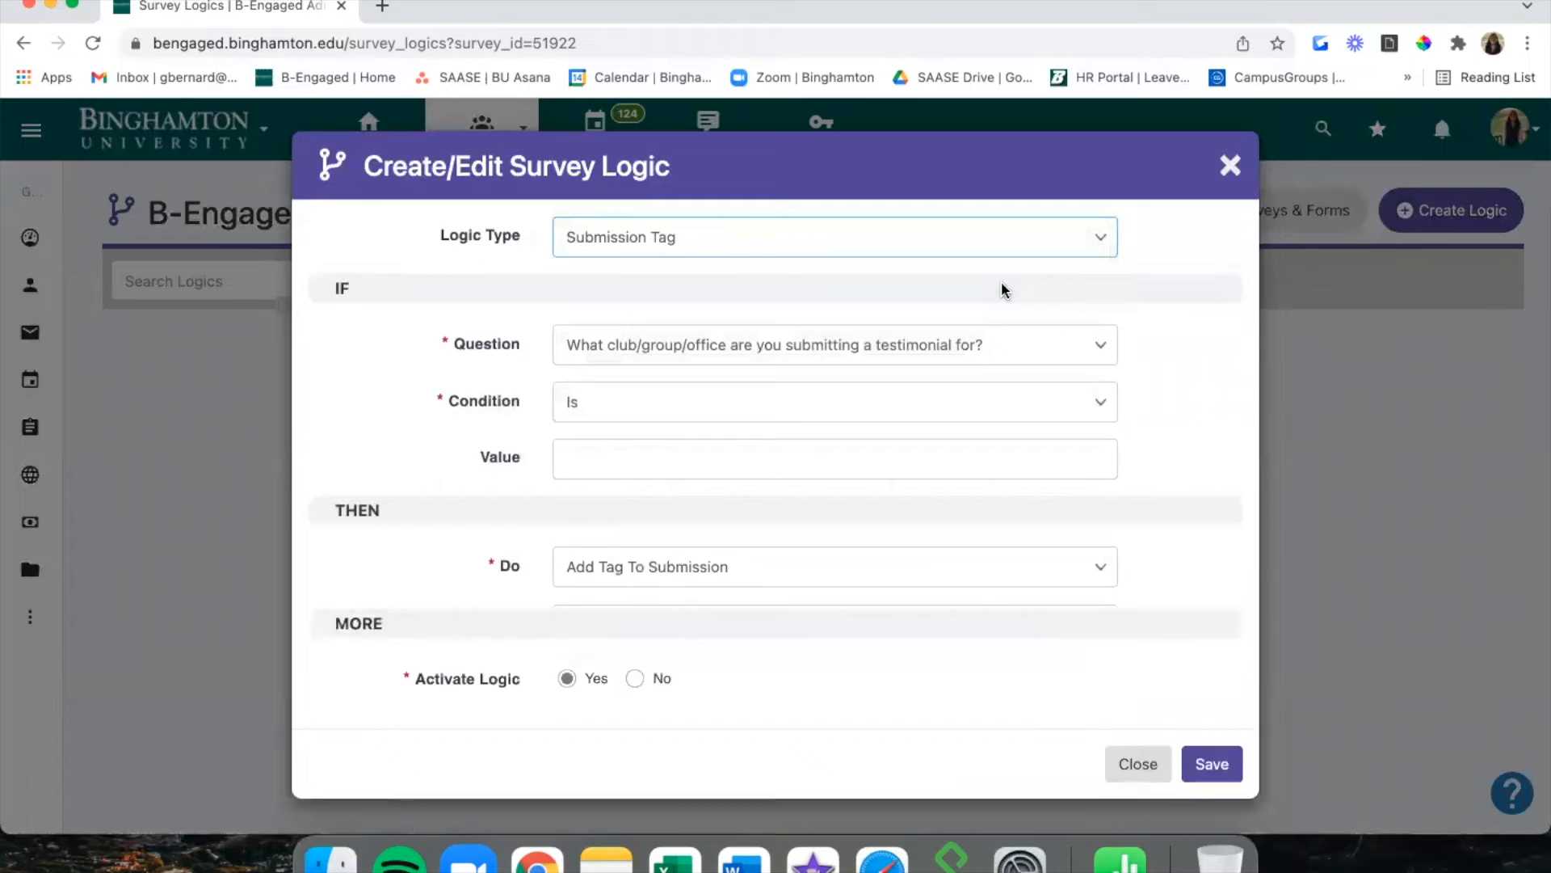
{"action": "scroll", "coordinate": [606, 665], "scroll_direction": "down", "scroll_amount": 3}
{"action": "scroll", "coordinate": [606, 665], "scroll_direction": "up", "scroll_amount": 3}
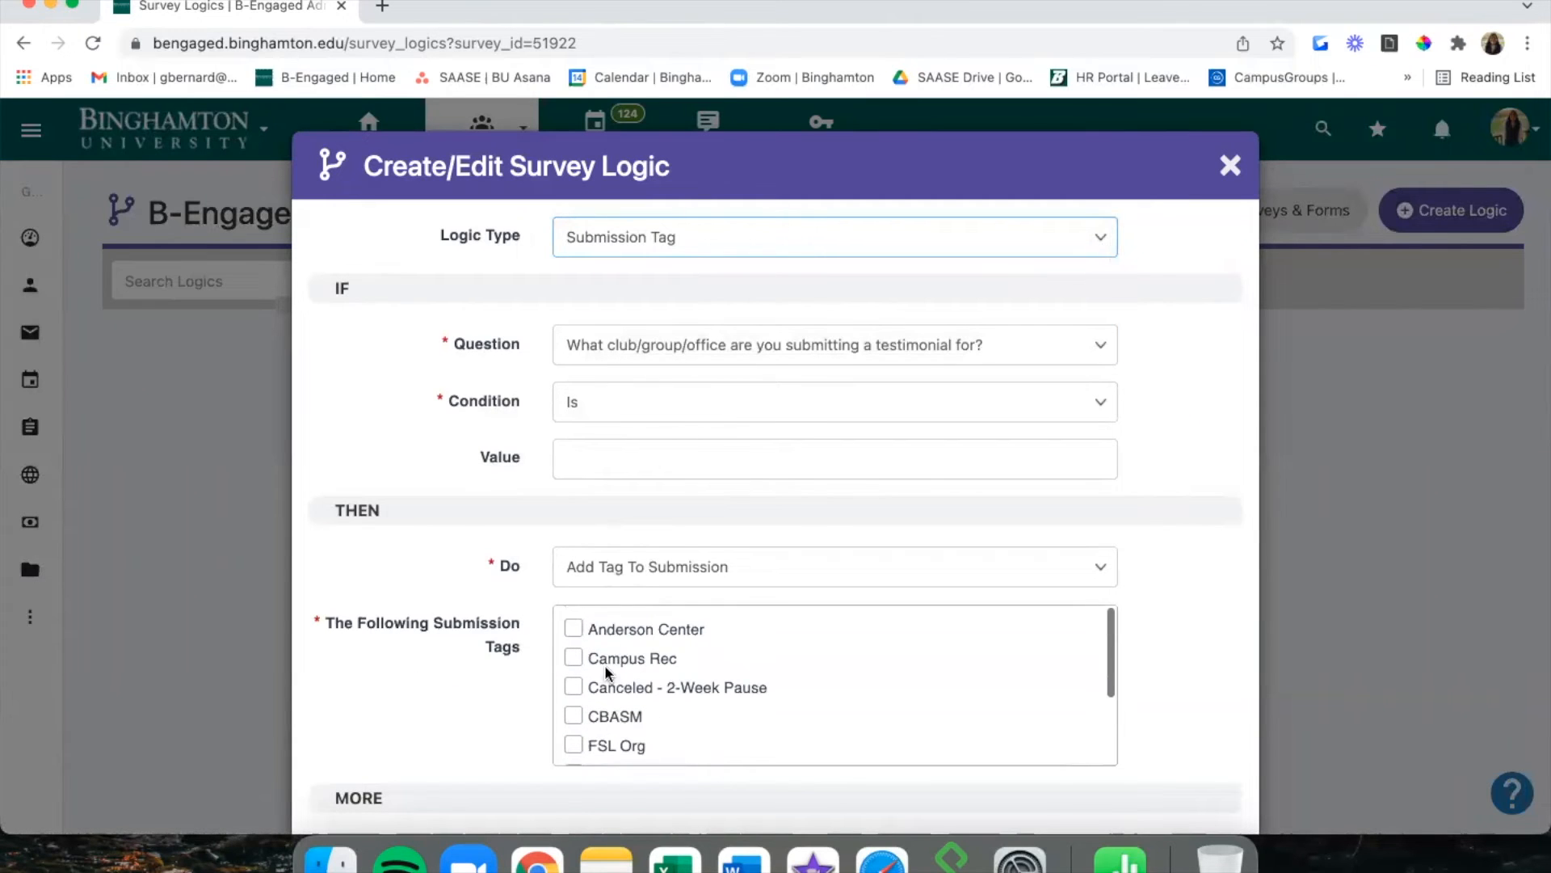
Try the Page, Submission Tag and Submitter Tag logic types.
{"action": "left_click", "coordinate": [648, 230]}
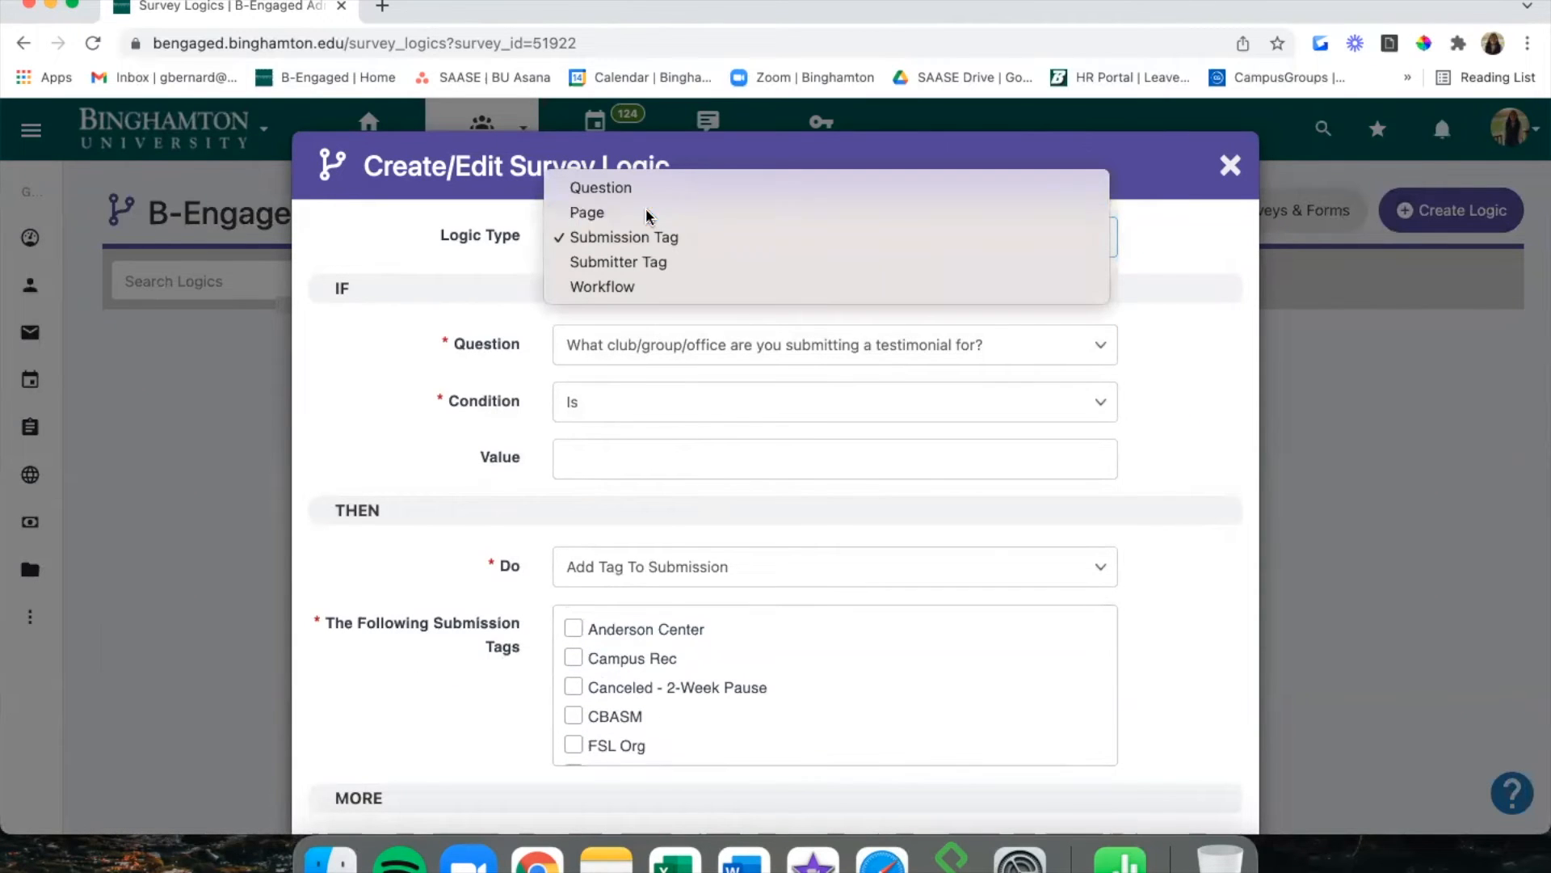
{"action": "left_click", "coordinate": [646, 212]}
{"action": "scroll", "coordinate": [486, 505], "scroll_direction": "down", "scroll_amount": 1}
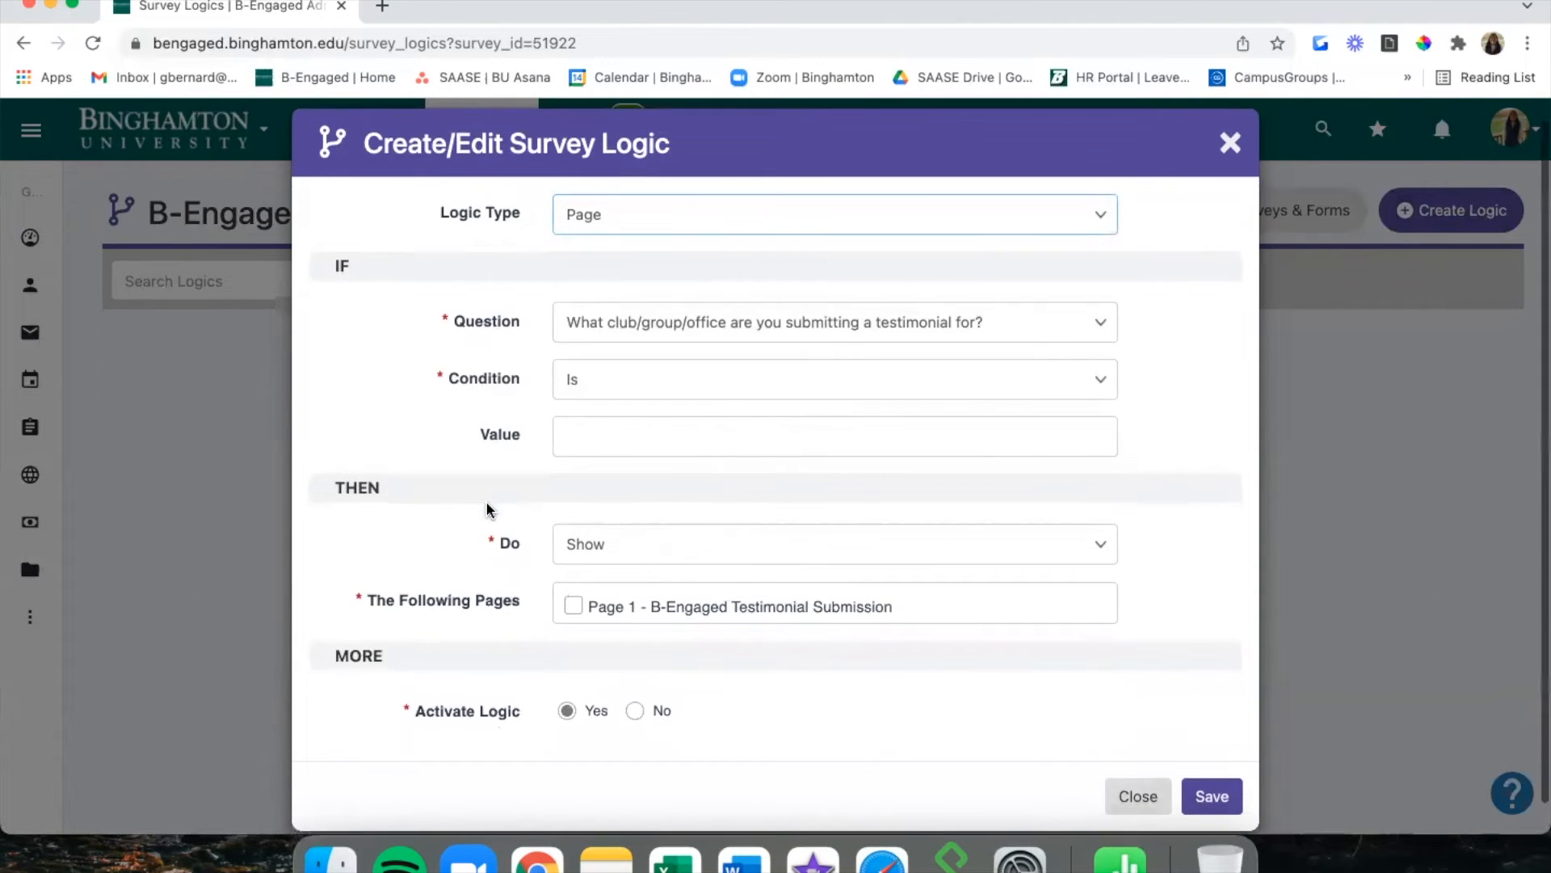
{"action": "left_click", "coordinate": [635, 212]}
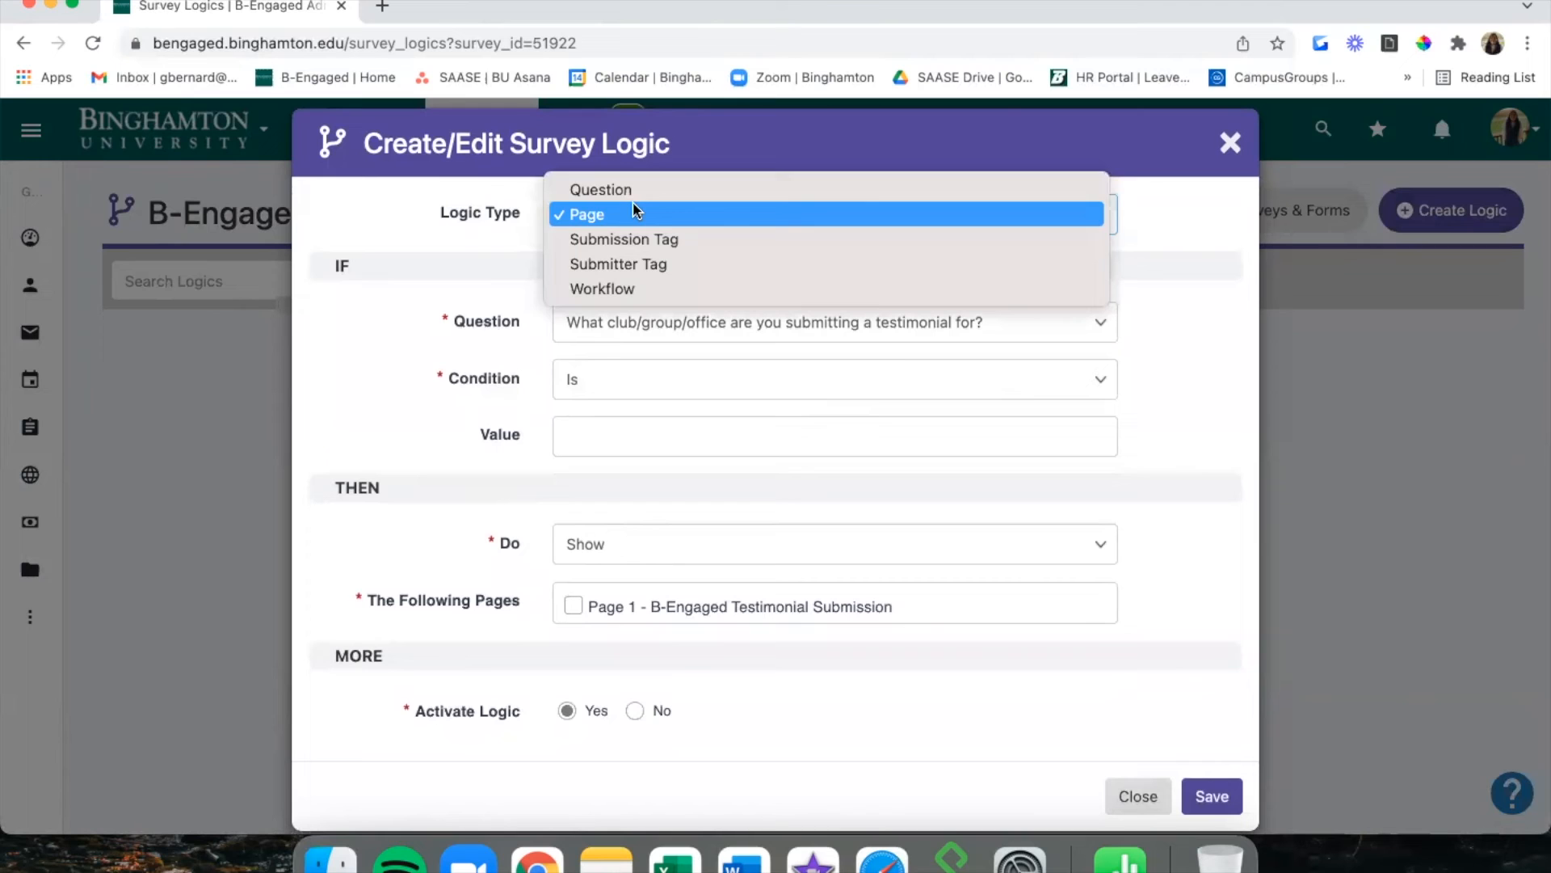
{"action": "left_click", "coordinate": [661, 236]}
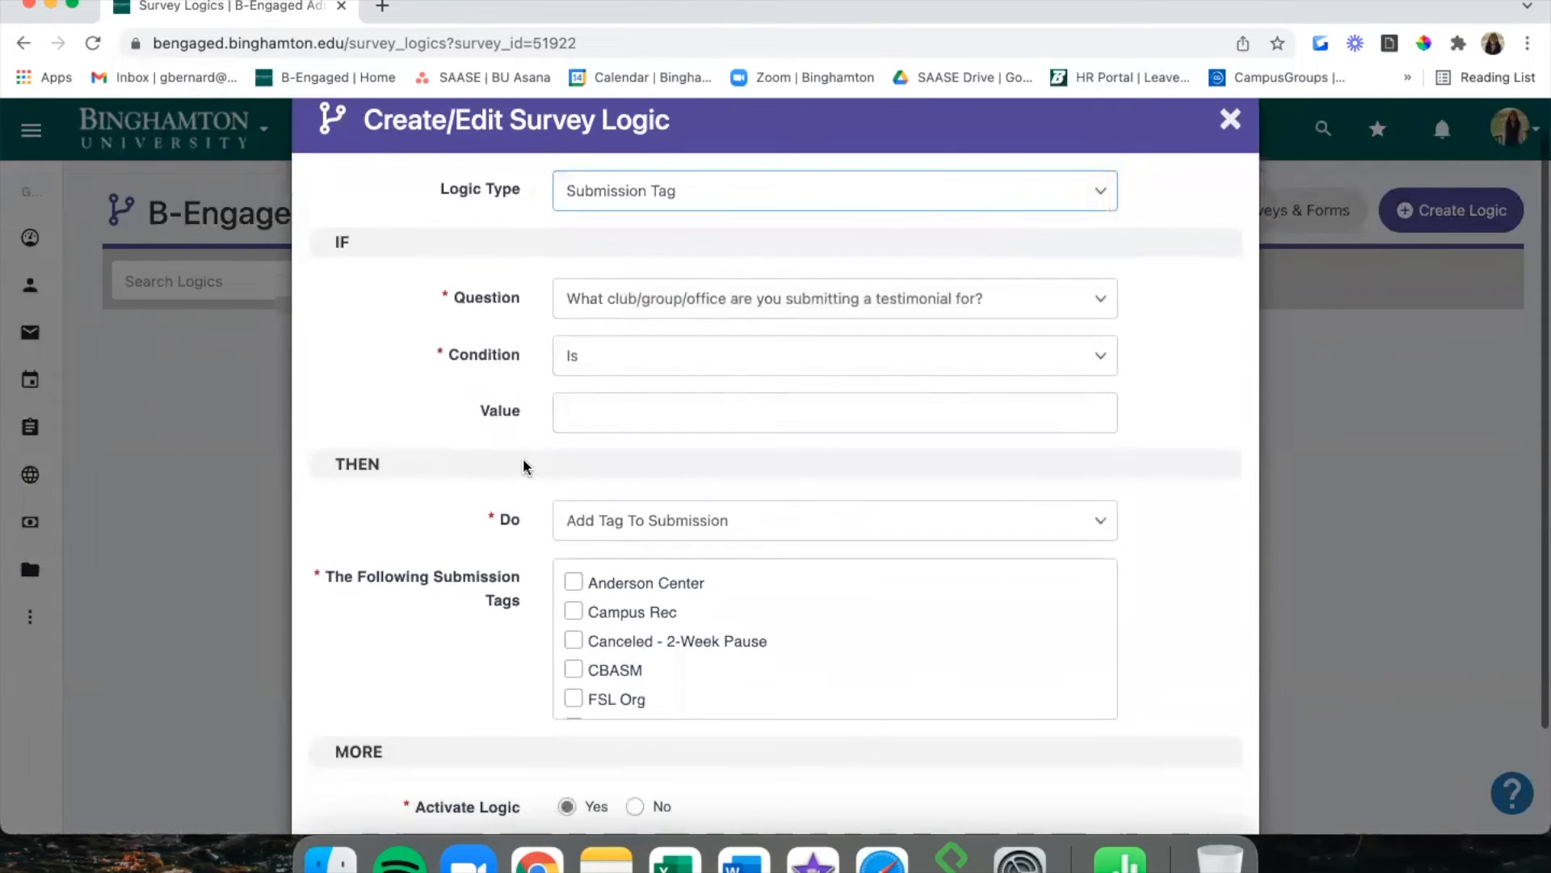
{"action": "scroll", "coordinate": [522, 458], "scroll_direction": "down", "scroll_amount": 1}
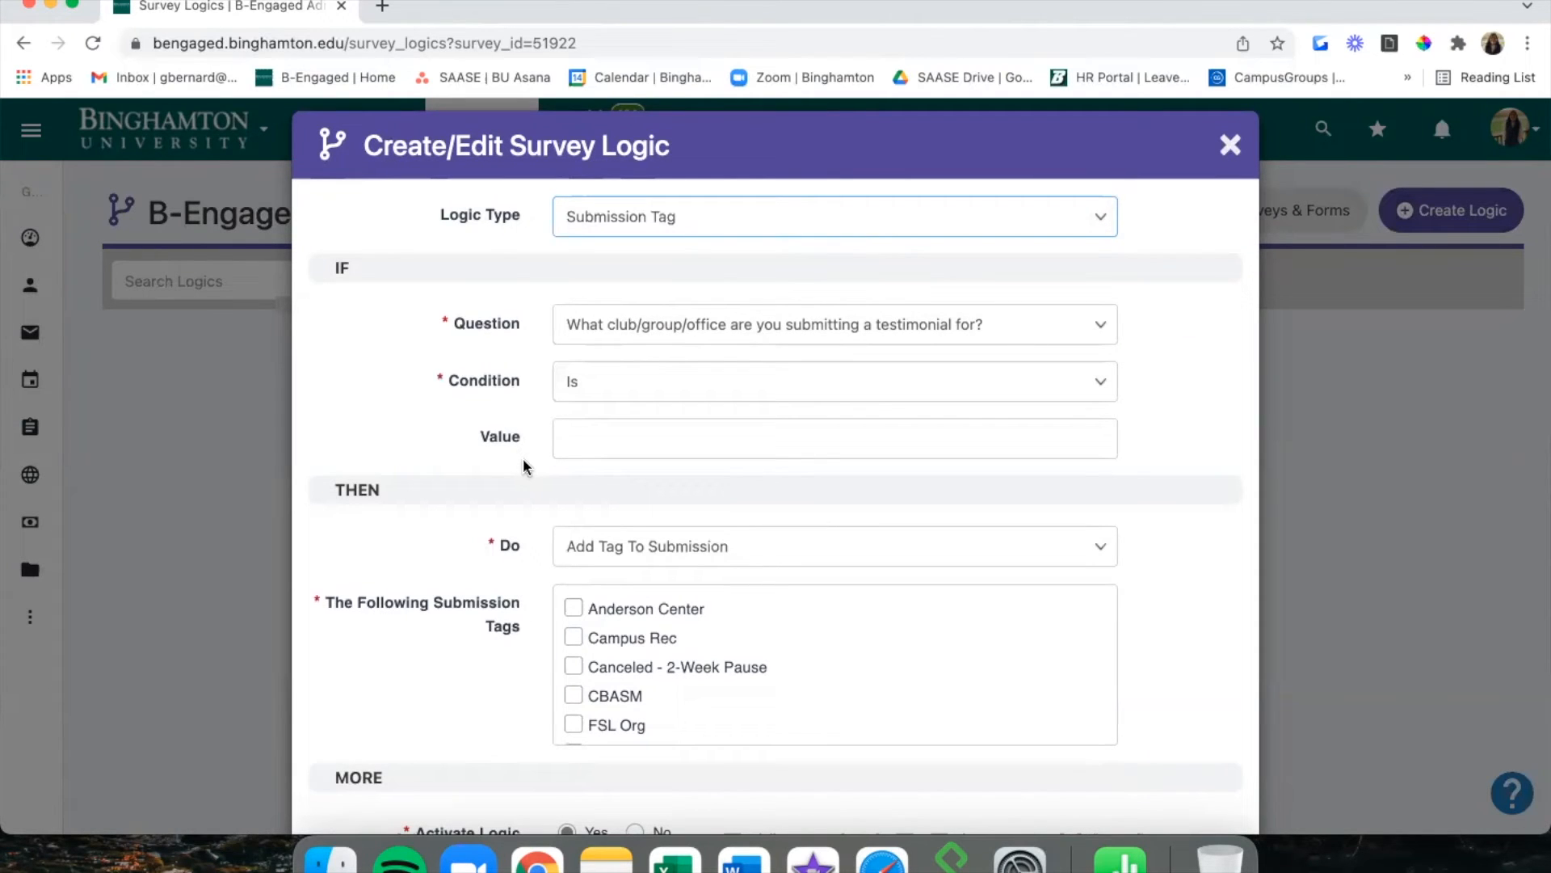
{"action": "left_click", "coordinate": [654, 235]}
{"action": "left_click", "coordinate": [662, 241]}
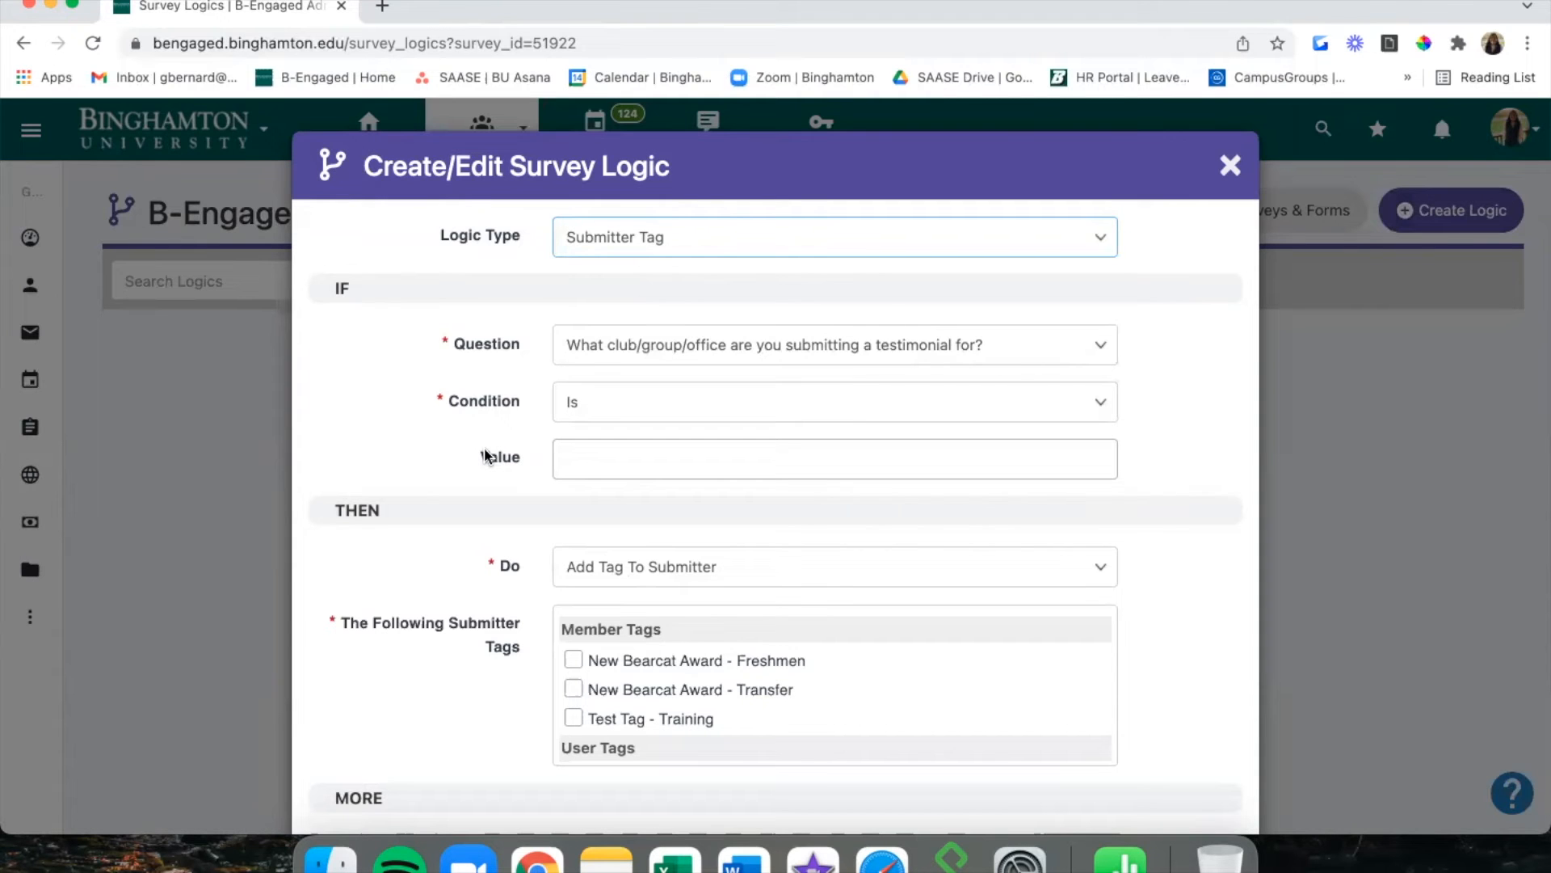
Try the Workflow logic type, then close the dialog without saving.
{"action": "left_click", "coordinate": [863, 230]}
{"action": "left_click", "coordinate": [859, 260]}
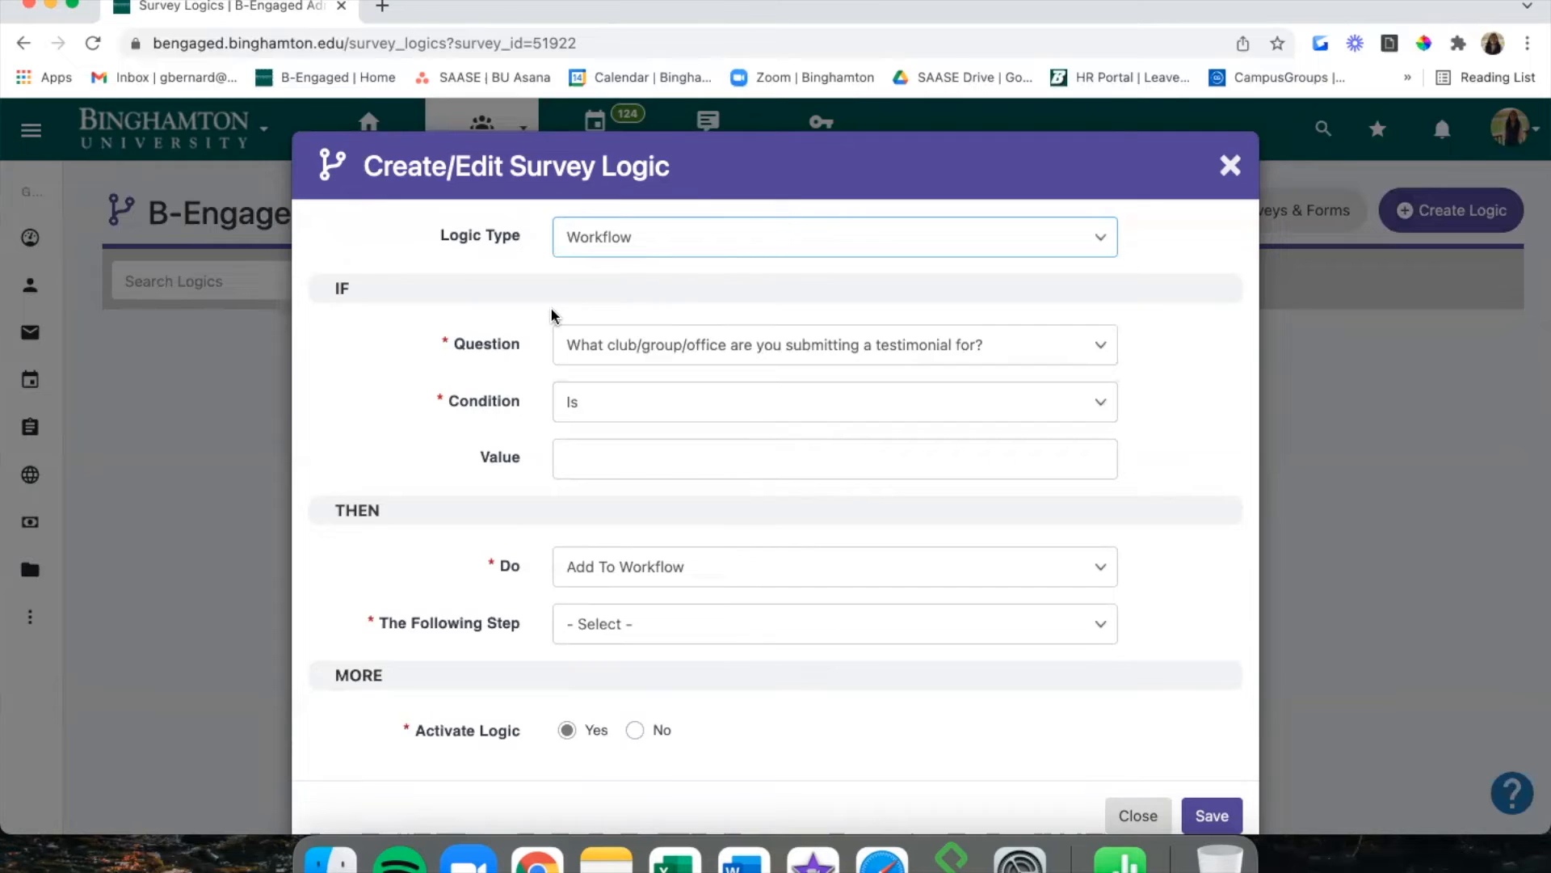
{"action": "scroll", "coordinate": [551, 311], "scroll_direction": "down", "scroll_amount": 1}
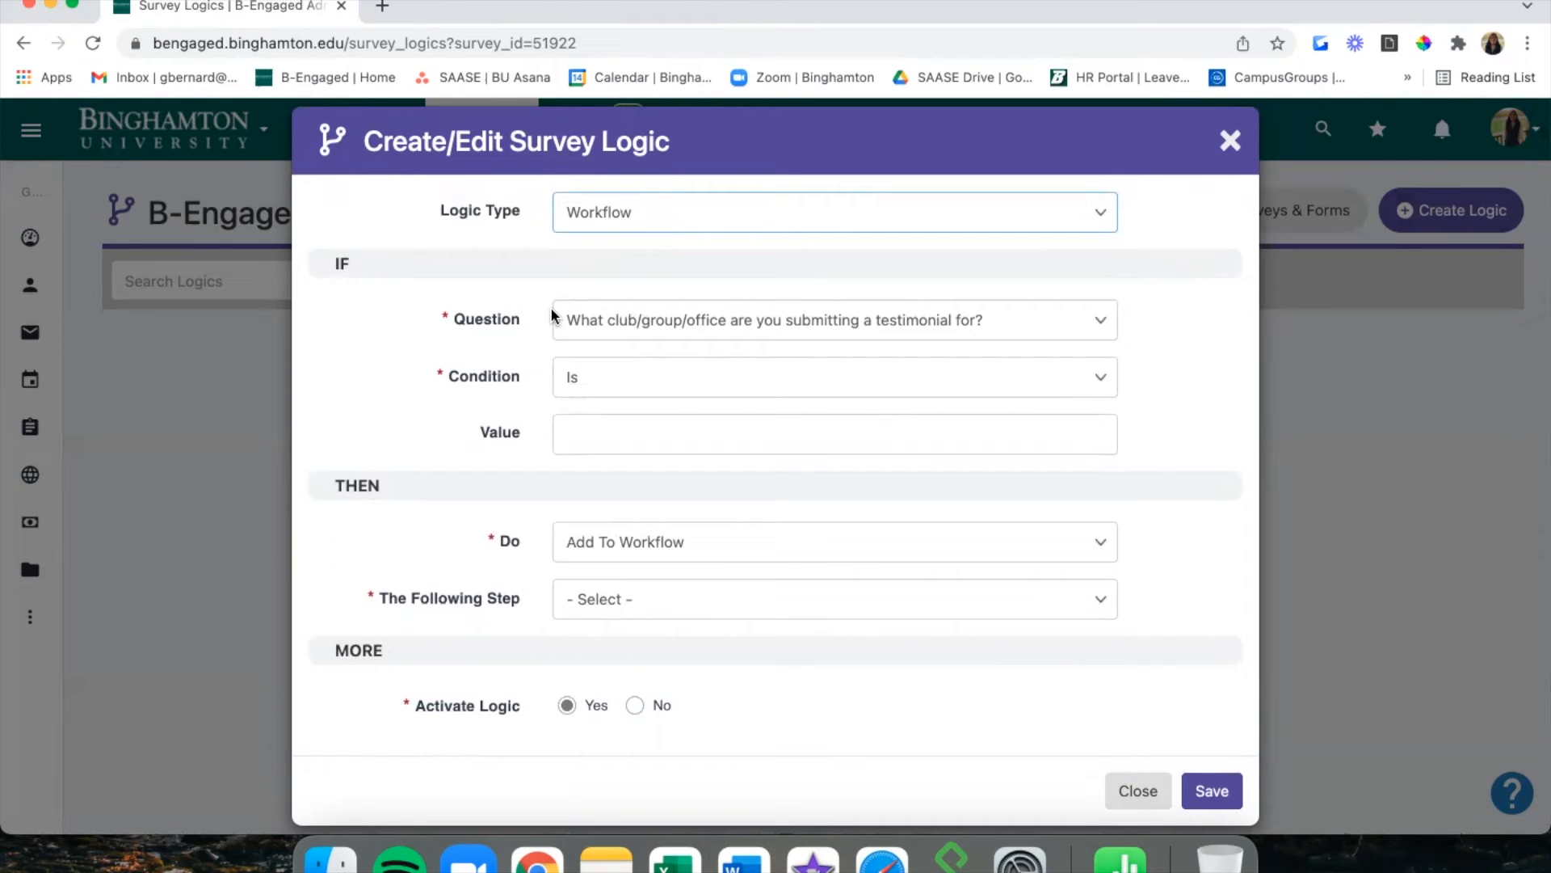
{"action": "left_click", "coordinate": [264, 312]}
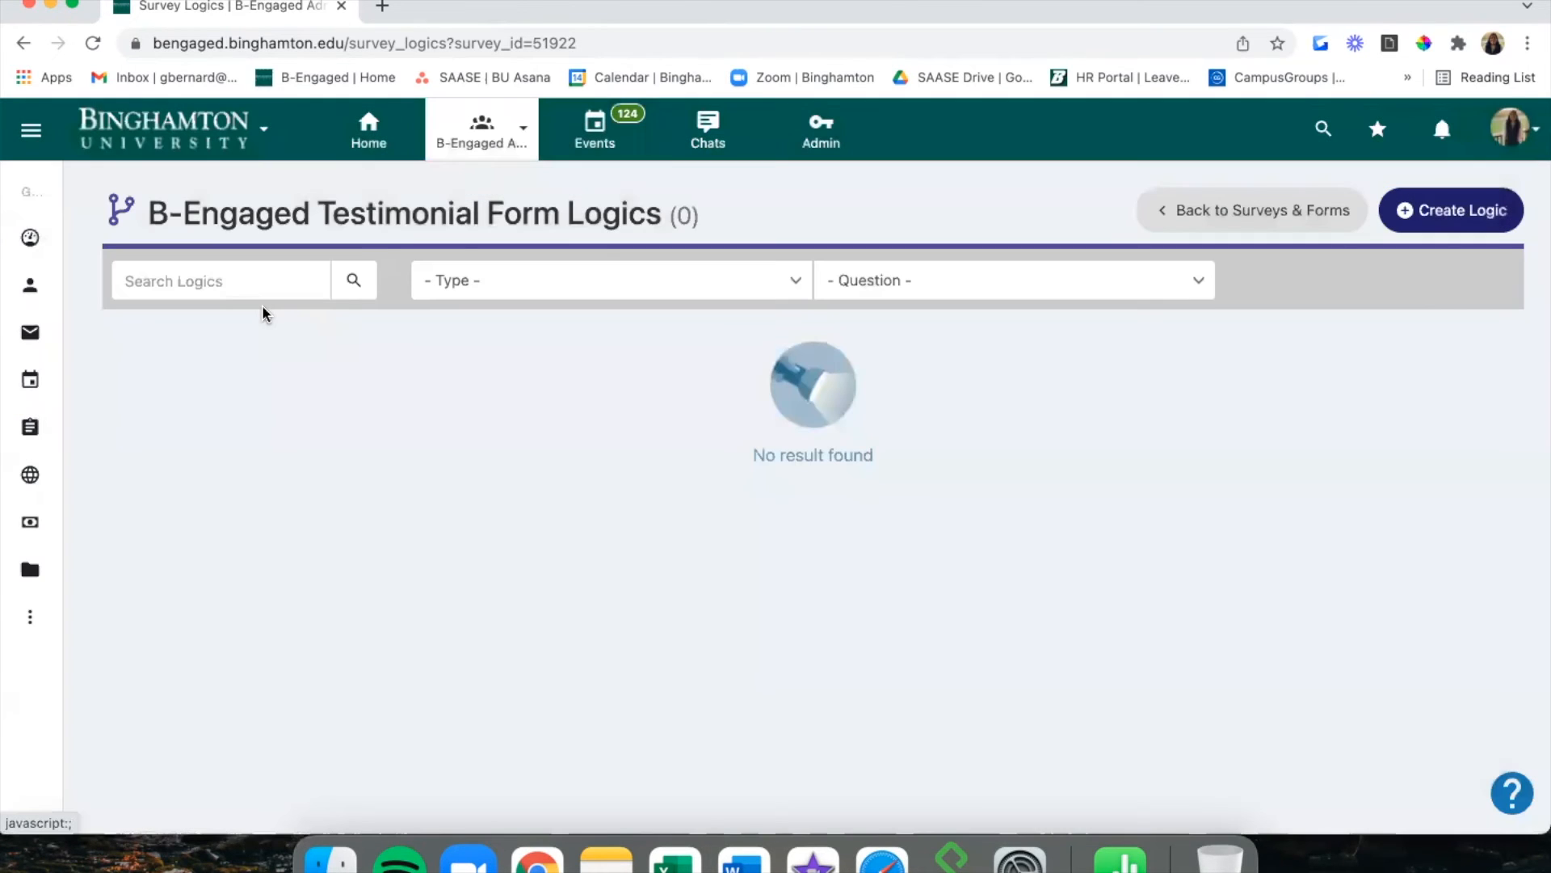
Back in Surveys & Forms, choose Send Survey for the Testimonial Form and browse recipients.
{"action": "left_click", "coordinate": [1211, 204]}
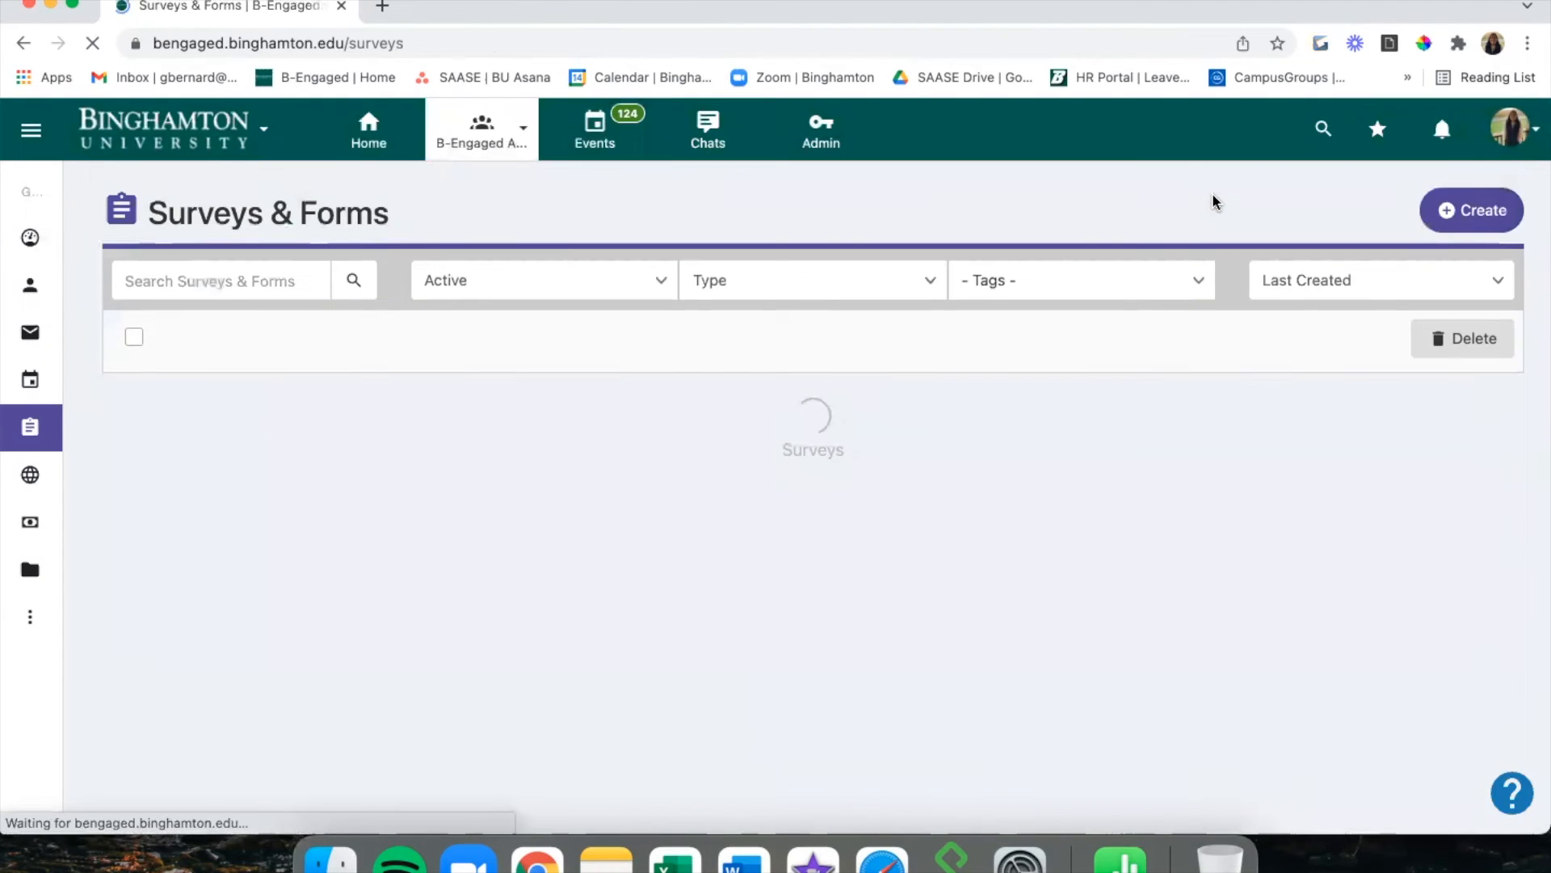
{"action": "scroll", "coordinate": [950, 519], "scroll_direction": "down", "scroll_amount": 3}
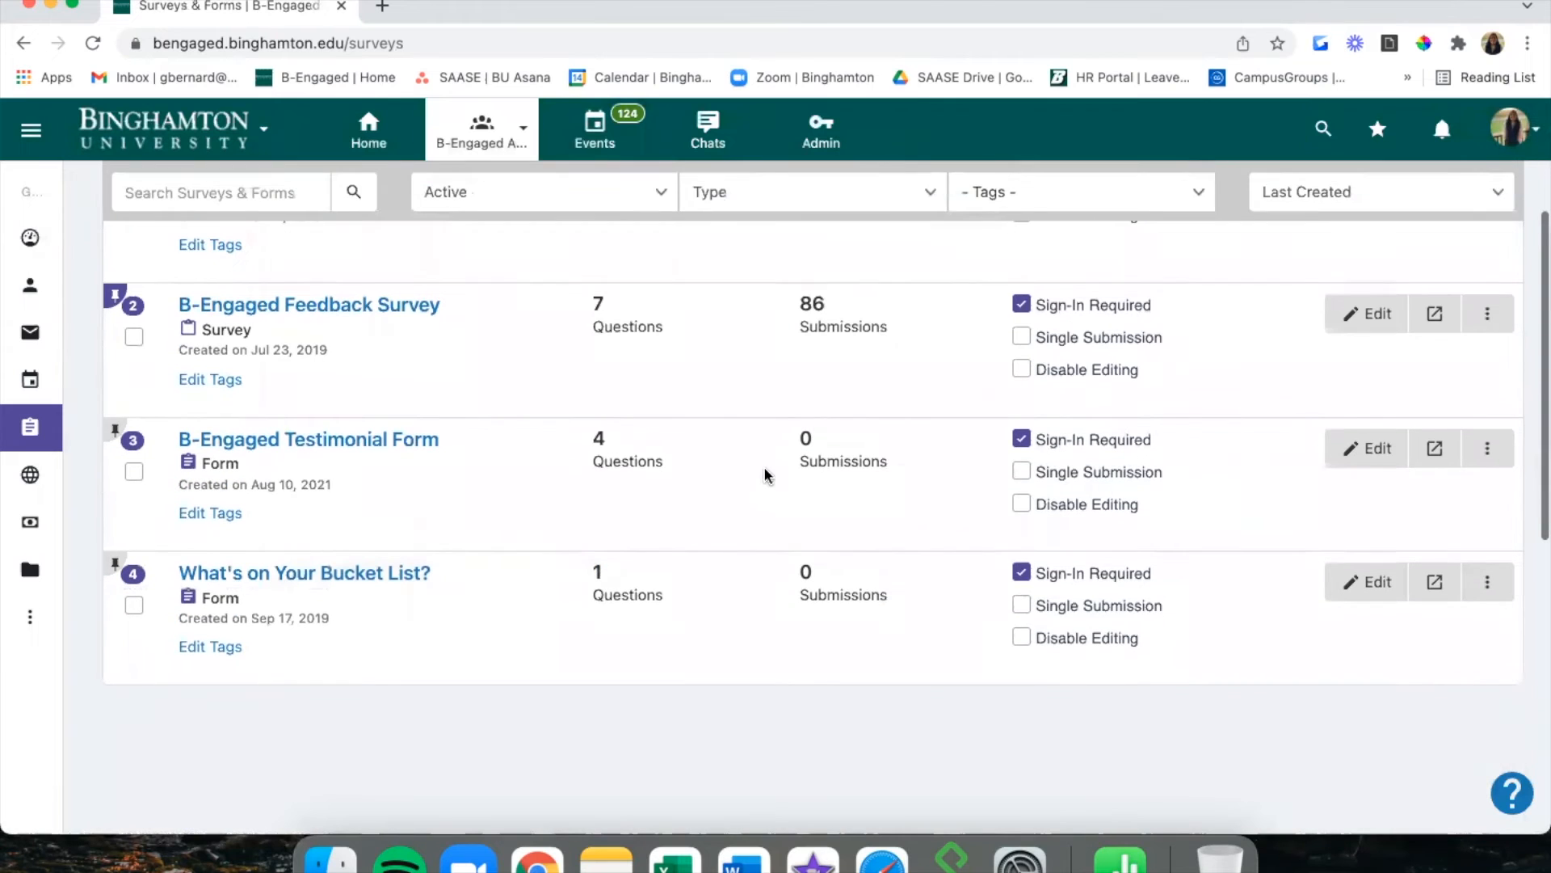
{"action": "left_click", "coordinate": [1490, 452]}
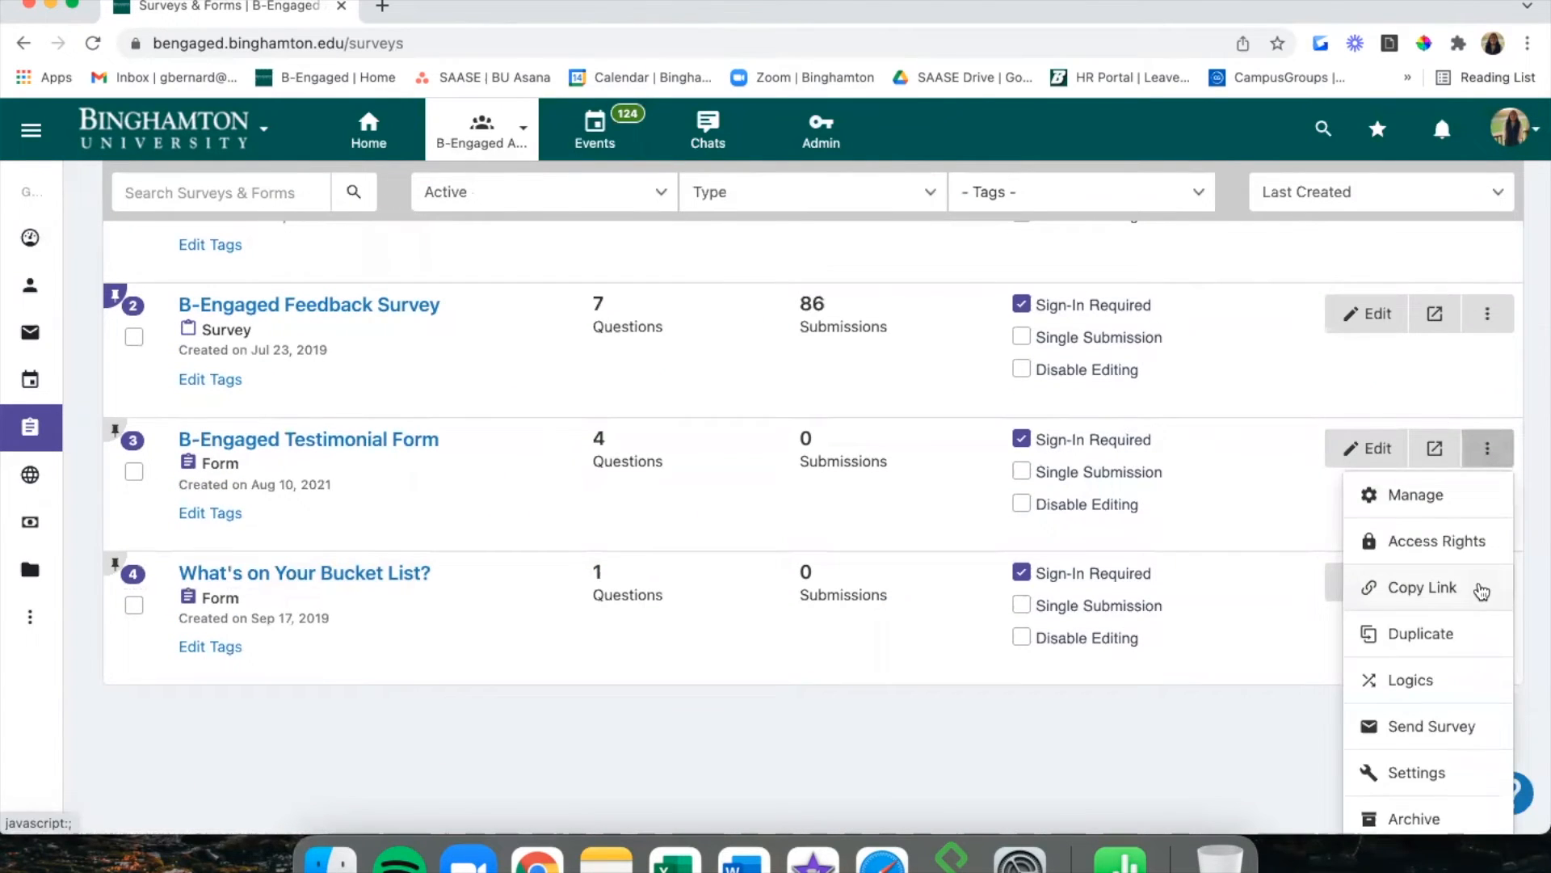
{"action": "scroll", "coordinate": [1481, 592], "scroll_direction": "down", "scroll_amount": 2}
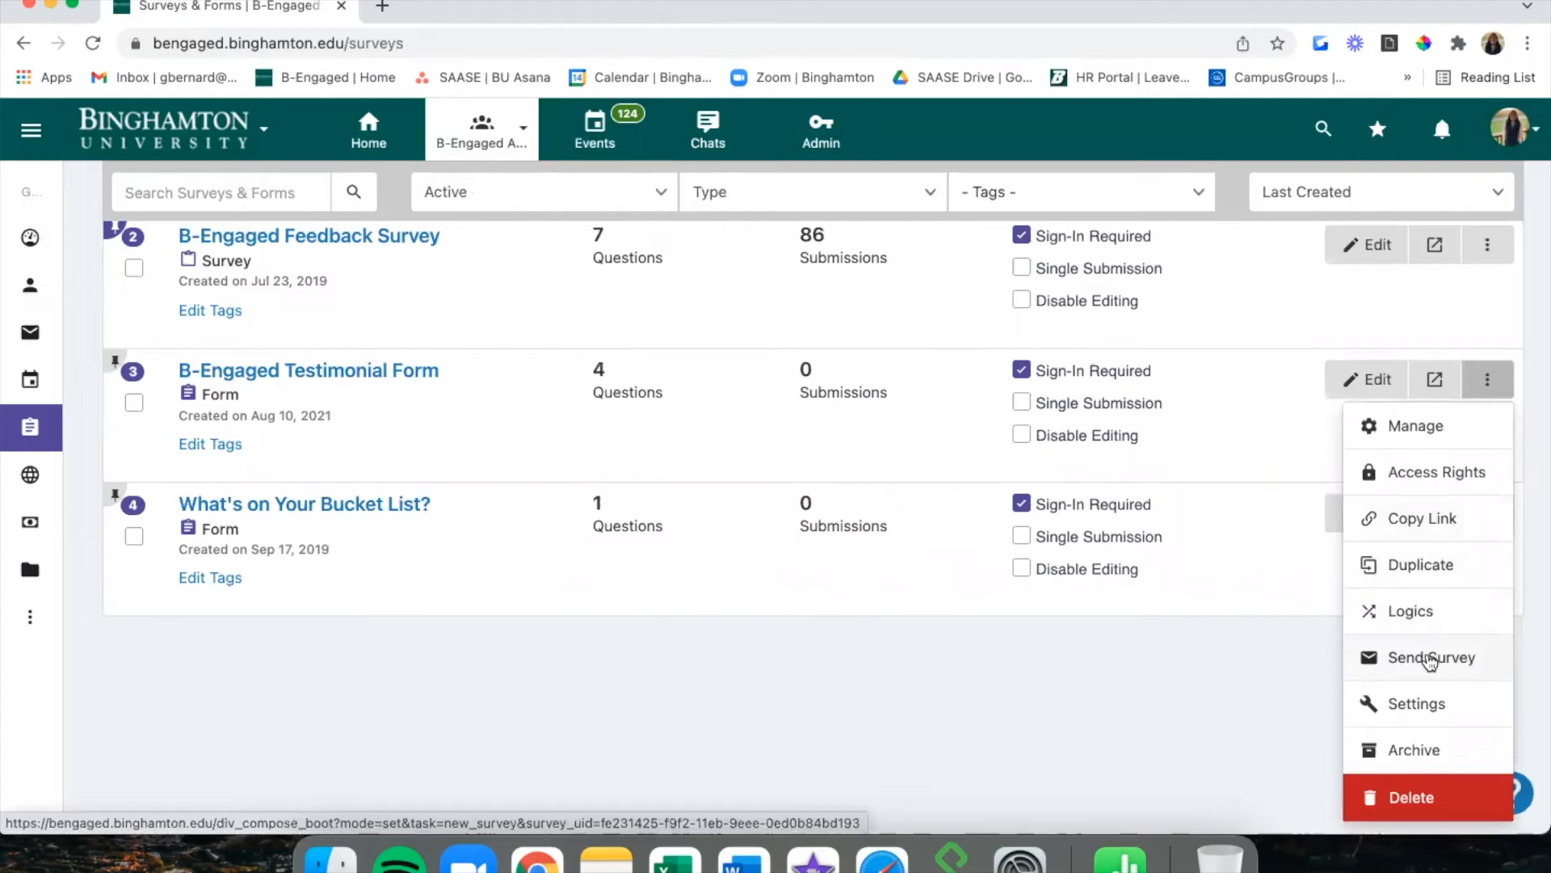
{"action": "left_click", "coordinate": [1431, 658]}
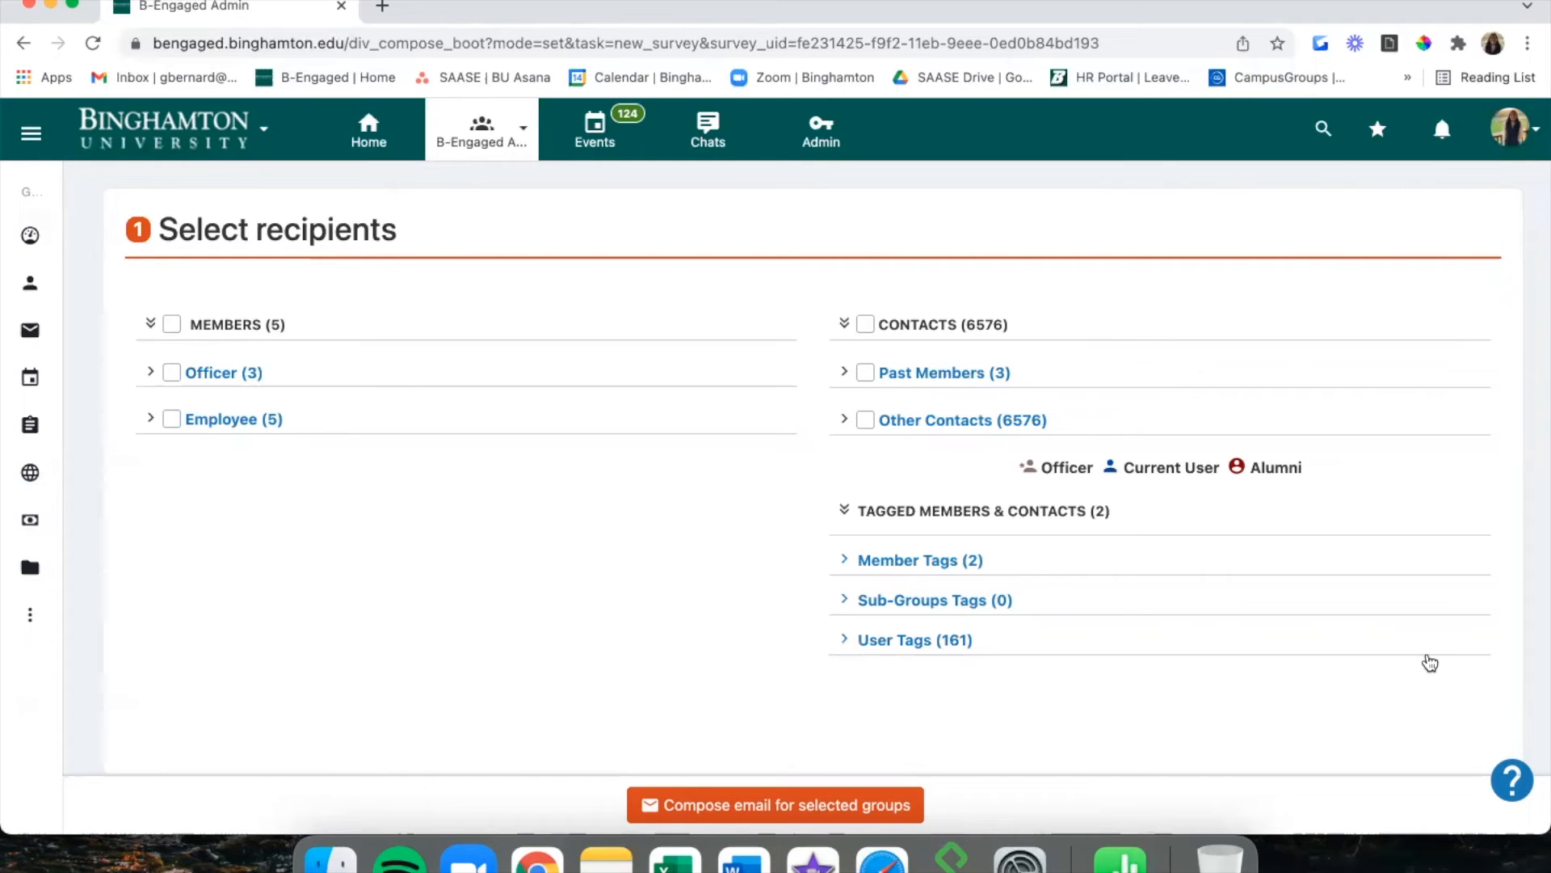
{"action": "scroll", "coordinate": [569, 607], "scroll_direction": "down", "scroll_amount": 3}
{"action": "scroll", "coordinate": [569, 607], "scroll_direction": "up", "scroll_amount": 3}
{"action": "mouse_move", "coordinate": [58, 385]}
{"action": "left_click", "coordinate": [114, 427]}
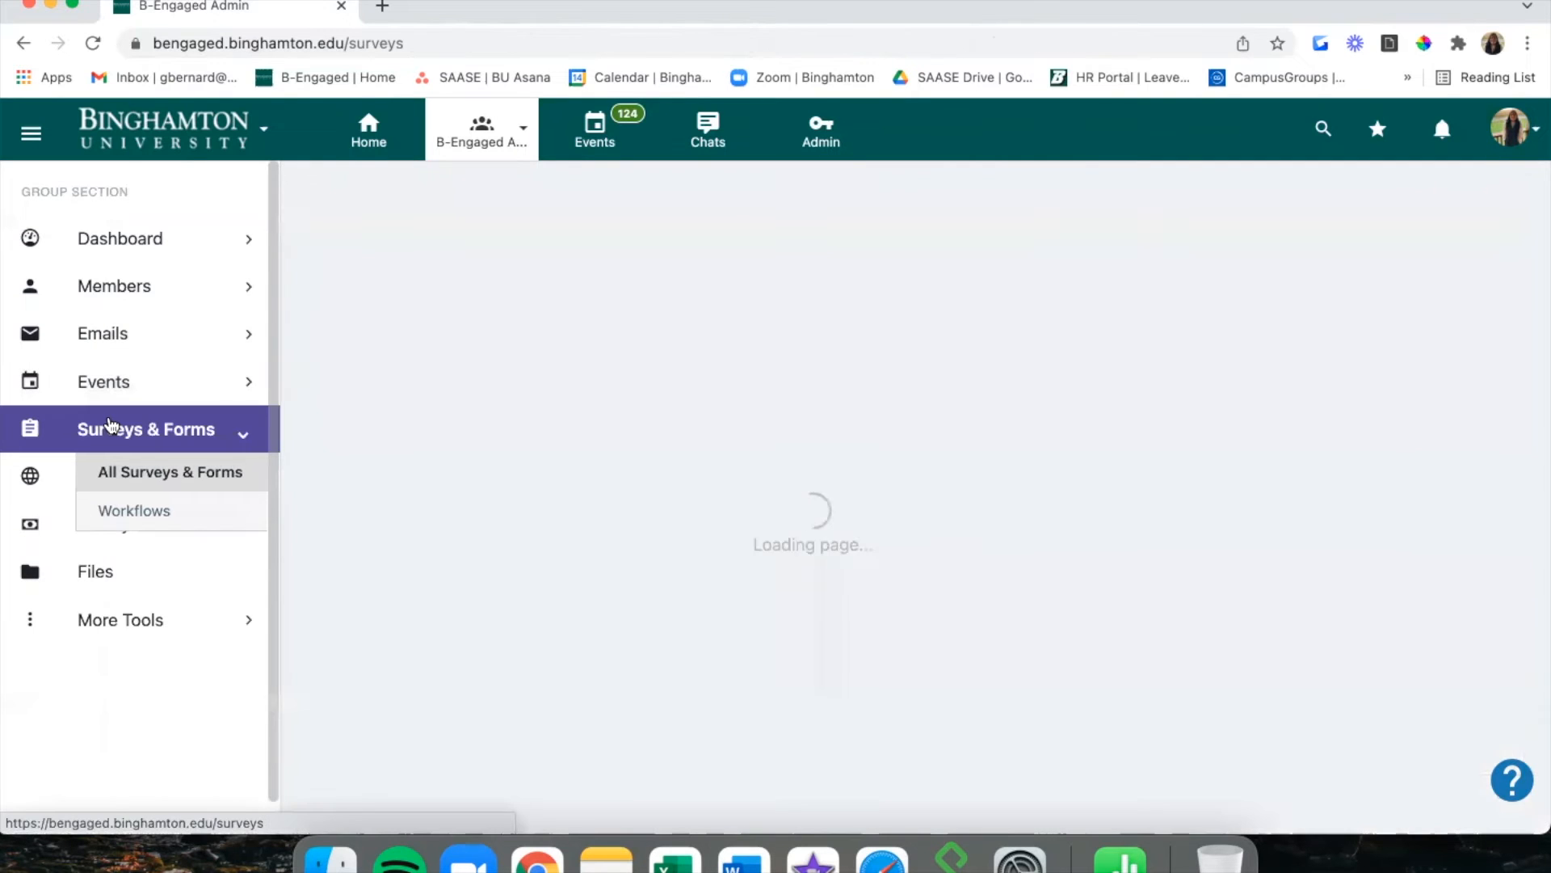
{"action": "scroll", "coordinate": [676, 523], "scroll_direction": "down", "scroll_amount": 4}
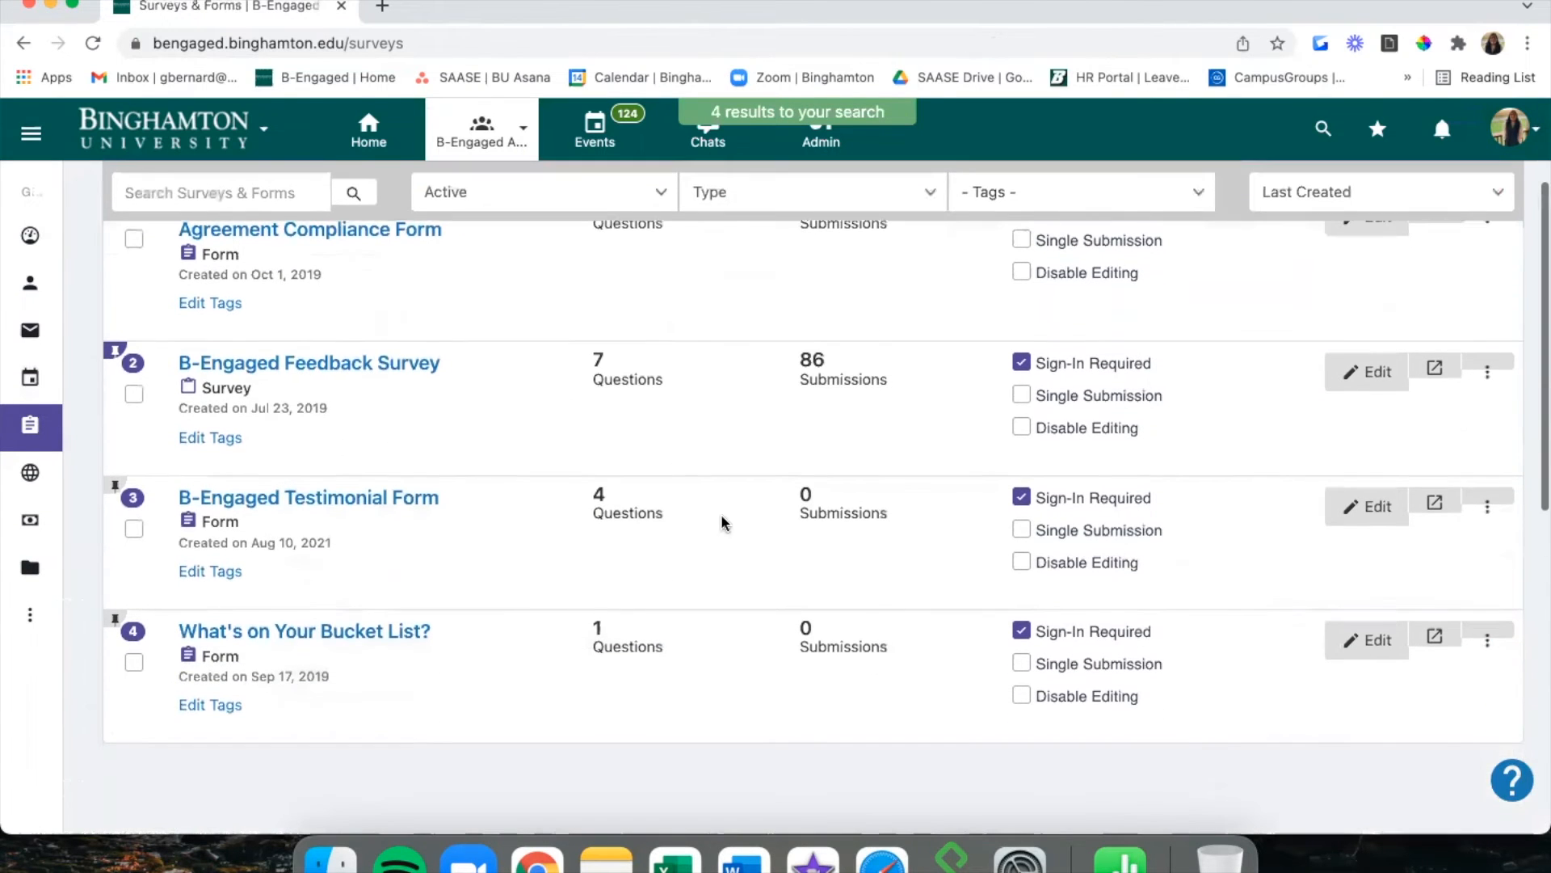
{"action": "left_click", "coordinate": [1494, 515]}
{"action": "scroll", "coordinate": [1388, 670], "scroll_direction": "down", "scroll_amount": 3}
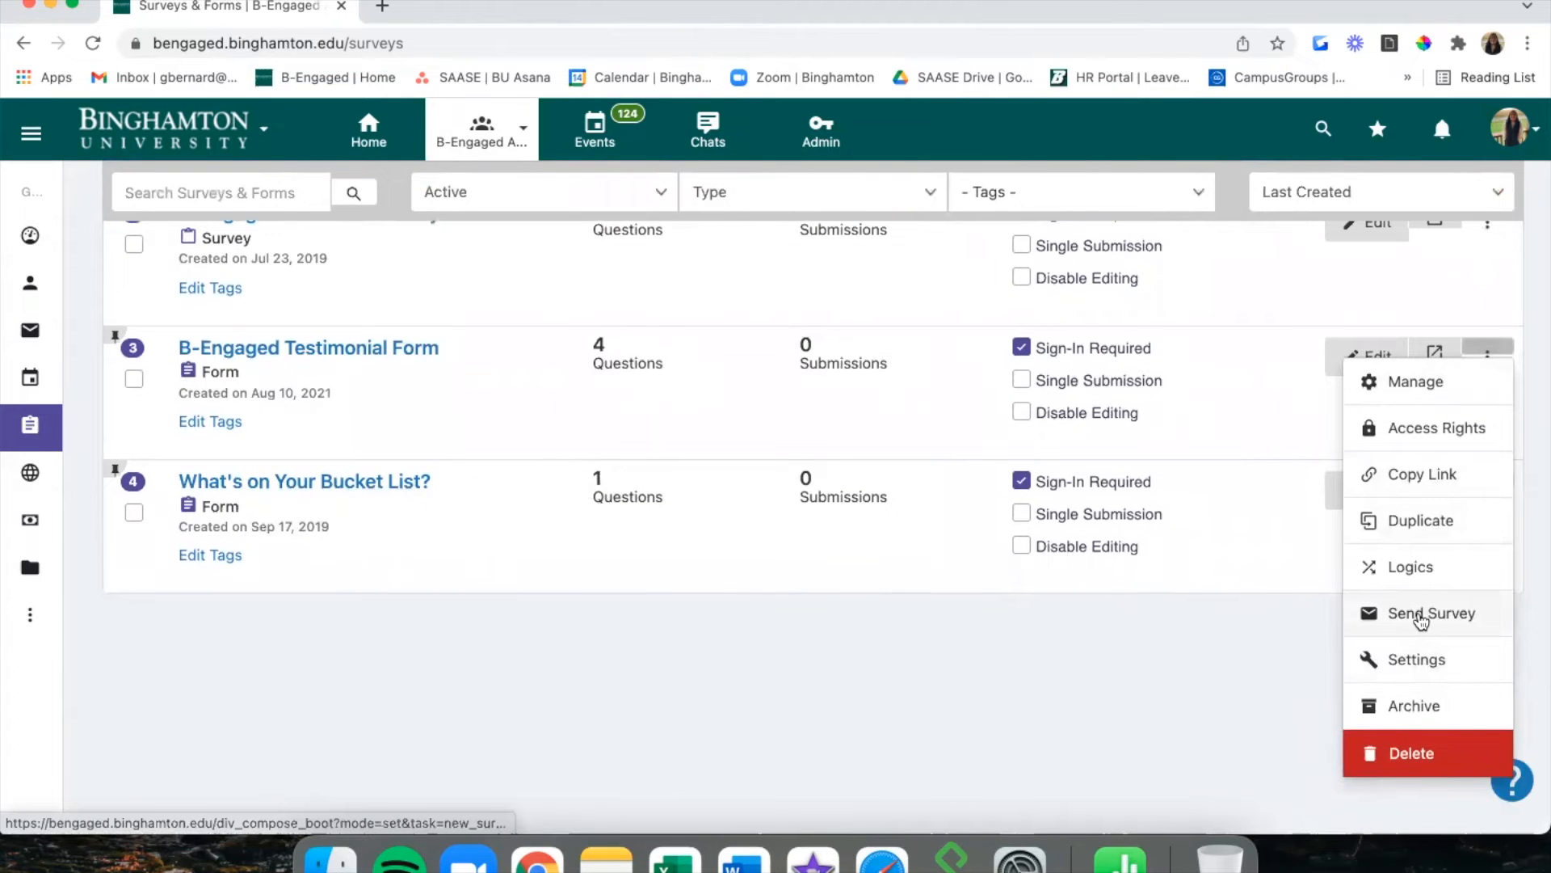
{"action": "left_click", "coordinate": [1418, 658]}
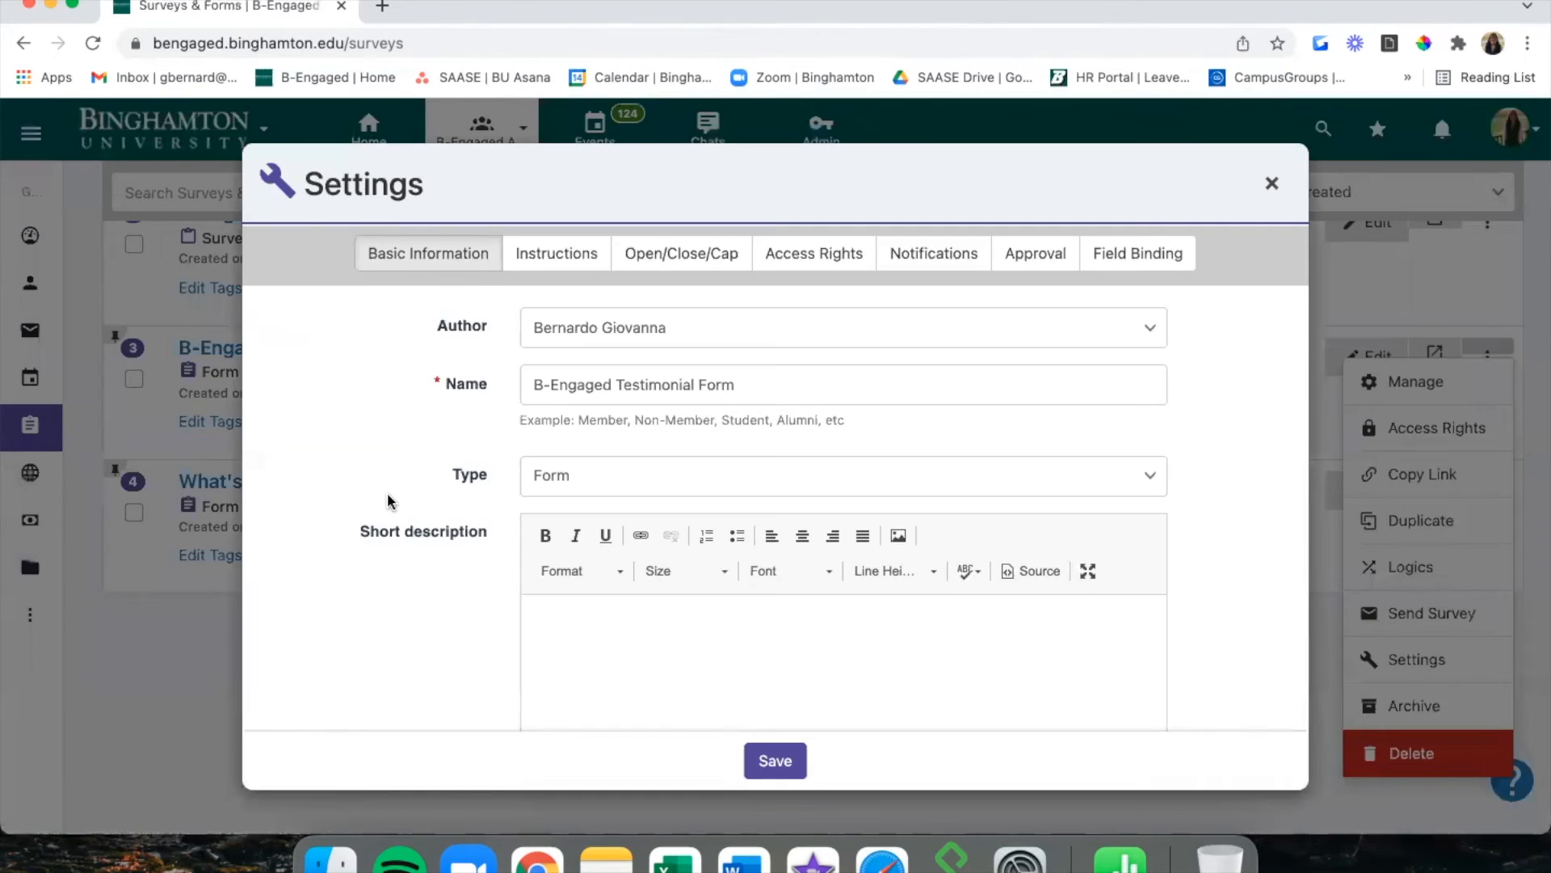
{"action": "scroll", "coordinate": [386, 492], "scroll_direction": "down", "scroll_amount": 15}
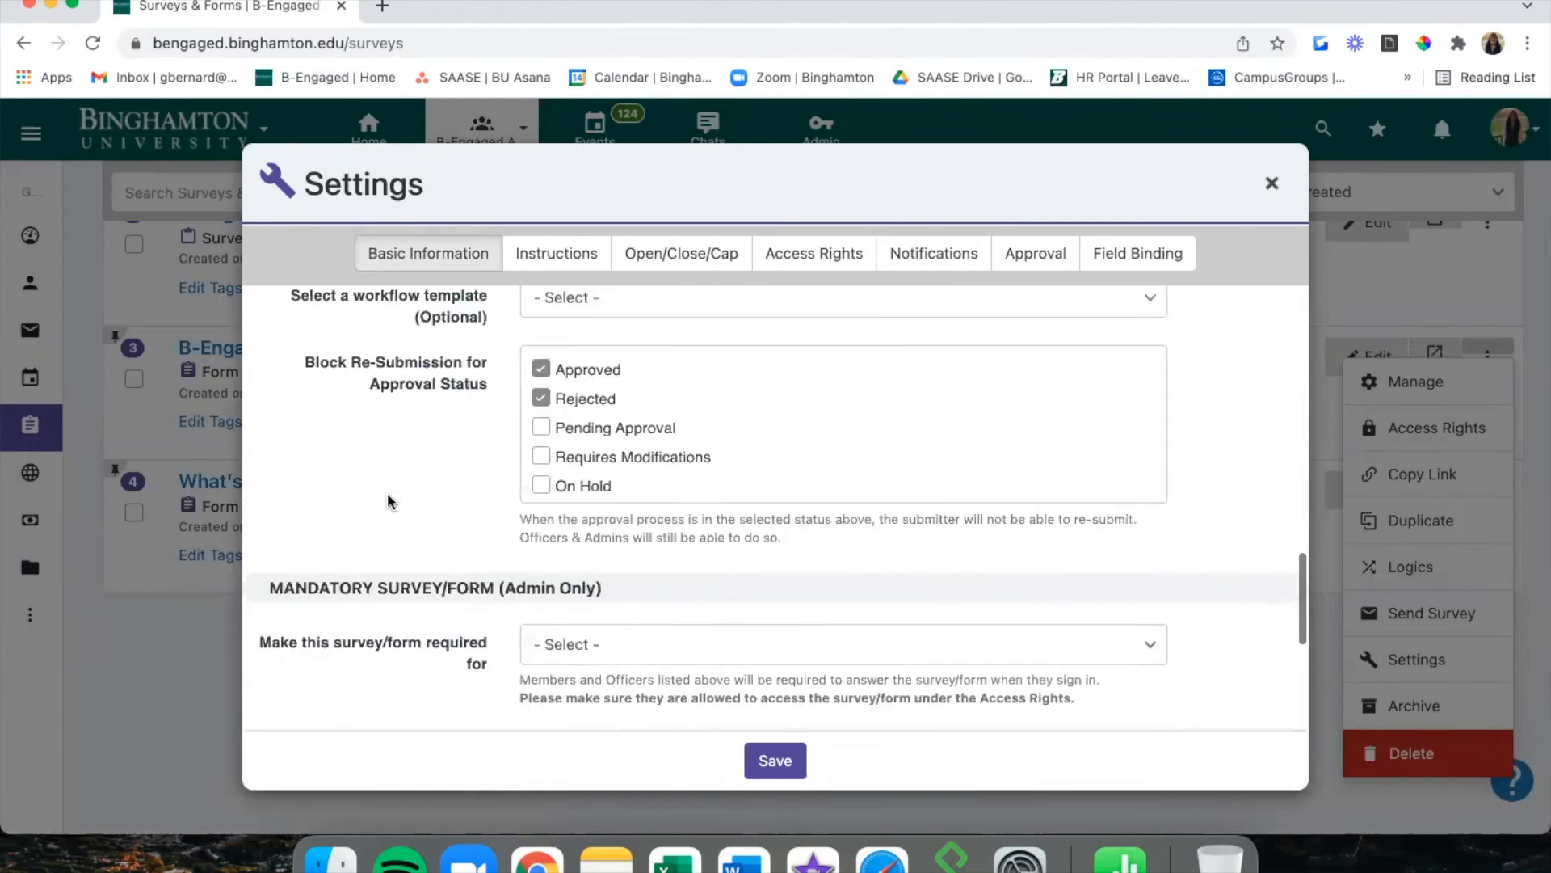
{"action": "scroll", "coordinate": [387, 492], "scroll_direction": "up", "scroll_amount": 15}
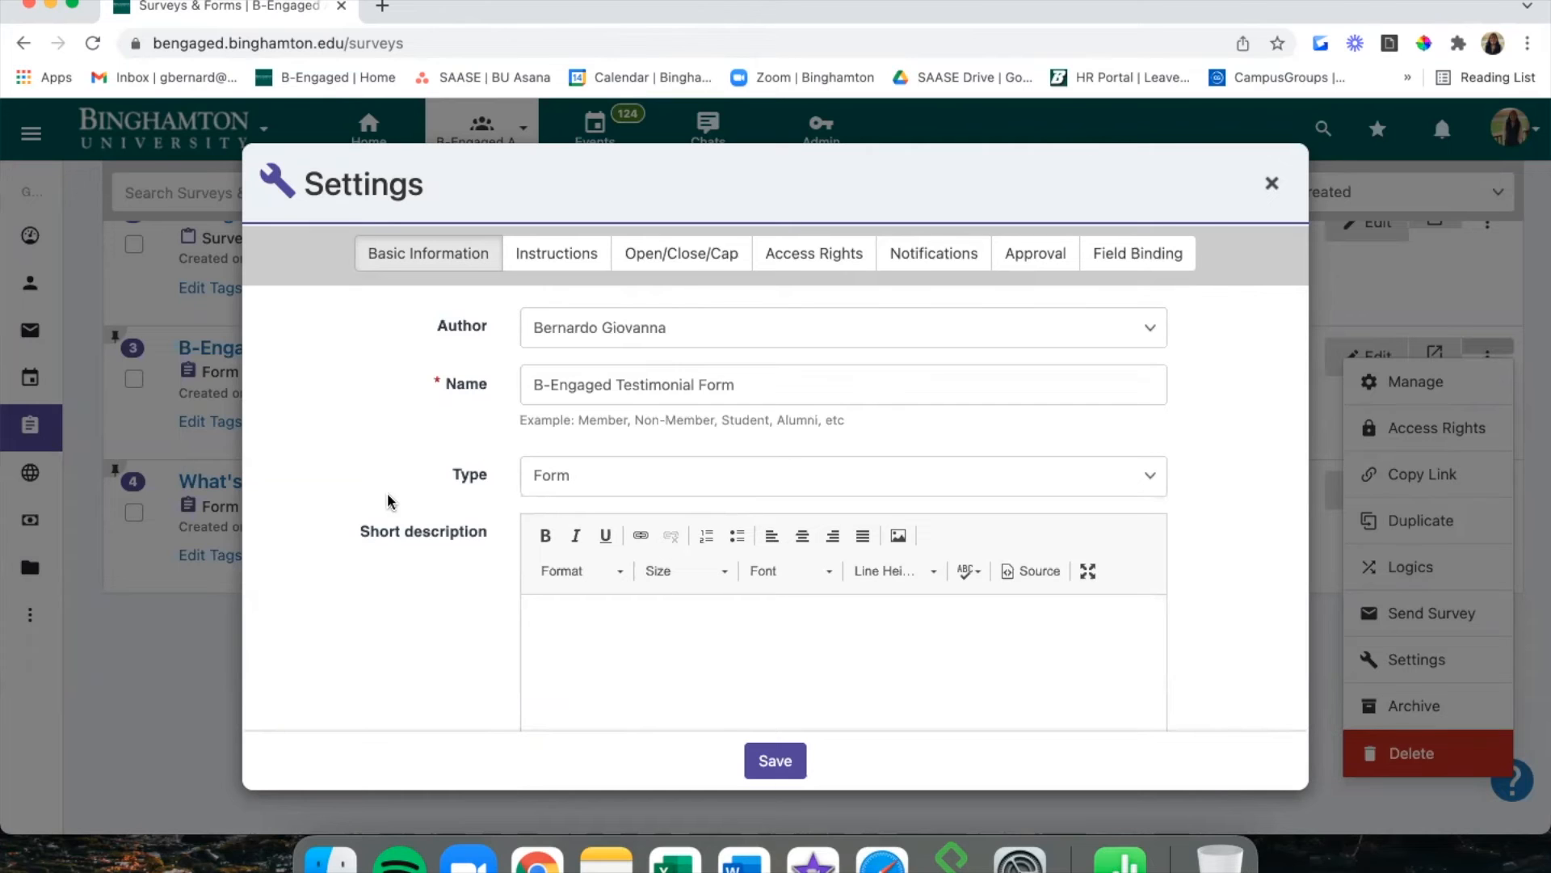
{"action": "scroll", "coordinate": [387, 499], "scroll_direction": "down", "scroll_amount": 1}
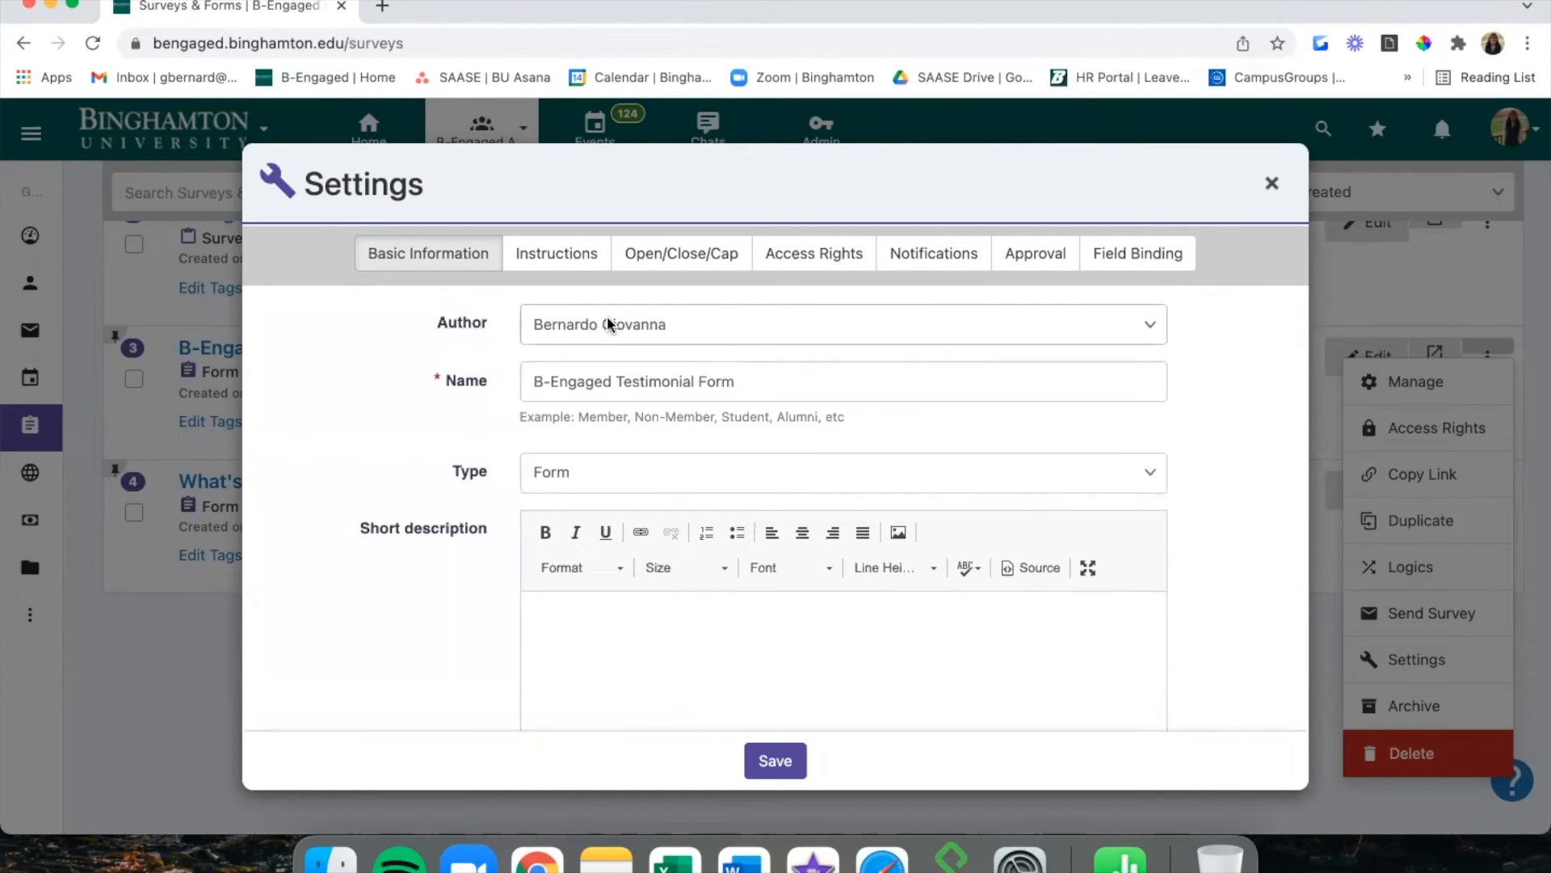
{"action": "scroll", "coordinate": [478, 382], "scroll_direction": "down", "scroll_amount": 2}
{"action": "scroll", "coordinate": [480, 386], "scroll_direction": "down", "scroll_amount": 5}
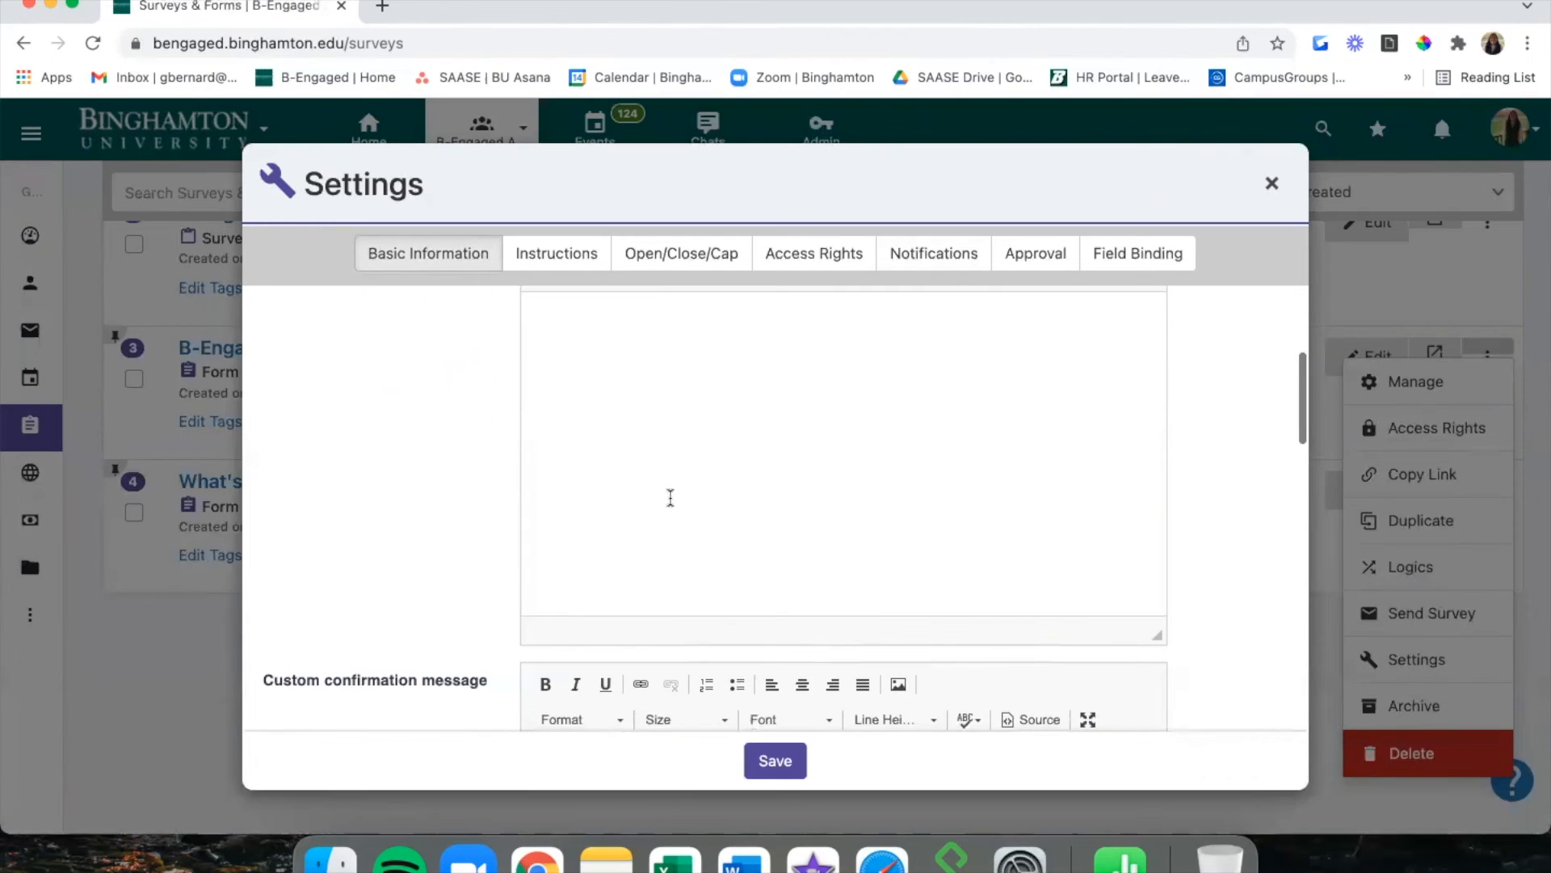
{"action": "scroll", "coordinate": [671, 497], "scroll_direction": "down", "scroll_amount": 10}
{"action": "scroll", "coordinate": [670, 497], "scroll_direction": "up", "scroll_amount": 3}
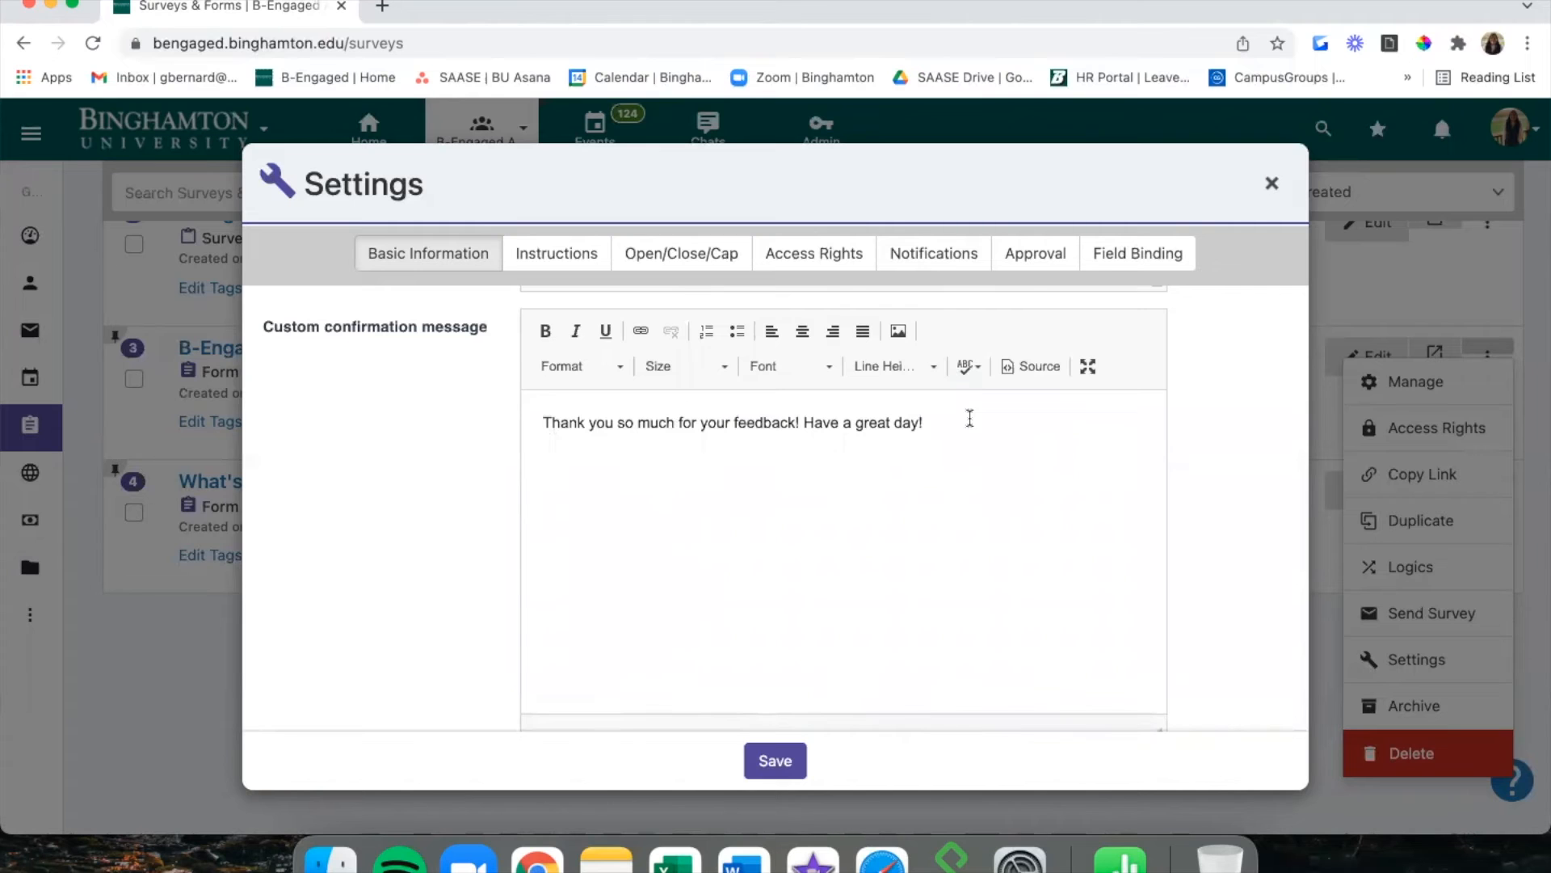
{"action": "scroll", "coordinate": [969, 418], "scroll_direction": "down", "scroll_amount": 8}
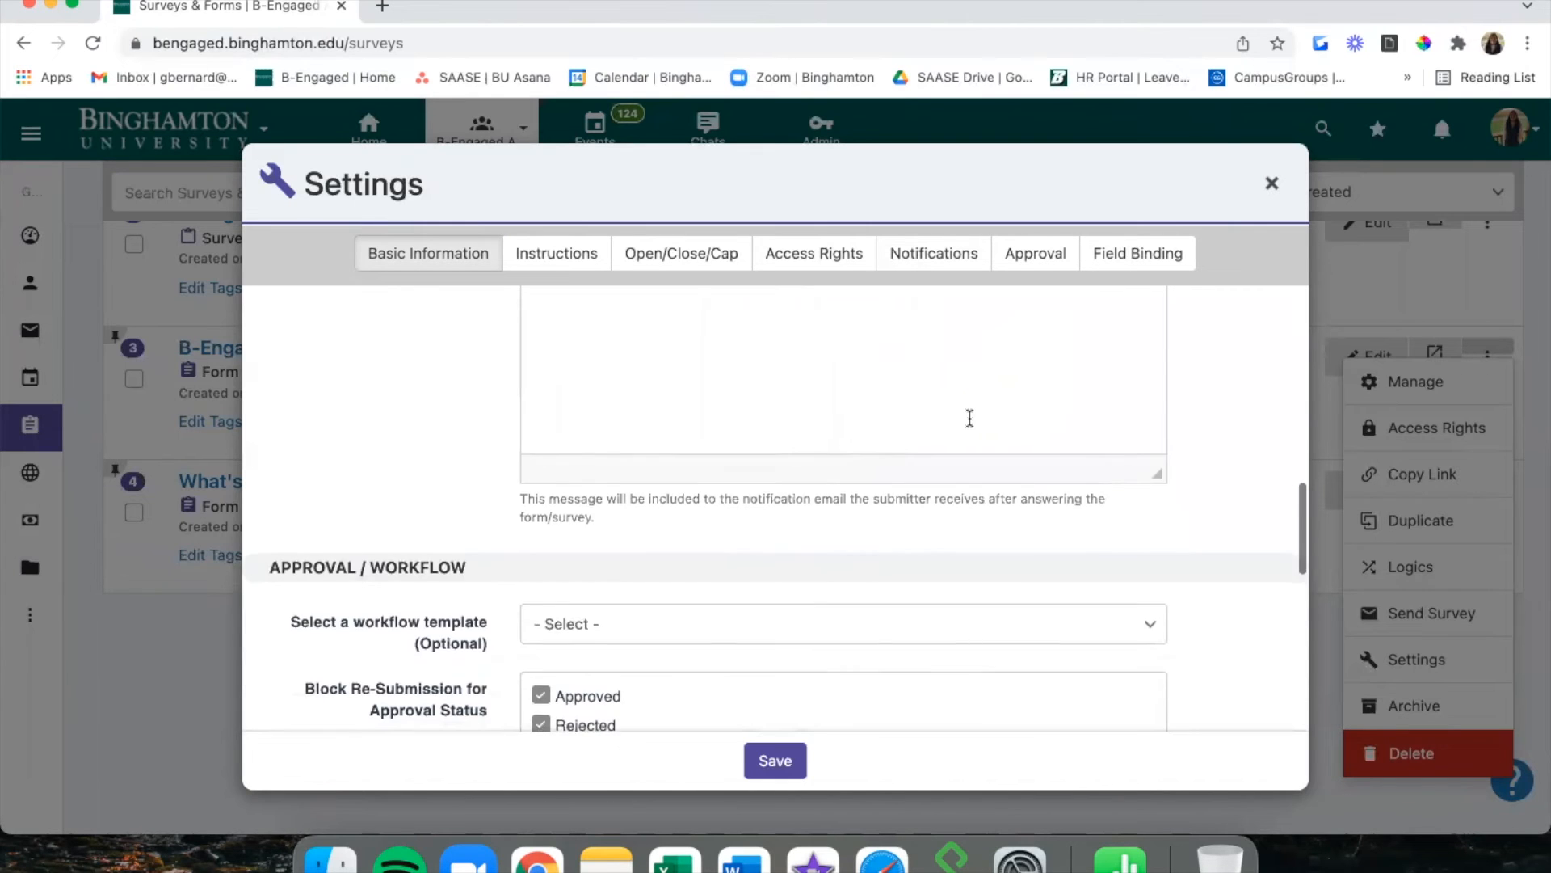
{"action": "scroll", "coordinate": [970, 417], "scroll_direction": "down", "scroll_amount": 2}
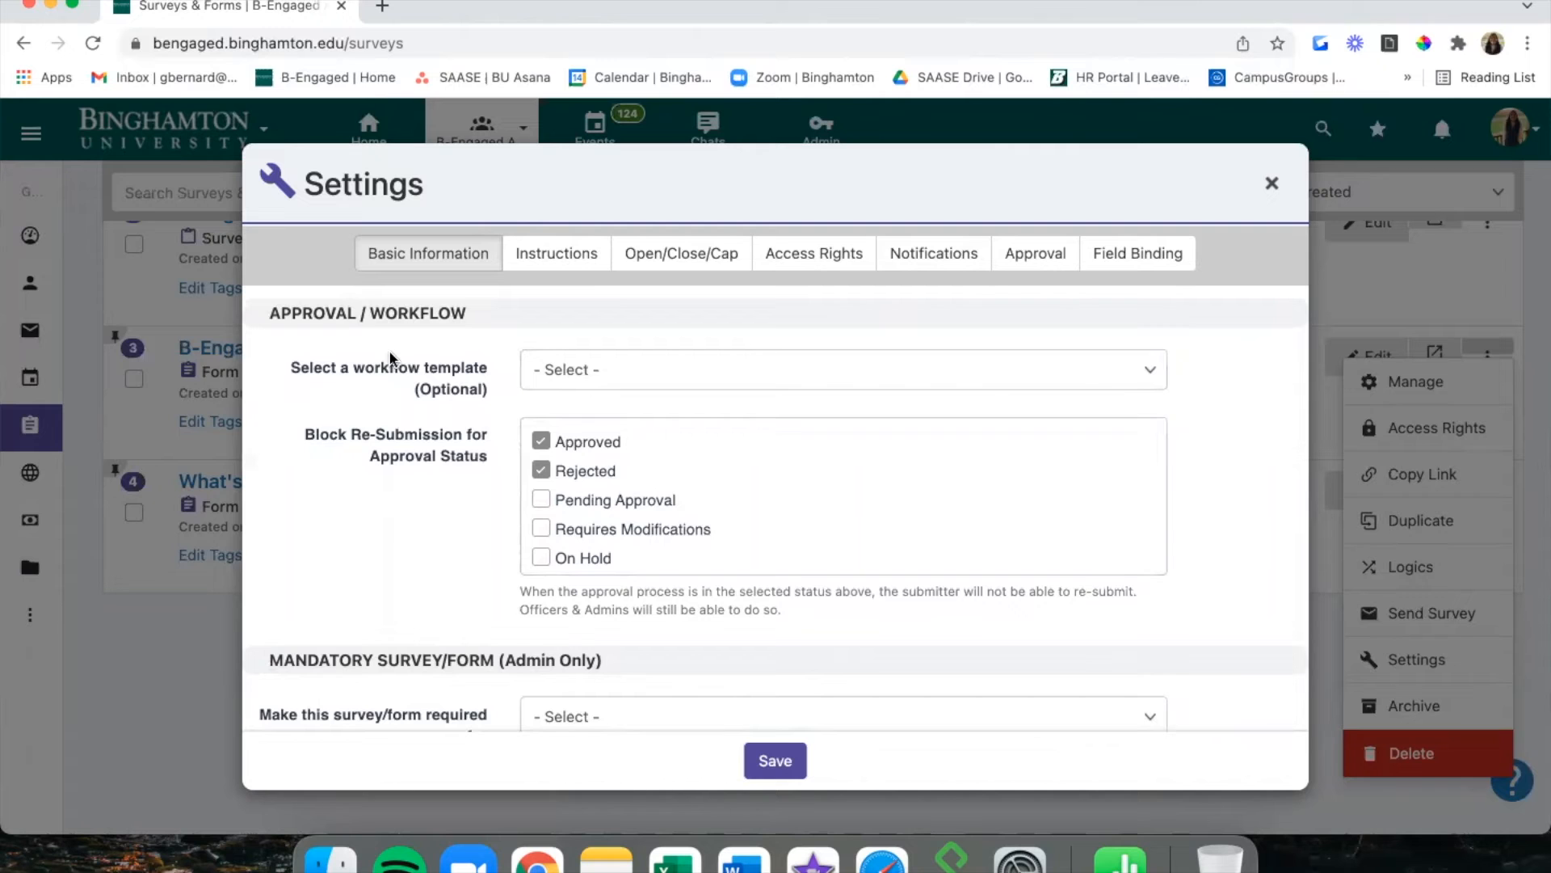
{"action": "scroll", "coordinate": [404, 445], "scroll_direction": "down", "scroll_amount": 5}
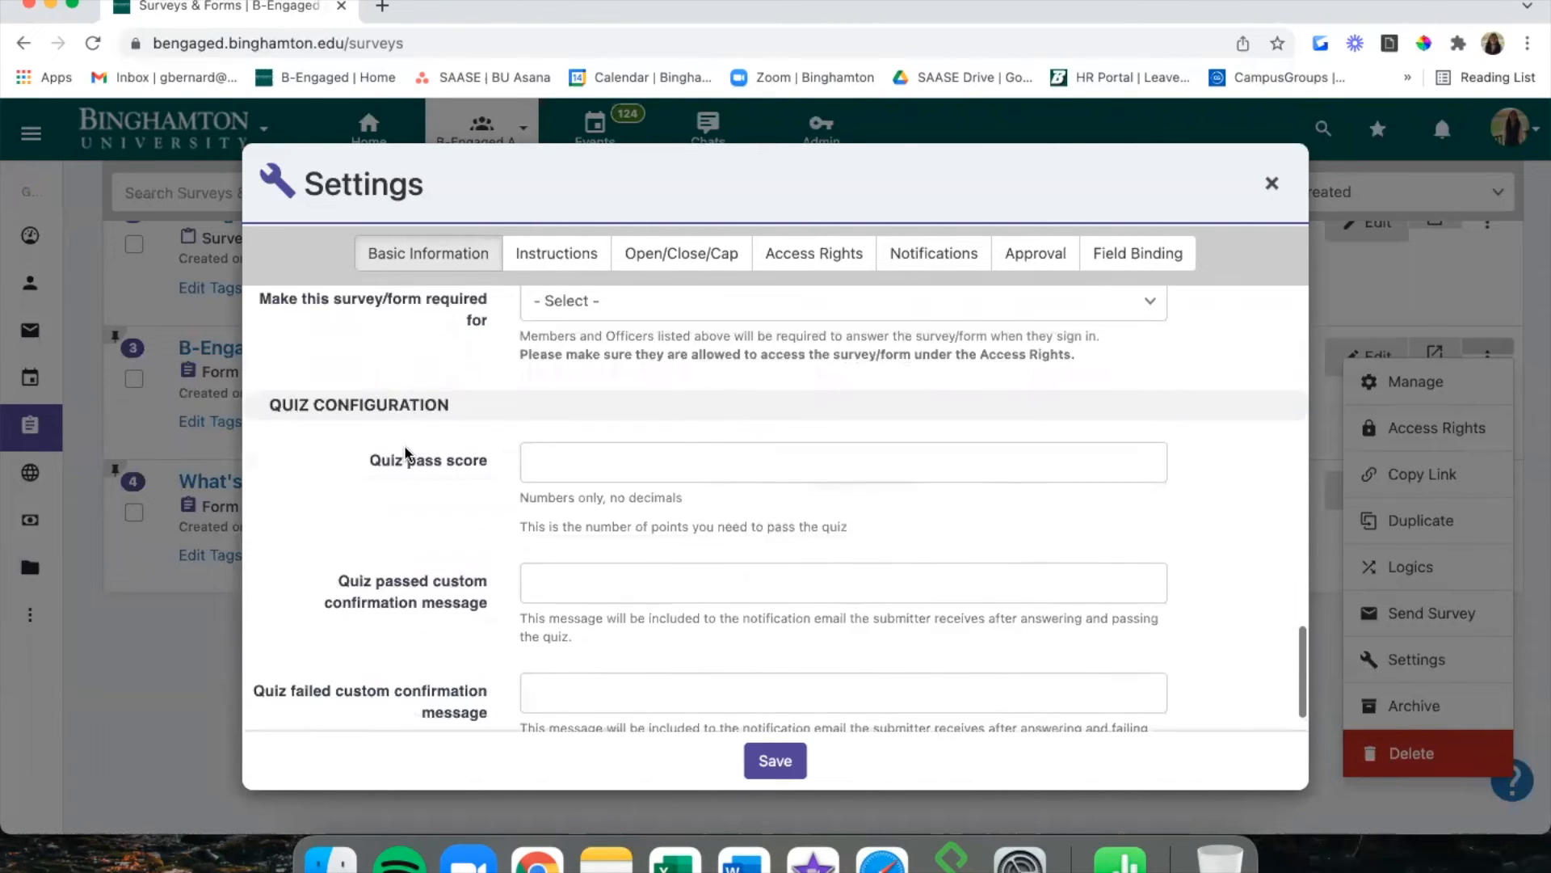
{"action": "scroll", "coordinate": [404, 450], "scroll_direction": "up", "scroll_amount": 1}
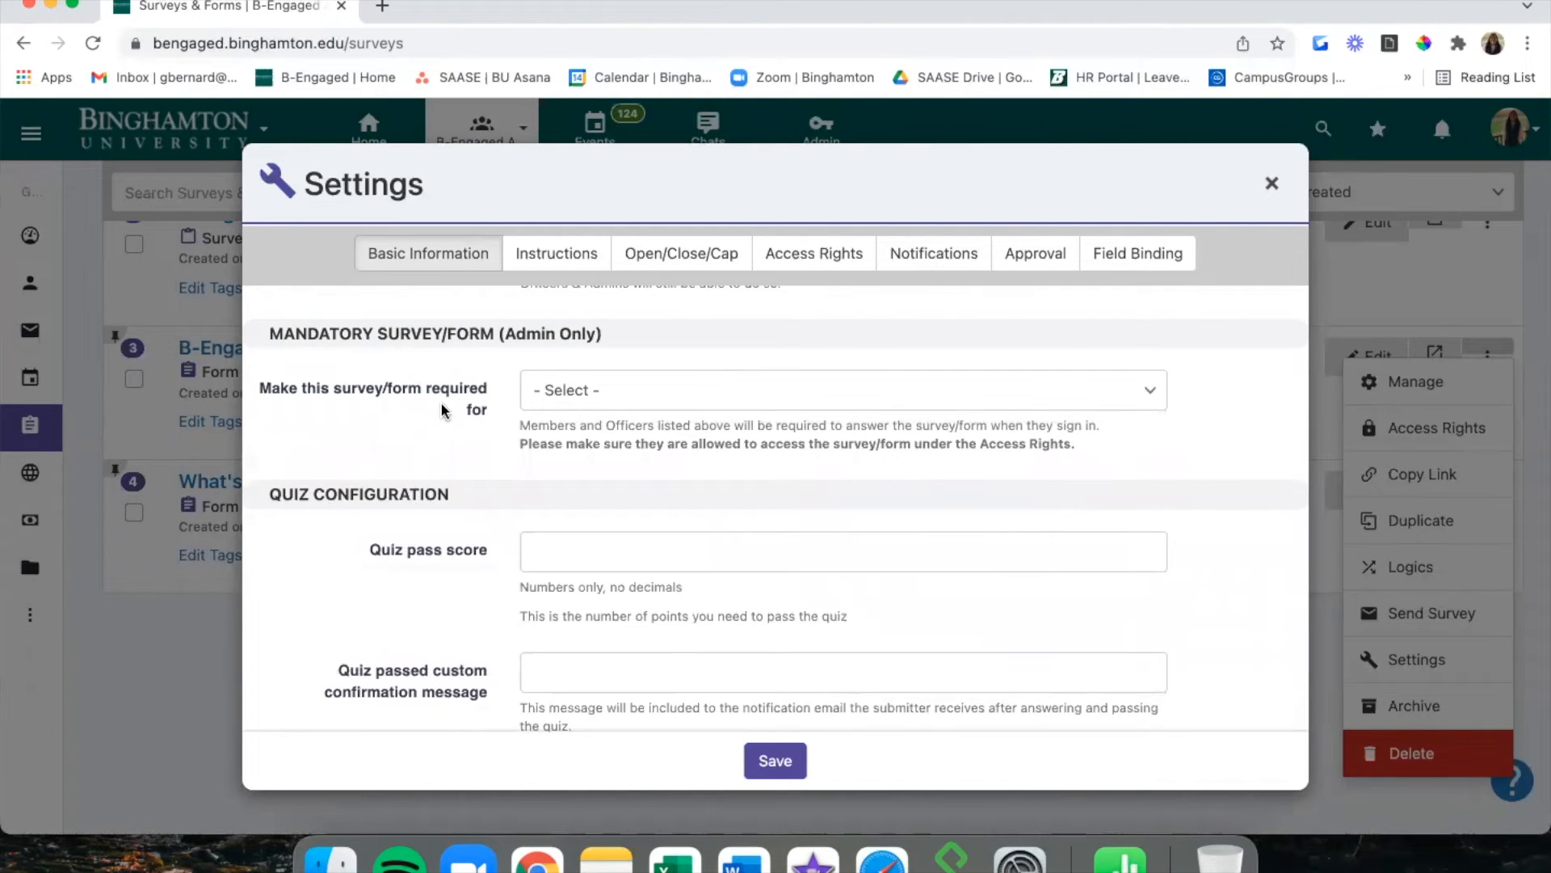
{"action": "scroll", "coordinate": [439, 404], "scroll_direction": "down", "scroll_amount": 2}
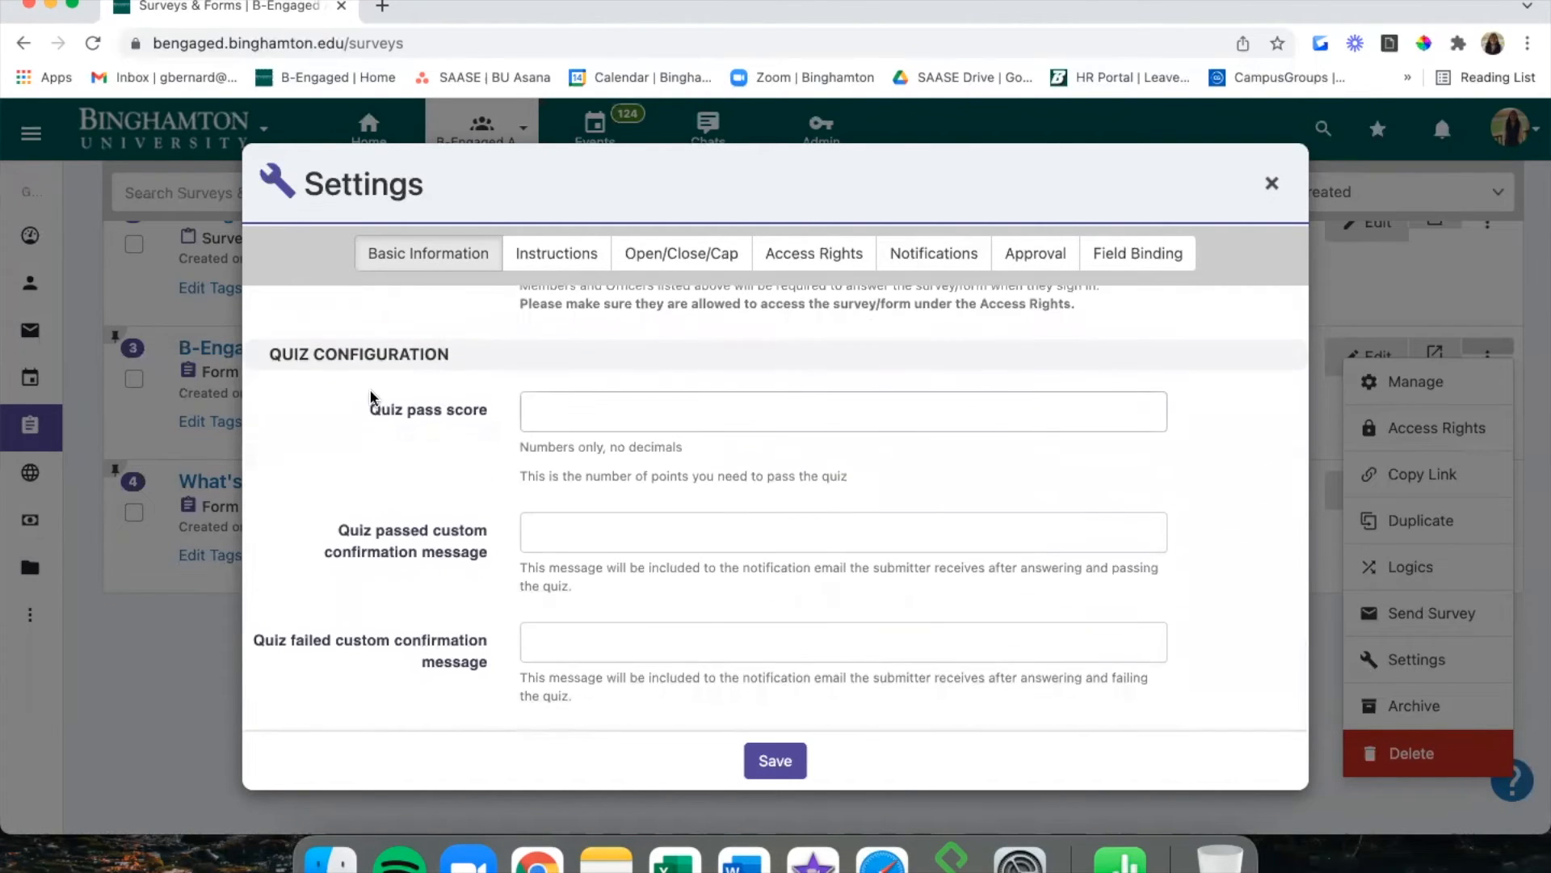
{"action": "scroll", "coordinate": [371, 395], "scroll_direction": "up", "scroll_amount": 1}
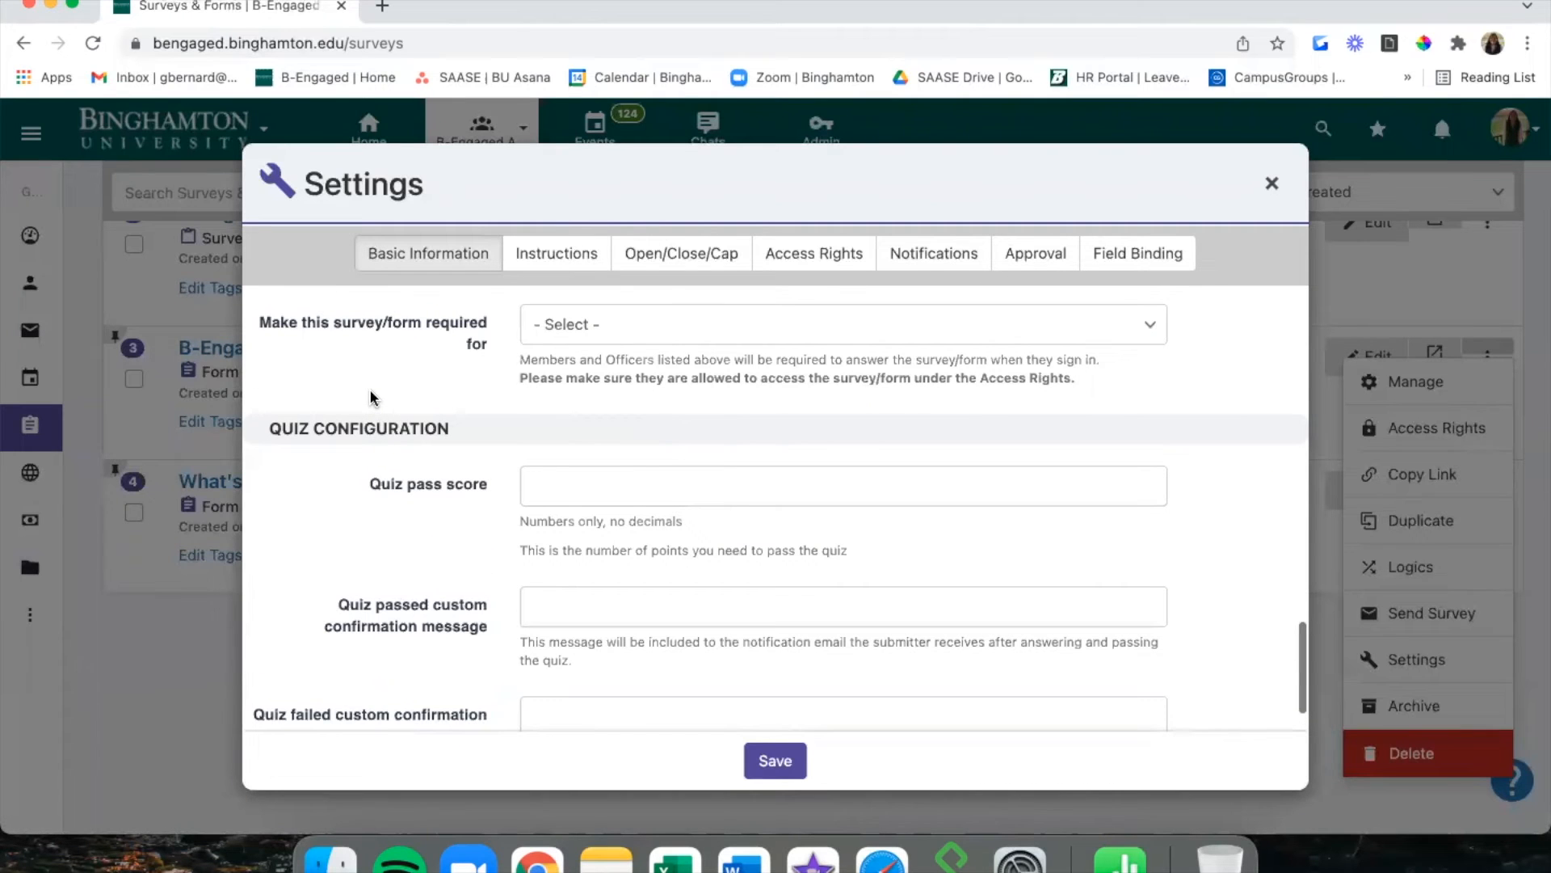
{"action": "scroll", "coordinate": [371, 394], "scroll_direction": "up", "scroll_amount": 15}
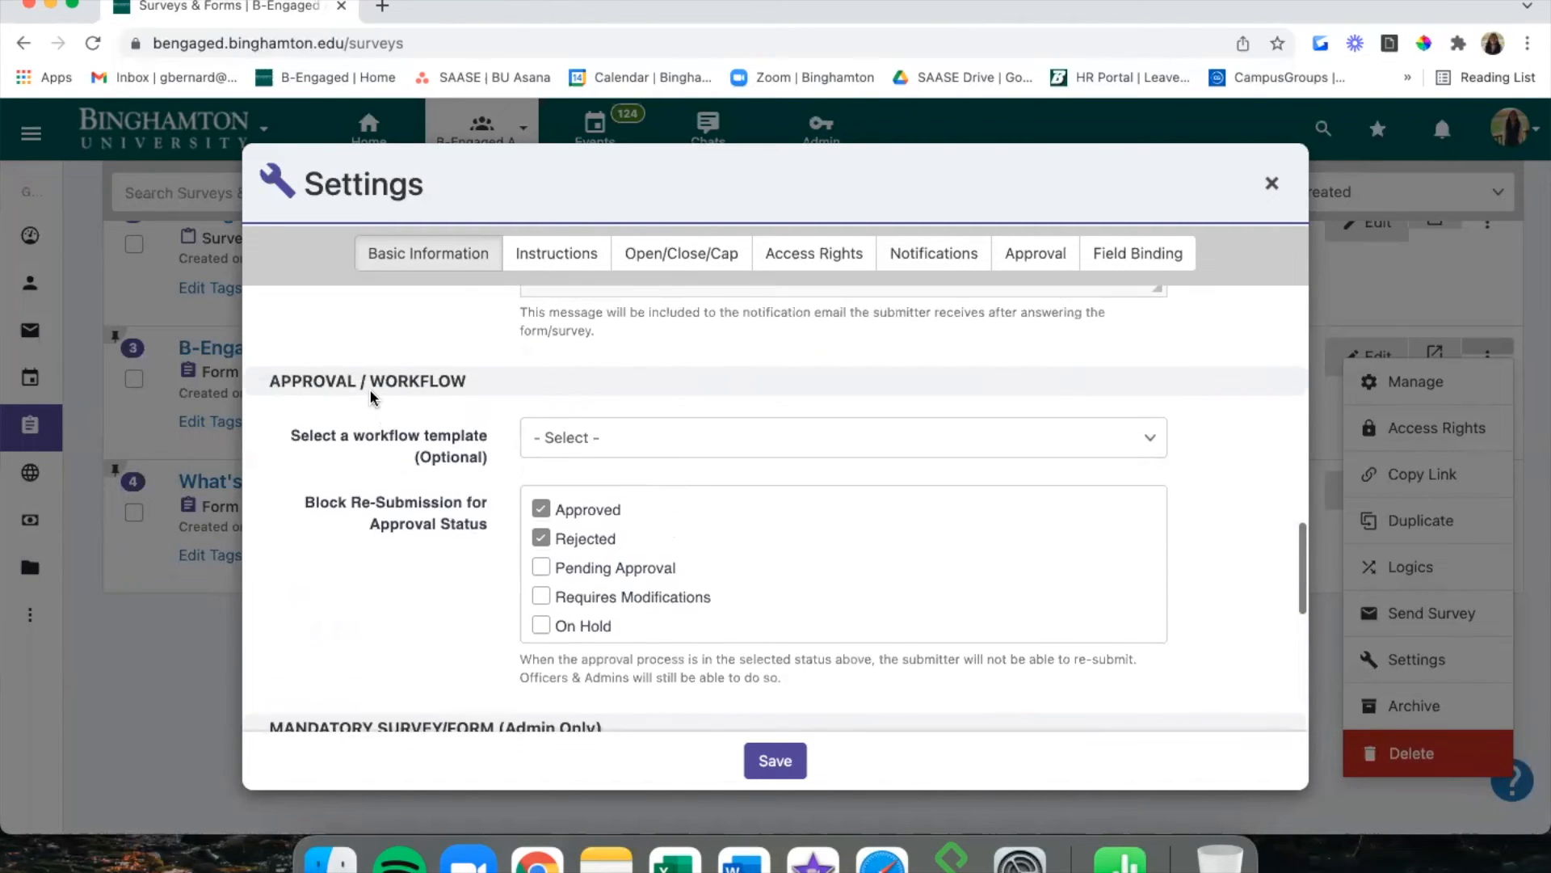
{"action": "scroll", "coordinate": [370, 390], "scroll_direction": "up", "scroll_amount": 4}
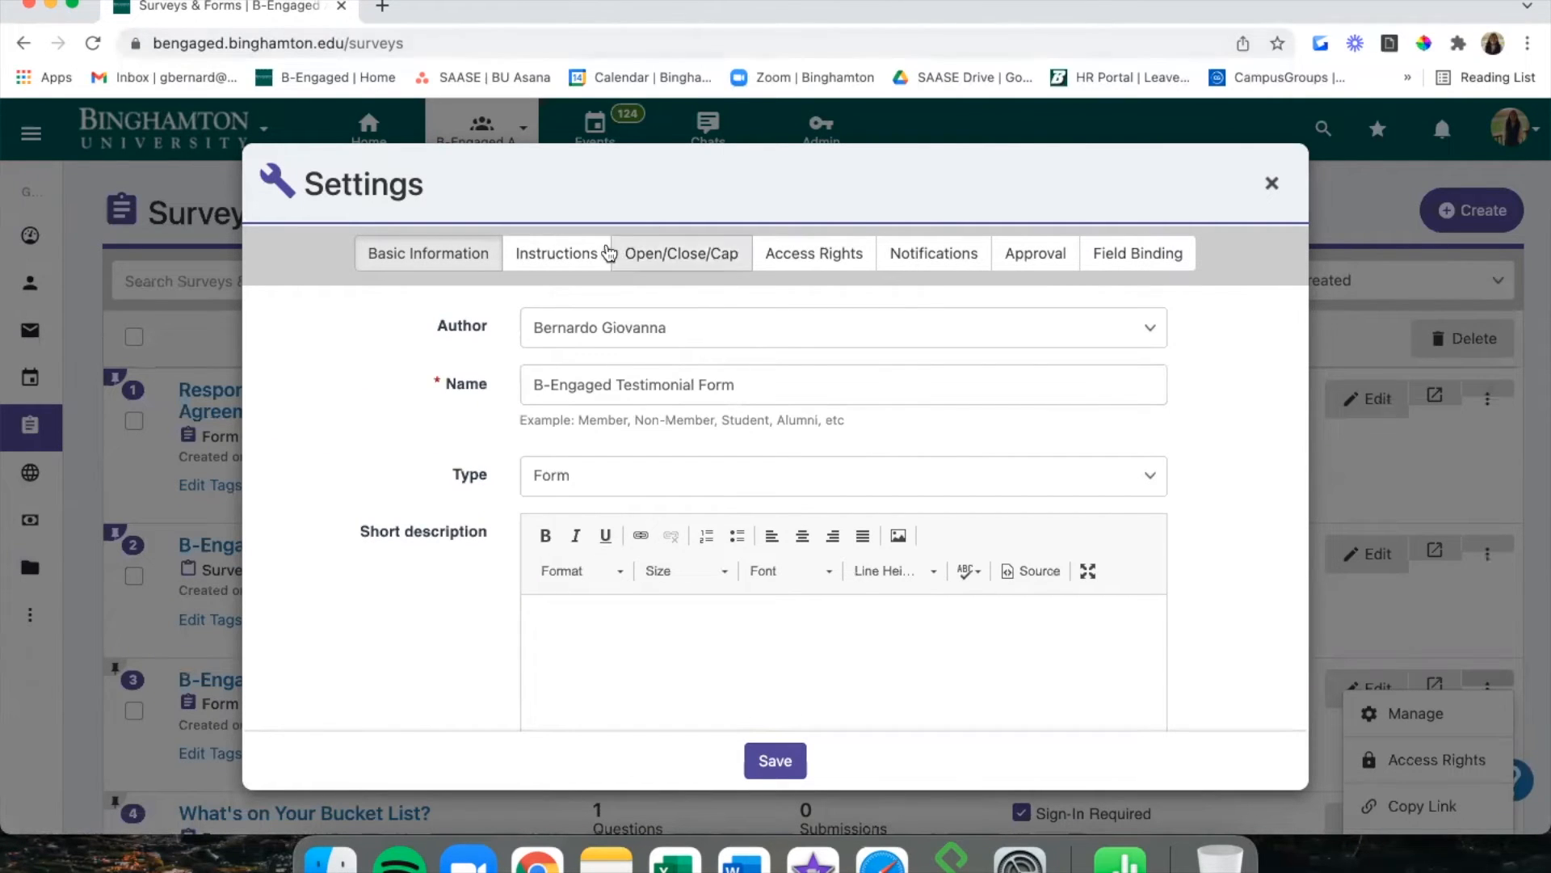
Scroll through the Instructions tab editors, then view the Open/Close/Cap settings.
{"action": "left_click", "coordinate": [562, 260]}
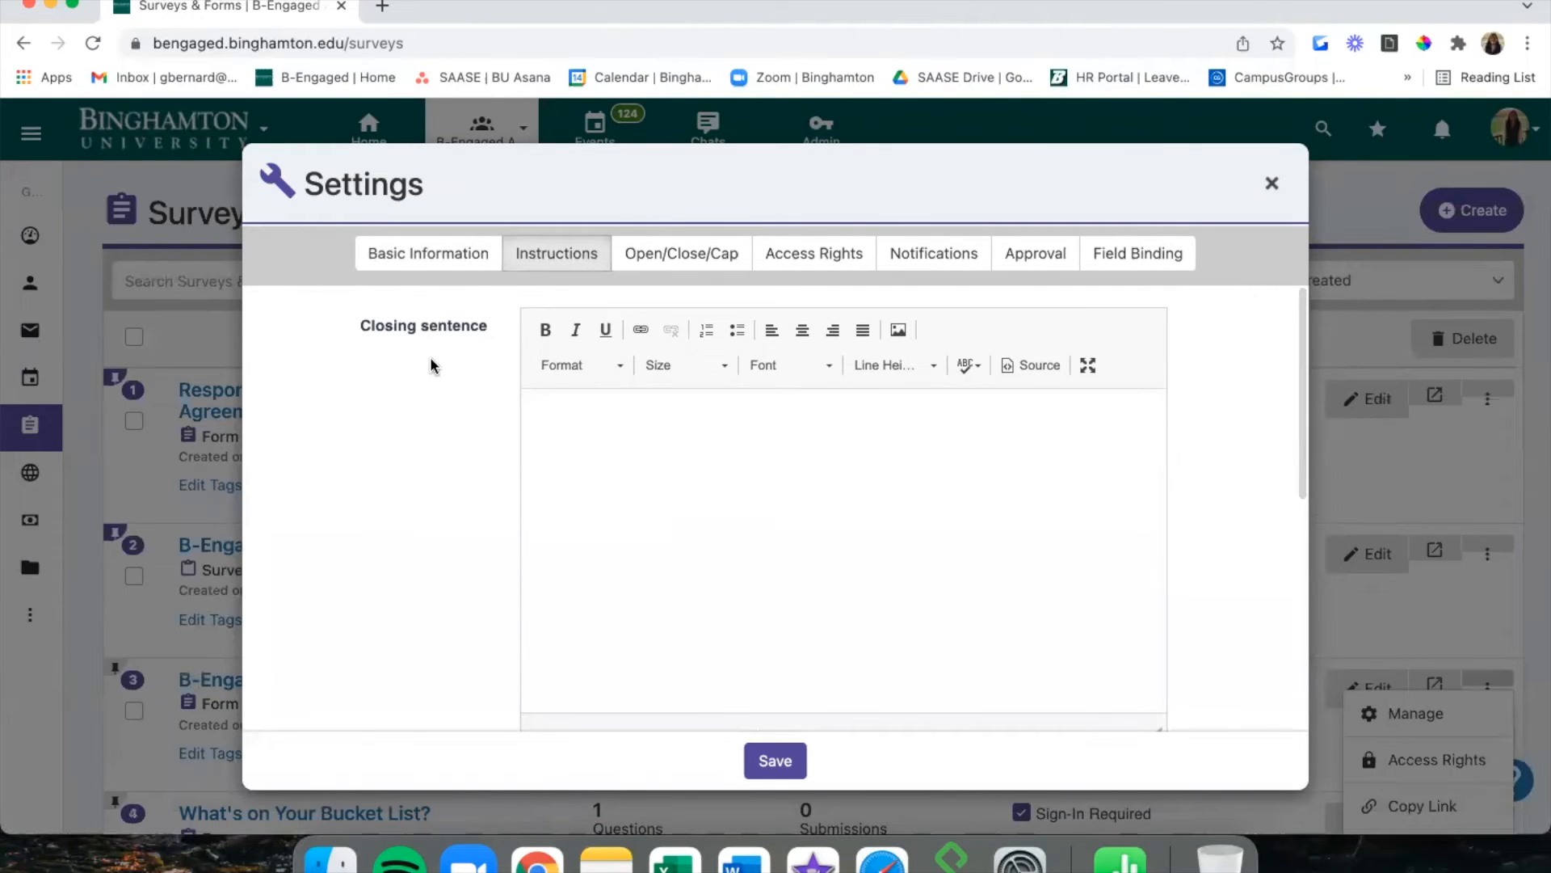
{"action": "scroll", "coordinate": [489, 361], "scroll_direction": "down", "scroll_amount": 5}
{"action": "scroll", "coordinate": [488, 361], "scroll_direction": "down", "scroll_amount": 2}
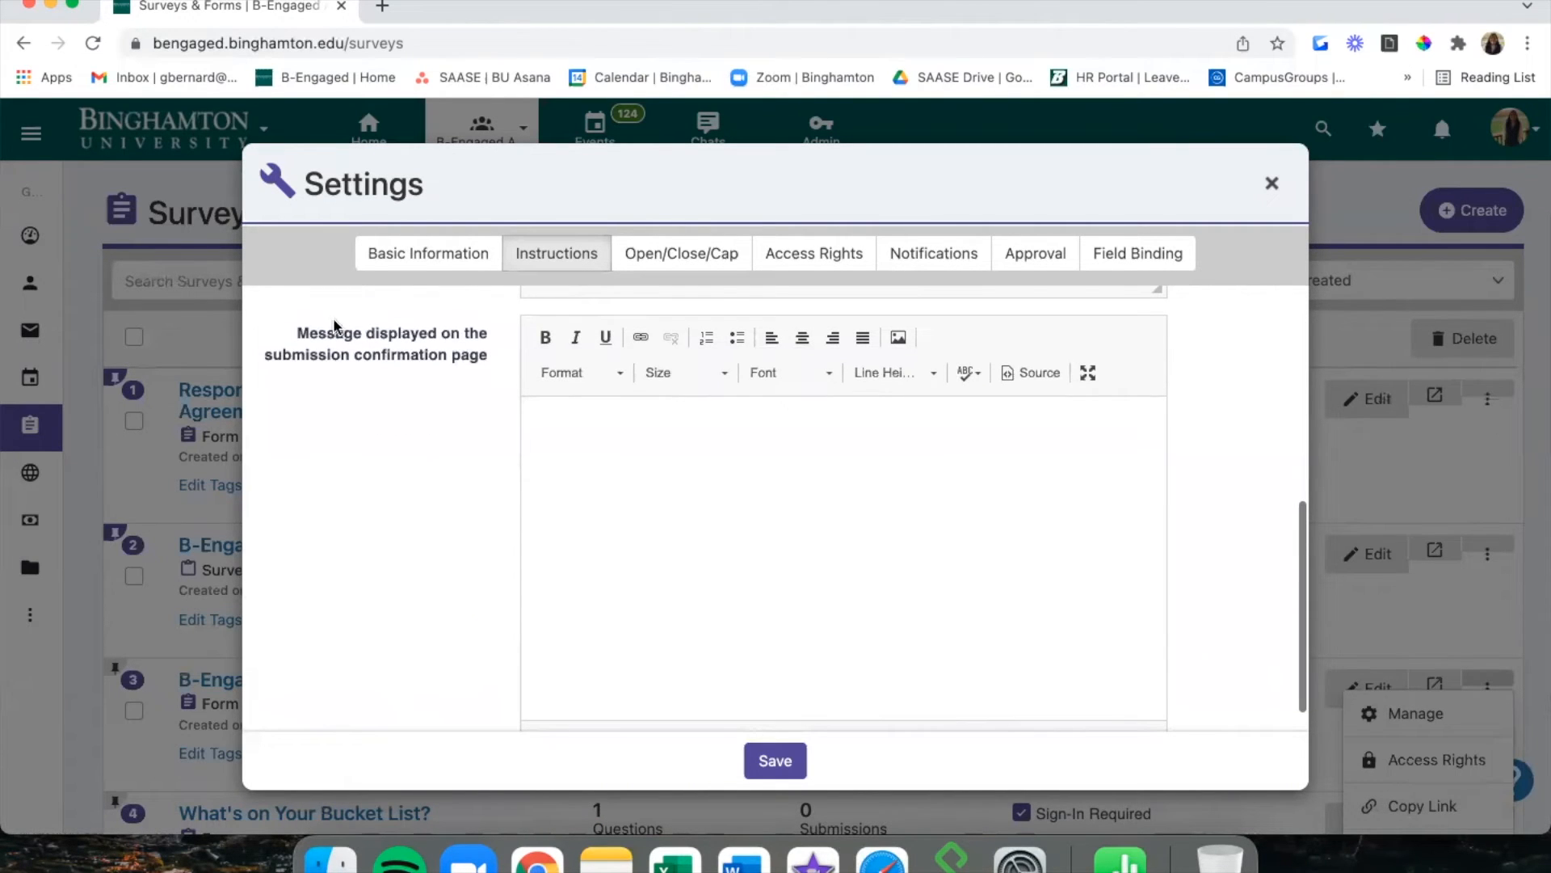
{"action": "scroll", "coordinate": [475, 409], "scroll_direction": "down", "scroll_amount": 1}
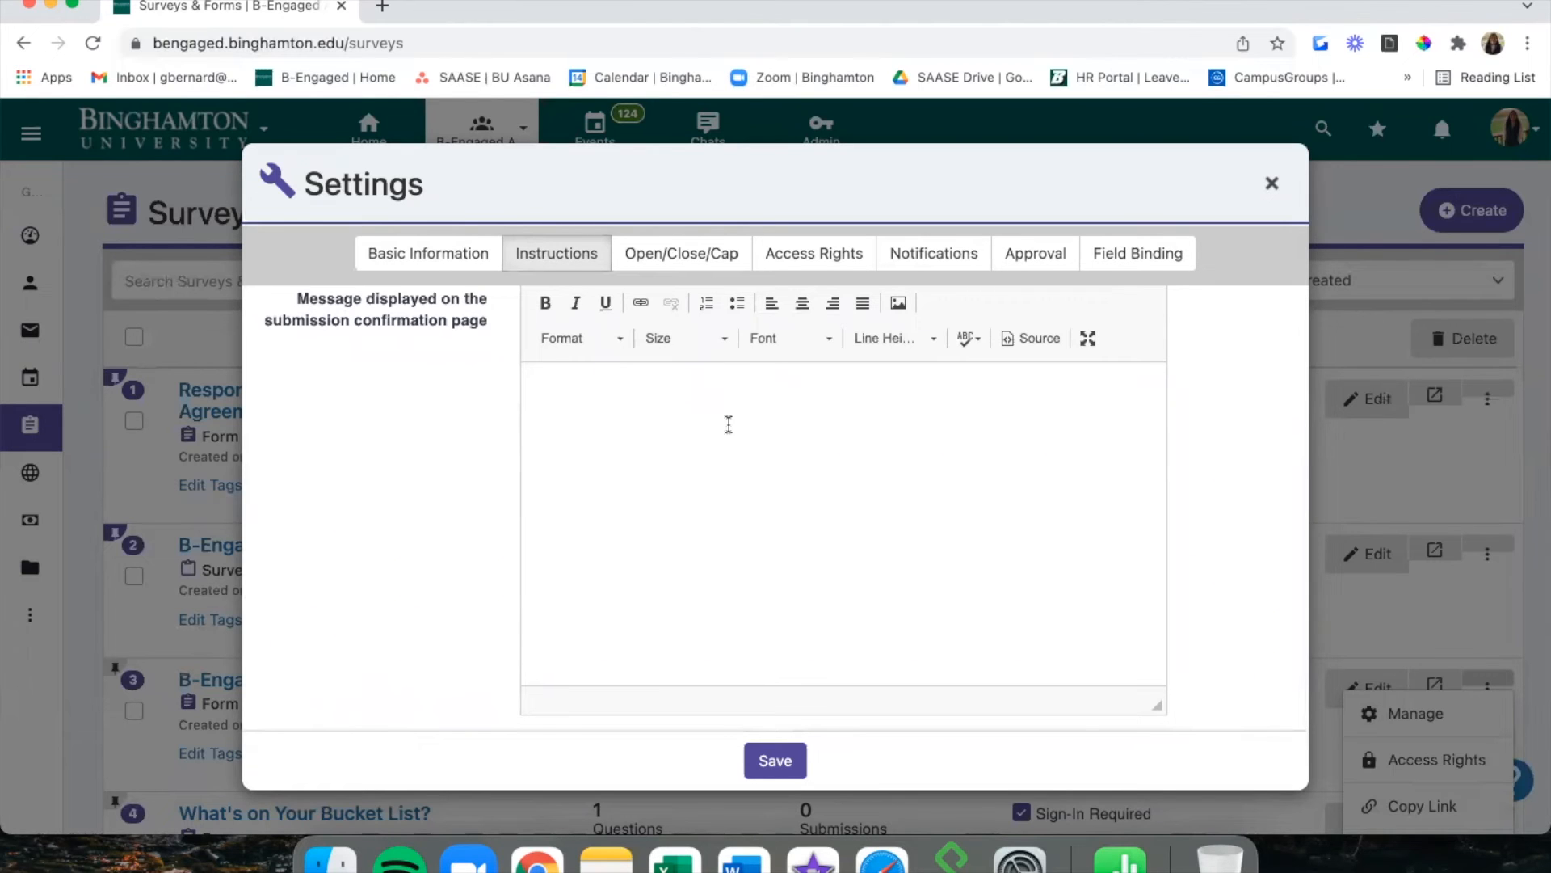
{"action": "left_click", "coordinate": [715, 261]}
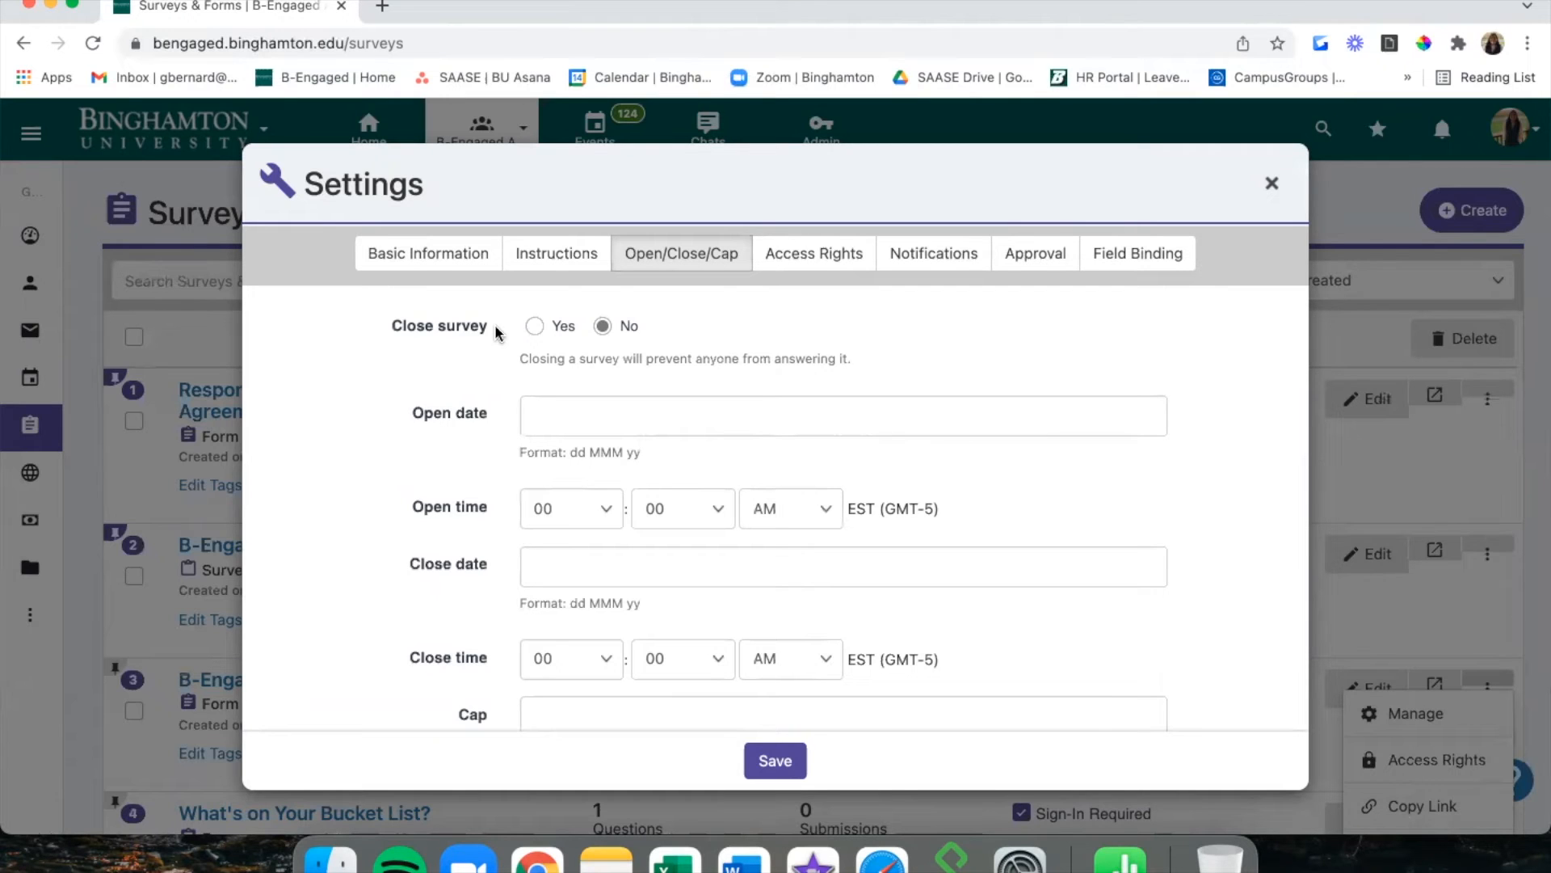
Preview the Open date and Close date fields, dismissing the closing-date calendar.
{"action": "left_click", "coordinate": [556, 417]}
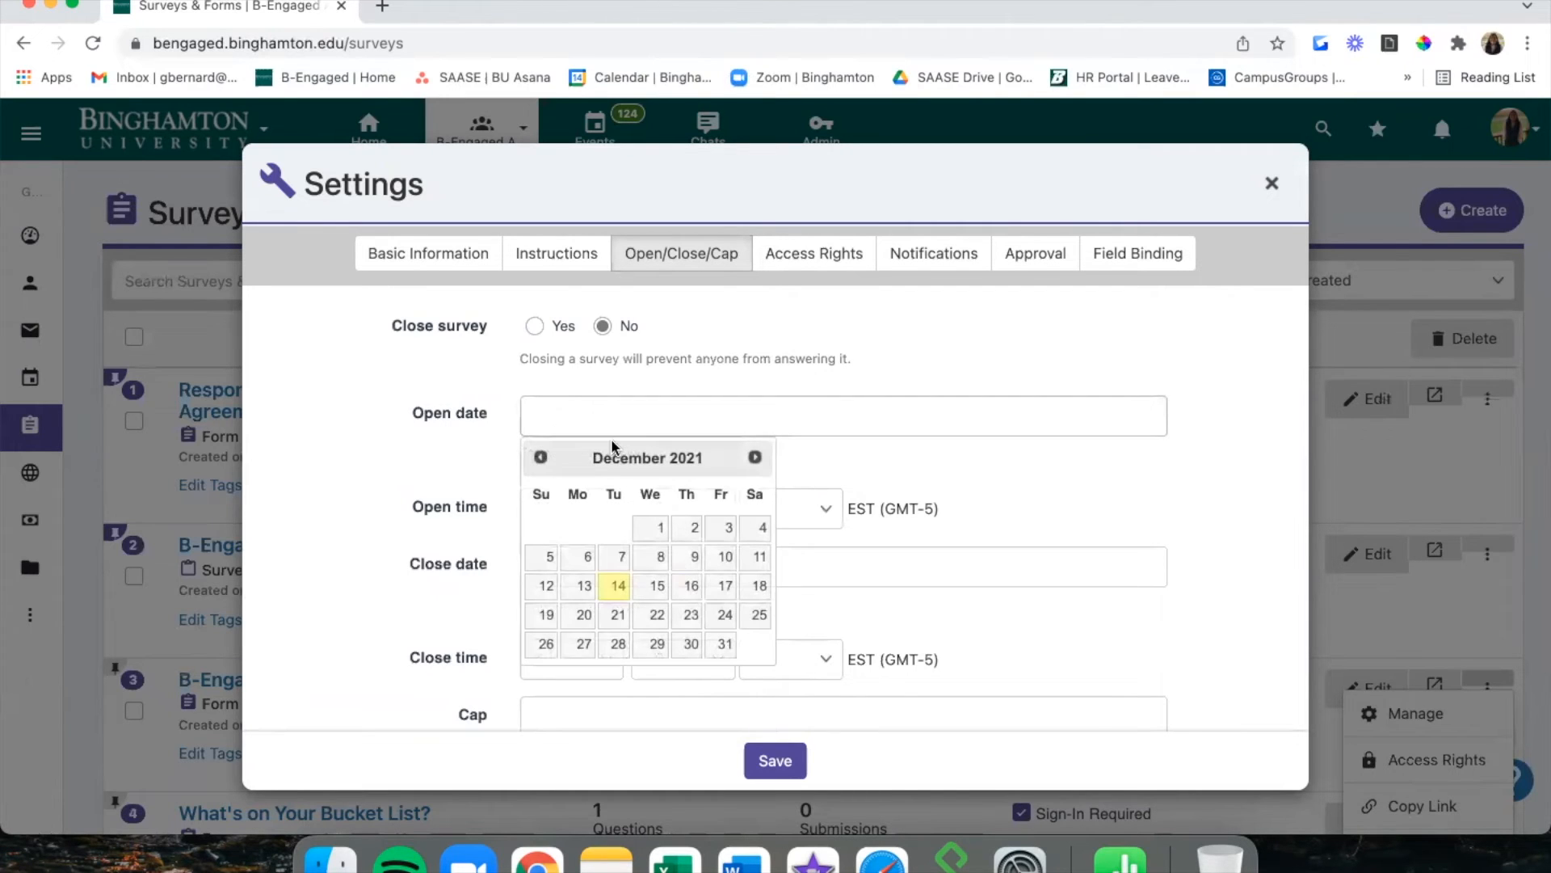
{"action": "scroll", "coordinate": [464, 575], "scroll_direction": "down", "scroll_amount": 1}
{"action": "left_click", "coordinate": [549, 371]}
{"action": "left_click", "coordinate": [497, 408]}
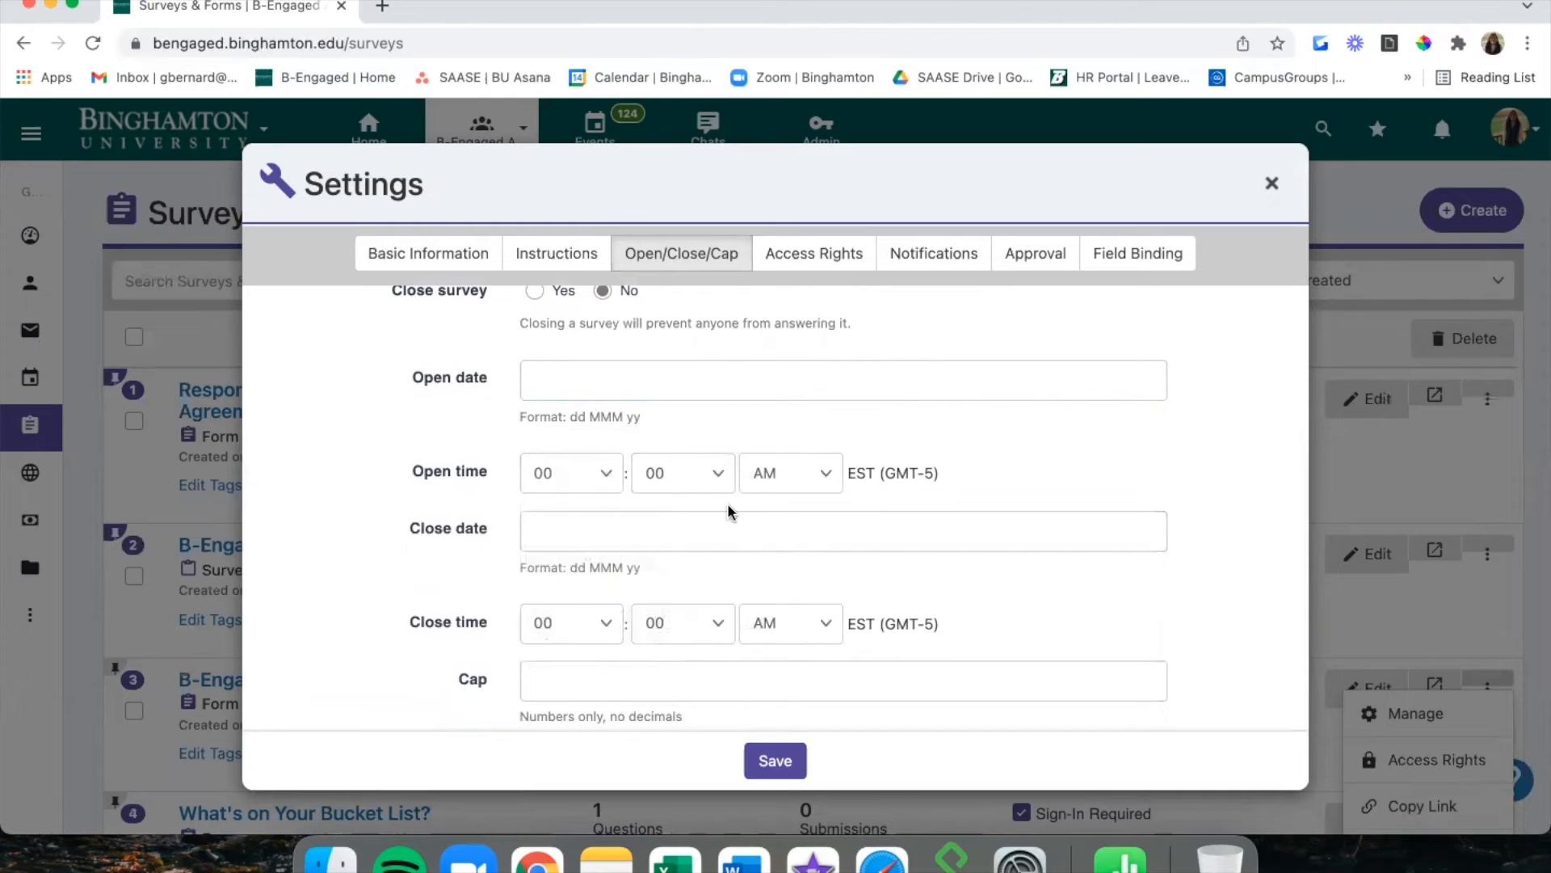
{"action": "left_click", "coordinate": [647, 530]}
{"action": "scroll", "coordinate": [644, 651], "scroll_direction": "down", "scroll_amount": 1}
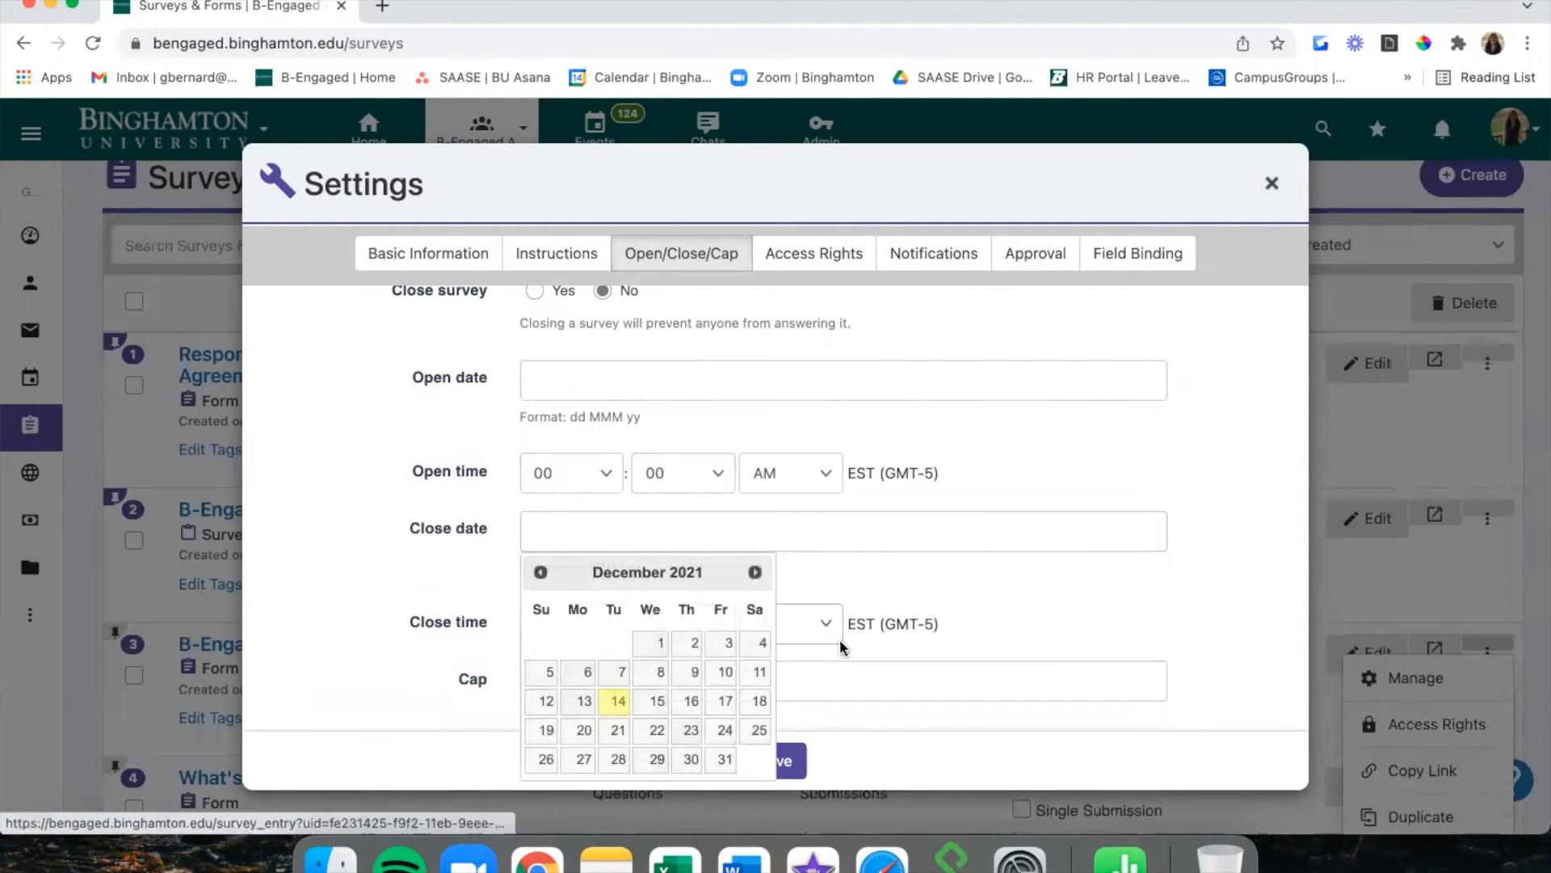
{"action": "left_click", "coordinate": [927, 579]}
Leave the response cap empty and view the Access Rights settings.
{"action": "left_click", "coordinate": [582, 679]}
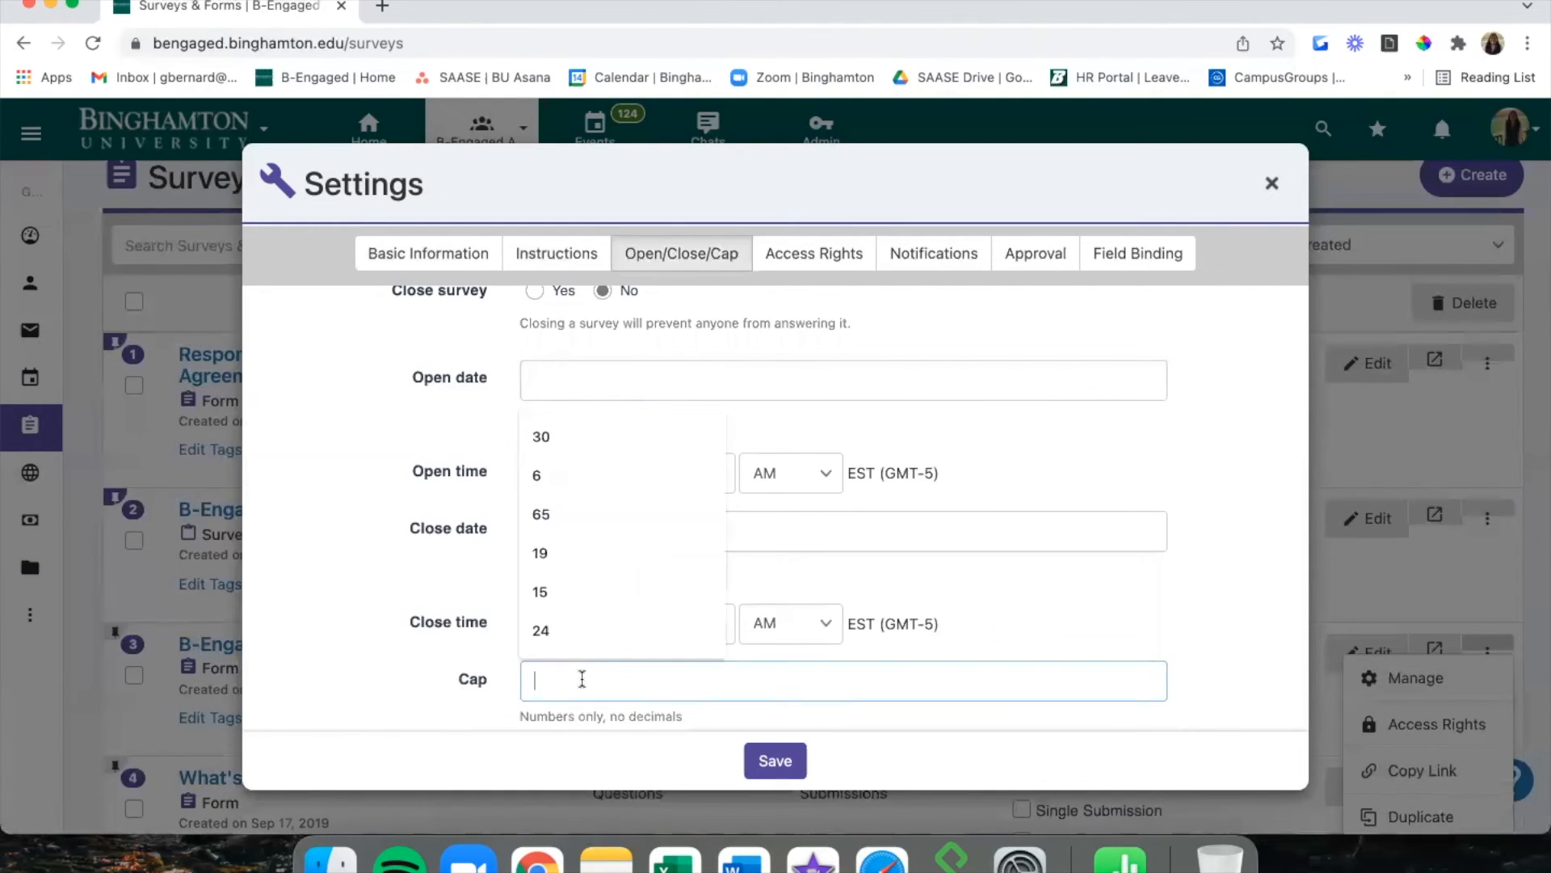
{"action": "left_click", "coordinate": [473, 681]}
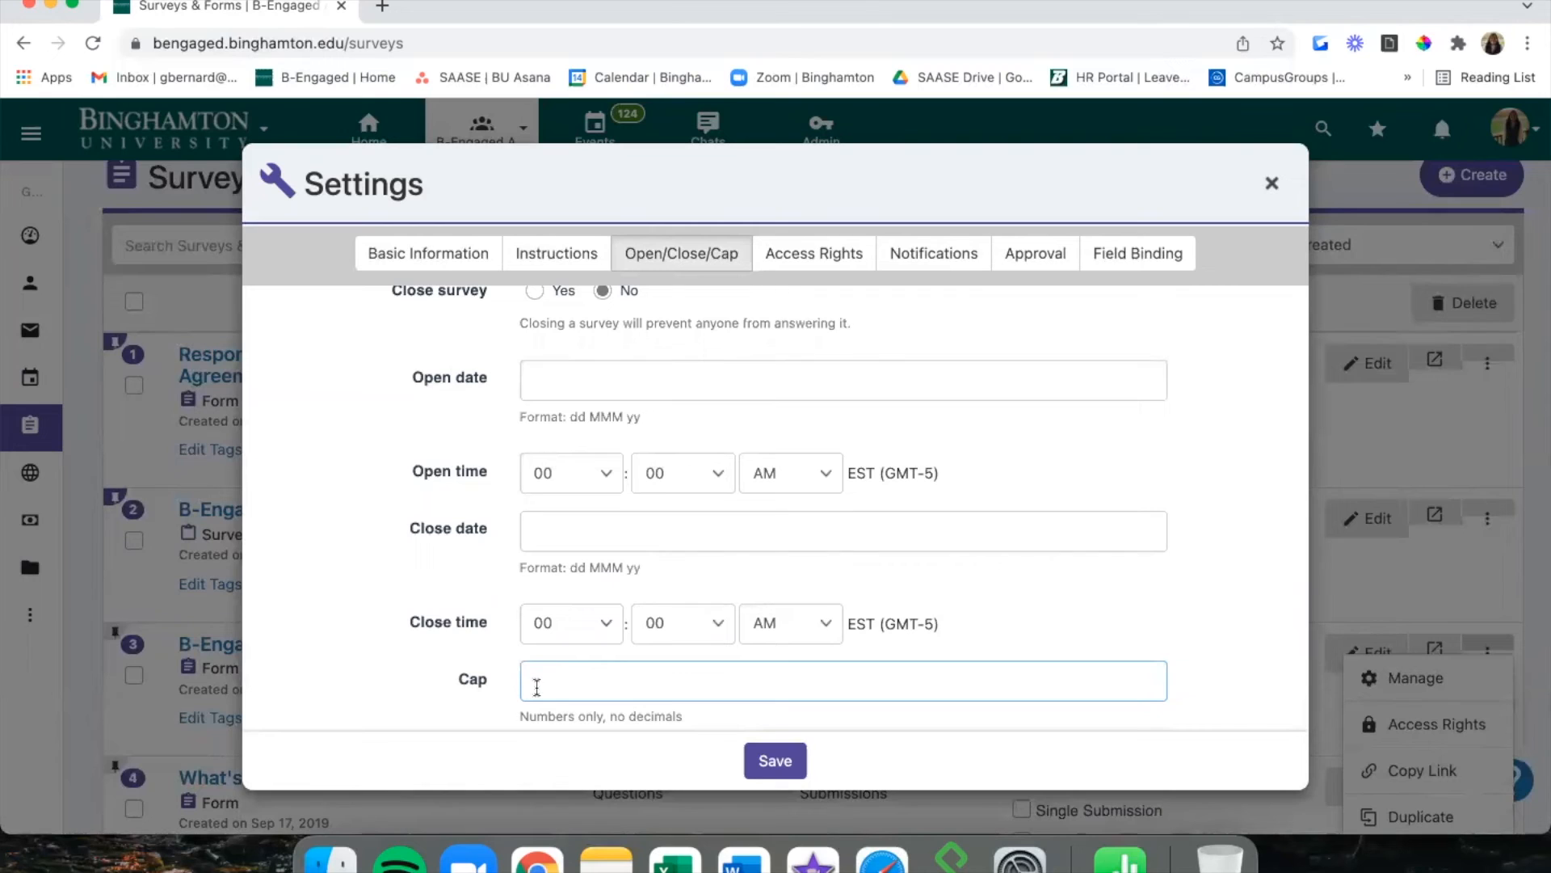
{"action": "scroll", "coordinate": [537, 685], "scroll_direction": "up", "scroll_amount": 1}
{"action": "left_click", "coordinate": [454, 609]}
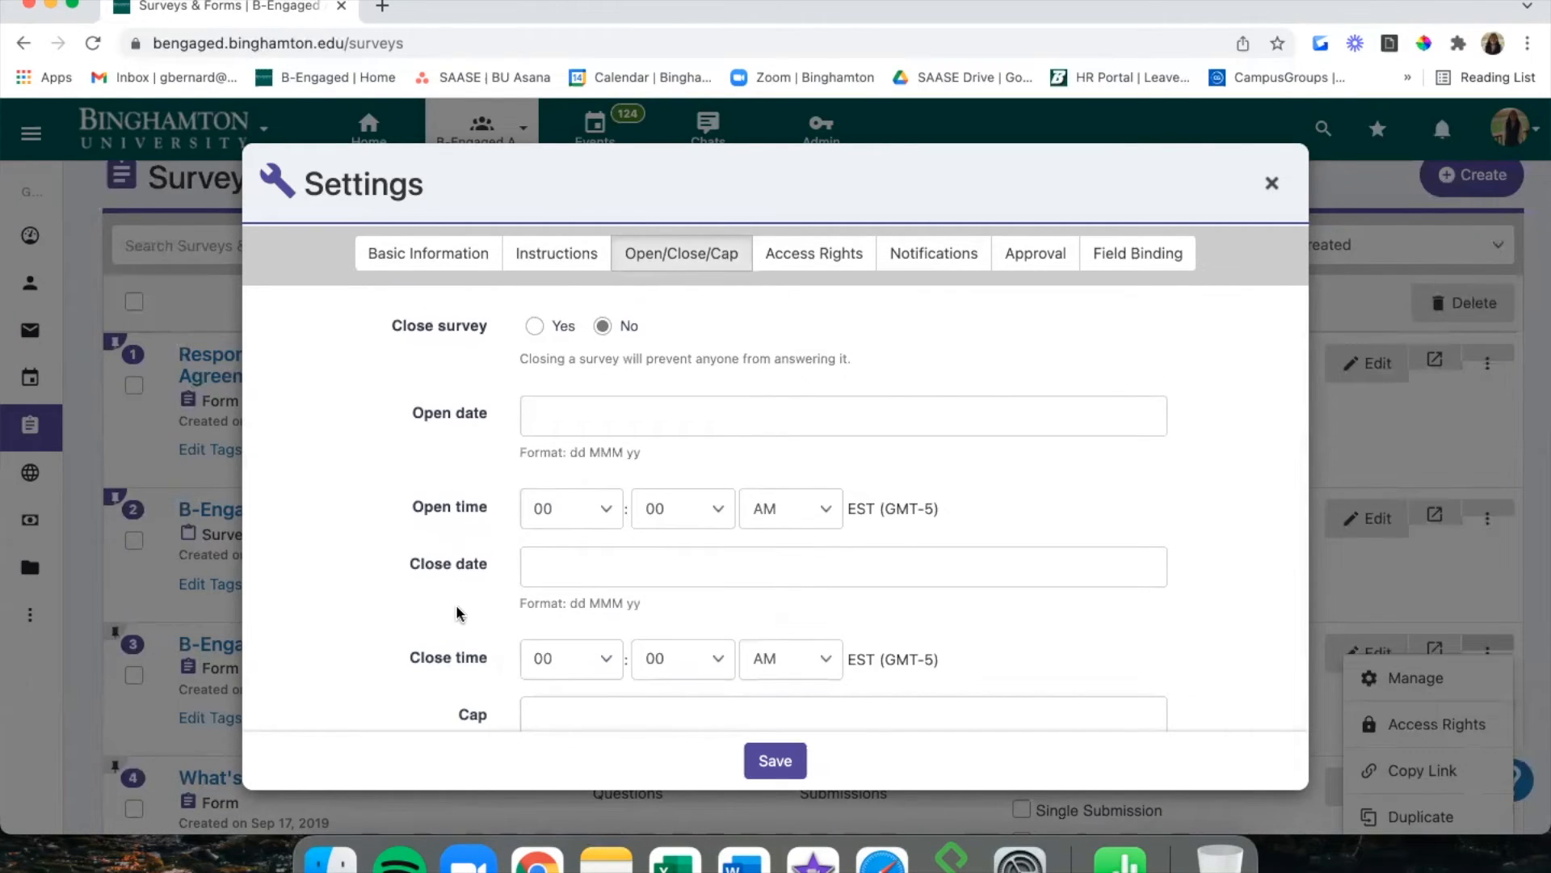
{"action": "left_click", "coordinate": [791, 256]}
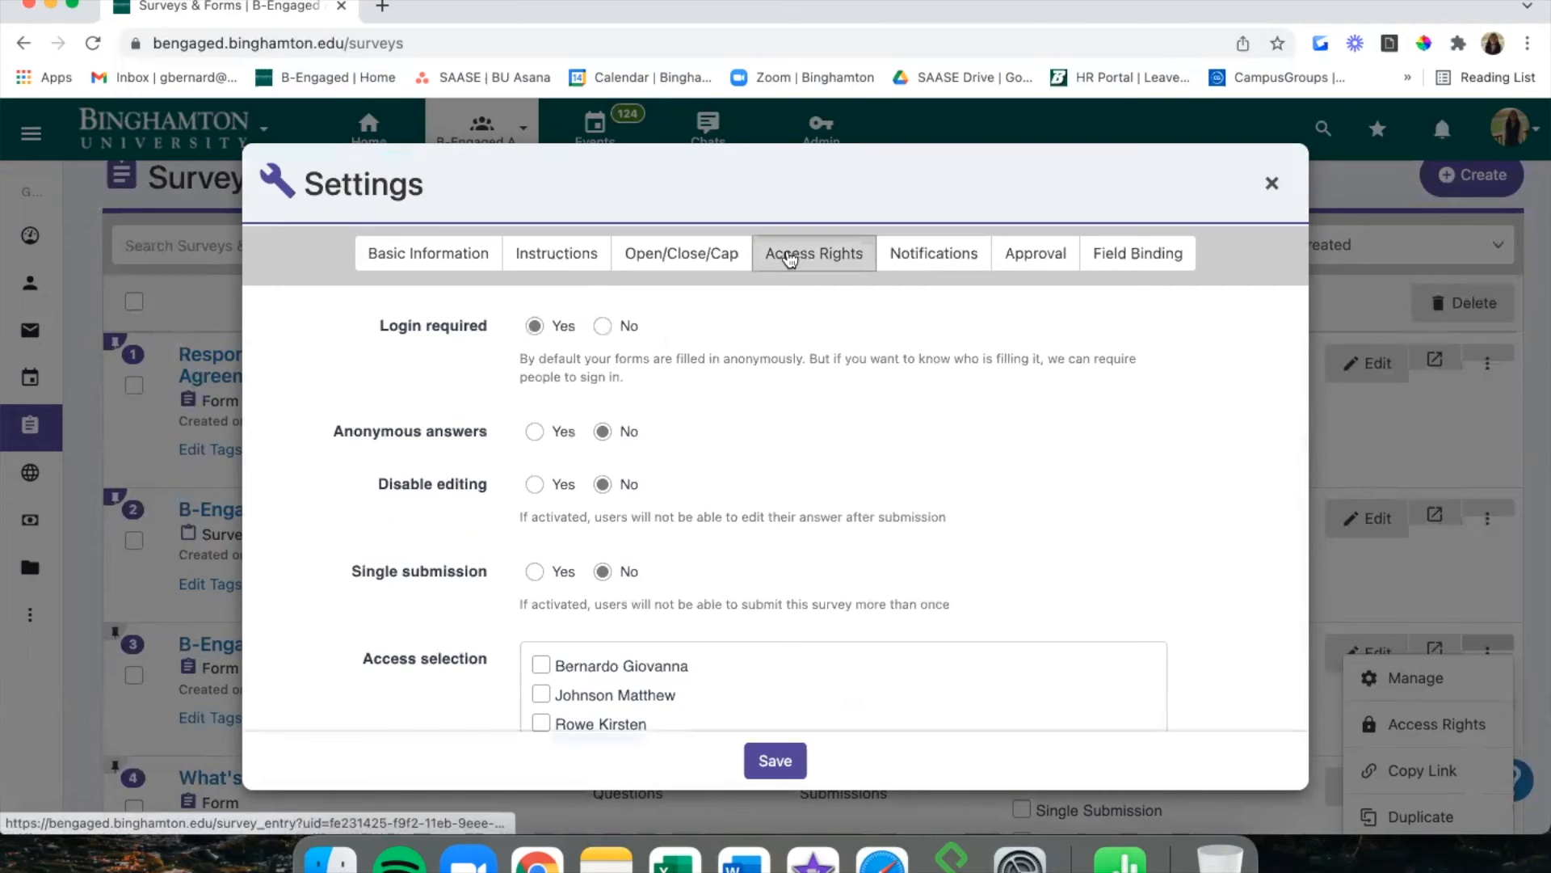
{"action": "scroll", "coordinate": [479, 415], "scroll_direction": "down", "scroll_amount": 1}
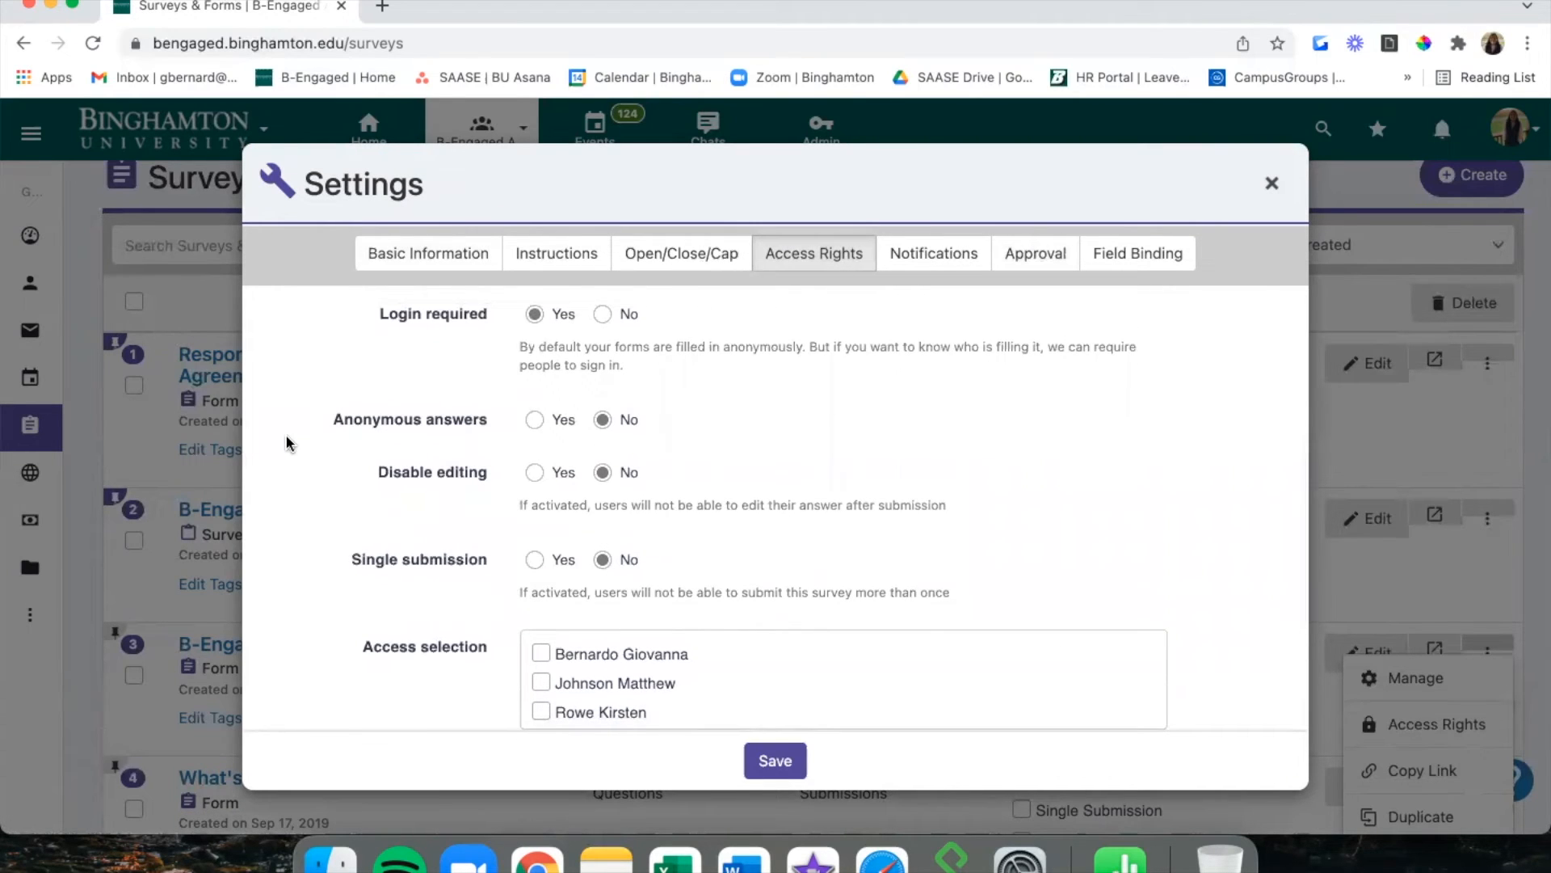
{"action": "scroll", "coordinate": [289, 442], "scroll_direction": "up", "scroll_amount": 1}
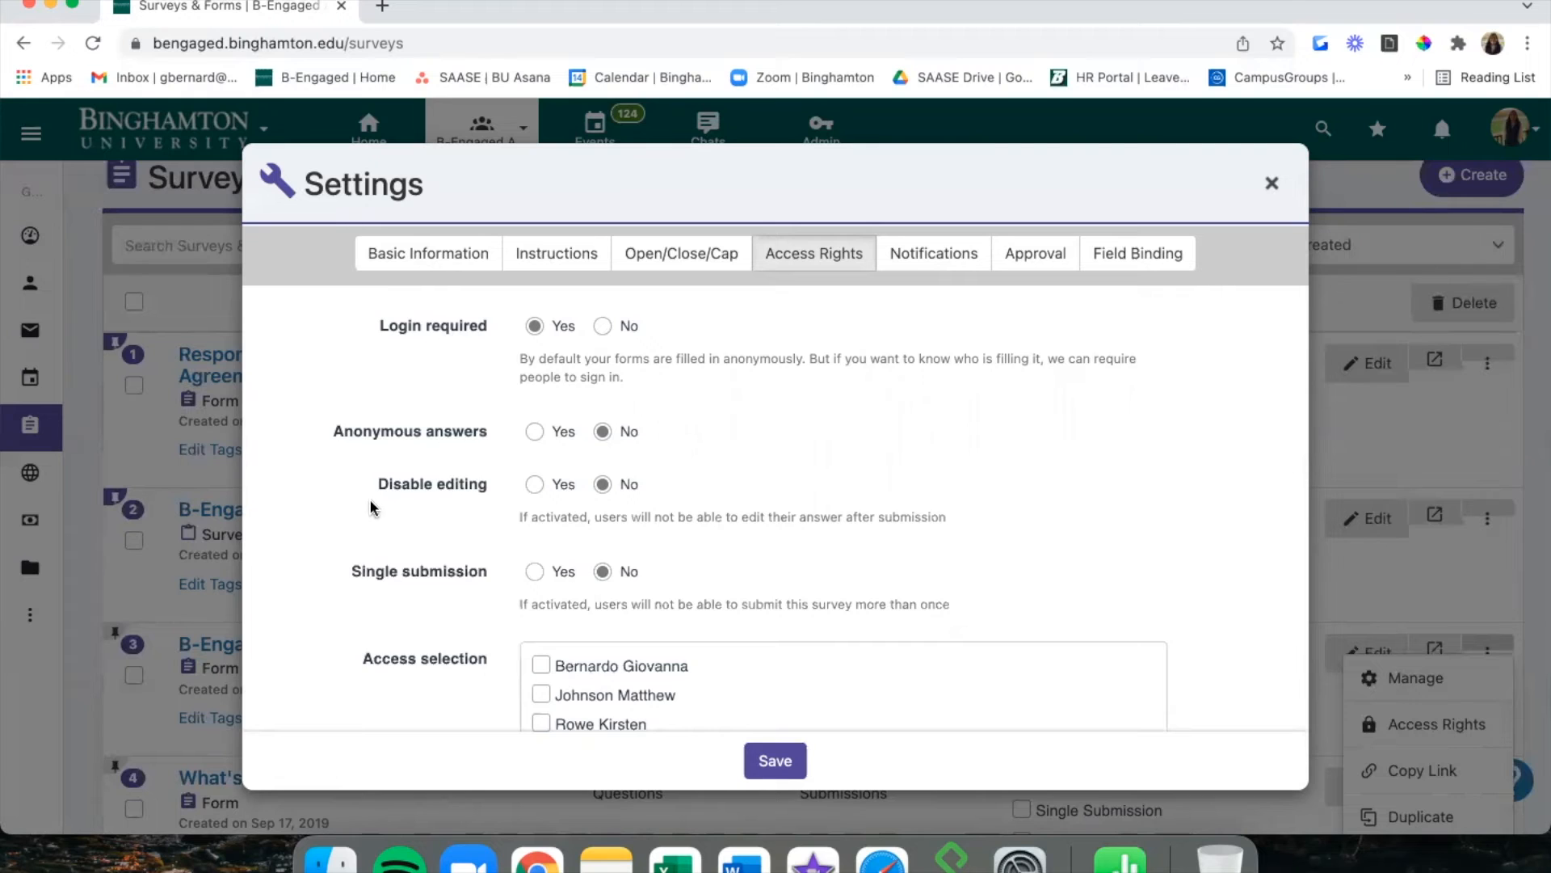
Review the access rights settings and preview the options for who can answer.
{"action": "scroll", "coordinate": [372, 497], "scroll_direction": "down", "scroll_amount": 2}
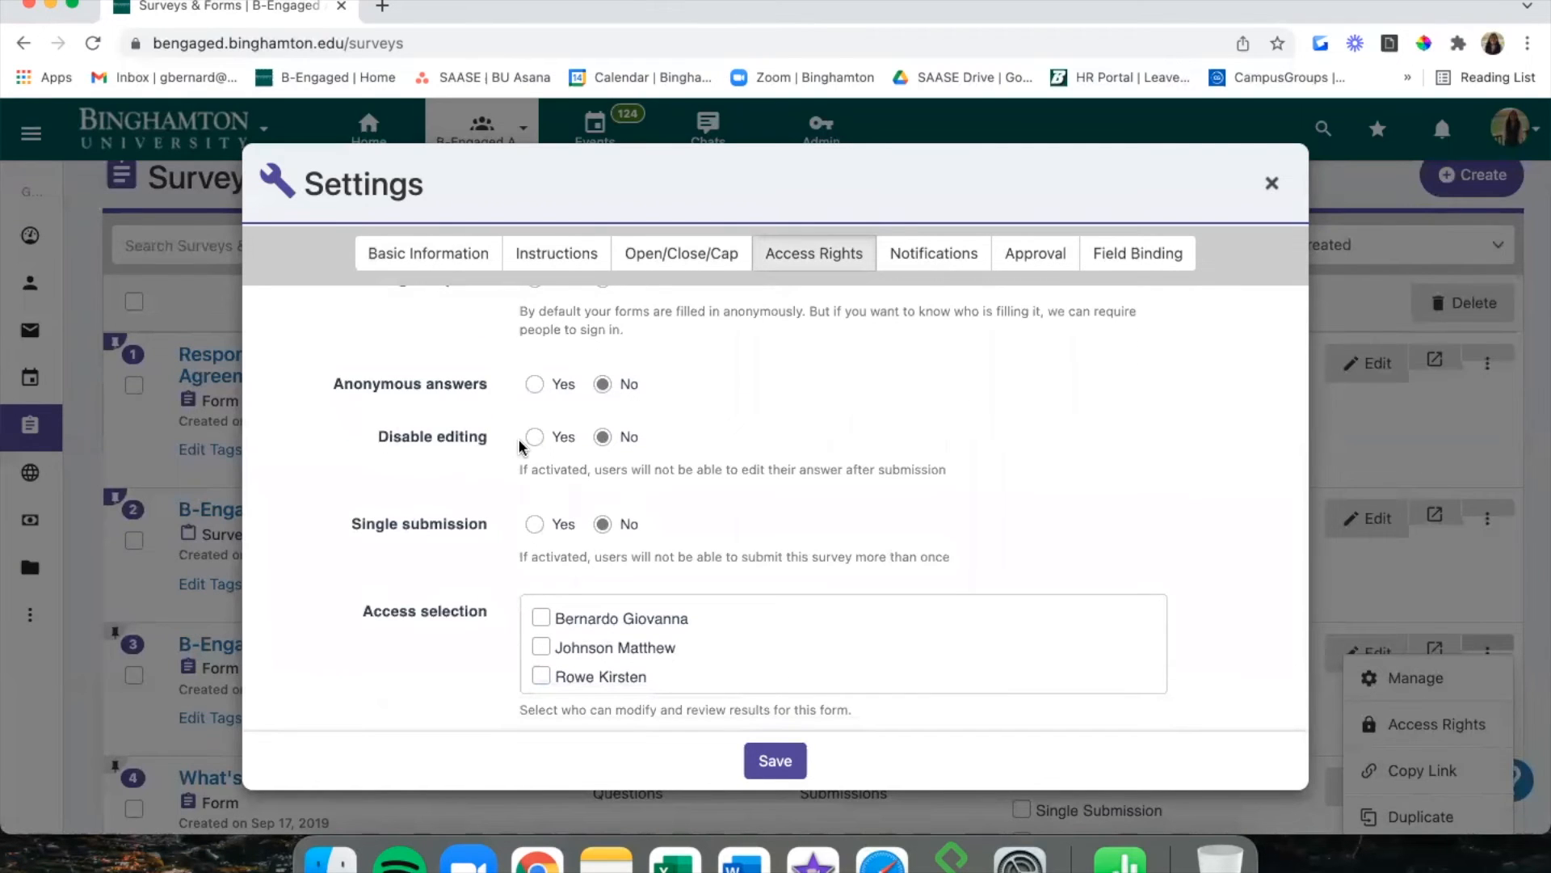
{"action": "scroll", "coordinate": [606, 442], "scroll_direction": "down", "scroll_amount": 1}
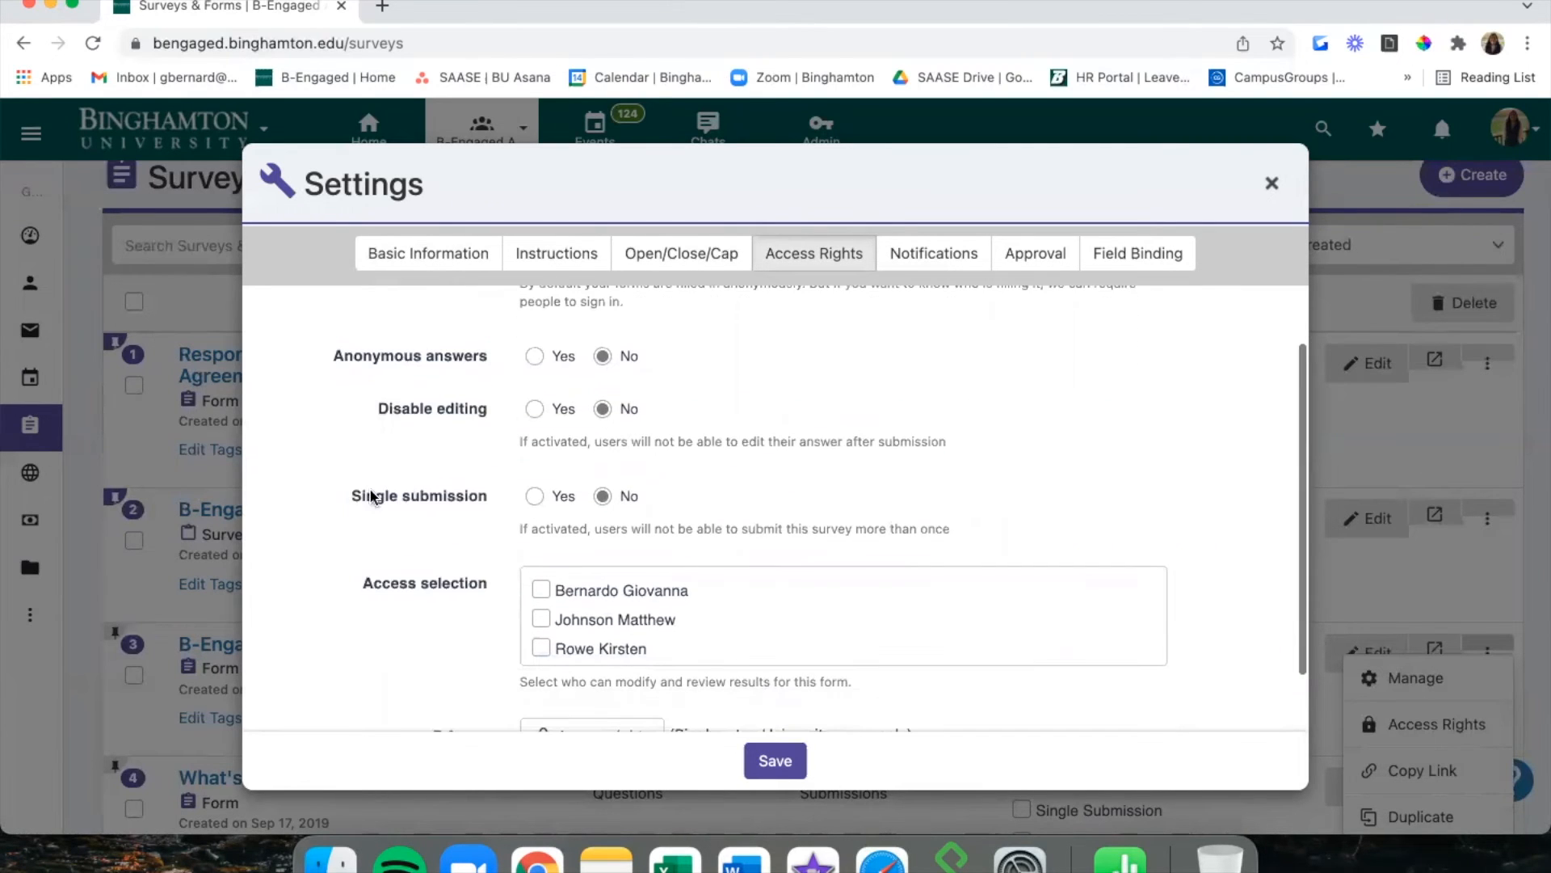
{"action": "scroll", "coordinate": [471, 495], "scroll_direction": "down", "scroll_amount": 2}
{"action": "scroll", "coordinate": [467, 486], "scroll_direction": "down", "scroll_amount": 3}
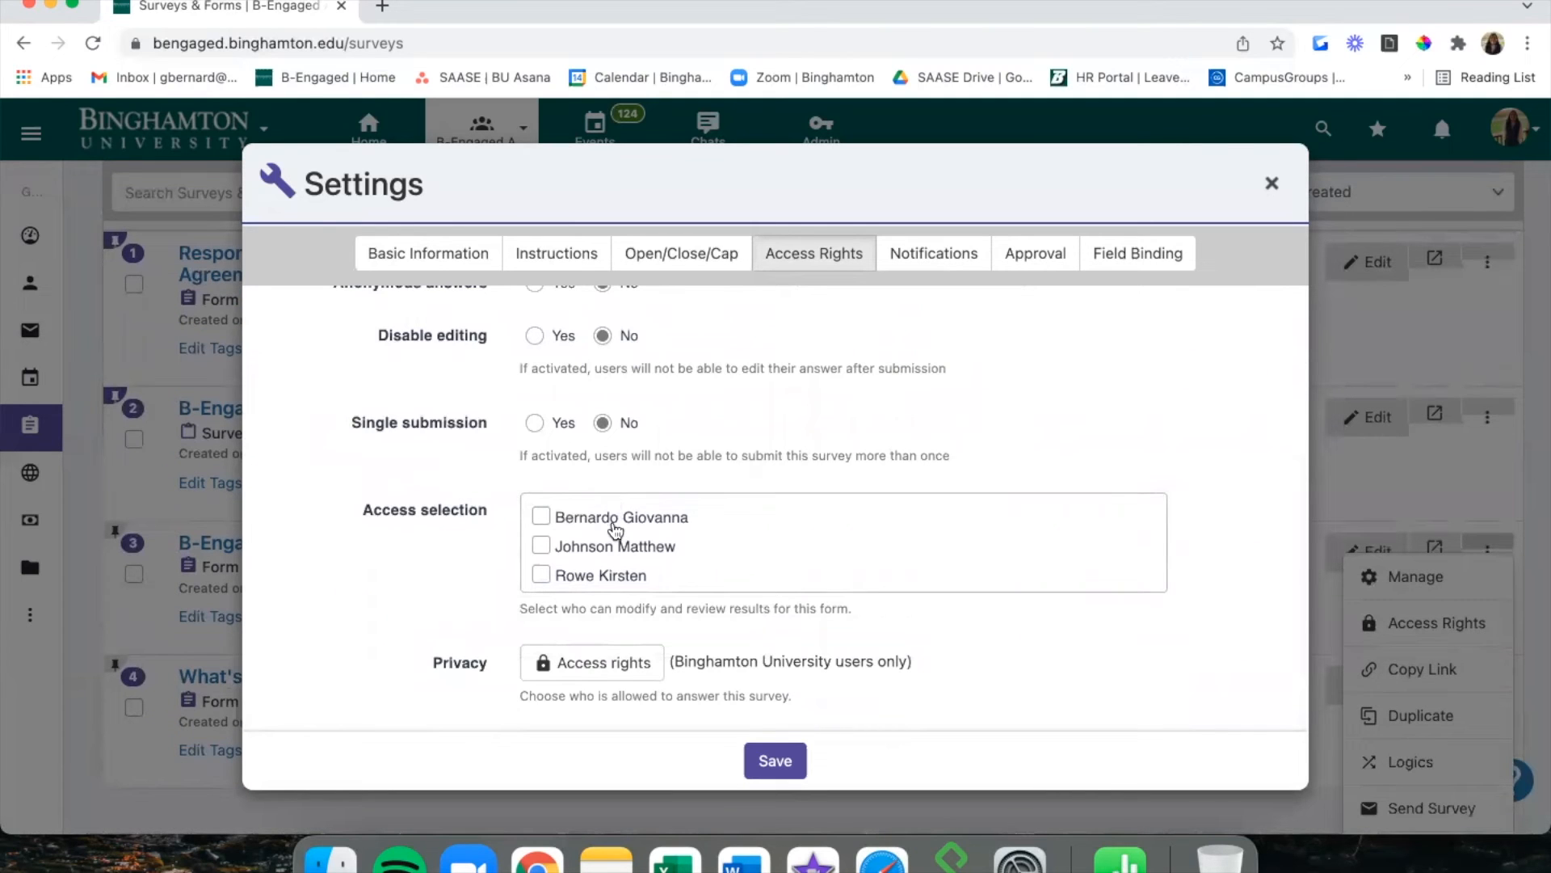
{"action": "scroll", "coordinate": [613, 560], "scroll_direction": "down", "scroll_amount": 1}
{"action": "scroll", "coordinate": [610, 549], "scroll_direction": "up", "scroll_amount": 2}
{"action": "scroll", "coordinate": [549, 546], "scroll_direction": "down", "scroll_amount": 2}
{"action": "scroll", "coordinate": [193, 478], "scroll_direction": "up", "scroll_amount": 2}
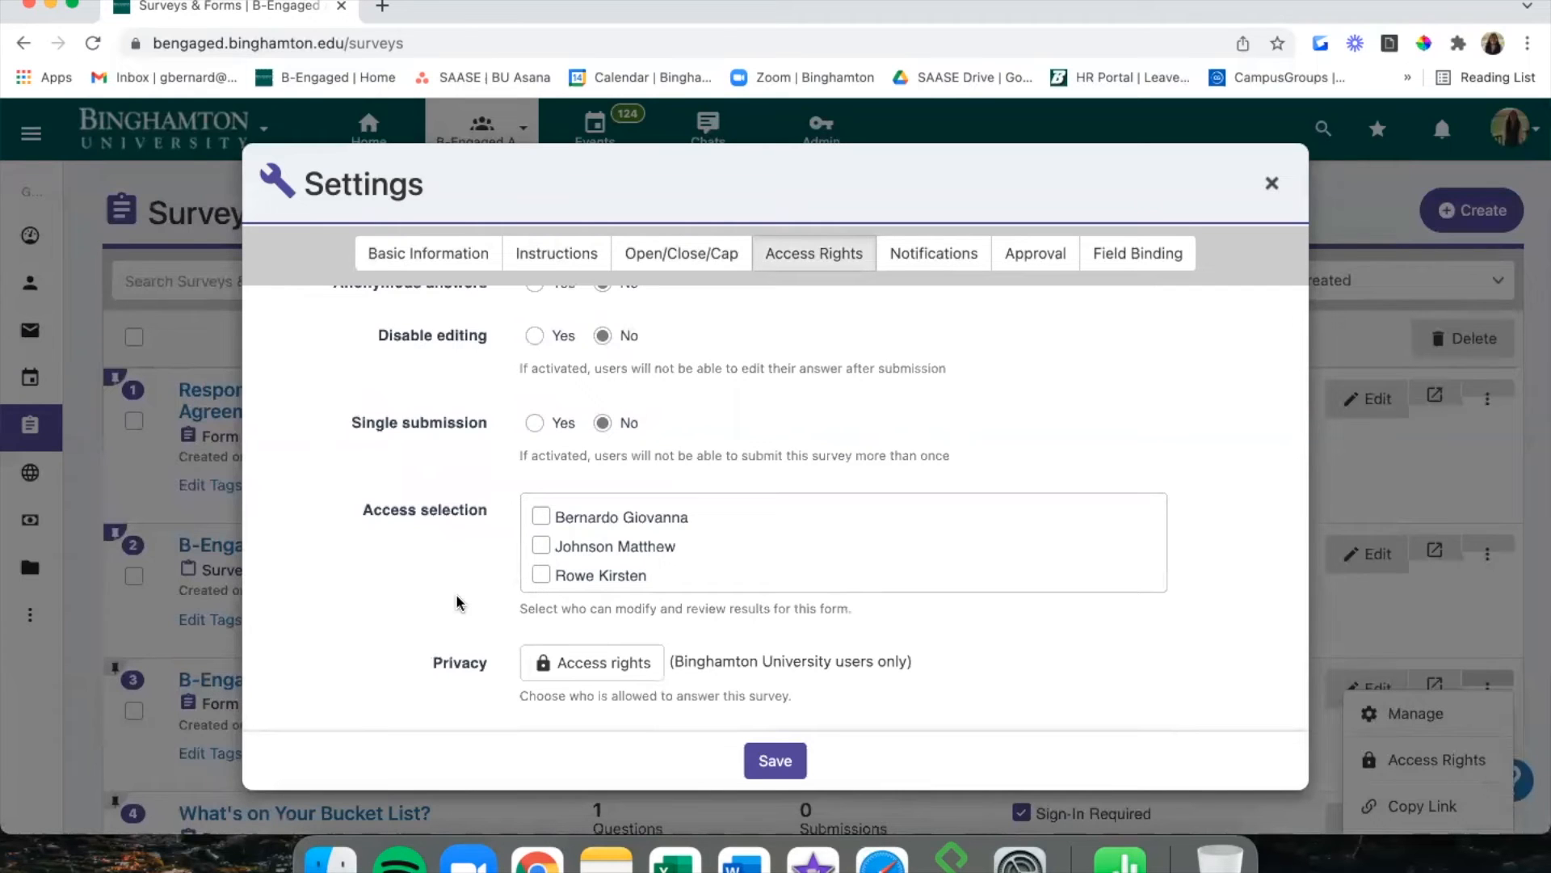
{"action": "left_click", "coordinate": [565, 666]}
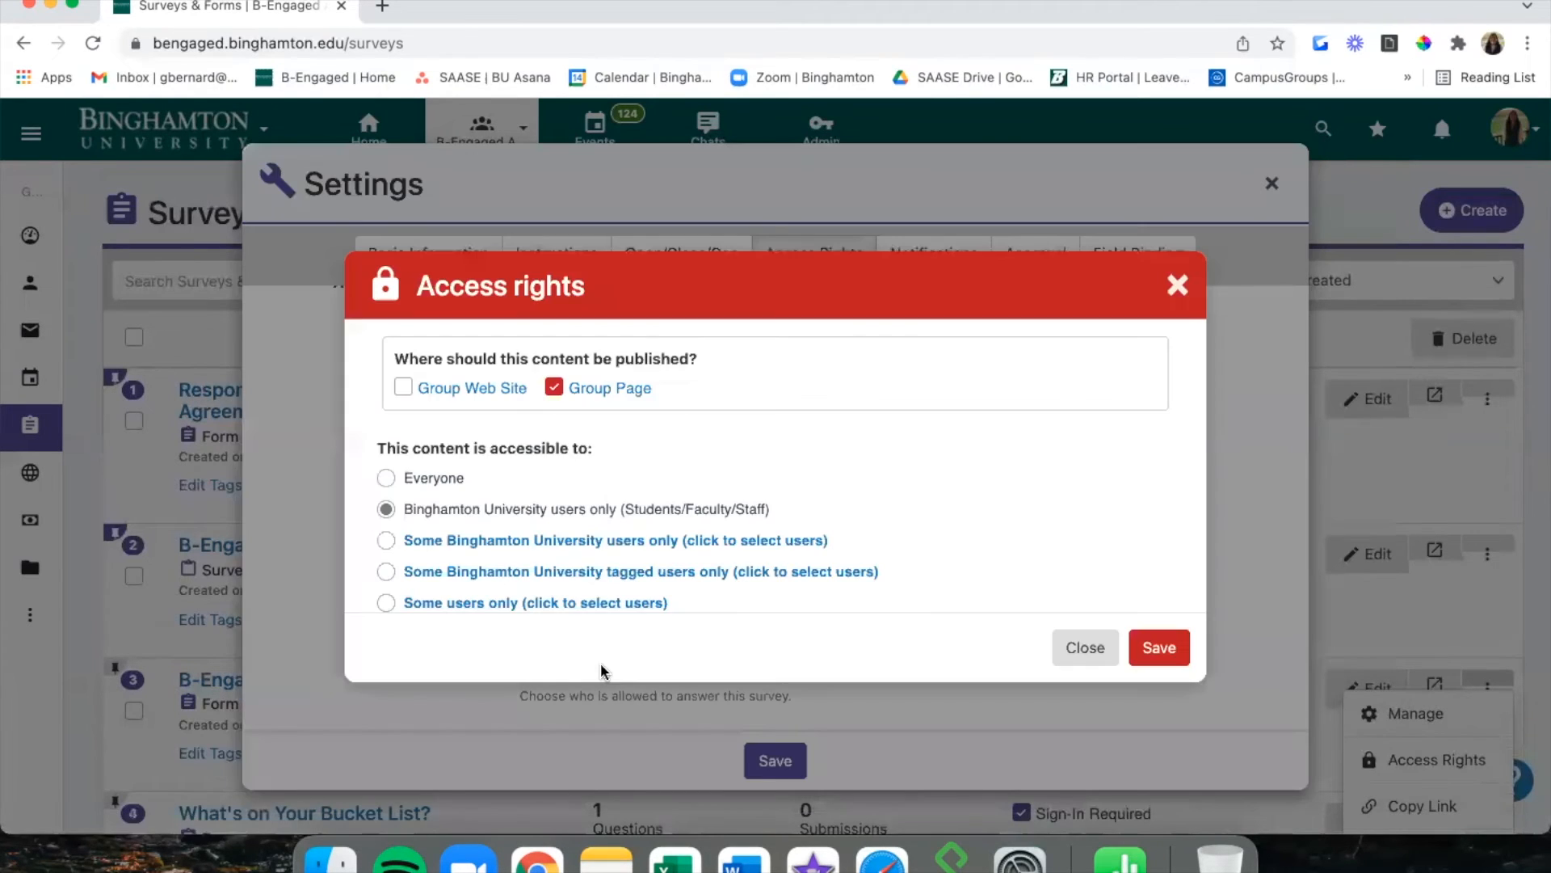
{"action": "scroll", "coordinate": [866, 452], "scroll_direction": "down", "scroll_amount": 5}
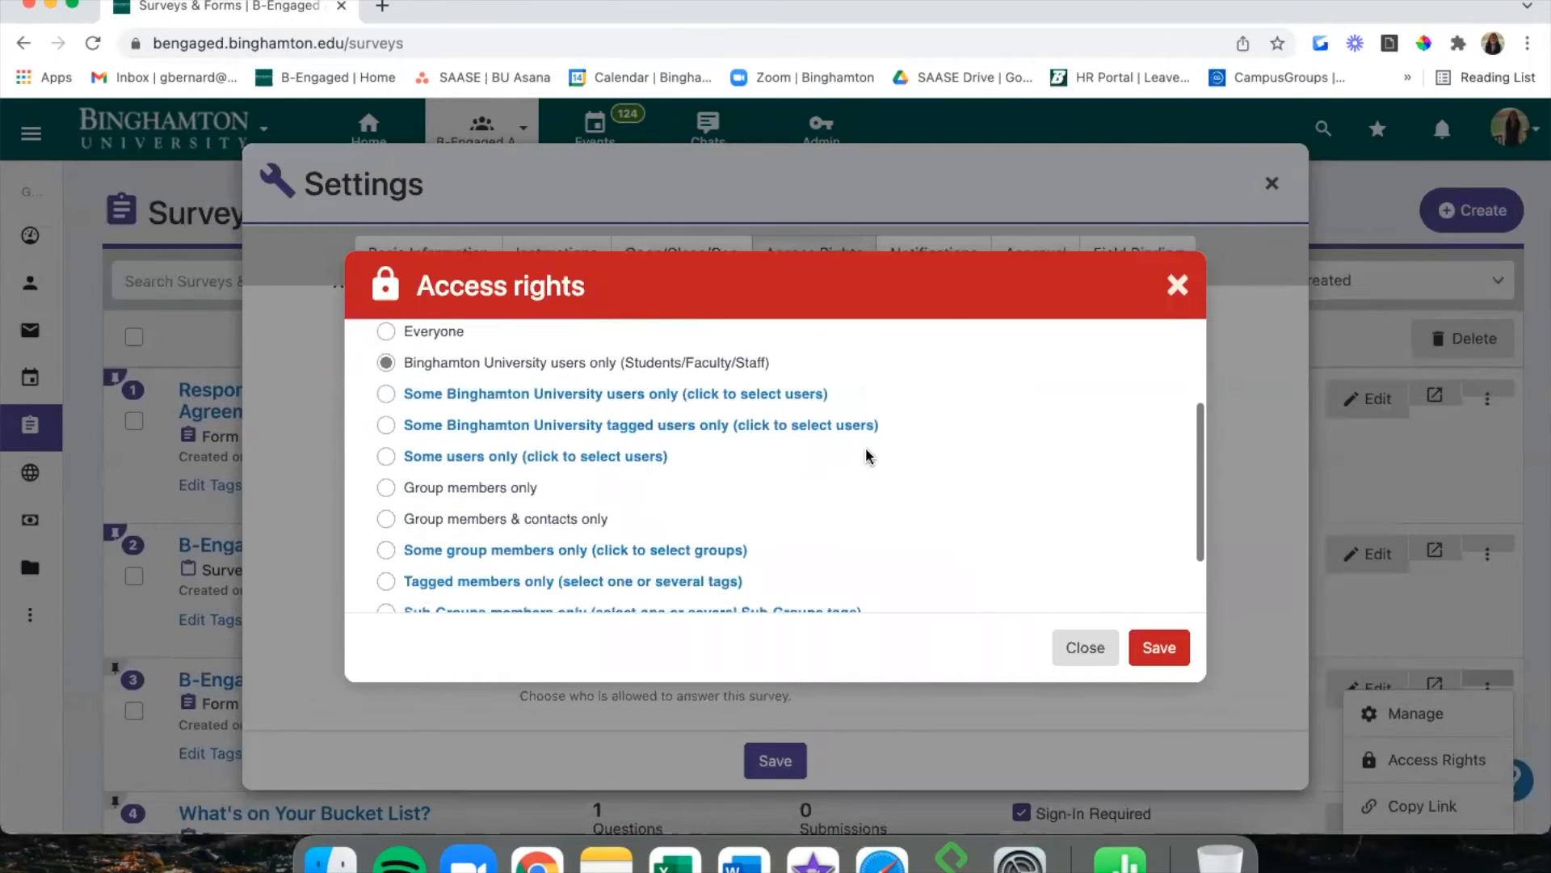
{"action": "scroll", "coordinate": [865, 450], "scroll_direction": "up", "scroll_amount": 2}
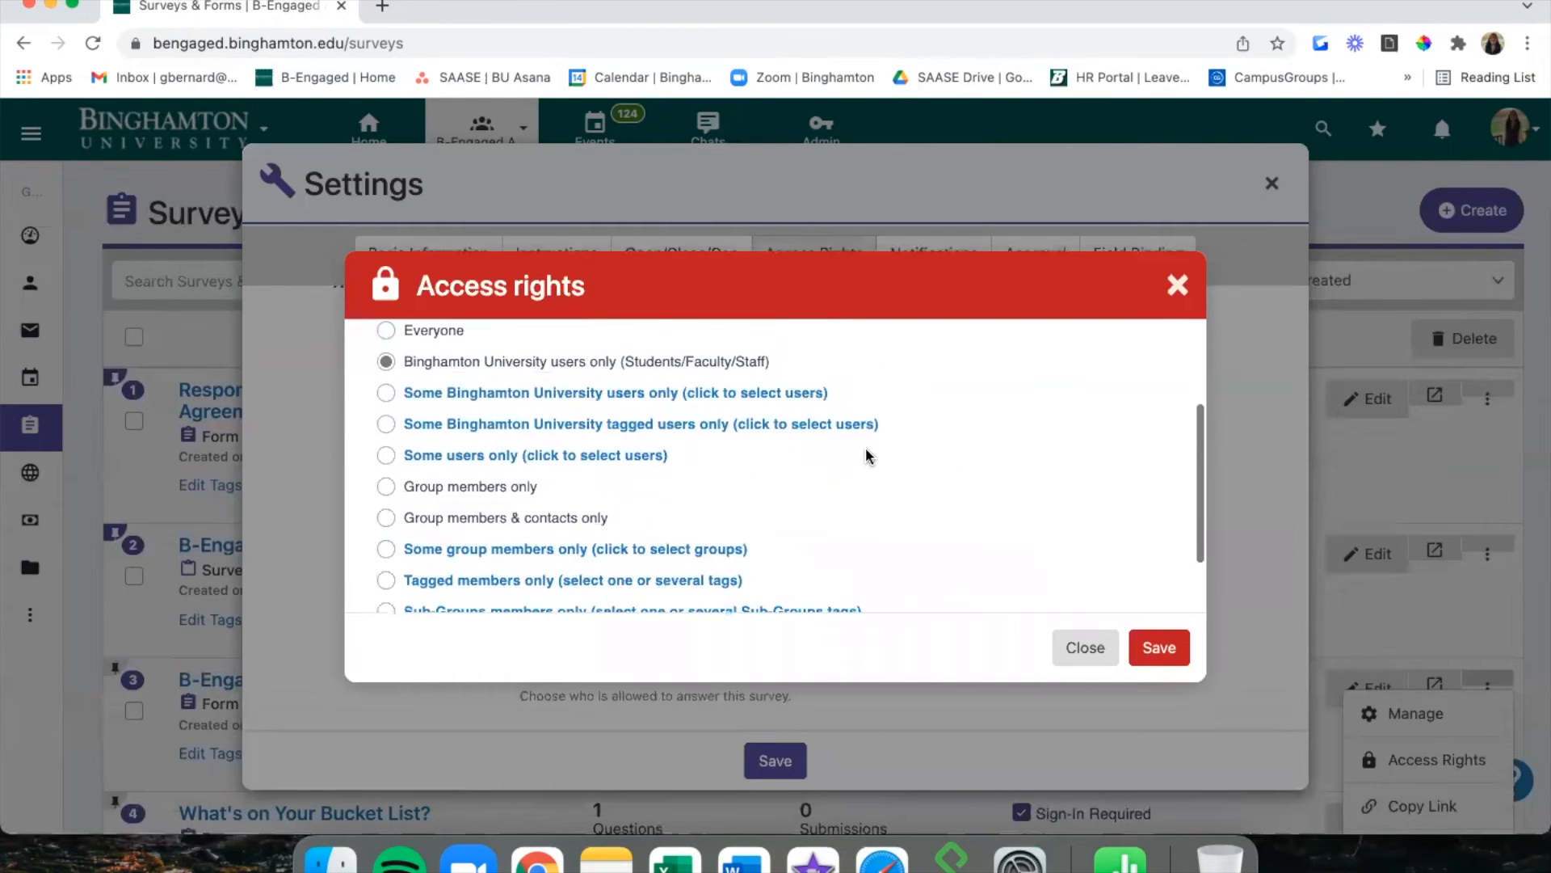
{"action": "scroll", "coordinate": [866, 452], "scroll_direction": "up", "scroll_amount": 3}
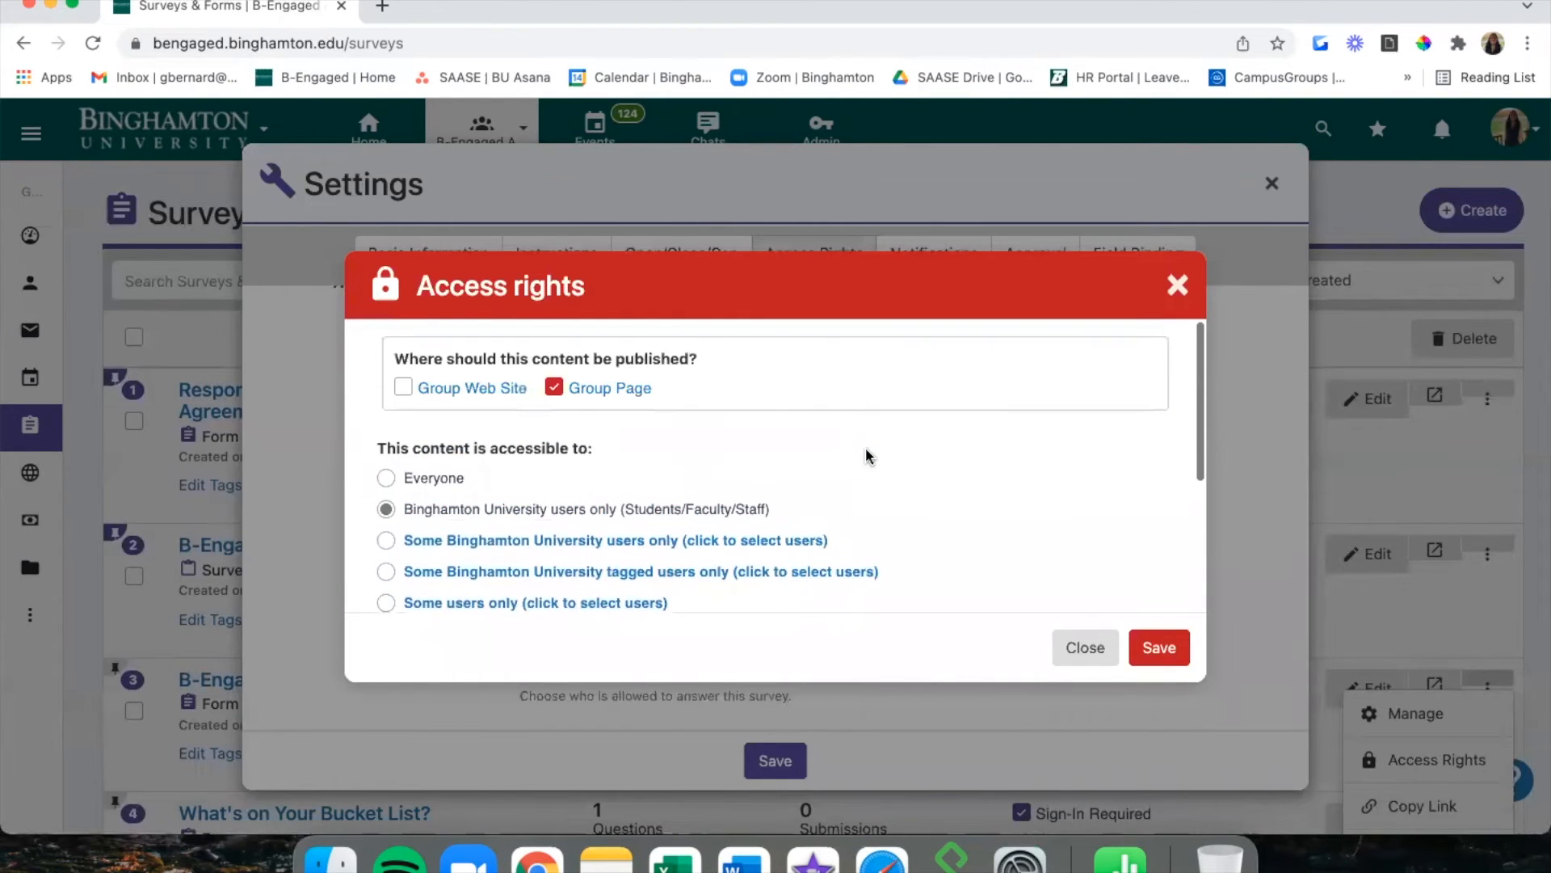
{"action": "scroll", "coordinate": [865, 453], "scroll_direction": "down", "scroll_amount": 5}
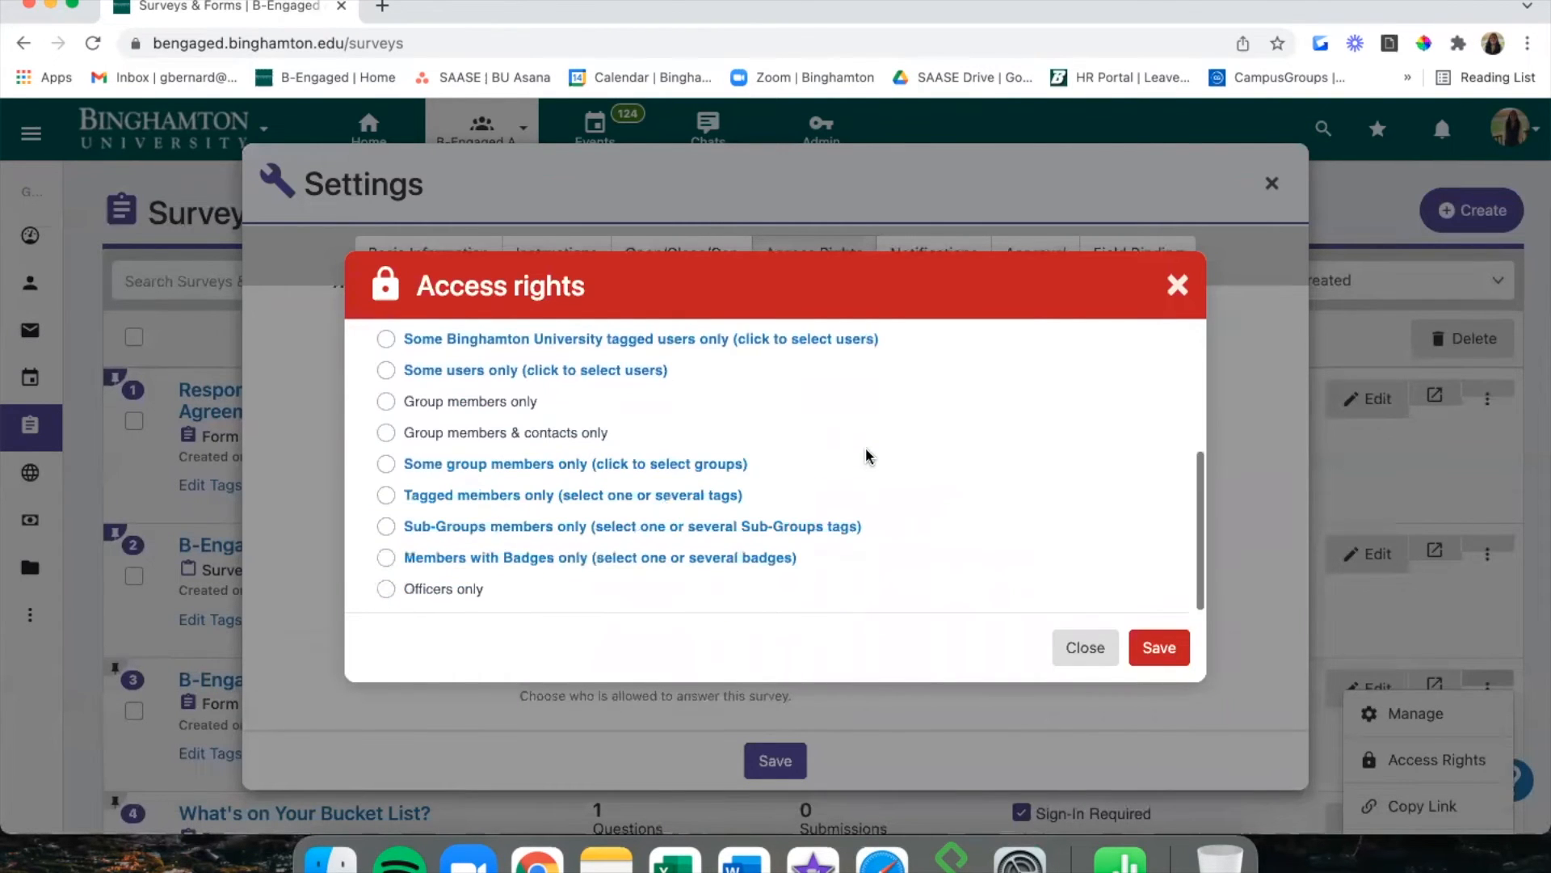
{"action": "left_click", "coordinate": [1176, 285]}
Close the survey settings and inspect the form's audience access rights.
{"action": "left_click", "coordinate": [1272, 185]}
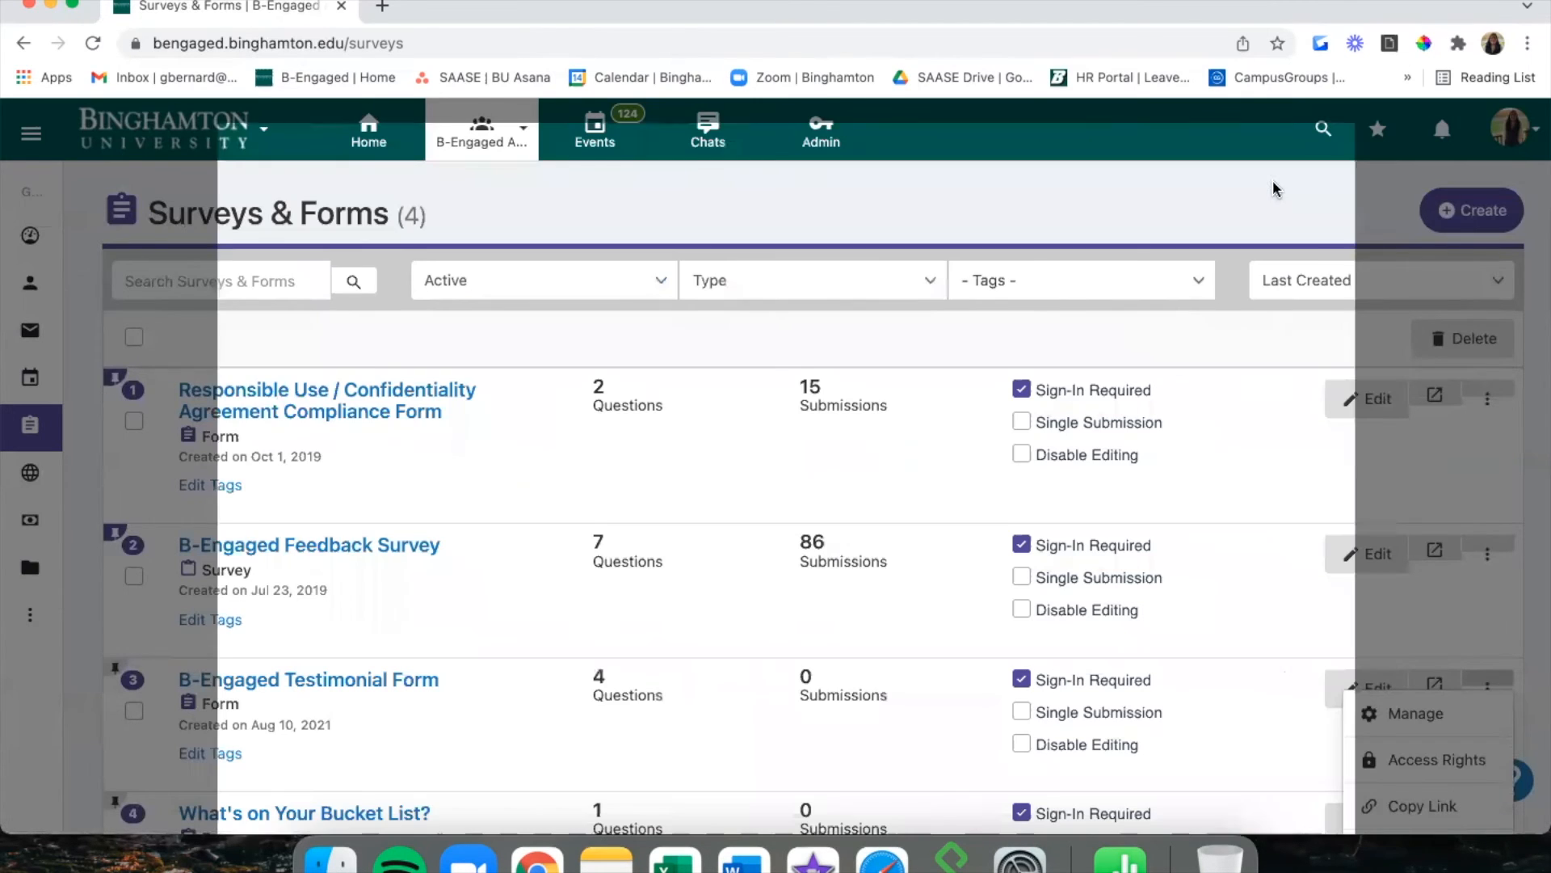
{"action": "scroll", "coordinate": [1272, 723], "scroll_direction": "down", "scroll_amount": 1}
{"action": "left_click", "coordinate": [1373, 723]}
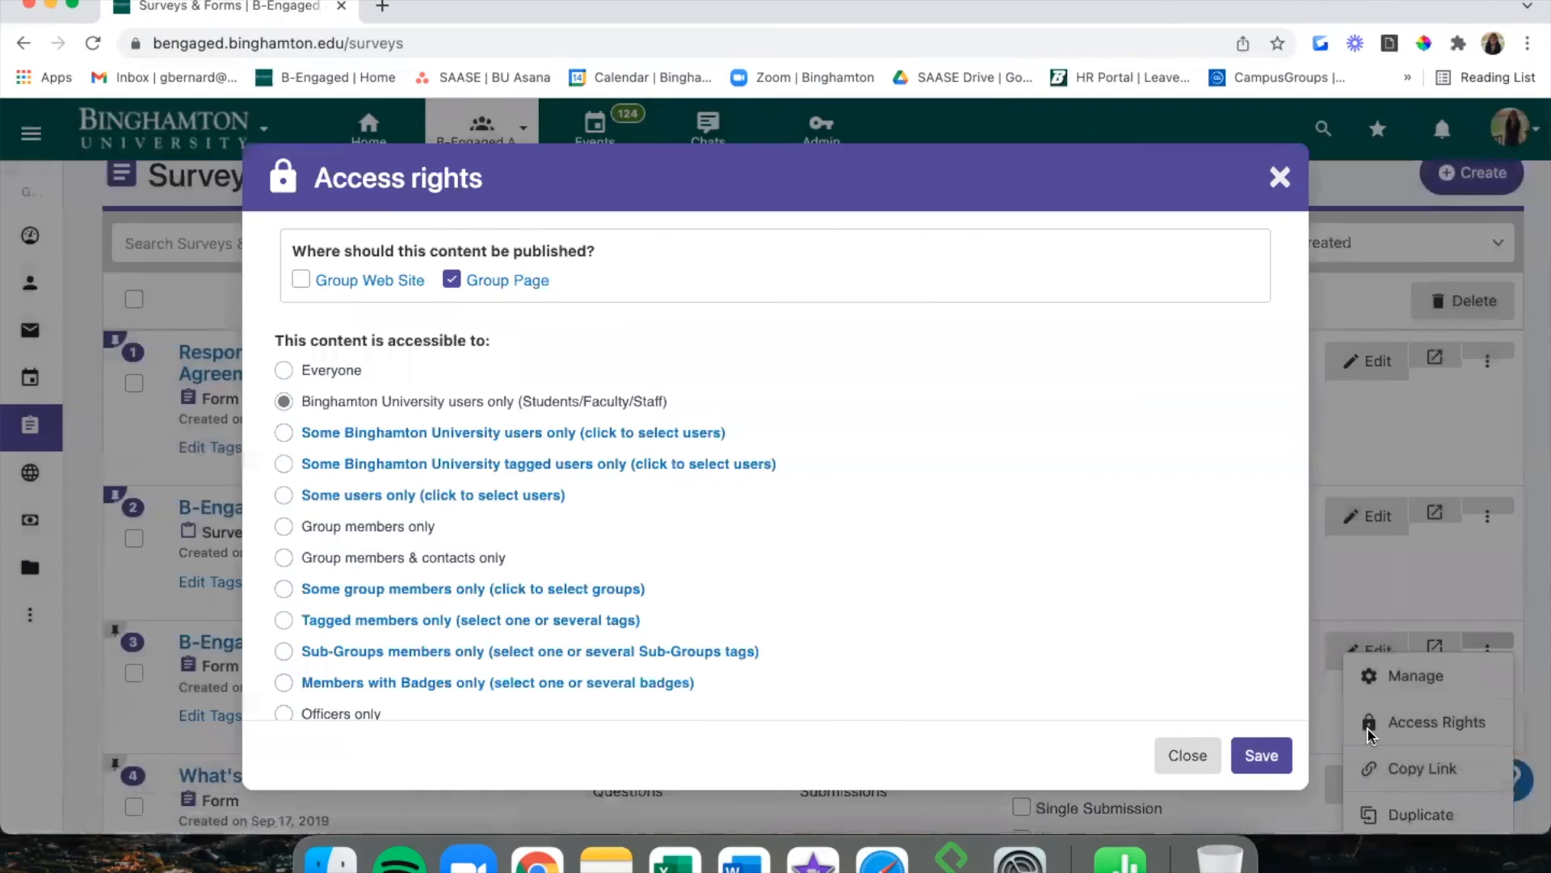
{"action": "scroll", "coordinate": [928, 480], "scroll_direction": "down", "scroll_amount": 1}
{"action": "scroll", "coordinate": [927, 479], "scroll_direction": "up", "scroll_amount": 1}
{"action": "left_click", "coordinate": [1279, 176]}
Reopen the form settings at Access Rights and preview who can answer again.
{"action": "scroll", "coordinate": [1232, 552], "scroll_direction": "down", "scroll_amount": 3}
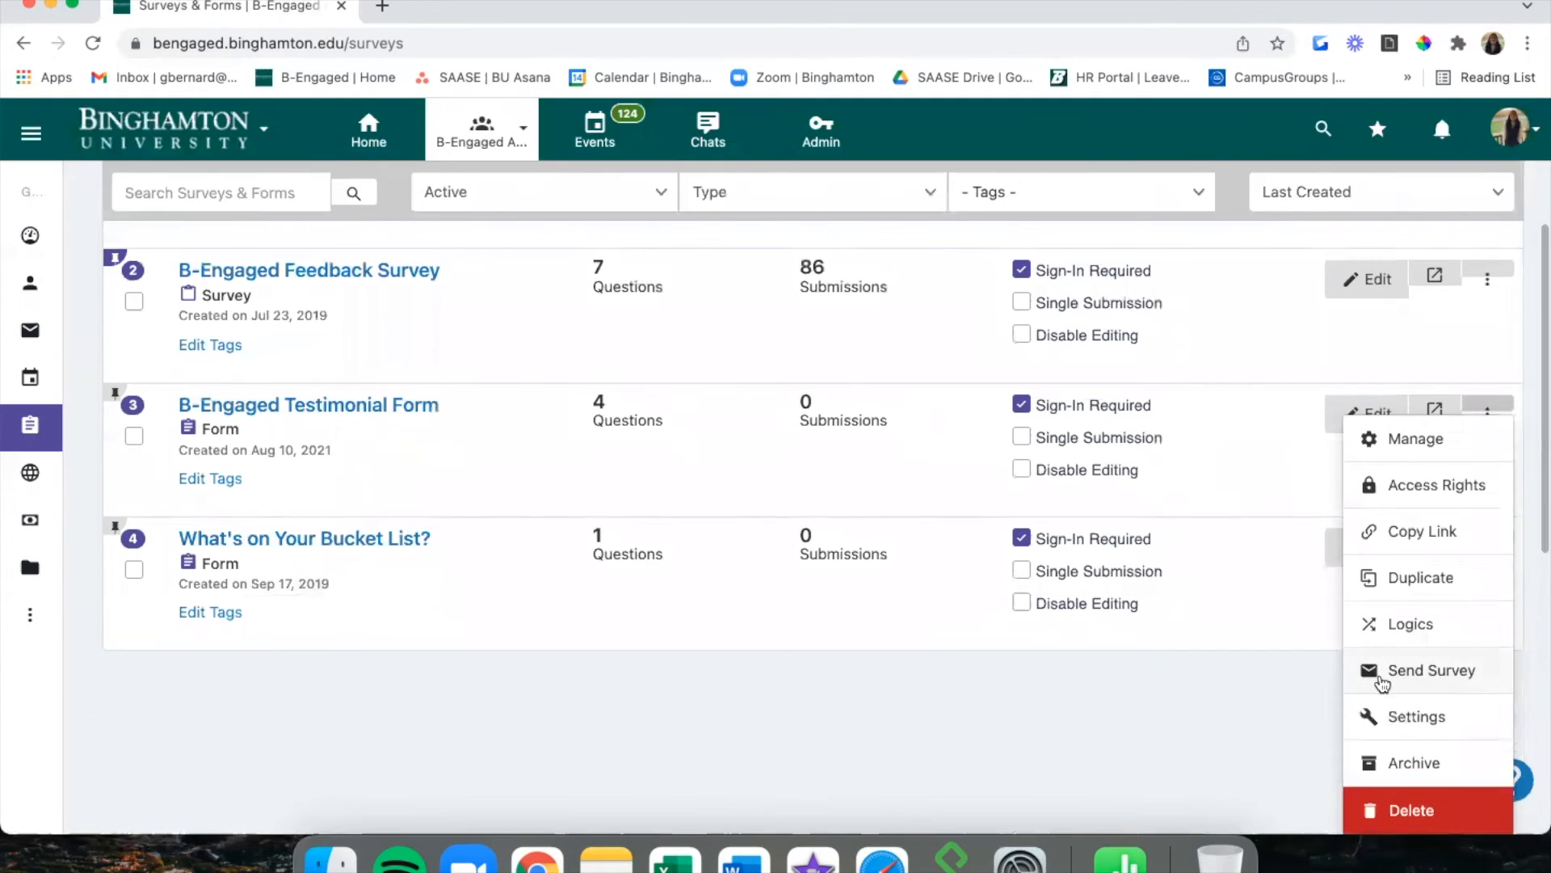
{"action": "left_click", "coordinate": [1416, 716]}
{"action": "left_click", "coordinate": [832, 257]}
{"action": "scroll", "coordinate": [449, 547], "scroll_direction": "down", "scroll_amount": 2}
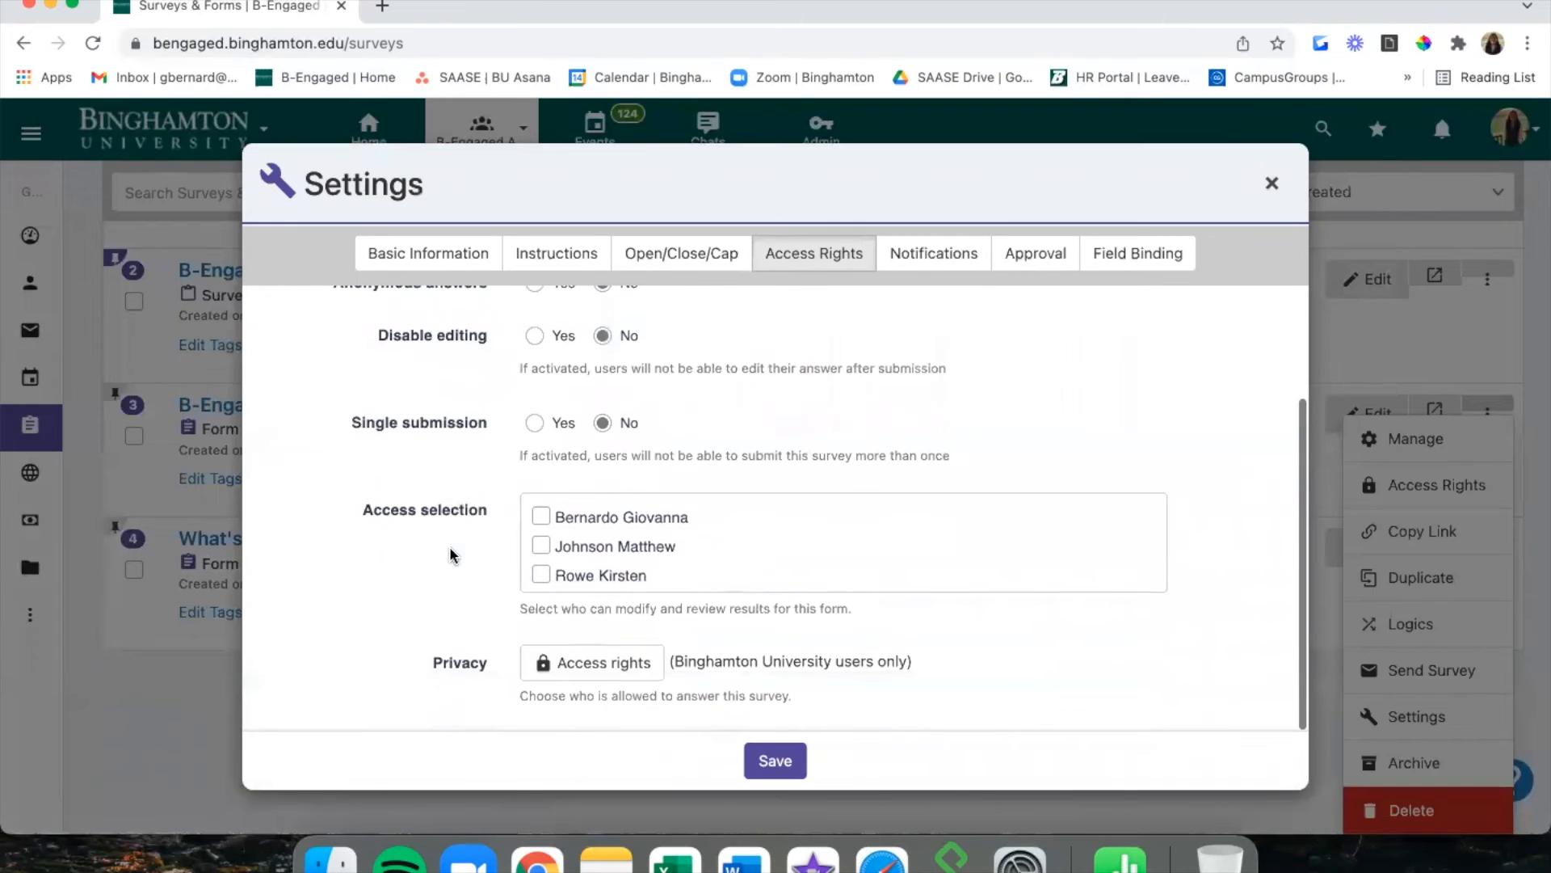
{"action": "left_click", "coordinate": [575, 654]}
{"action": "scroll", "coordinate": [689, 464], "scroll_direction": "down", "scroll_amount": 3}
{"action": "scroll", "coordinate": [691, 404], "scroll_direction": "up", "scroll_amount": 4}
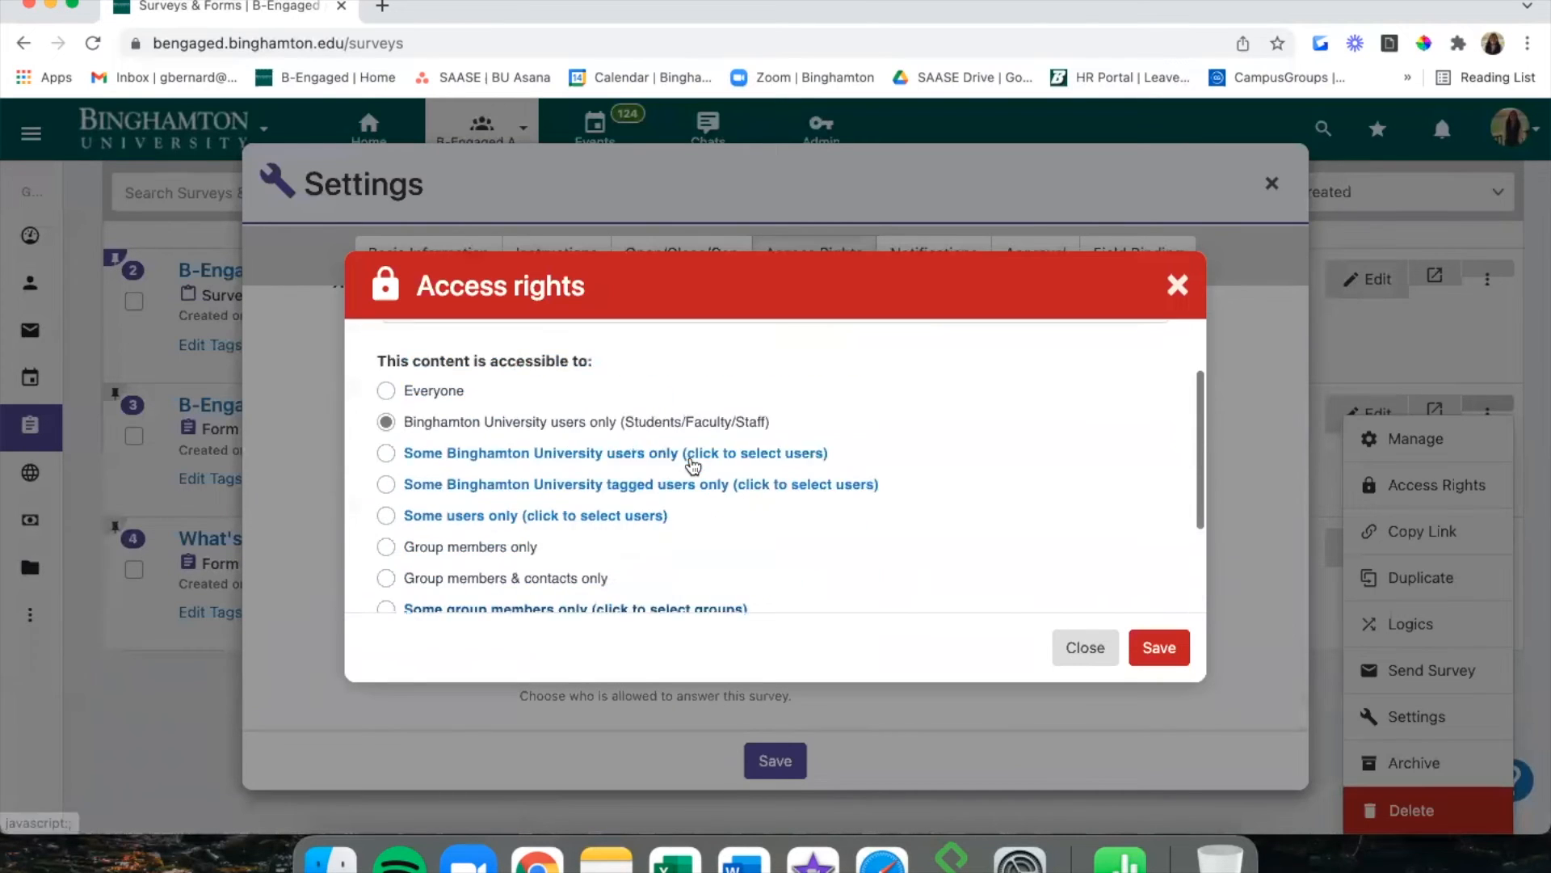
{"action": "left_click", "coordinate": [1176, 283]}
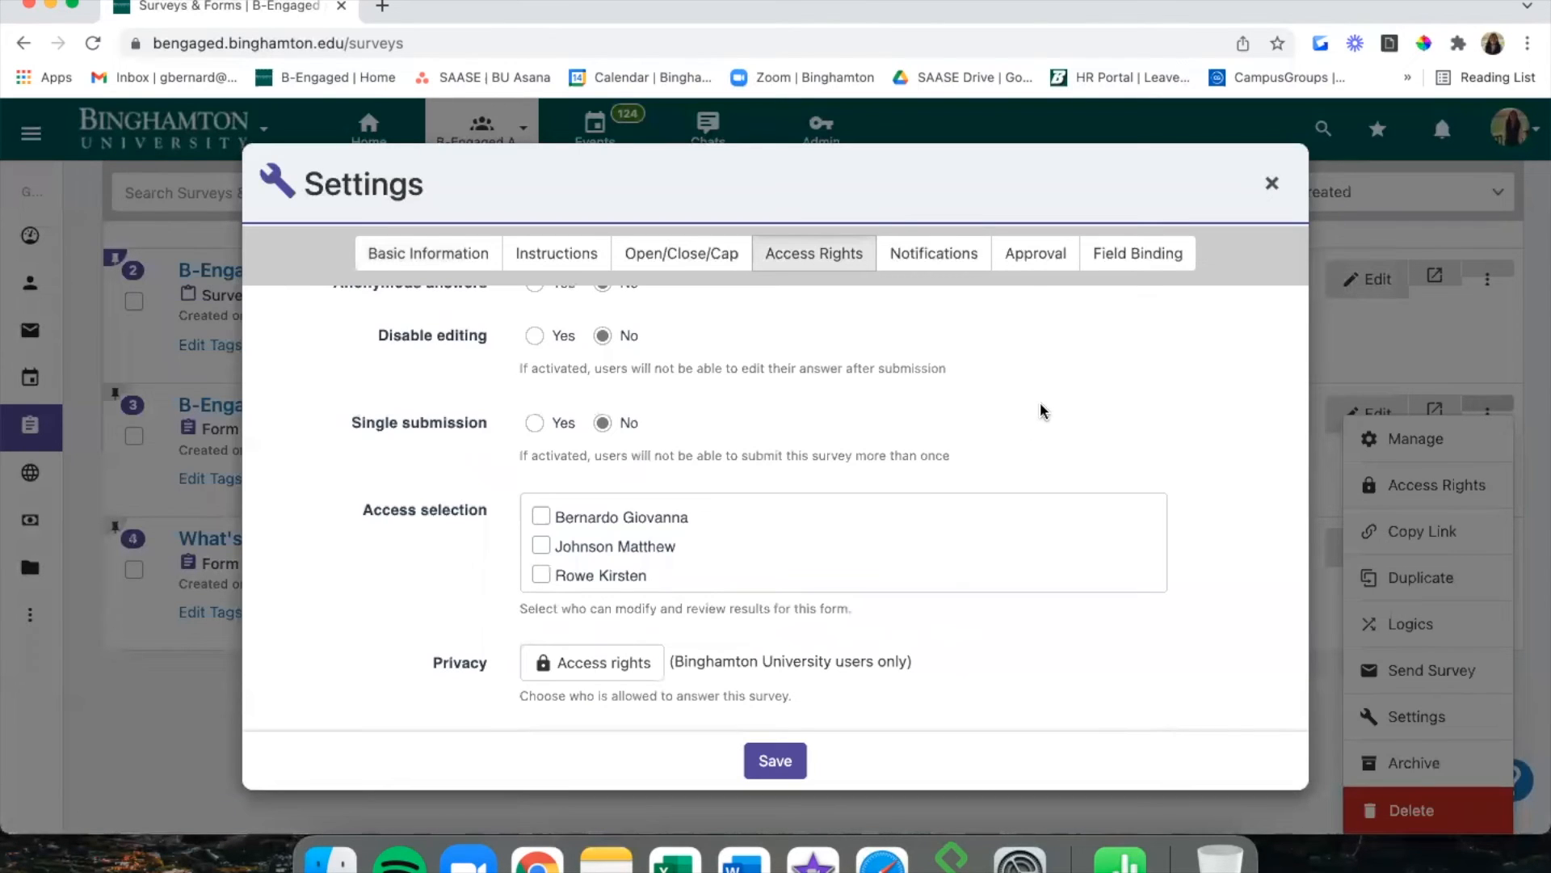
{"action": "scroll", "coordinate": [735, 544], "scroll_direction": "up", "scroll_amount": 4}
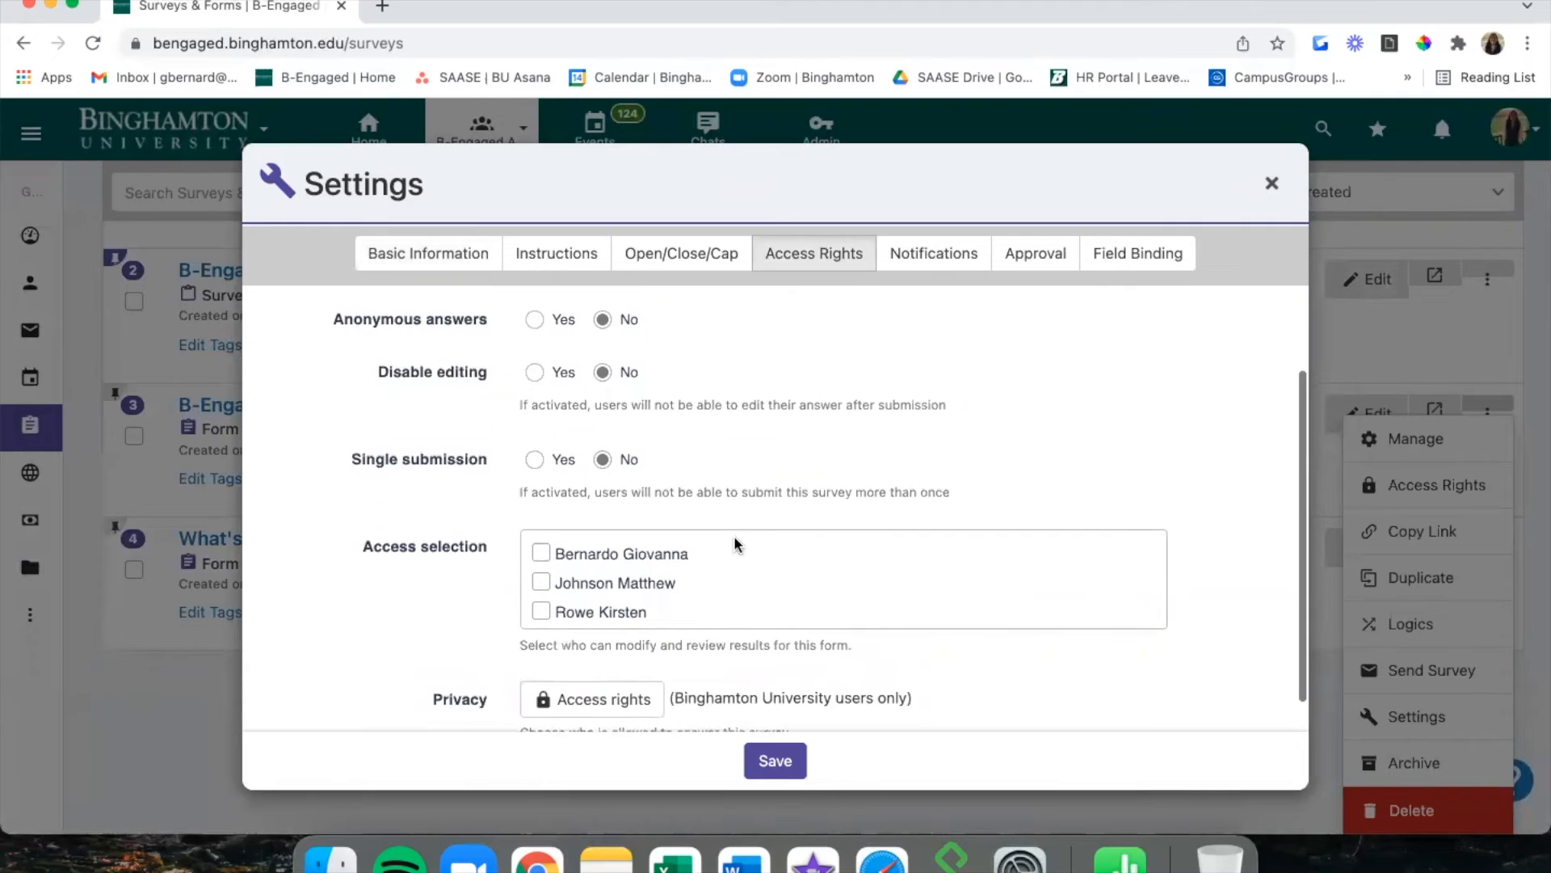
View the Notifications settings and inspect the officer submission-alert field without adding anyone.
{"action": "left_click", "coordinate": [934, 252]}
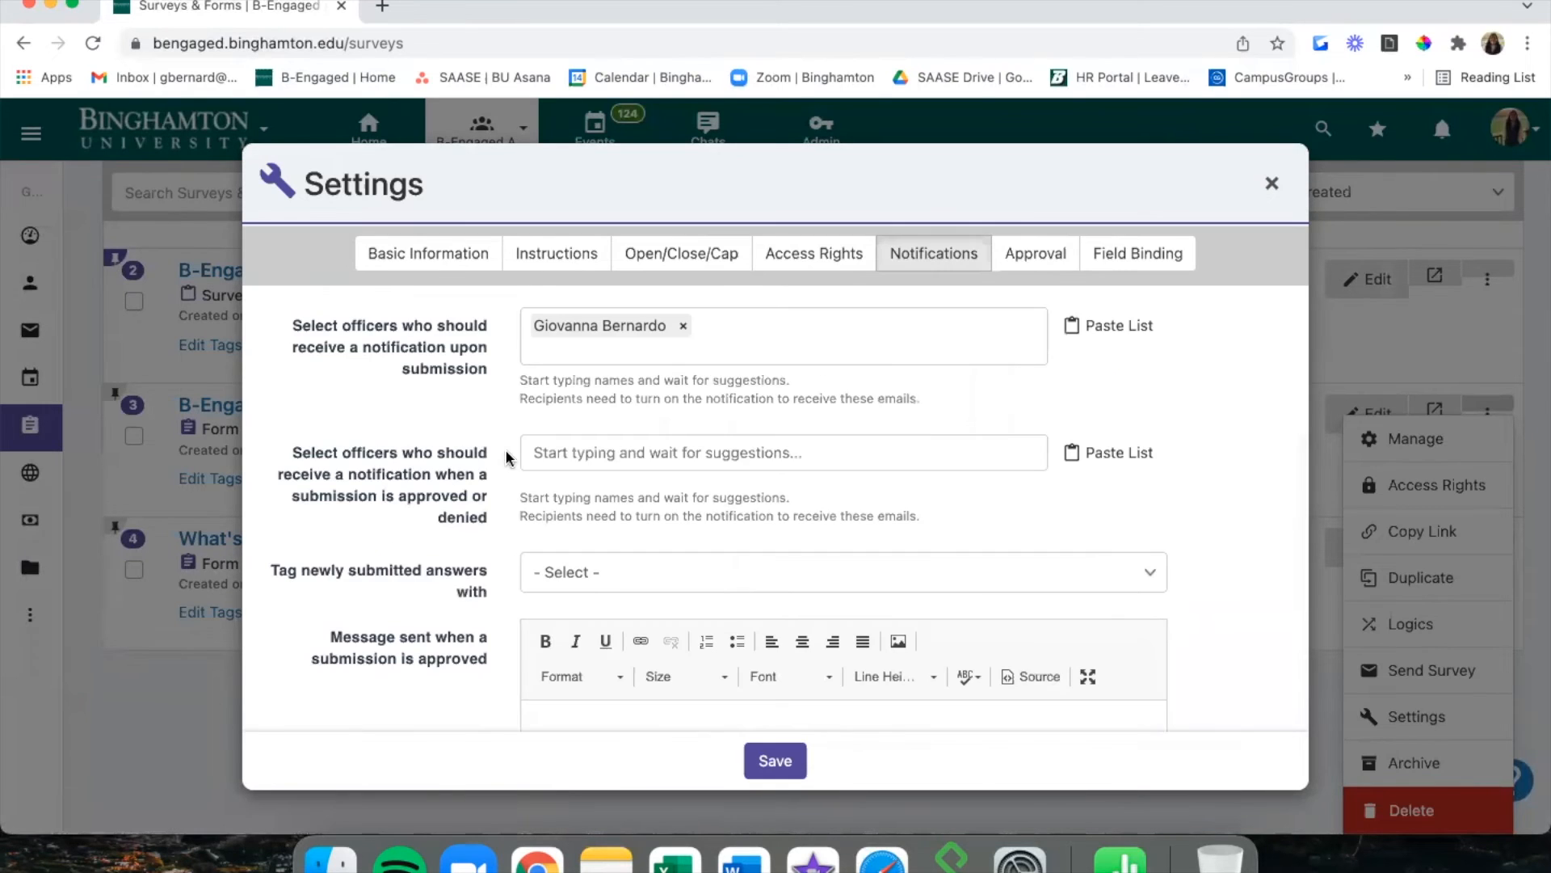
{"action": "scroll", "coordinate": [437, 418], "scroll_direction": "down", "scroll_amount": 1}
{"action": "scroll", "coordinate": [440, 417], "scroll_direction": "up", "scroll_amount": 1}
{"action": "left_click", "coordinate": [733, 347]}
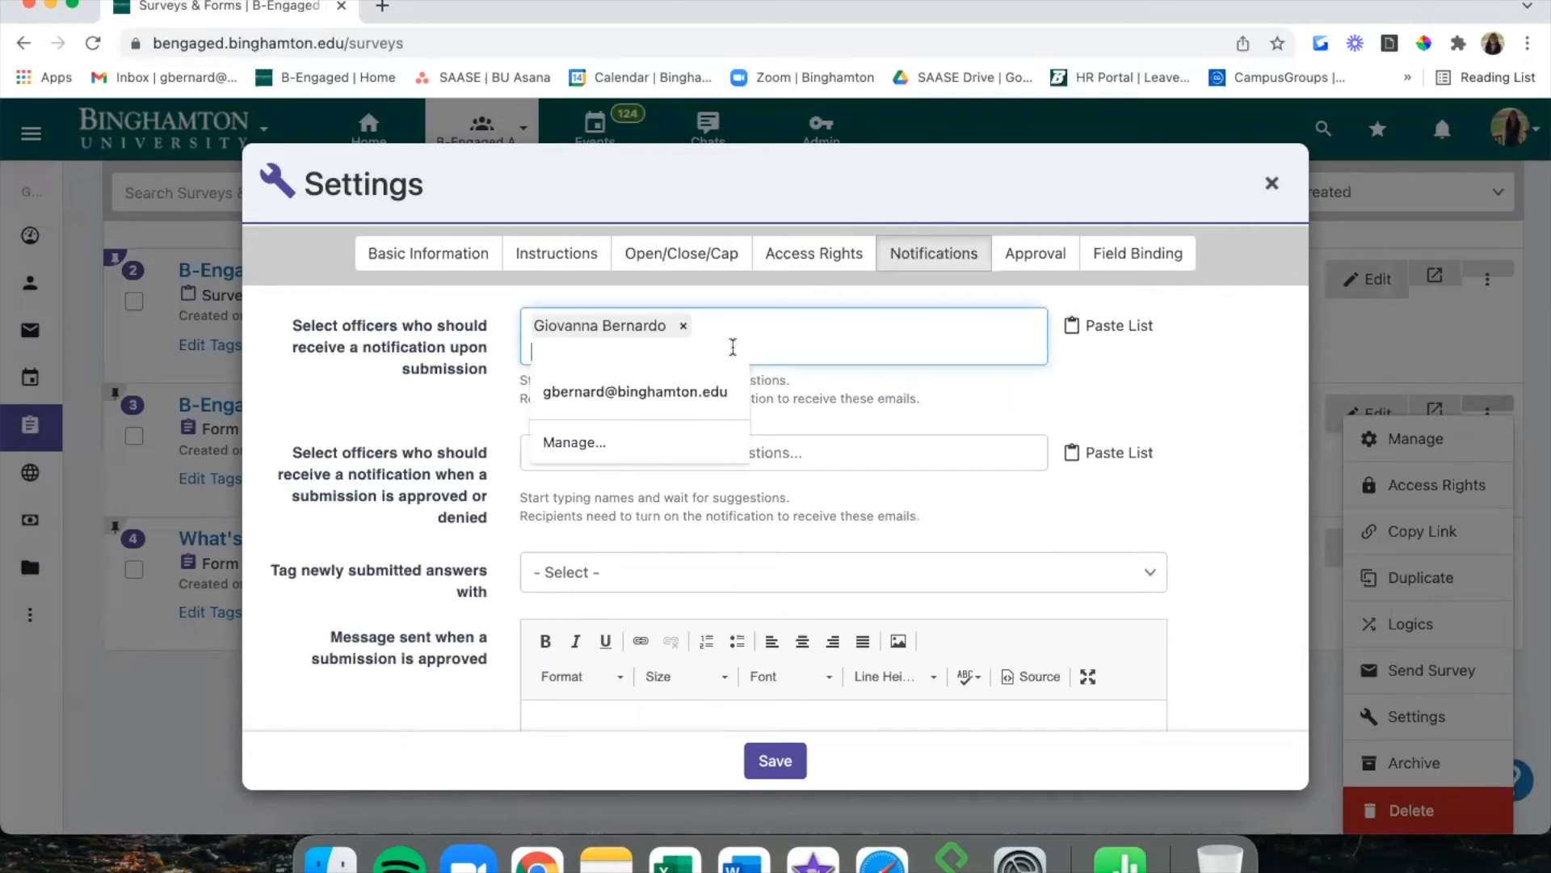
{"action": "left_click", "coordinate": [502, 312]}
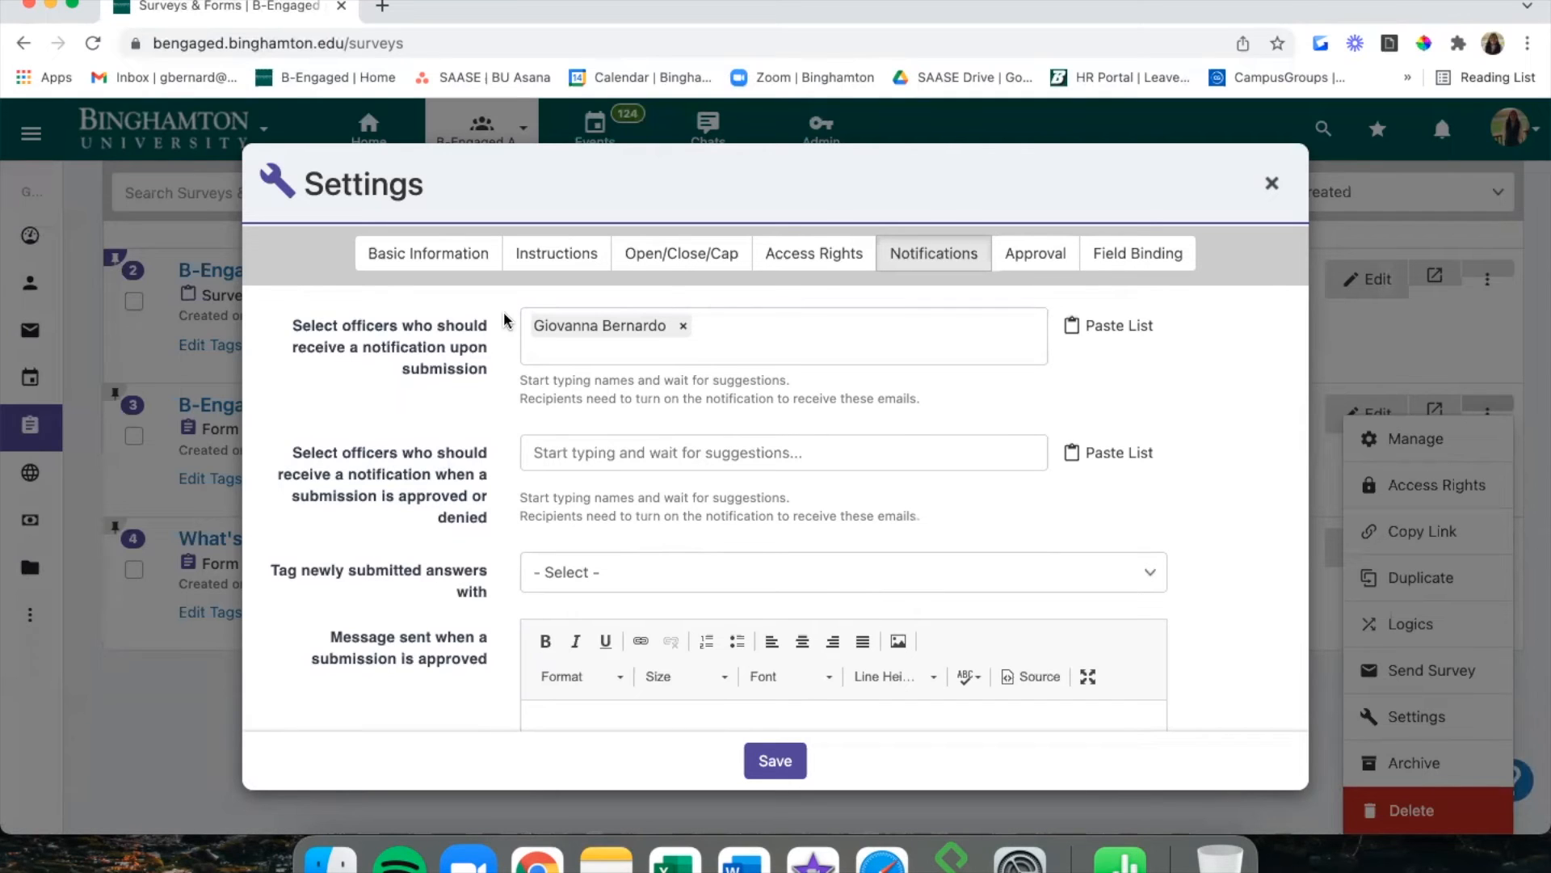
{"action": "scroll", "coordinate": [469, 447], "scroll_direction": "down", "scroll_amount": 3}
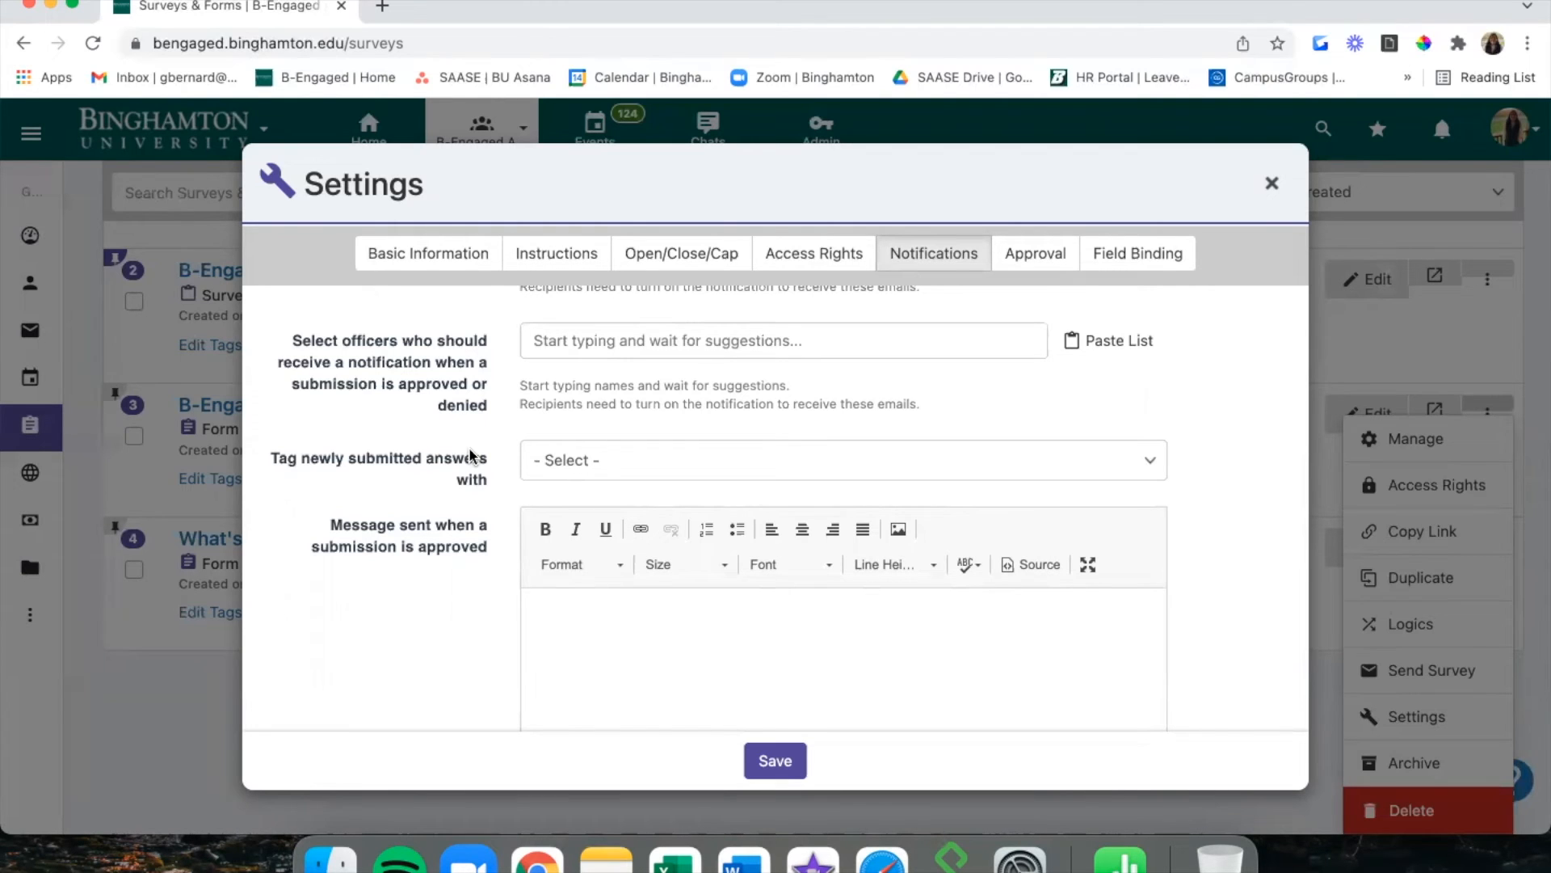
{"action": "scroll", "coordinate": [469, 450], "scroll_direction": "down", "scroll_amount": 3}
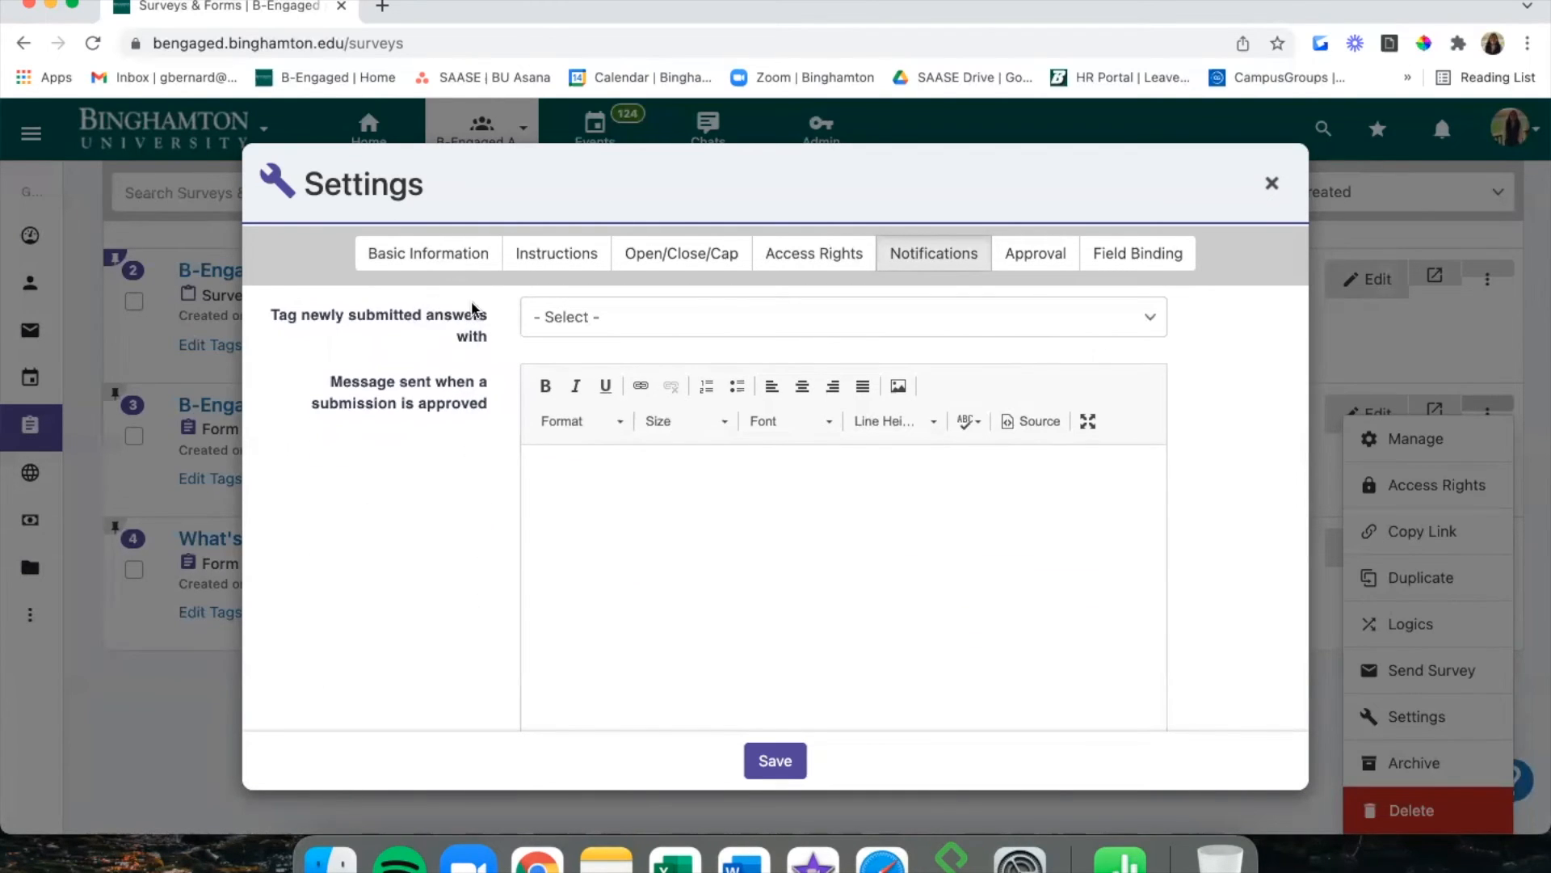
Check the tags available for new answers and review the approved, denied and on-hold messages.
{"action": "left_click", "coordinate": [608, 317]}
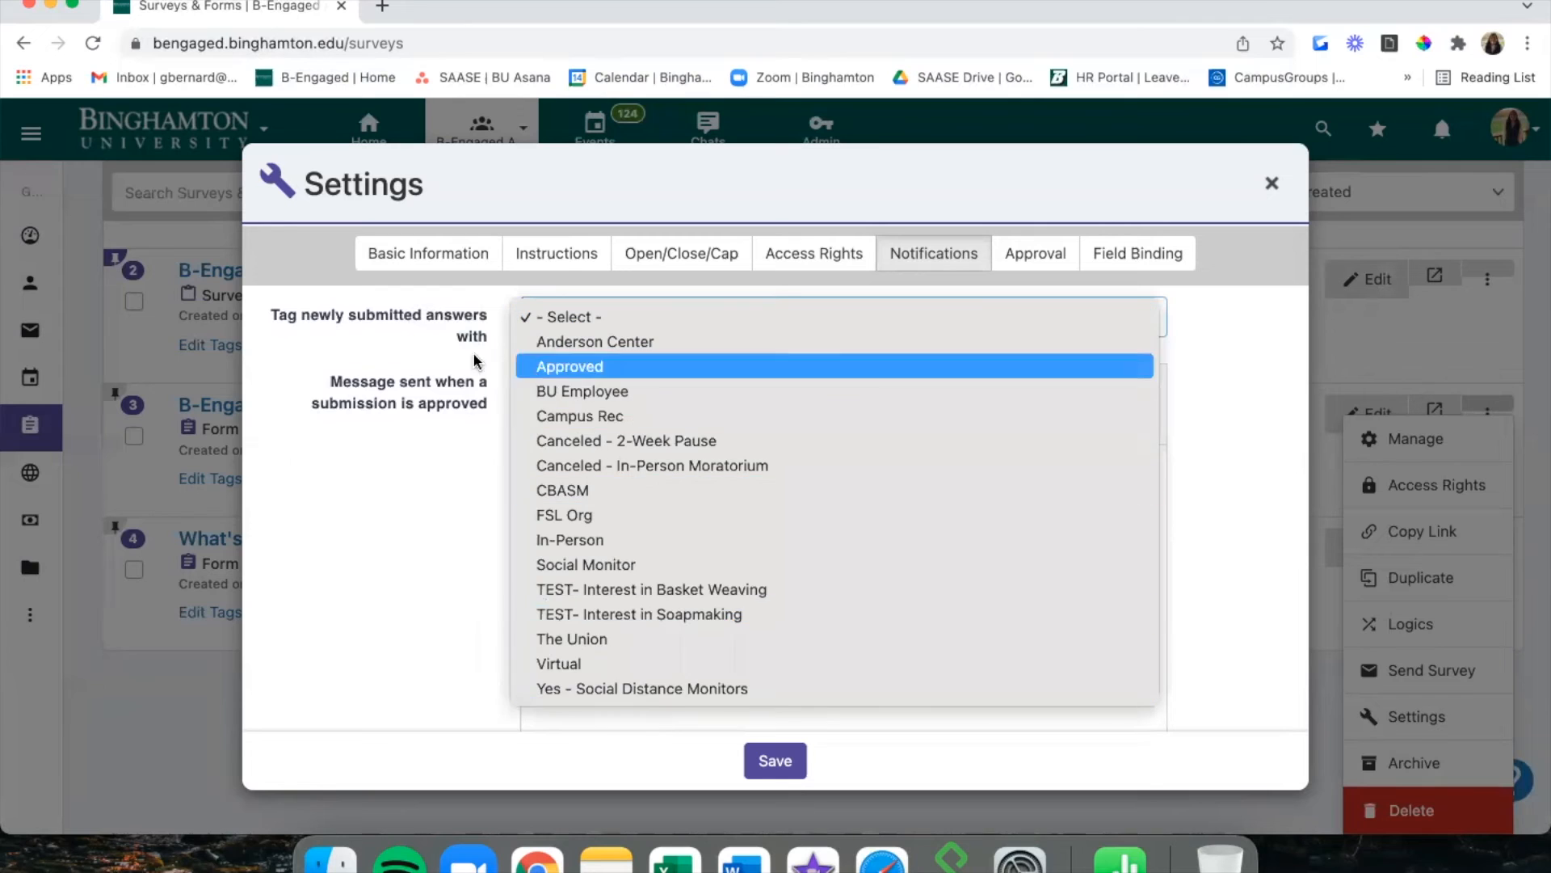
{"action": "left_click", "coordinate": [433, 343]}
{"action": "scroll", "coordinate": [433, 344], "scroll_direction": "down", "scroll_amount": 2}
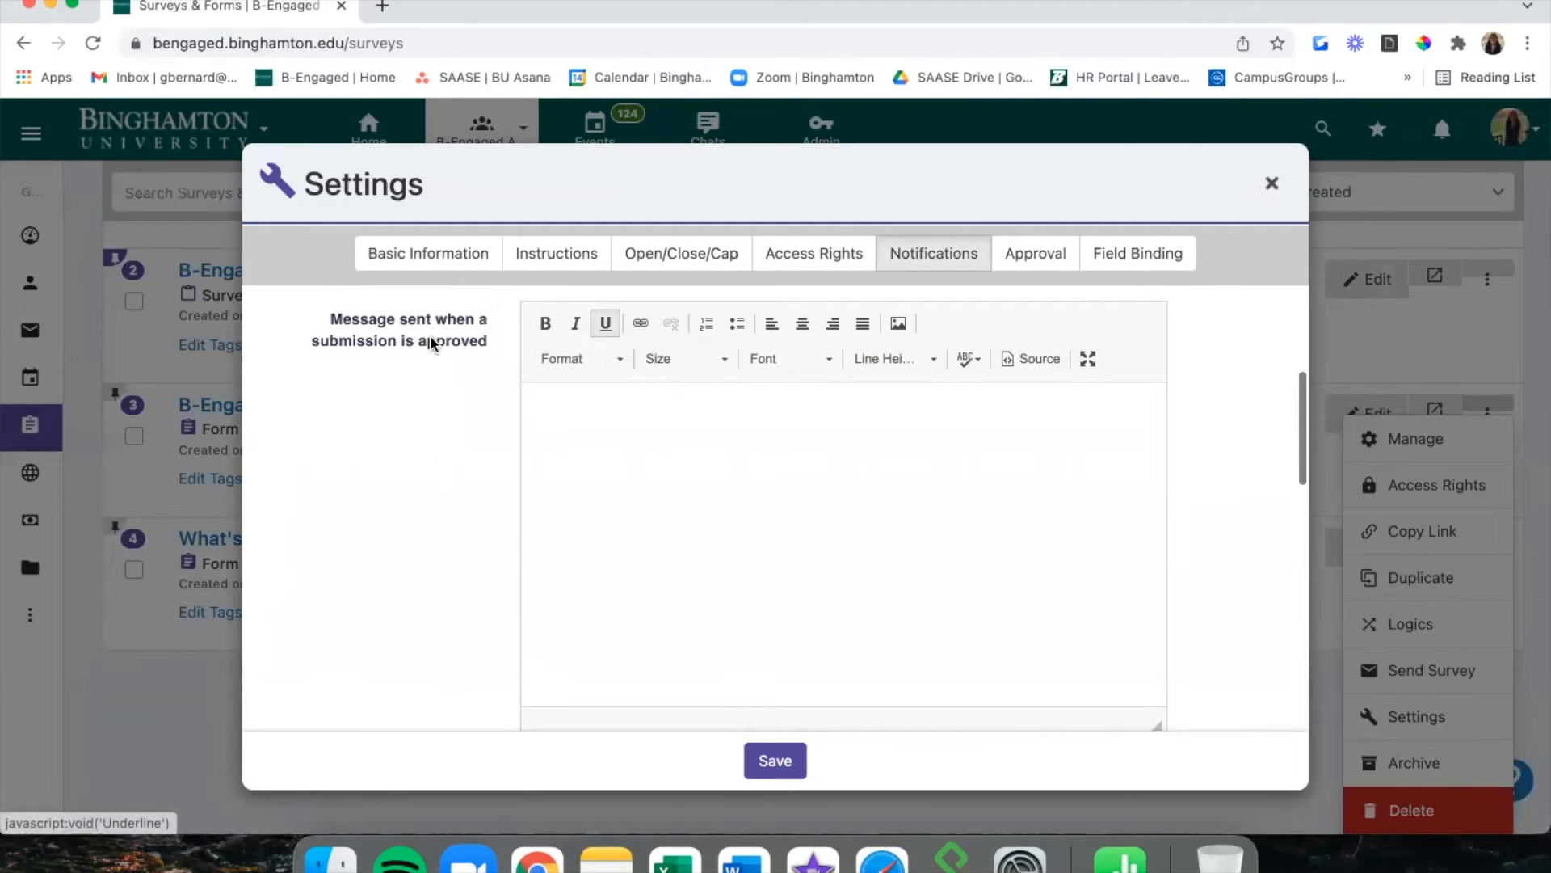
{"action": "scroll", "coordinate": [385, 398], "scroll_direction": "down", "scroll_amount": 5}
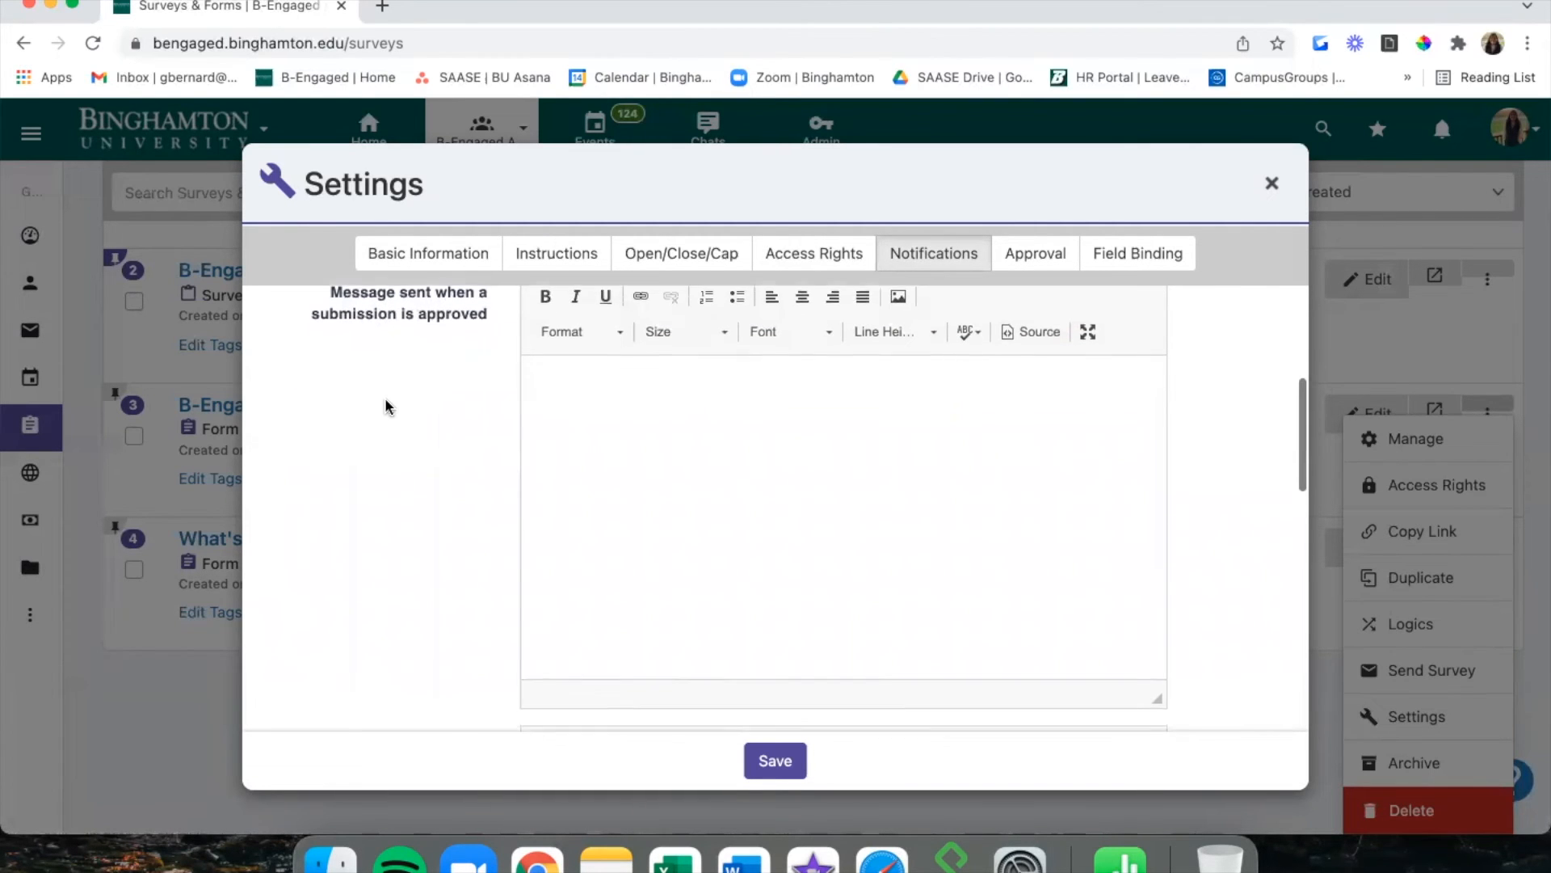
{"action": "scroll", "coordinate": [385, 404], "scroll_direction": "down", "scroll_amount": 10}
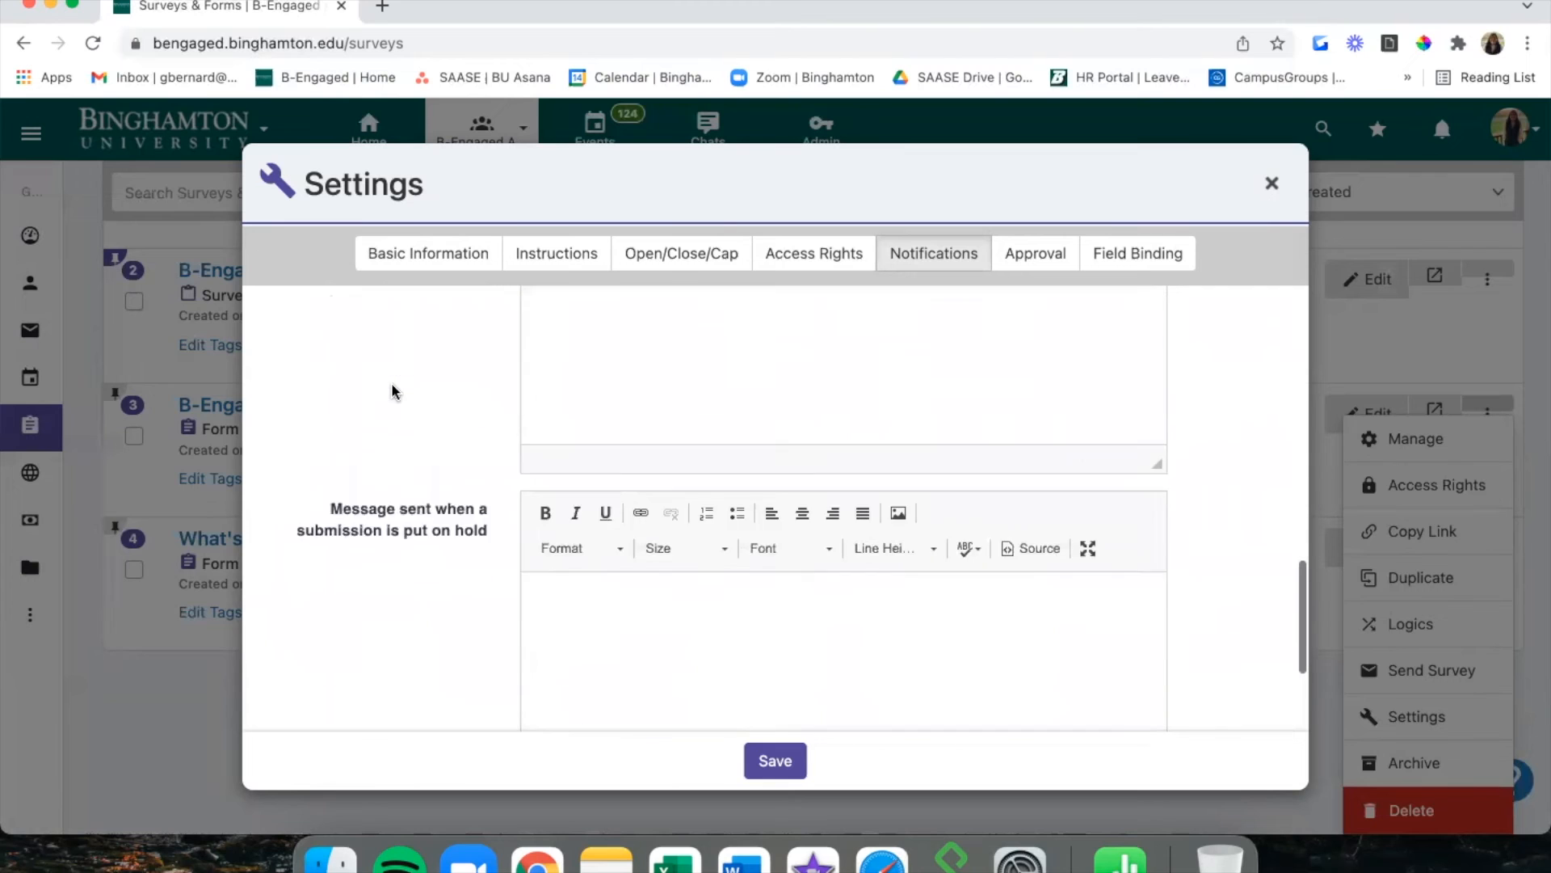
{"action": "left_click", "coordinate": [1039, 272]}
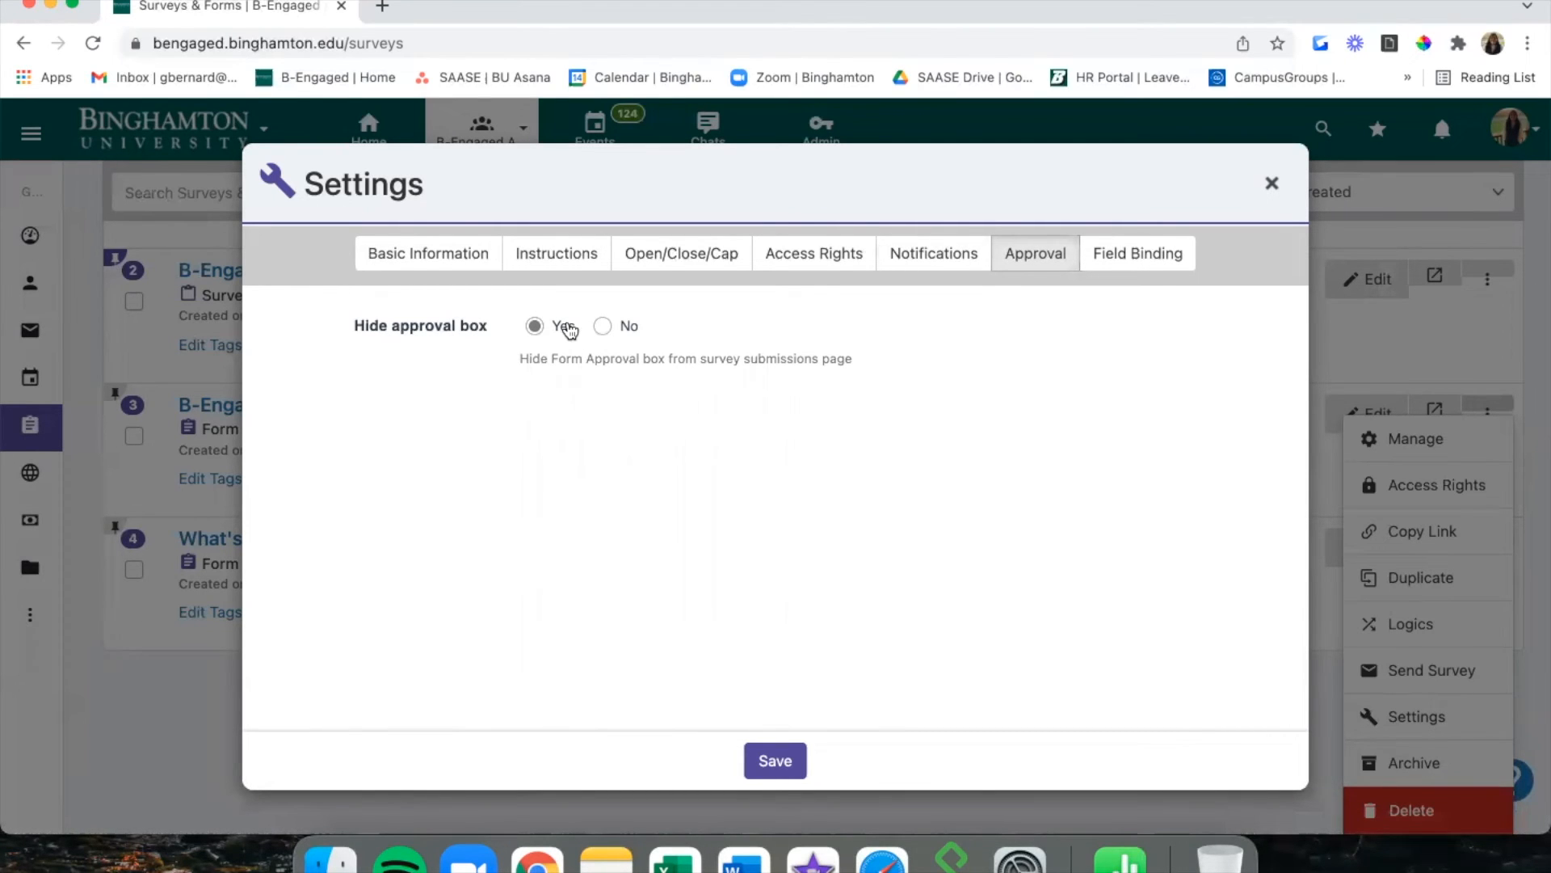
Keep the approval box hidden from the submissions page and save the settings.
{"action": "left_click", "coordinate": [630, 328]}
{"action": "left_click", "coordinate": [554, 328]}
{"action": "left_click", "coordinate": [1109, 271]}
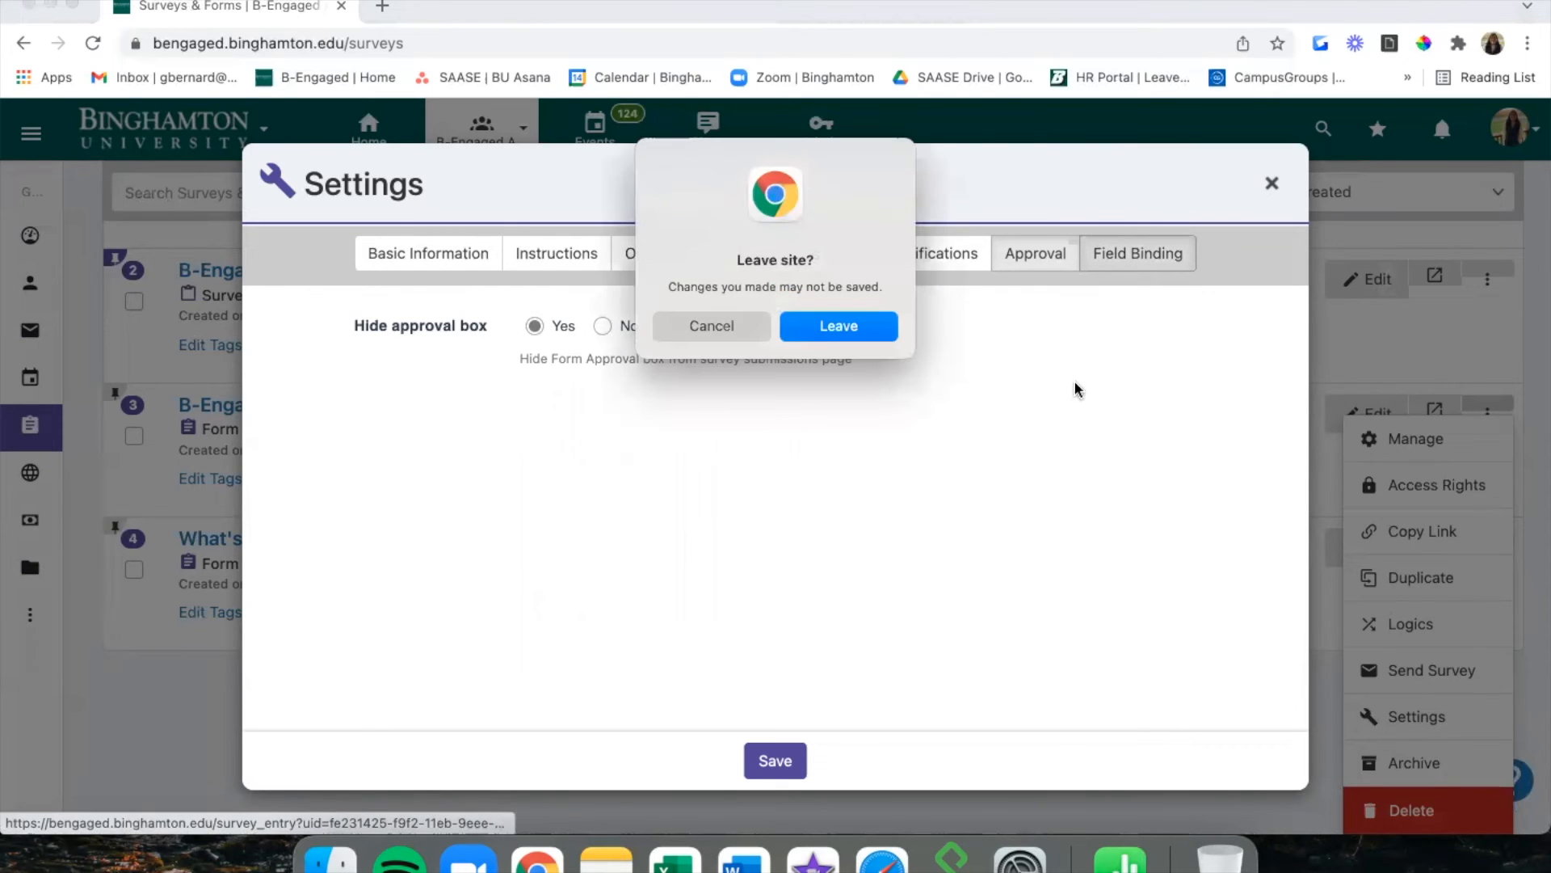
{"action": "left_click", "coordinate": [719, 325]}
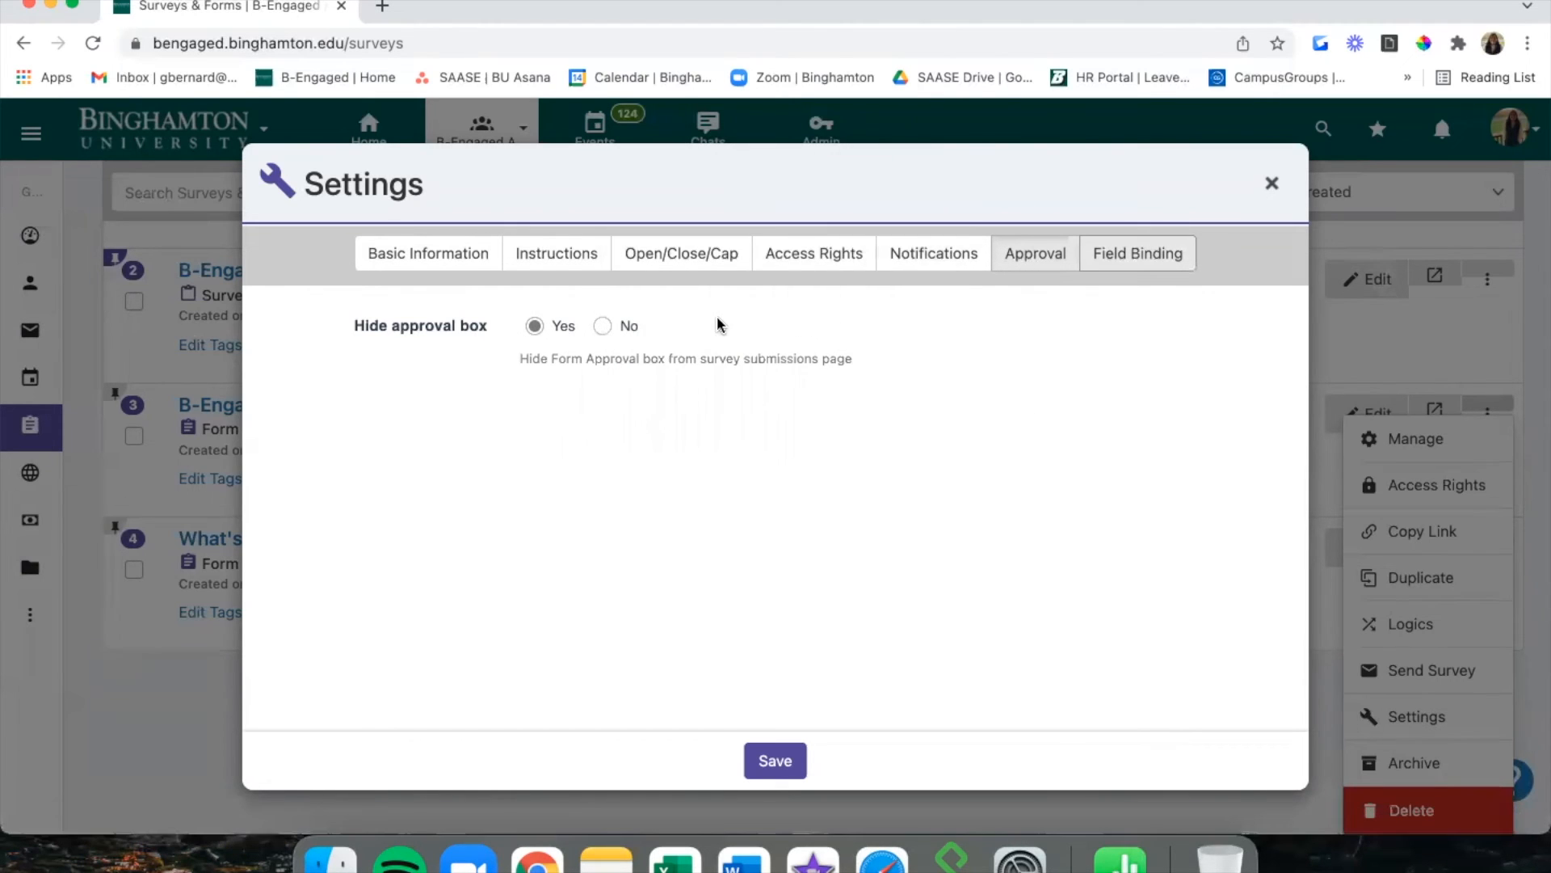
{"action": "left_click", "coordinate": [769, 756]}
Try Event Approval as the binding type, reset it to '- Type -', then save and close.
{"action": "left_click", "coordinate": [1115, 253]}
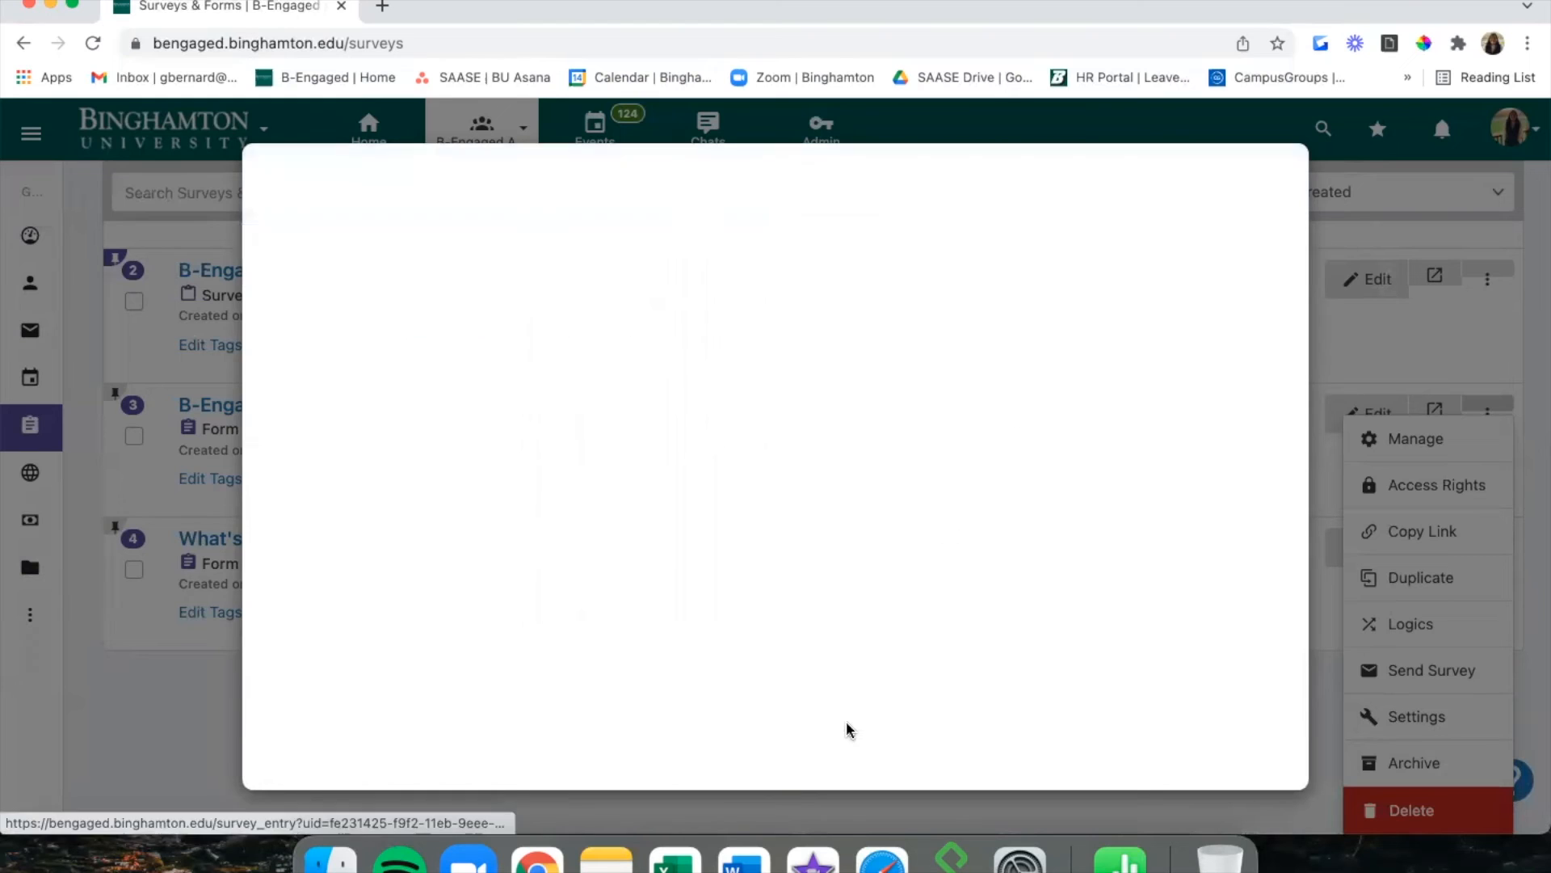
{"action": "left_click", "coordinate": [823, 331]}
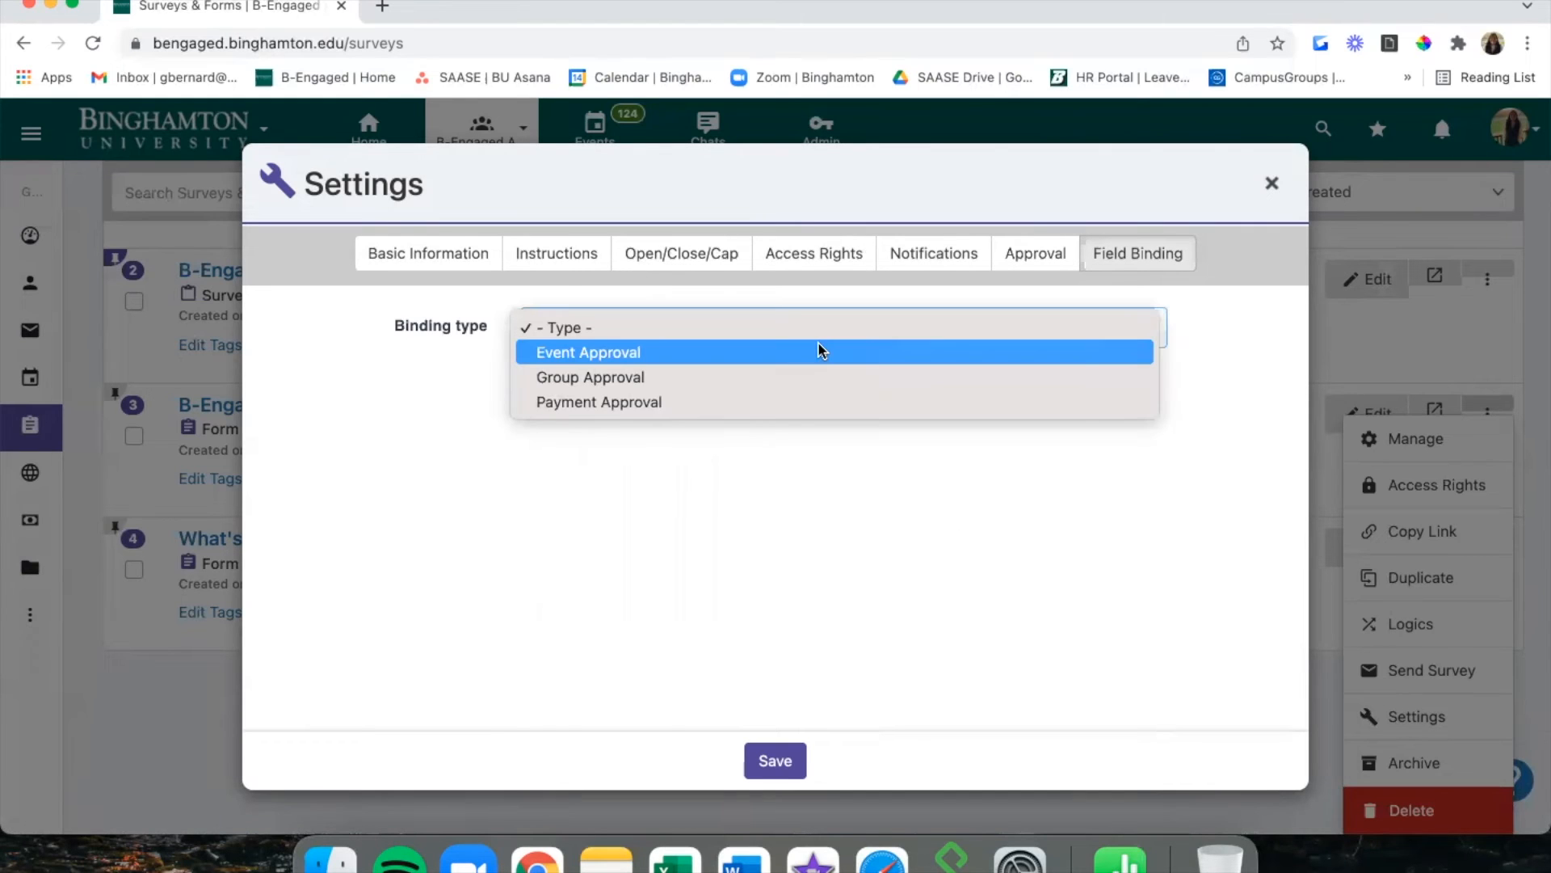
{"action": "left_click", "coordinate": [822, 351]}
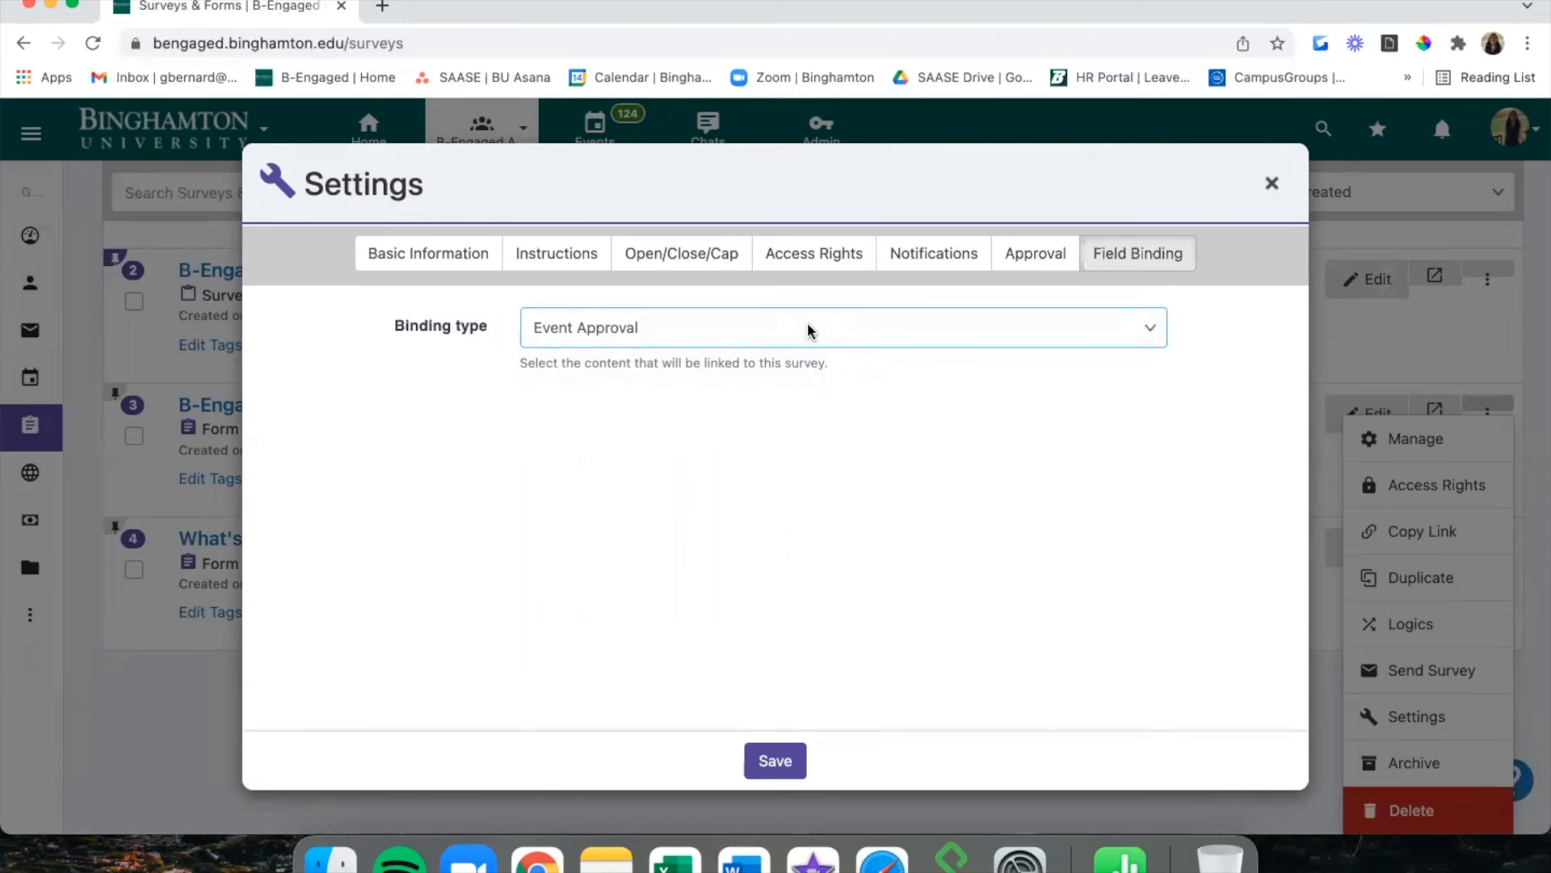
{"action": "left_click", "coordinate": [811, 331]}
{"action": "left_click", "coordinate": [793, 309]}
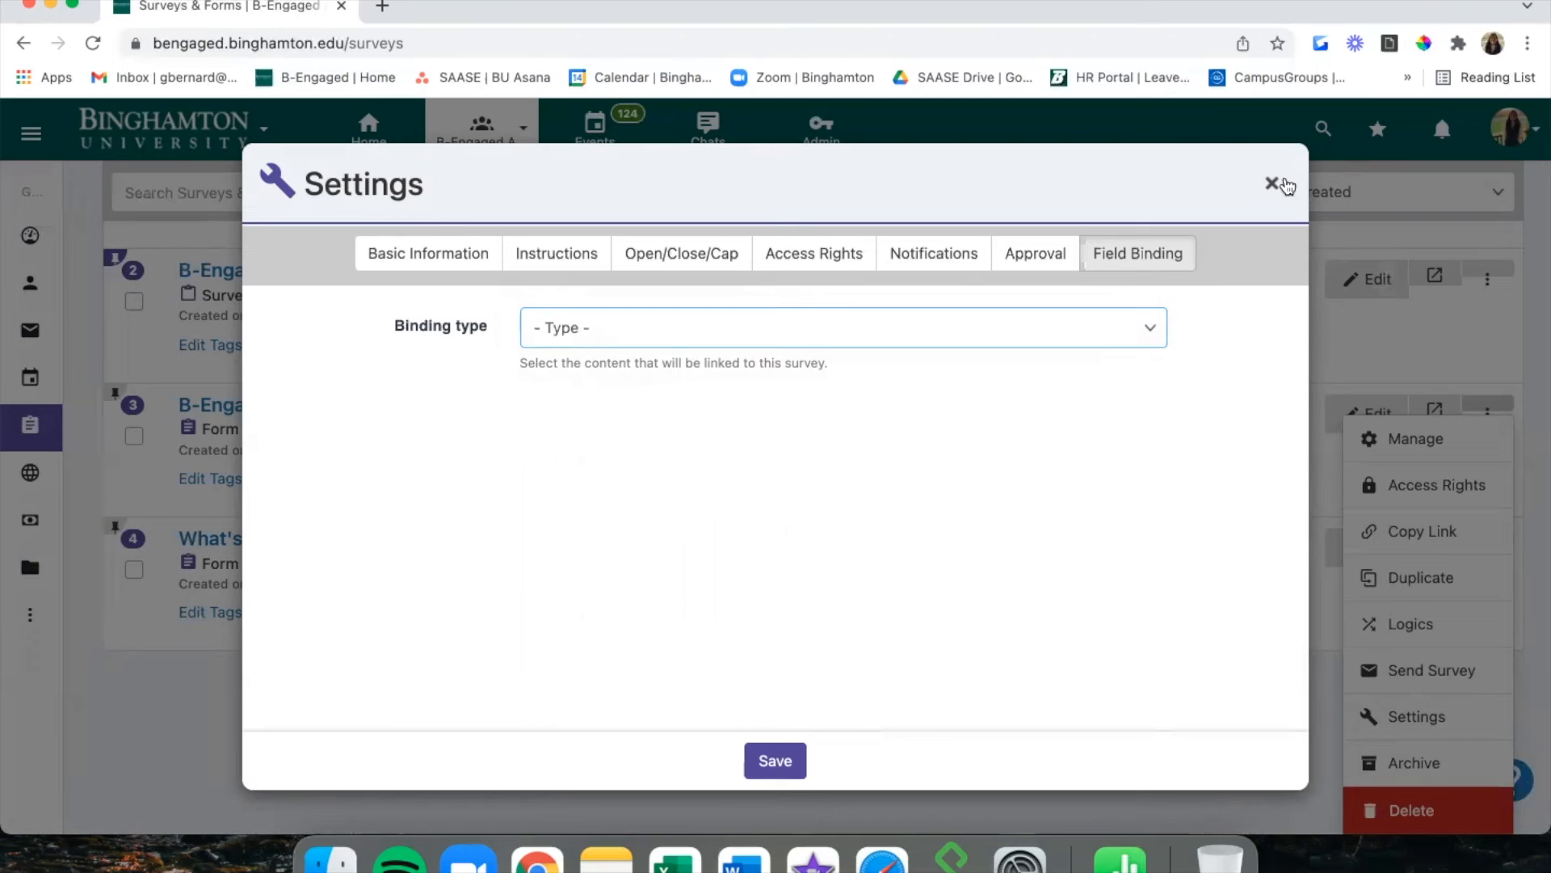
{"action": "left_click", "coordinate": [768, 760]}
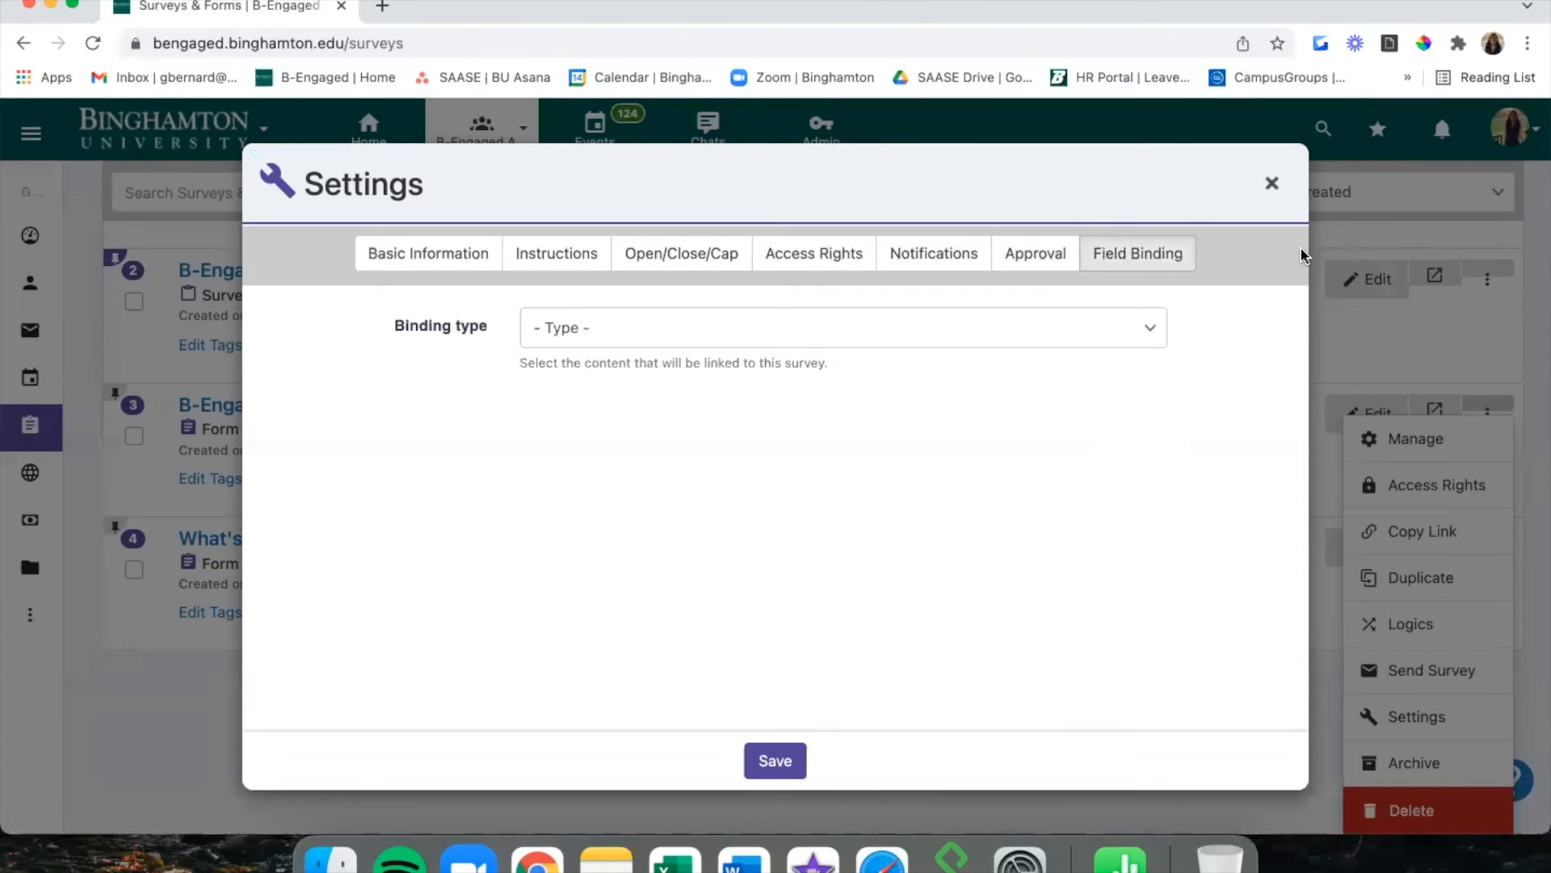
{"action": "left_click", "coordinate": [1281, 188]}
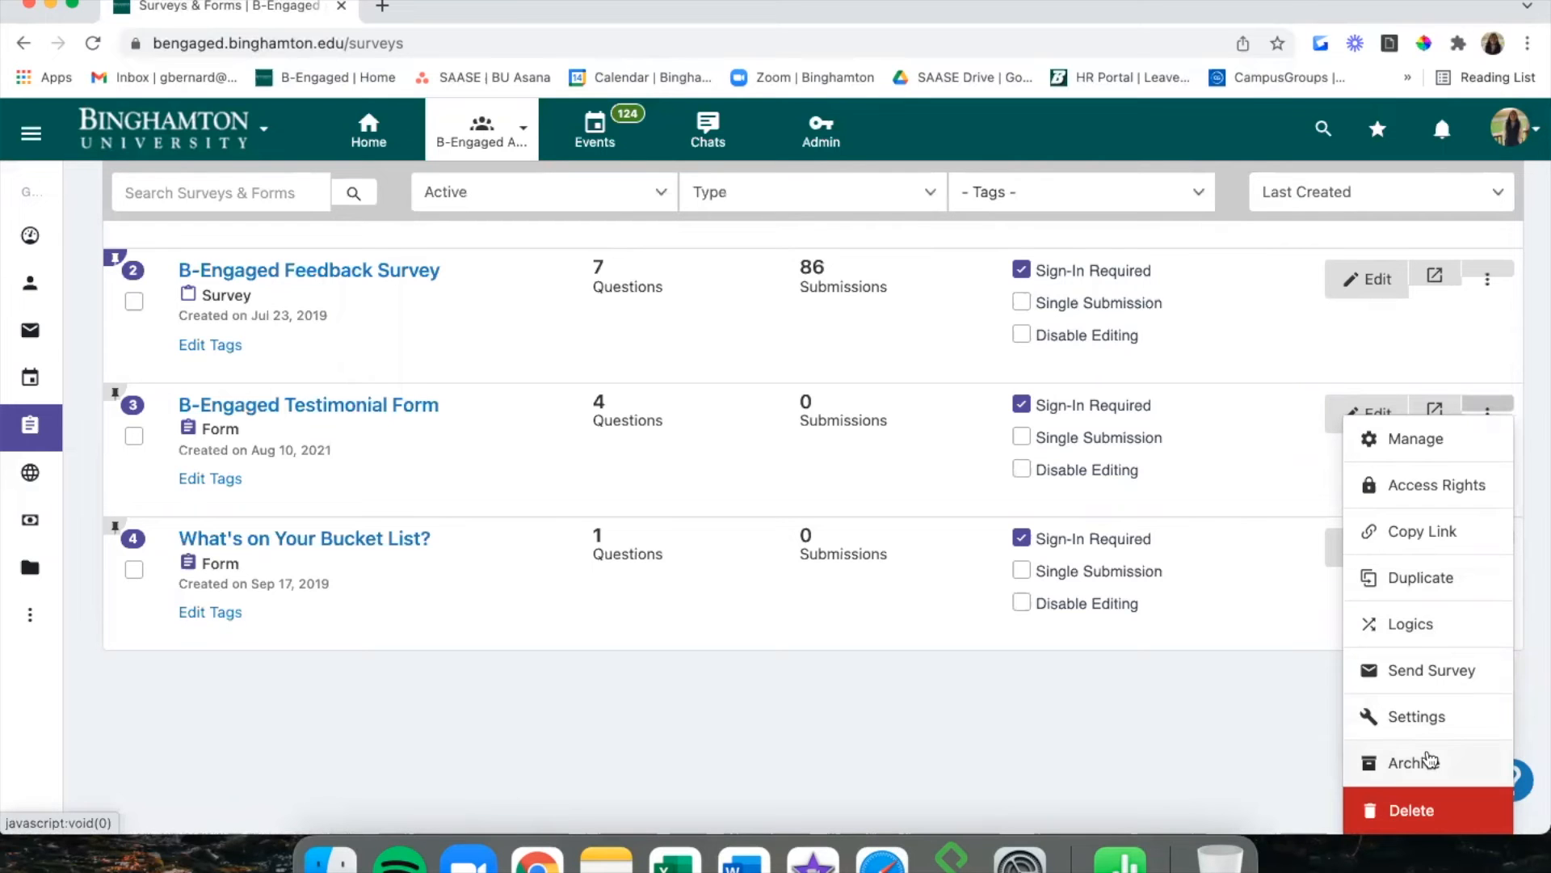
Archive the B-Engaged Testimonial Form from its ⋮ menu.
{"action": "left_click", "coordinate": [1154, 727]}
{"action": "scroll", "coordinate": [1153, 730], "scroll_direction": "up", "scroll_amount": 2}
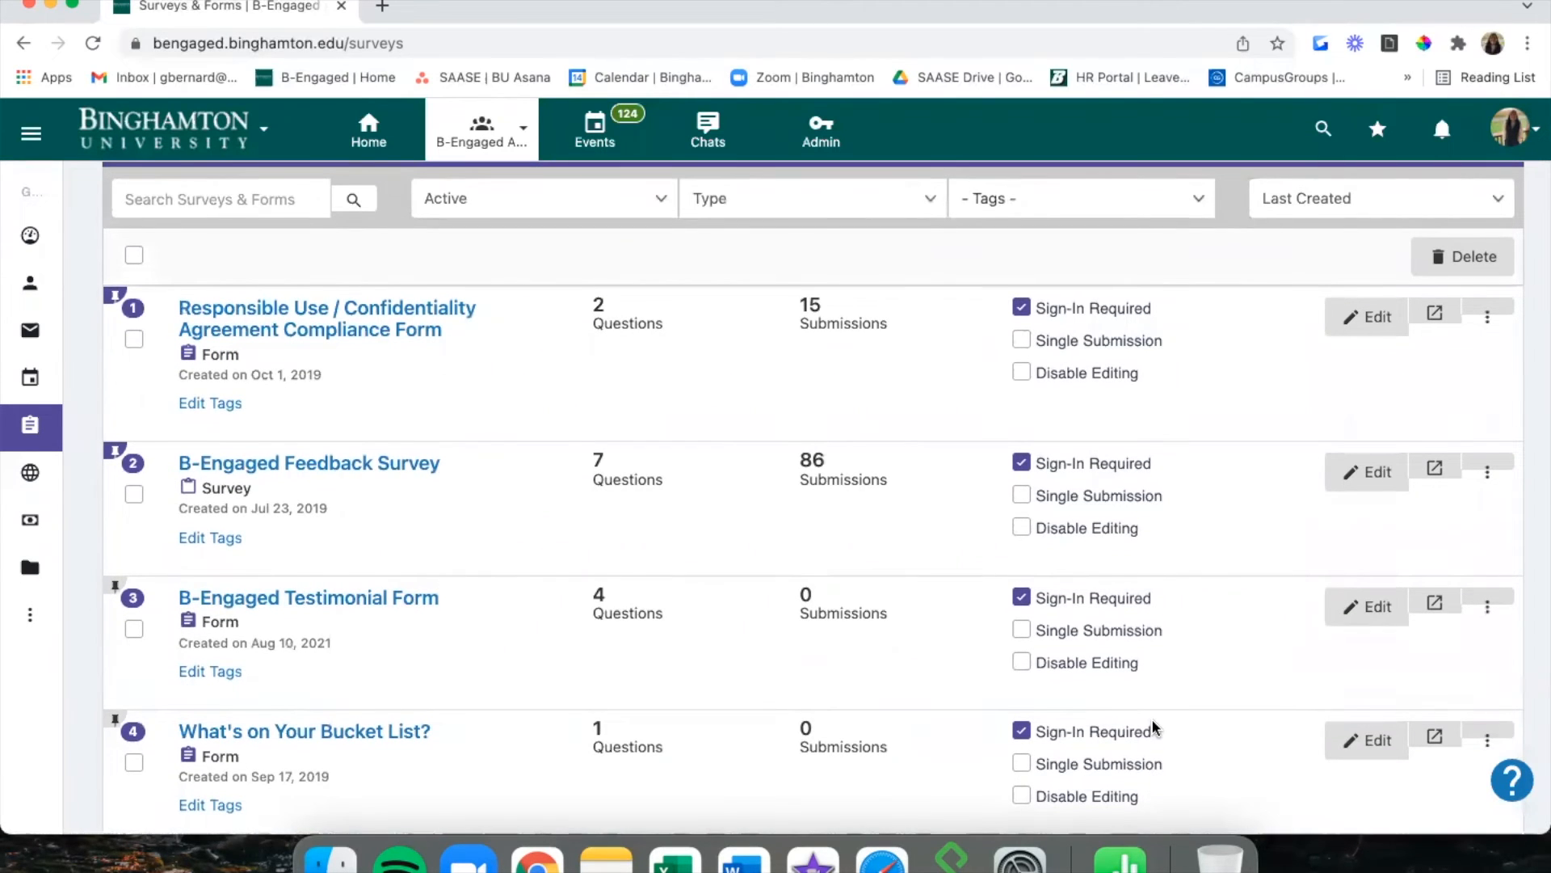
{"action": "scroll", "coordinate": [1154, 728], "scroll_direction": "up", "scroll_amount": 1}
{"action": "scroll", "coordinate": [1151, 719], "scroll_direction": "down", "scroll_amount": 2}
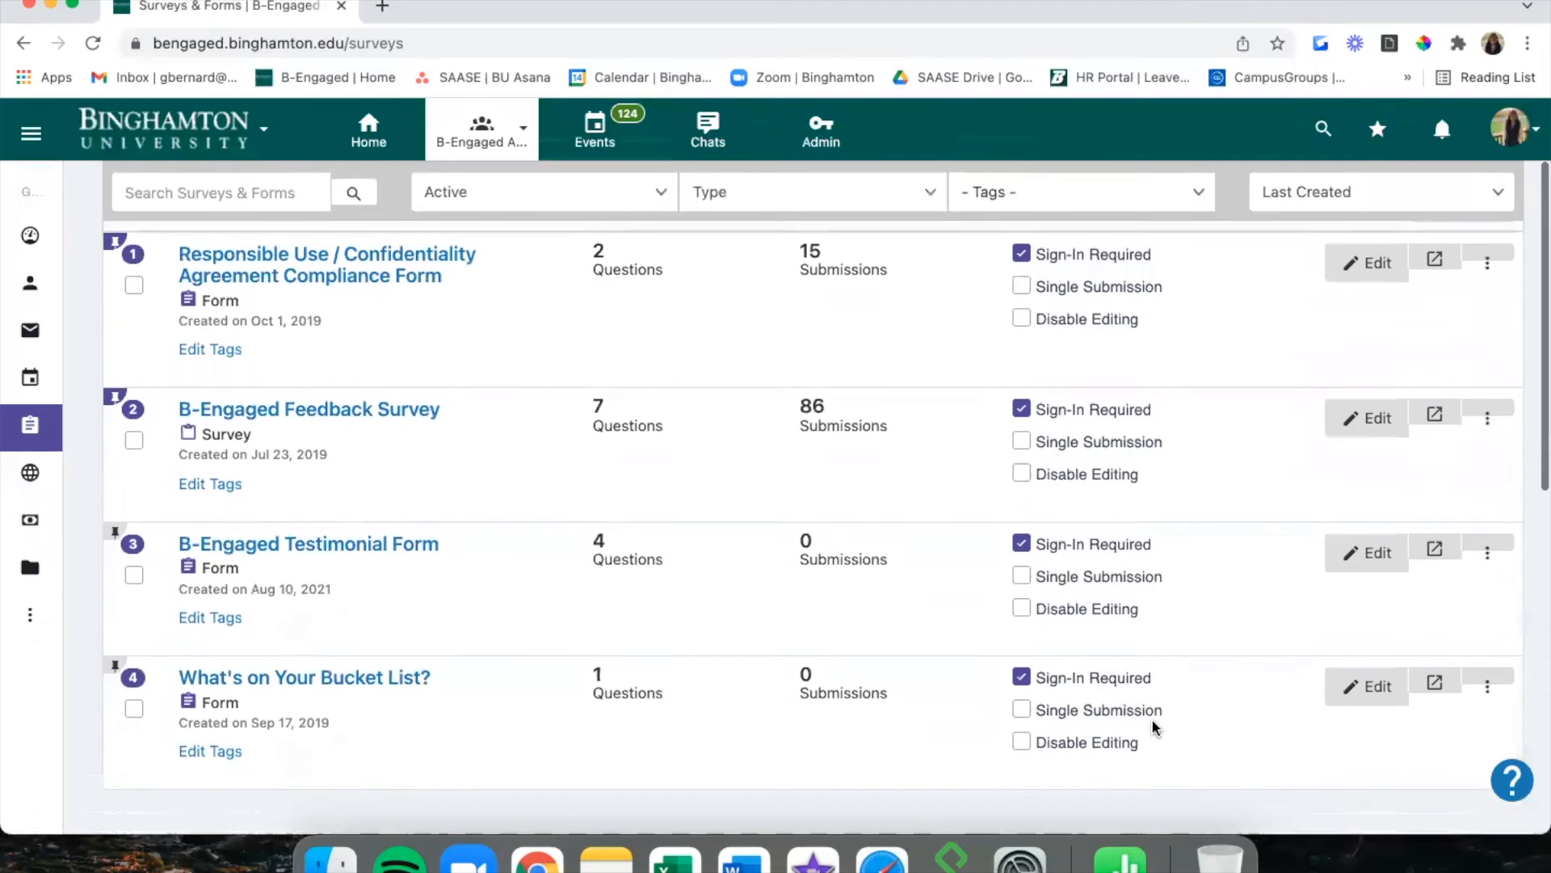
{"action": "left_click", "coordinate": [1489, 552]}
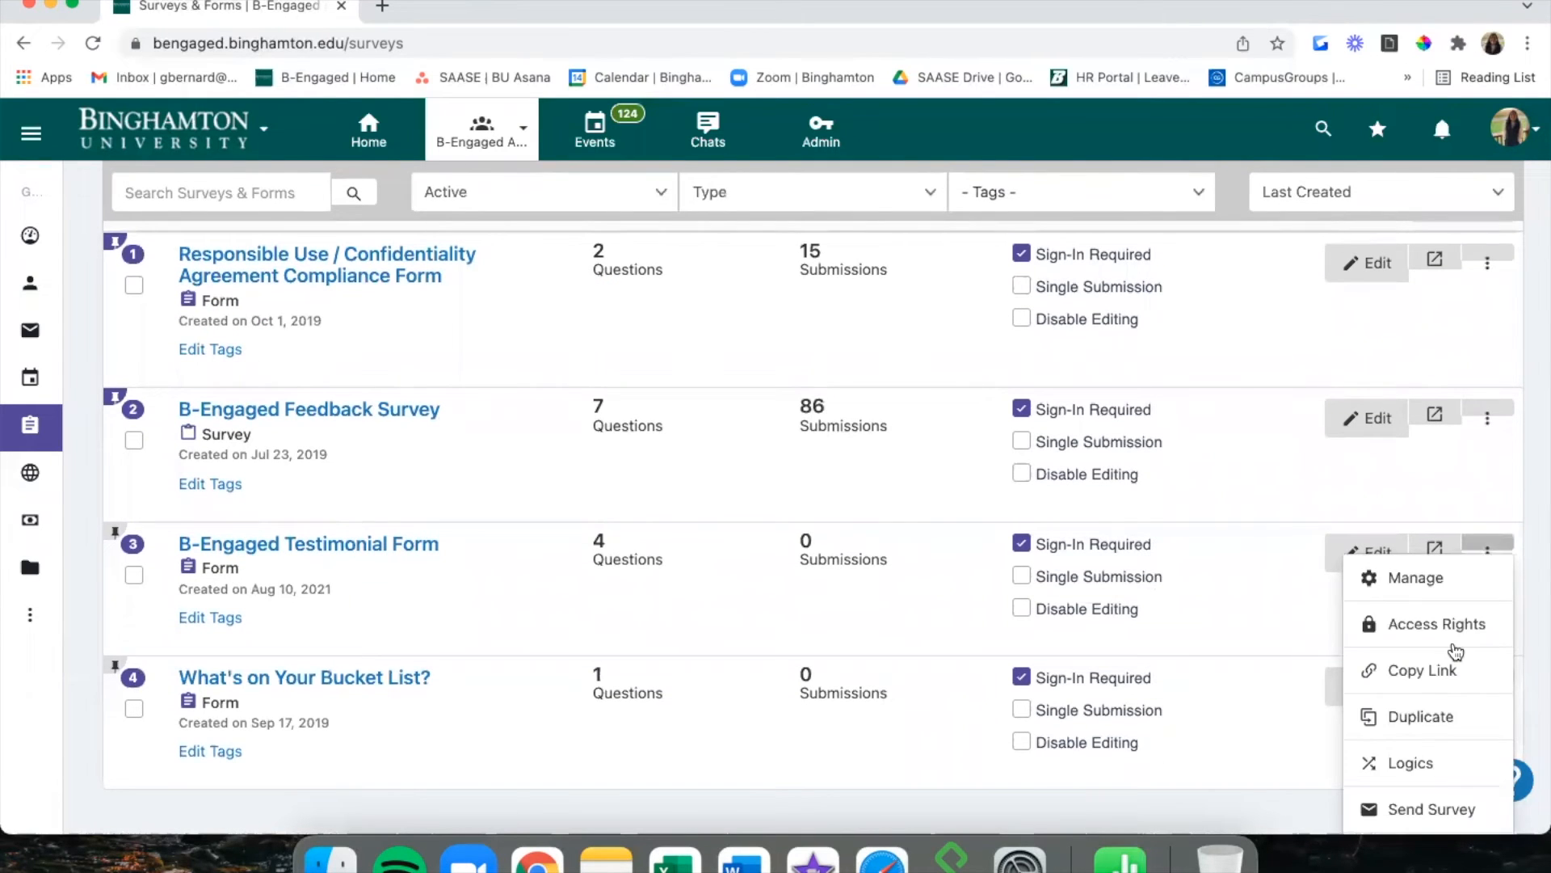
{"action": "scroll", "coordinate": [1451, 647], "scroll_direction": "down", "scroll_amount": 5}
{"action": "left_click", "coordinate": [1414, 724]}
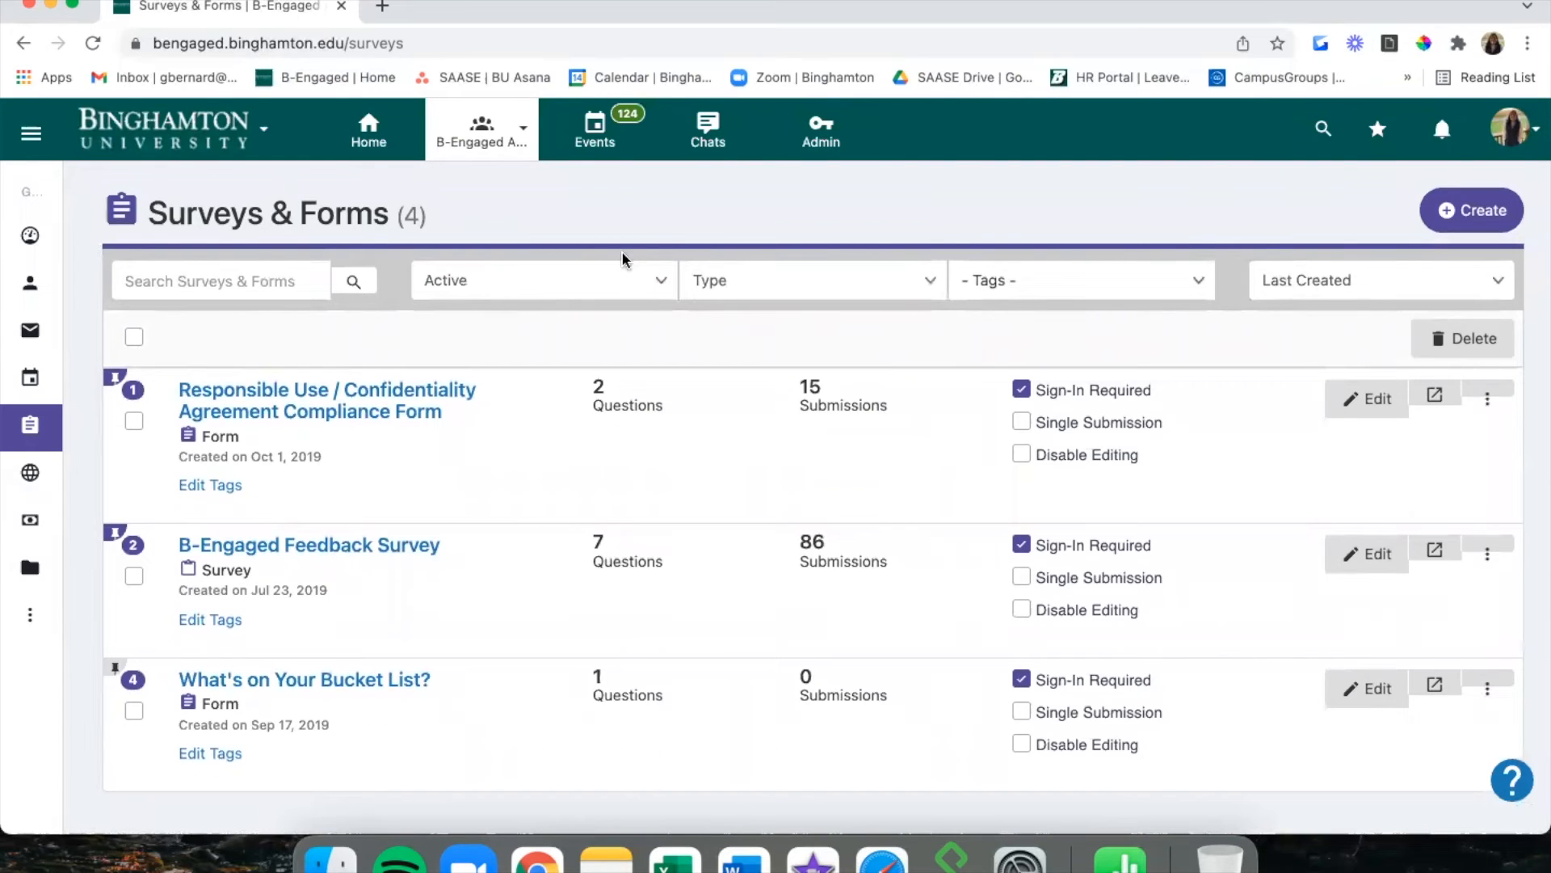
Filter the Surveys & Forms list to show only Archived forms.
{"action": "left_click", "coordinate": [583, 275]}
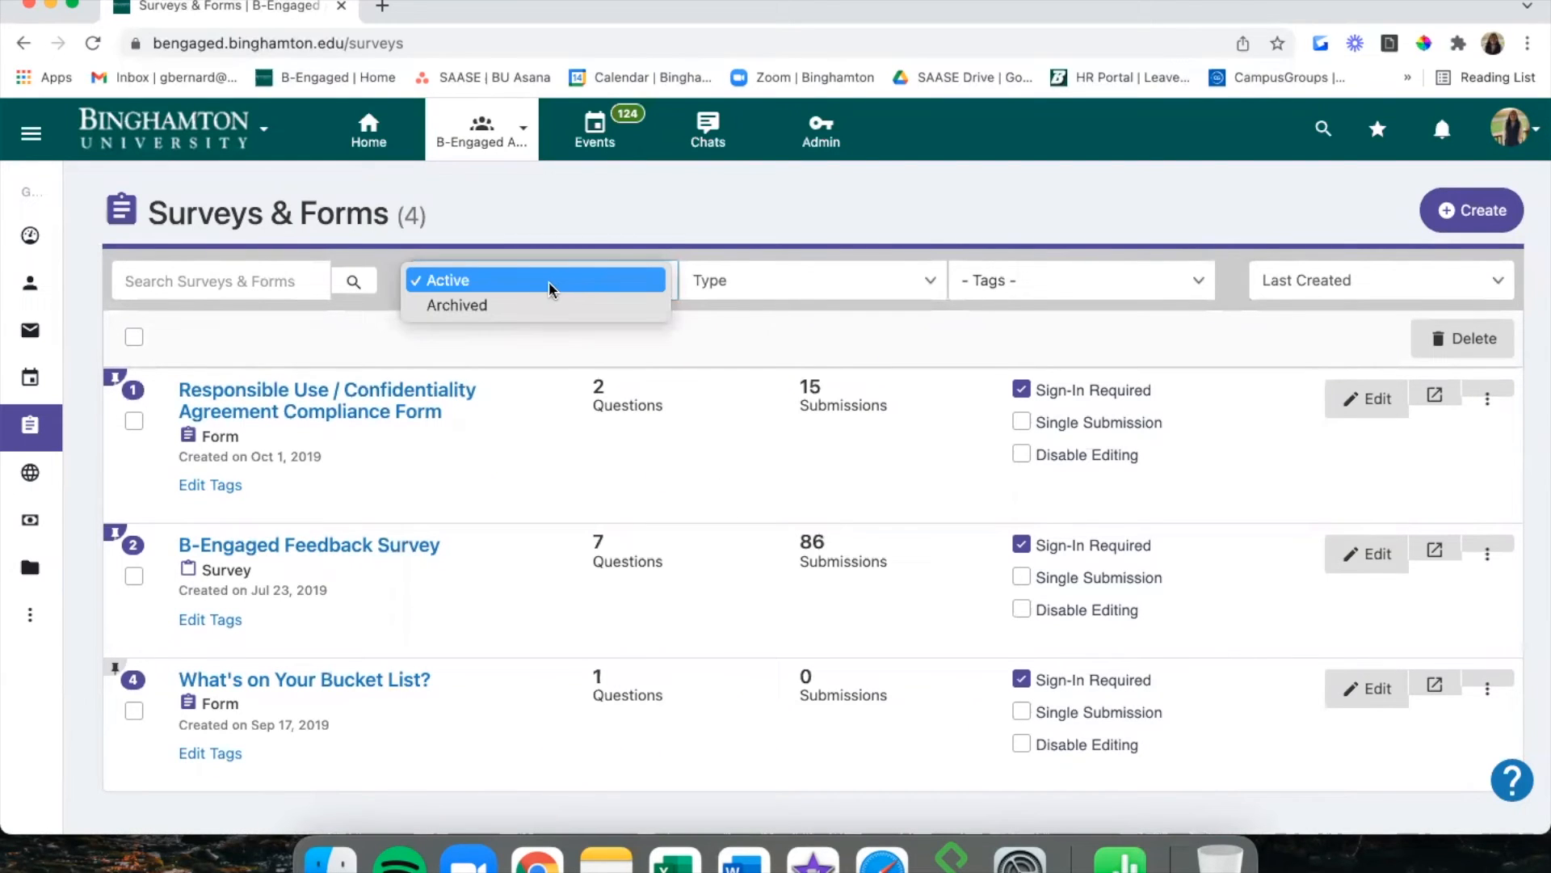
{"action": "left_click", "coordinate": [547, 302]}
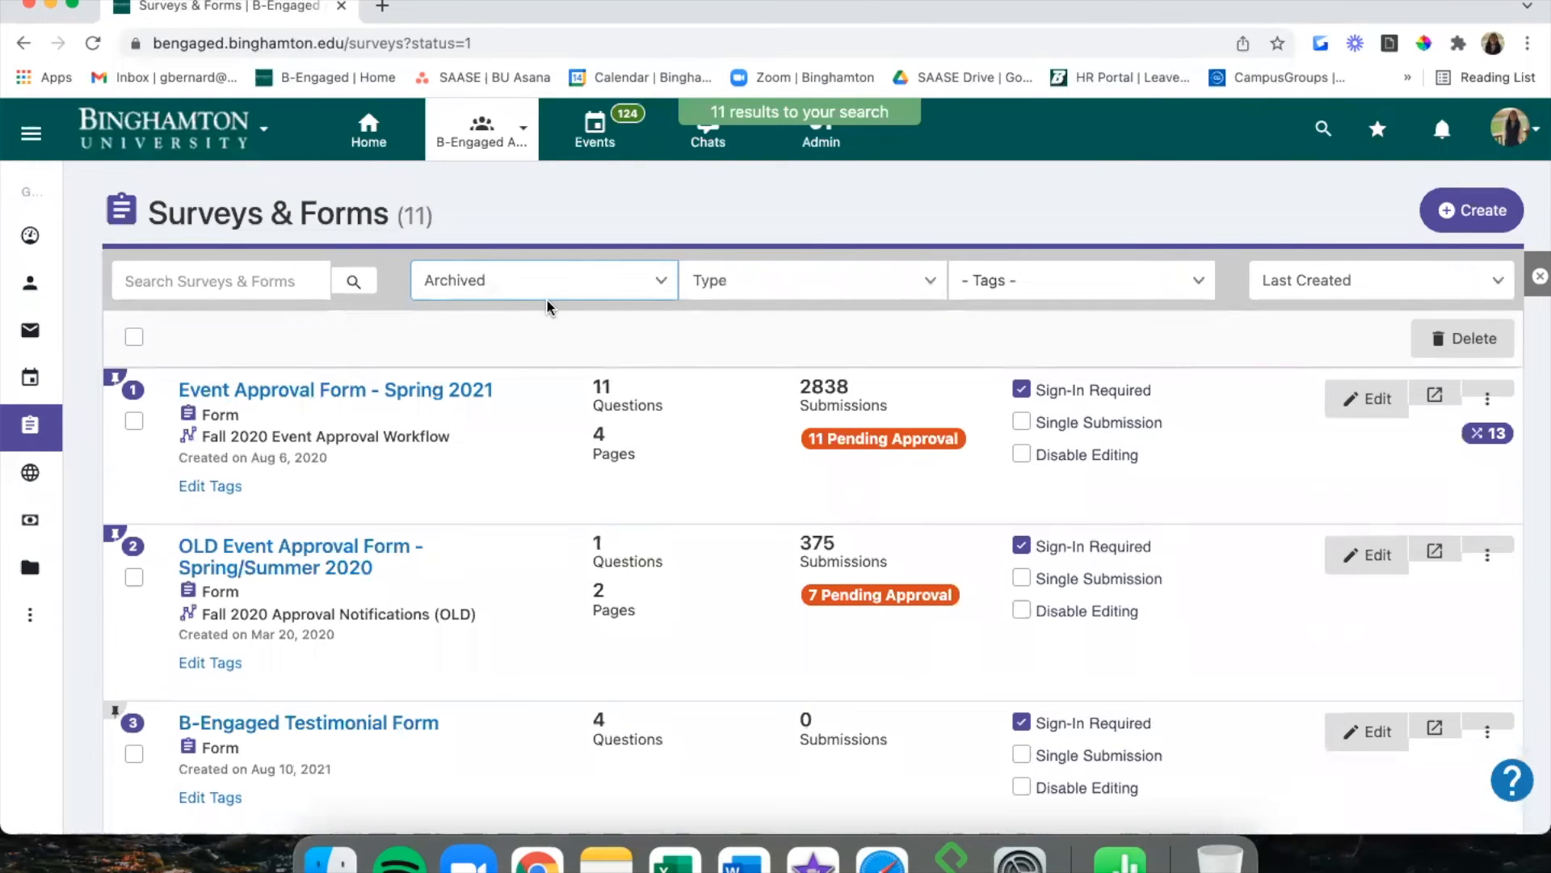
{"action": "scroll", "coordinate": [546, 298], "scroll_direction": "down", "scroll_amount": 3}
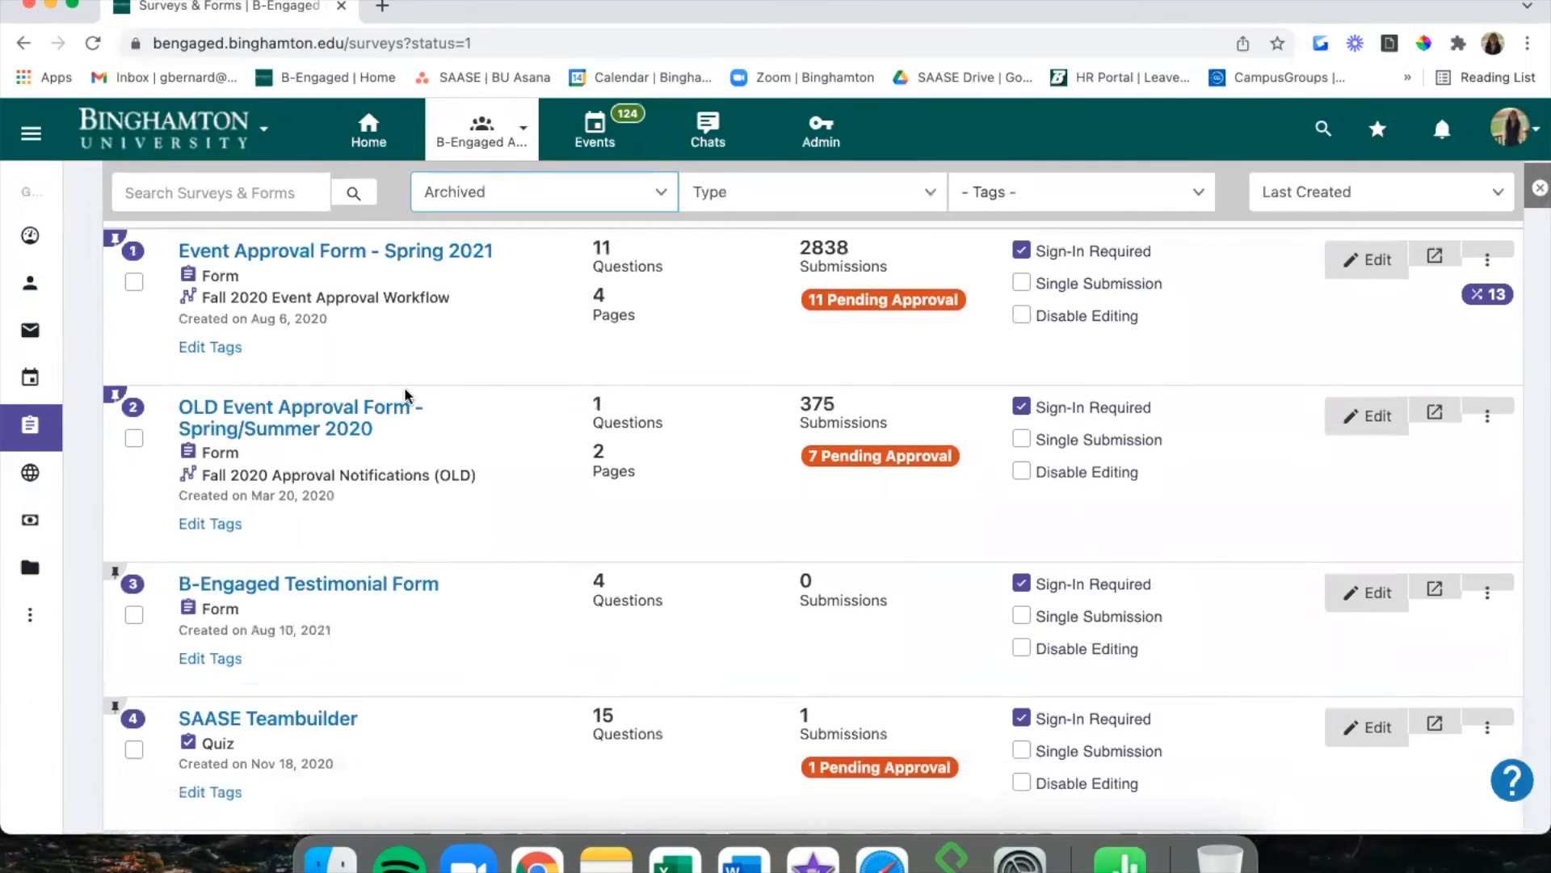
{"action": "scroll", "coordinate": [523, 451], "scroll_direction": "down", "scroll_amount": 4}
{"action": "scroll", "coordinate": [523, 456], "scroll_direction": "down", "scroll_amount": 10}
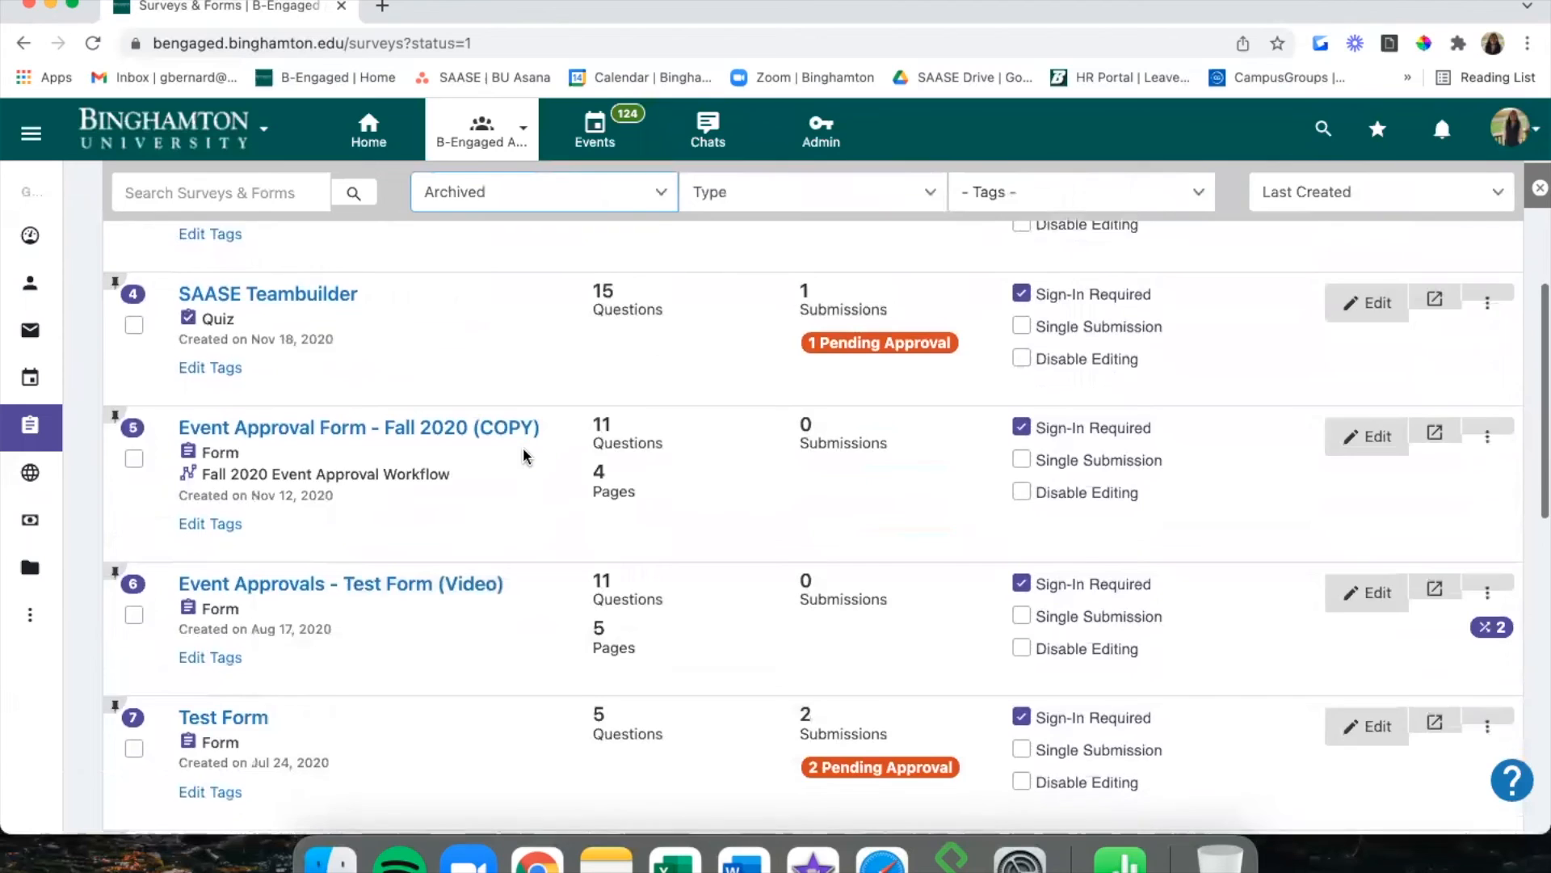
{"action": "scroll", "coordinate": [524, 456], "scroll_direction": "up", "scroll_amount": 8}
{"action": "scroll", "coordinate": [524, 456], "scroll_direction": "up", "scroll_amount": 4}
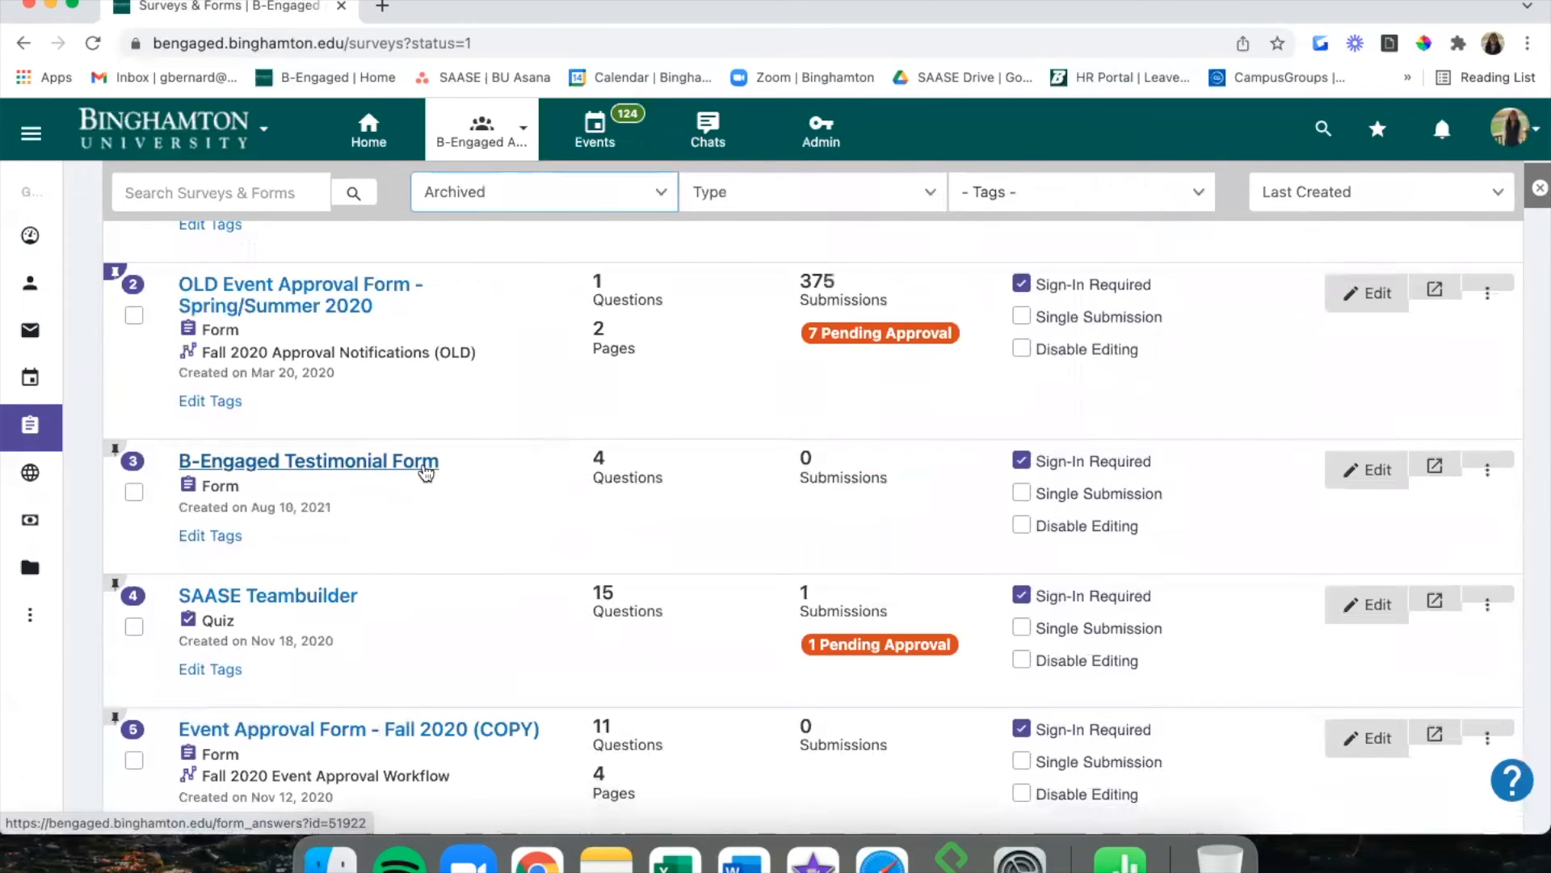
Unarchive the Testimonial Form and switch the filter back to Active.
{"action": "left_click", "coordinate": [1492, 470]}
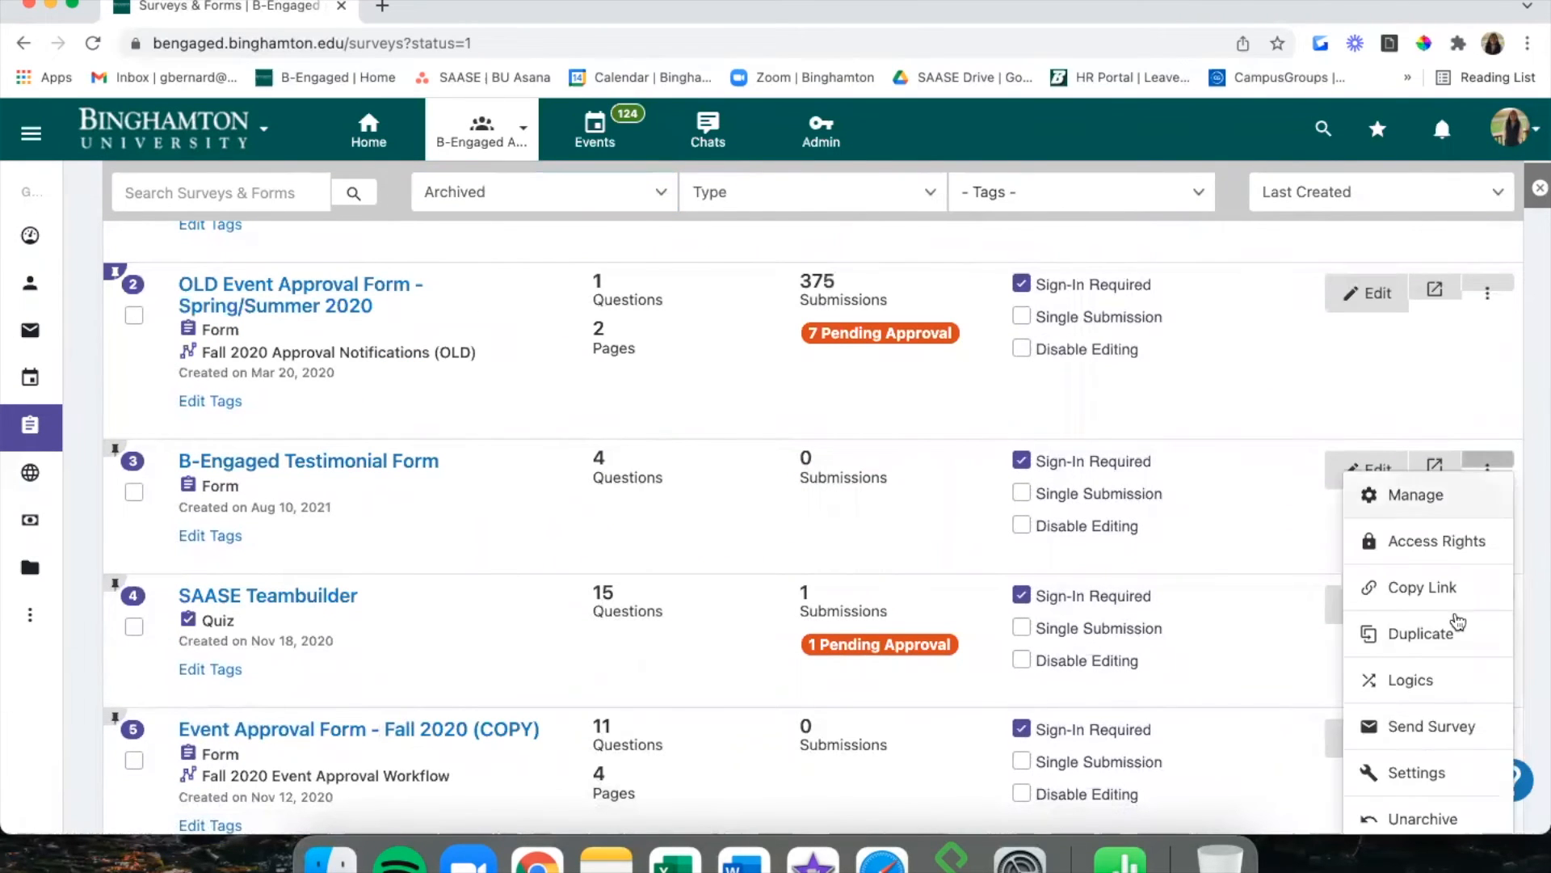
{"action": "scroll", "coordinate": [1454, 630], "scroll_direction": "down", "scroll_amount": 1}
{"action": "left_click", "coordinate": [1418, 731]}
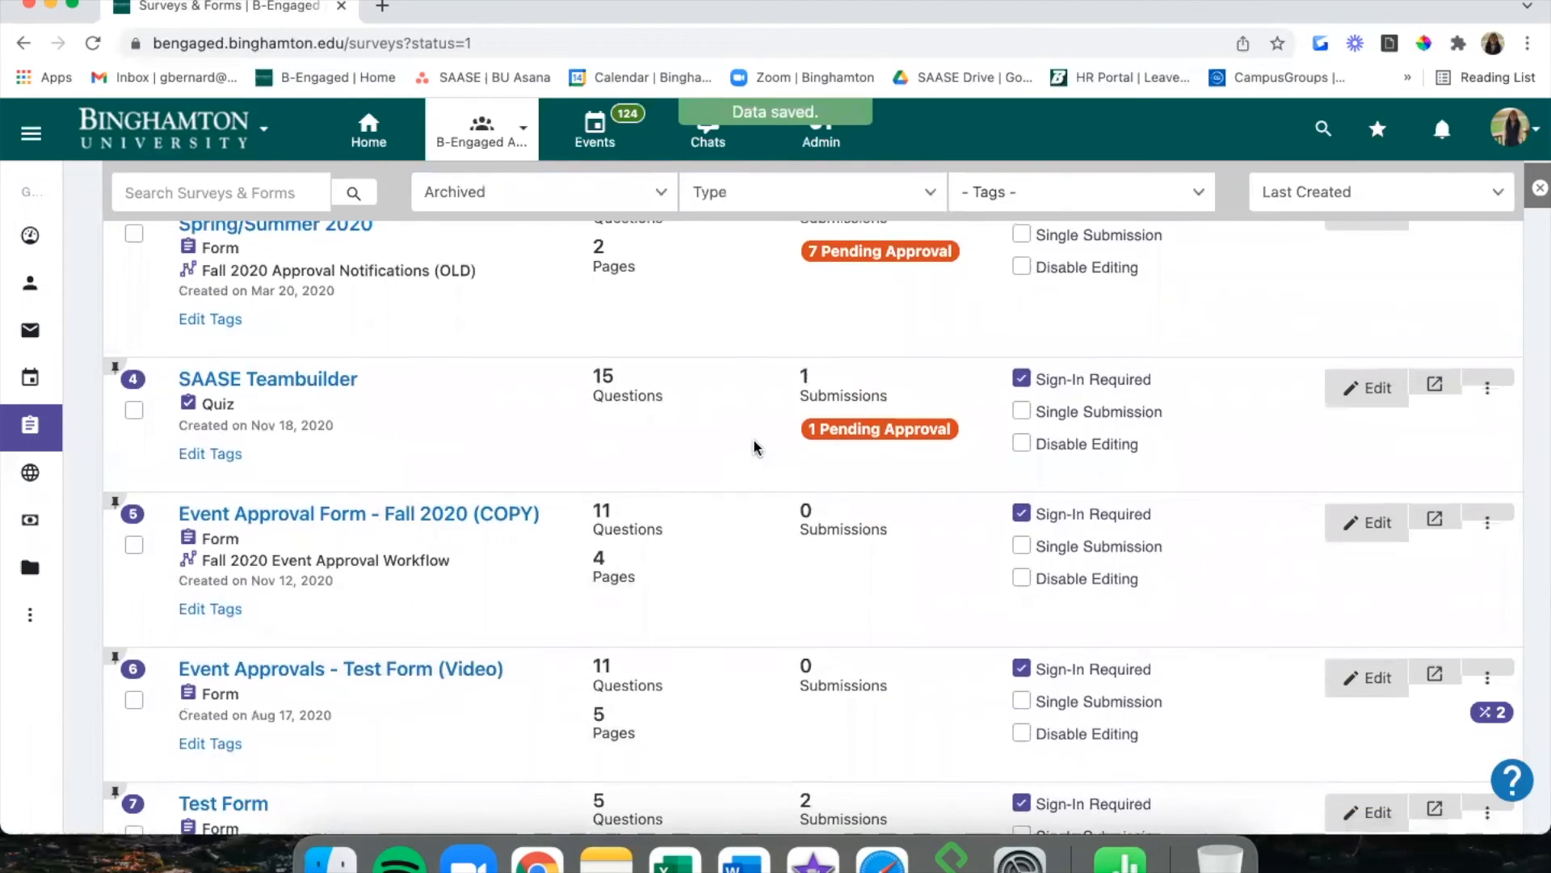
{"action": "scroll", "coordinate": [755, 443], "scroll_direction": "up", "scroll_amount": 5}
{"action": "left_click", "coordinate": [589, 285]}
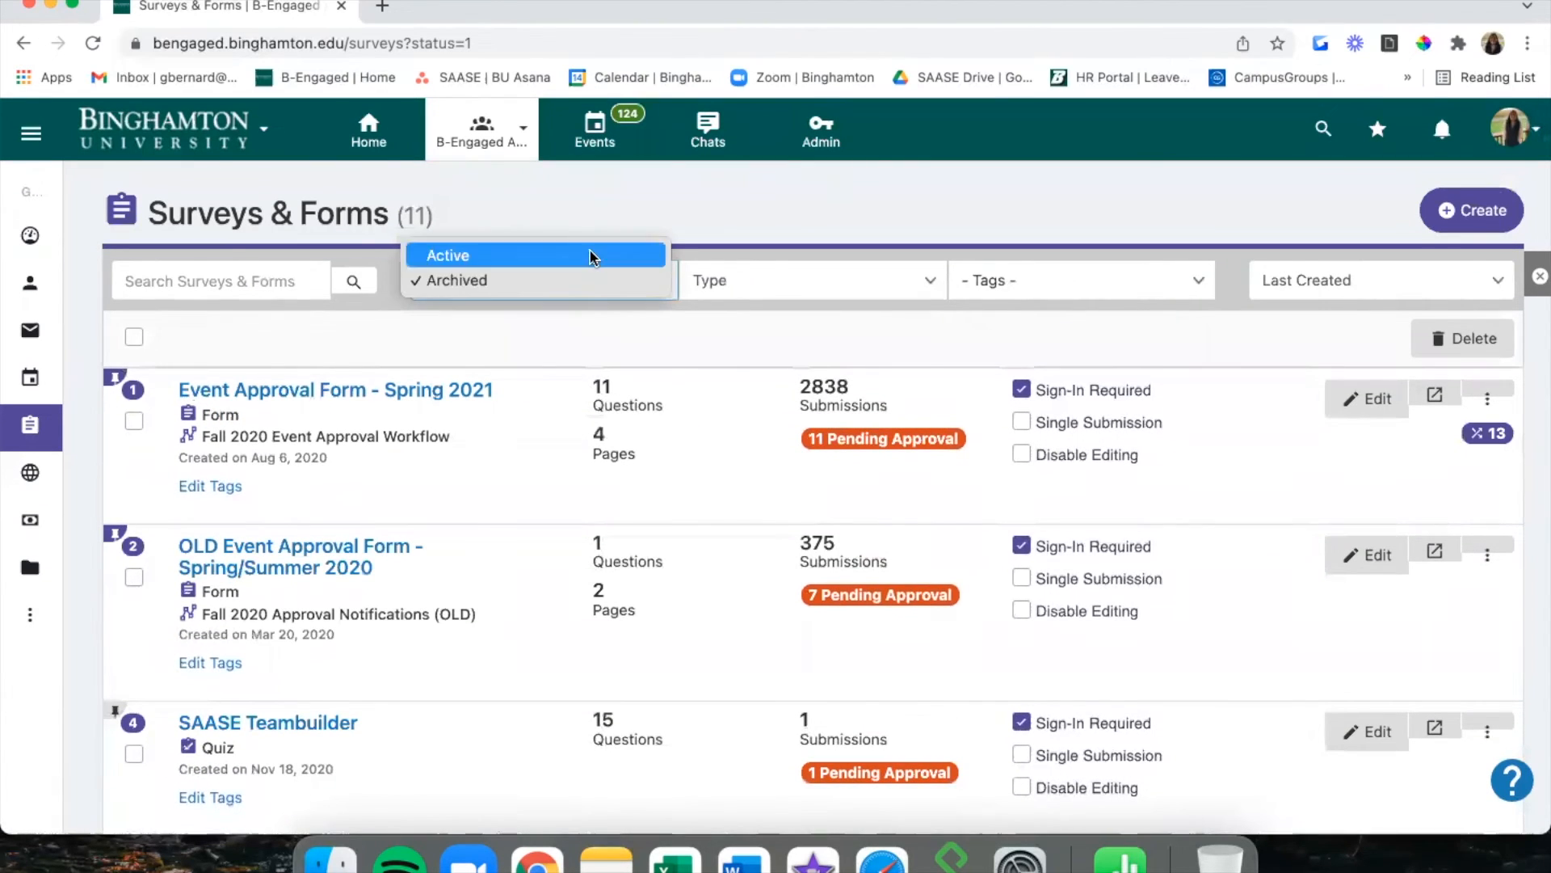
{"action": "left_click", "coordinate": [590, 255]}
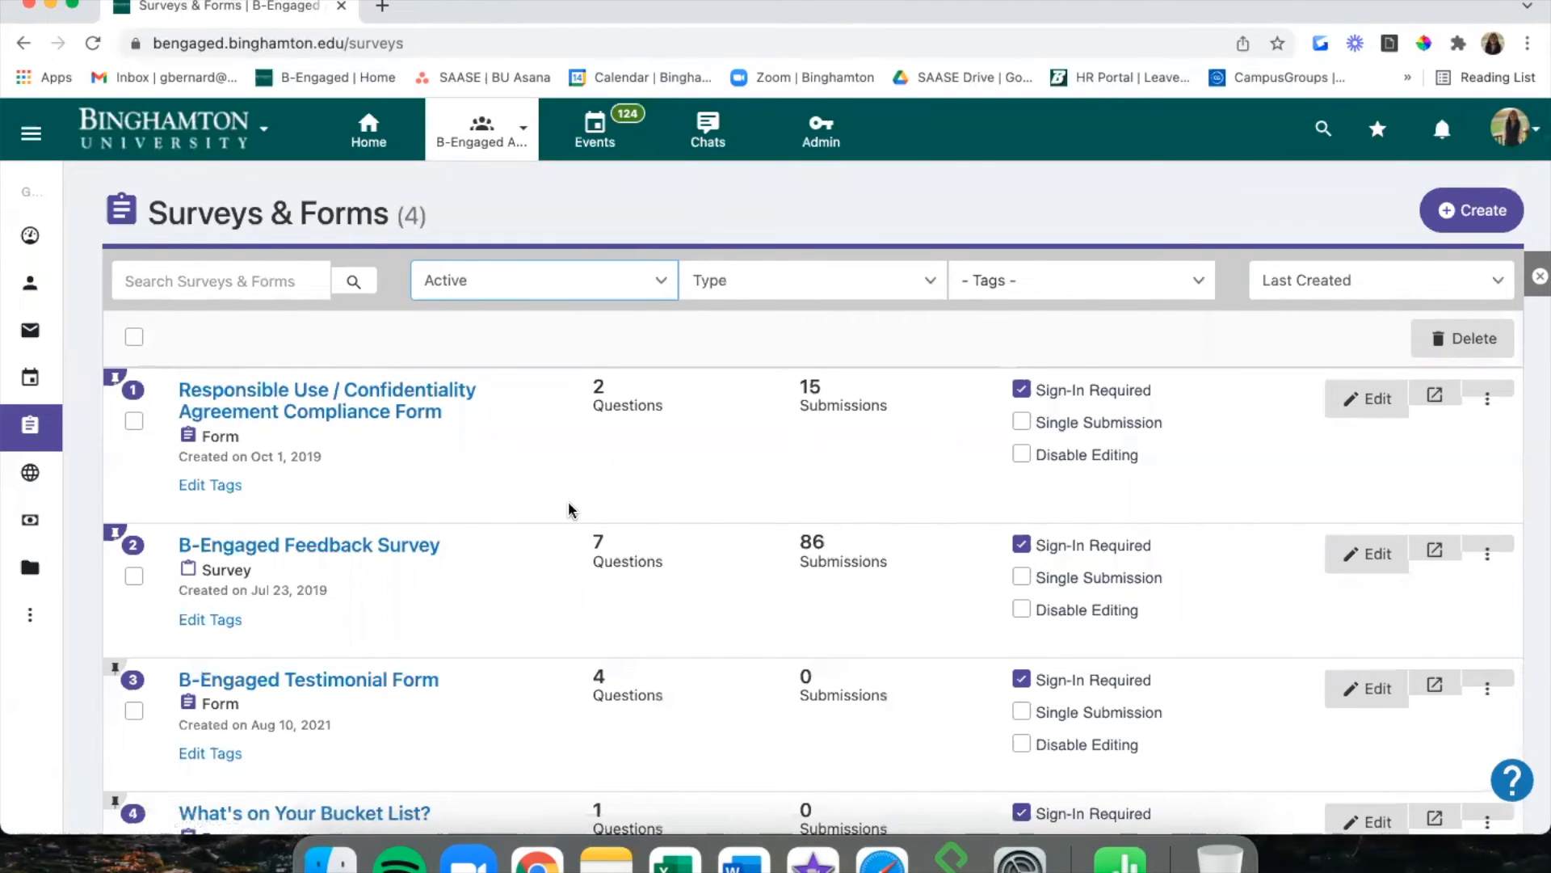
{"action": "scroll", "coordinate": [569, 509], "scroll_direction": "down", "scroll_amount": 1}
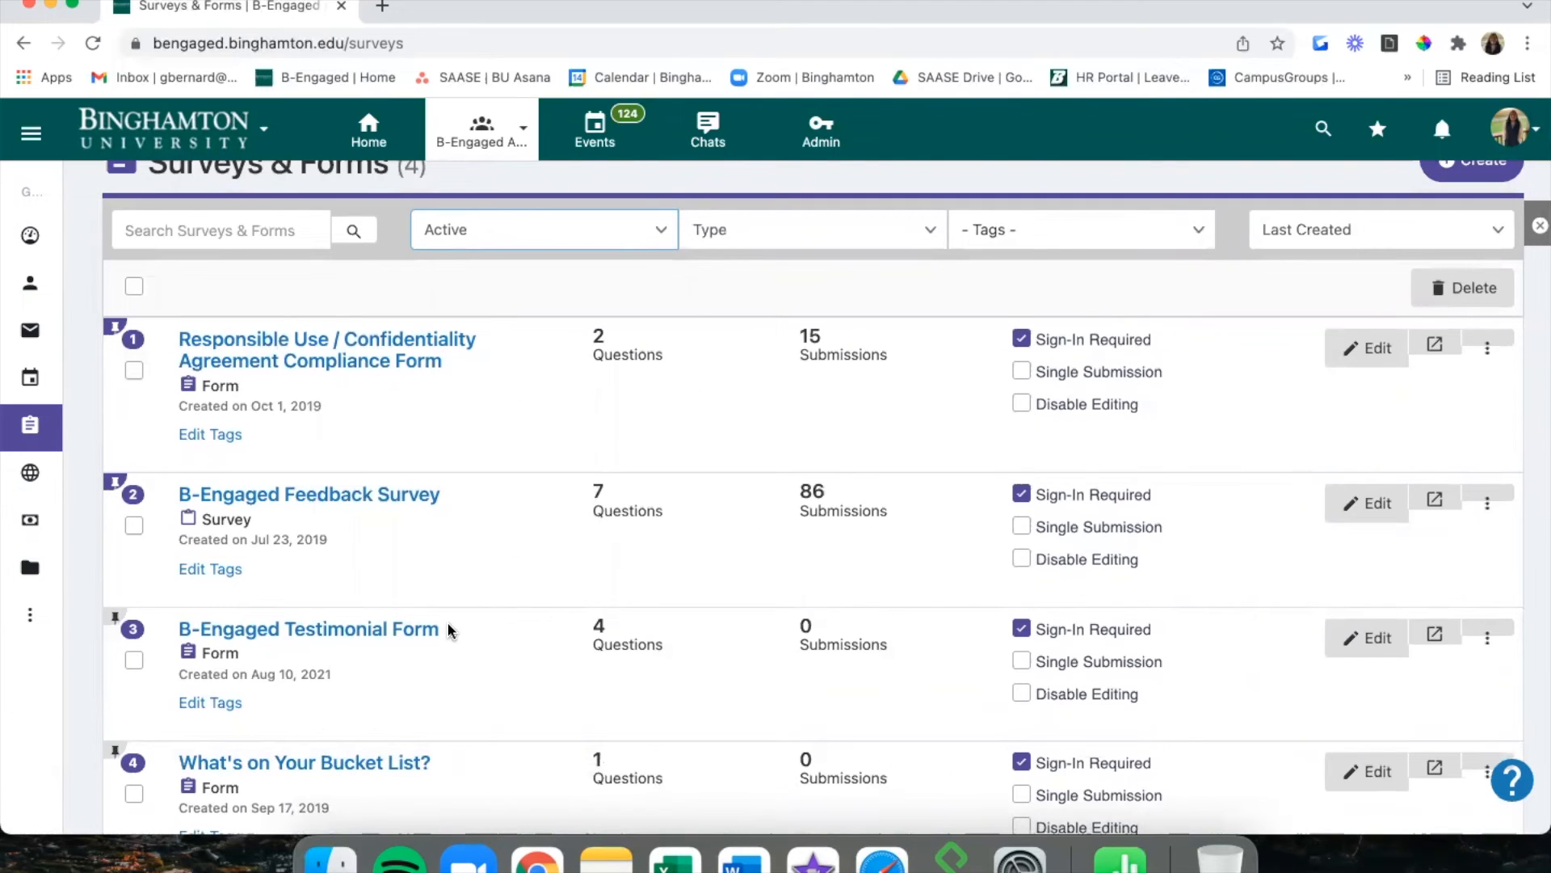
Preview the B-Engaged Testimonial Form in a new tab.
{"action": "left_click", "coordinate": [1439, 637]}
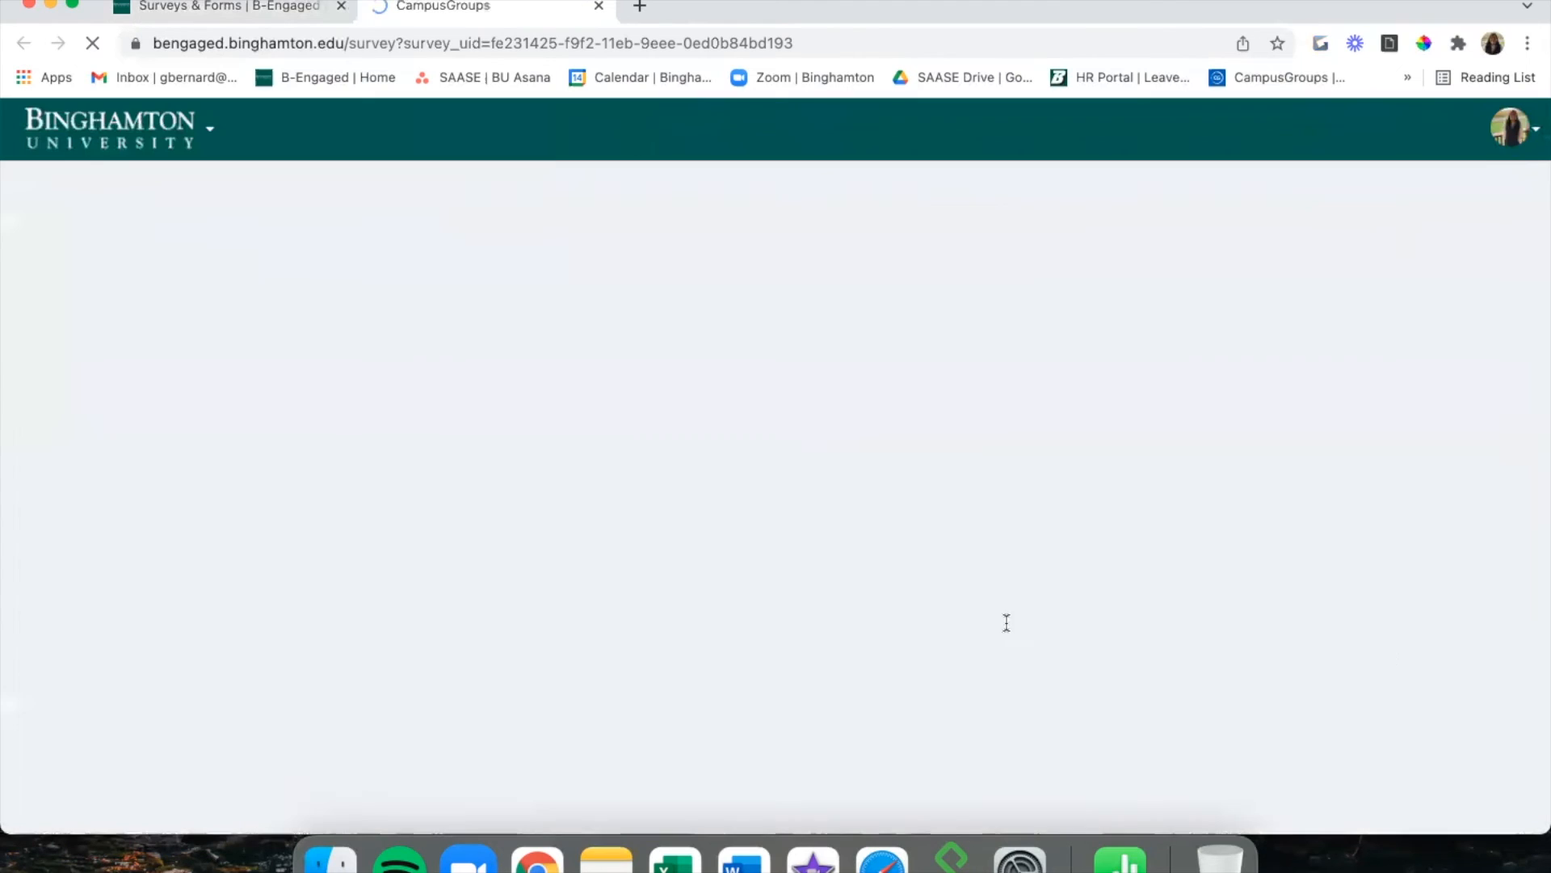
{"action": "scroll", "coordinate": [904, 596], "scroll_direction": "down", "scroll_amount": 2}
{"action": "scroll", "coordinate": [354, 566], "scroll_direction": "down", "scroll_amount": 5}
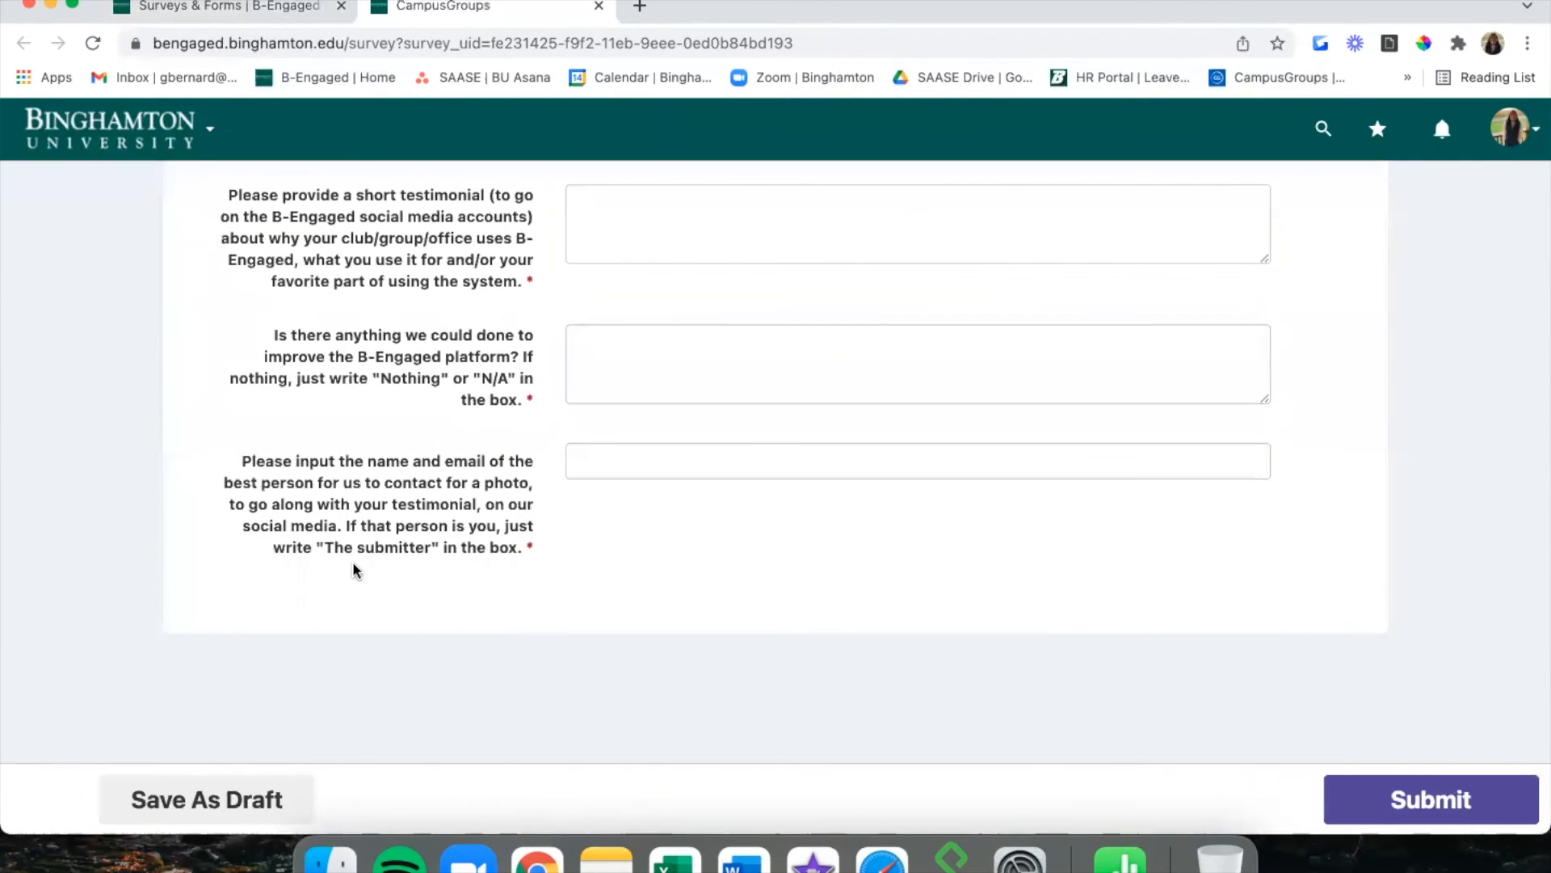
{"action": "scroll", "coordinate": [354, 566], "scroll_direction": "up", "scroll_amount": 7}
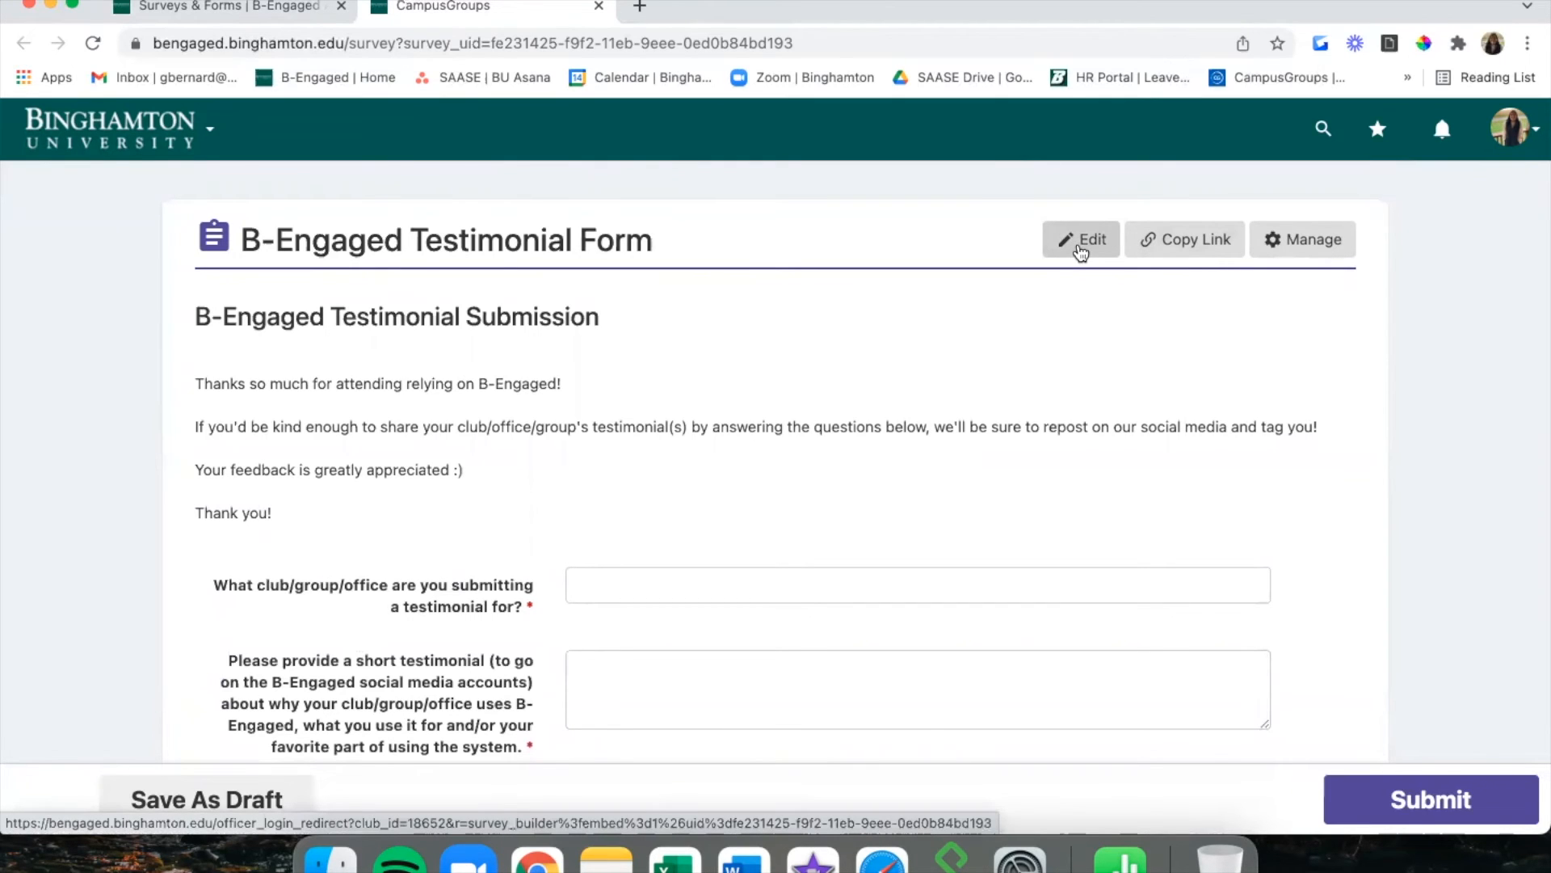
{"action": "scroll", "coordinate": [923, 467], "scroll_direction": "down", "scroll_amount": 2}
{"action": "scroll", "coordinate": [924, 467], "scroll_direction": "up", "scroll_amount": 2}
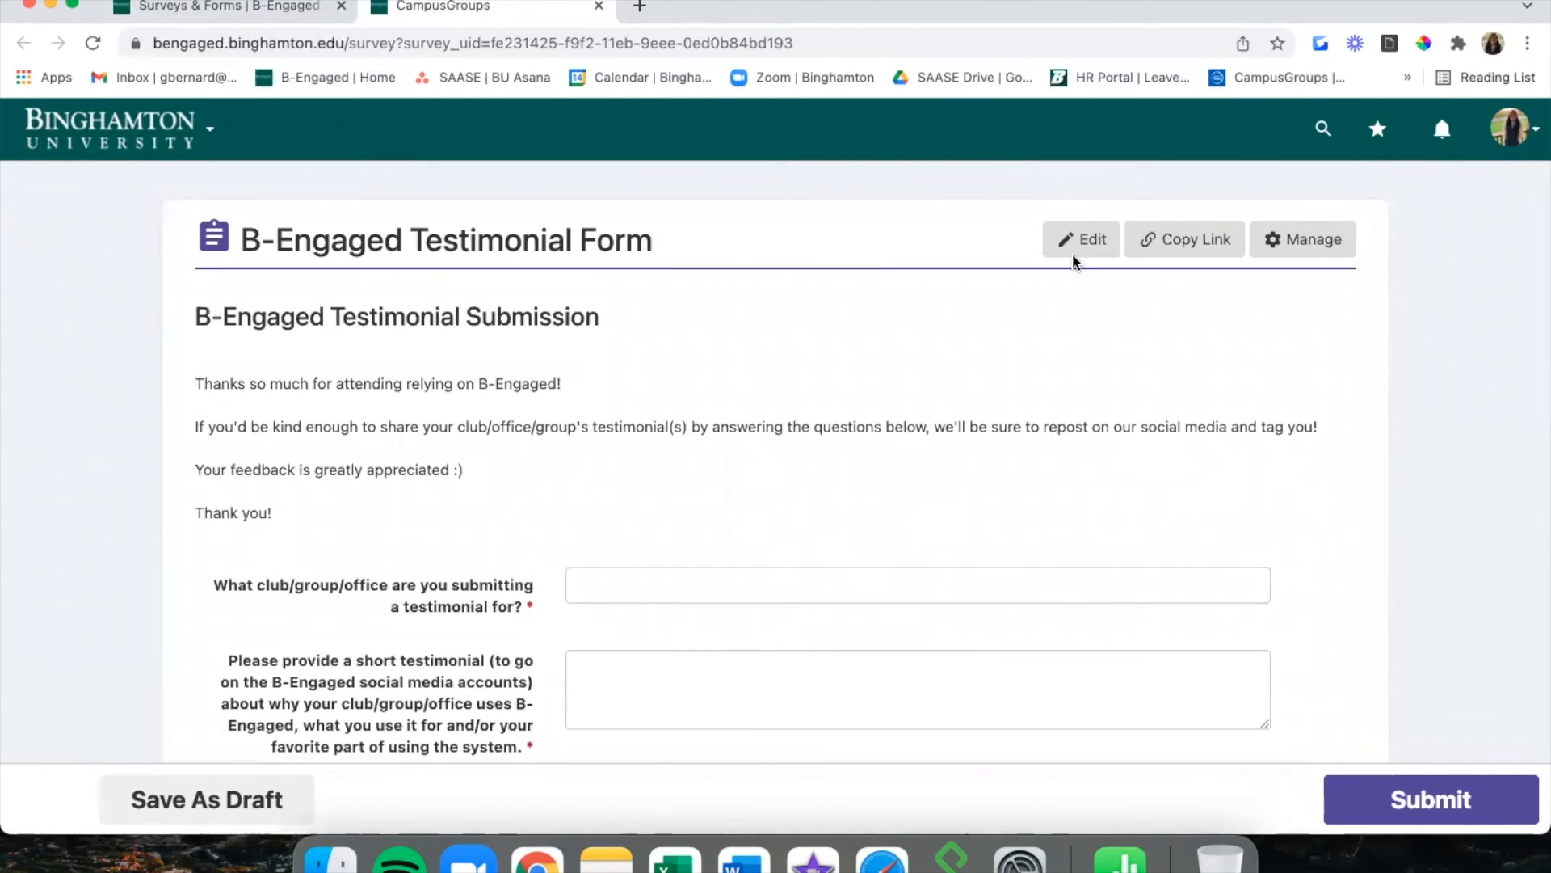
View the form's shareable link and QR code, then go to its 0 submissions.
{"action": "left_click", "coordinate": [1209, 240]}
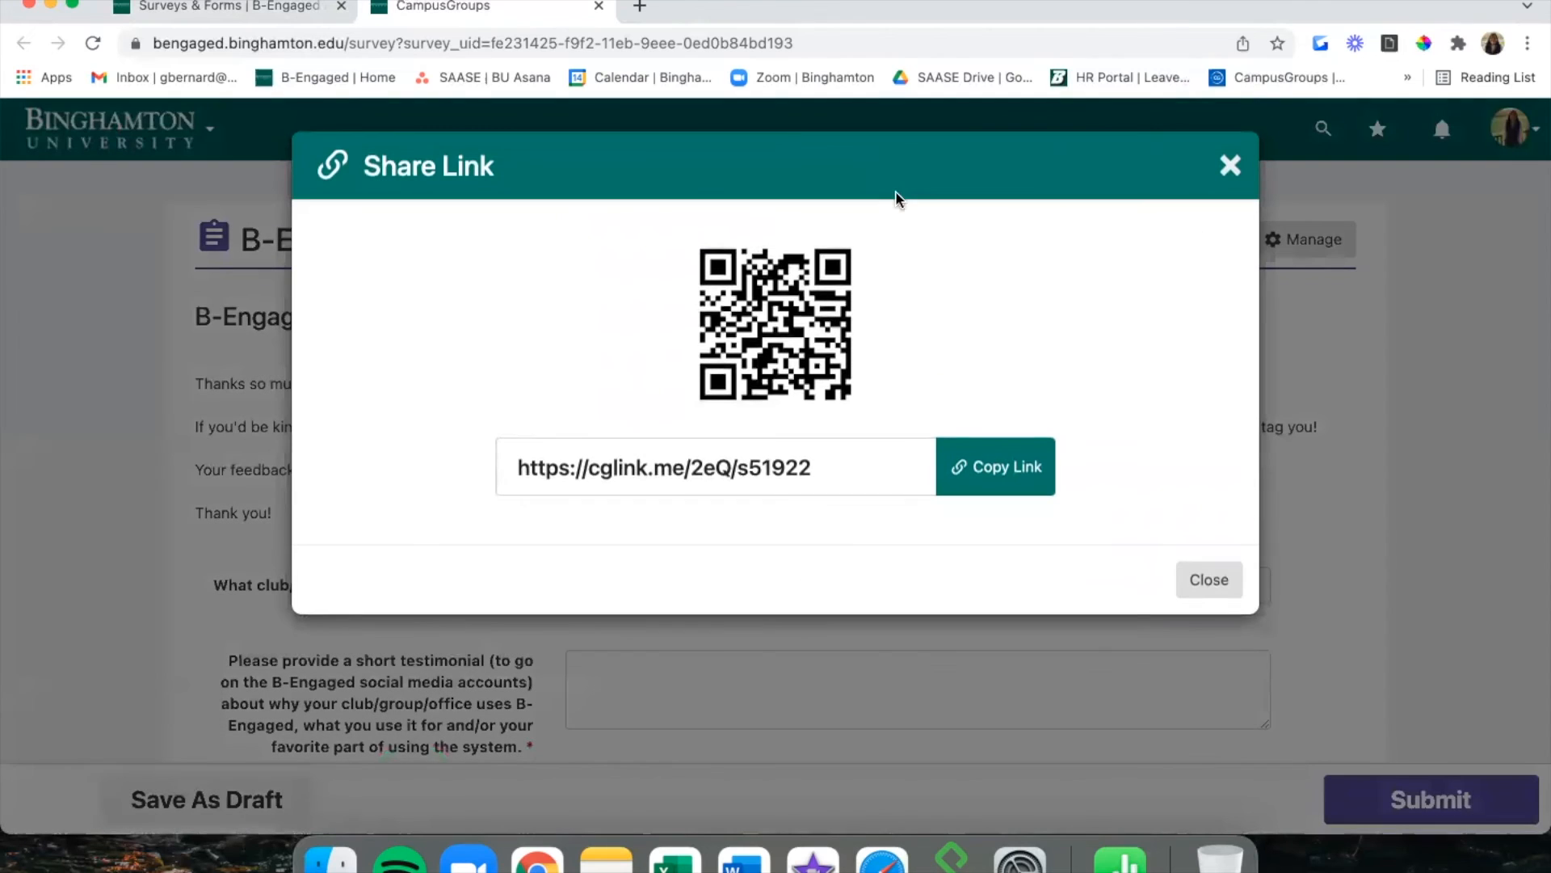
{"action": "left_click", "coordinate": [1232, 168]}
{"action": "left_click", "coordinate": [1291, 233]}
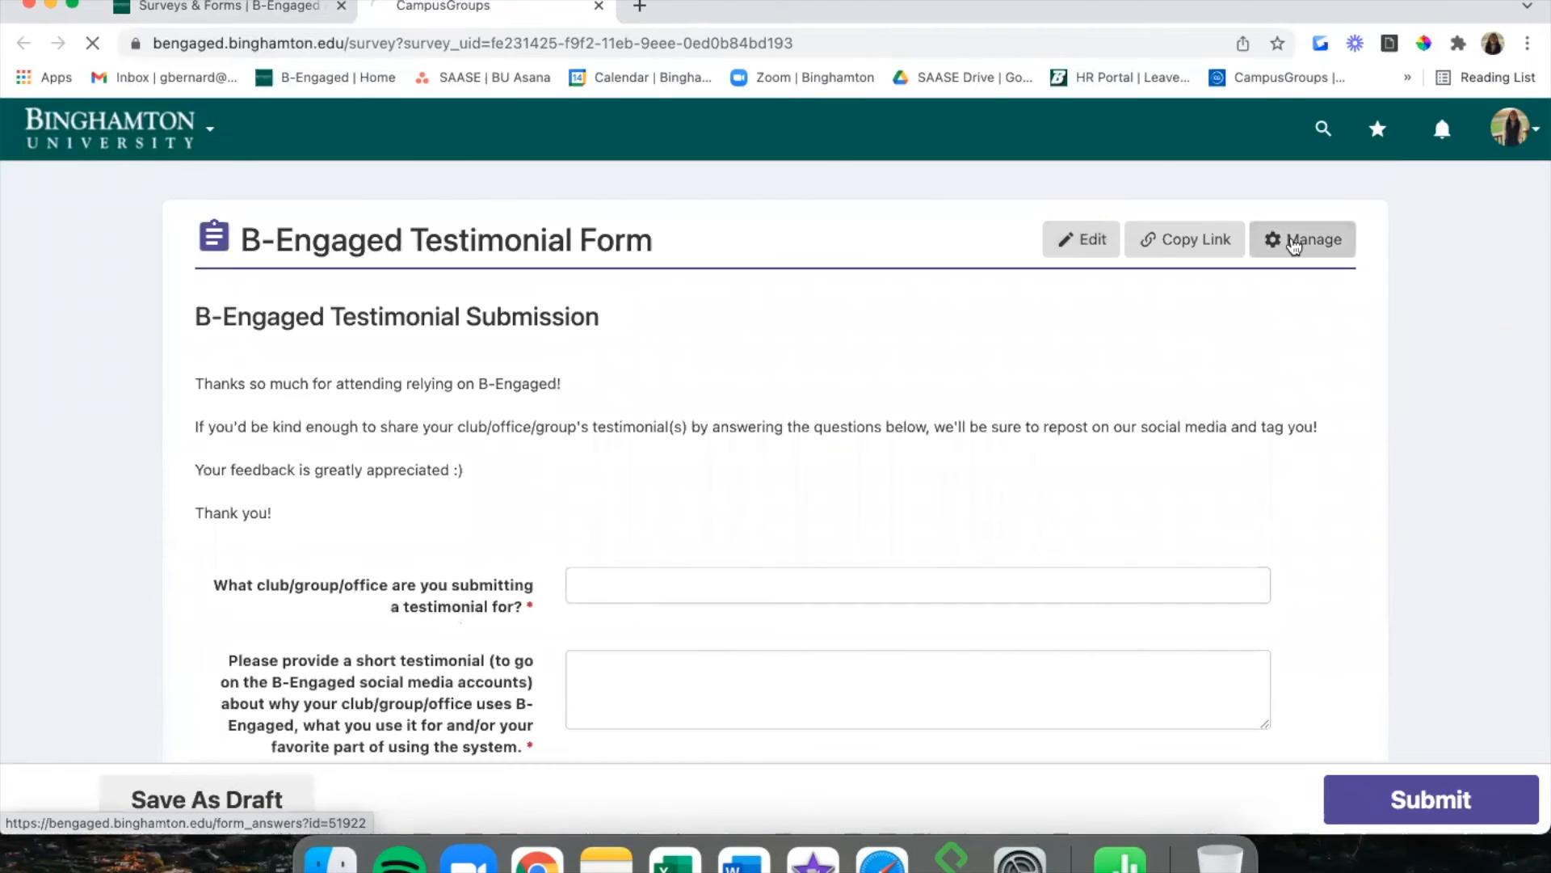
{"action": "scroll", "coordinate": [1040, 331], "scroll_direction": "down", "scroll_amount": 2}
{"action": "scroll", "coordinate": [1040, 330], "scroll_direction": "up", "scroll_amount": 3}
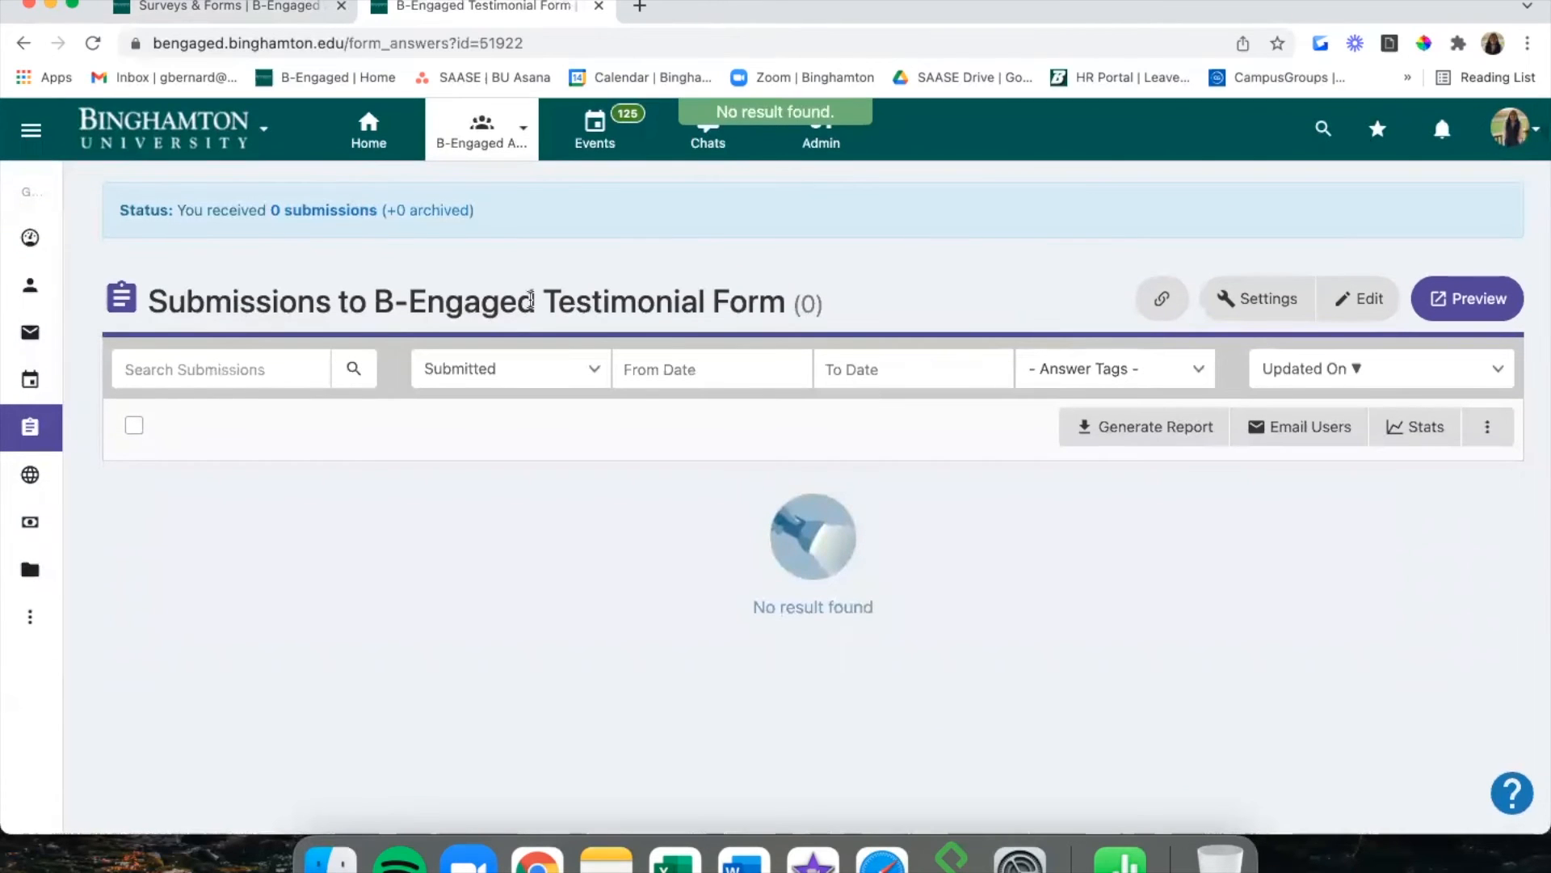
Open the Testimonial Form in the builder from All Surveys & Forms, then go back to the list.
{"action": "mouse_move", "coordinate": [53, 431]}
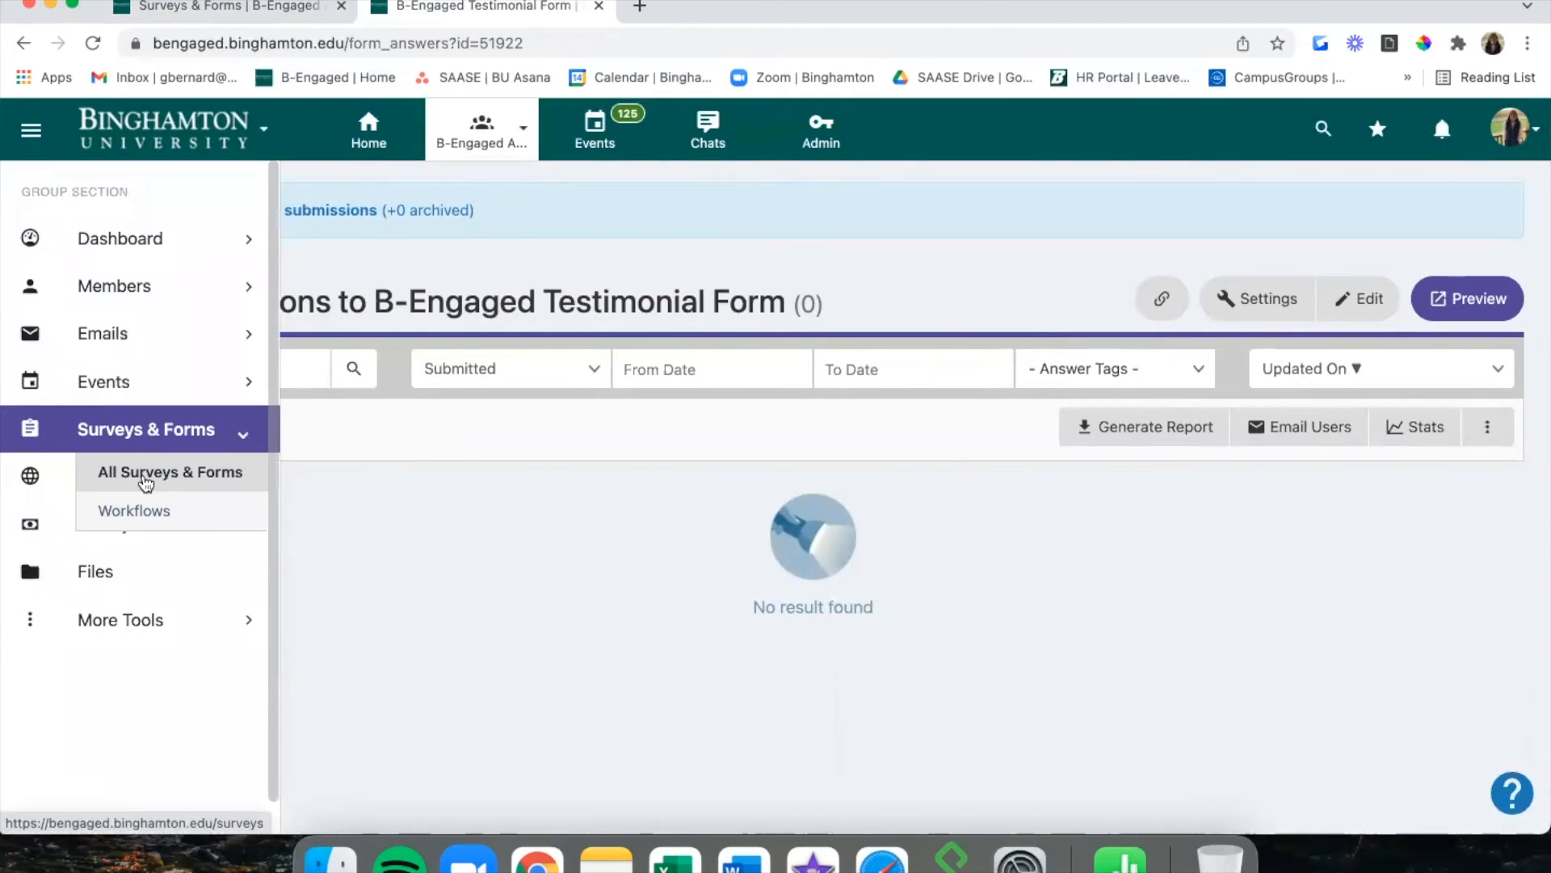
{"action": "left_click", "coordinate": [147, 475]}
{"action": "scroll", "coordinate": [792, 530], "scroll_direction": "down", "scroll_amount": 3}
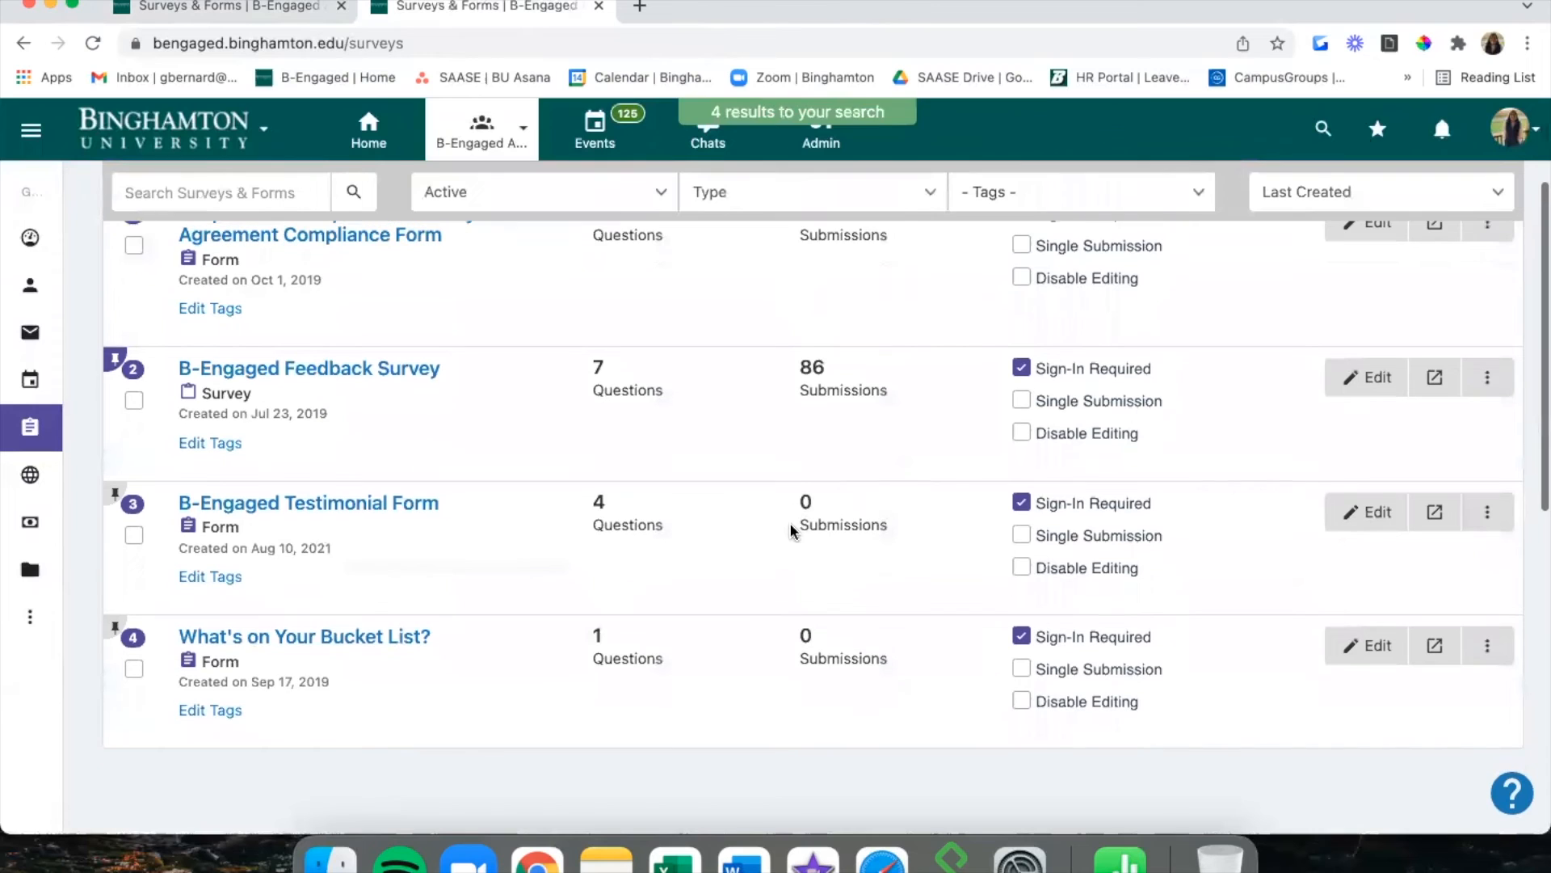
{"action": "left_click", "coordinate": [1367, 513]}
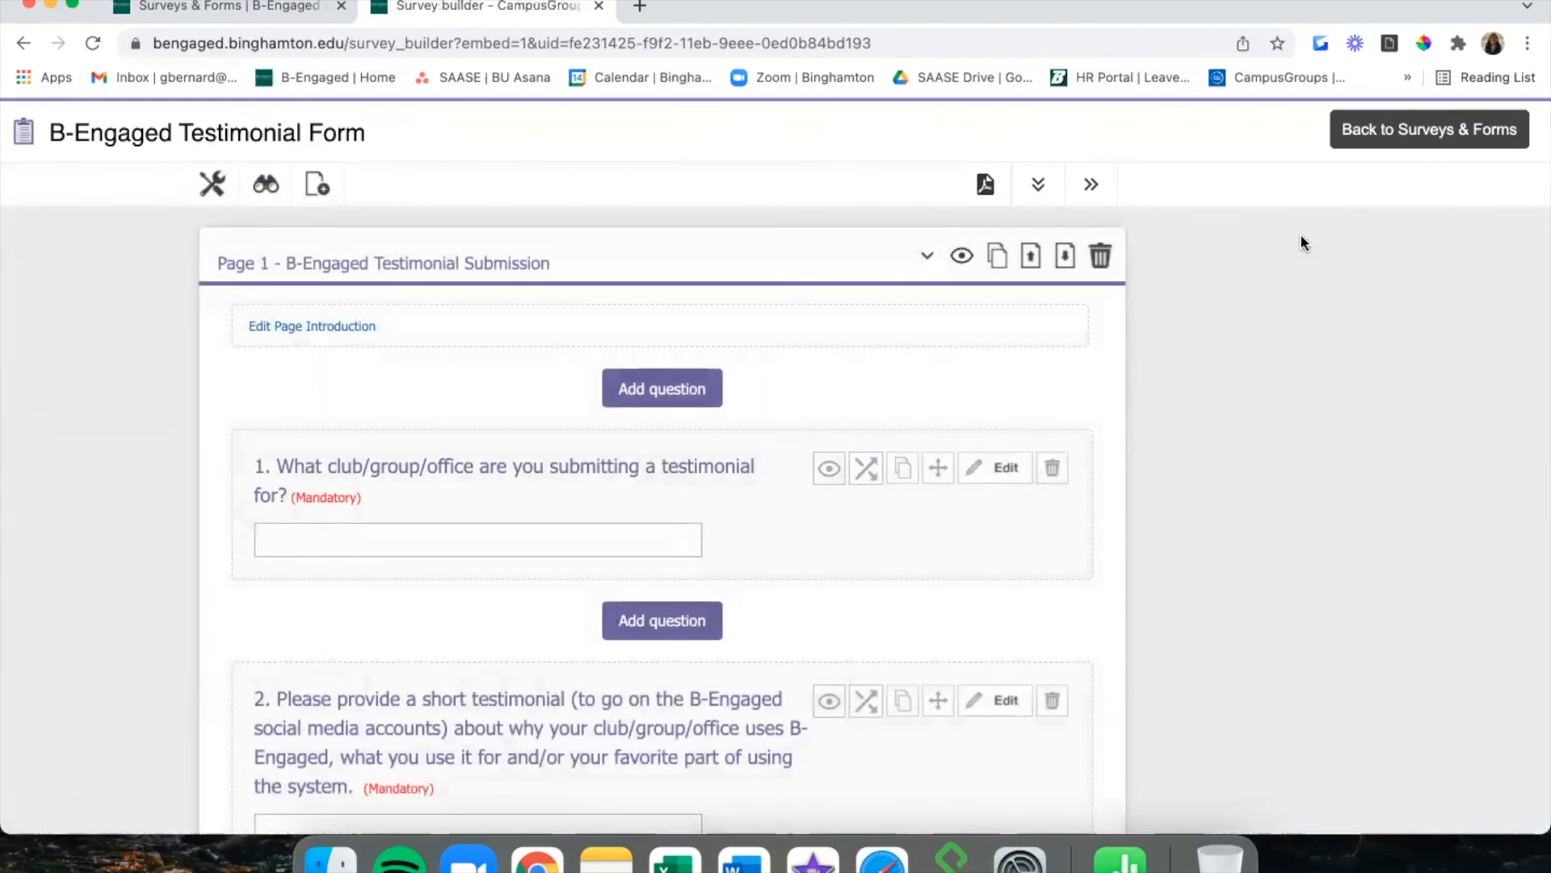
{"action": "left_click", "coordinate": [1357, 119]}
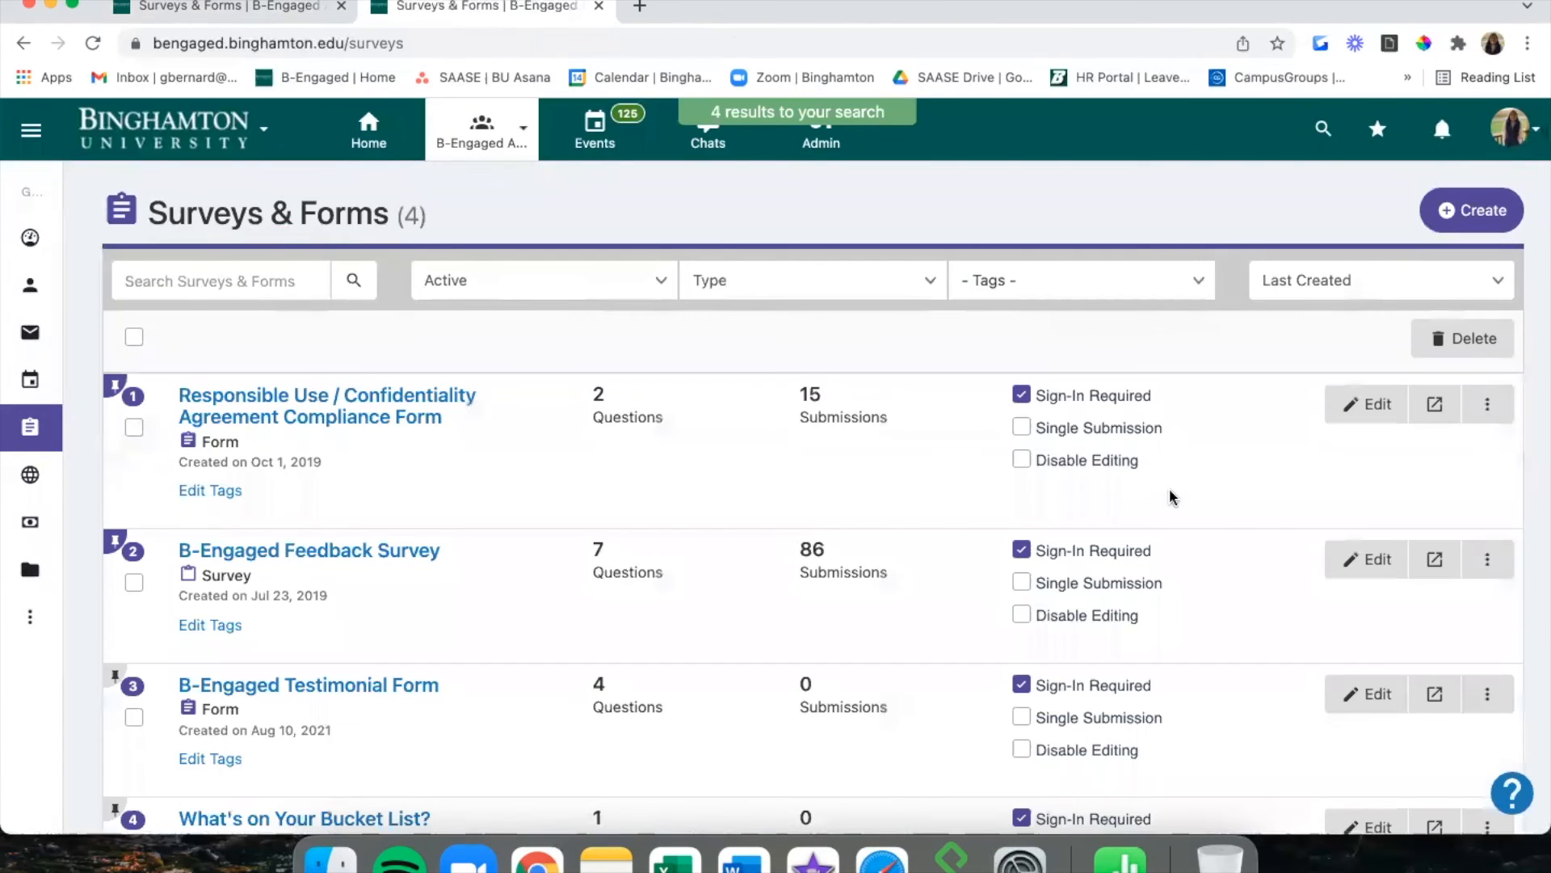
{"action": "scroll", "coordinate": [617, 459], "scroll_direction": "down", "scroll_amount": 2}
{"action": "left_click", "coordinate": [437, 418]}
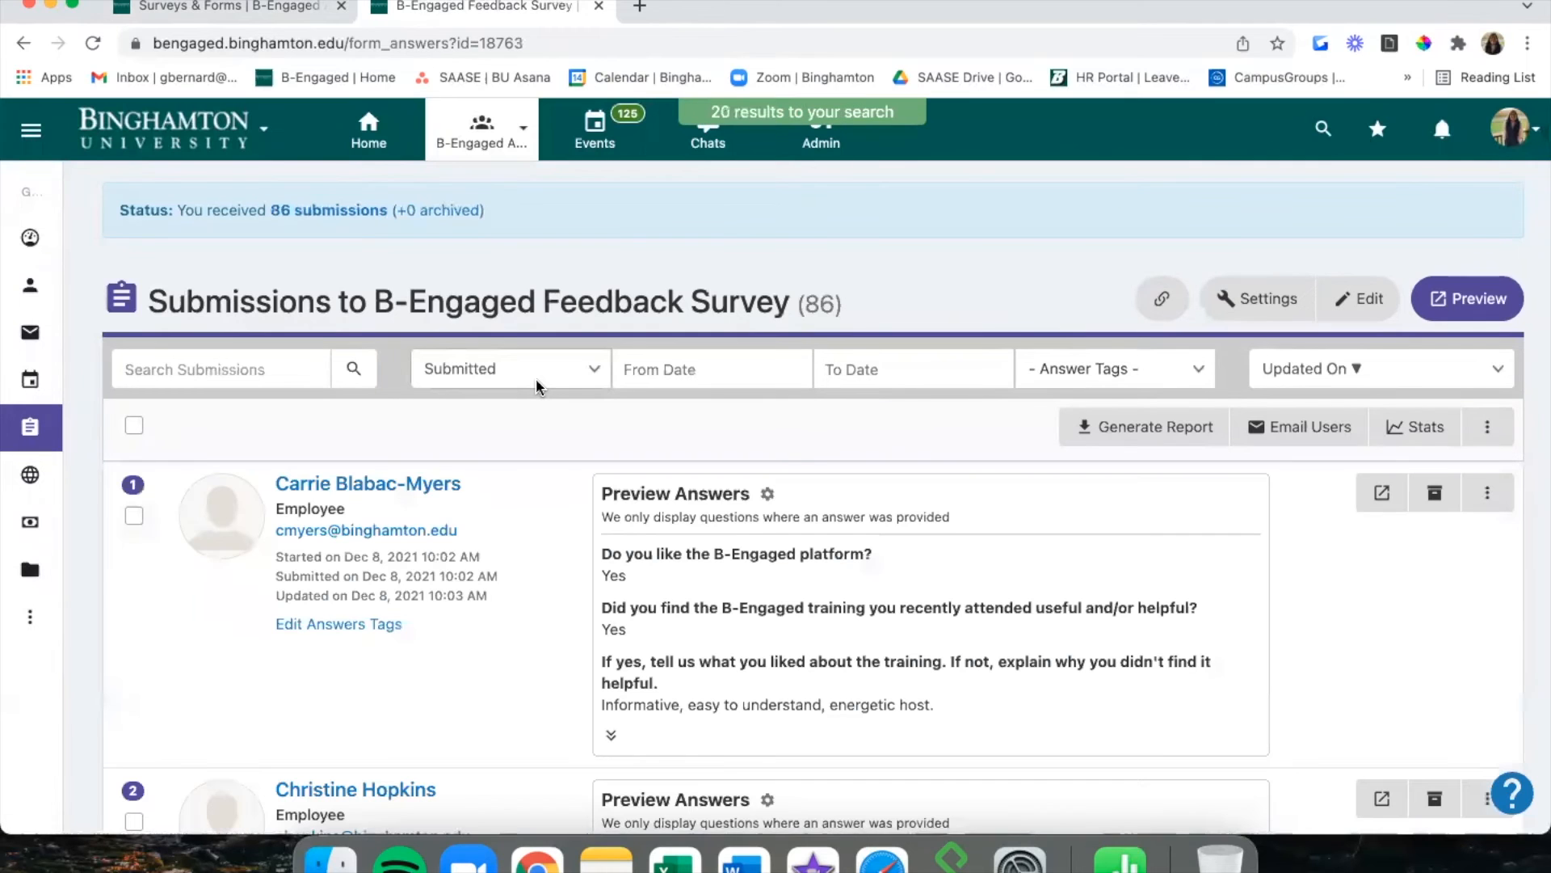
{"action": "scroll", "coordinate": [542, 464], "scroll_direction": "down", "scroll_amount": 2}
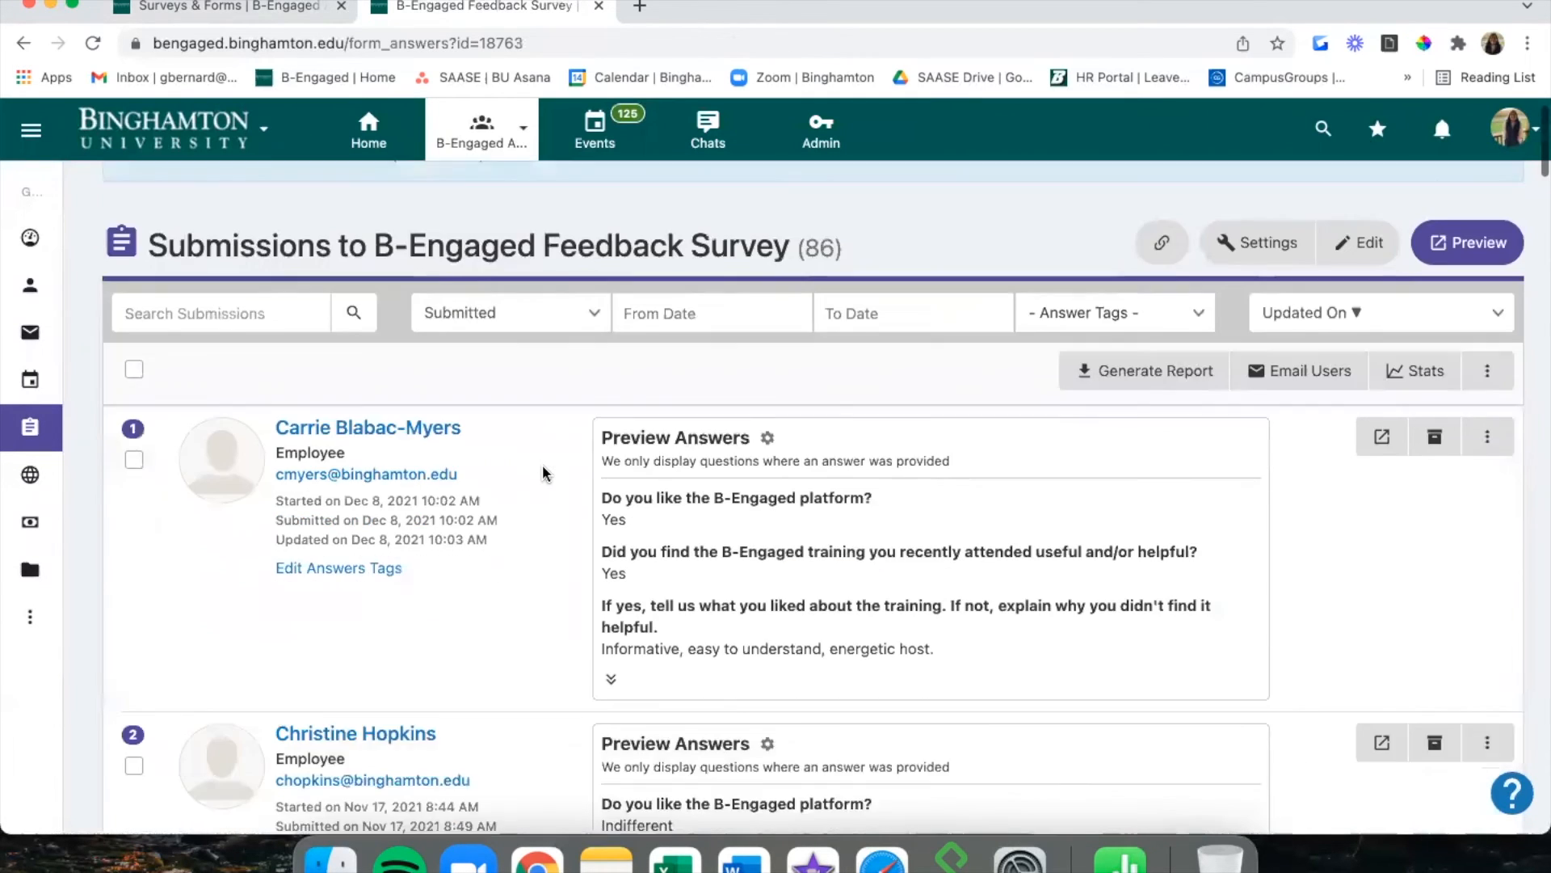
{"action": "scroll", "coordinate": [542, 473], "scroll_direction": "down", "scroll_amount": 1}
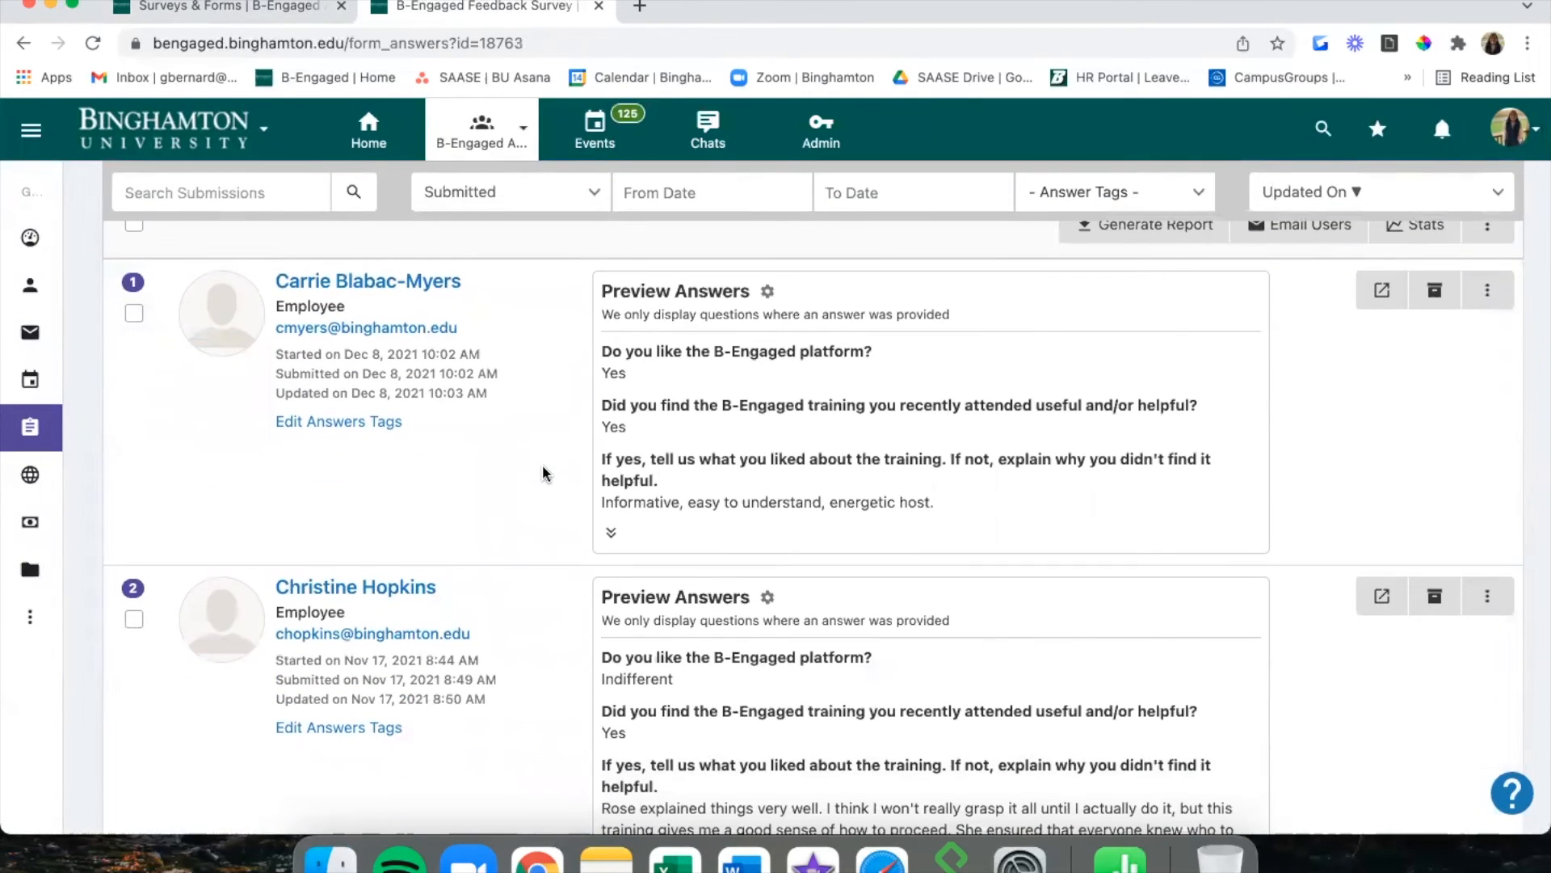
{"action": "scroll", "coordinate": [543, 474], "scroll_direction": "down", "scroll_amount": 1}
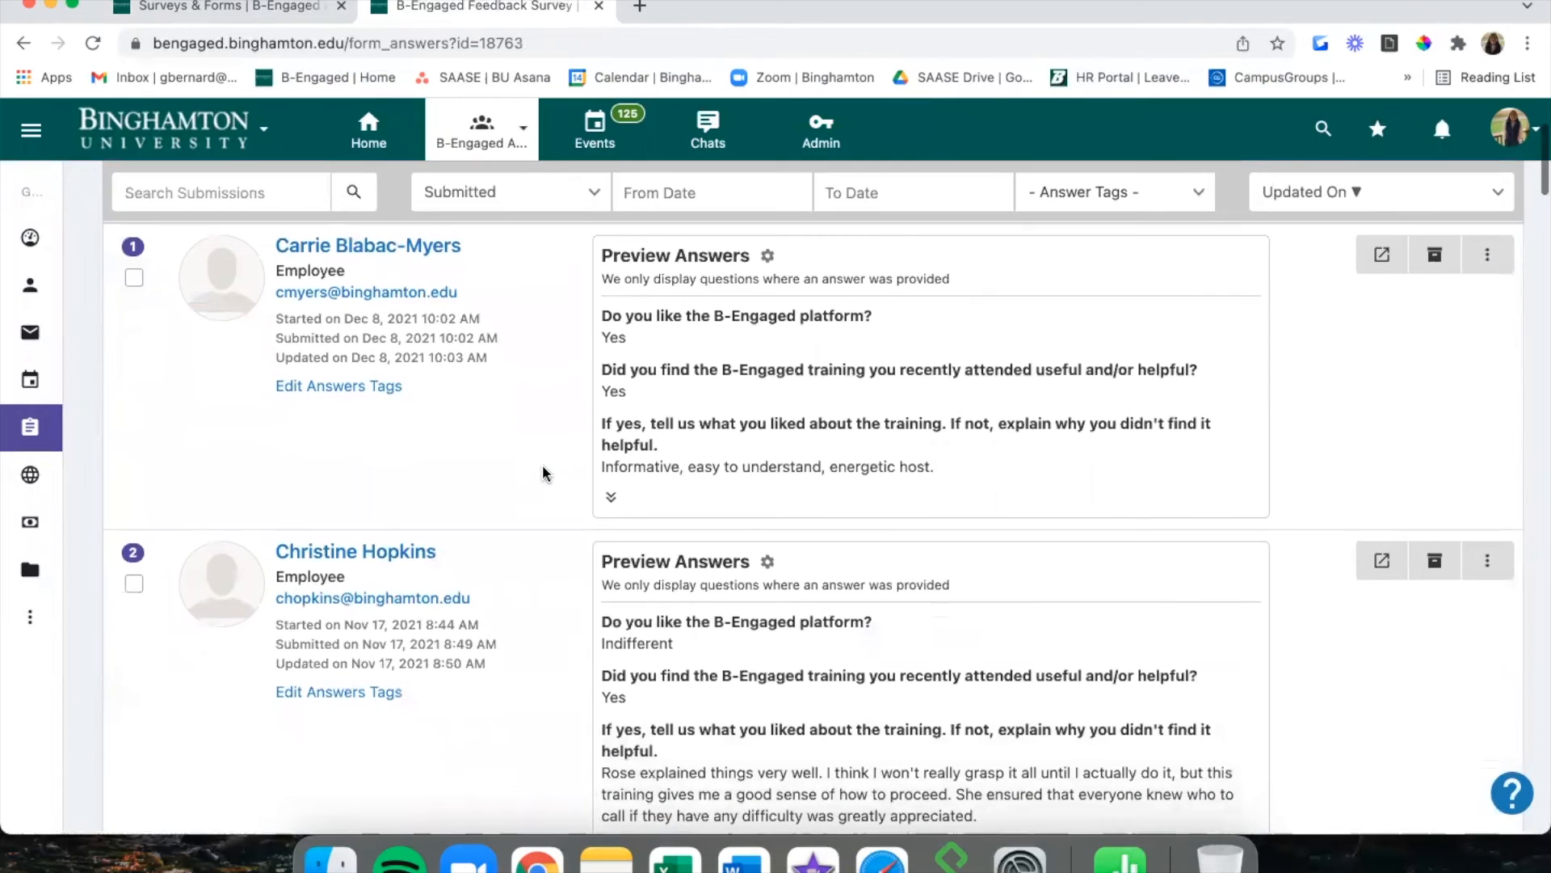
{"action": "scroll", "coordinate": [542, 473], "scroll_direction": "down", "scroll_amount": 1}
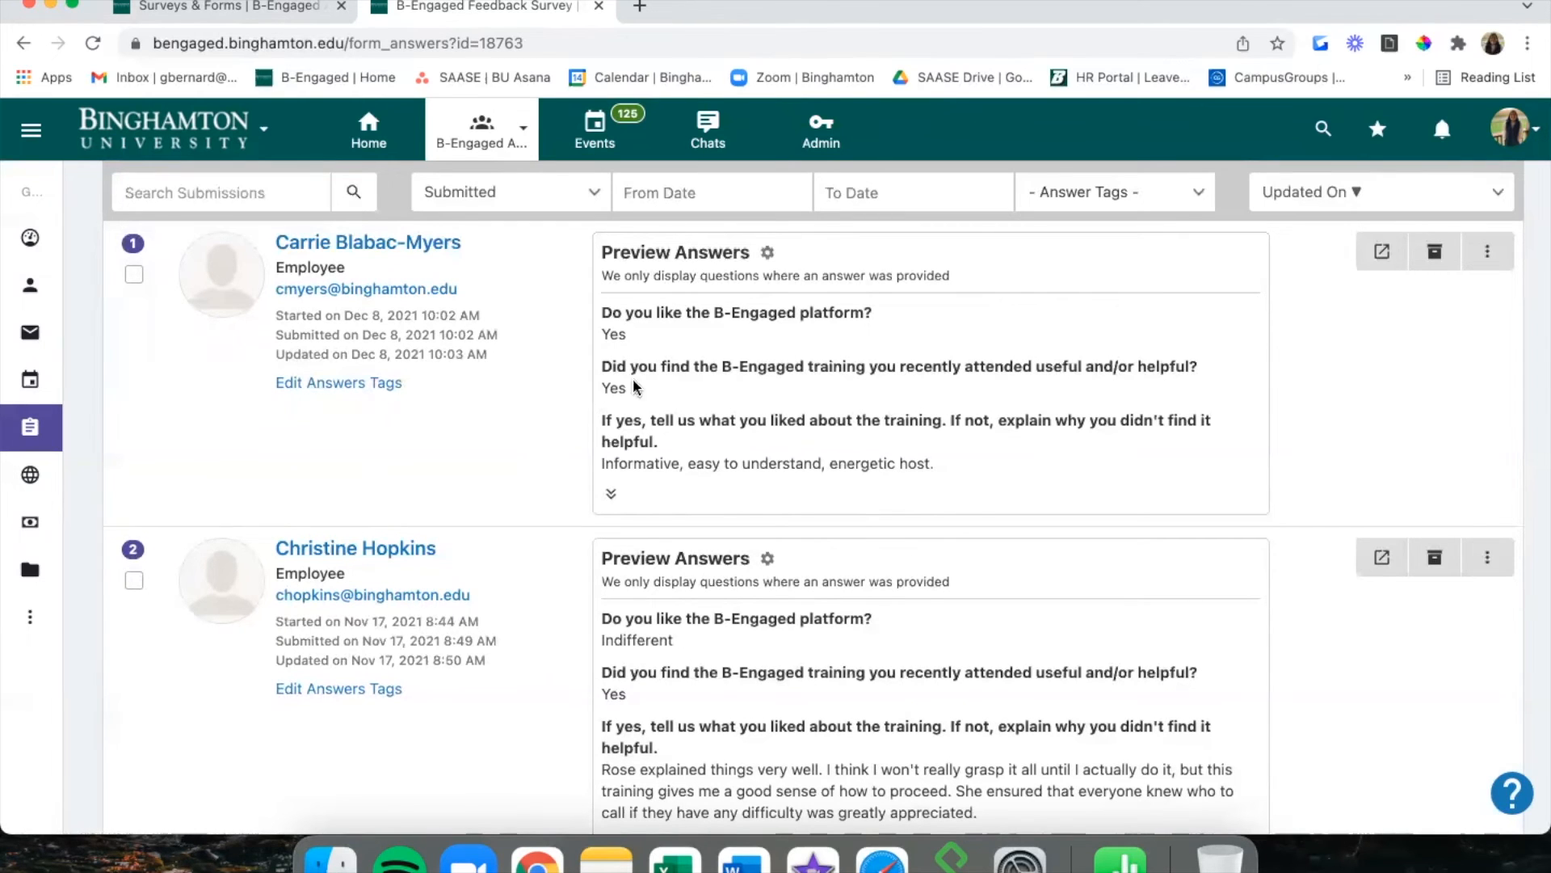
{"action": "scroll", "coordinate": [634, 383], "scroll_direction": "down", "scroll_amount": 1}
{"action": "left_click", "coordinate": [608, 454]}
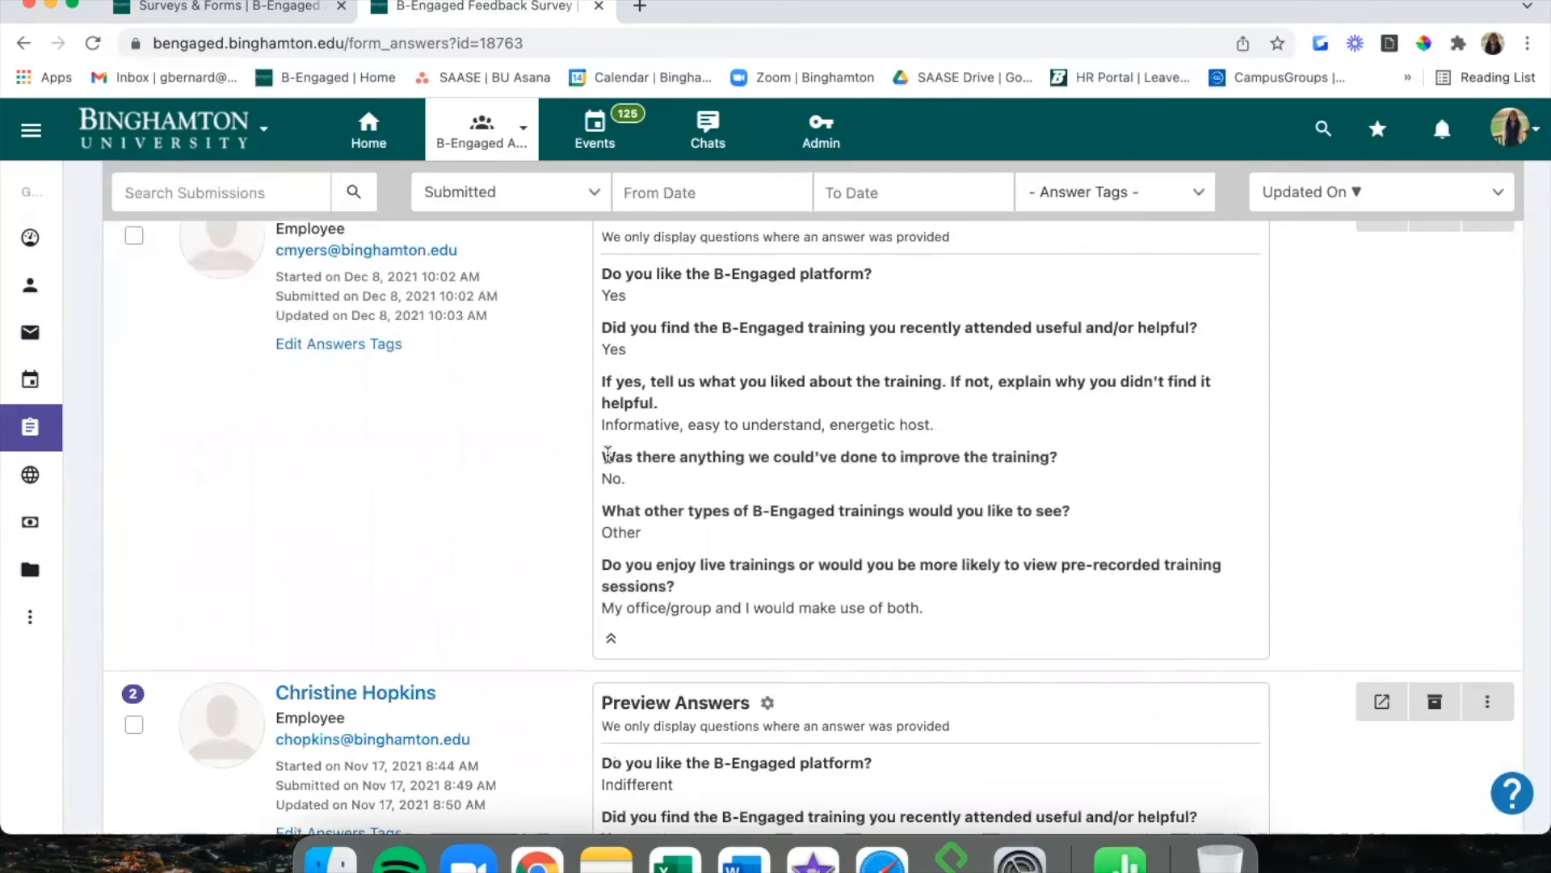
{"action": "scroll", "coordinate": [608, 454], "scroll_direction": "down", "scroll_amount": 3}
{"action": "left_click", "coordinate": [613, 491]}
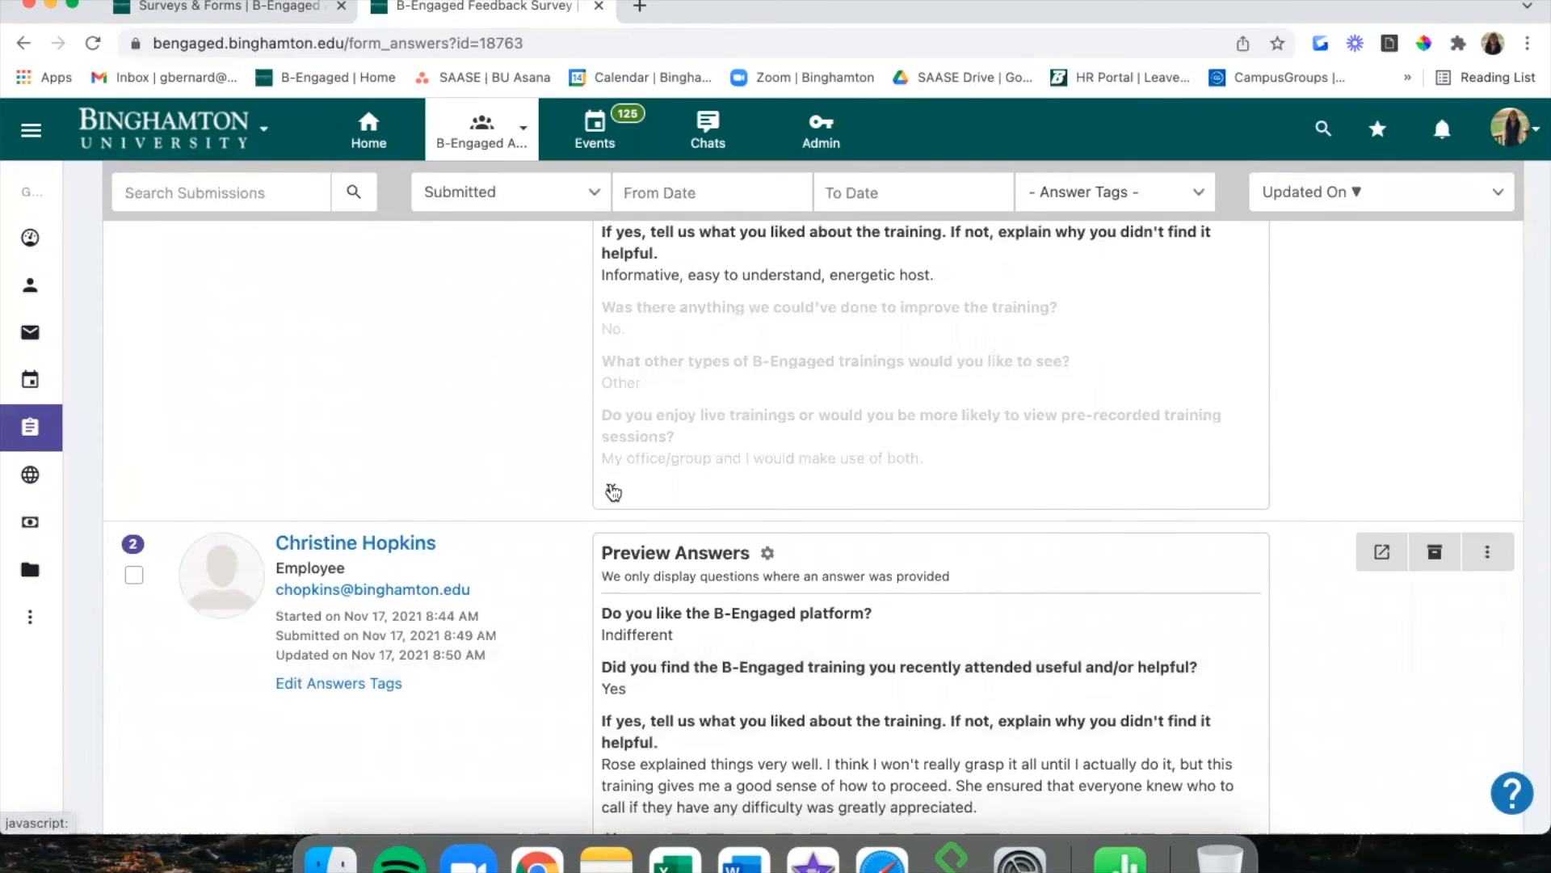
{"action": "scroll", "coordinate": [613, 491], "scroll_direction": "down", "scroll_amount": 7}
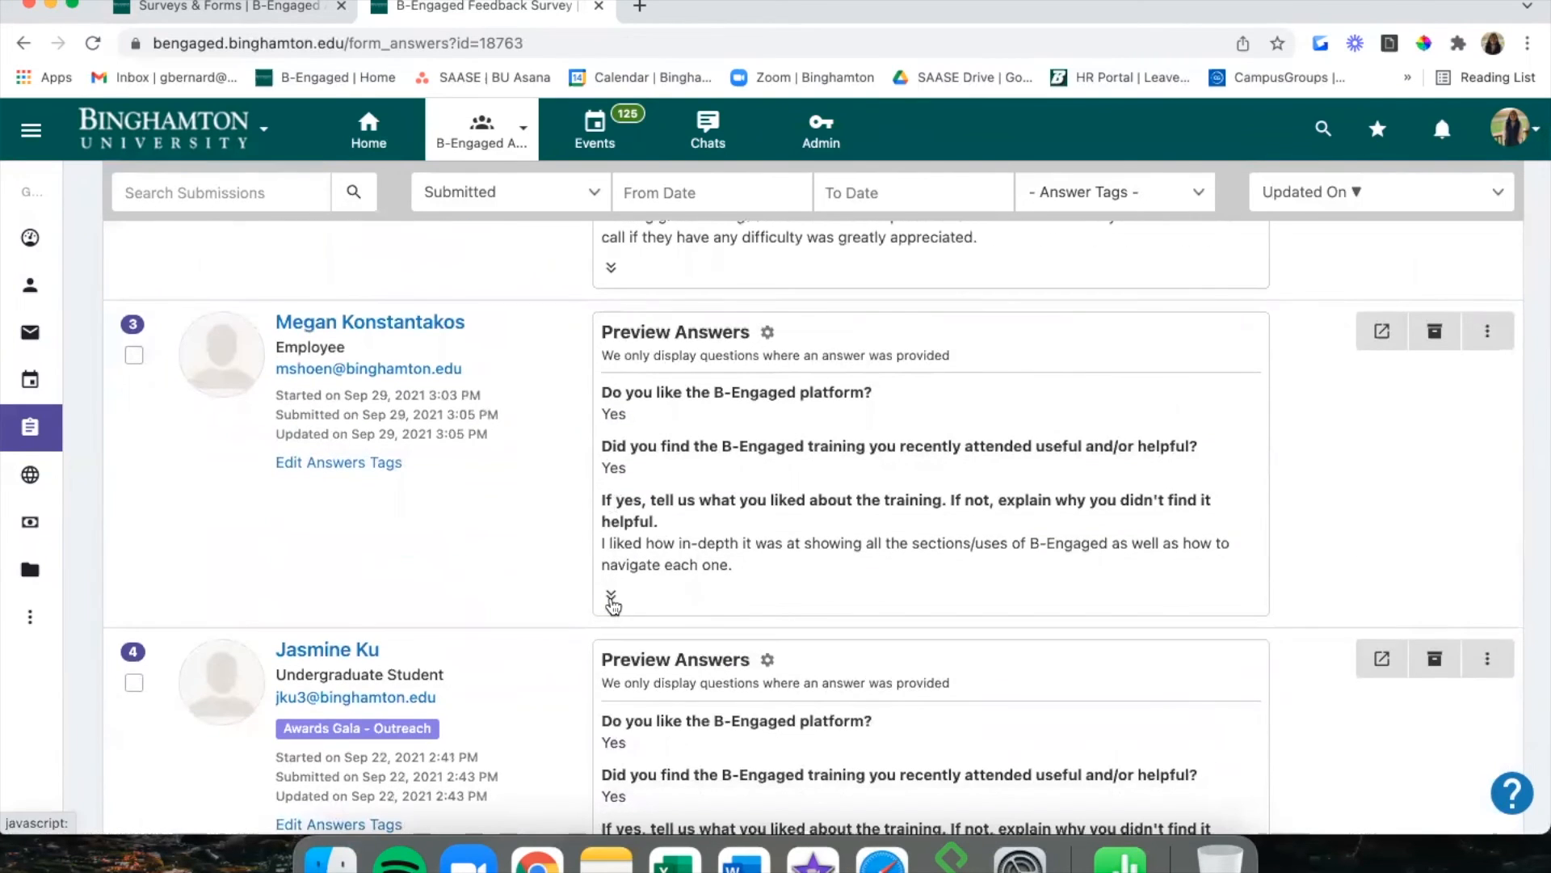
{"action": "left_click", "coordinate": [612, 600]}
{"action": "scroll", "coordinate": [614, 622], "scroll_direction": "down", "scroll_amount": 5}
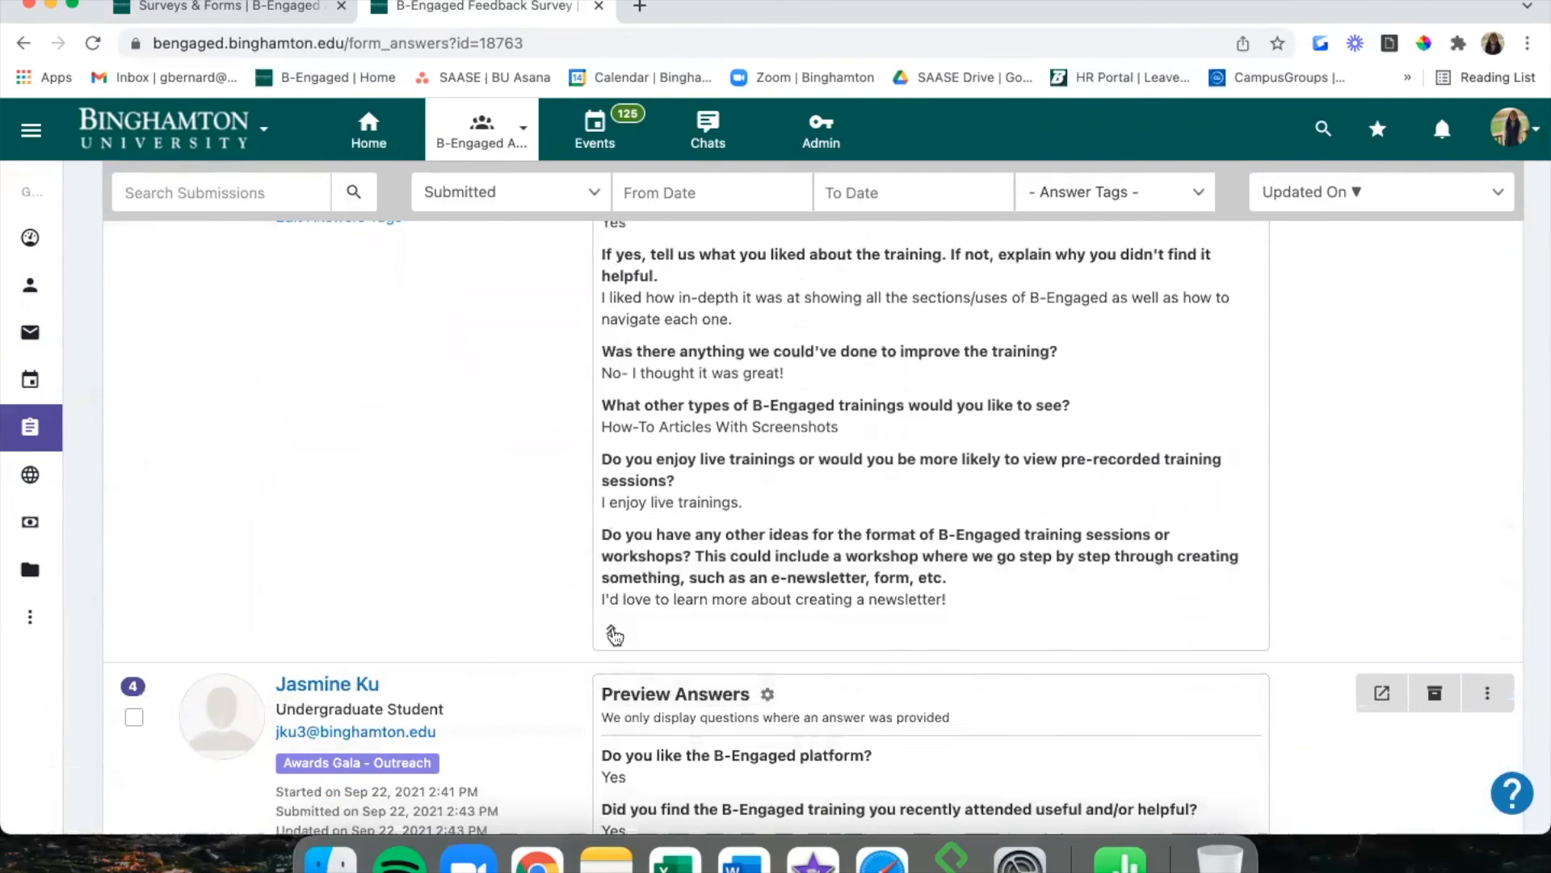
{"action": "left_click", "coordinate": [614, 635]}
{"action": "scroll", "coordinate": [611, 634], "scroll_direction": "down", "scroll_amount": 5}
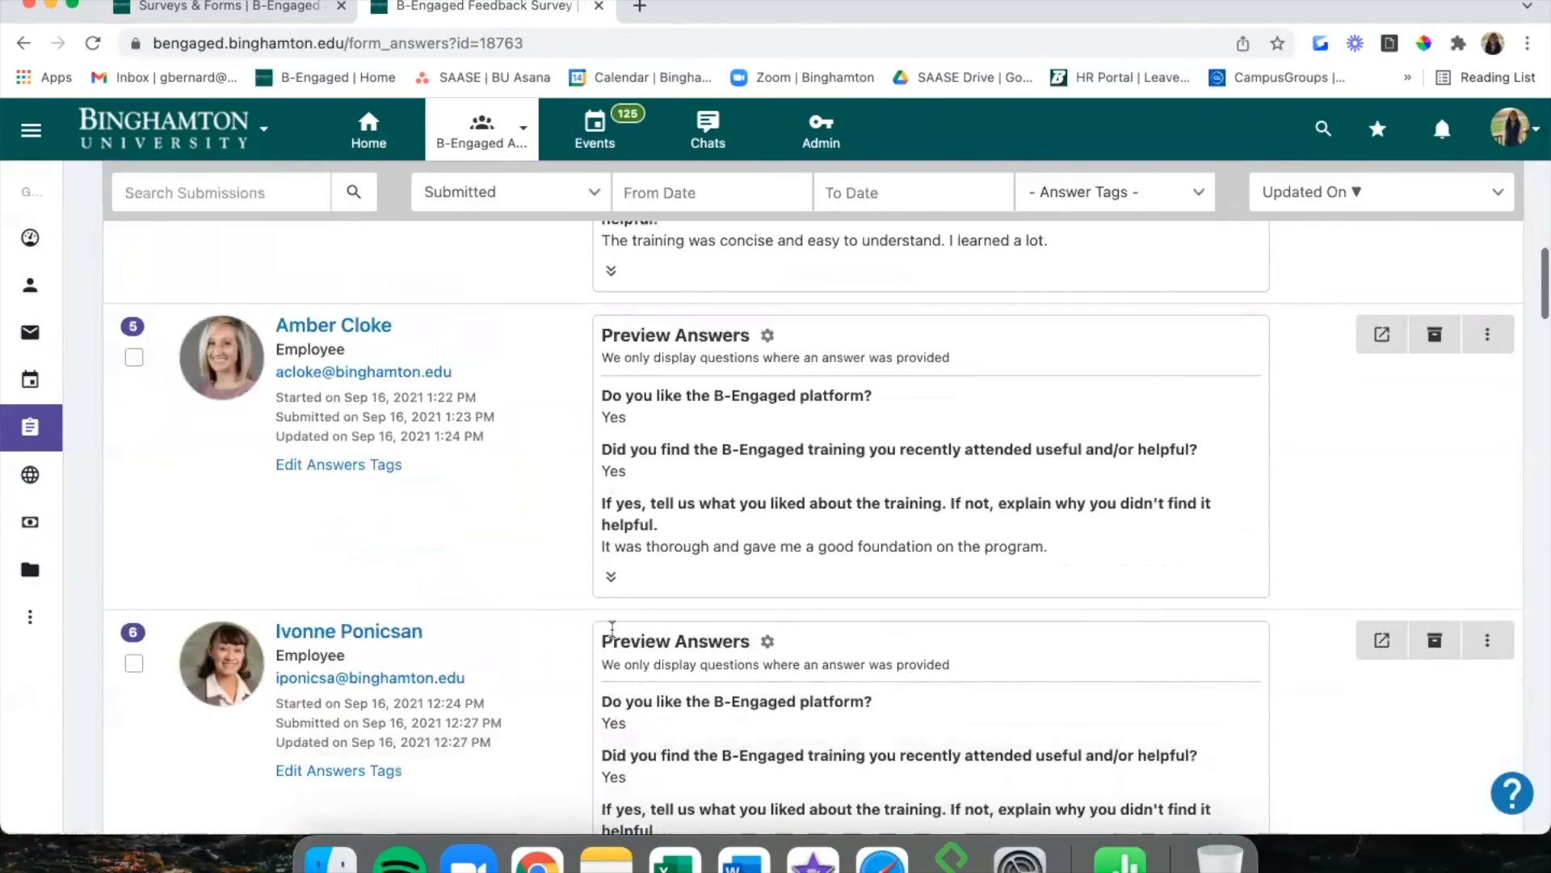
{"action": "scroll", "coordinate": [612, 628], "scroll_direction": "up", "scroll_amount": 15}
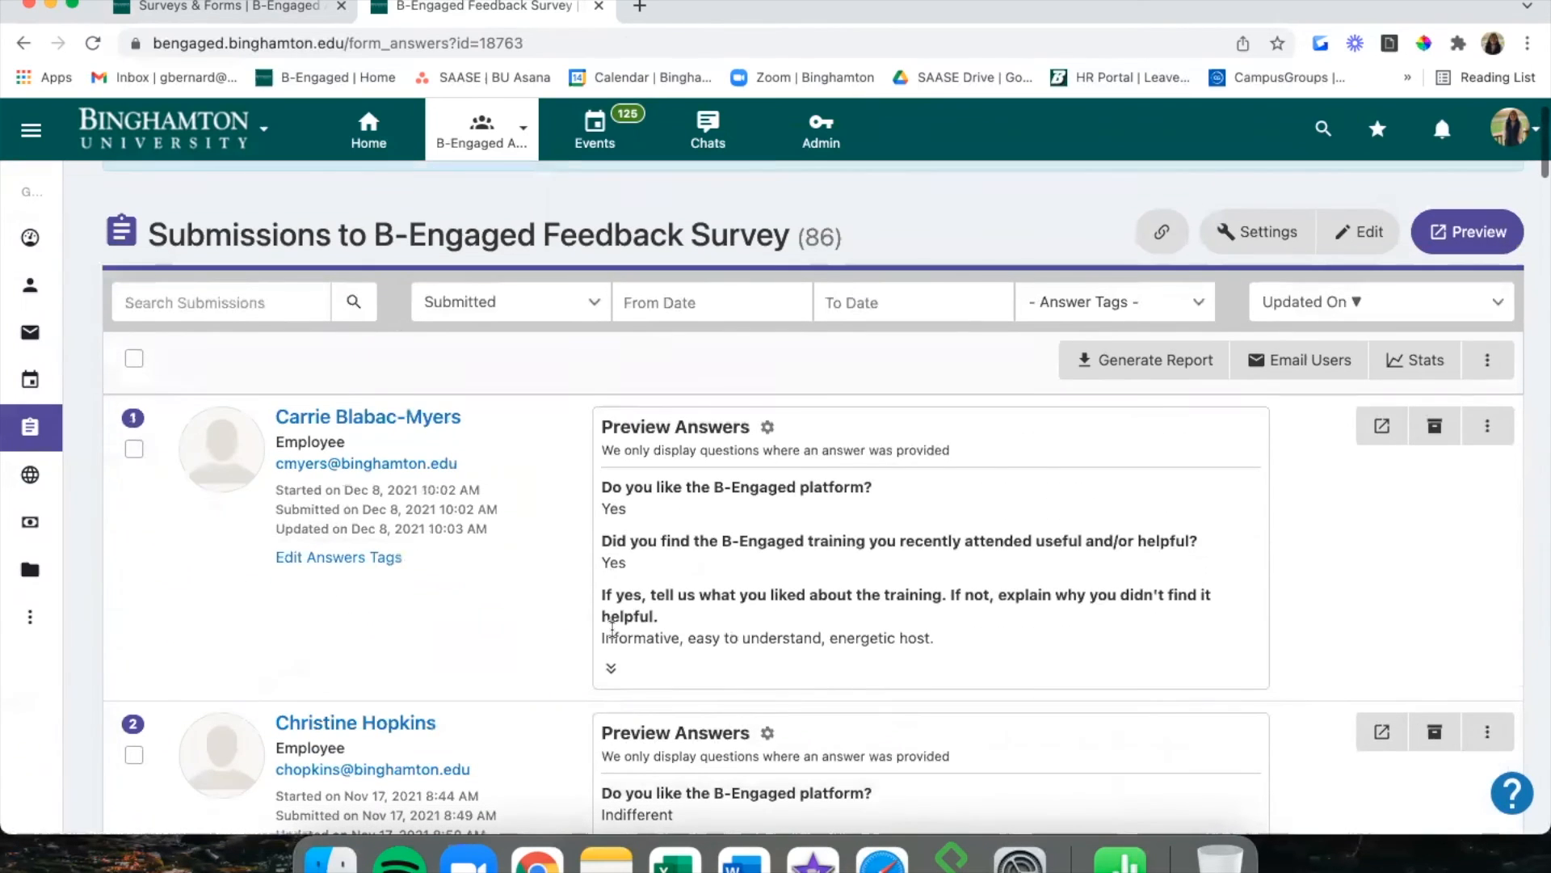
{"action": "scroll", "coordinate": [727, 566], "scroll_direction": "up", "scroll_amount": 2}
{"action": "scroll", "coordinate": [1061, 480], "scroll_direction": "down", "scroll_amount": 4}
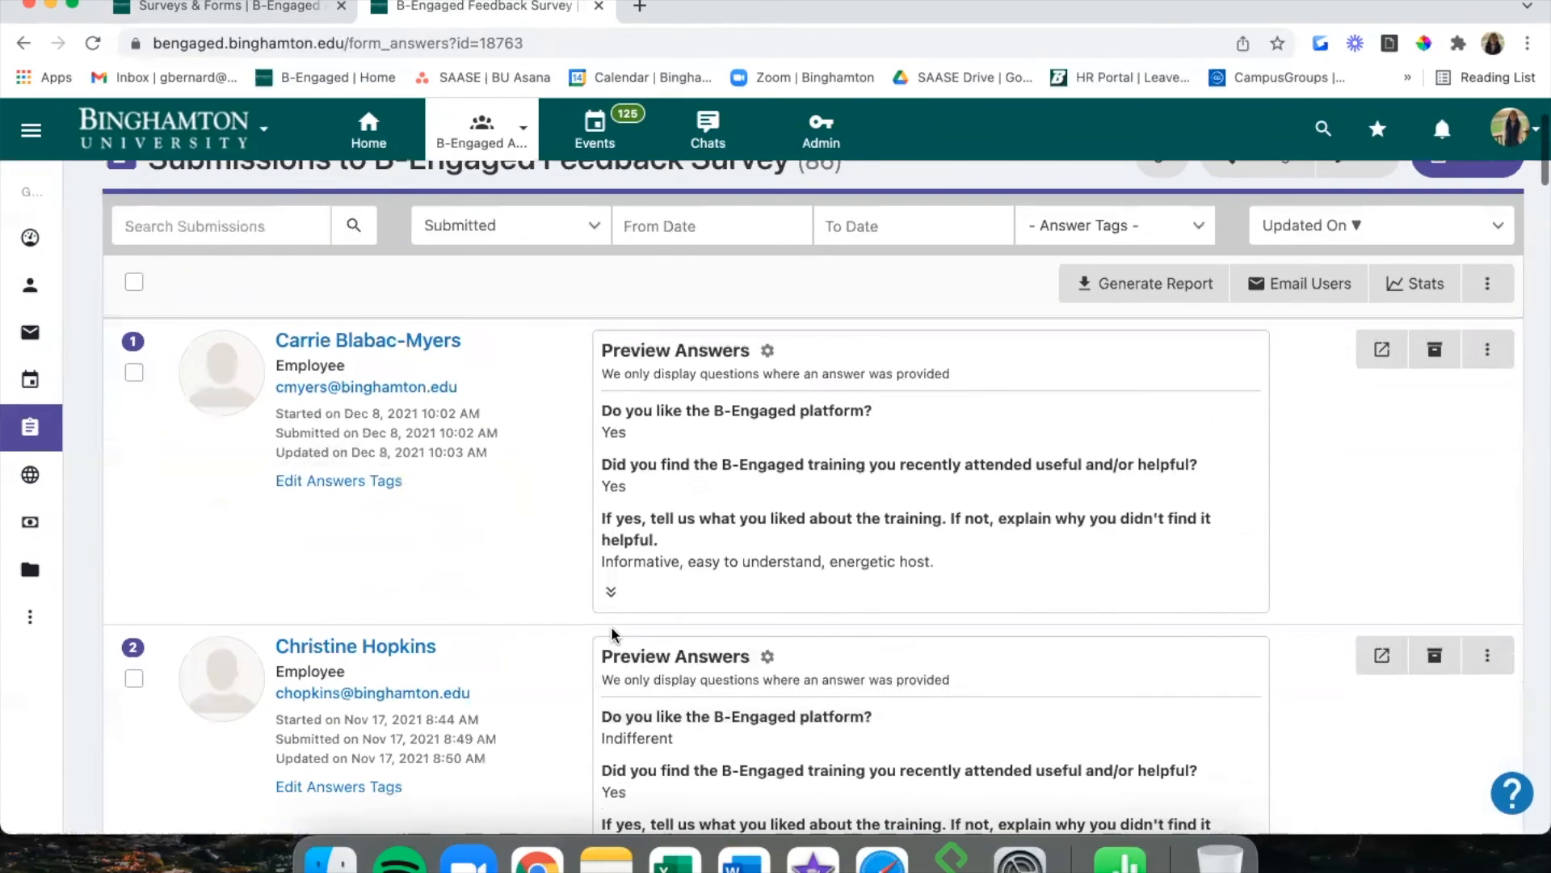
{"action": "left_click", "coordinate": [1380, 354]}
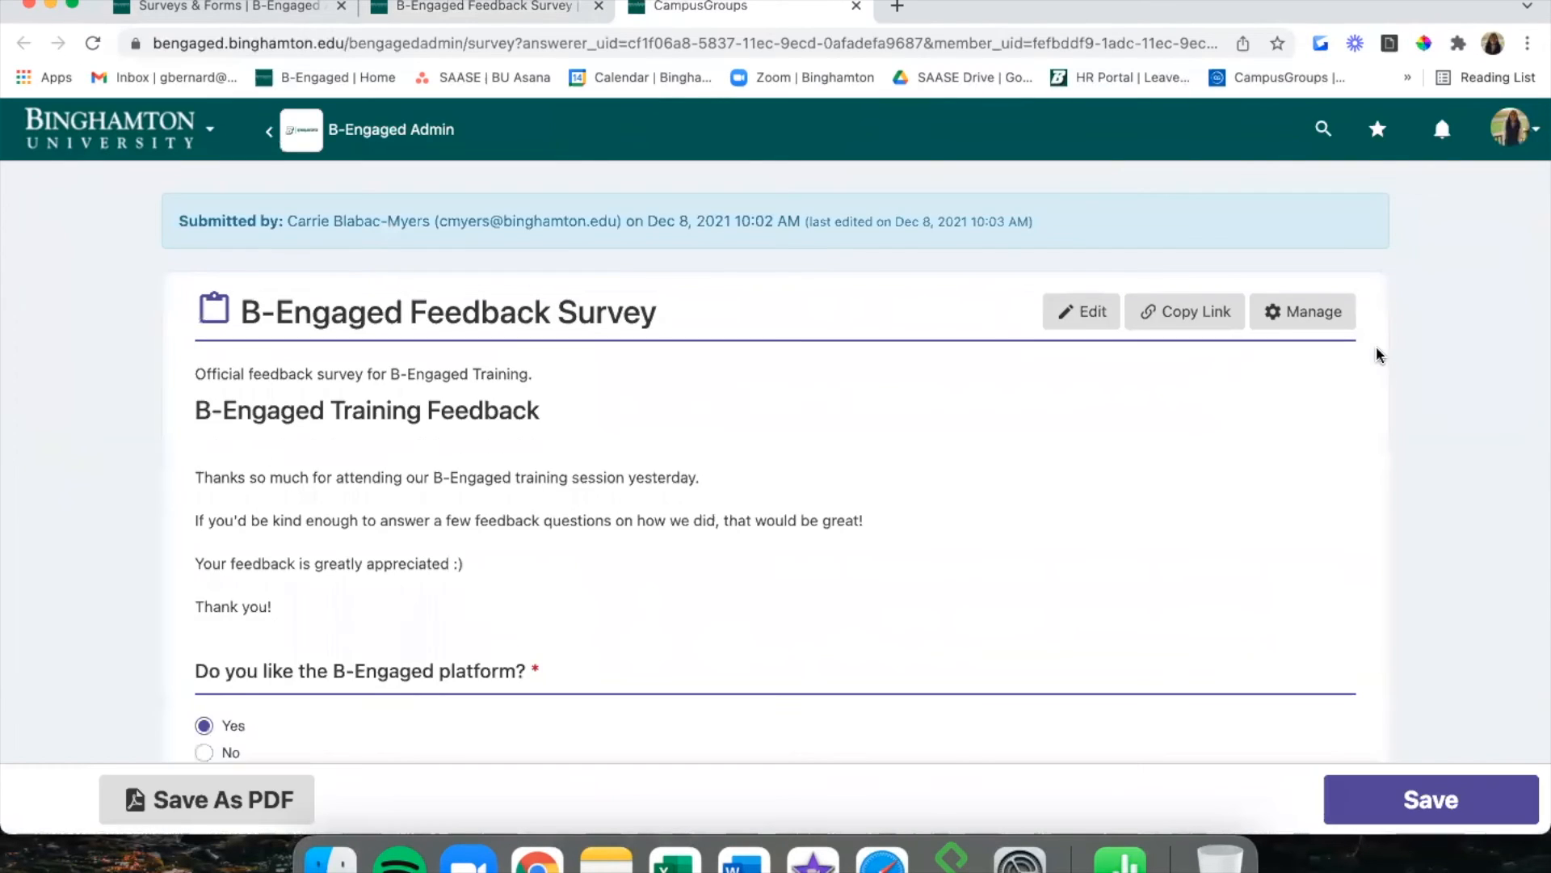
{"action": "scroll", "coordinate": [887, 514], "scroll_direction": "down", "scroll_amount": 3}
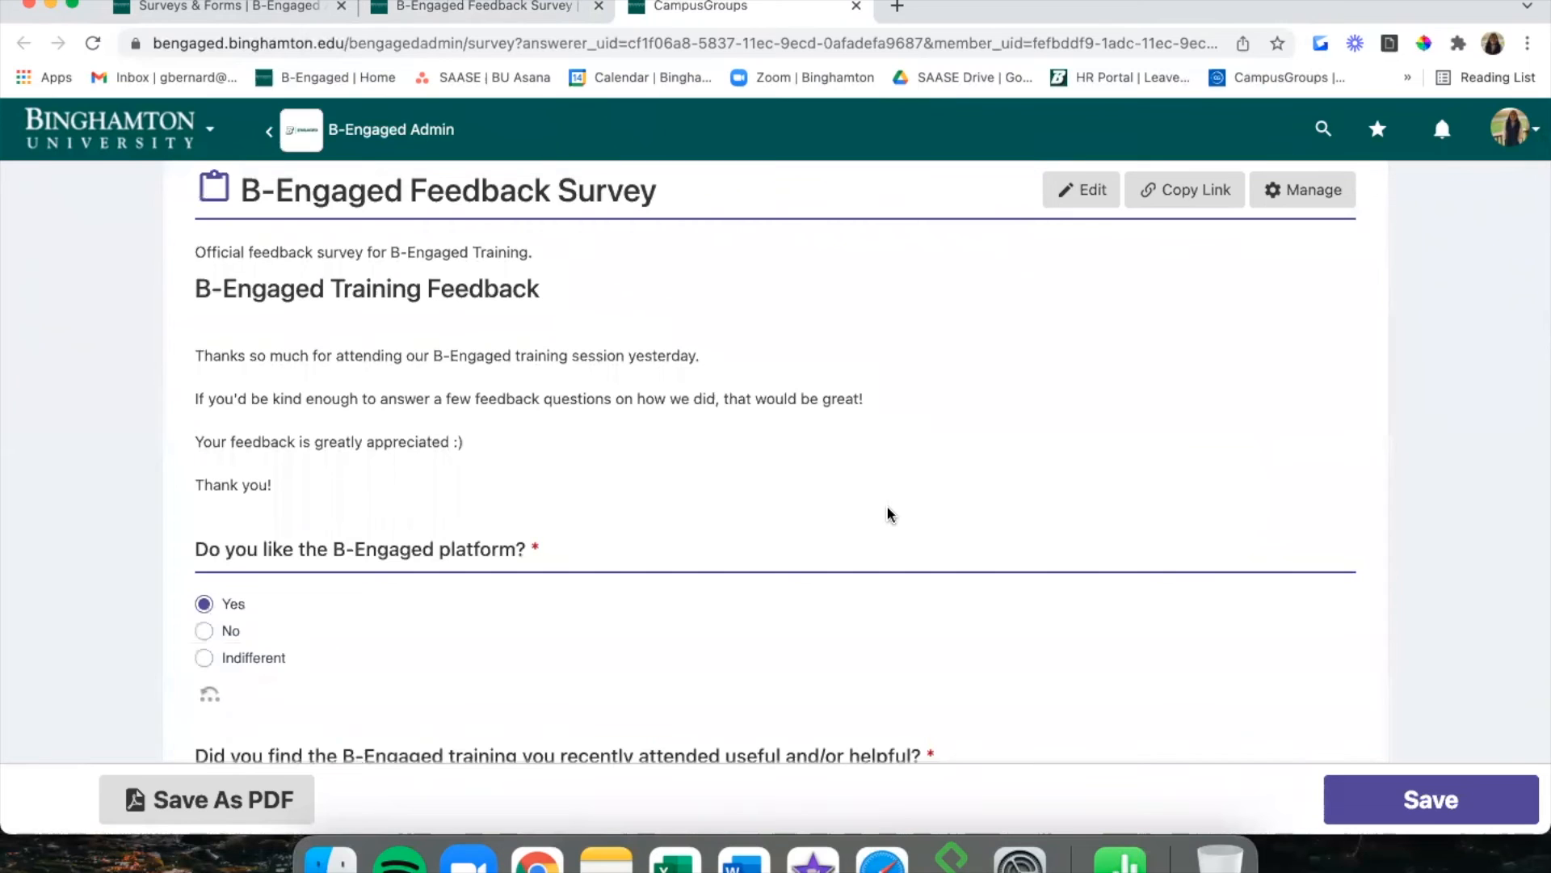
{"action": "scroll", "coordinate": [887, 509], "scroll_direction": "down", "scroll_amount": 5}
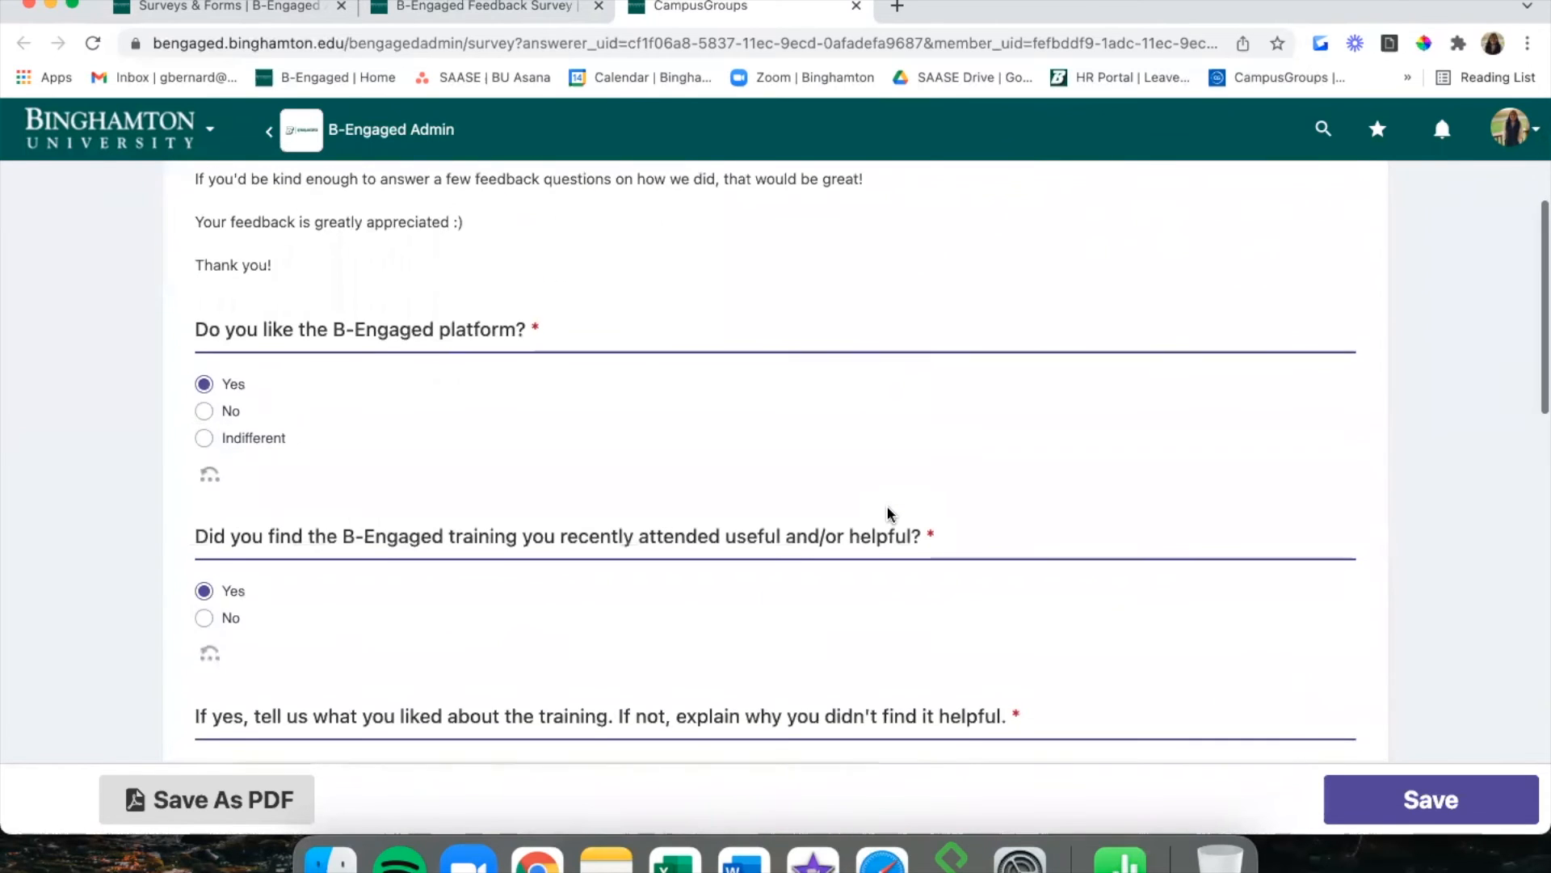
{"action": "scroll", "coordinate": [887, 510], "scroll_direction": "down", "scroll_amount": 6}
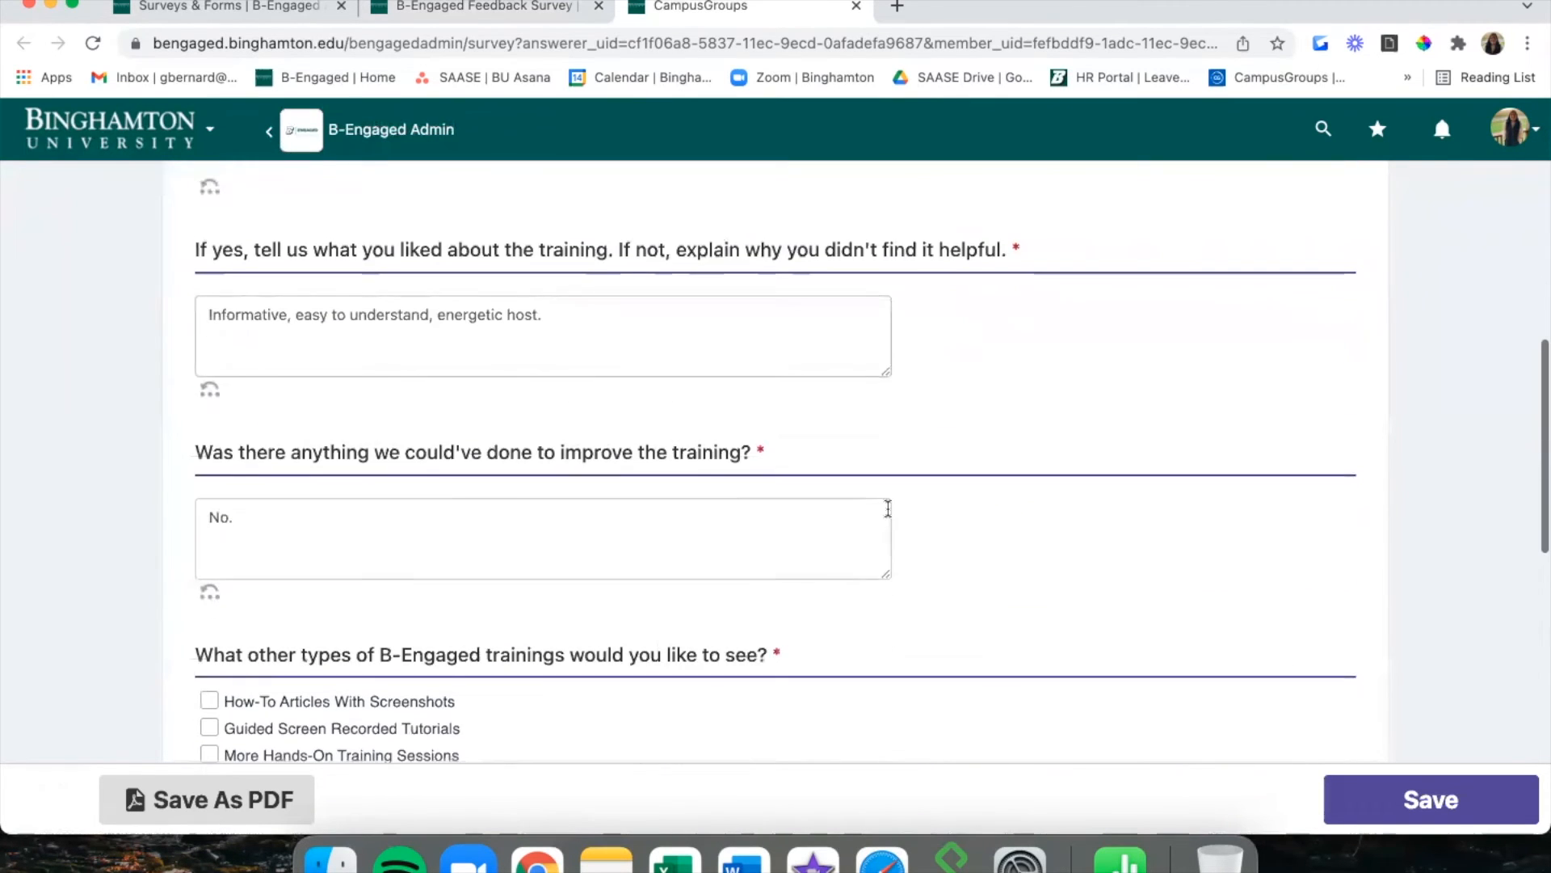
{"action": "scroll", "coordinate": [888, 509], "scroll_direction": "down", "scroll_amount": 7}
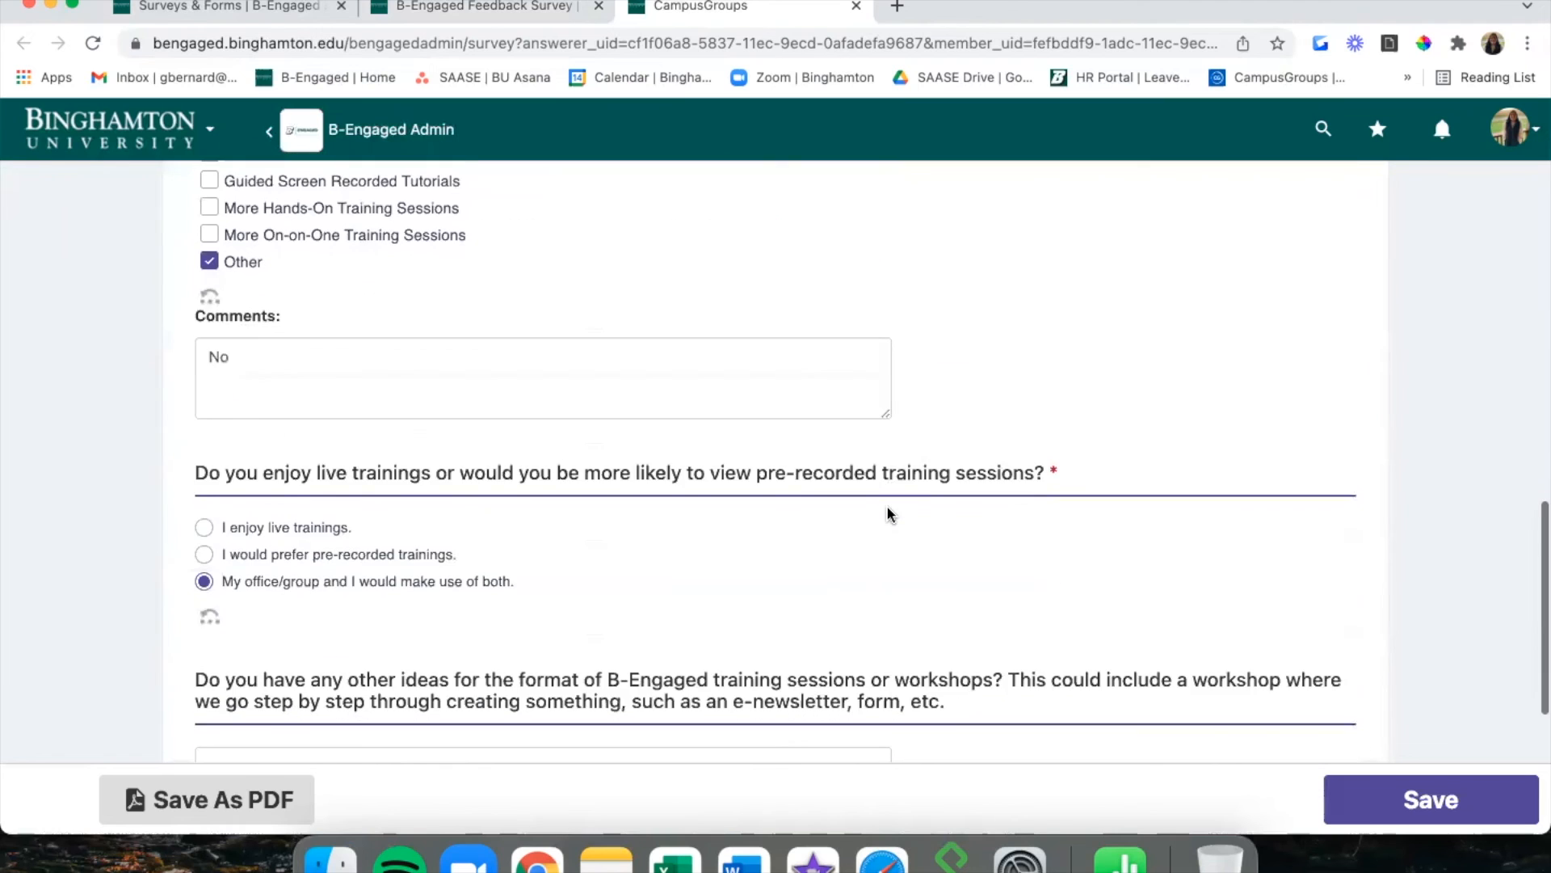
{"action": "scroll", "coordinate": [887, 513], "scroll_direction": "down", "scroll_amount": 3}
{"action": "scroll", "coordinate": [887, 513], "scroll_direction": "up", "scroll_amount": 20}
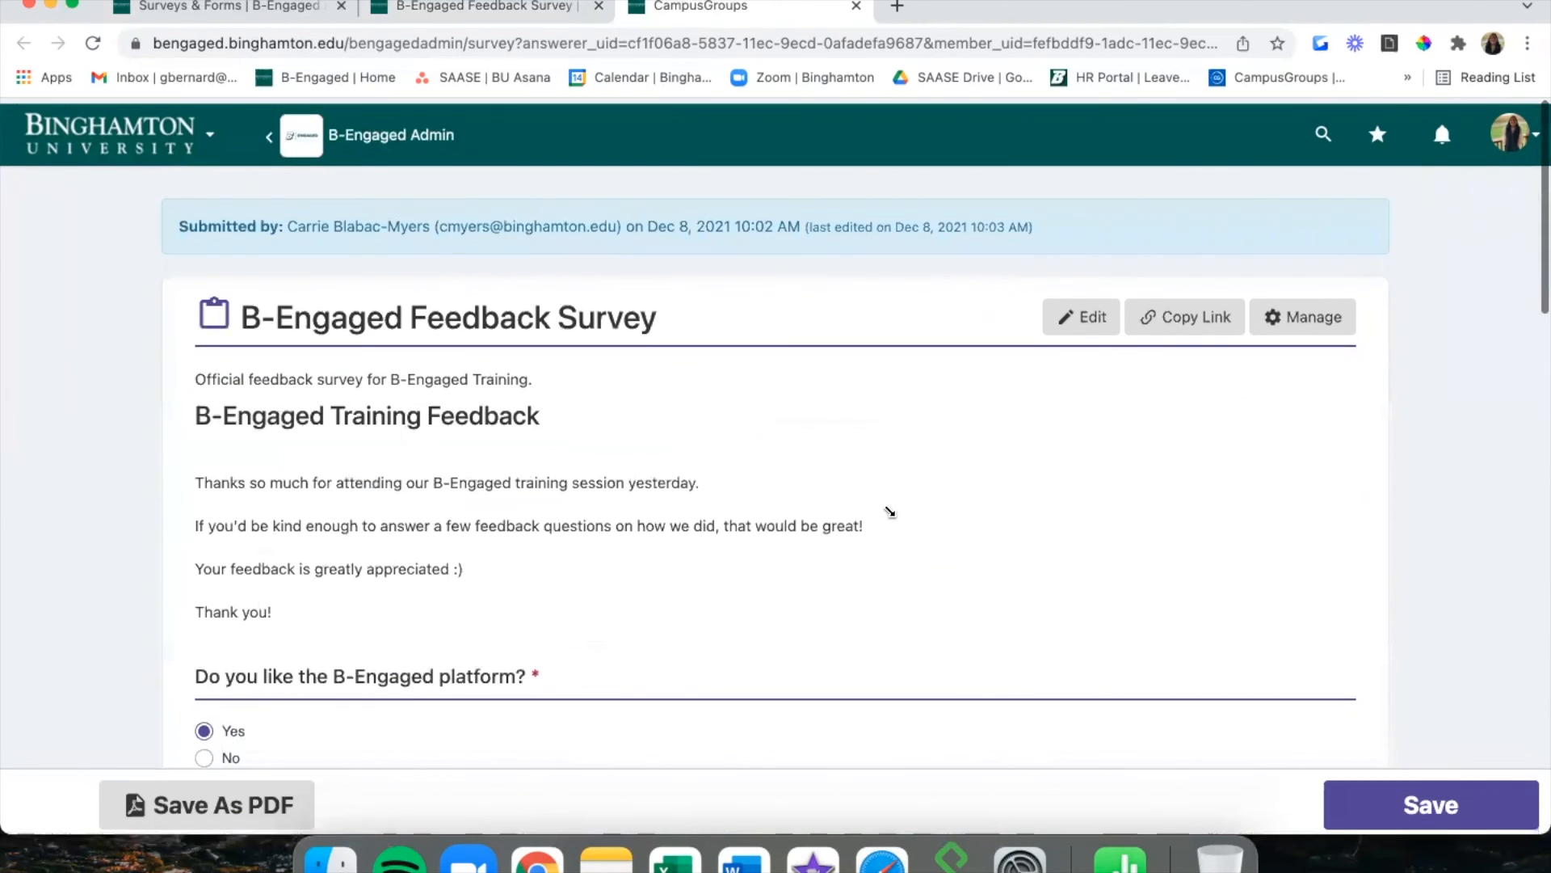
{"action": "key", "text": "super+w"}
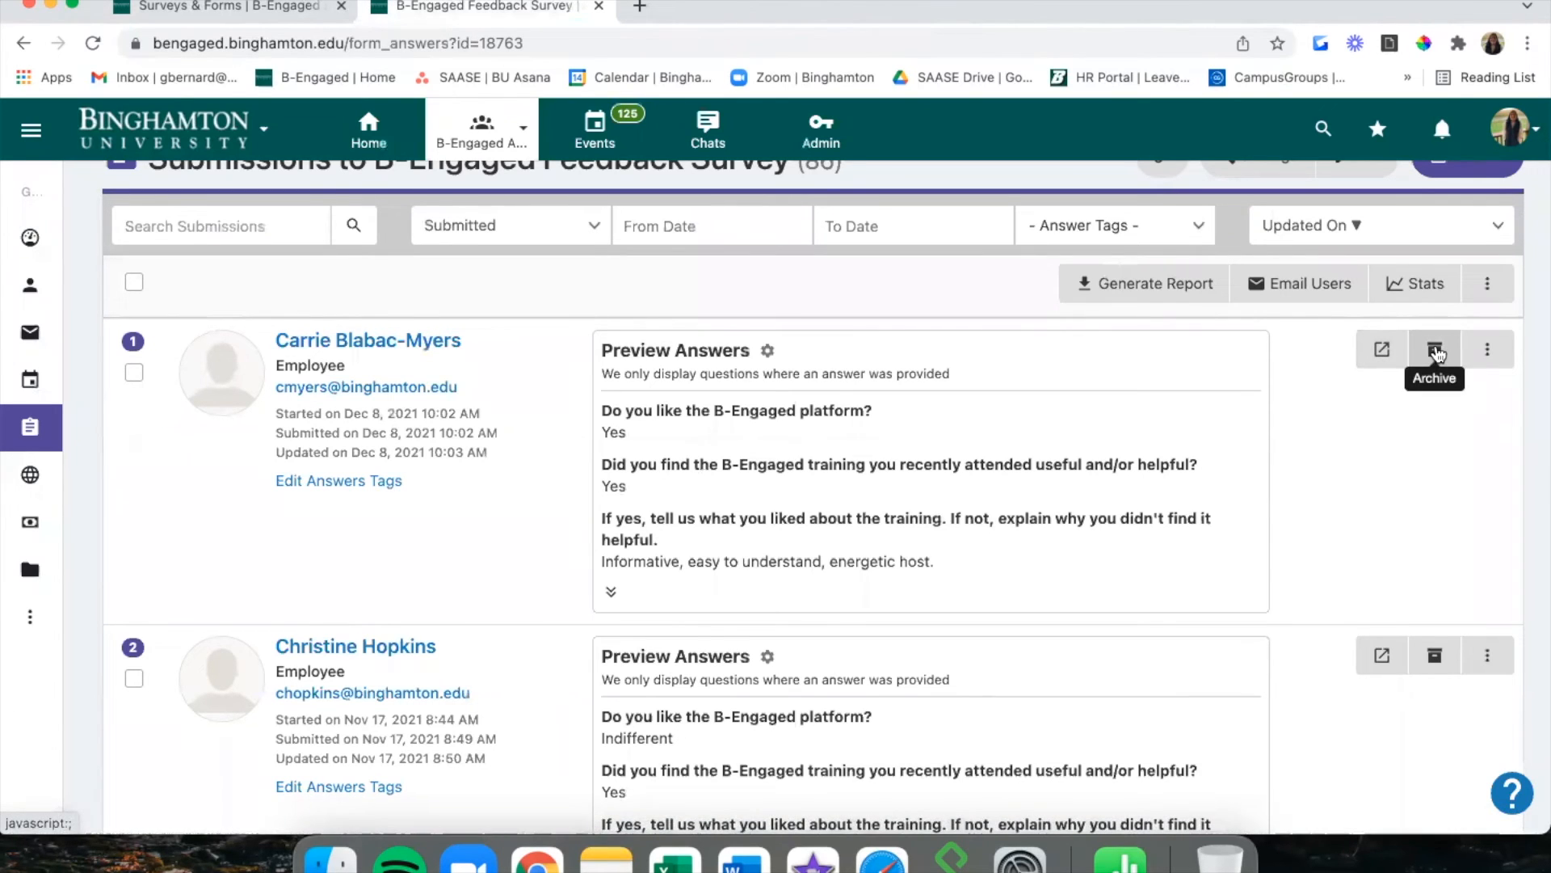
Export the first Feedback Survey submission as a PDF via its ⋮ menu.
{"action": "left_click", "coordinate": [1487, 363]}
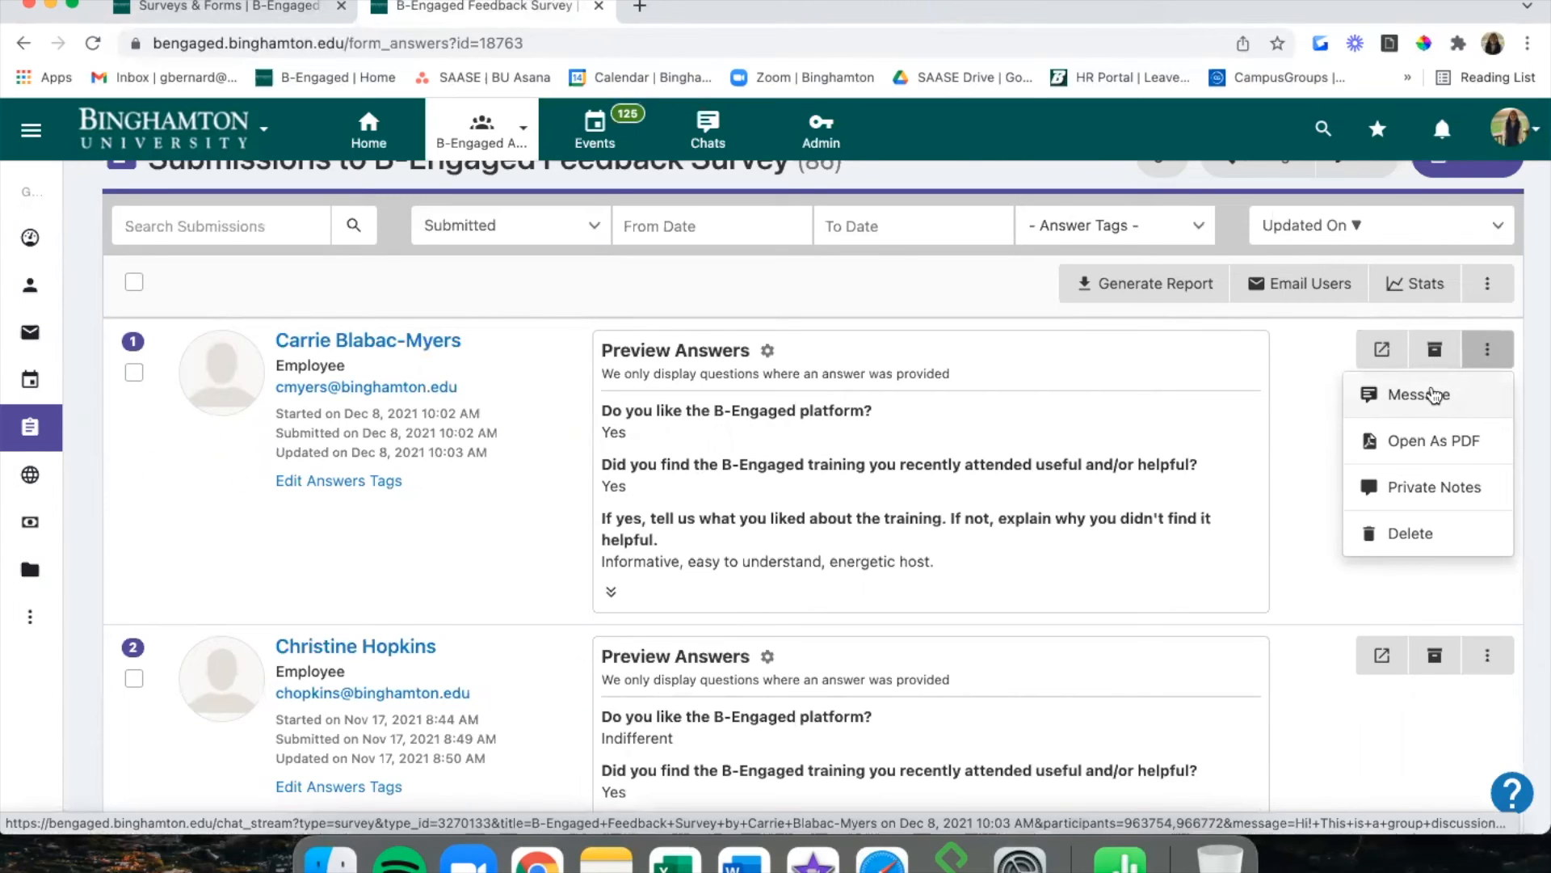
{"action": "left_click", "coordinate": [1422, 442]}
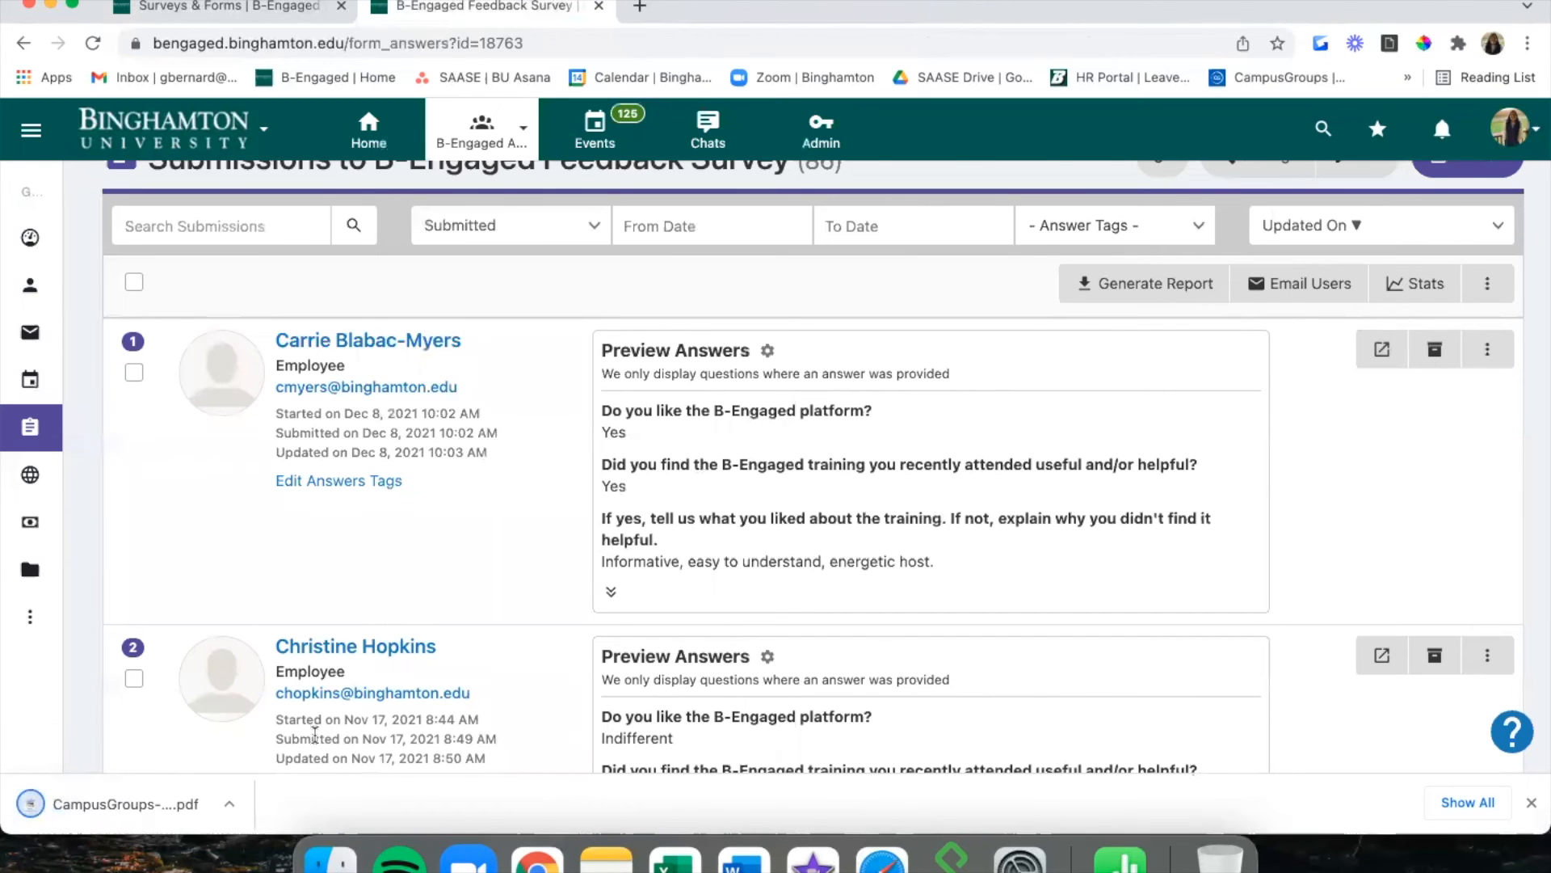
Open the downloaded CampusGroups-survey.pdf, look through both pages, and close it.
{"action": "left_click", "coordinate": [95, 803]}
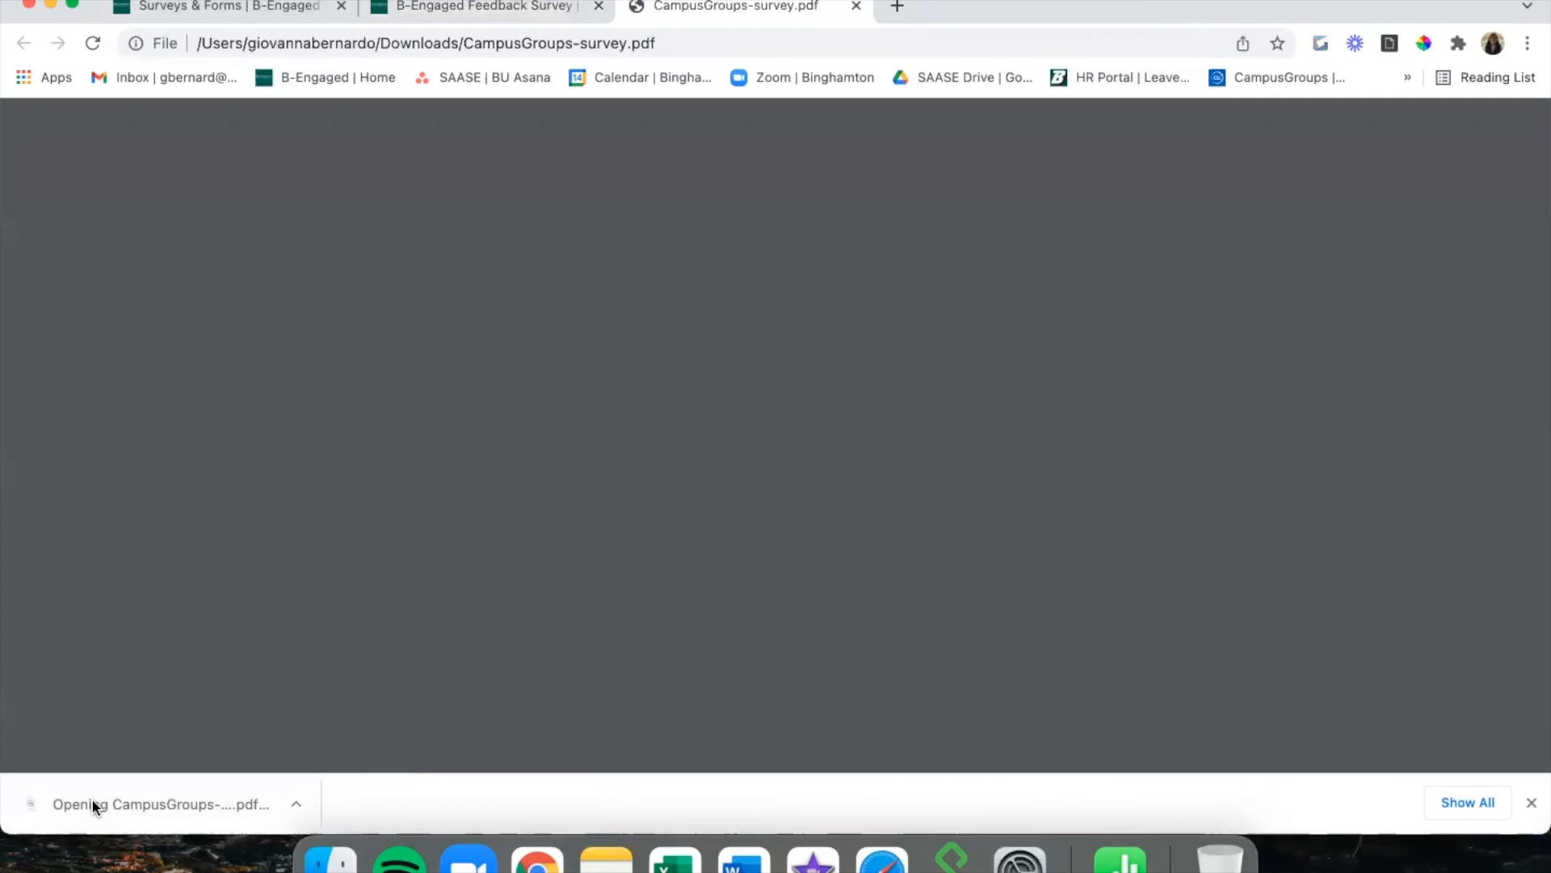
{"action": "scroll", "coordinate": [789, 390], "scroll_direction": "down", "scroll_amount": 10}
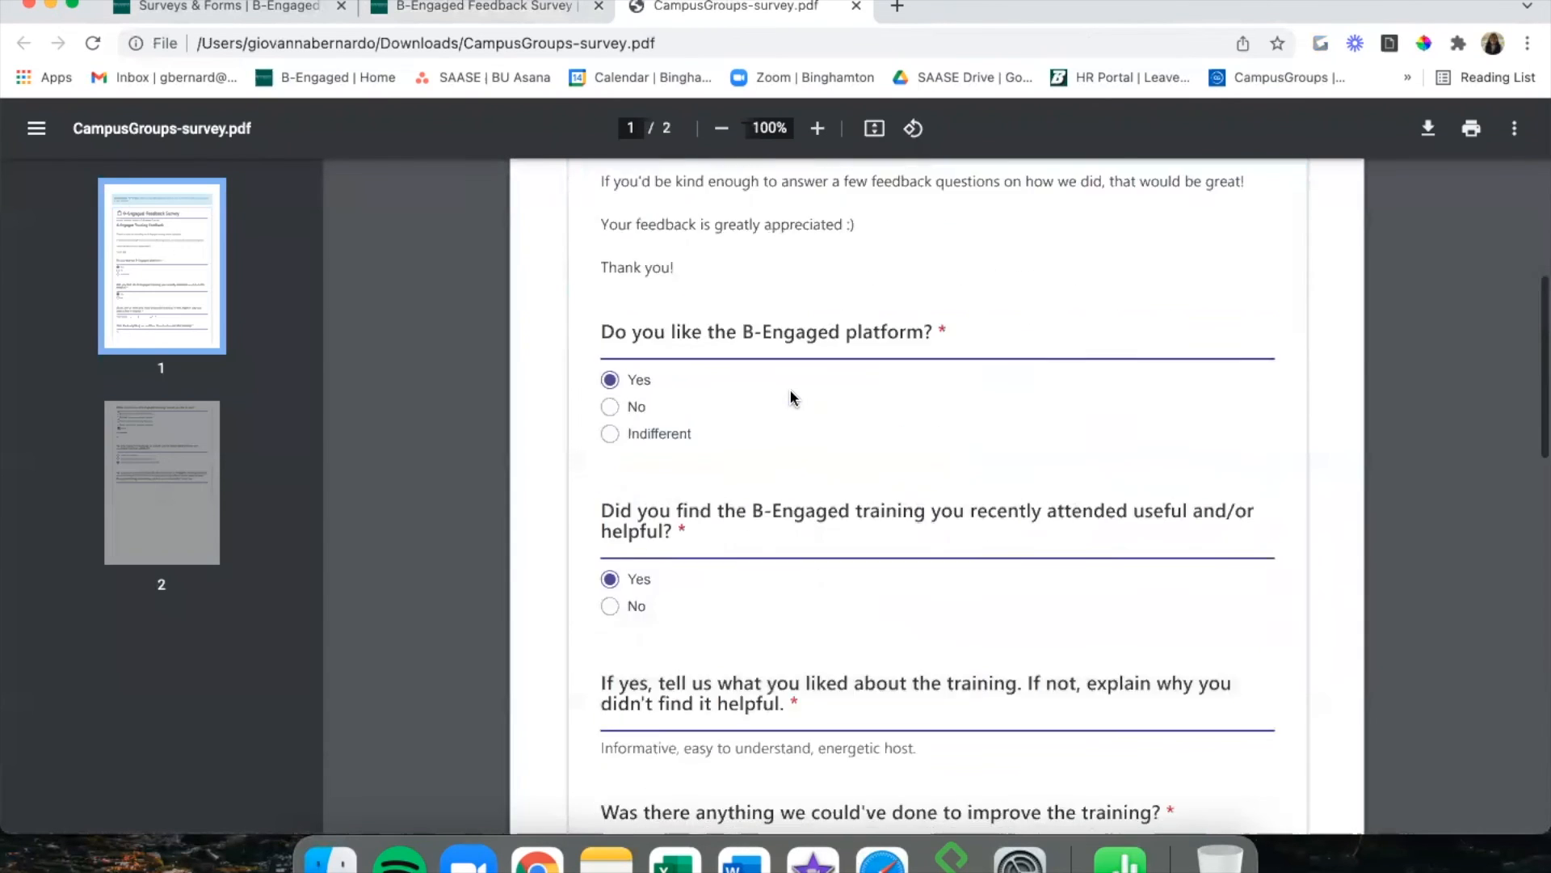
{"action": "scroll", "coordinate": [789, 389], "scroll_direction": "down", "scroll_amount": 9}
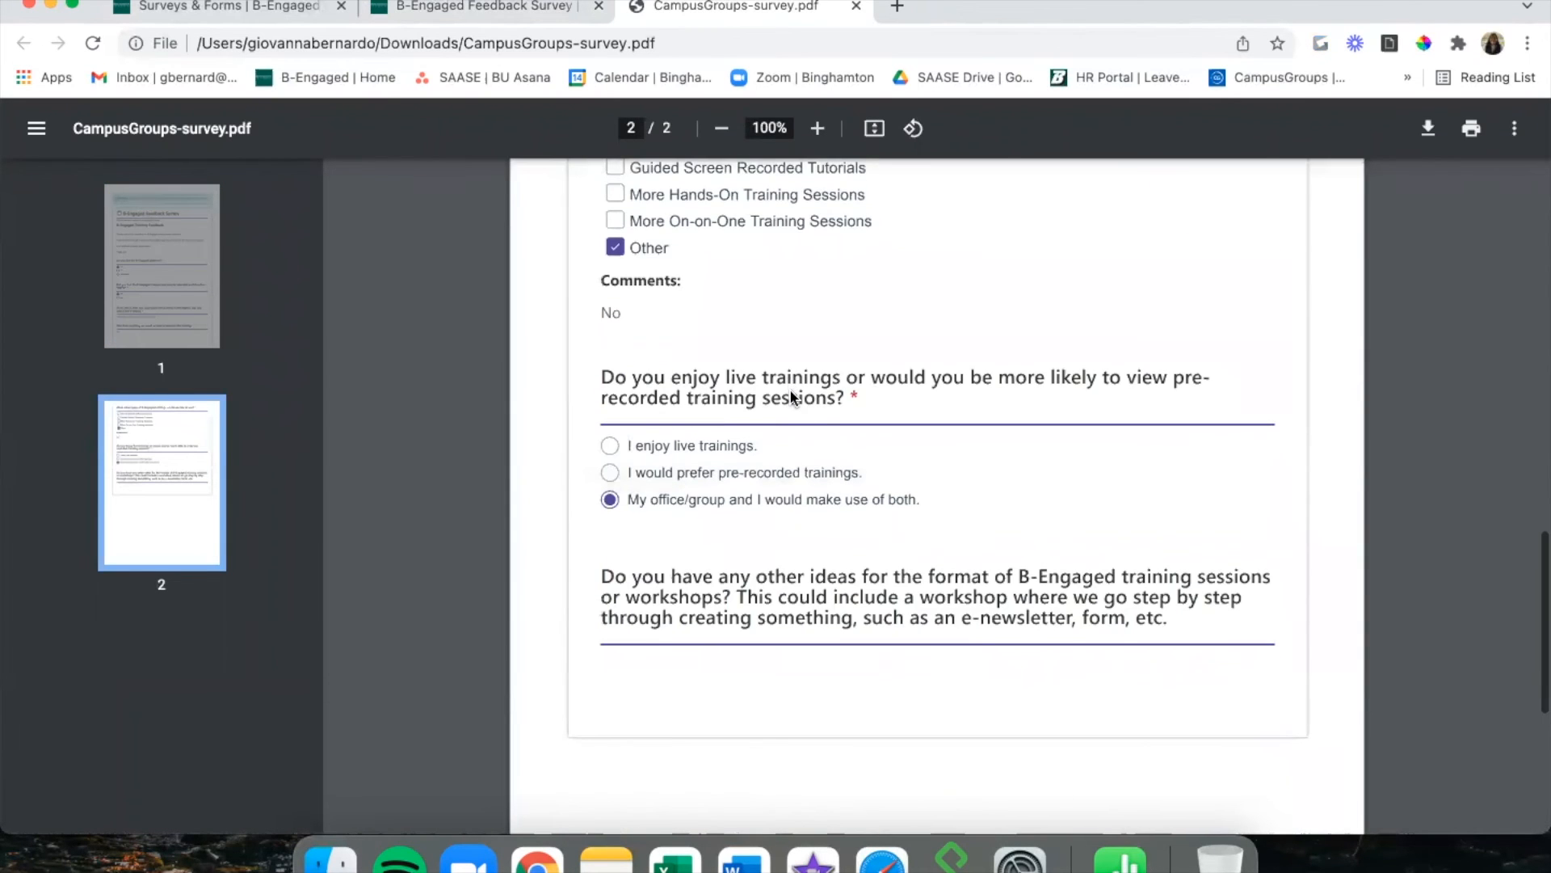
{"action": "scroll", "coordinate": [792, 396], "scroll_direction": "up", "scroll_amount": 20}
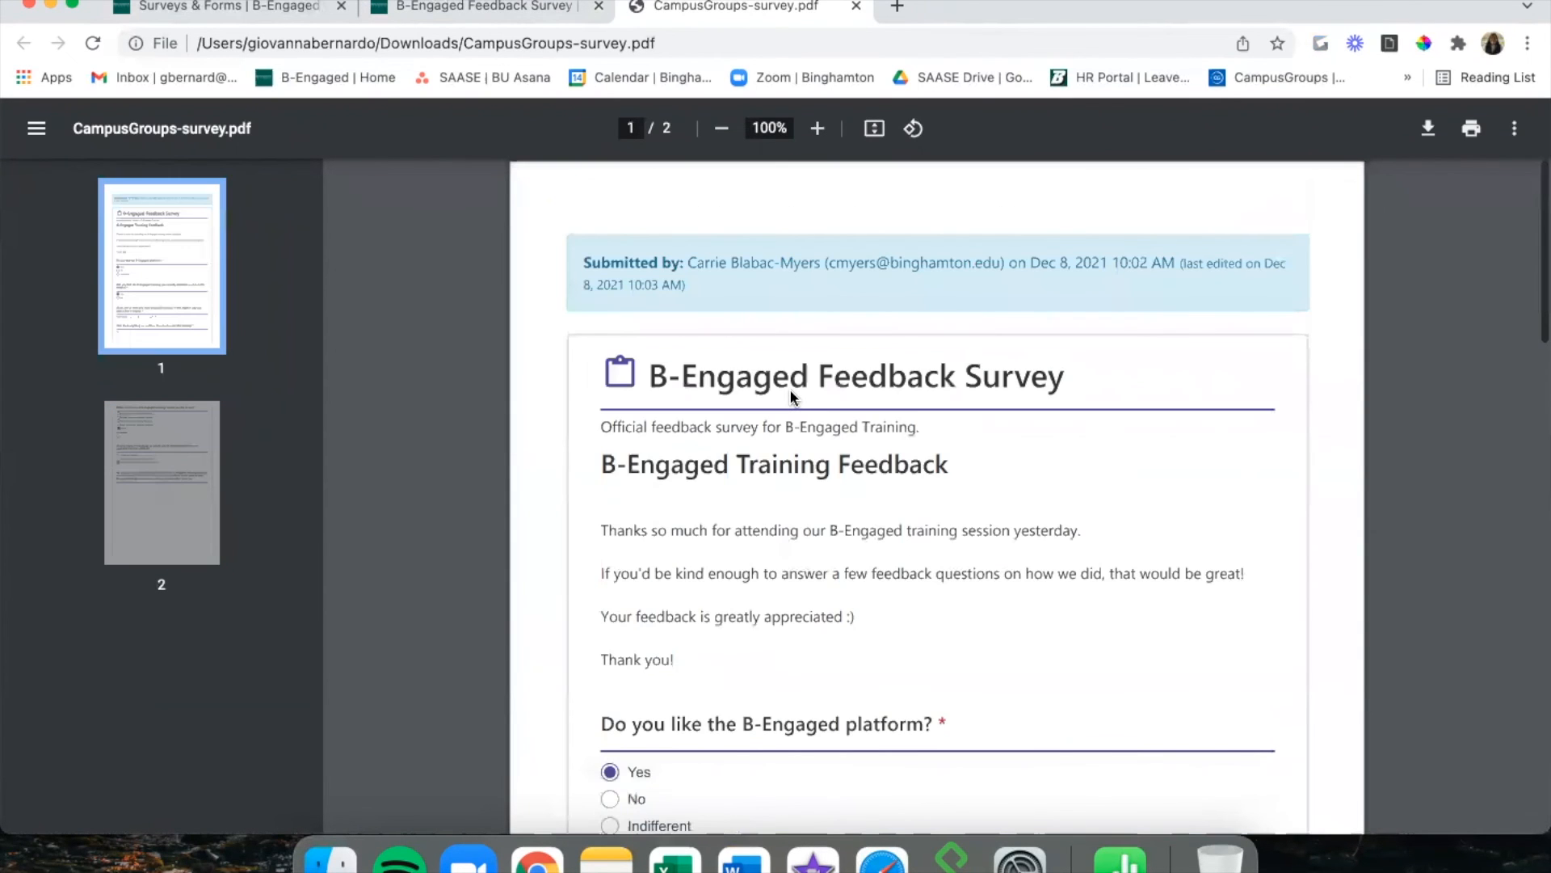
{"action": "left_click", "coordinate": [855, 7]}
{"action": "left_click", "coordinate": [1491, 359]}
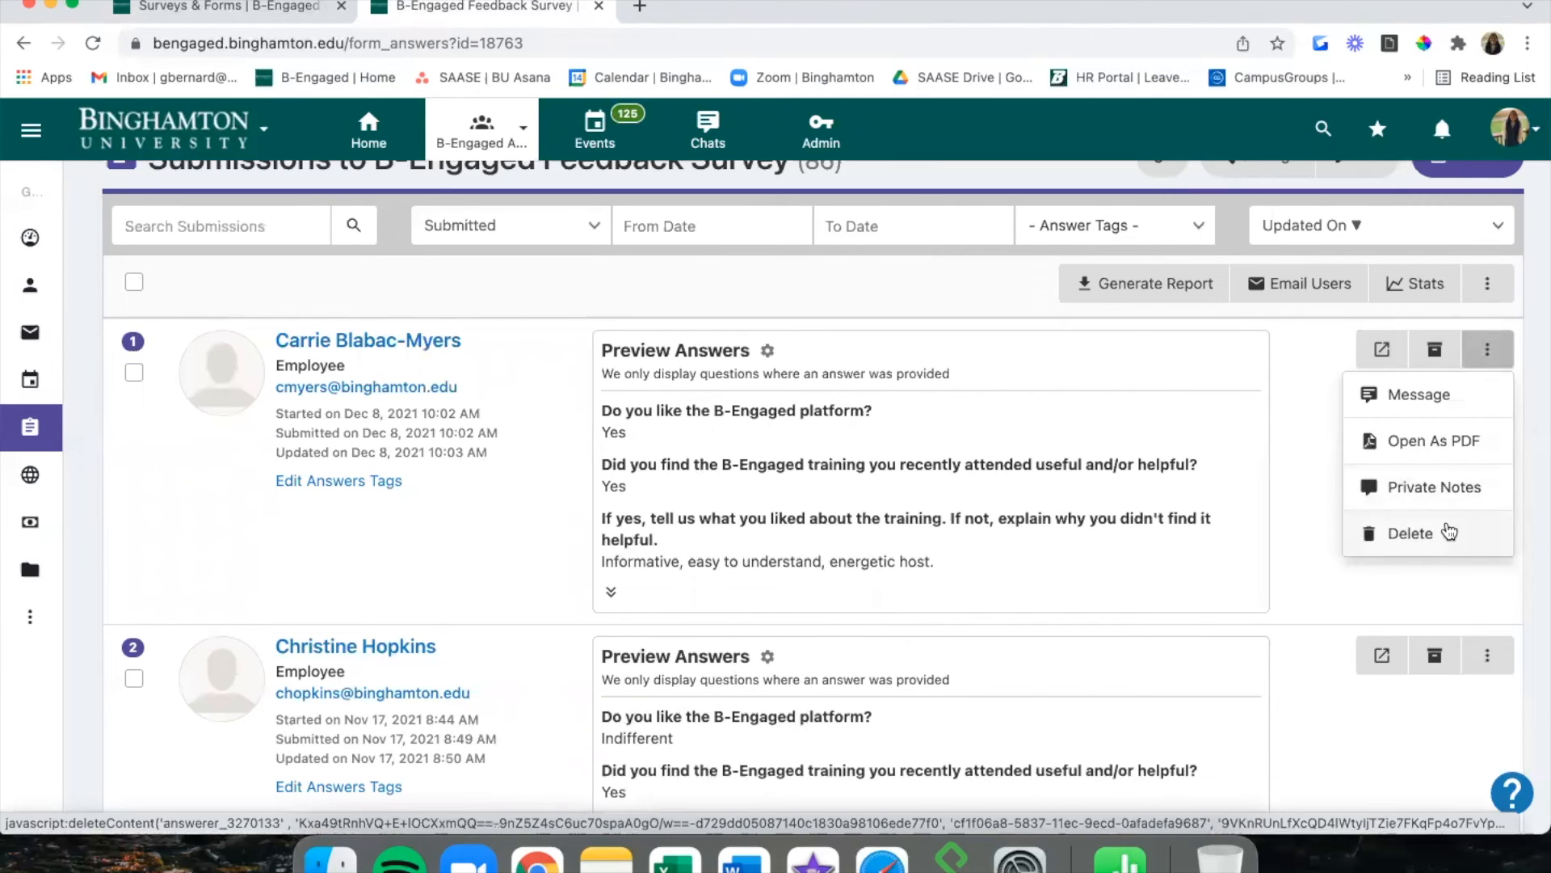
Dismiss the row menu and return to All Surveys & Forms, showing four forms.
{"action": "left_click", "coordinate": [1311, 413]}
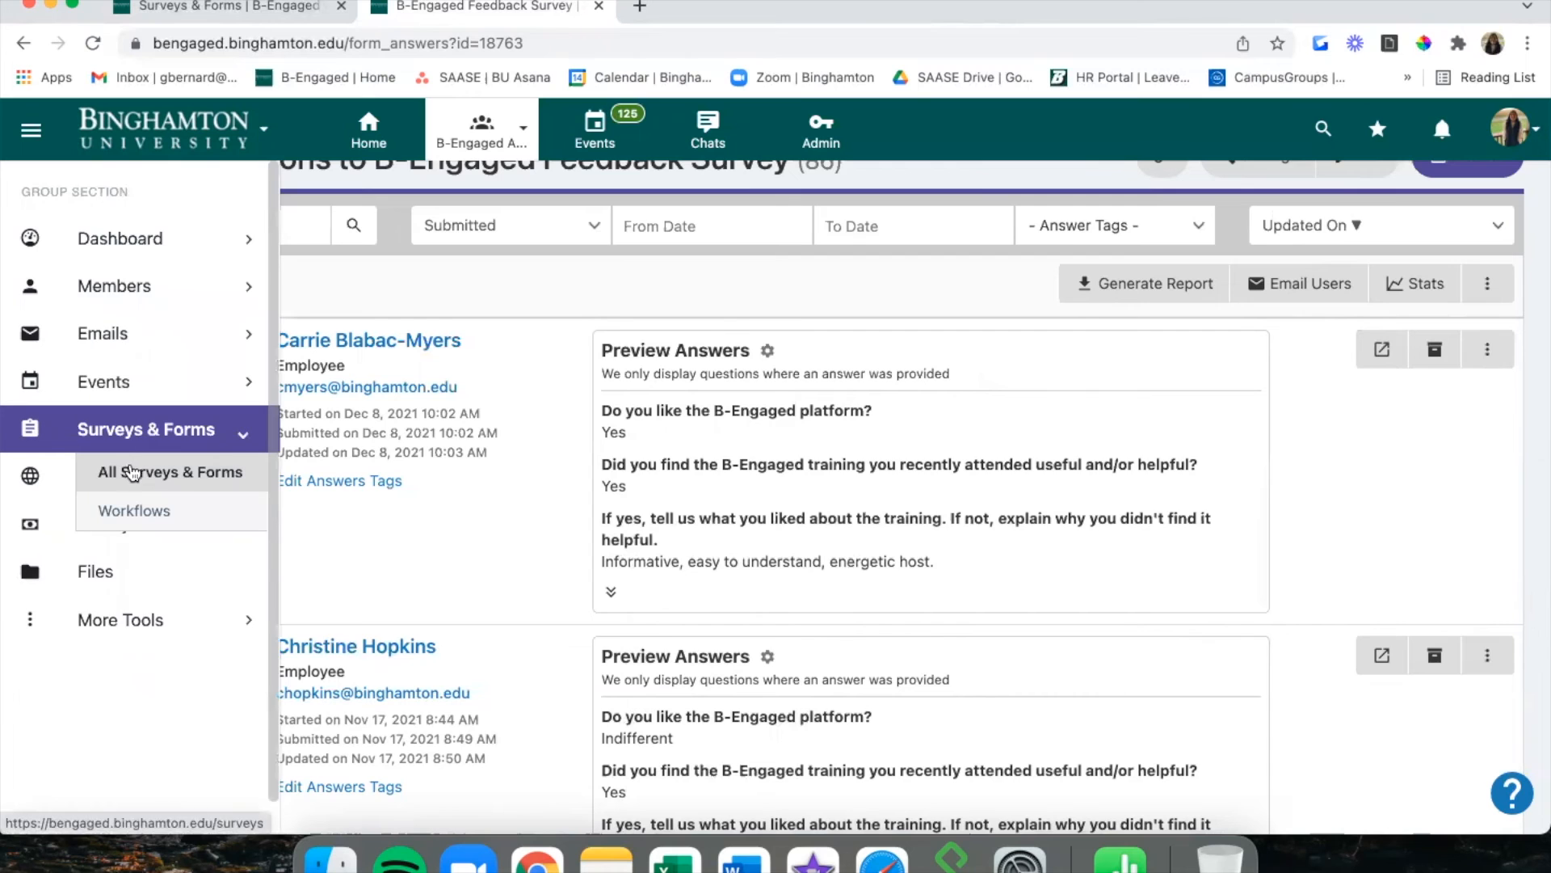
{"action": "left_click", "coordinate": [127, 468]}
{"action": "scroll", "coordinate": [612, 454], "scroll_direction": "up", "scroll_amount": 3}
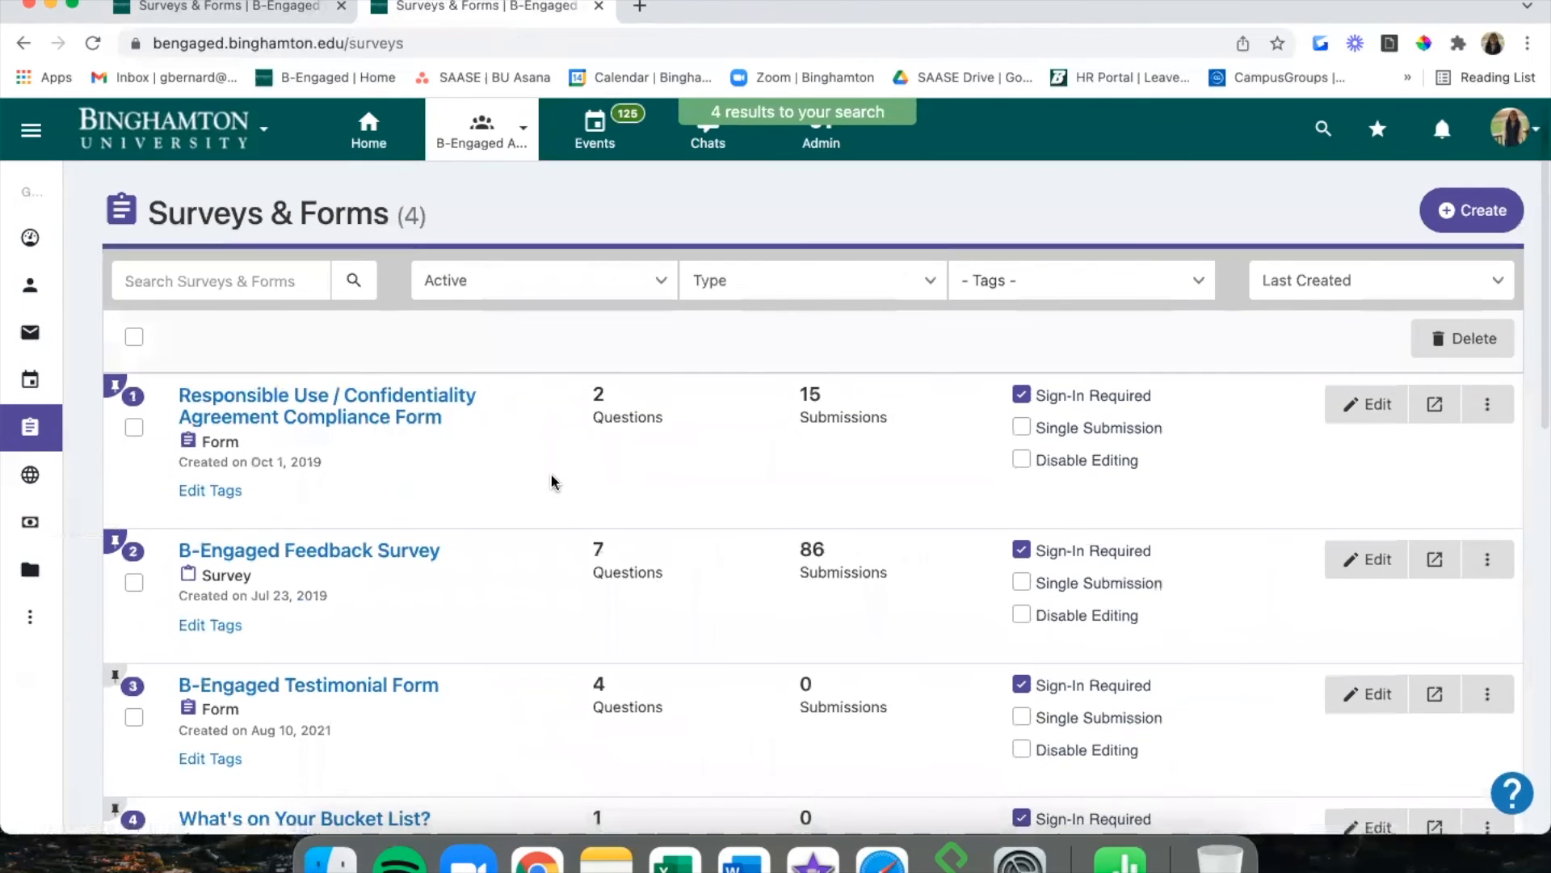
{"action": "scroll", "coordinate": [552, 482], "scroll_direction": "down", "scroll_amount": 1}
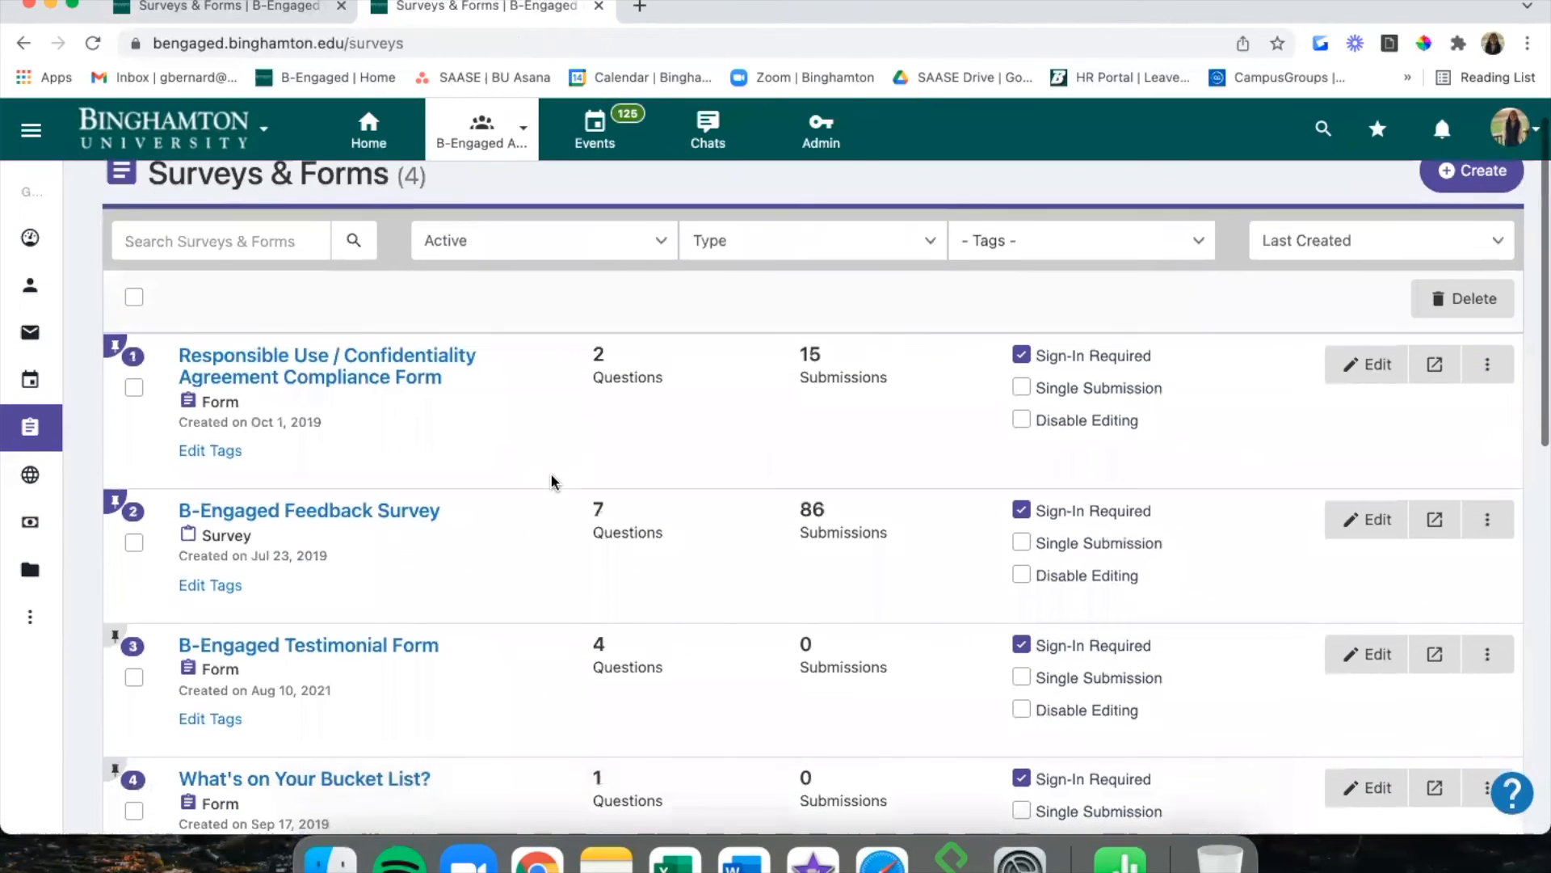
{"action": "left_click", "coordinate": [427, 376]}
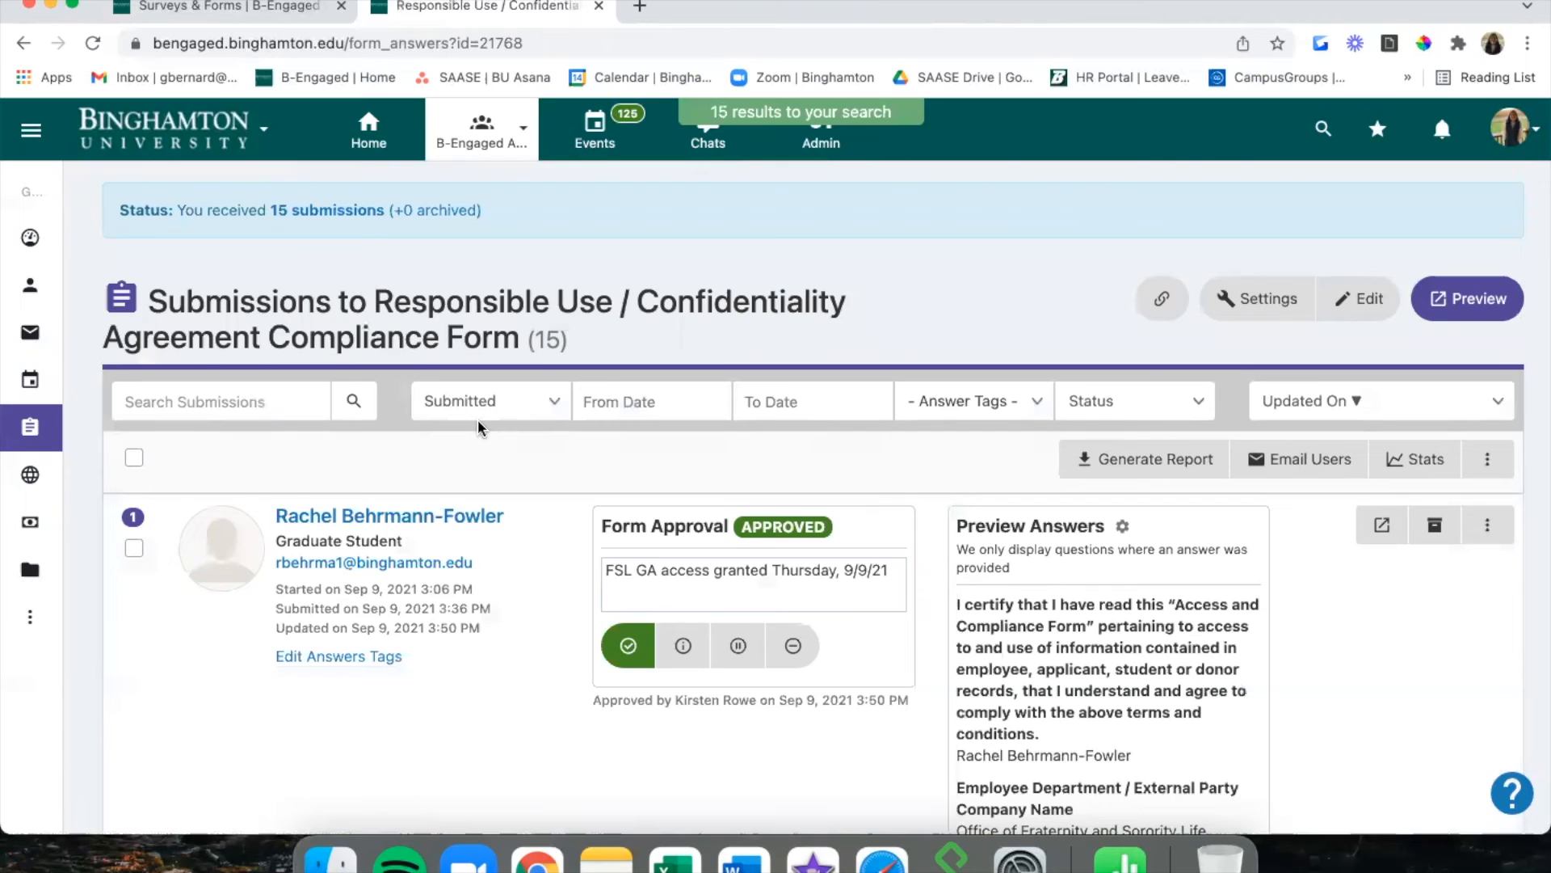
{"action": "scroll", "coordinate": [477, 419], "scroll_direction": "down", "scroll_amount": 3}
{"action": "scroll", "coordinate": [477, 419], "scroll_direction": "down", "scroll_amount": 2}
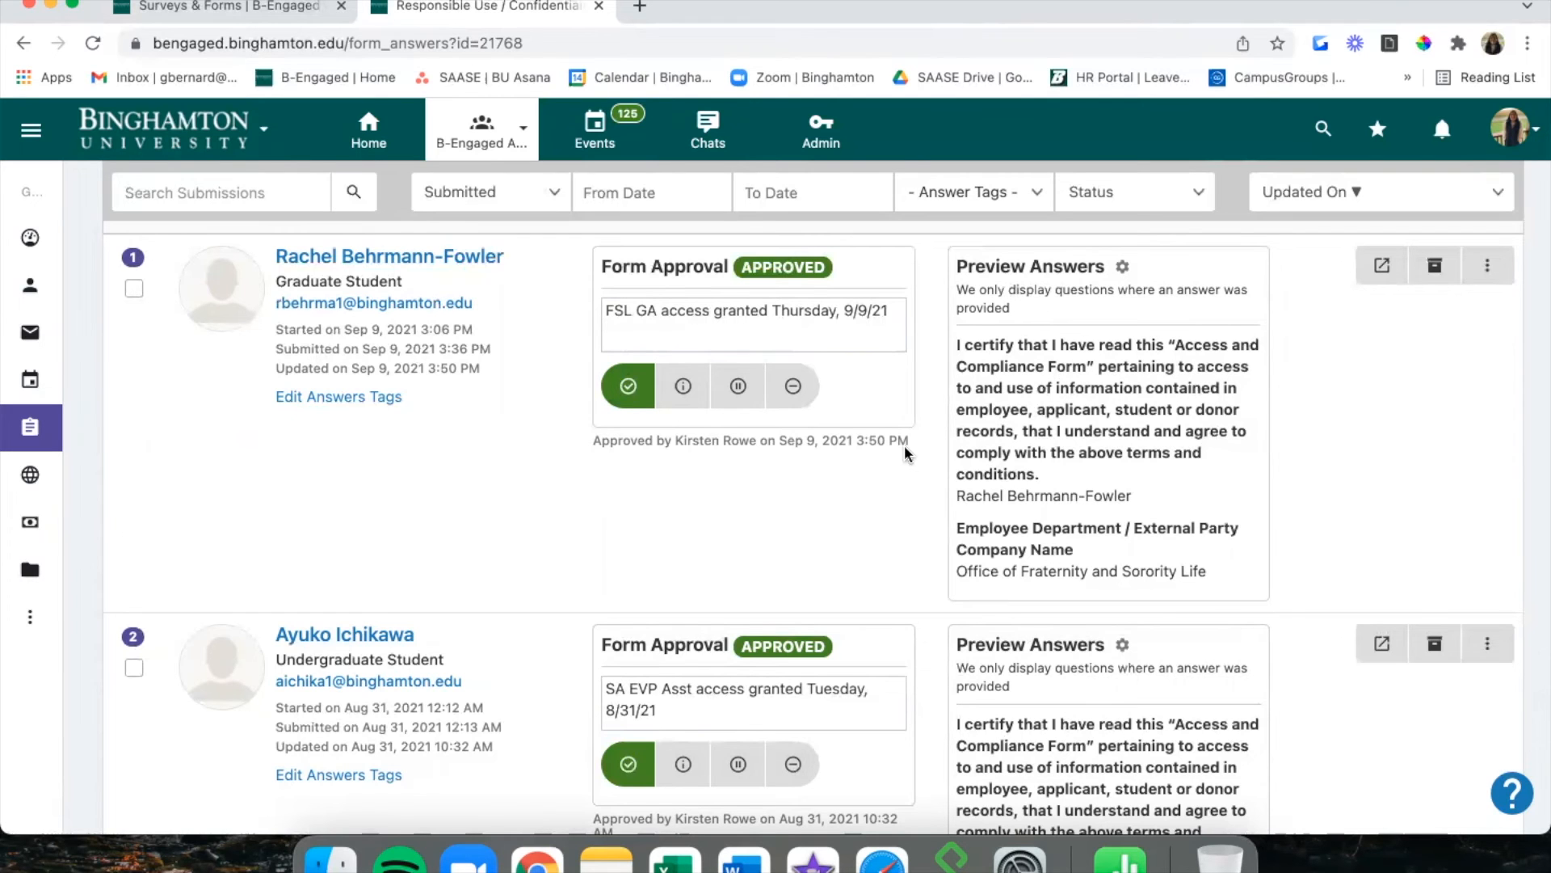
{"action": "scroll", "coordinate": [676, 523], "scroll_direction": "down", "scroll_amount": 5}
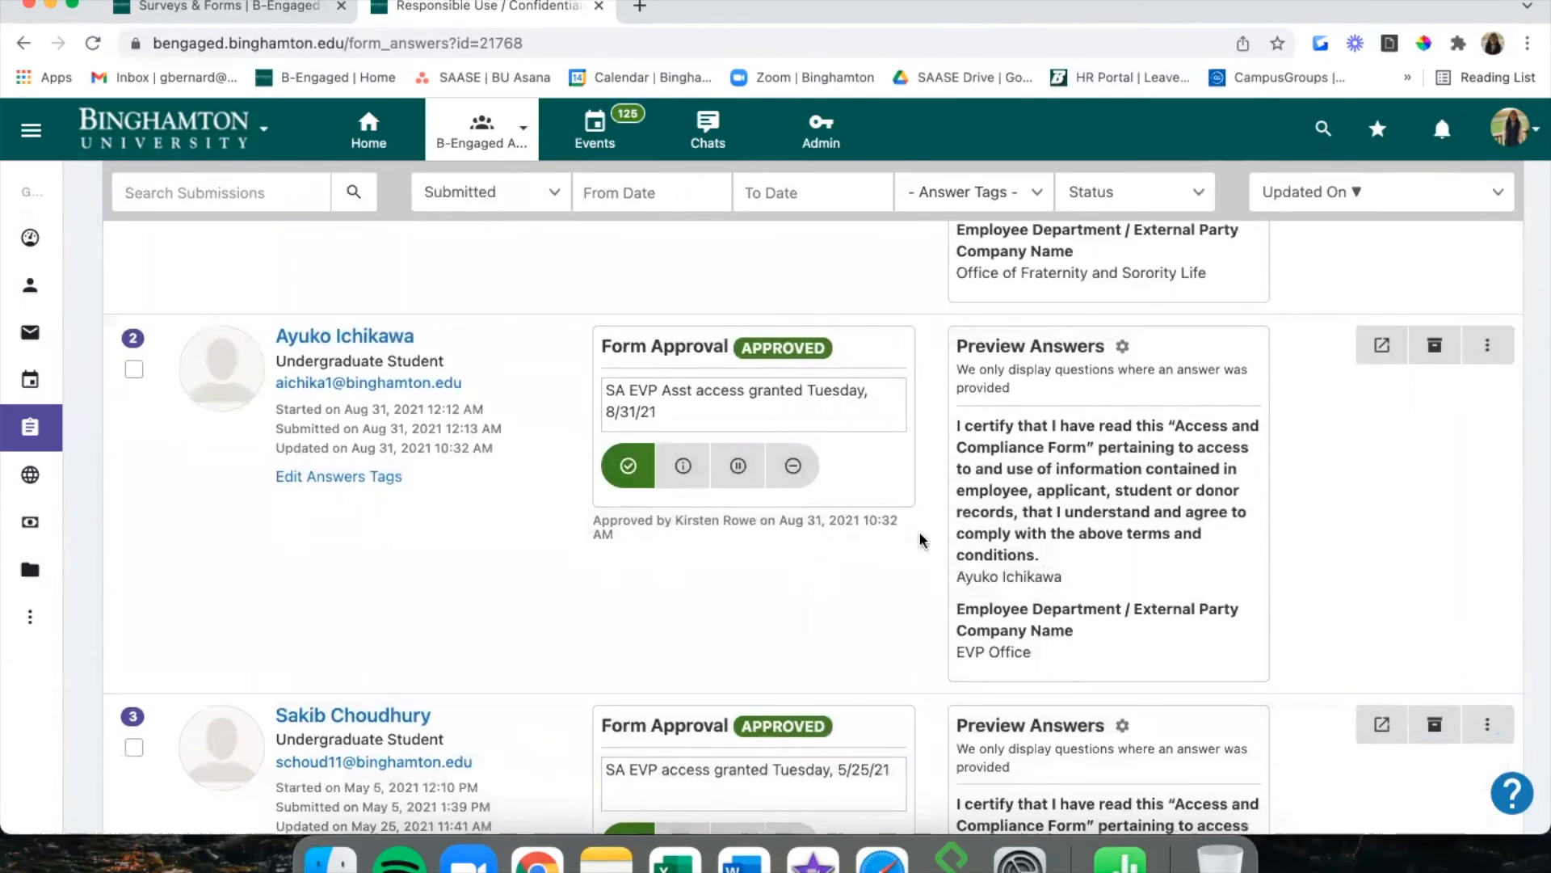
{"action": "scroll", "coordinate": [526, 576], "scroll_direction": "down", "scroll_amount": 2}
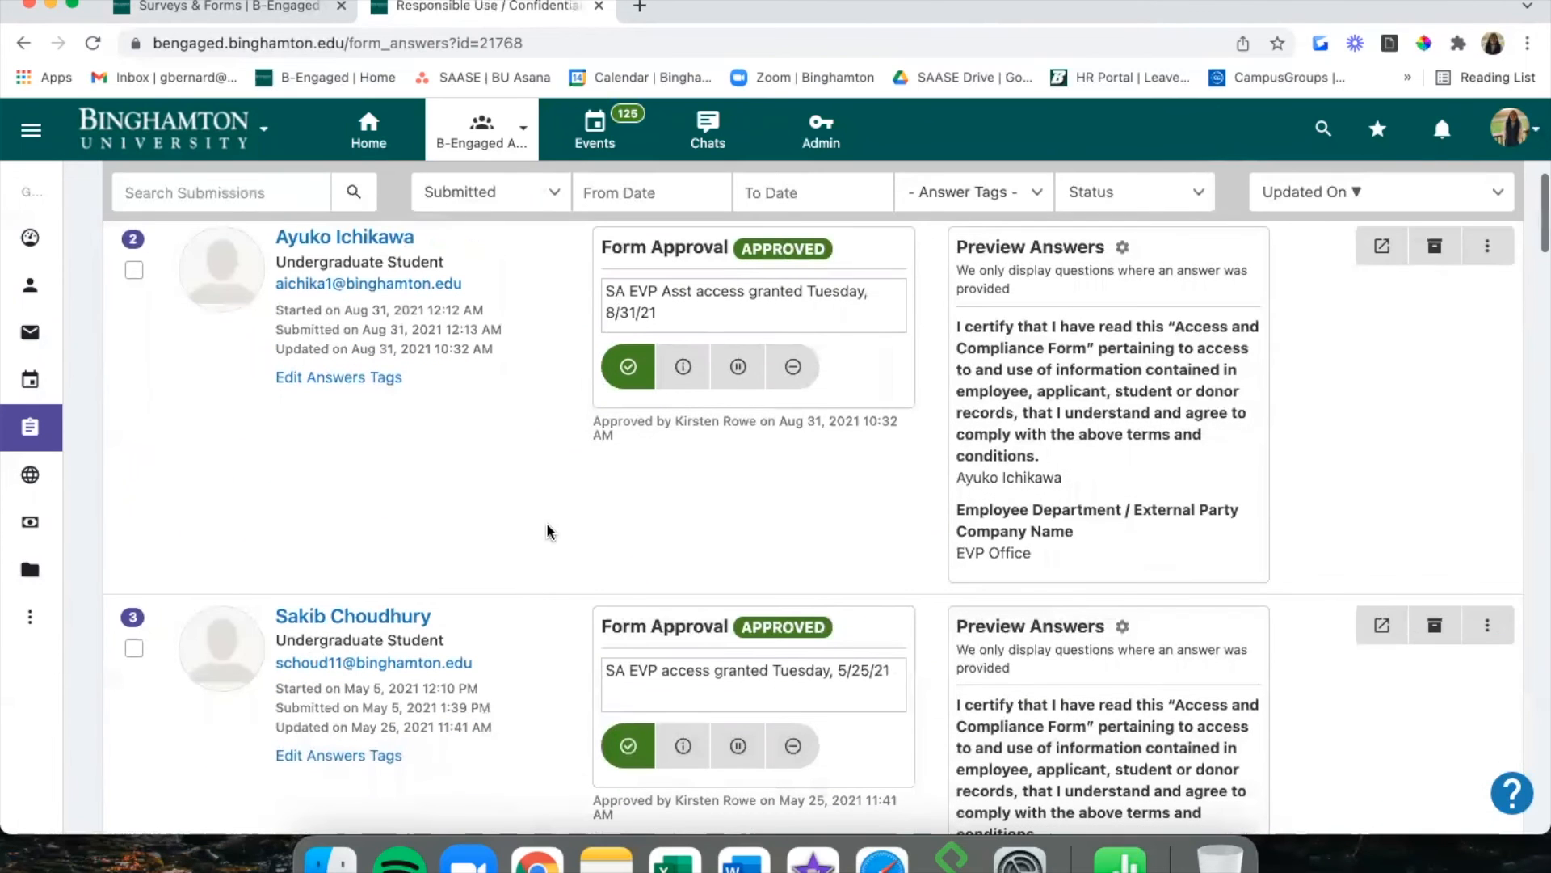
{"action": "scroll", "coordinate": [503, 540], "scroll_direction": "down", "scroll_amount": 20}
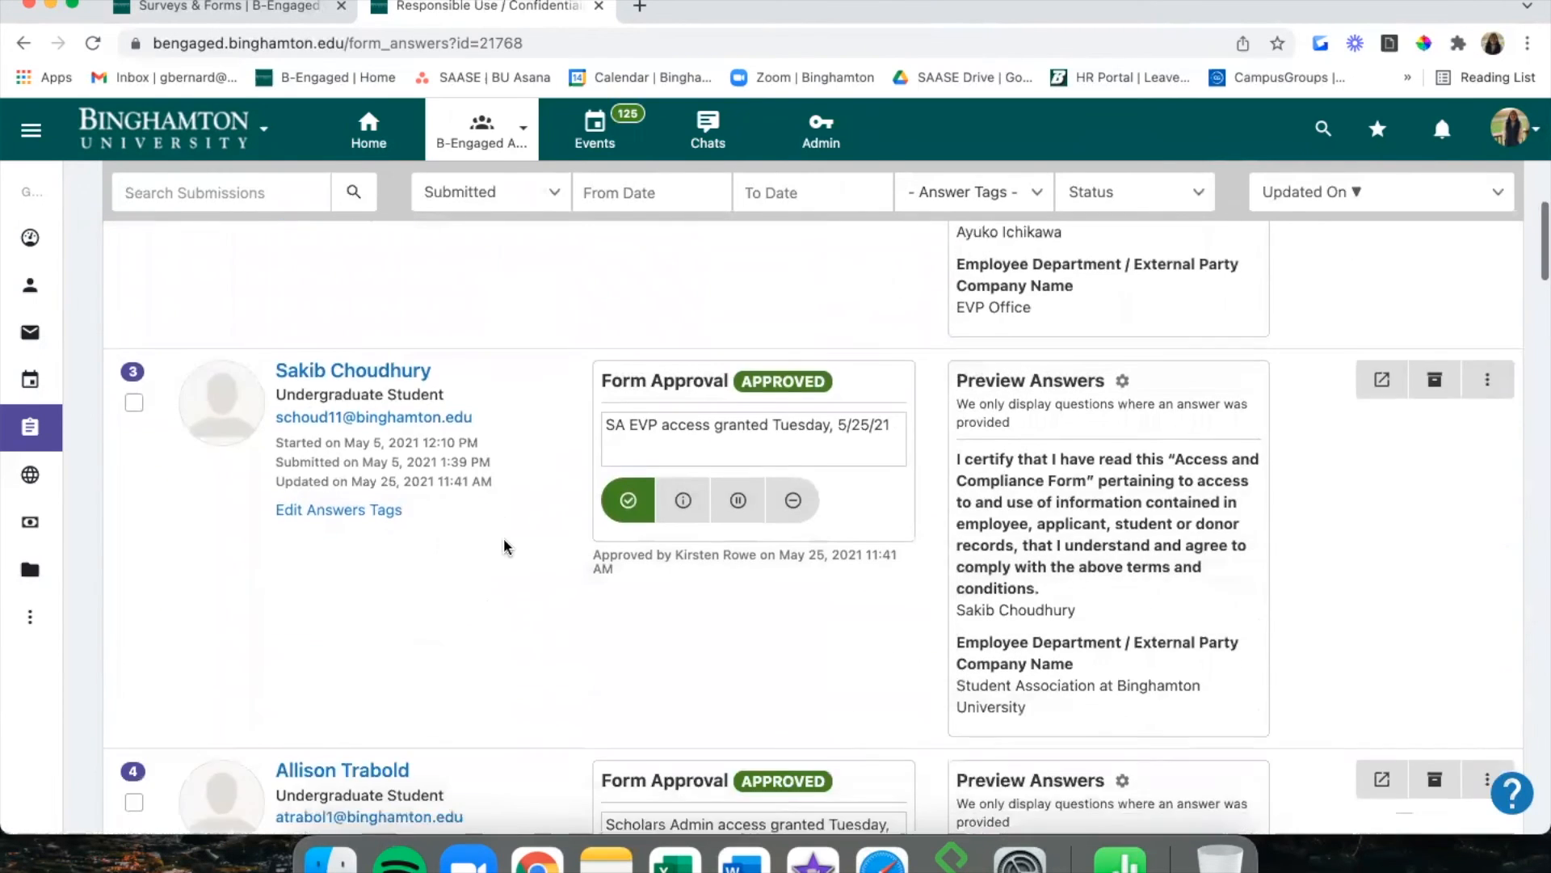
{"action": "scroll", "coordinate": [503, 539], "scroll_direction": "down", "scroll_amount": 20}
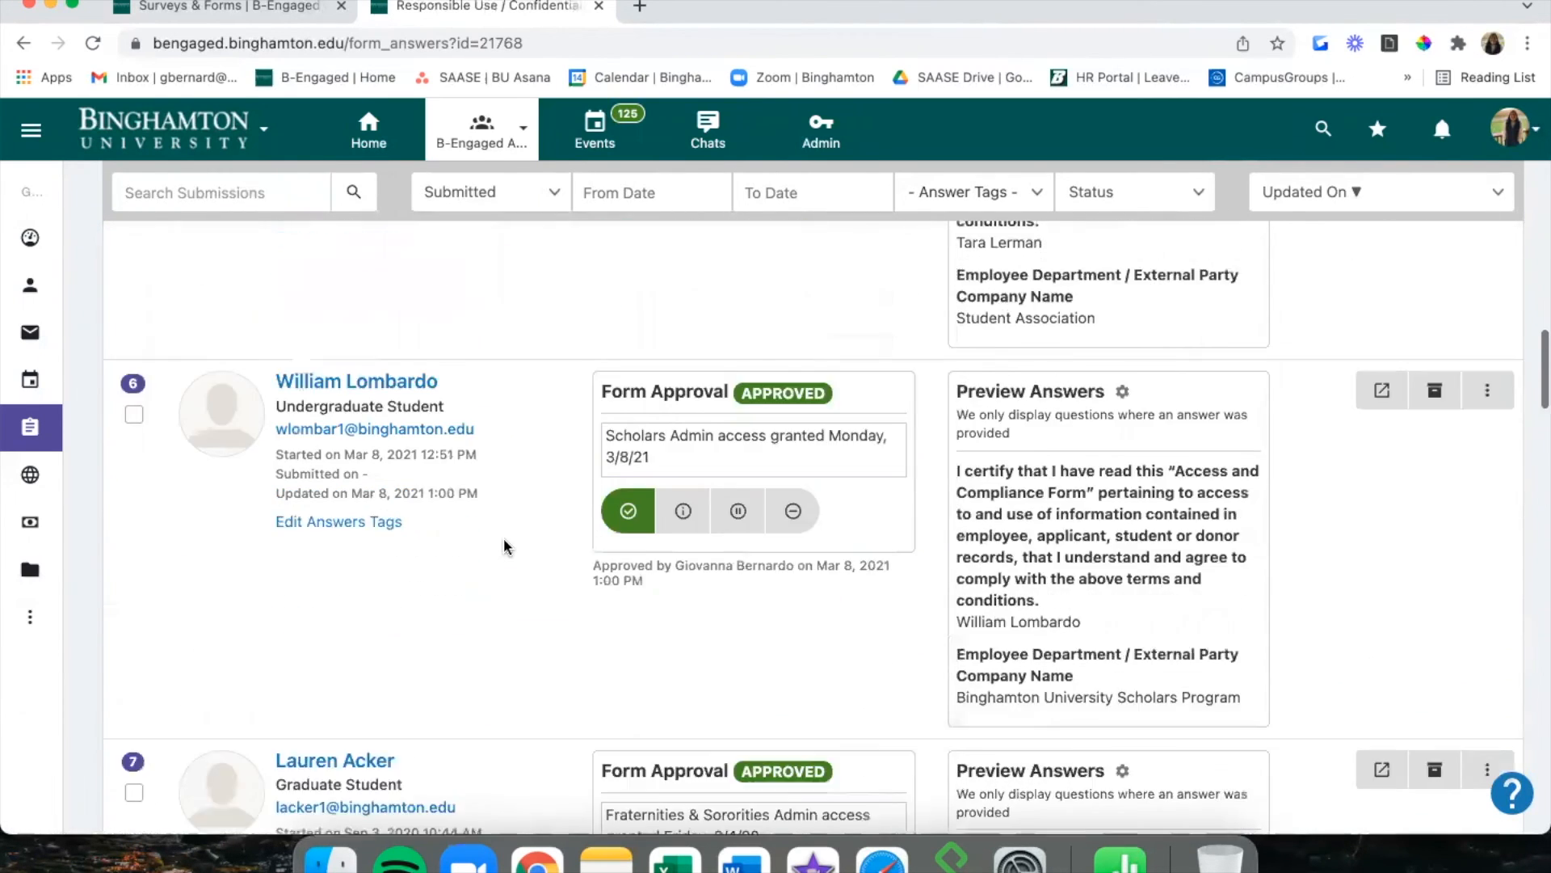
{"action": "scroll", "coordinate": [502, 536], "scroll_direction": "down", "scroll_amount": 10}
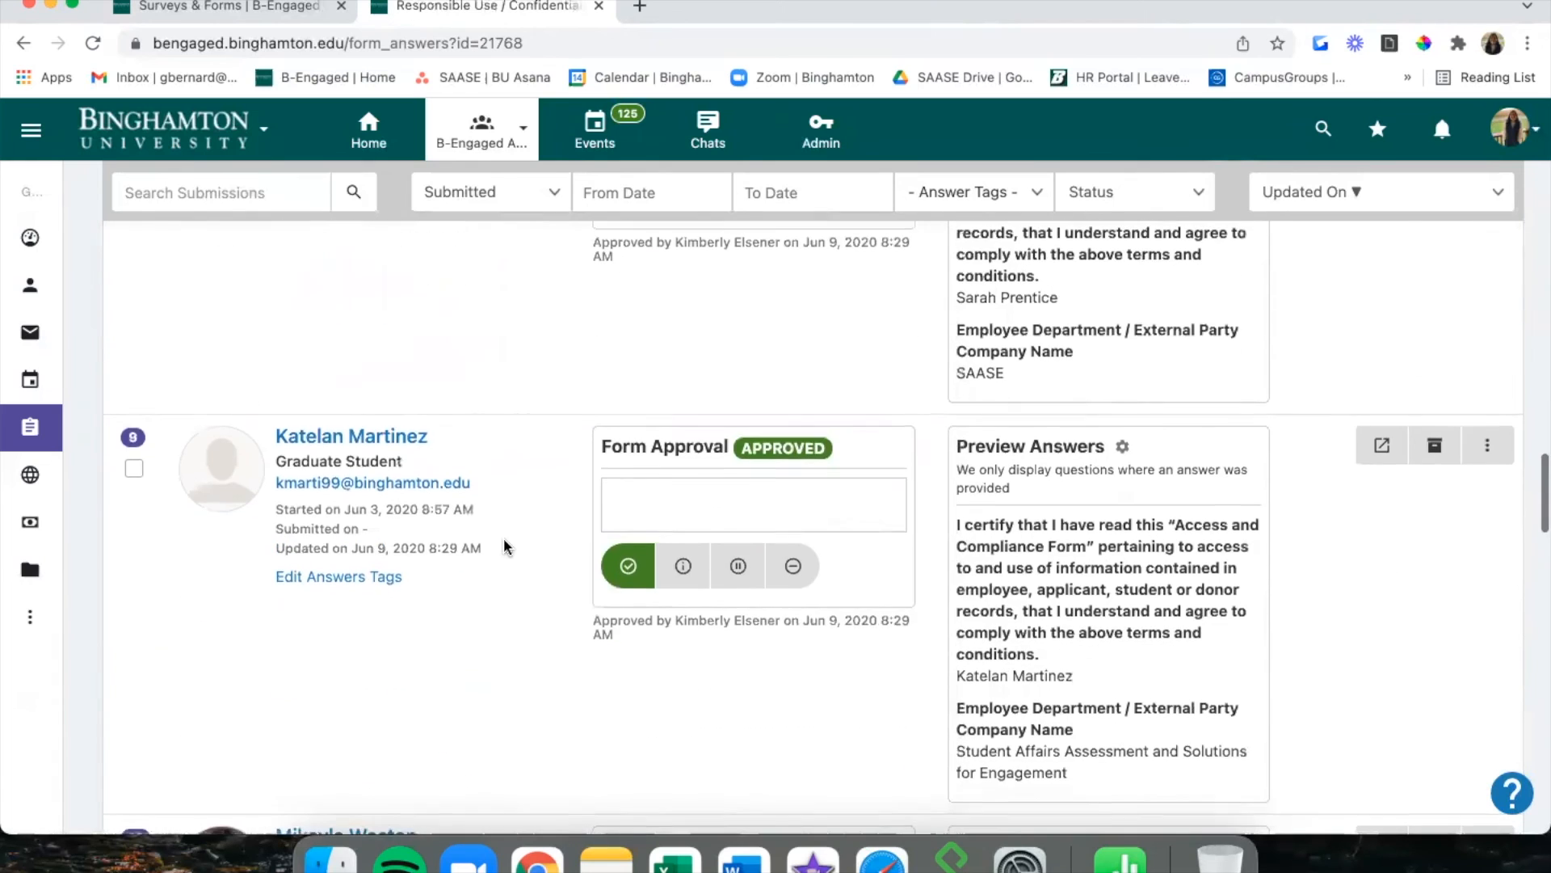
{"action": "scroll", "coordinate": [503, 537], "scroll_direction": "up", "scroll_amount": 20}
{"action": "scroll", "coordinate": [503, 537], "scroll_direction": "up", "scroll_amount": 20}
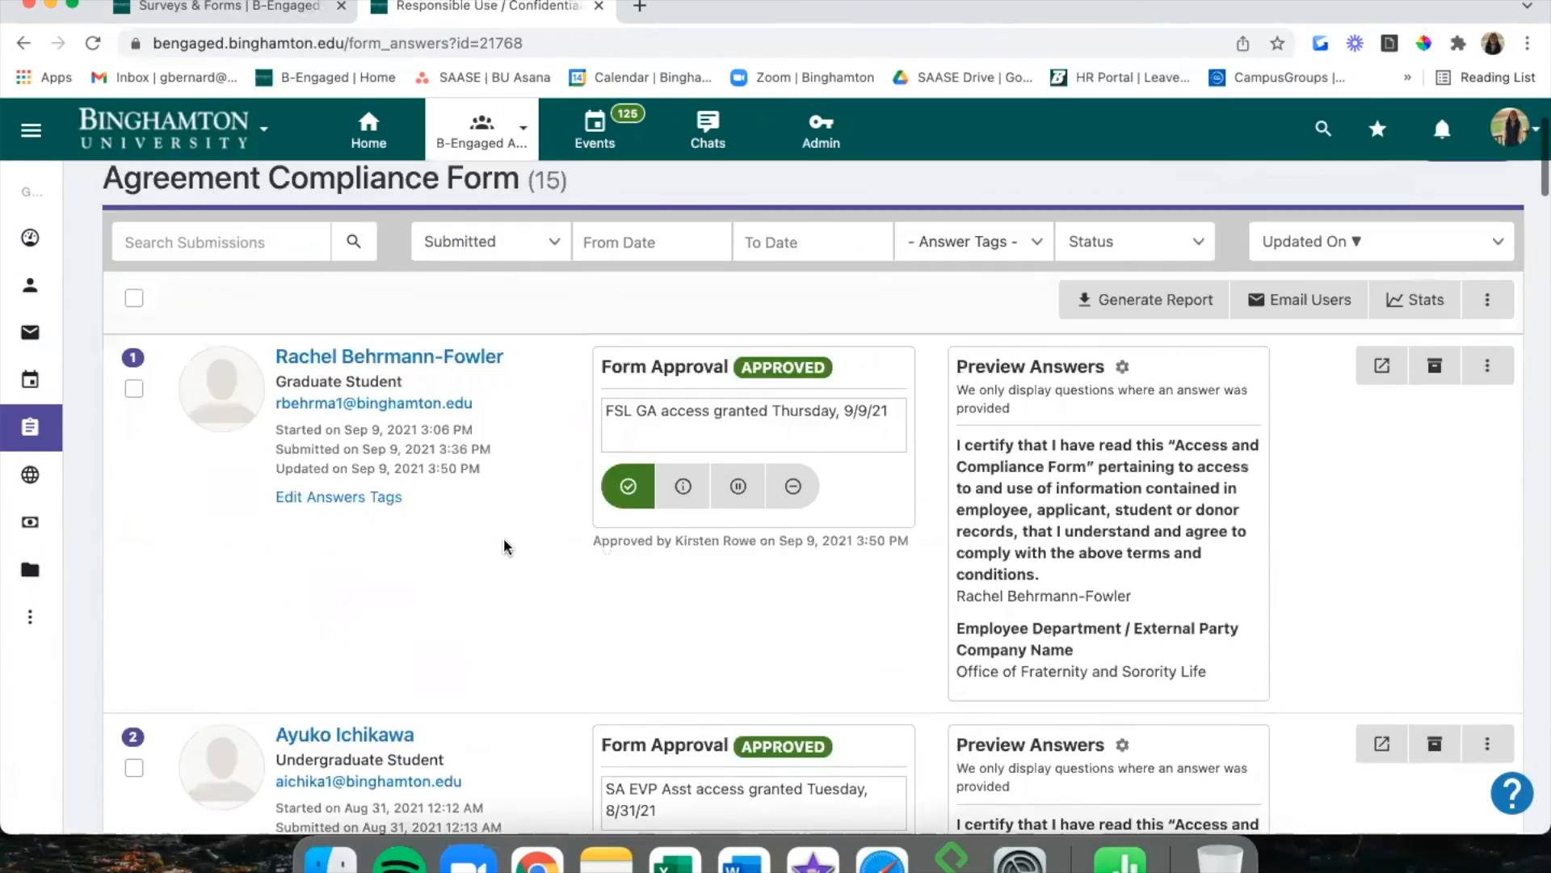
{"action": "left_click", "coordinate": [54, 436]}
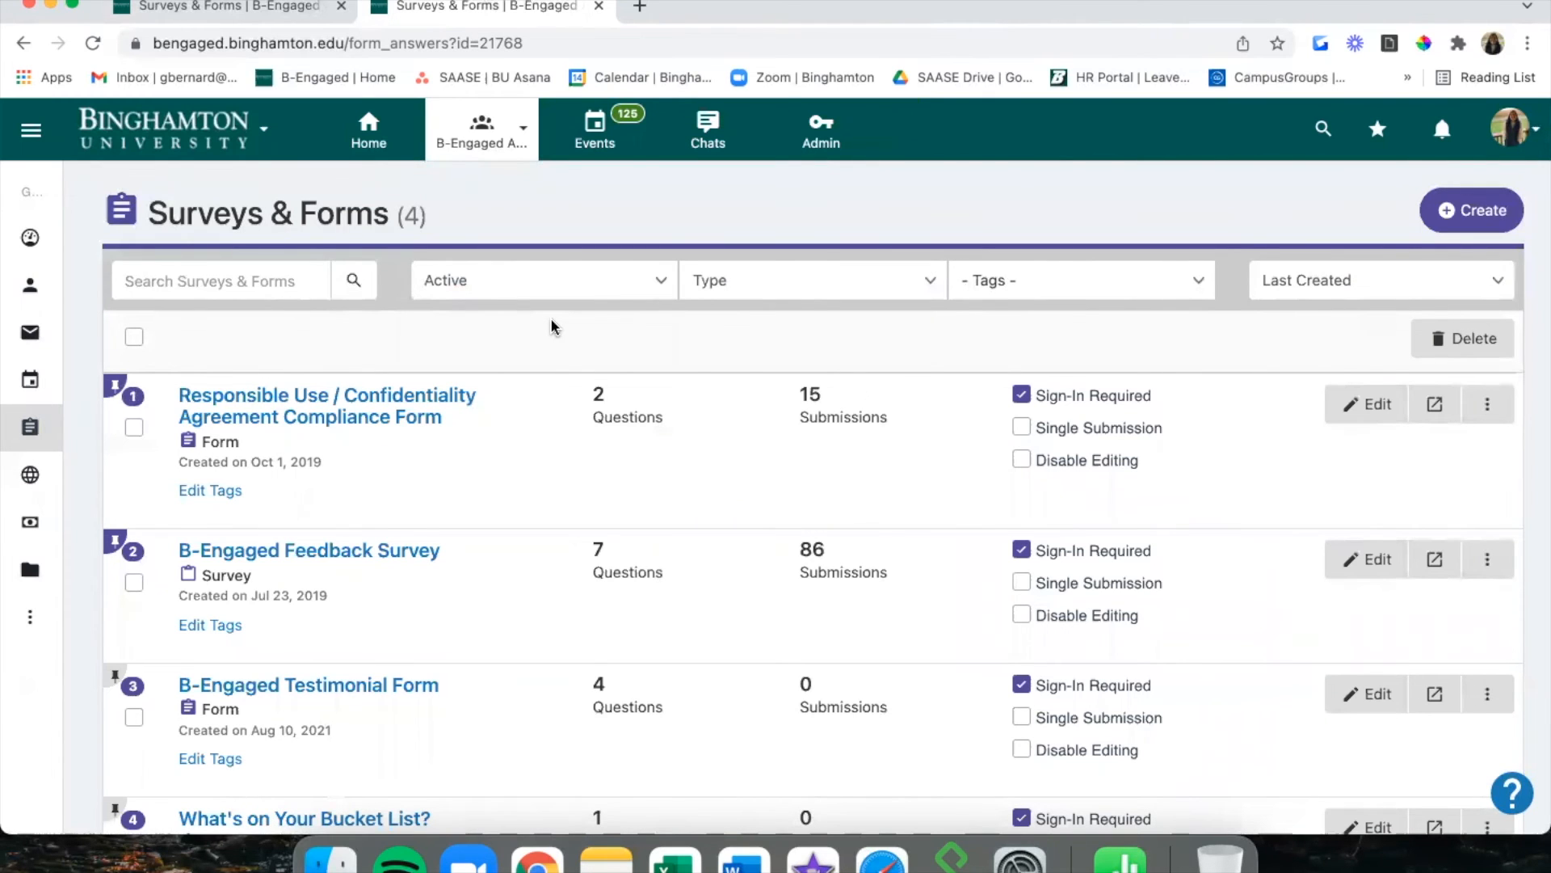
Generate a report of all B-Engaged Feedback Survey submissions and open the downloaded CSV.
{"action": "left_click", "coordinate": [437, 556]}
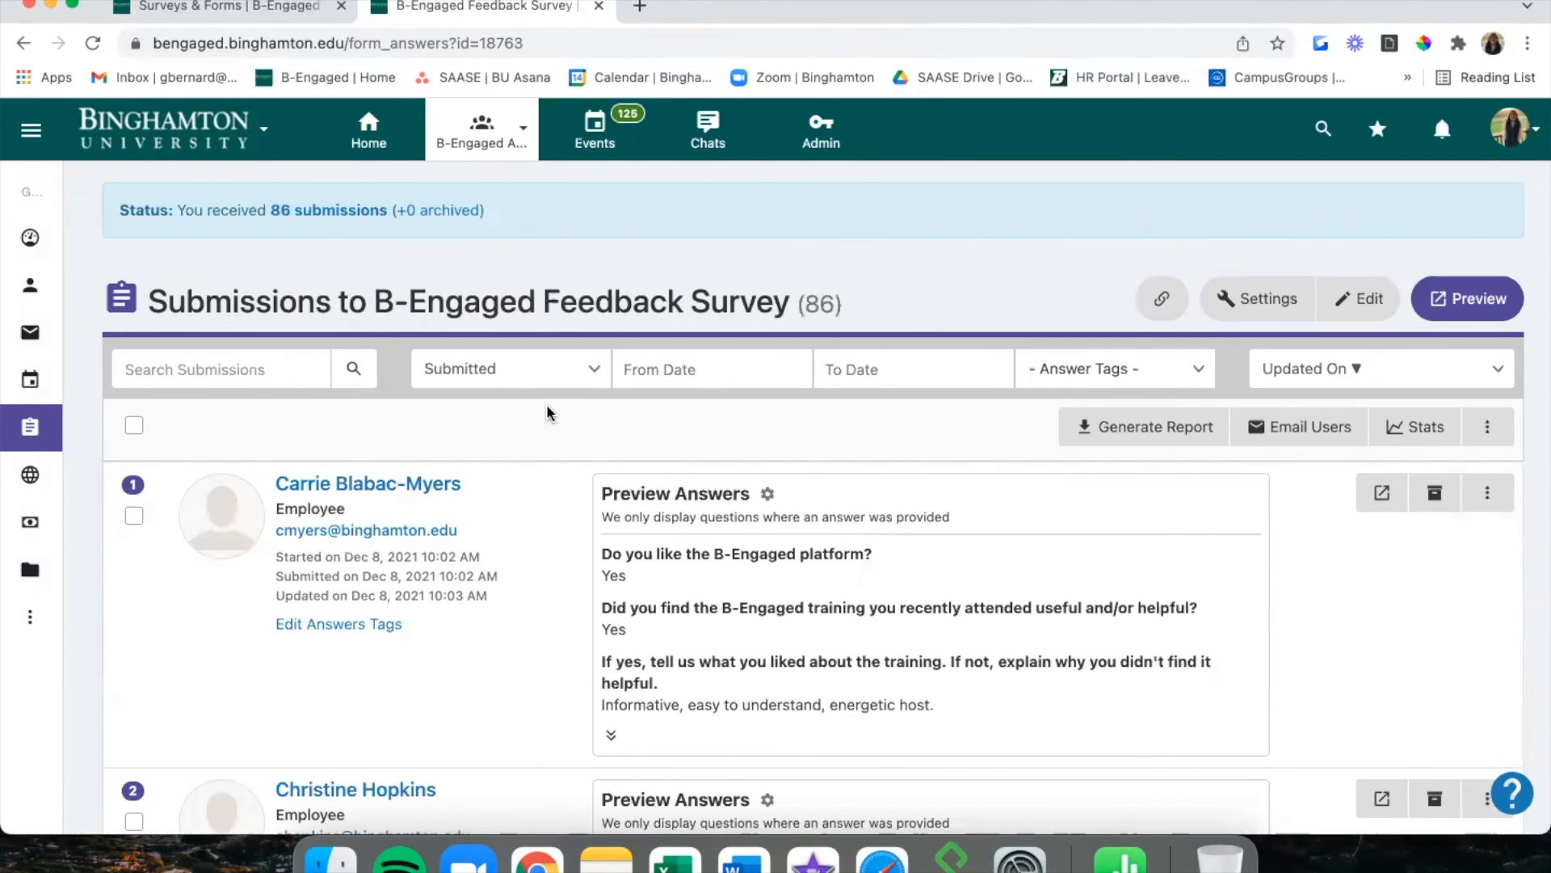
{"action": "left_click", "coordinate": [134, 425]}
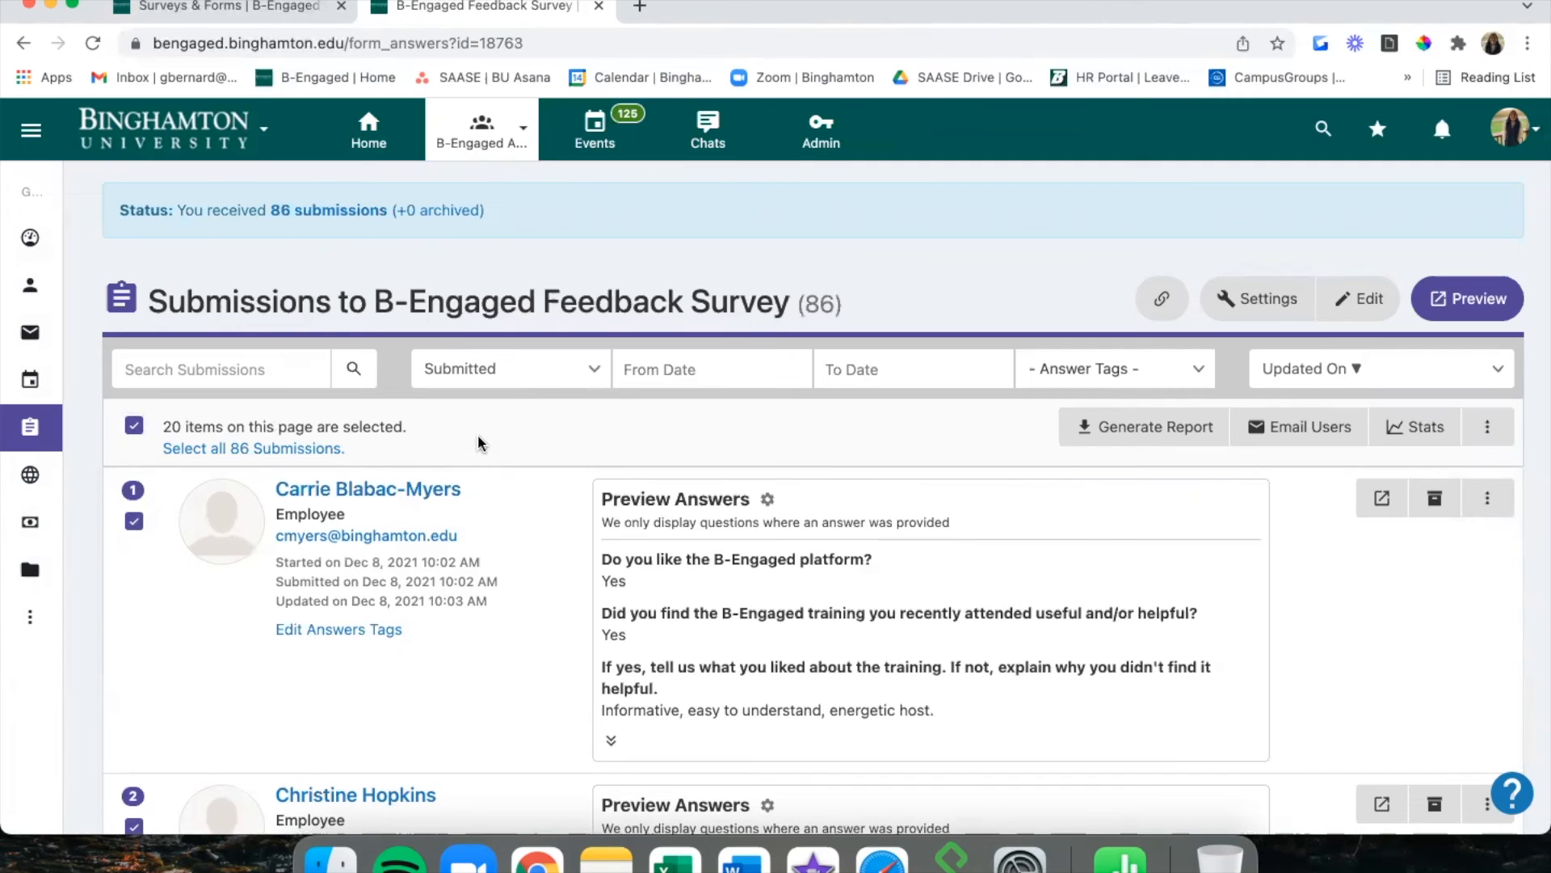
{"action": "left_click", "coordinate": [1150, 436]}
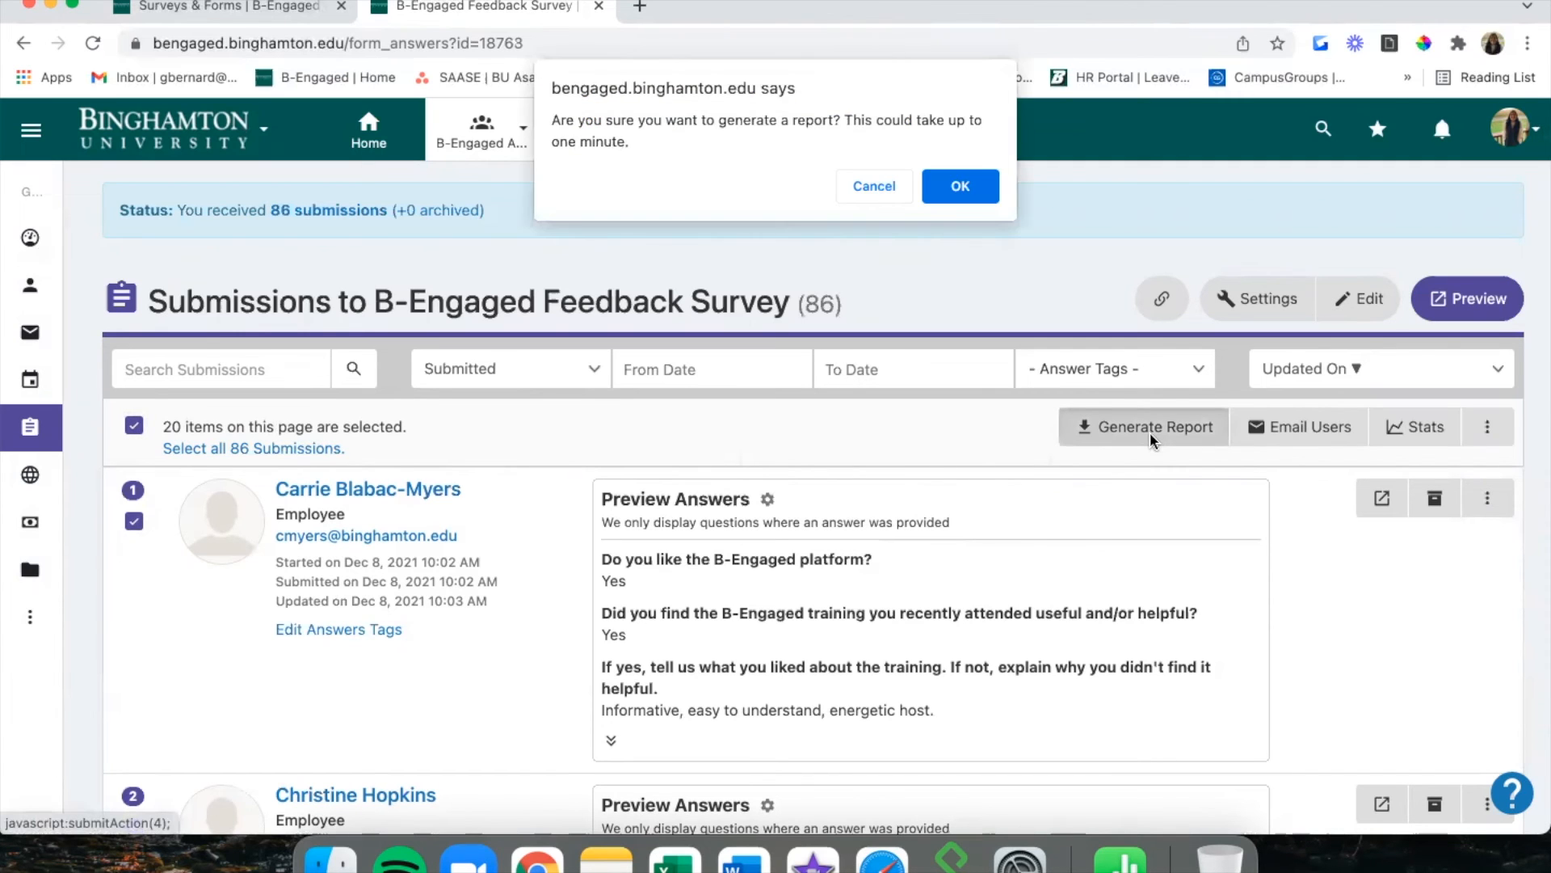
{"action": "left_click", "coordinate": [970, 186]}
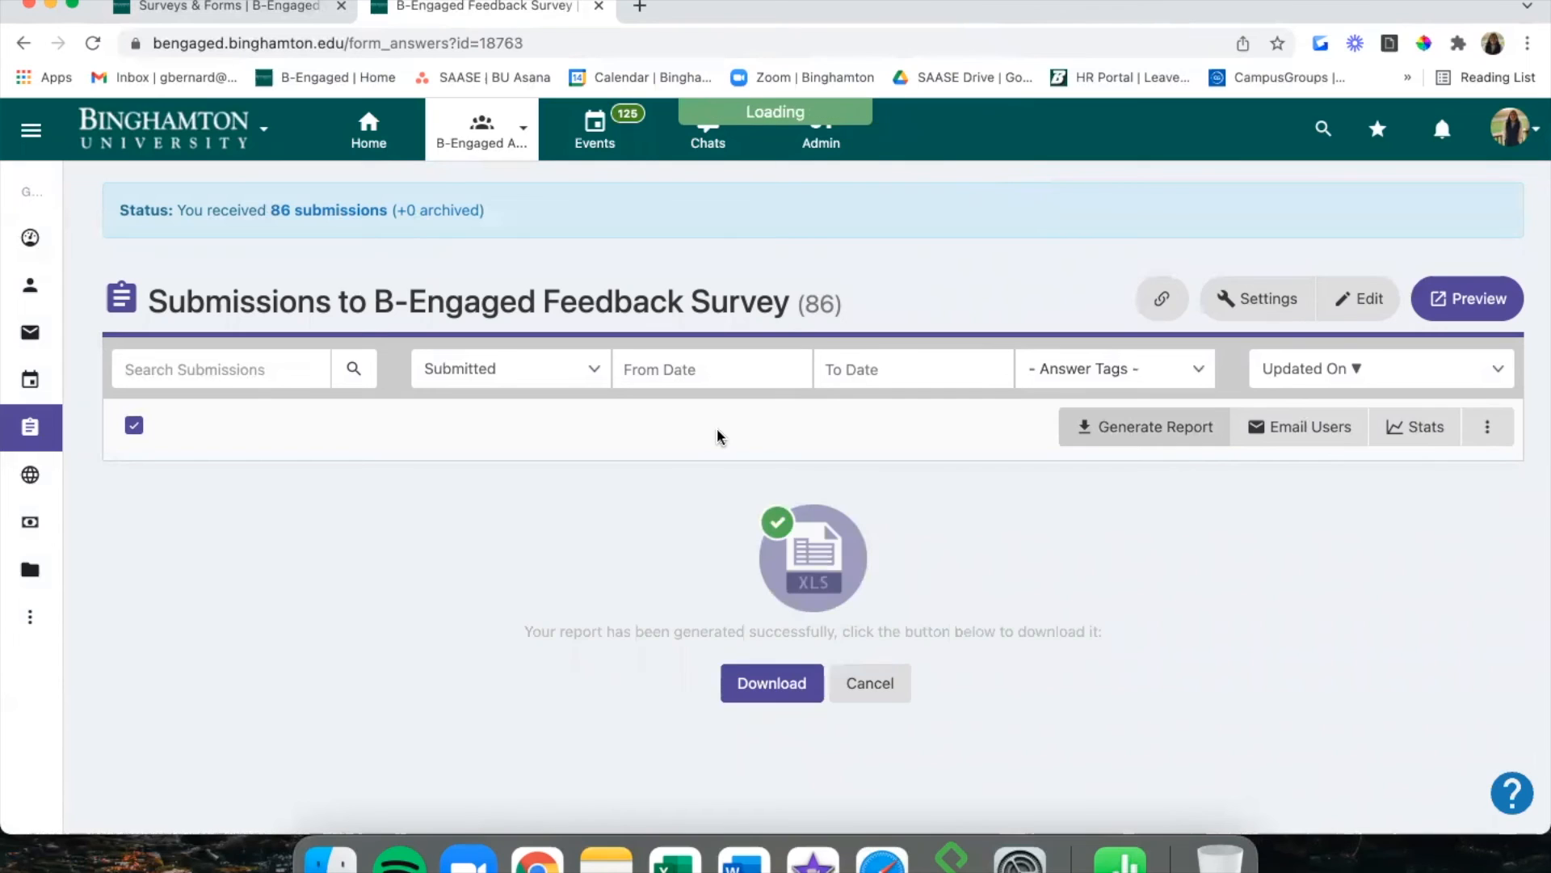
{"action": "left_click", "coordinate": [748, 680]}
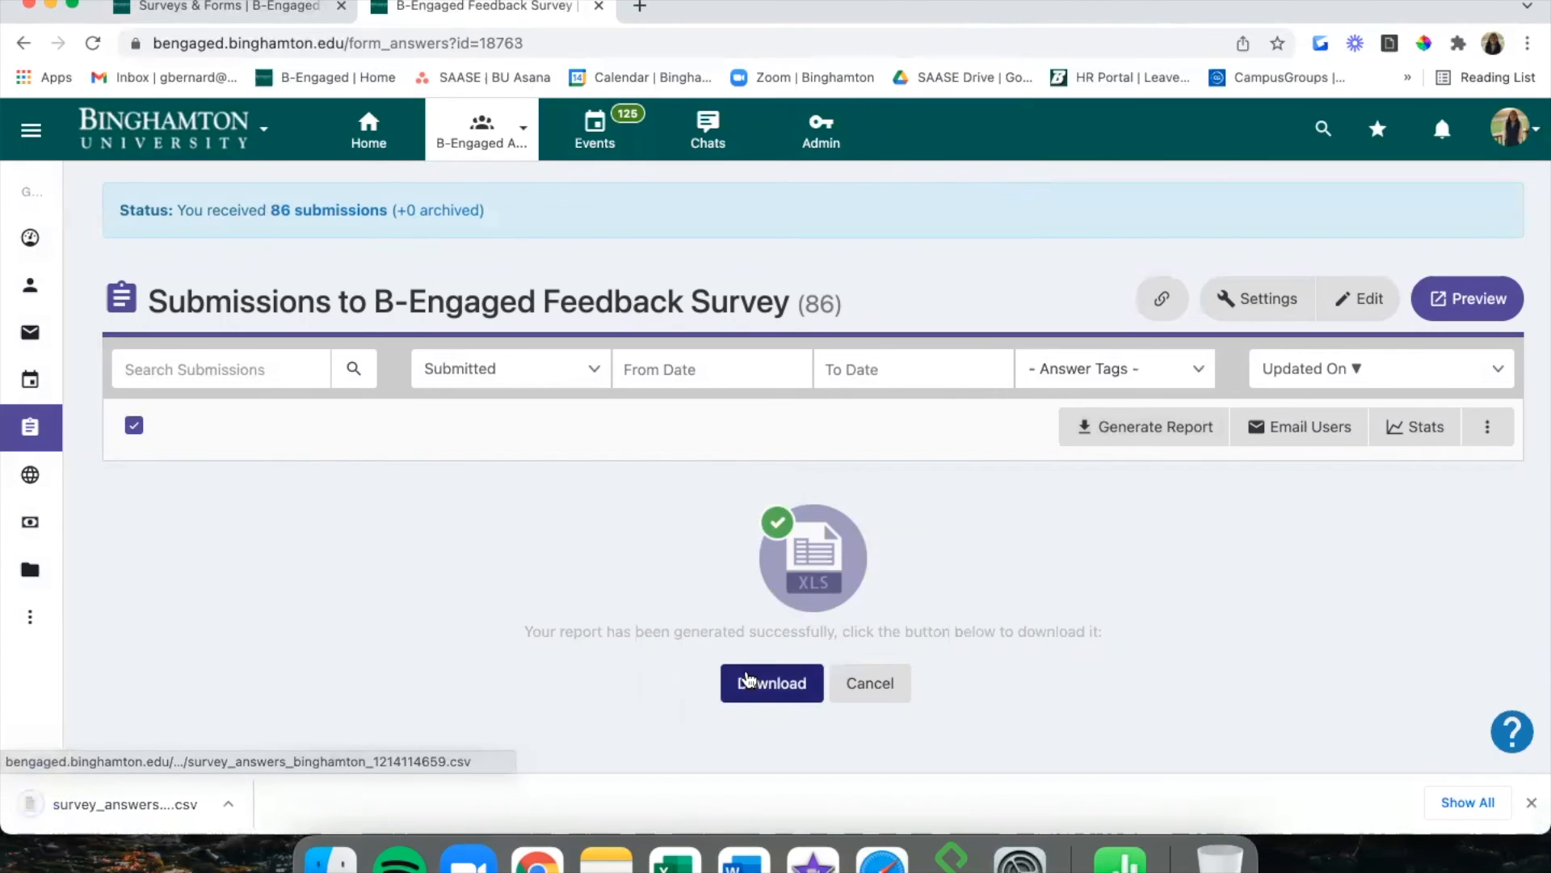
{"action": "left_click", "coordinate": [176, 802]}
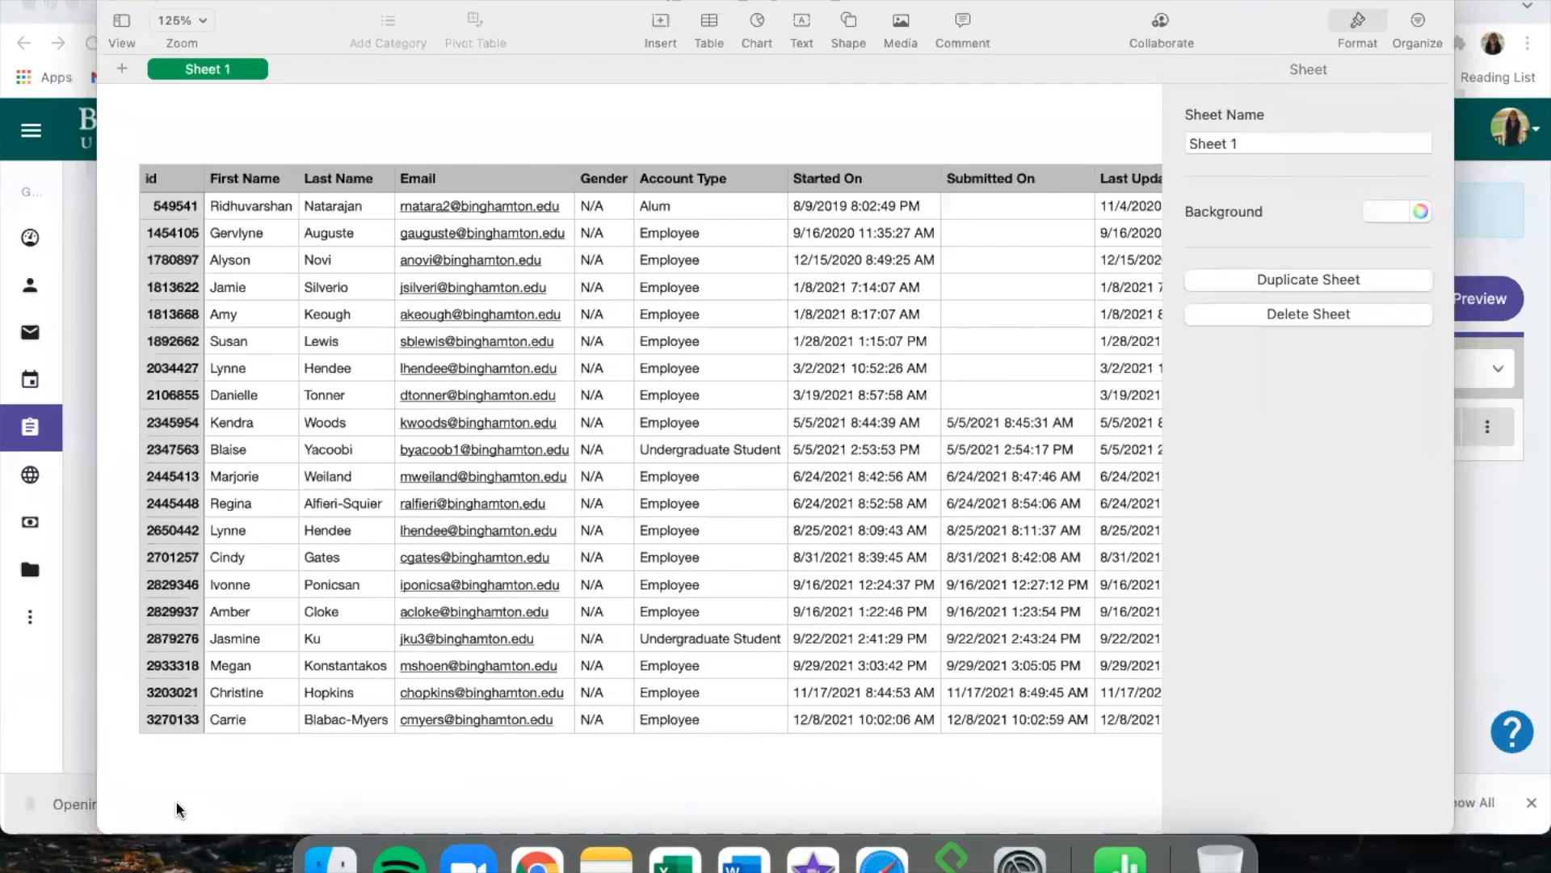
Maximize Numbers and scan every report column—details, tags, event info, answers—then return to the browser.
{"action": "double_click", "coordinate": [1058, 16]}
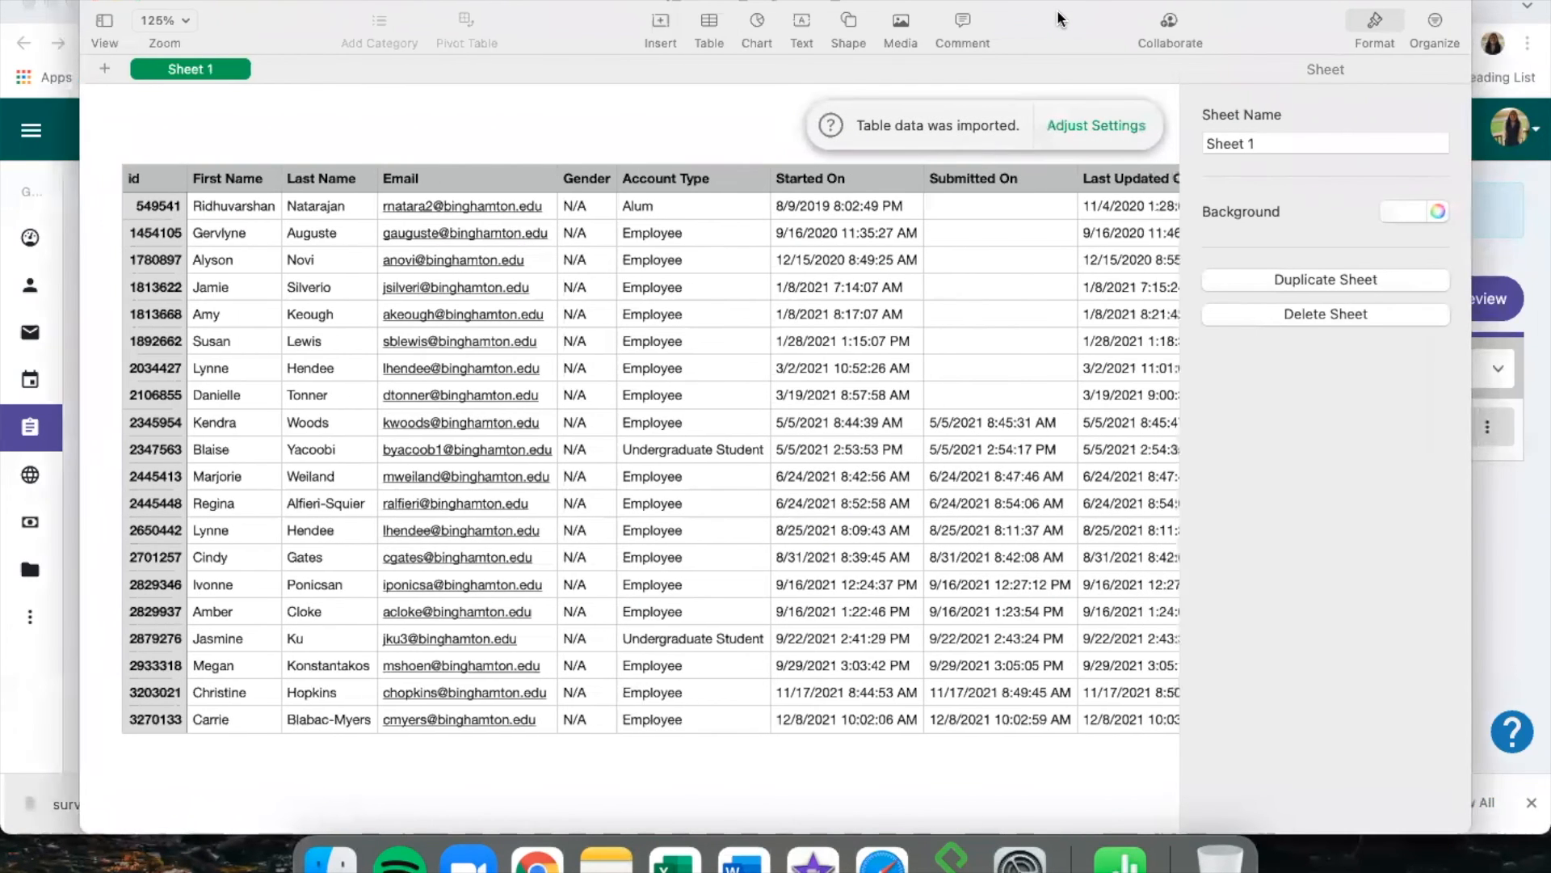
{"action": "scroll", "coordinate": [880, 416], "scroll_direction": "right", "scroll_amount": 5}
{"action": "scroll", "coordinate": [881, 416], "scroll_direction": "left", "scroll_amount": 5}
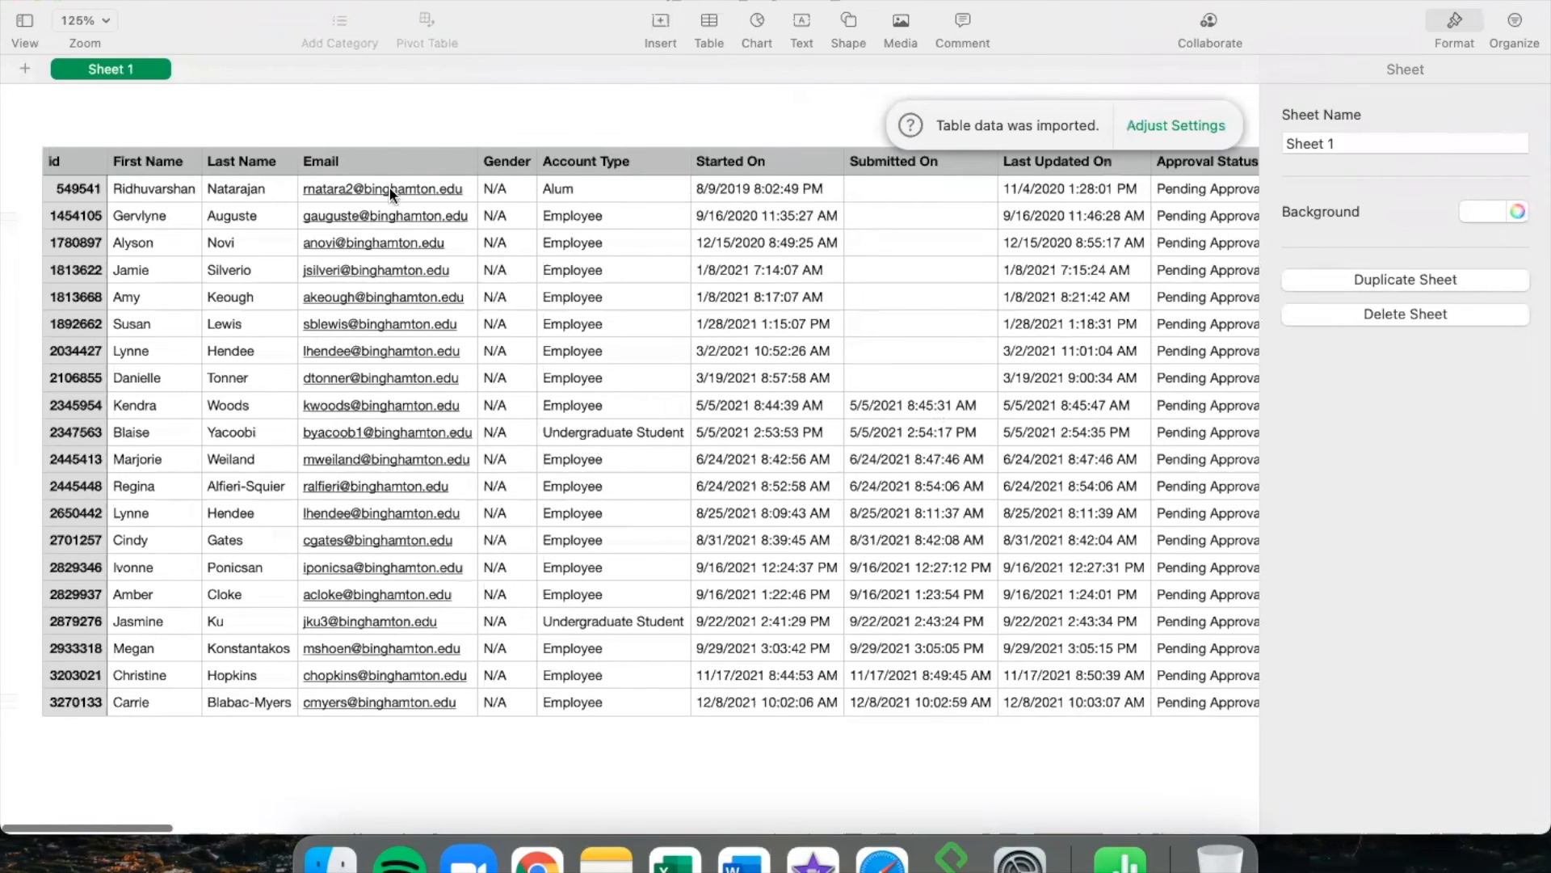
{"action": "scroll", "coordinate": [414, 467], "scroll_direction": "right", "scroll_amount": 5}
{"action": "scroll", "coordinate": [505, 481], "scroll_direction": "right", "scroll_amount": 5}
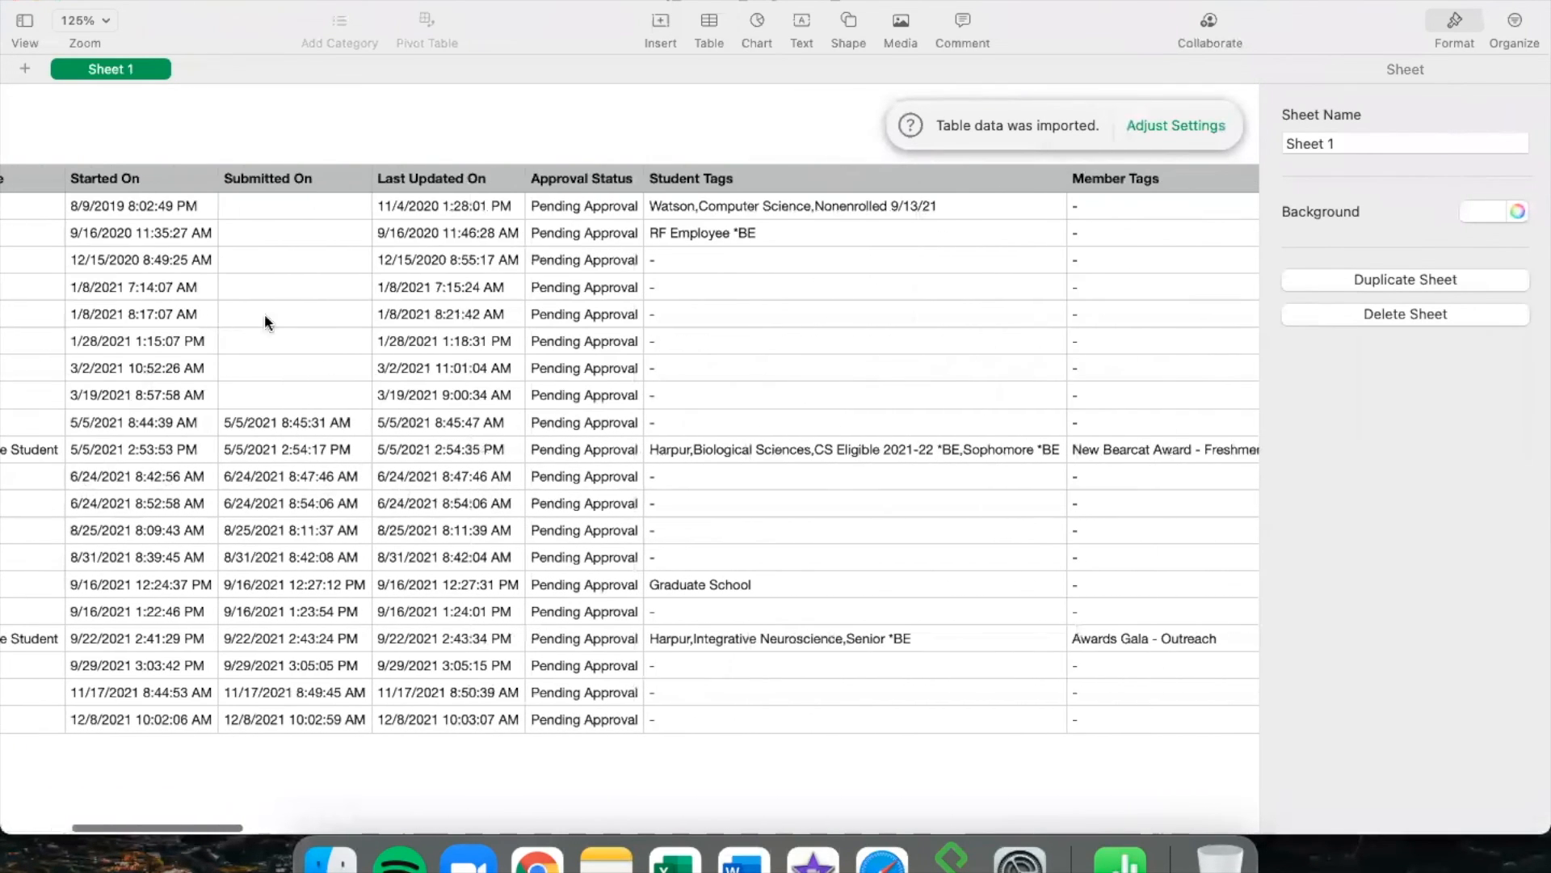
{"action": "scroll", "coordinate": [344, 447], "scroll_direction": "right", "scroll_amount": 5}
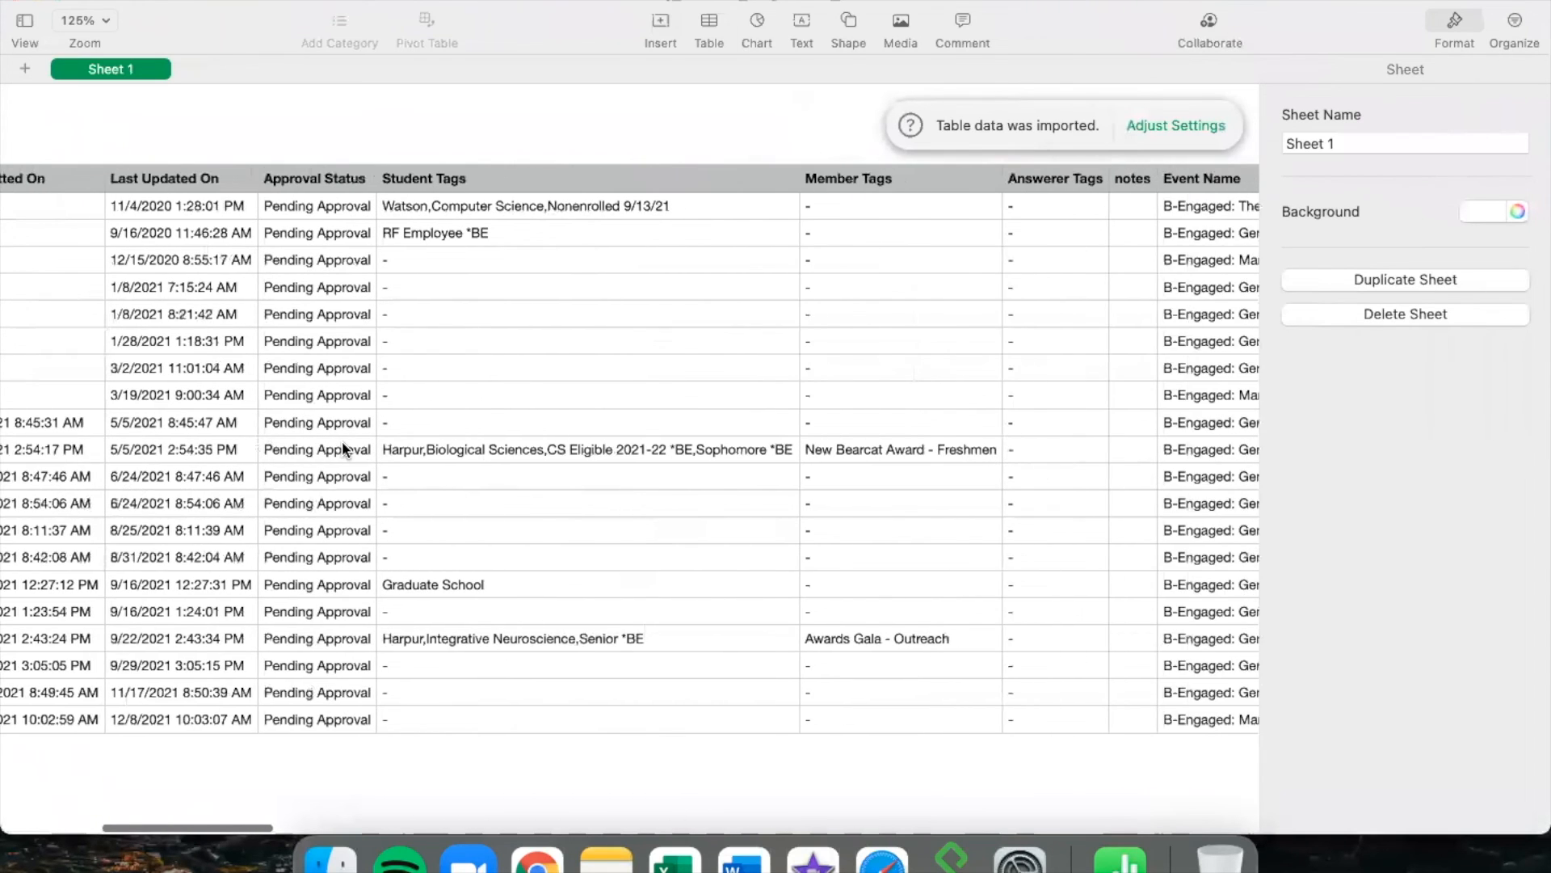
{"action": "scroll", "coordinate": [343, 444], "scroll_direction": "right", "scroll_amount": 5}
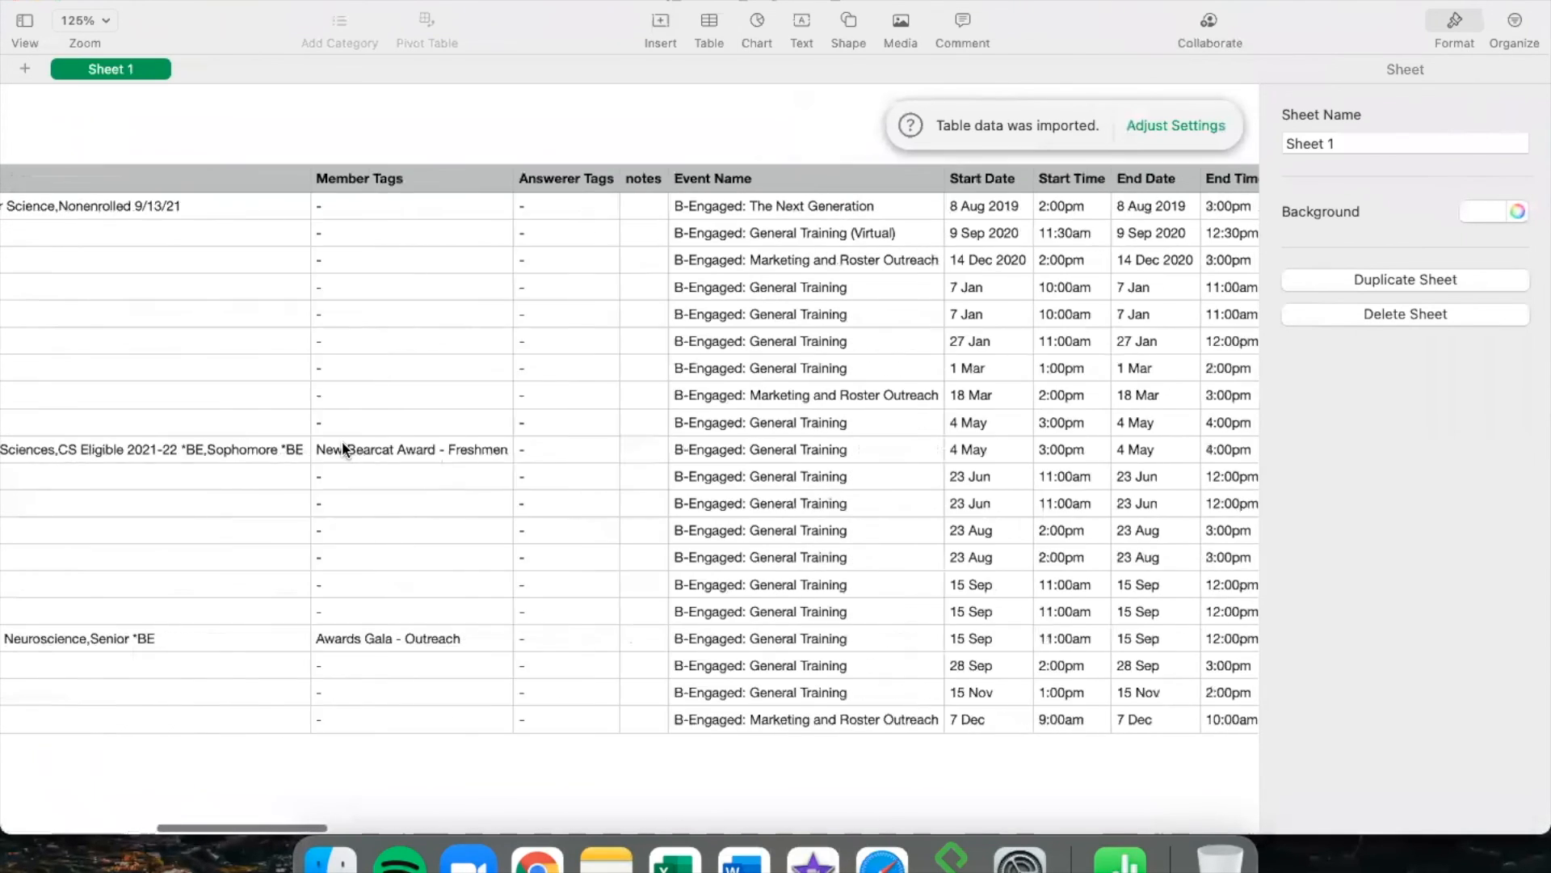
{"action": "scroll", "coordinate": [343, 447], "scroll_direction": "right", "scroll_amount": 5}
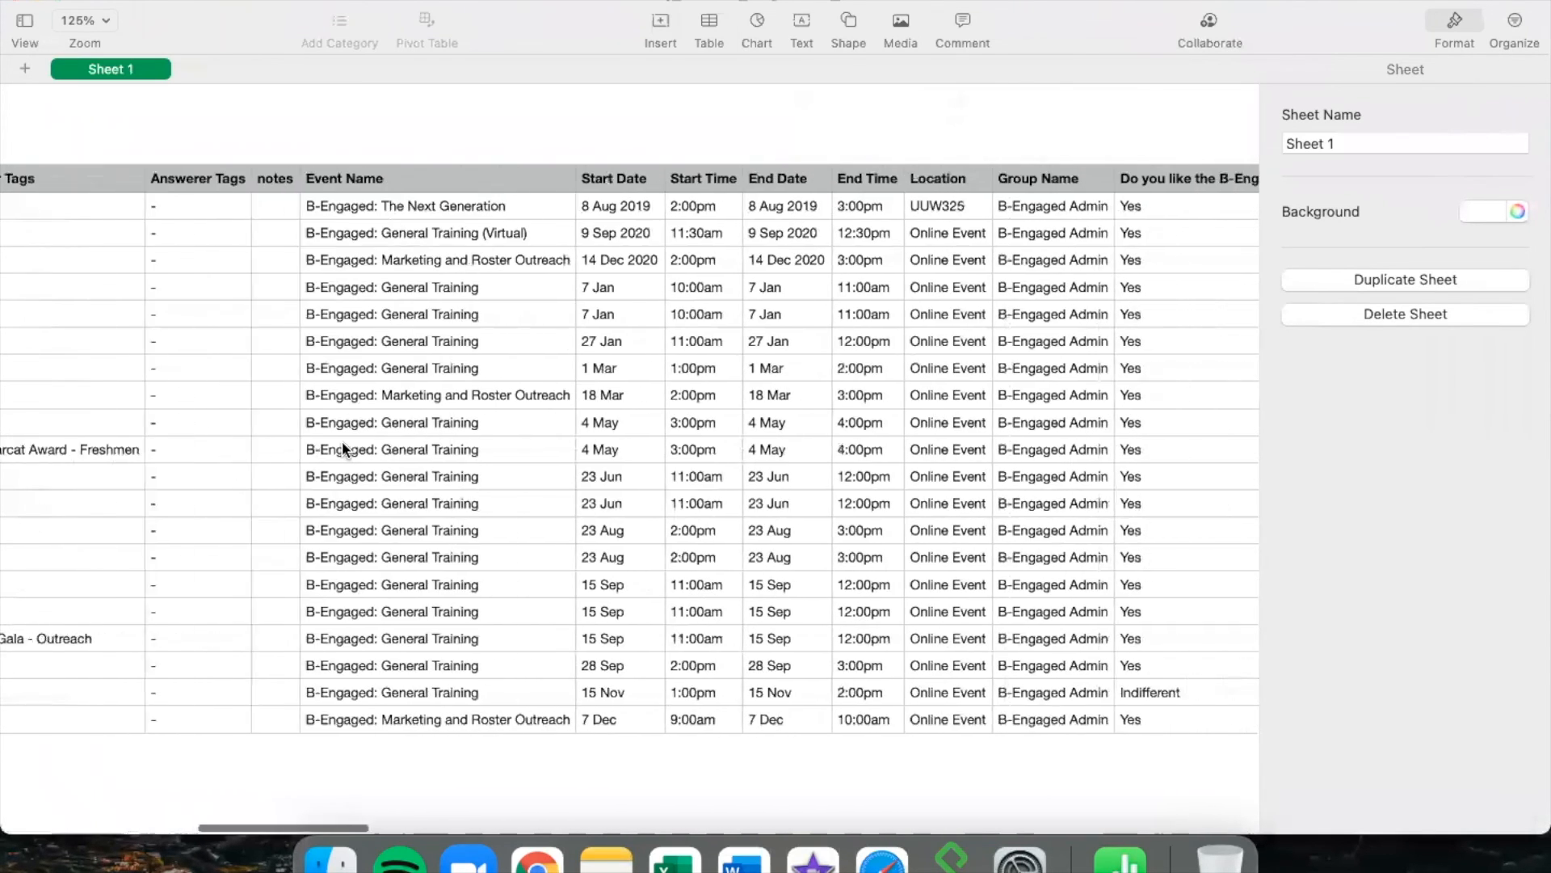
{"action": "scroll", "coordinate": [342, 448], "scroll_direction": "right", "scroll_amount": 5}
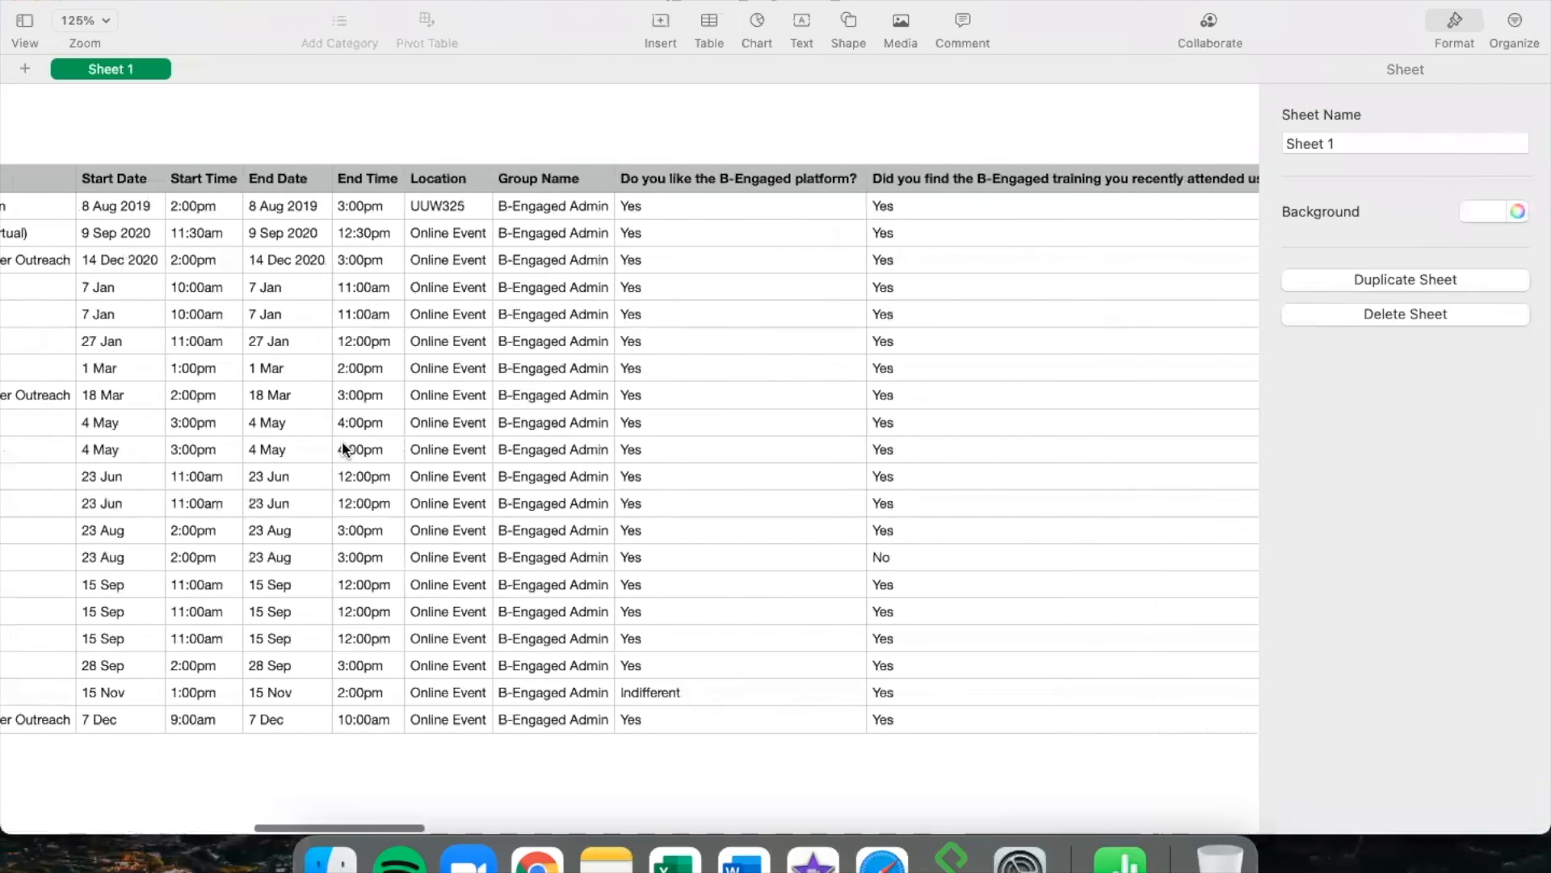
{"action": "scroll", "coordinate": [341, 449], "scroll_direction": "right", "scroll_amount": 10}
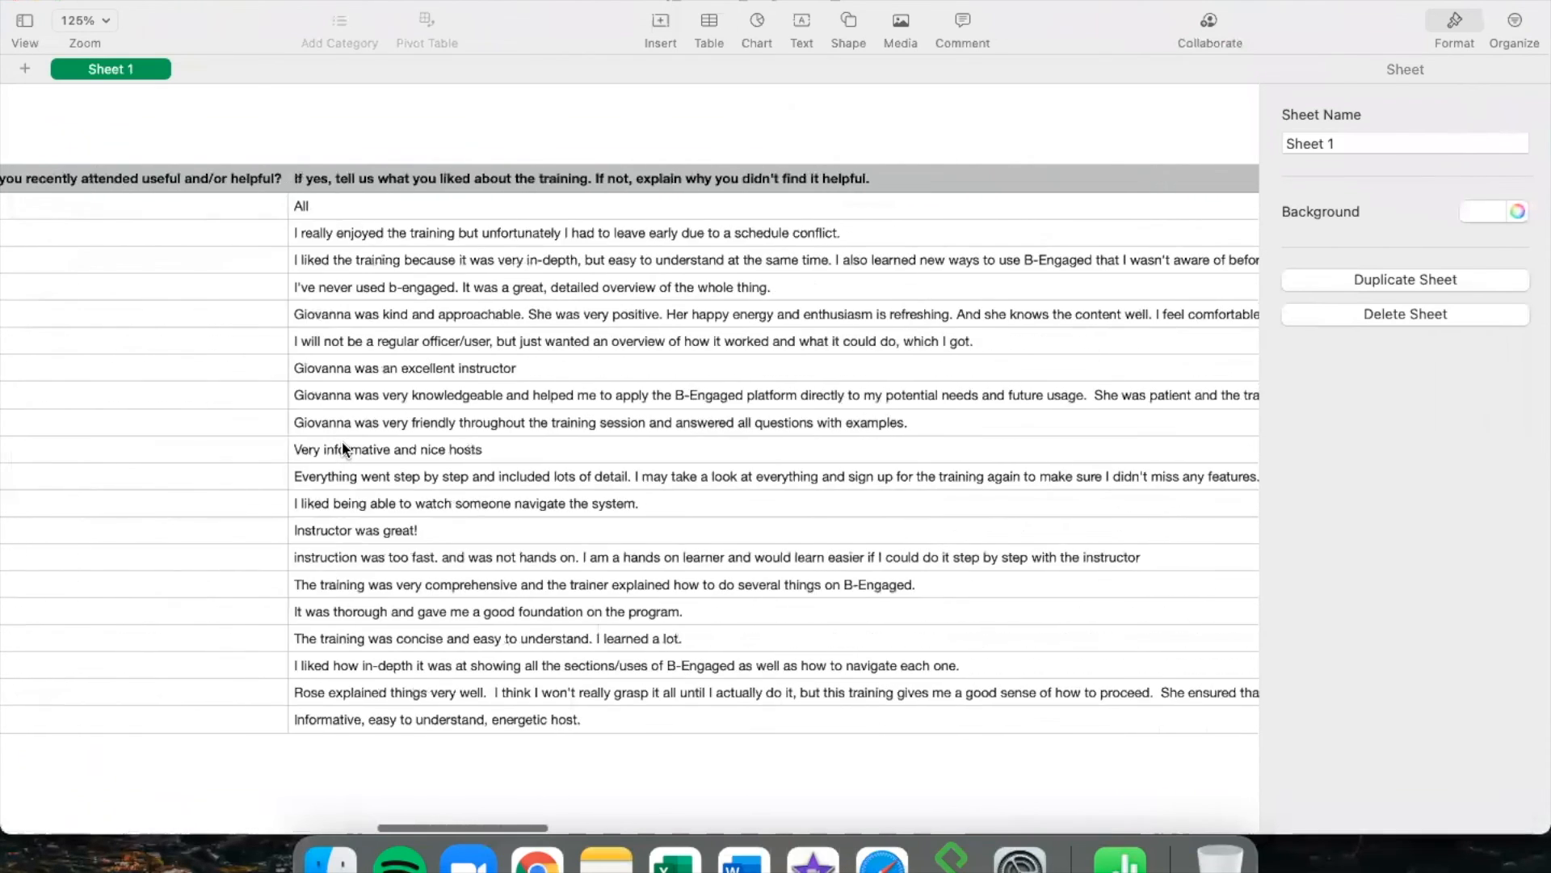
{"action": "scroll", "coordinate": [341, 449], "scroll_direction": "right", "scroll_amount": 10}
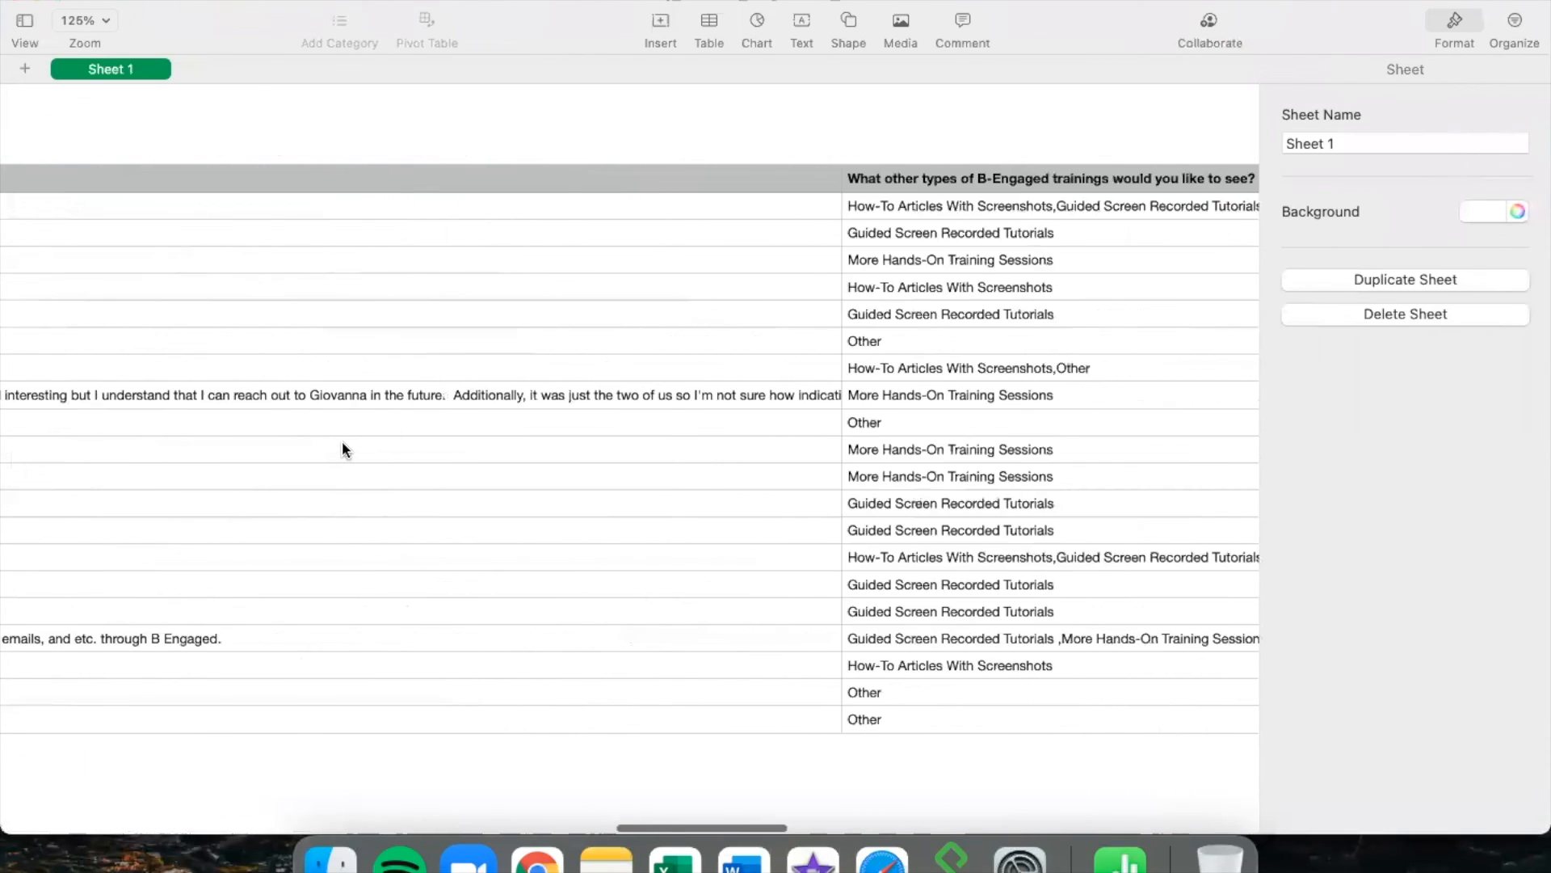
{"action": "scroll", "coordinate": [342, 449], "scroll_direction": "right", "scroll_amount": 15}
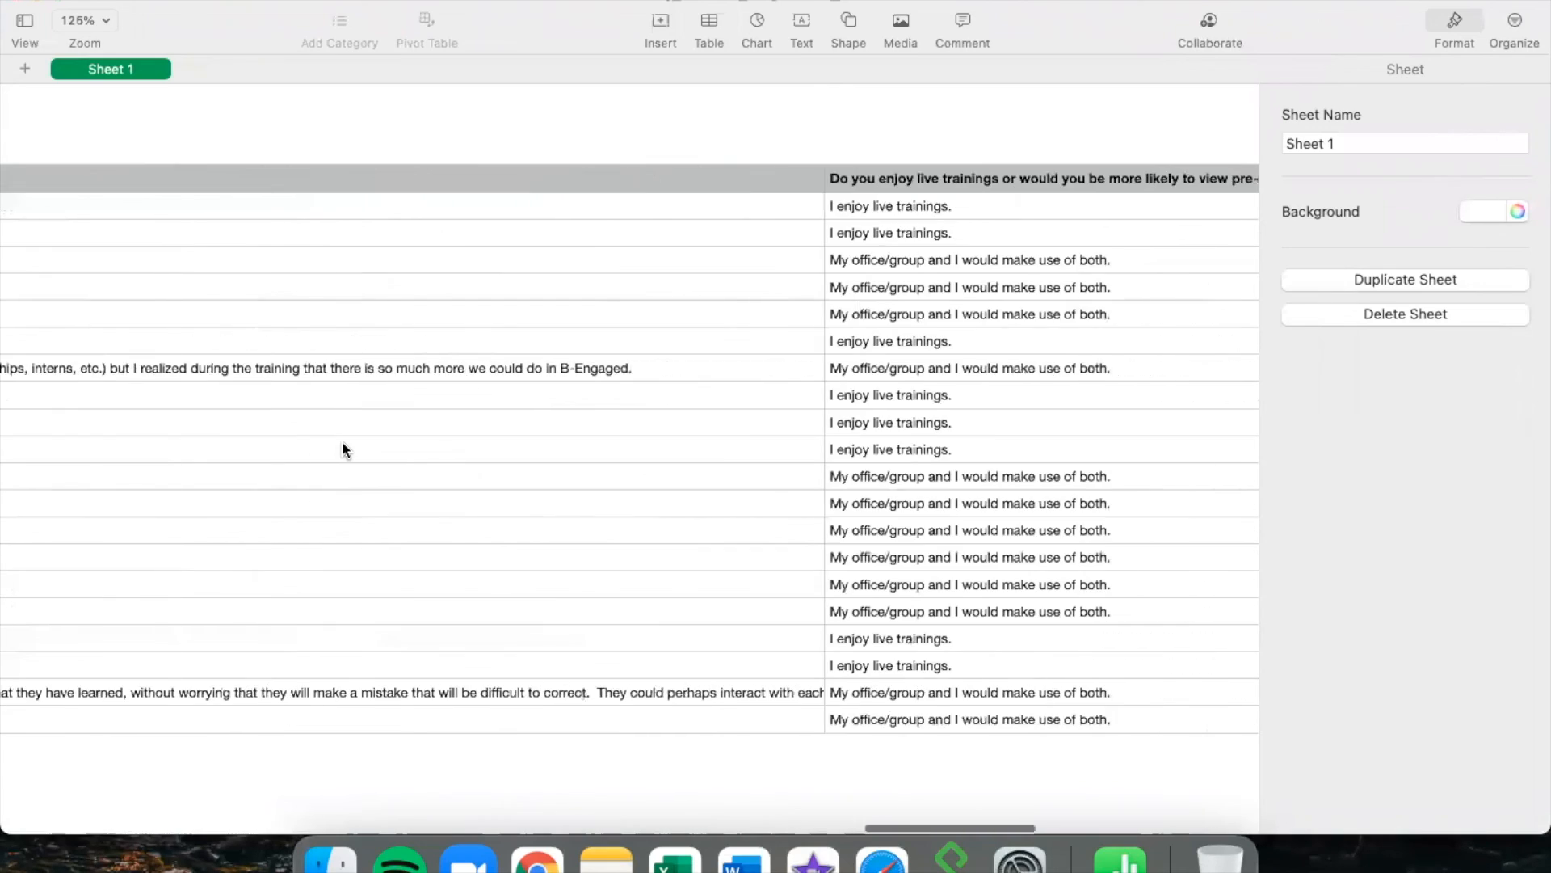
{"action": "scroll", "coordinate": [343, 449], "scroll_direction": "right", "scroll_amount": 10}
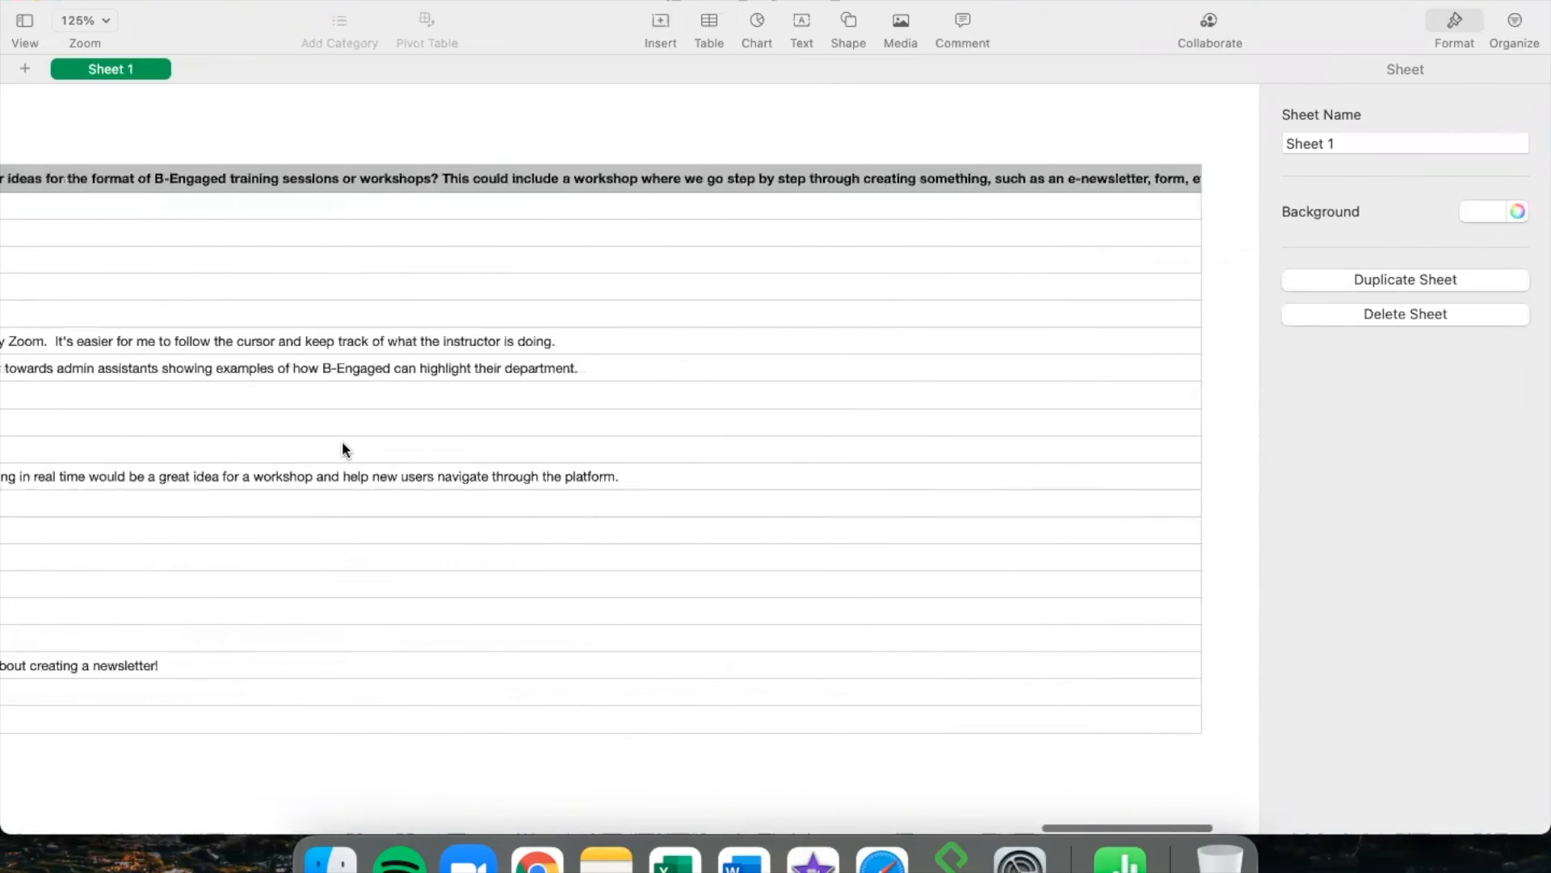
{"action": "scroll", "coordinate": [342, 449], "scroll_direction": "left", "scroll_amount": 20}
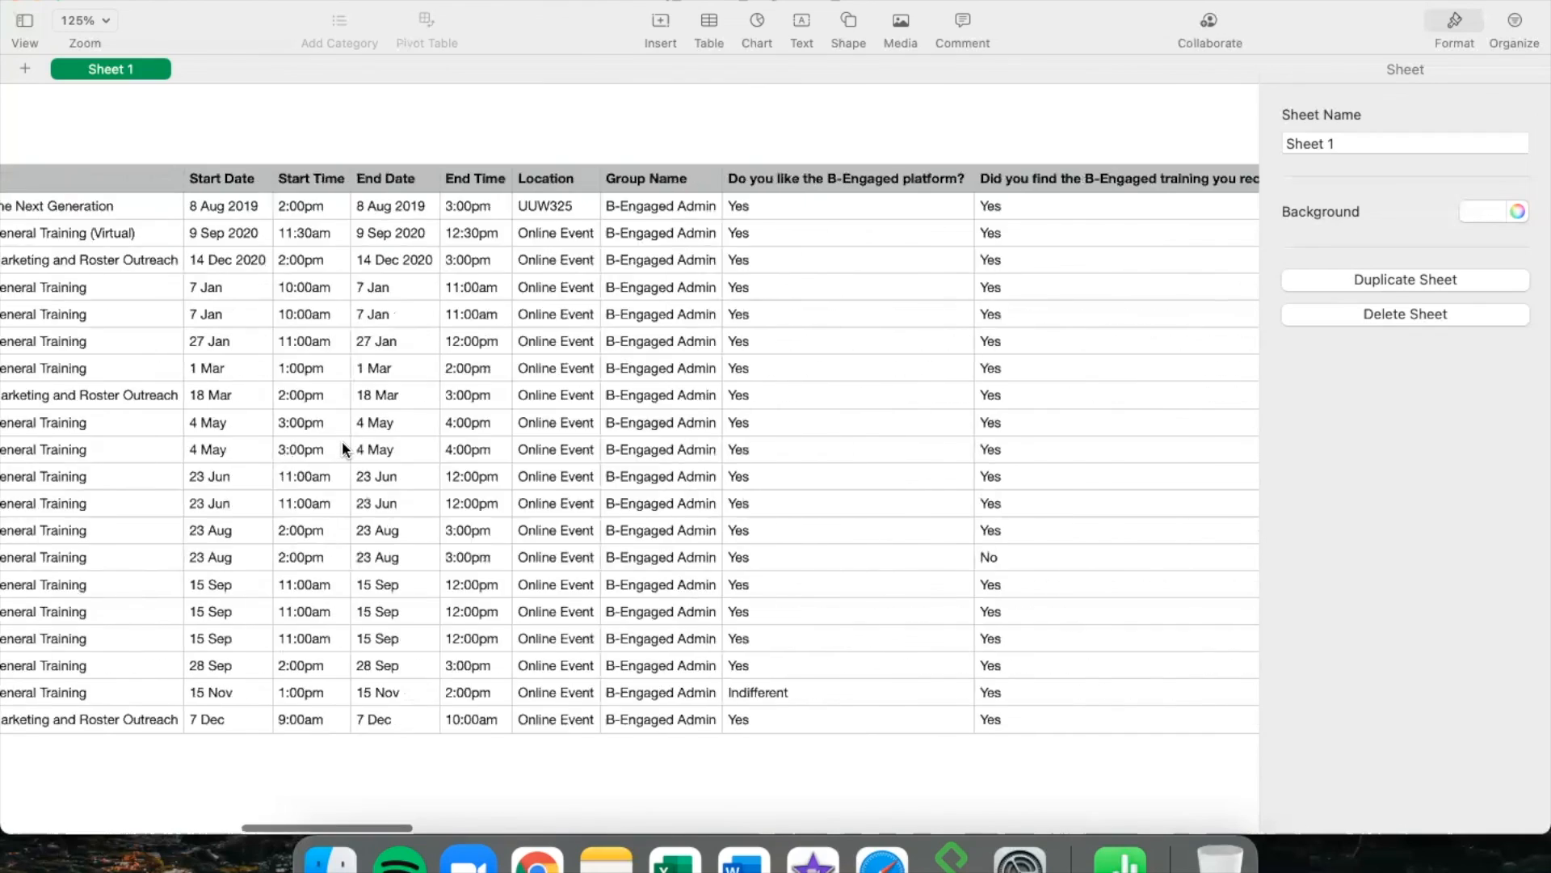
{"action": "scroll", "coordinate": [343, 449], "scroll_direction": "left", "scroll_amount": 20}
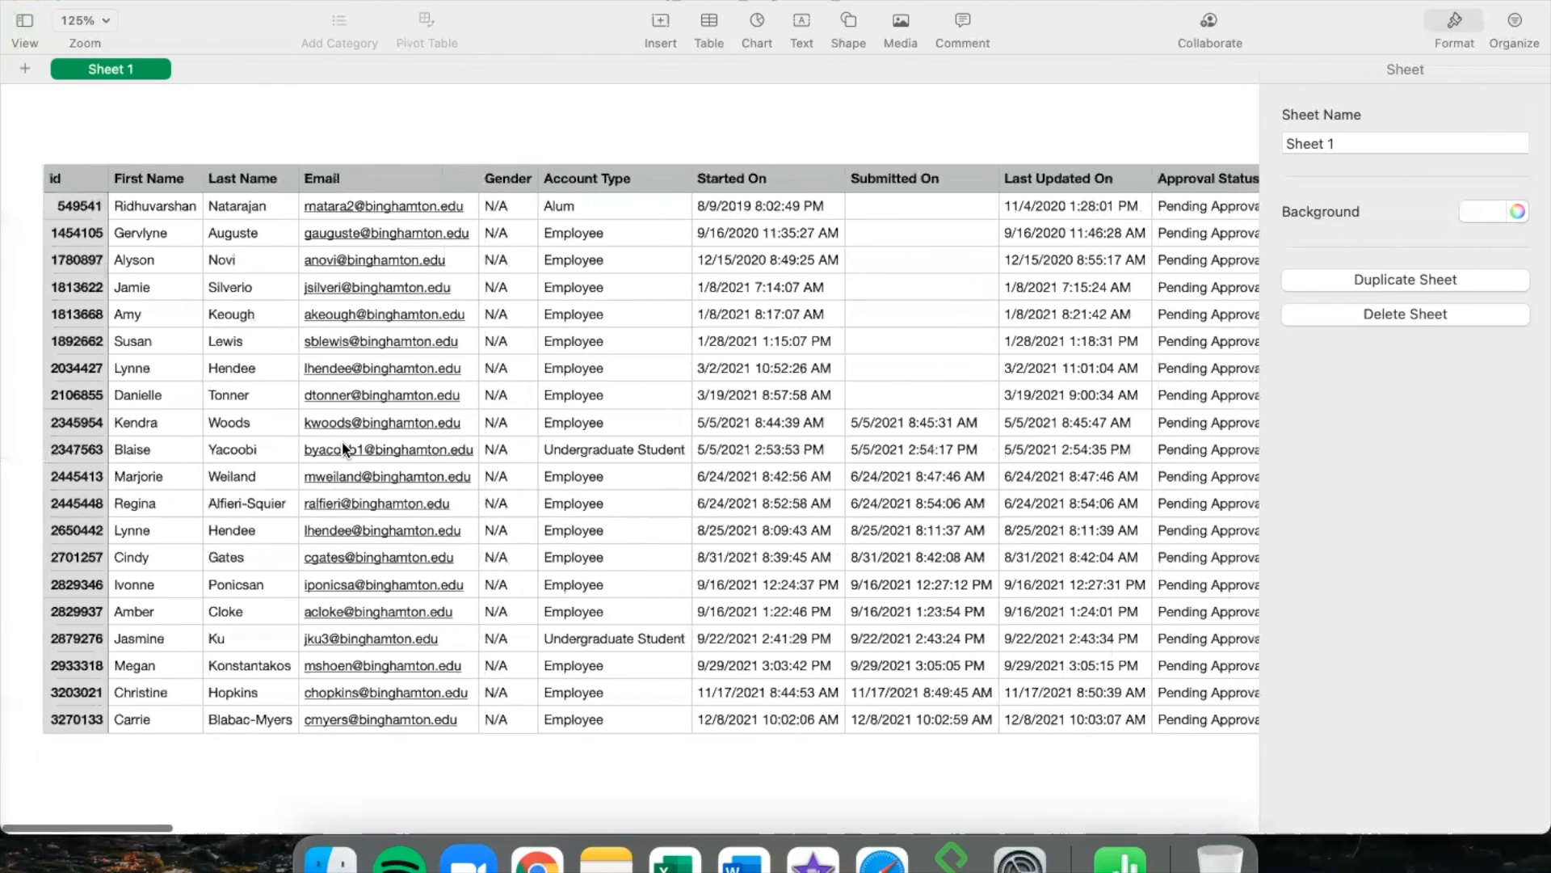
{"action": "left_click", "coordinate": [16, 5]}
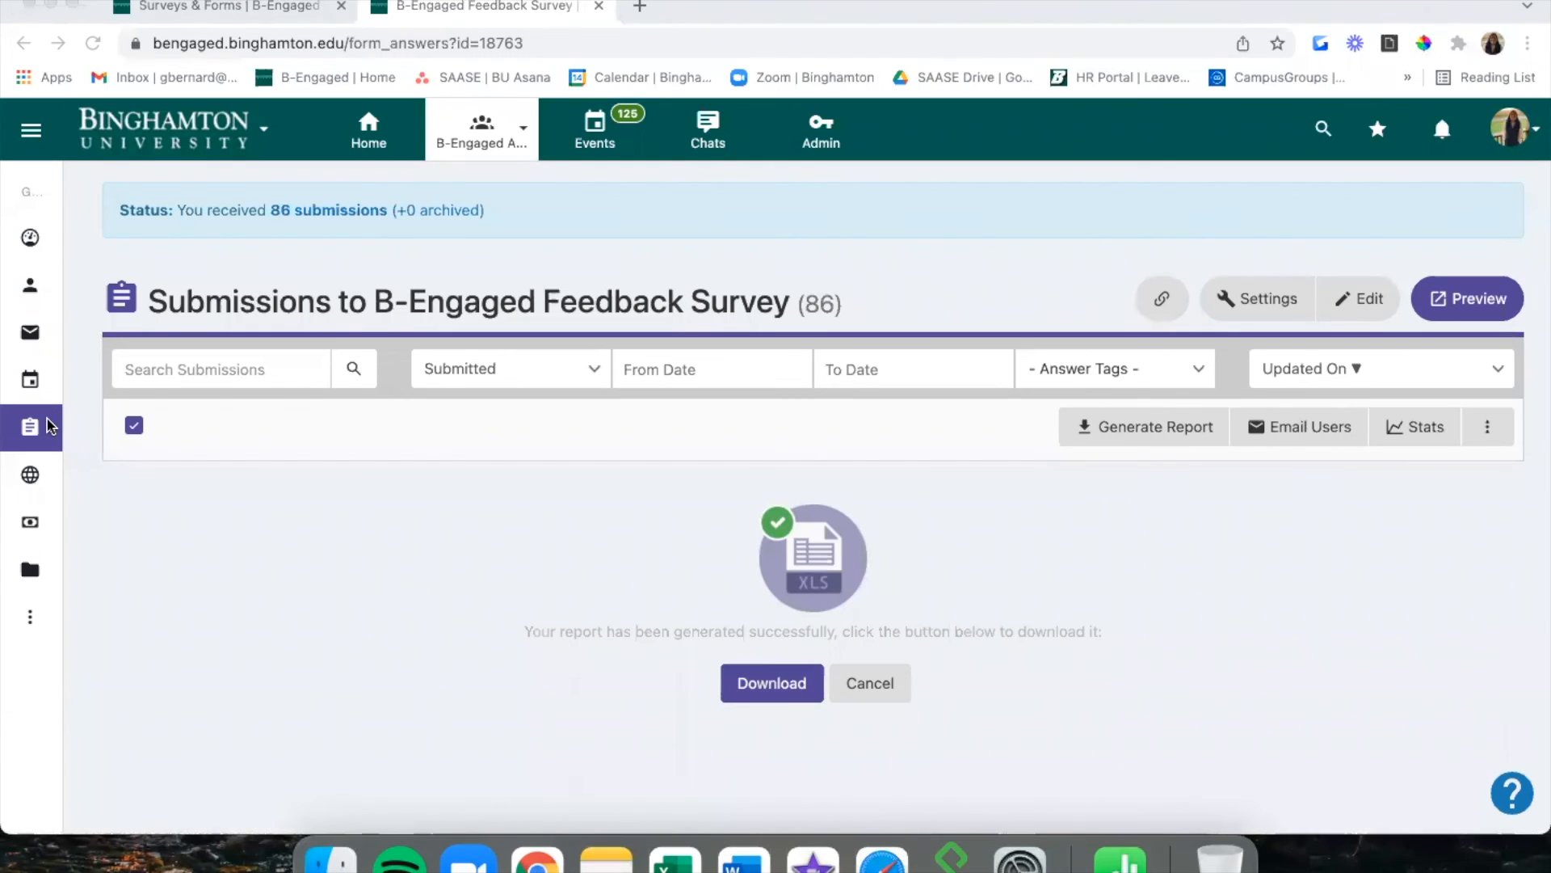
Open the B-Engaged Feedback Survey submissions and select all submissions on the page.
{"action": "mouse_move", "coordinate": [59, 428]}
{"action": "left_click", "coordinate": [129, 467]}
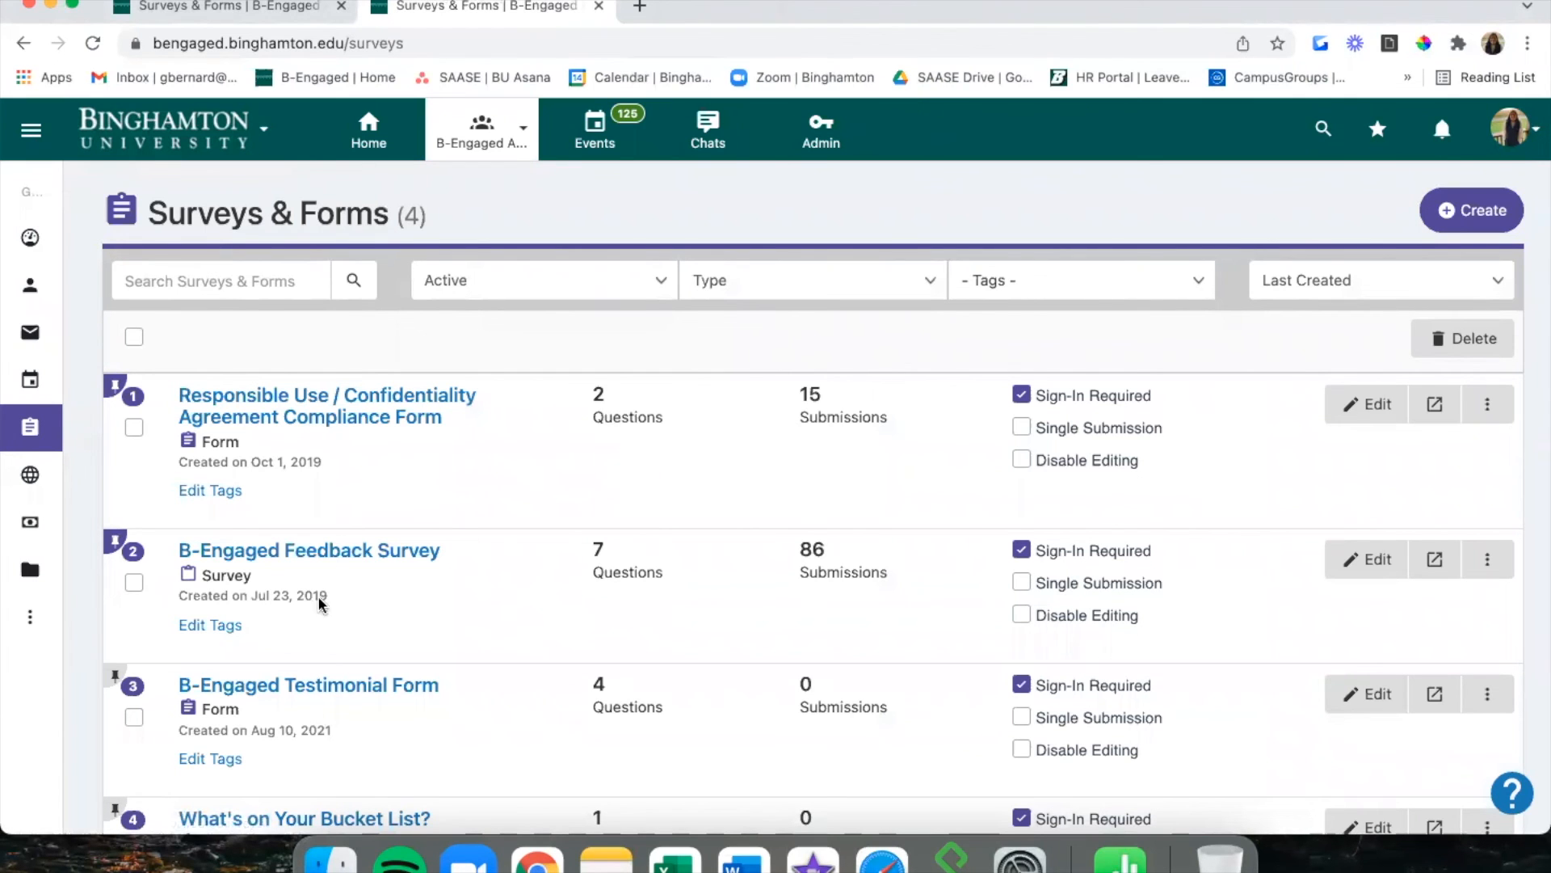
{"action": "left_click", "coordinate": [332, 553]}
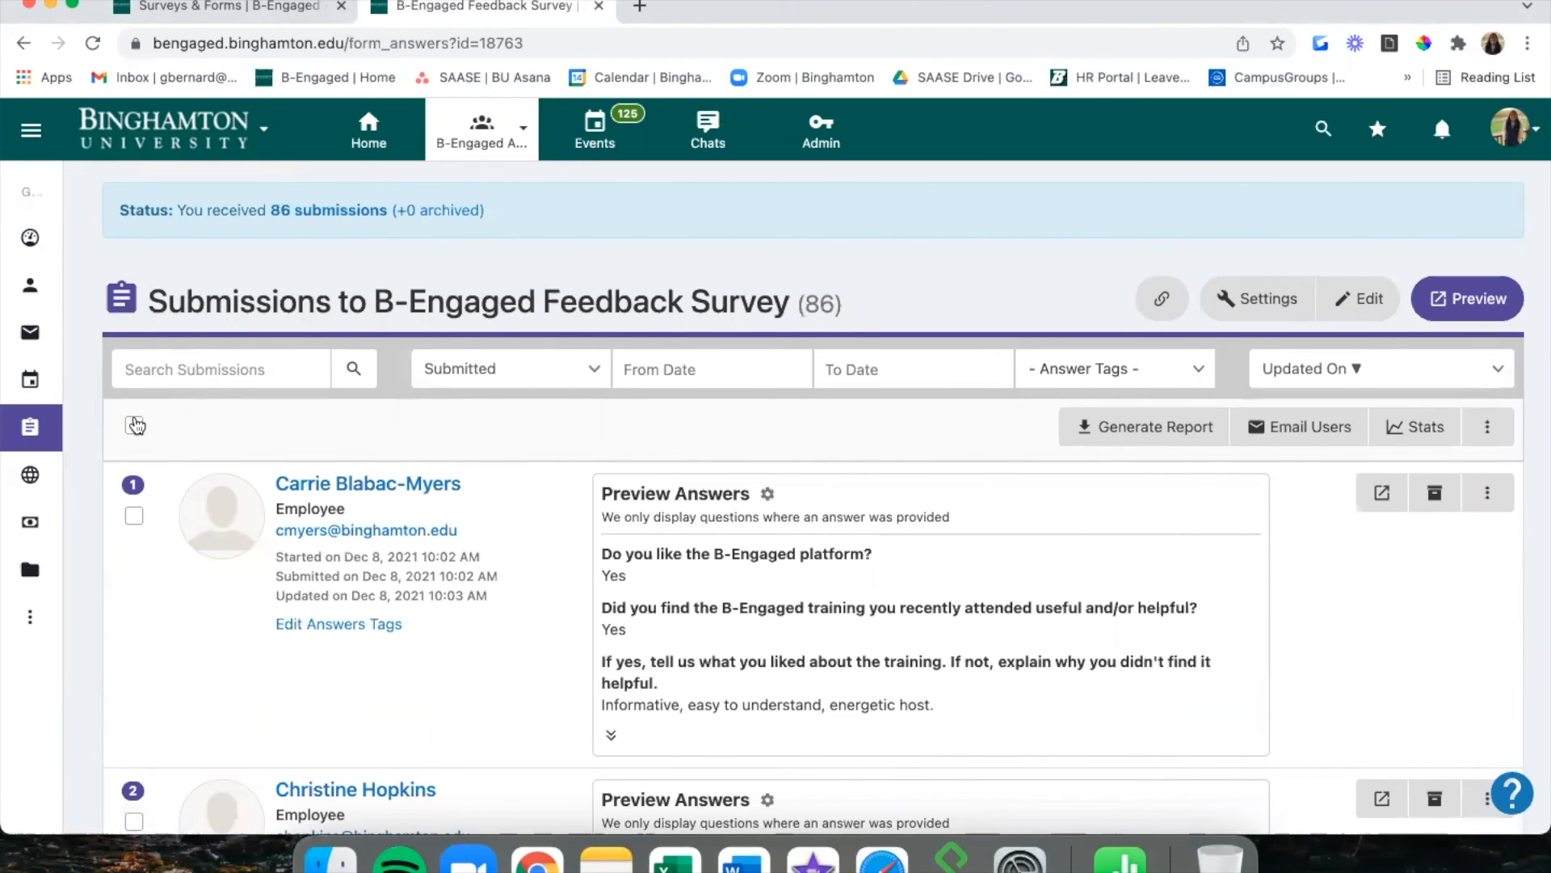
{"action": "left_click", "coordinate": [134, 425]}
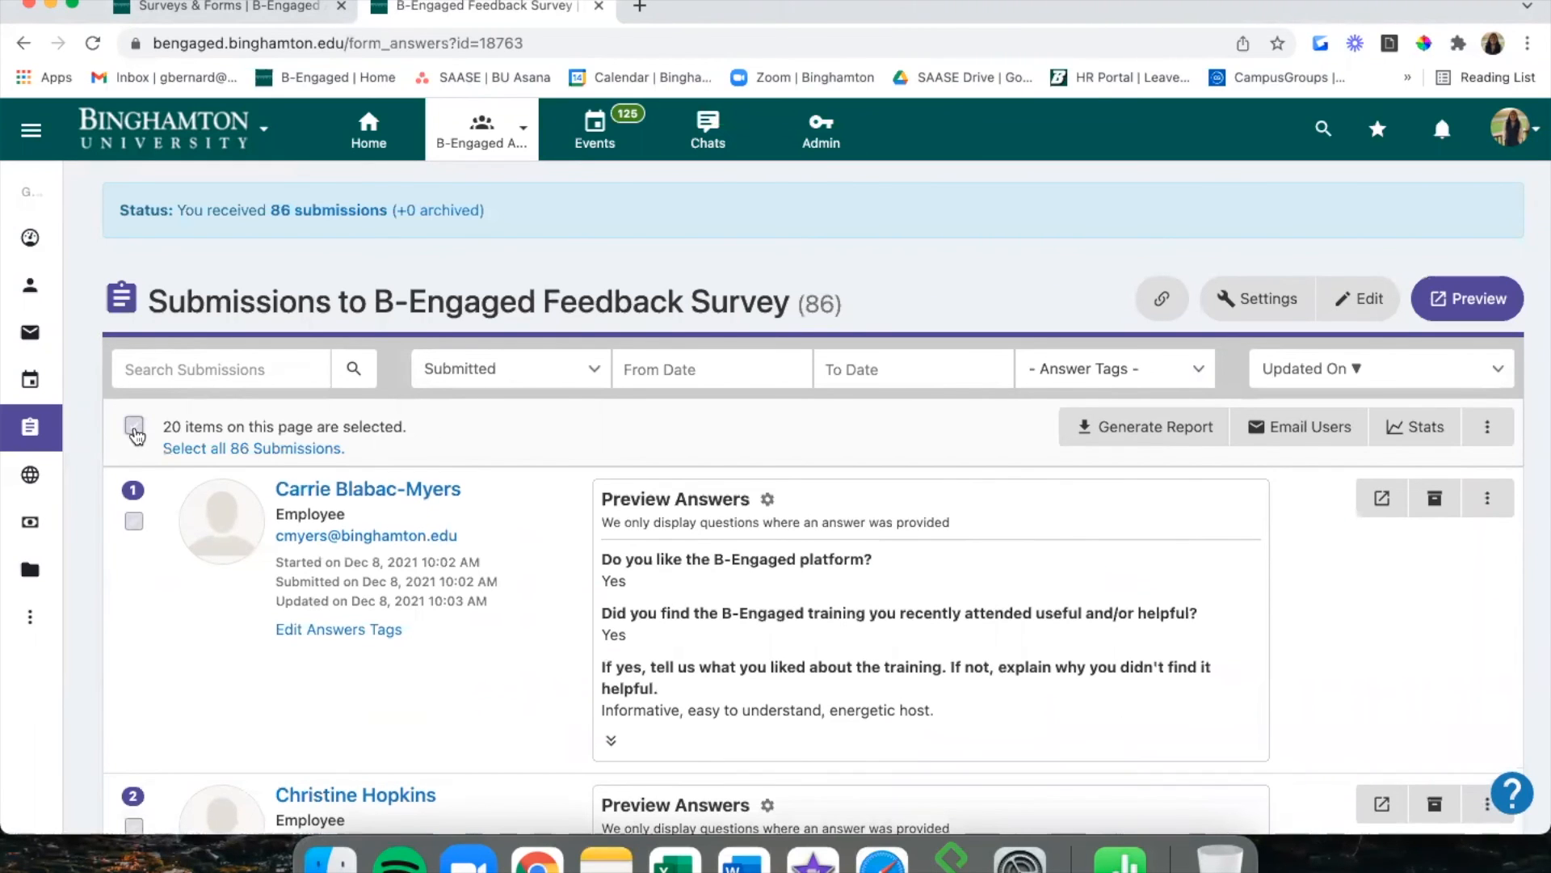
Start an Email Composer message to the selected submitters and review the recipients and form.
{"action": "left_click", "coordinate": [1304, 437]}
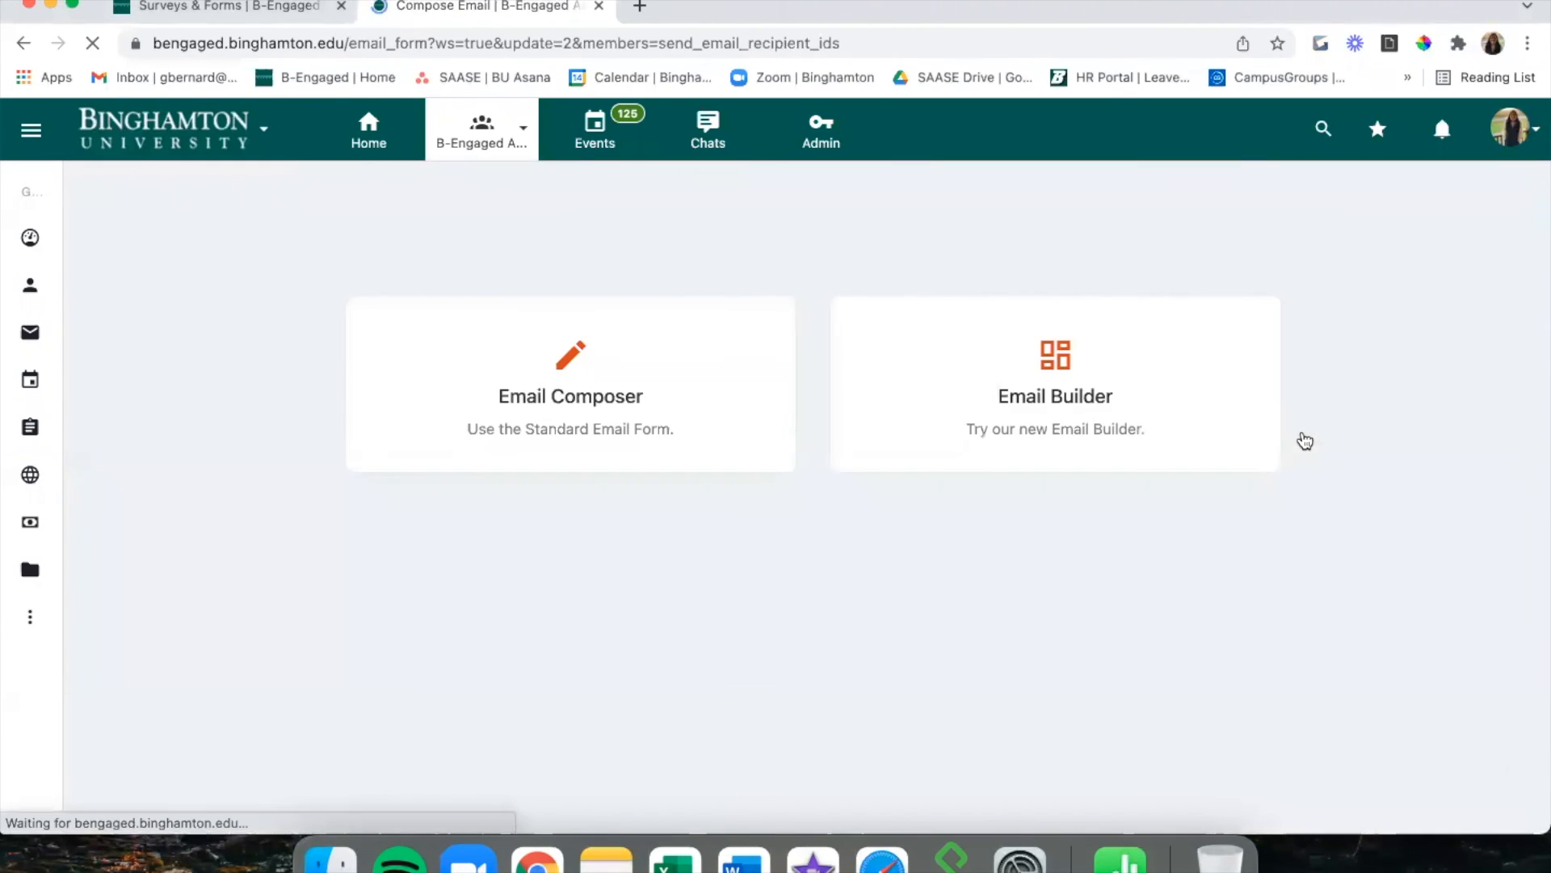
{"action": "left_click", "coordinate": [745, 361]}
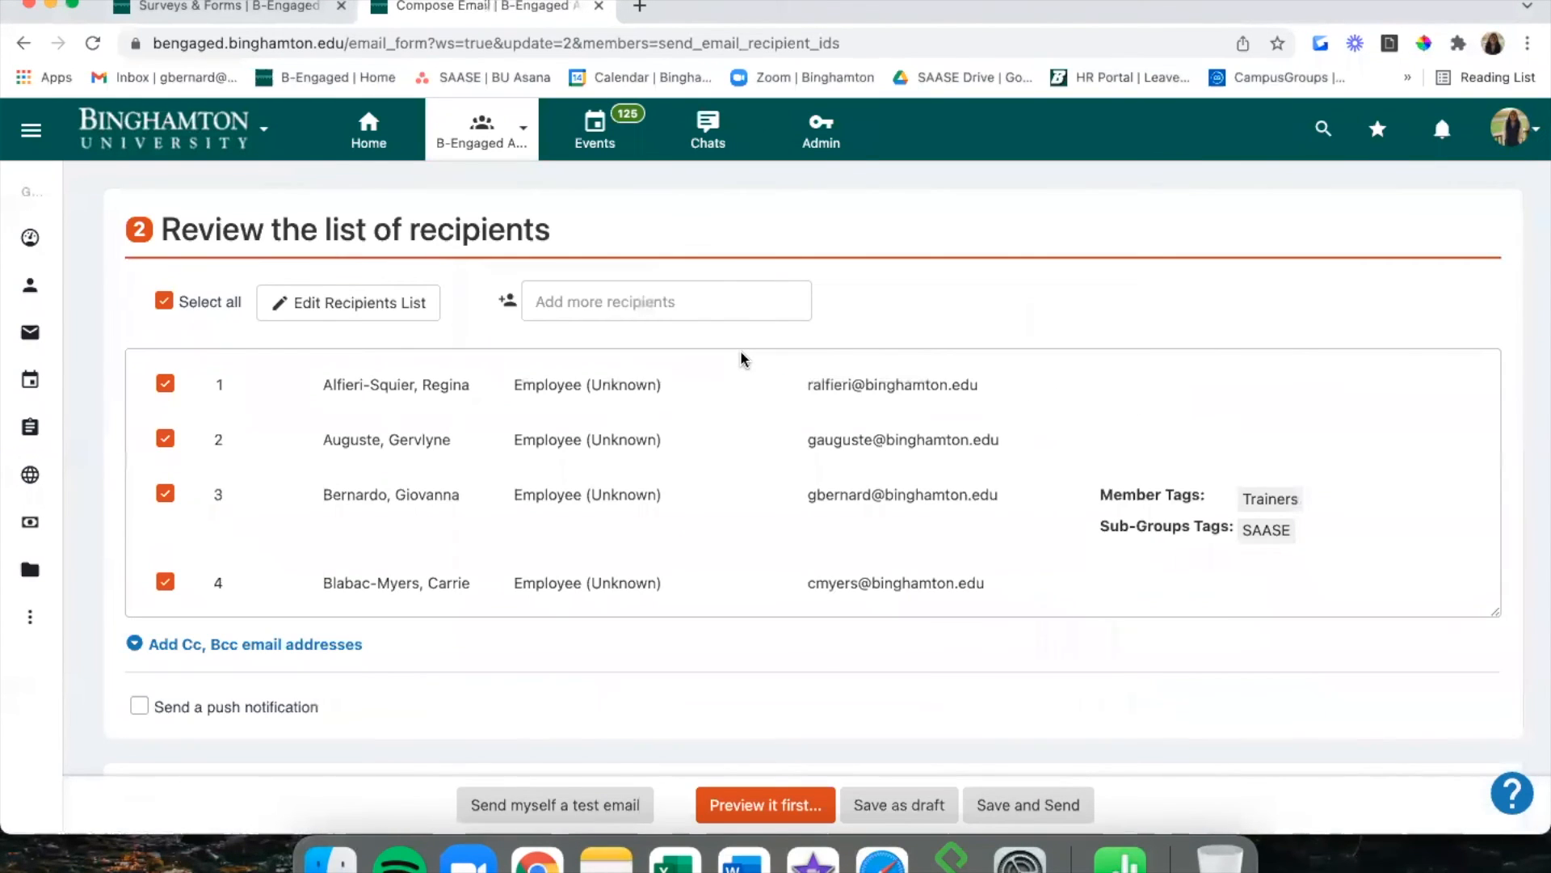
{"action": "scroll", "coordinate": [611, 486], "scroll_direction": "down", "scroll_amount": 15}
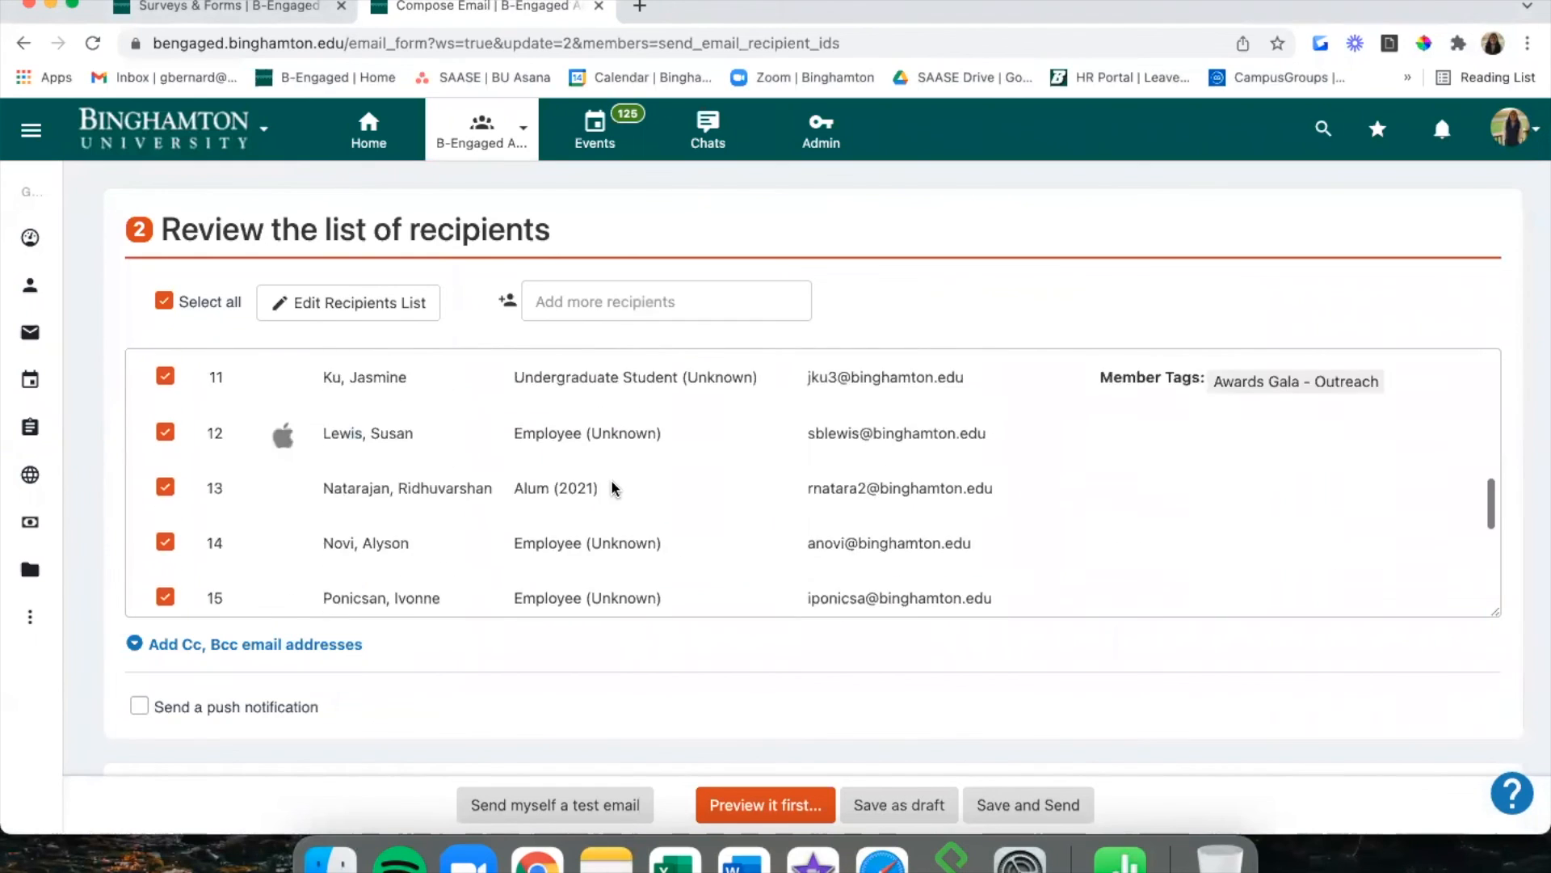
{"action": "scroll", "coordinate": [612, 482], "scroll_direction": "down", "scroll_amount": 12}
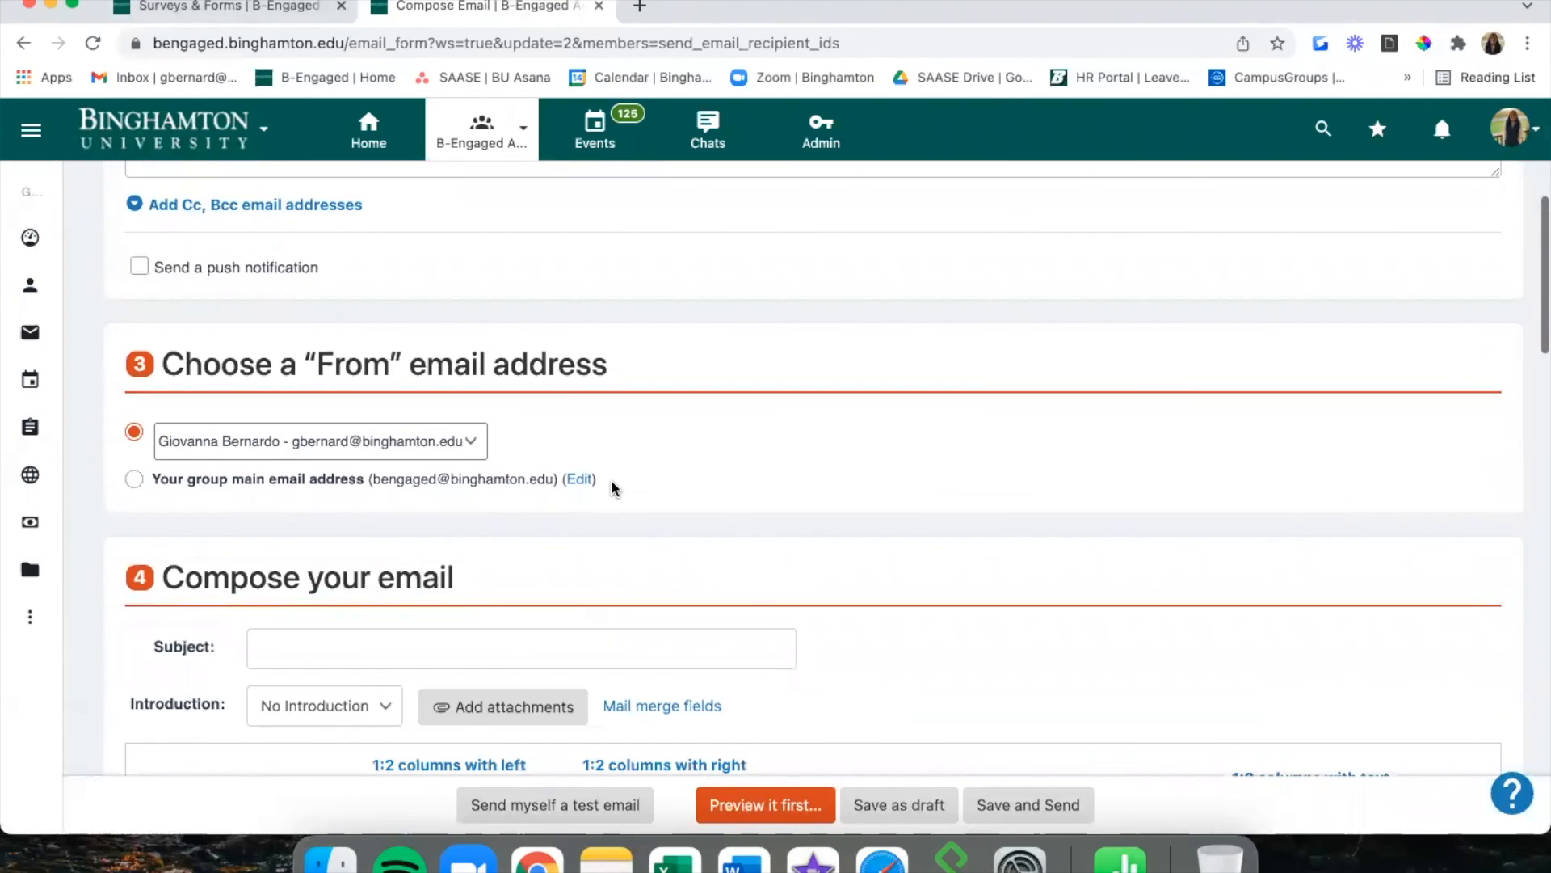
{"action": "scroll", "coordinate": [612, 485], "scroll_direction": "down", "scroll_amount": 4}
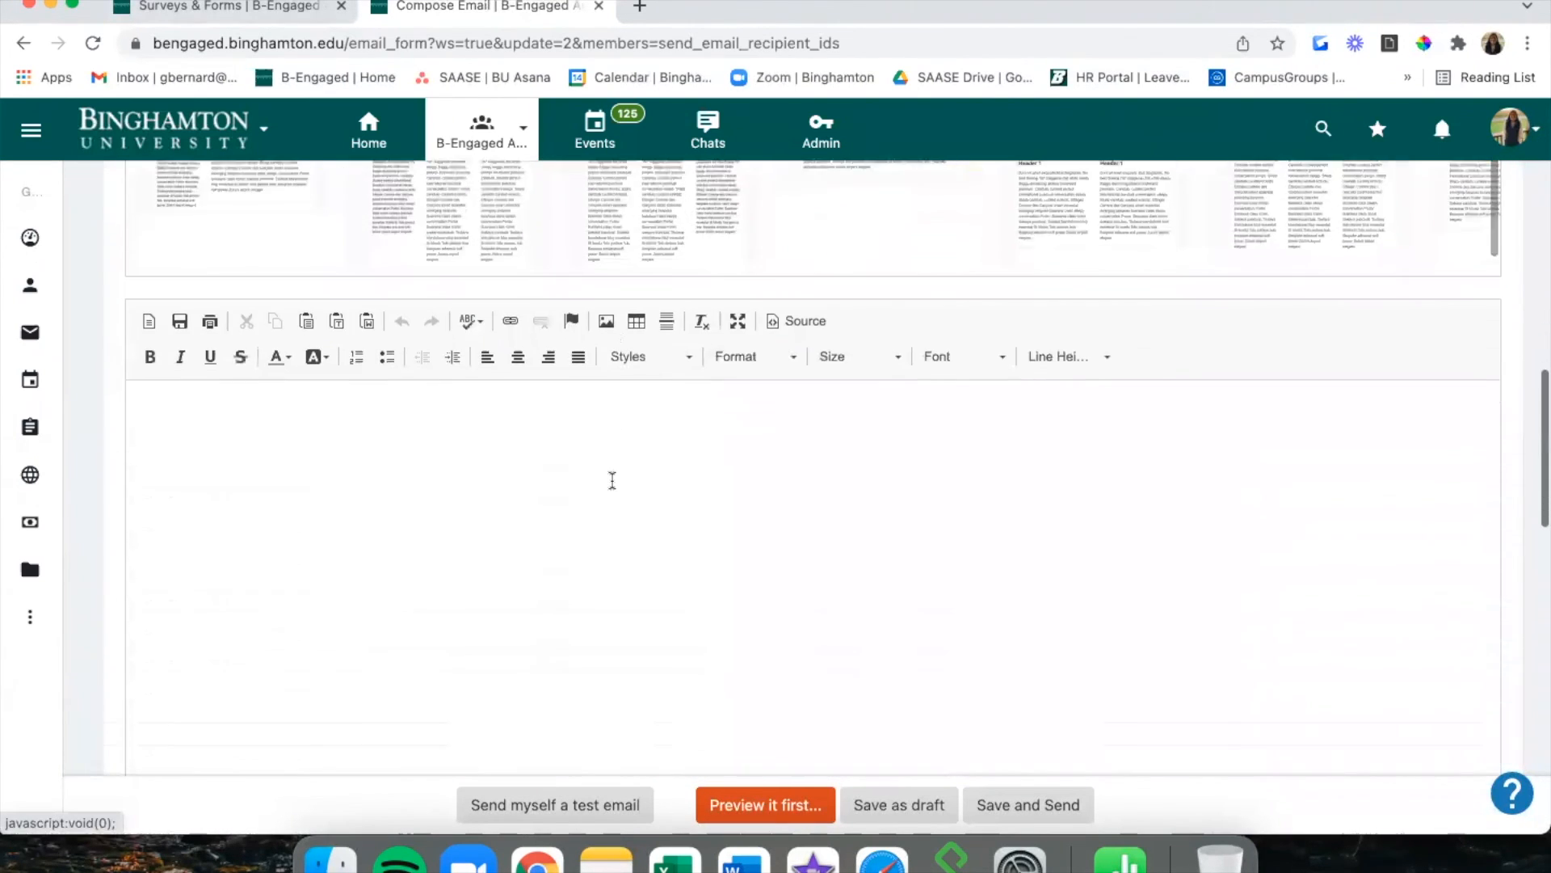
{"action": "scroll", "coordinate": [611, 482], "scroll_direction": "up", "scroll_amount": 15}
Open the Feedback Survey's answer stats, e.g. 94.19% (81) finding the training useful.
{"action": "mouse_move", "coordinate": [45, 404]}
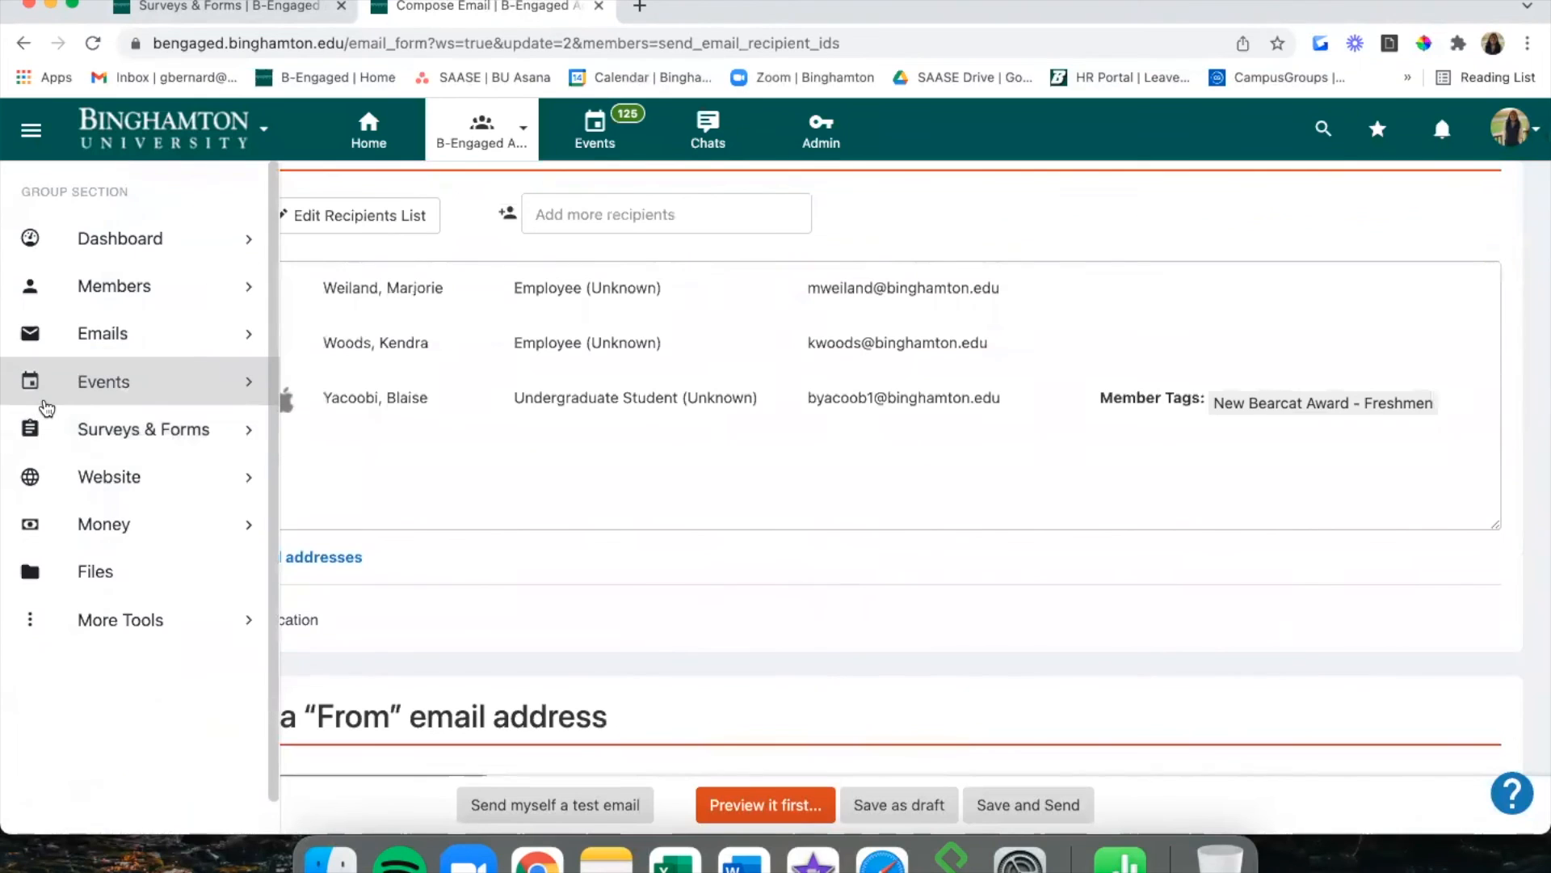
{"action": "left_click", "coordinate": [63, 429]}
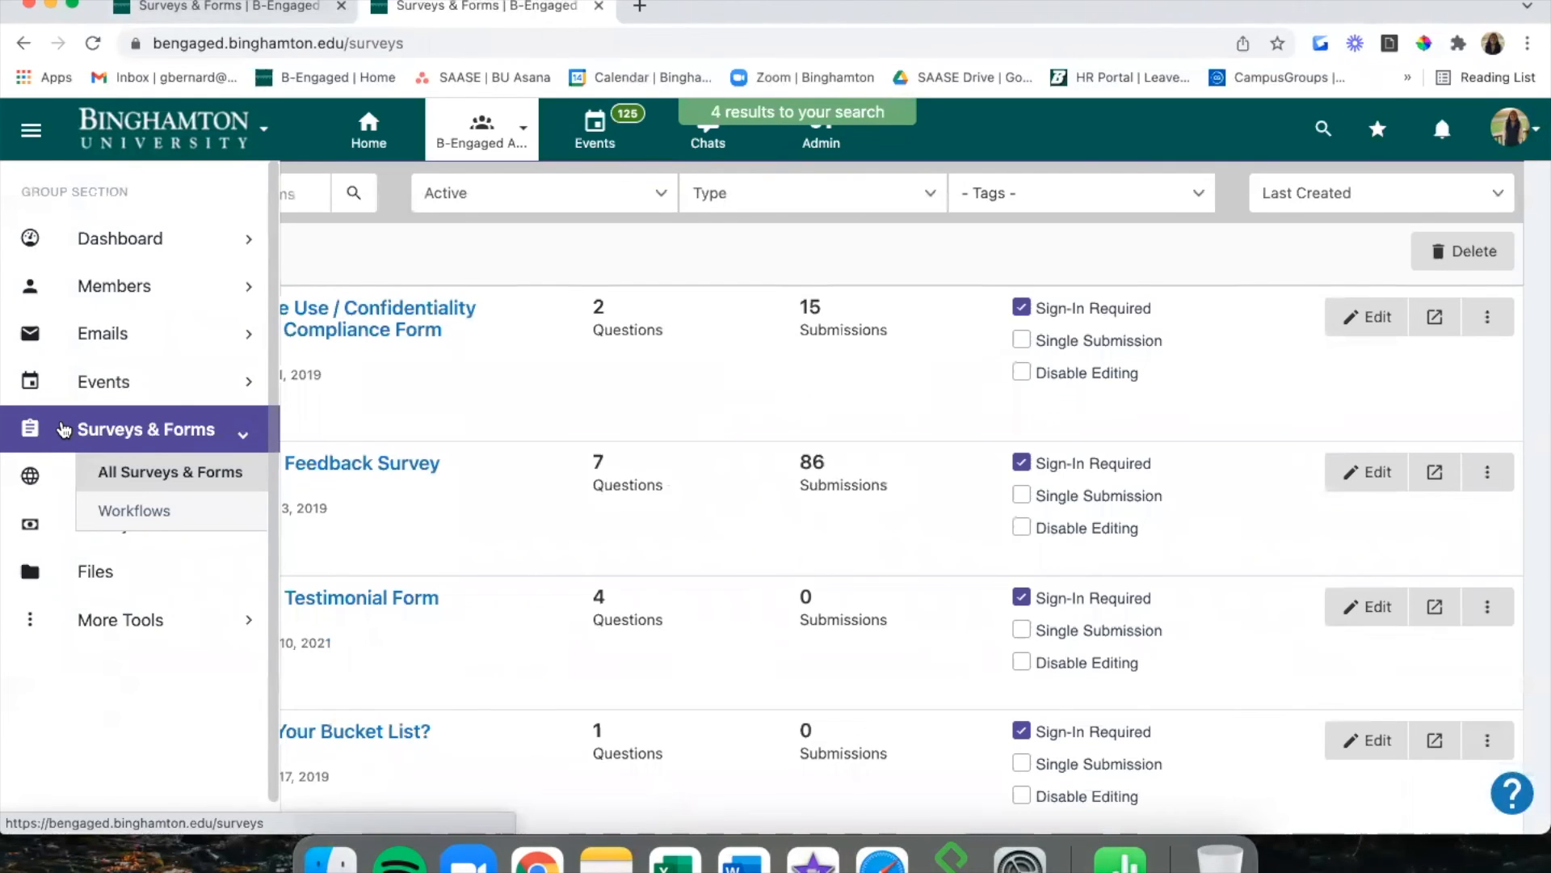
{"action": "left_click", "coordinate": [361, 467]}
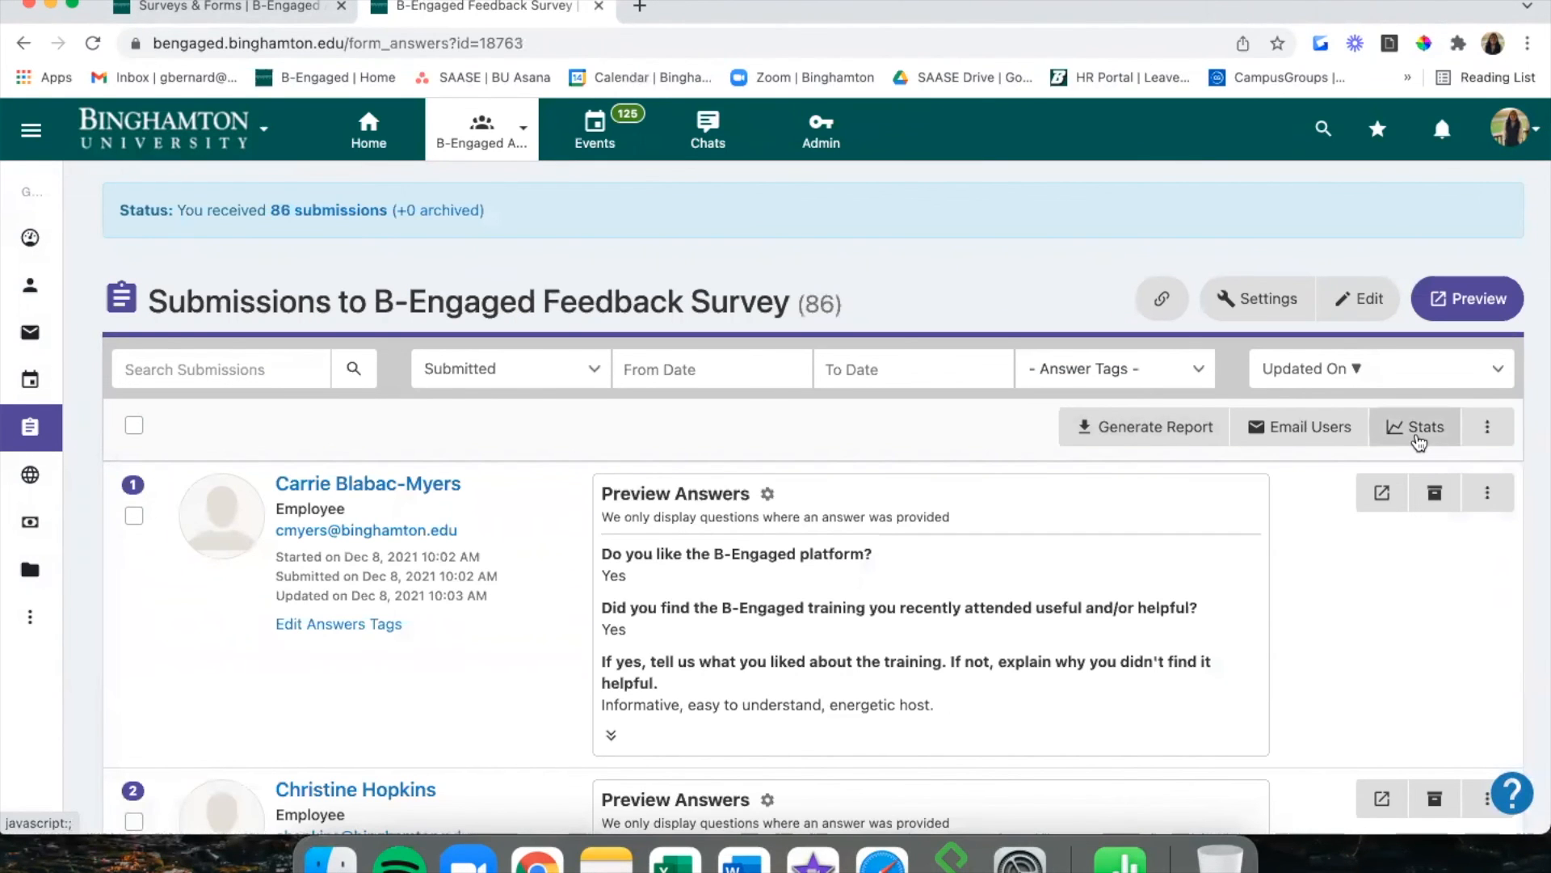
{"action": "left_click", "coordinate": [1420, 440]}
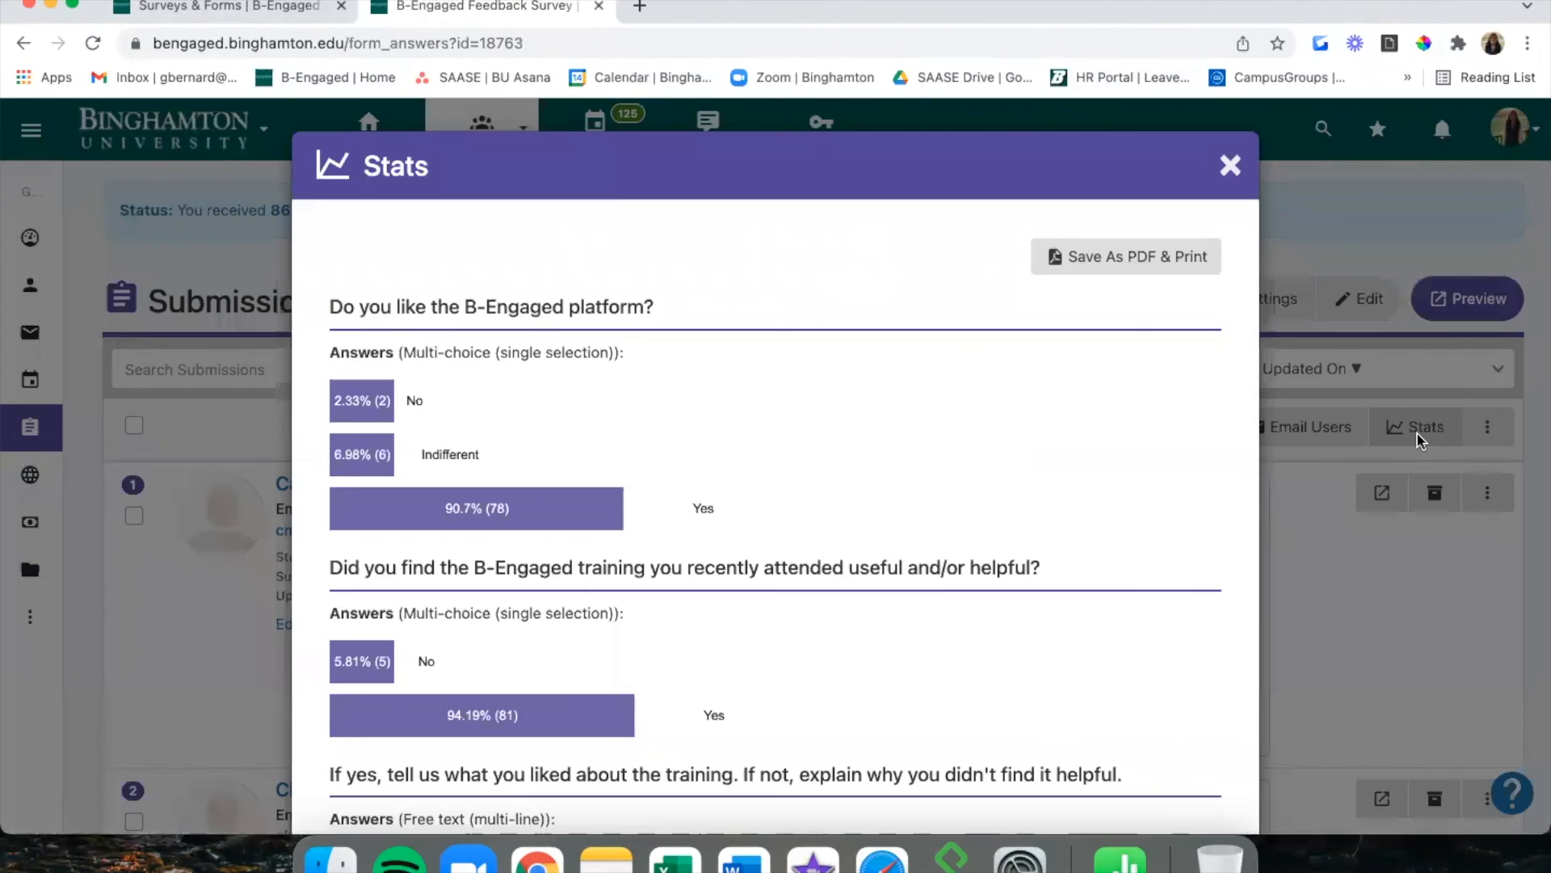
{"action": "scroll", "coordinate": [853, 396], "scroll_direction": "down", "scroll_amount": 5}
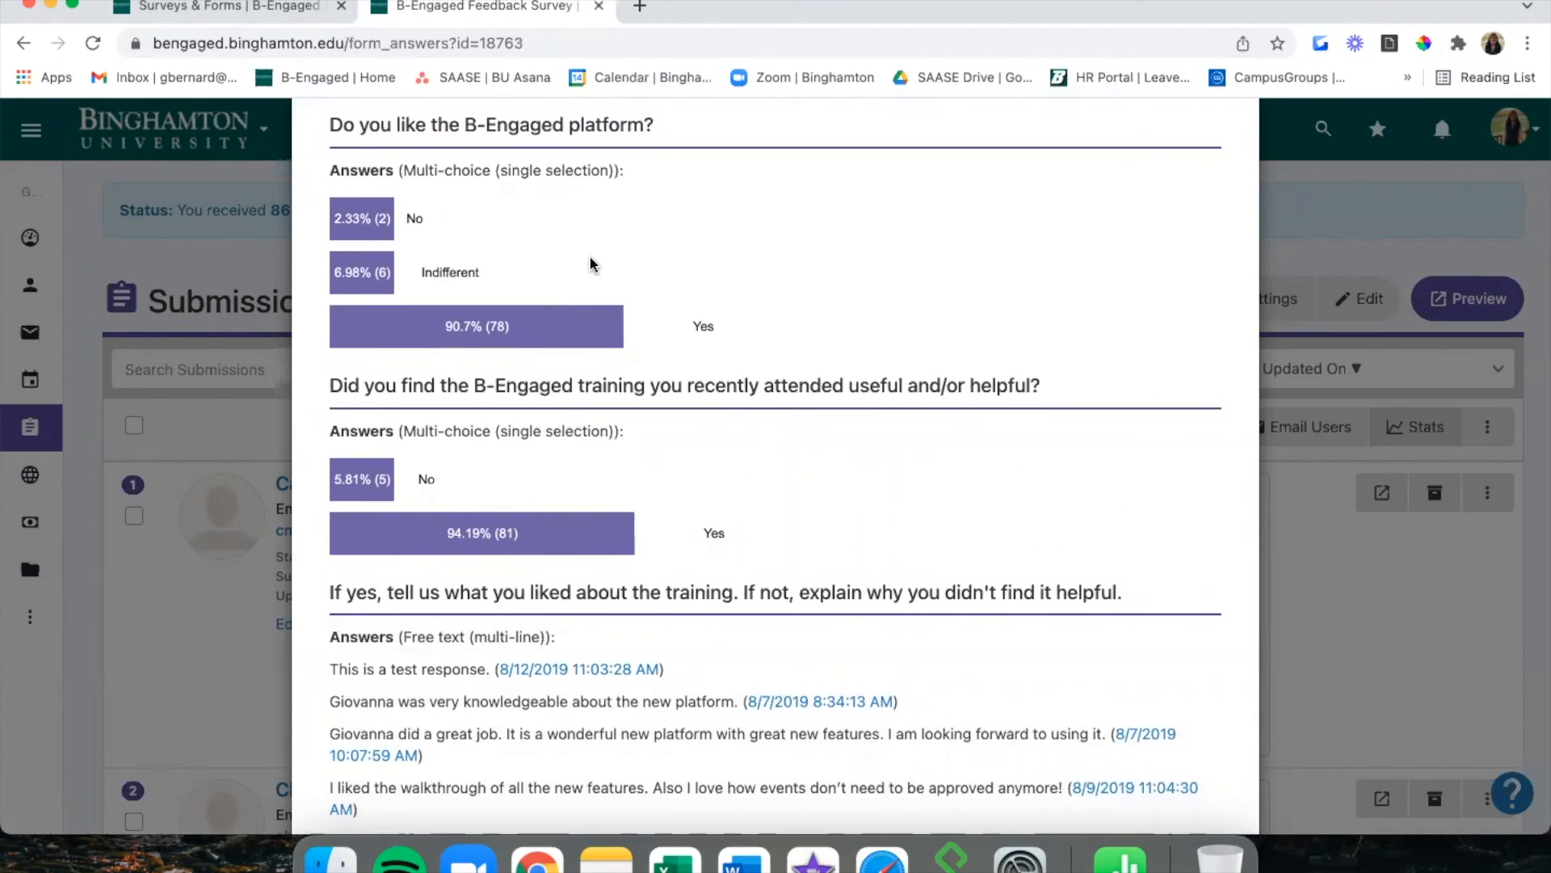
{"action": "scroll", "coordinate": [593, 263], "scroll_direction": "down", "scroll_amount": 1}
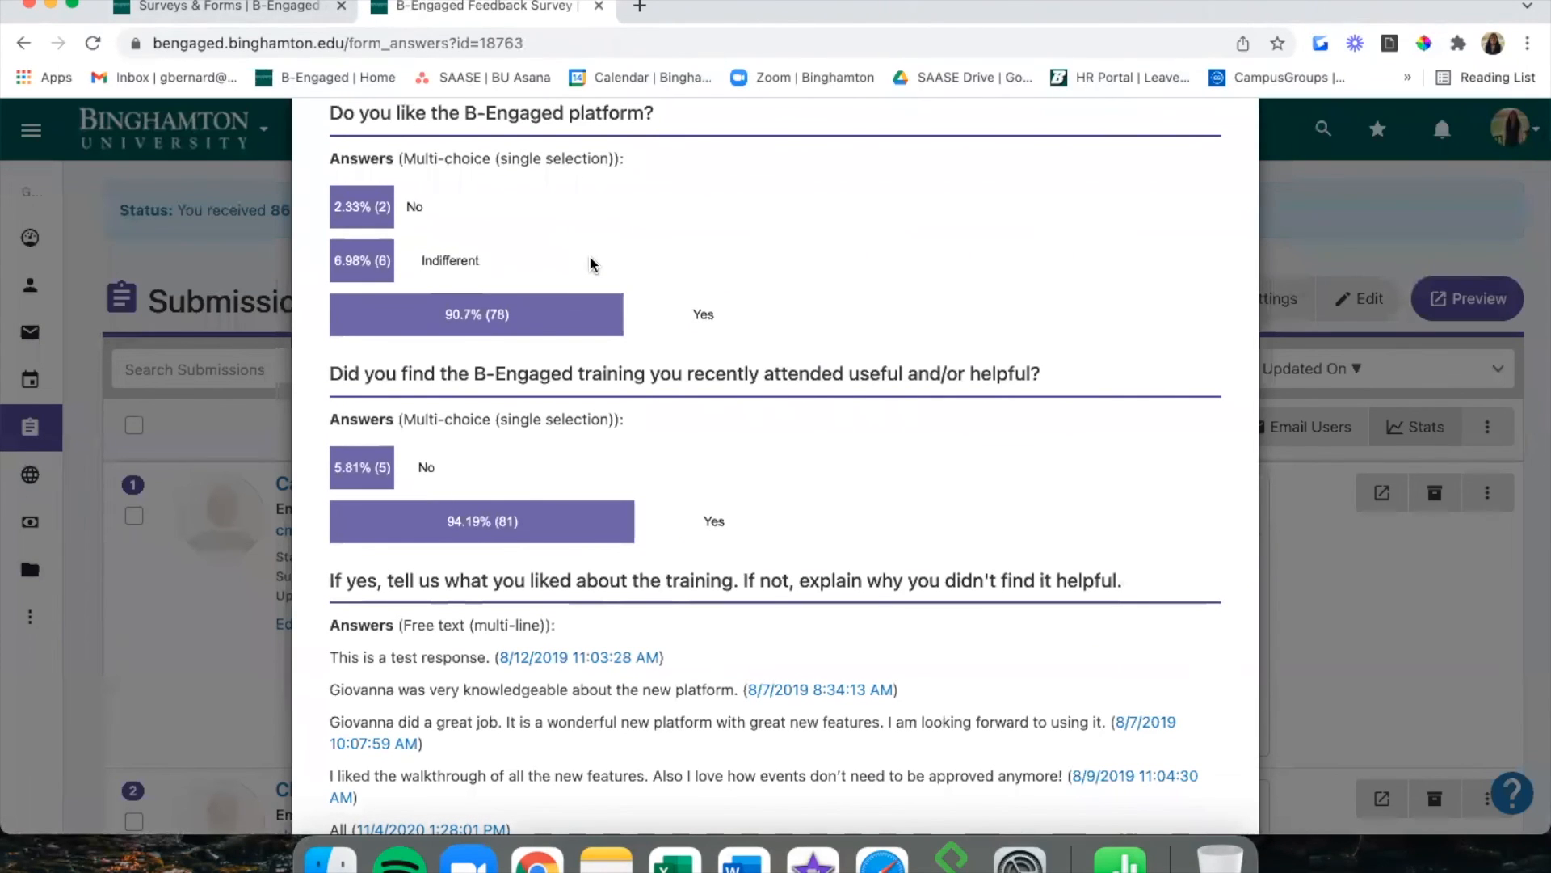
{"action": "scroll", "coordinate": [592, 263], "scroll_direction": "down", "scroll_amount": 4}
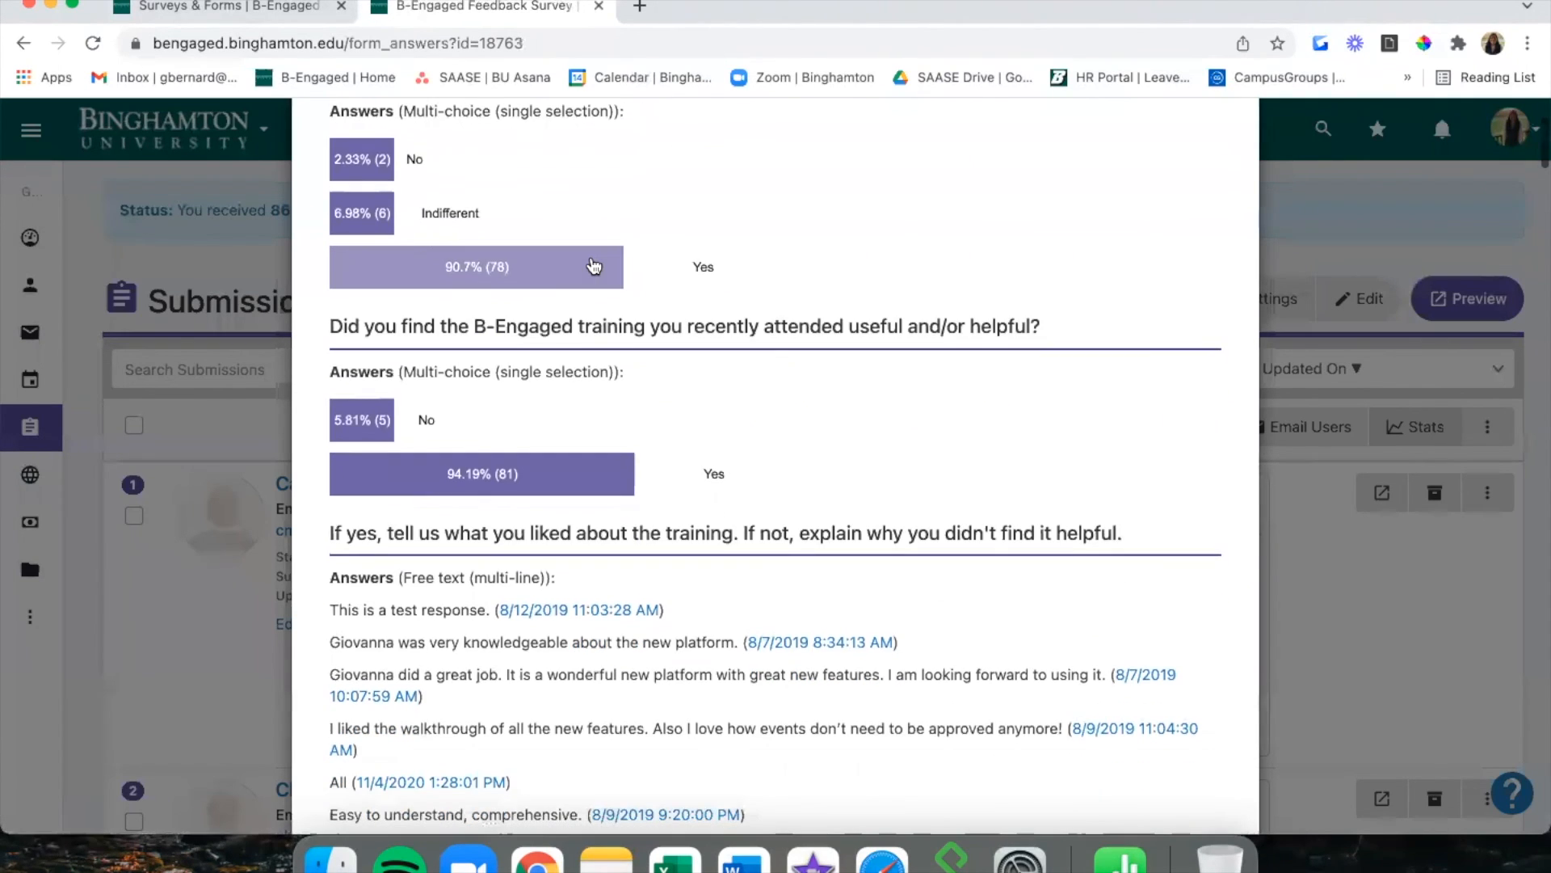
{"action": "scroll", "coordinate": [659, 260], "scroll_direction": "down", "scroll_amount": 2}
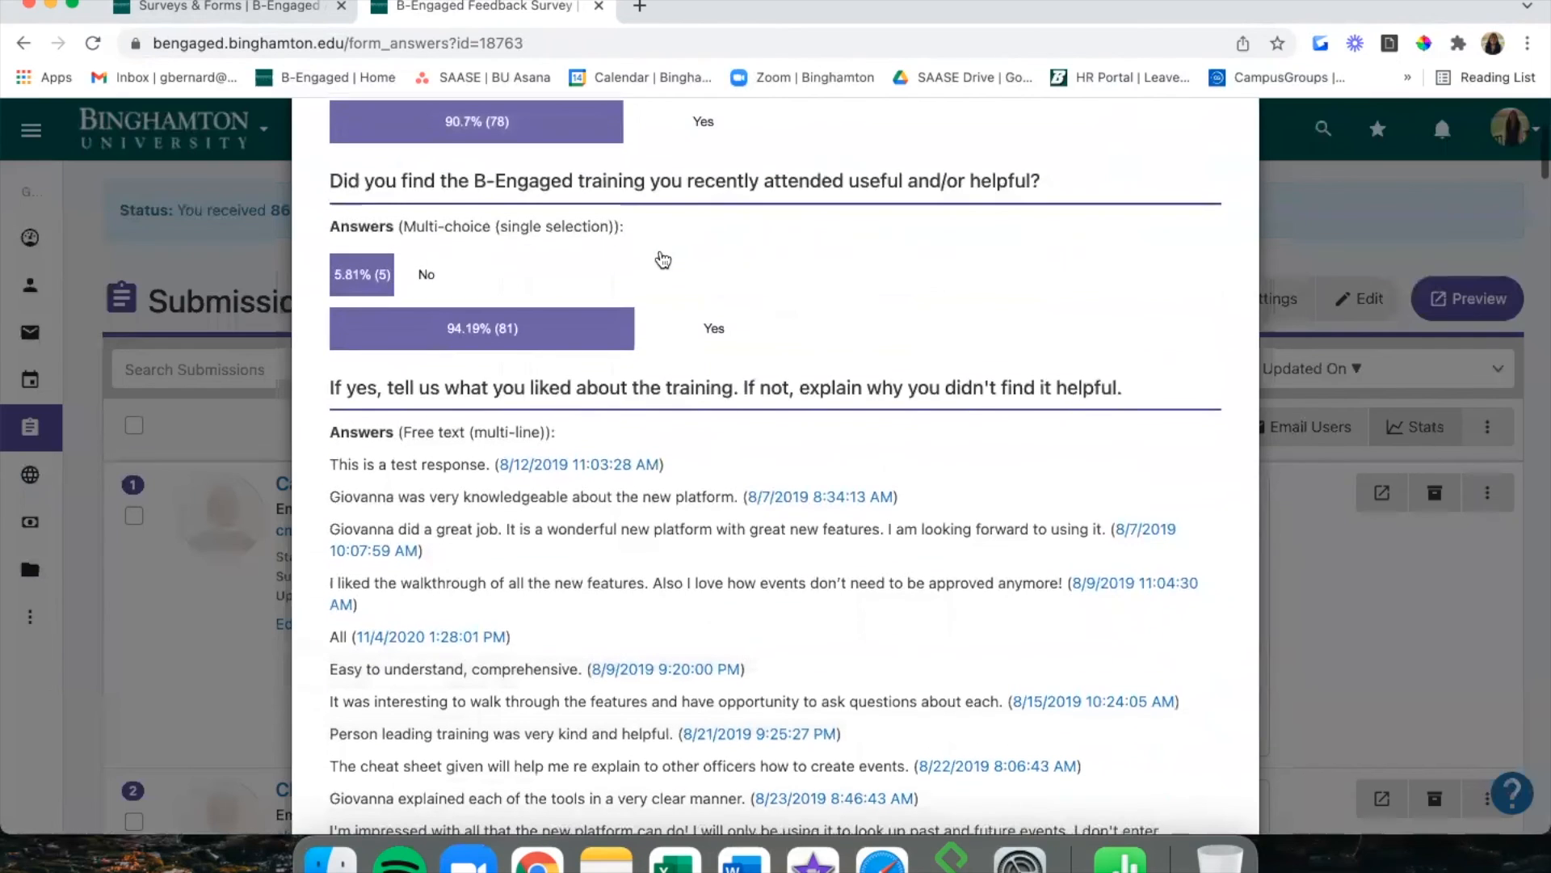
{"action": "scroll", "coordinate": [574, 270], "scroll_direction": "down", "scroll_amount": 1}
Read through the remaining question statistics and all free-text answers.
{"action": "scroll", "coordinate": [576, 269], "scroll_direction": "up", "scroll_amount": 1}
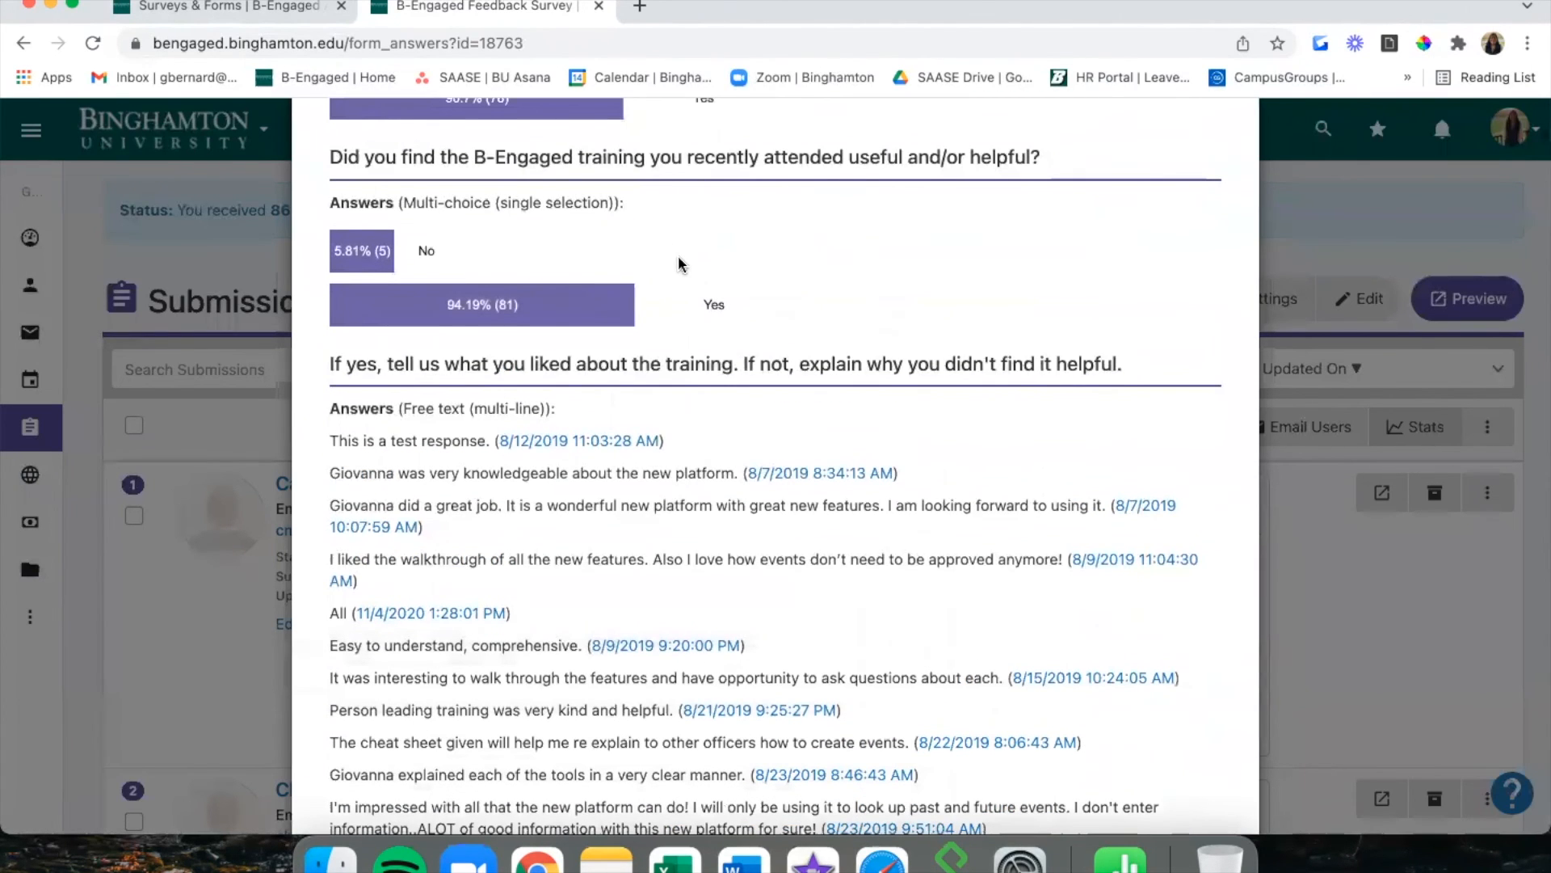
{"action": "scroll", "coordinate": [679, 263], "scroll_direction": "down", "scroll_amount": 1}
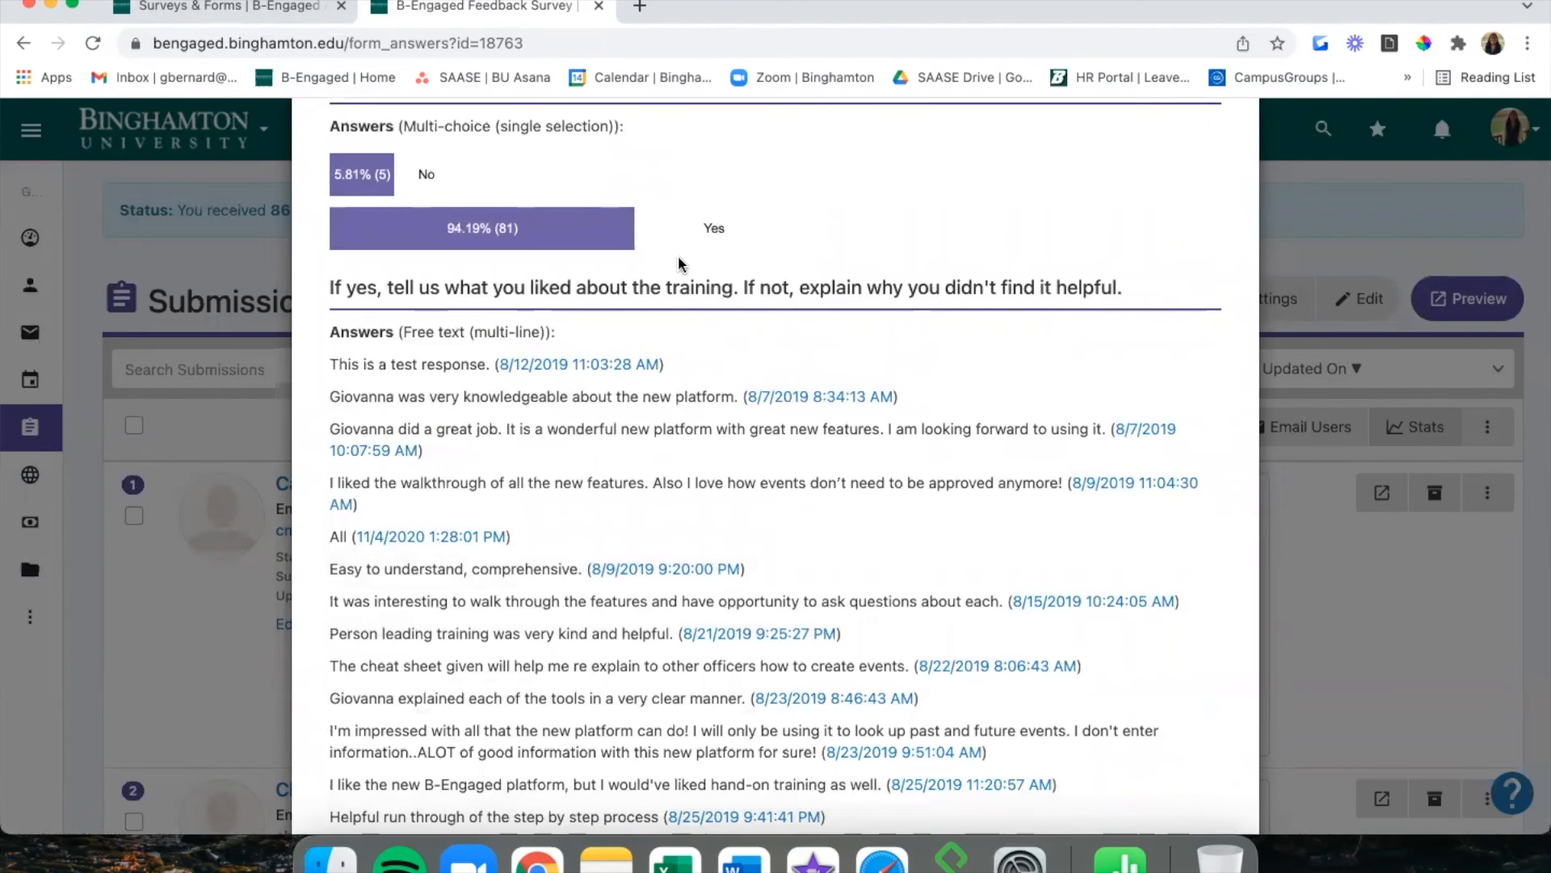
{"action": "scroll", "coordinate": [677, 255], "scroll_direction": "down", "scroll_amount": 4}
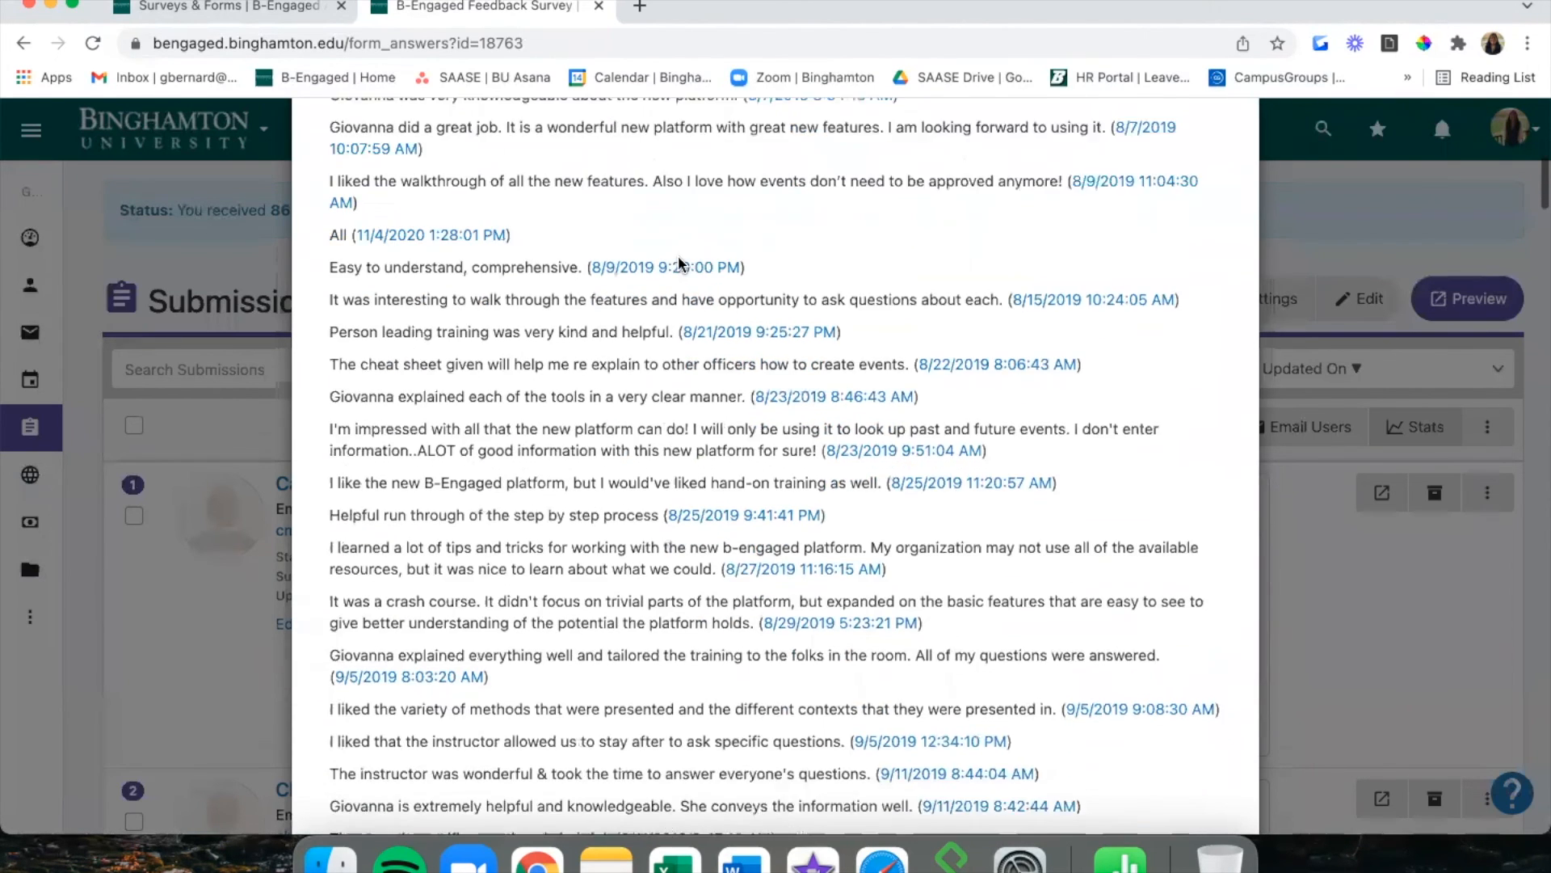
{"action": "scroll", "coordinate": [677, 255], "scroll_direction": "down", "scroll_amount": 3}
{"action": "scroll", "coordinate": [469, 518], "scroll_direction": "down", "scroll_amount": 3}
{"action": "scroll", "coordinate": [469, 518], "scroll_direction": "down", "scroll_amount": 10}
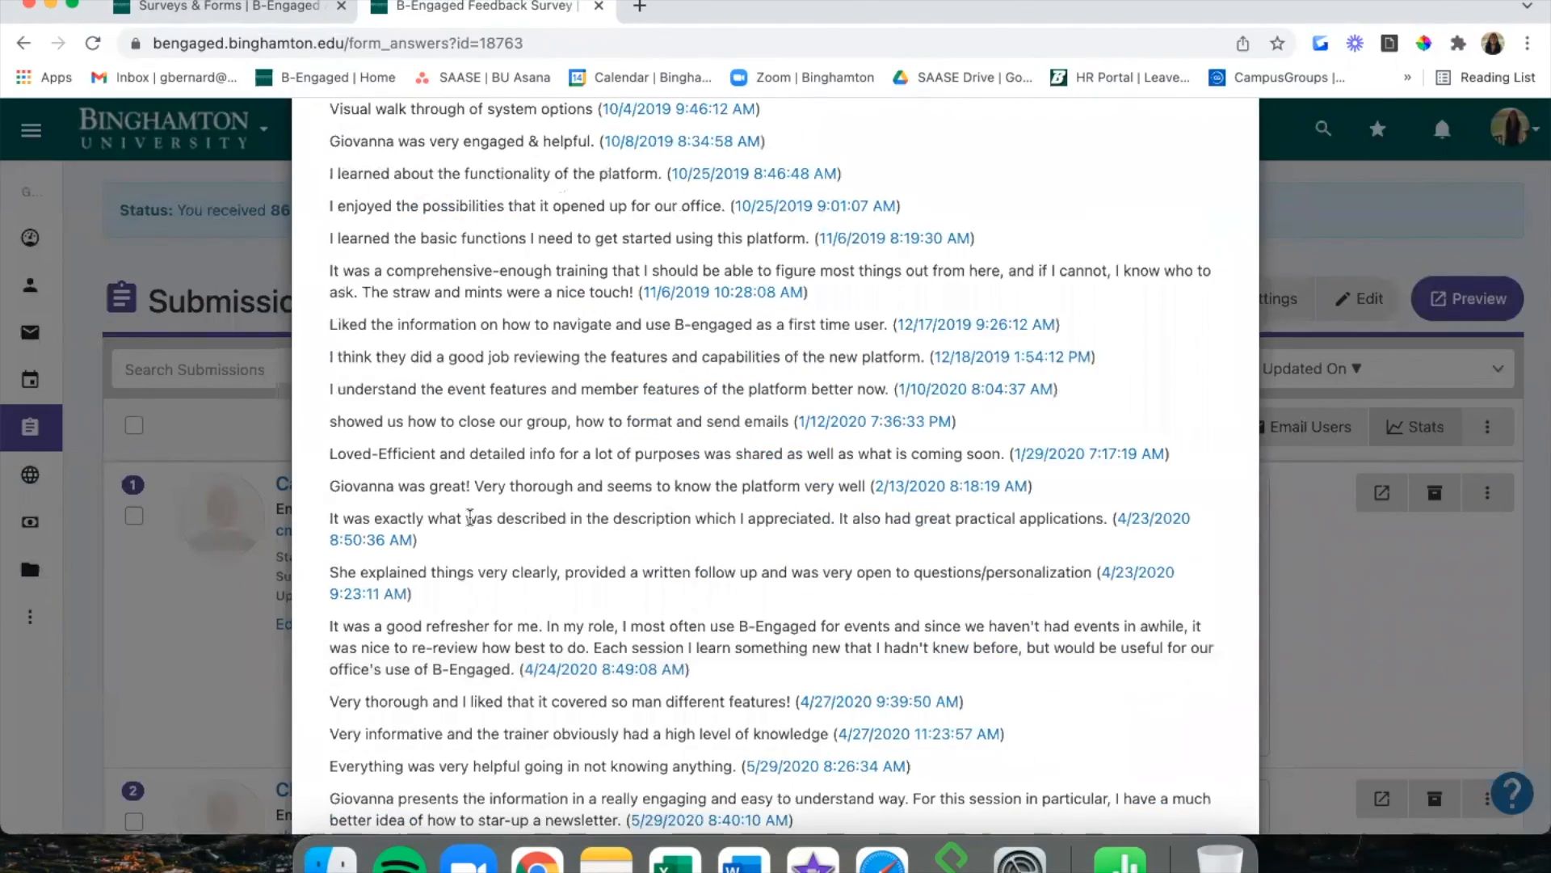
{"action": "scroll", "coordinate": [469, 518], "scroll_direction": "down", "scroll_amount": 6}
{"action": "scroll", "coordinate": [471, 522], "scroll_direction": "down", "scroll_amount": 20}
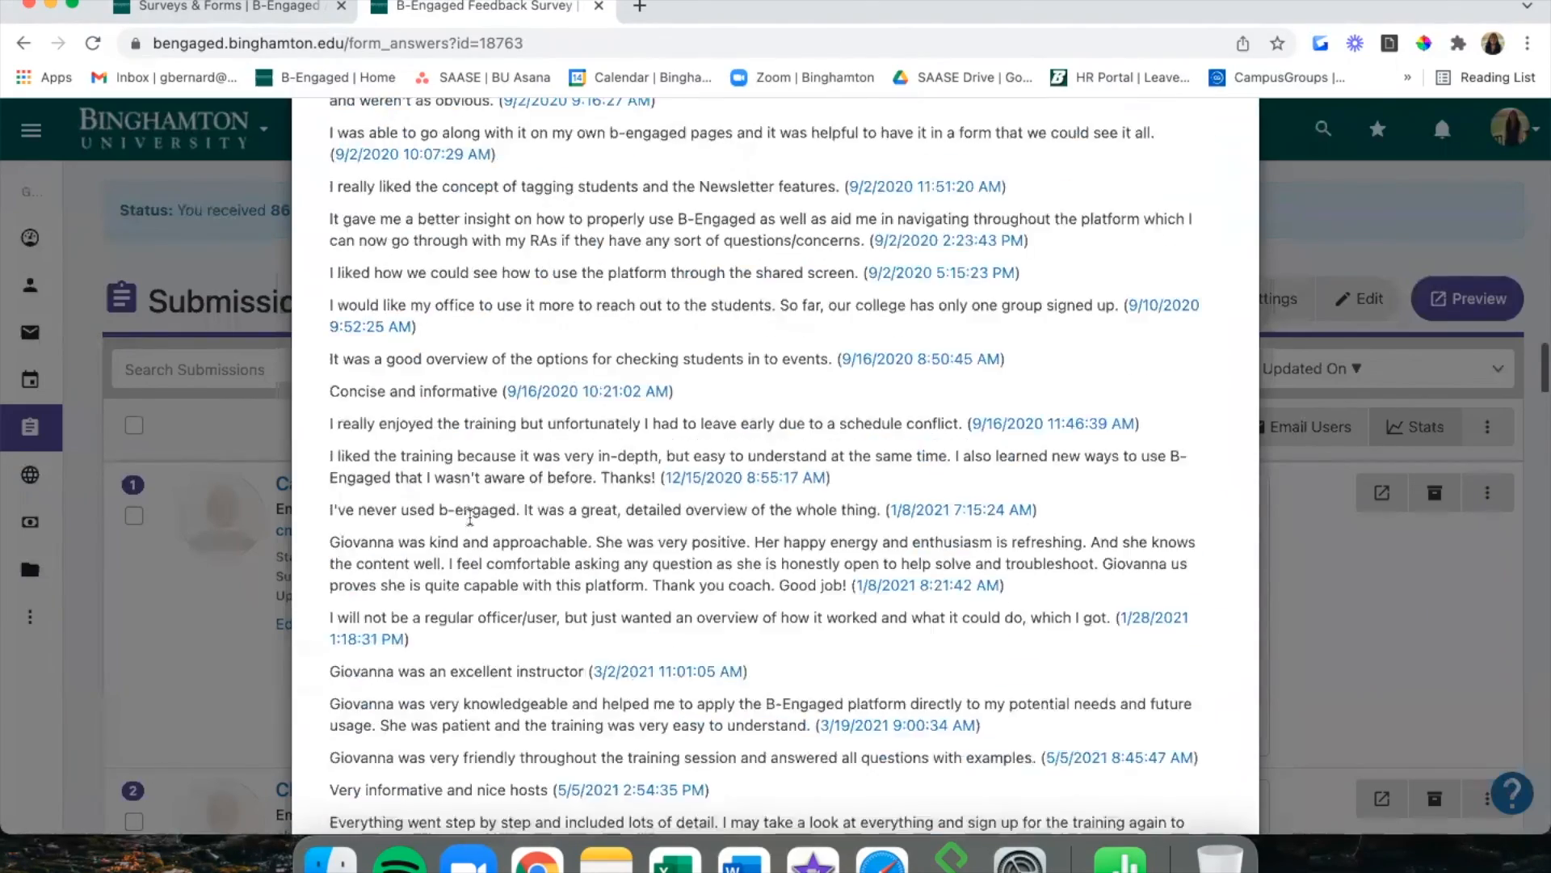
{"action": "scroll", "coordinate": [469, 515], "scroll_direction": "down", "scroll_amount": 11}
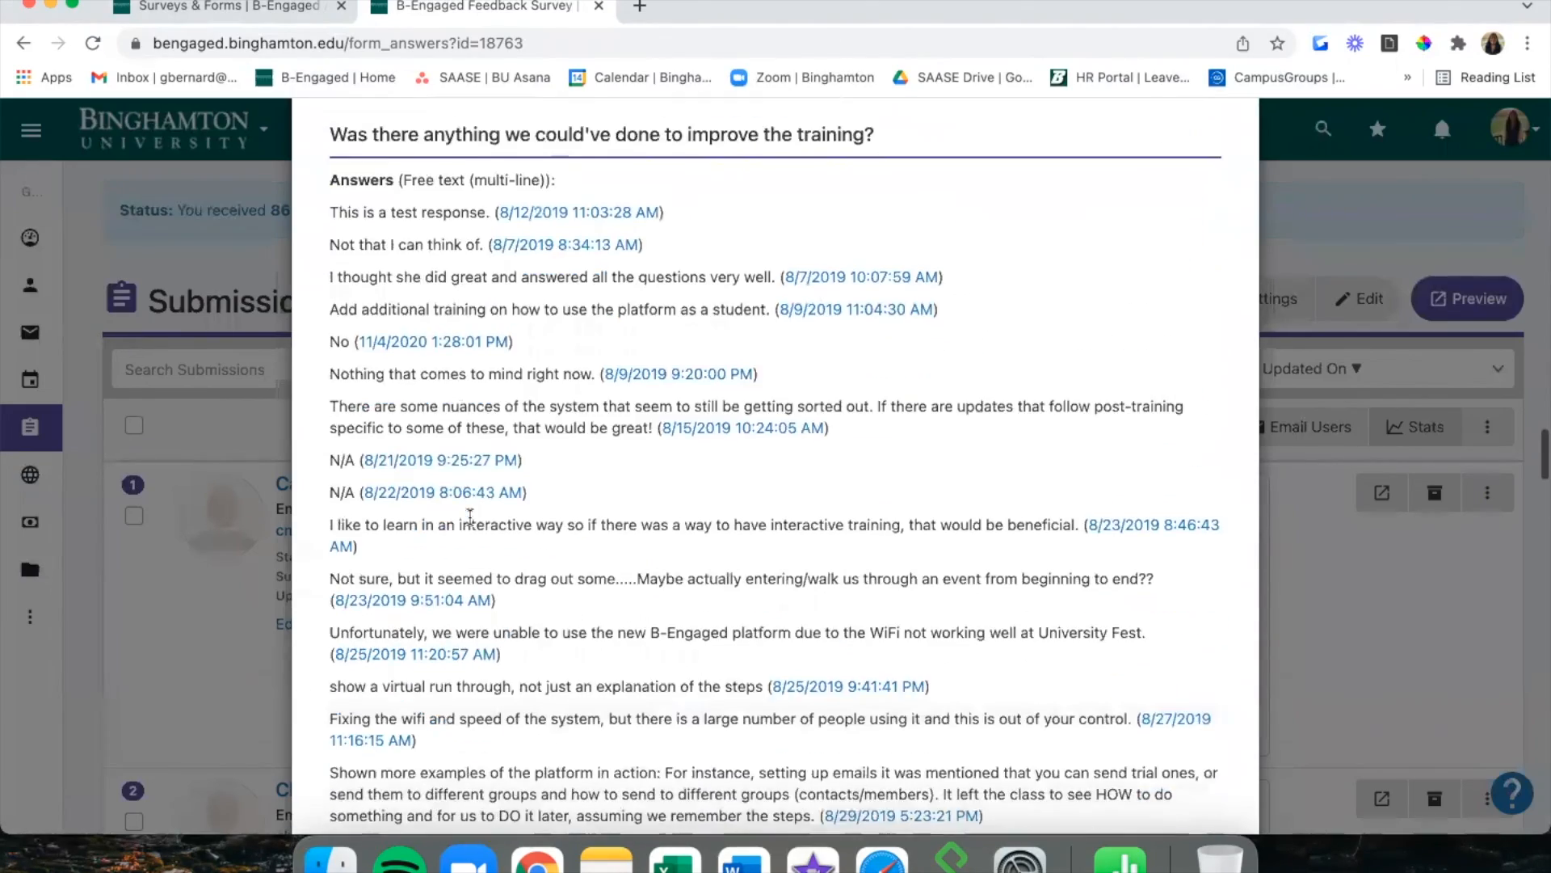
Close the stats and view the bulk actions for the 86 submissions.
{"action": "left_click", "coordinate": [269, 402]}
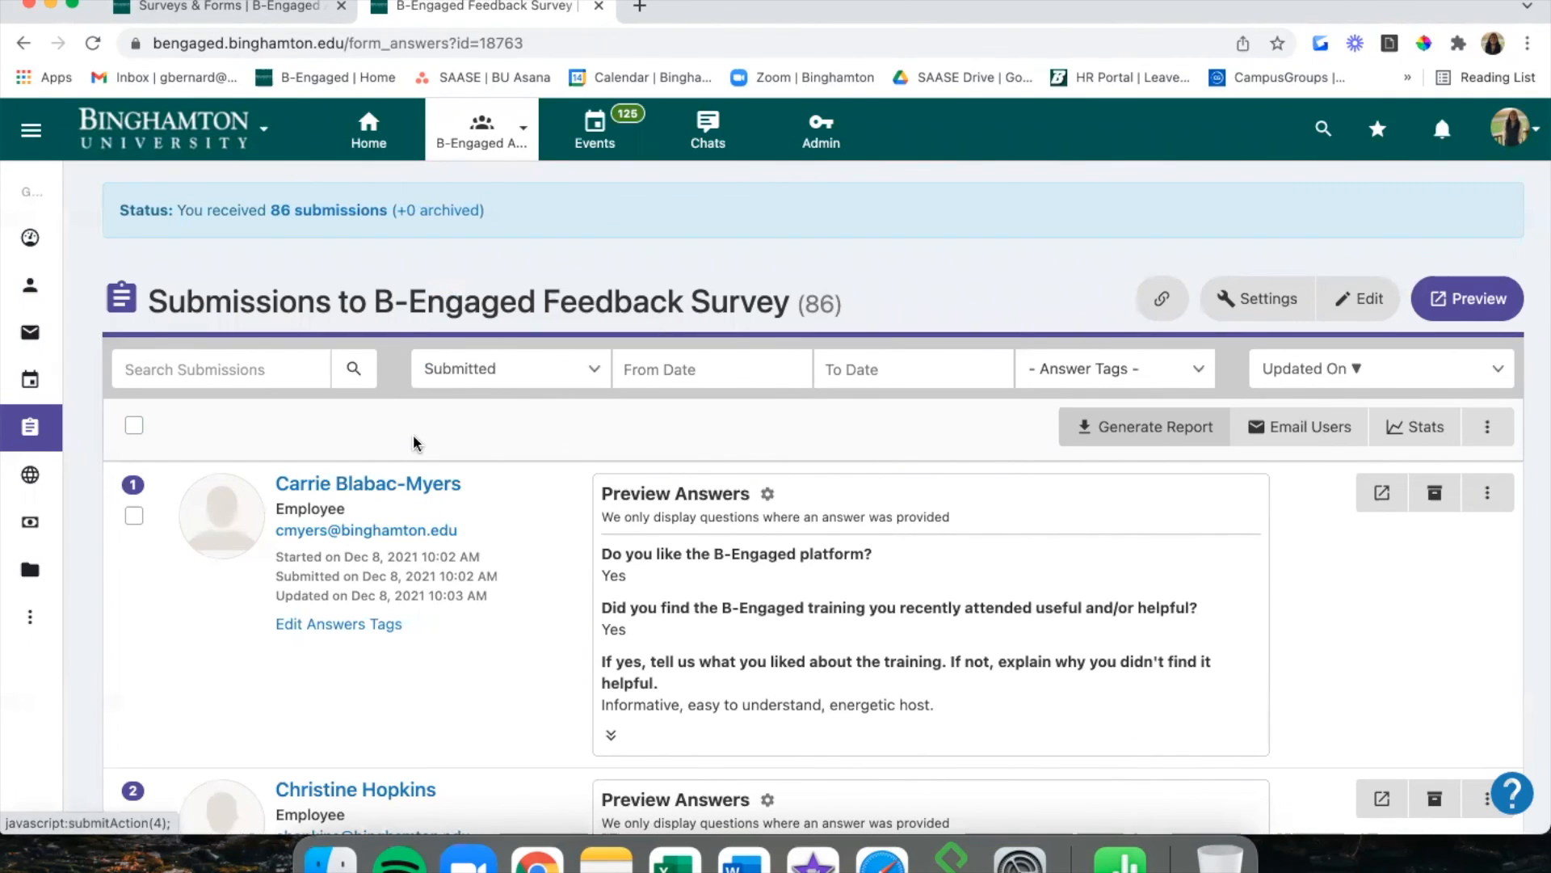
{"action": "left_click", "coordinate": [1486, 428]}
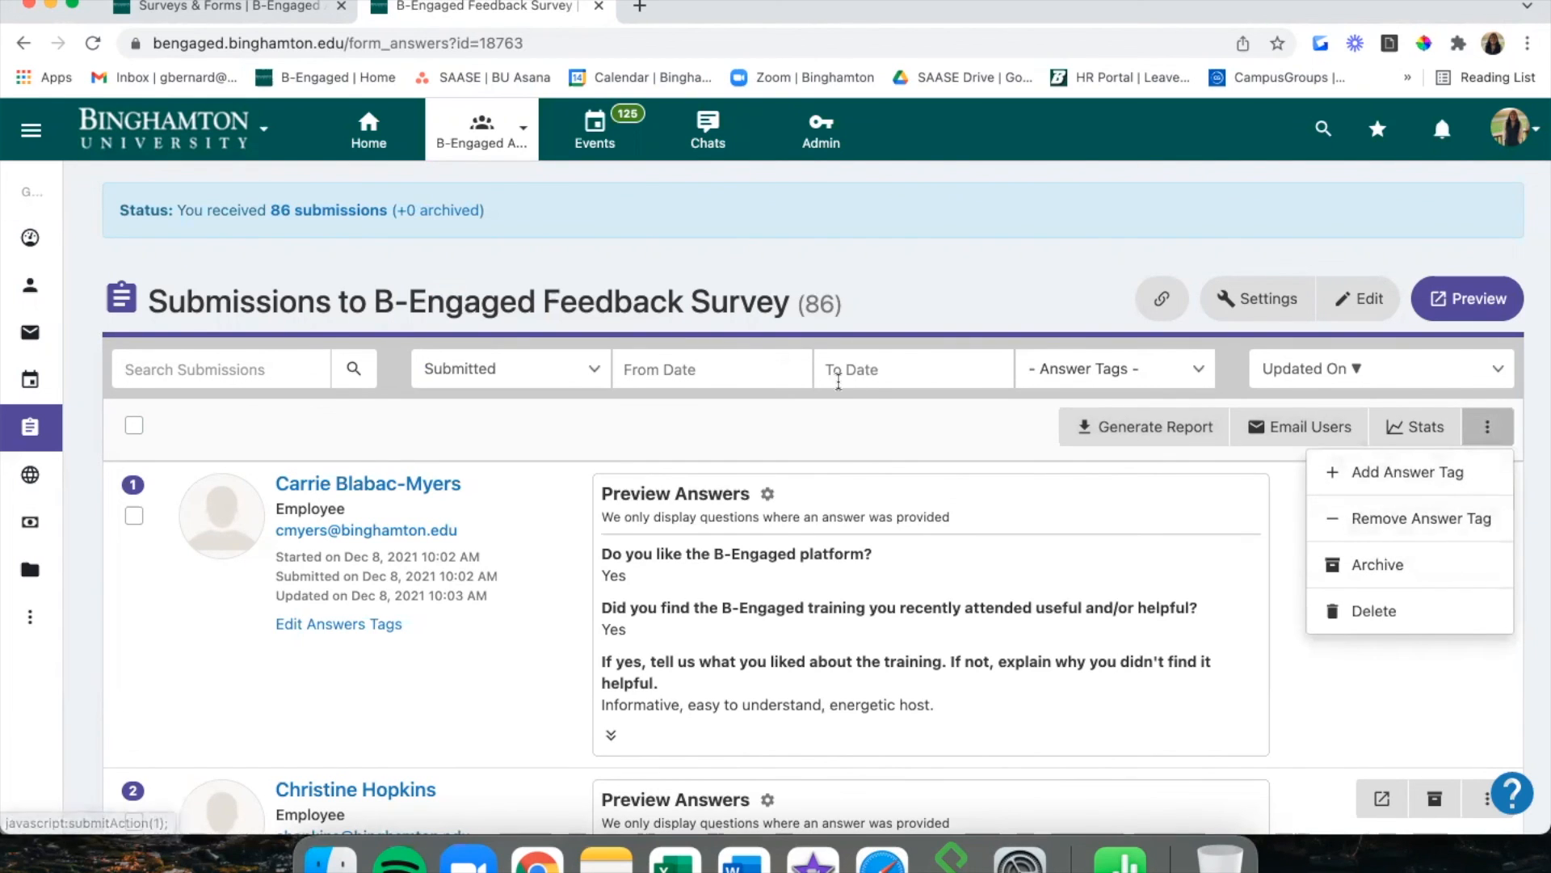
{"action": "left_click", "coordinate": [769, 430]}
Browse the first submission's answer tags without choosing one, then show bulk actions again.
{"action": "left_click", "coordinate": [361, 635]}
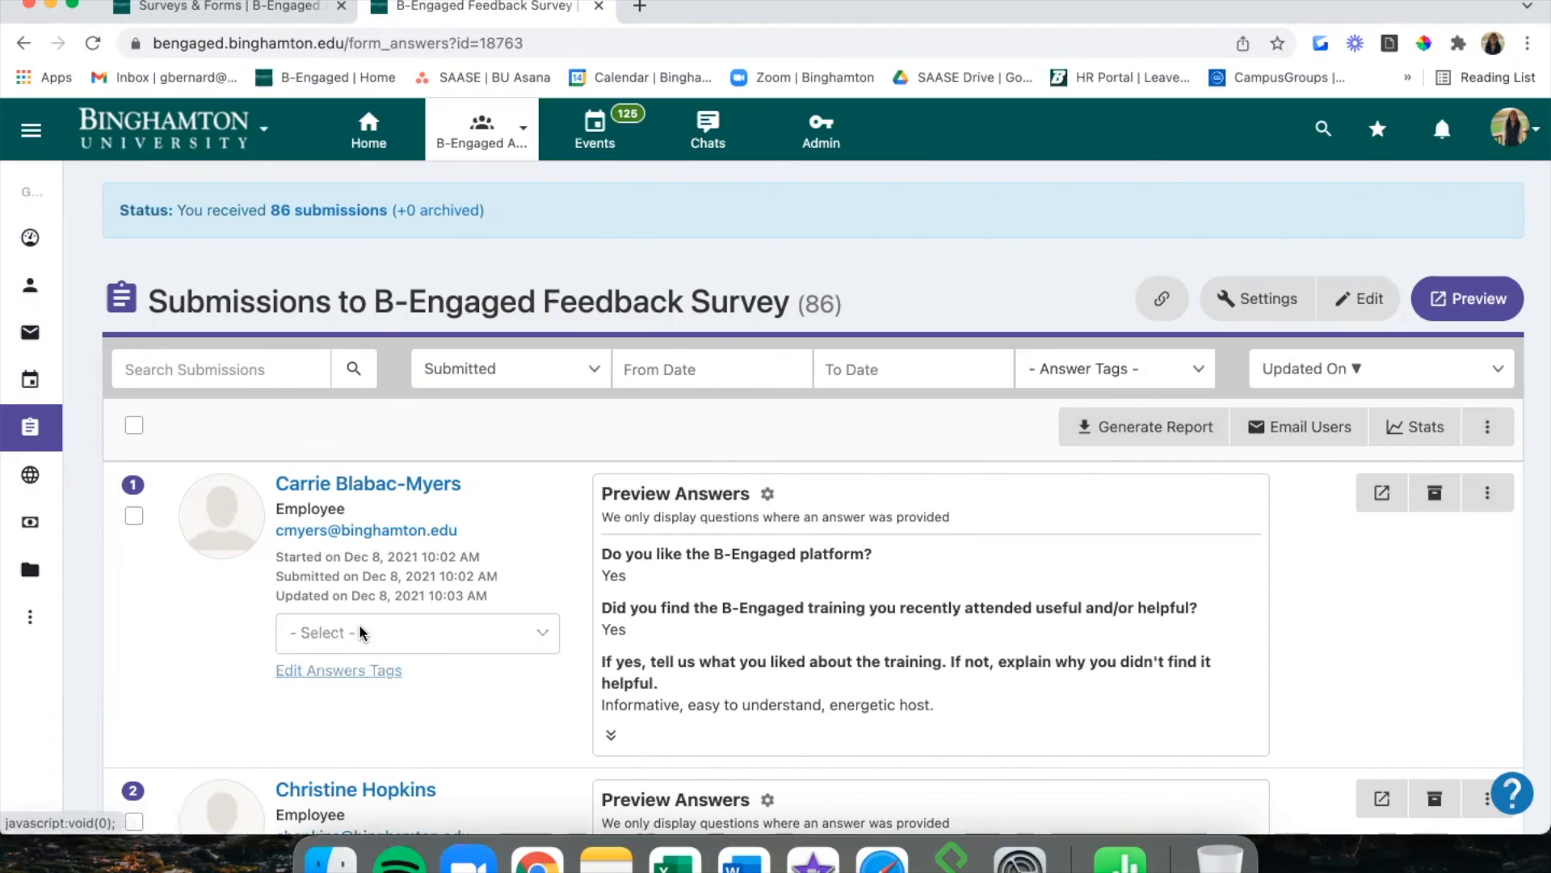
{"action": "left_click", "coordinate": [353, 625]}
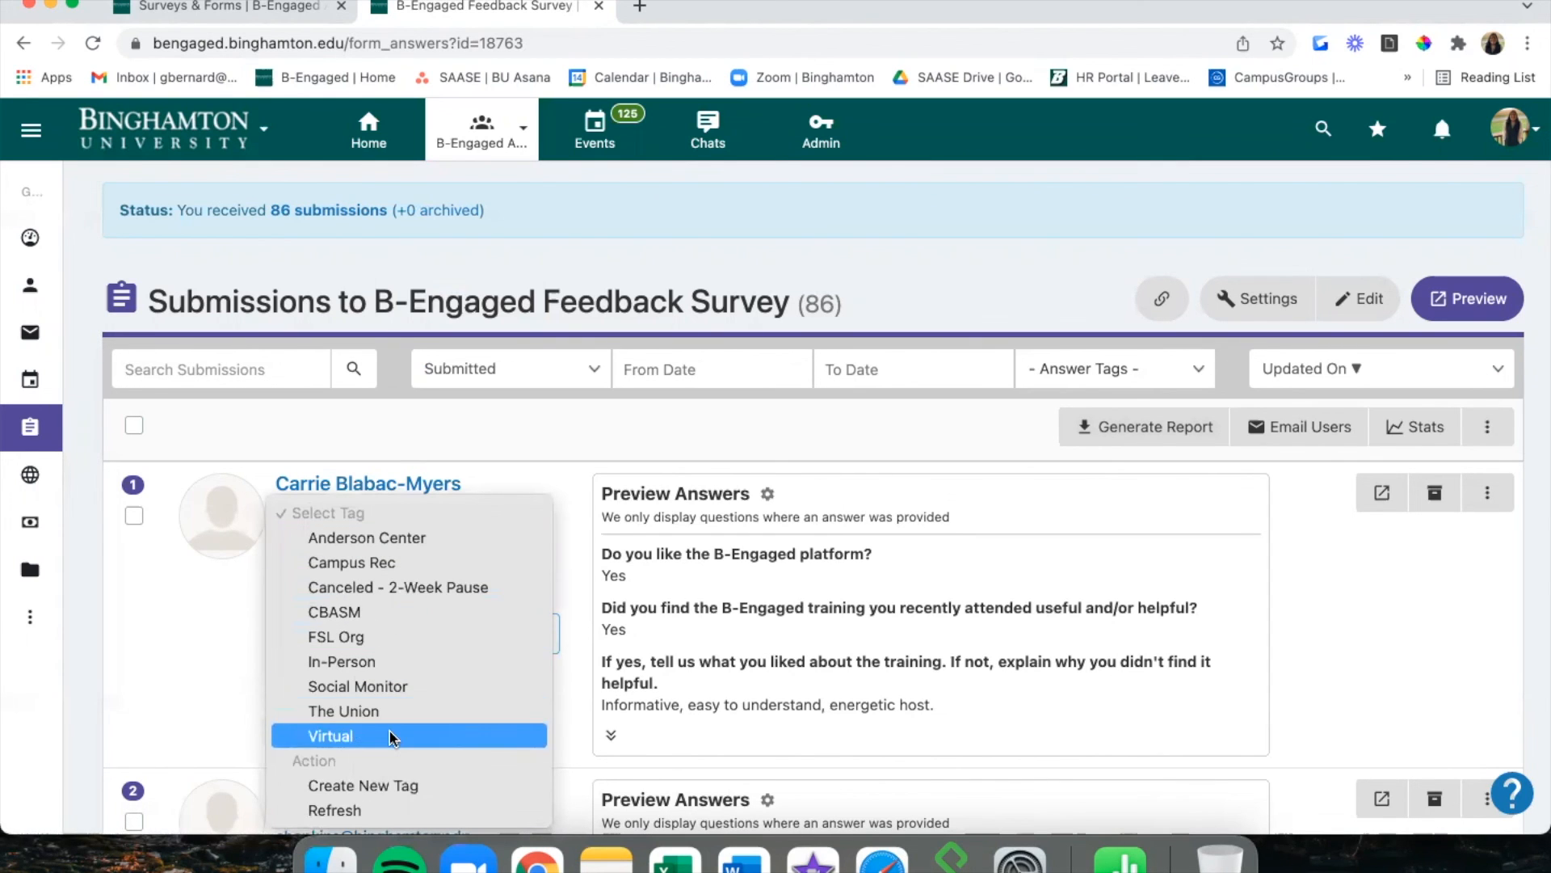
{"action": "left_click", "coordinate": [201, 709]}
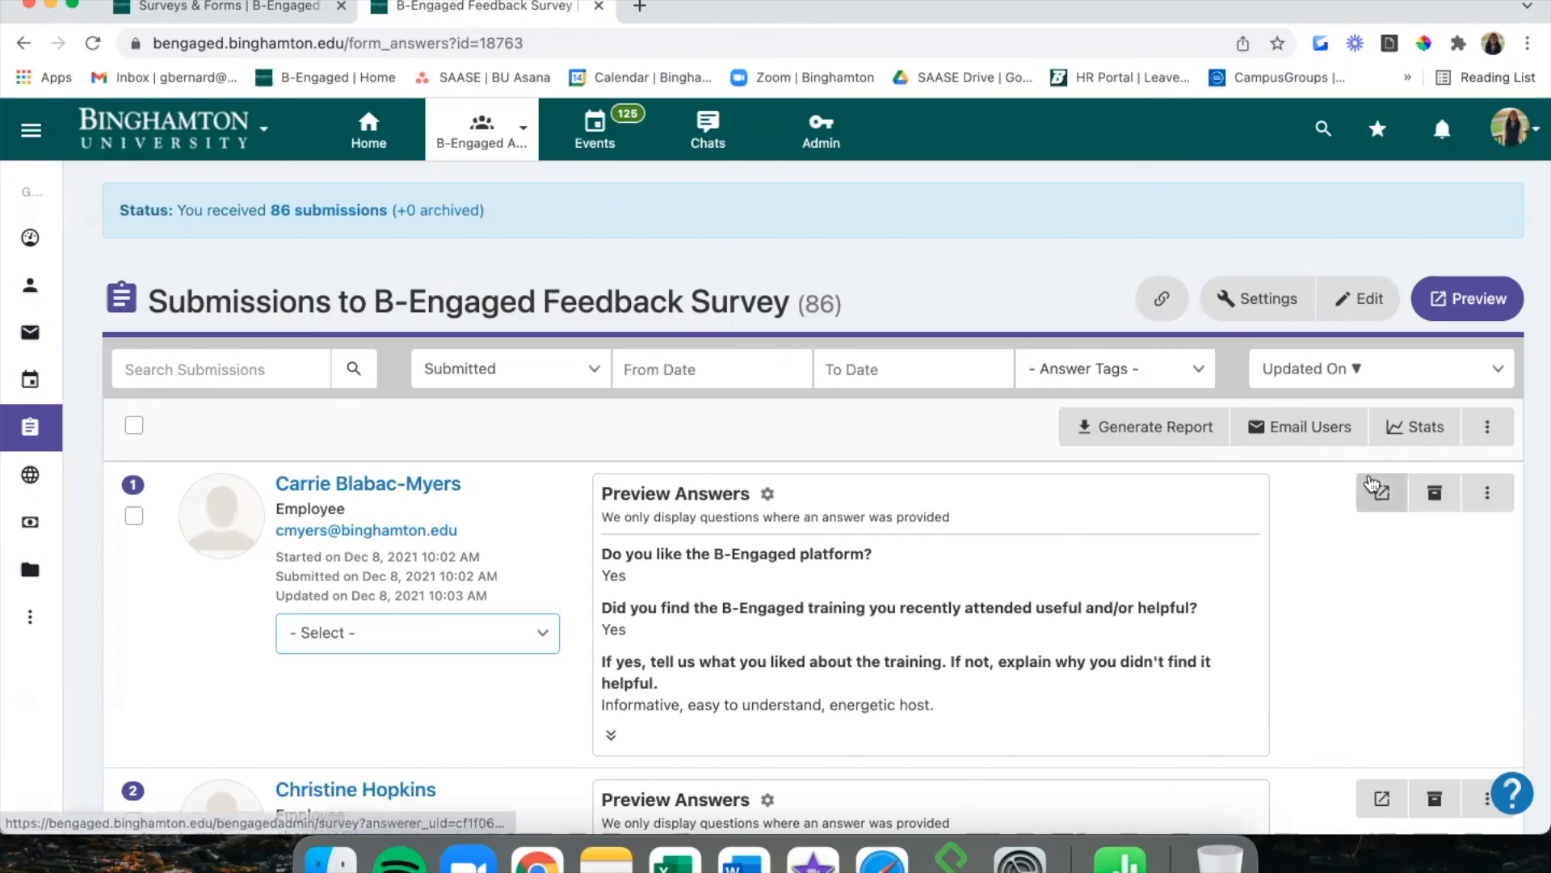
{"action": "left_click", "coordinate": [1488, 426]}
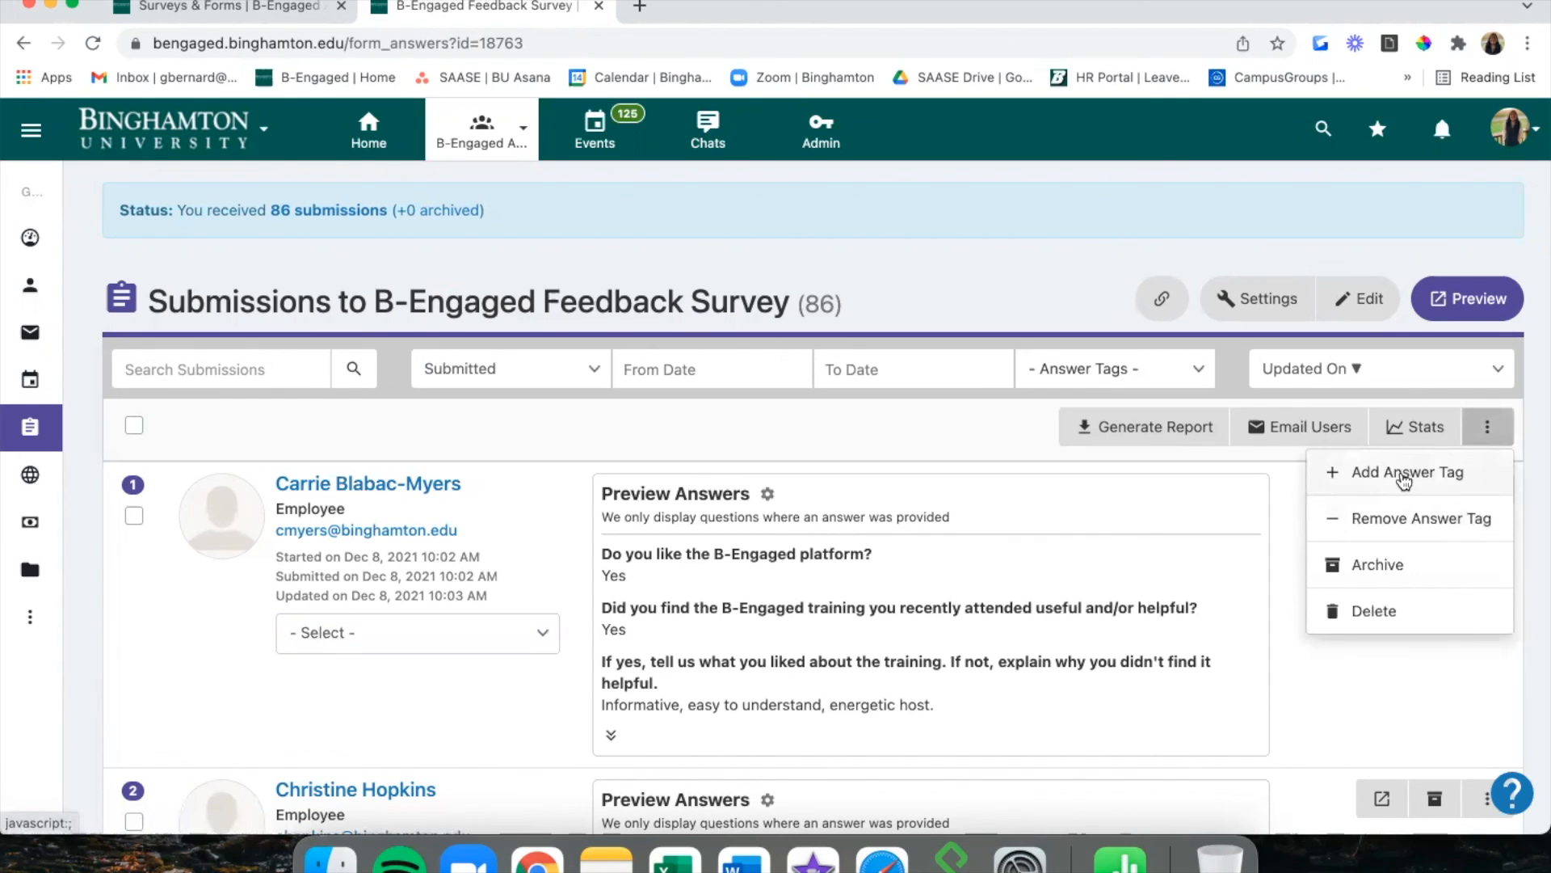
Select all 20 submissions and begin adding an answer tag, browsing the tag list.
{"action": "left_click", "coordinate": [144, 440]}
{"action": "left_click", "coordinate": [135, 426]}
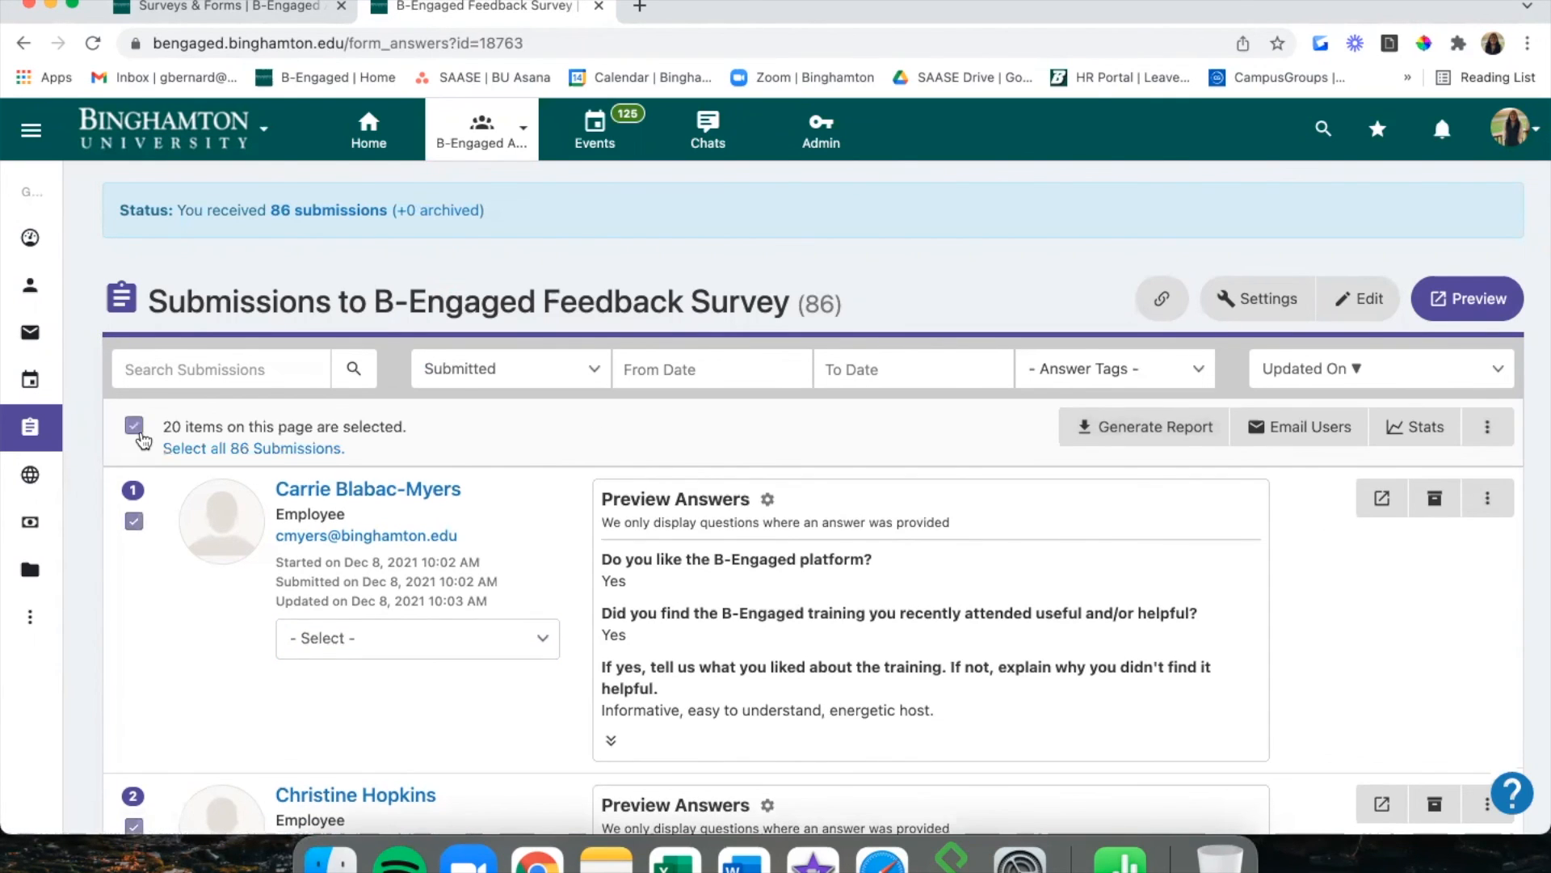
{"action": "left_click", "coordinate": [1489, 428]}
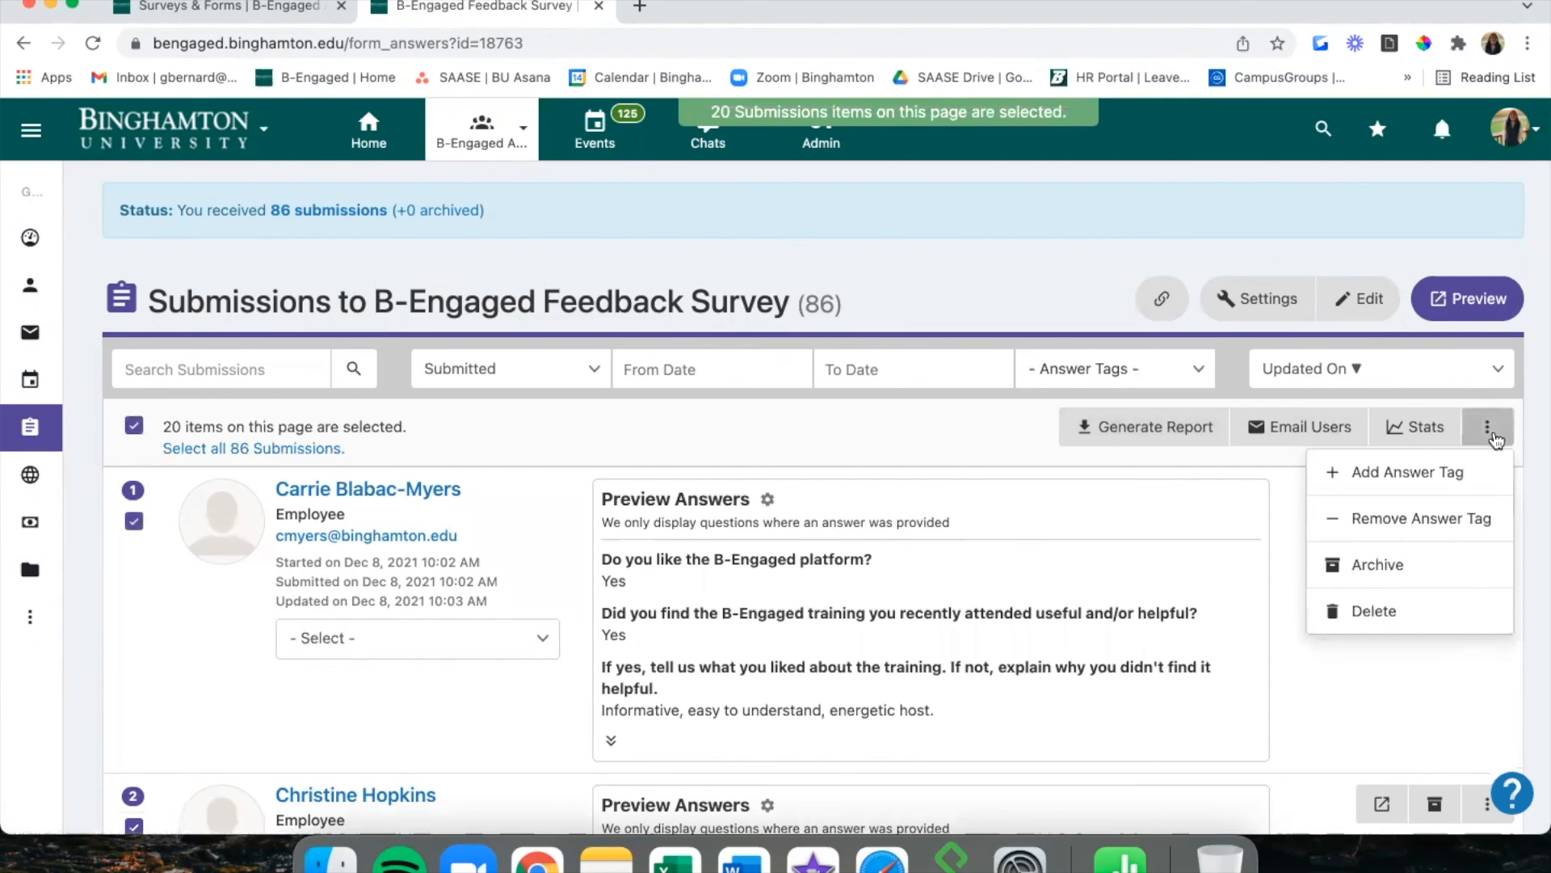
{"action": "left_click", "coordinate": [1454, 475]}
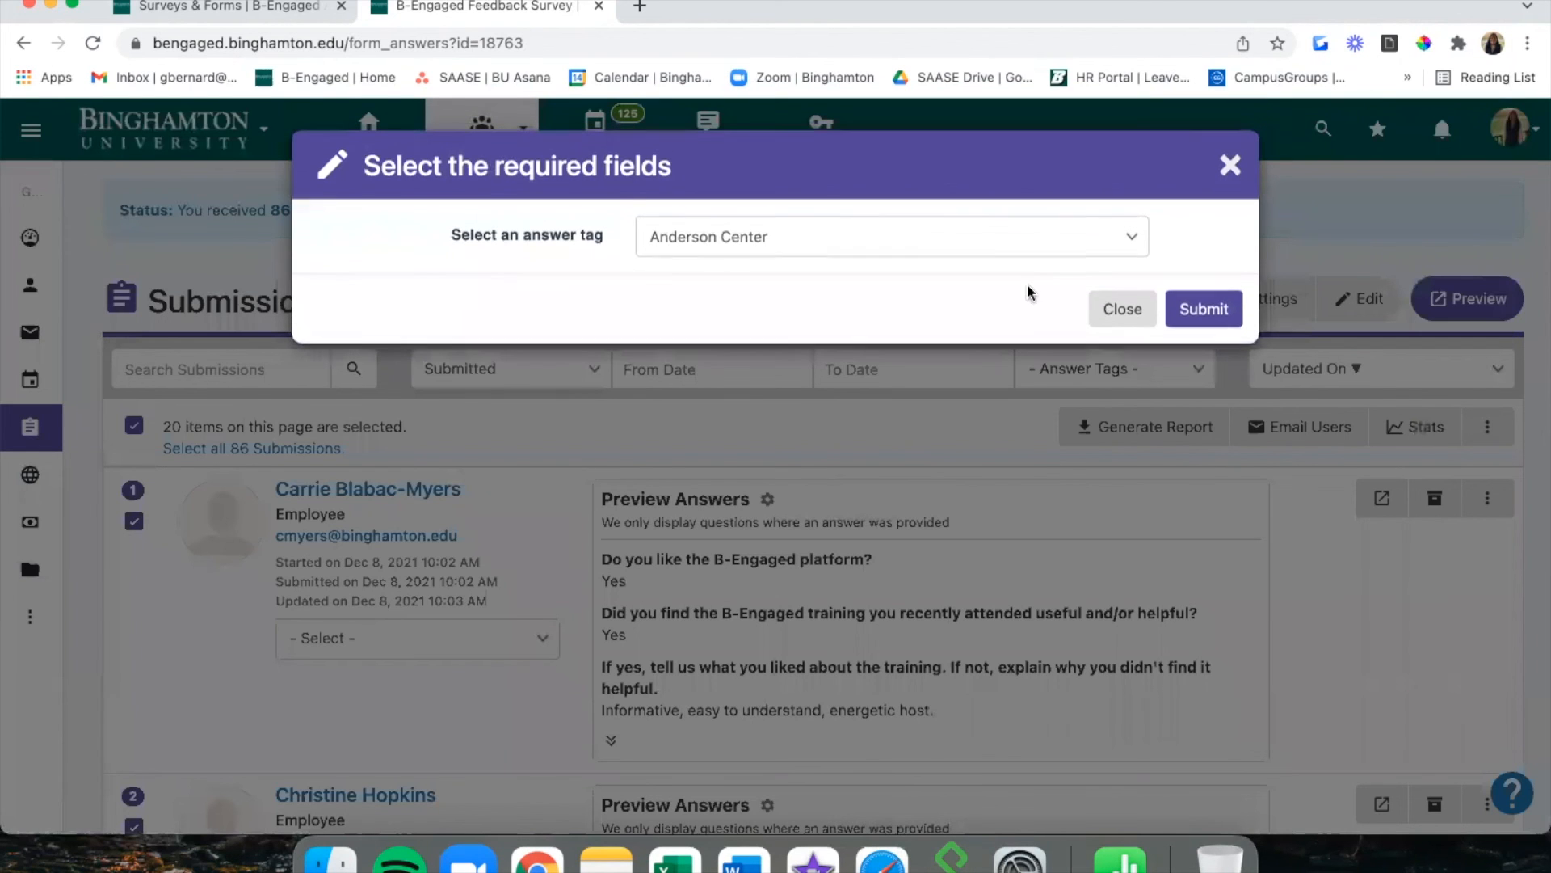
{"action": "left_click", "coordinate": [982, 242]}
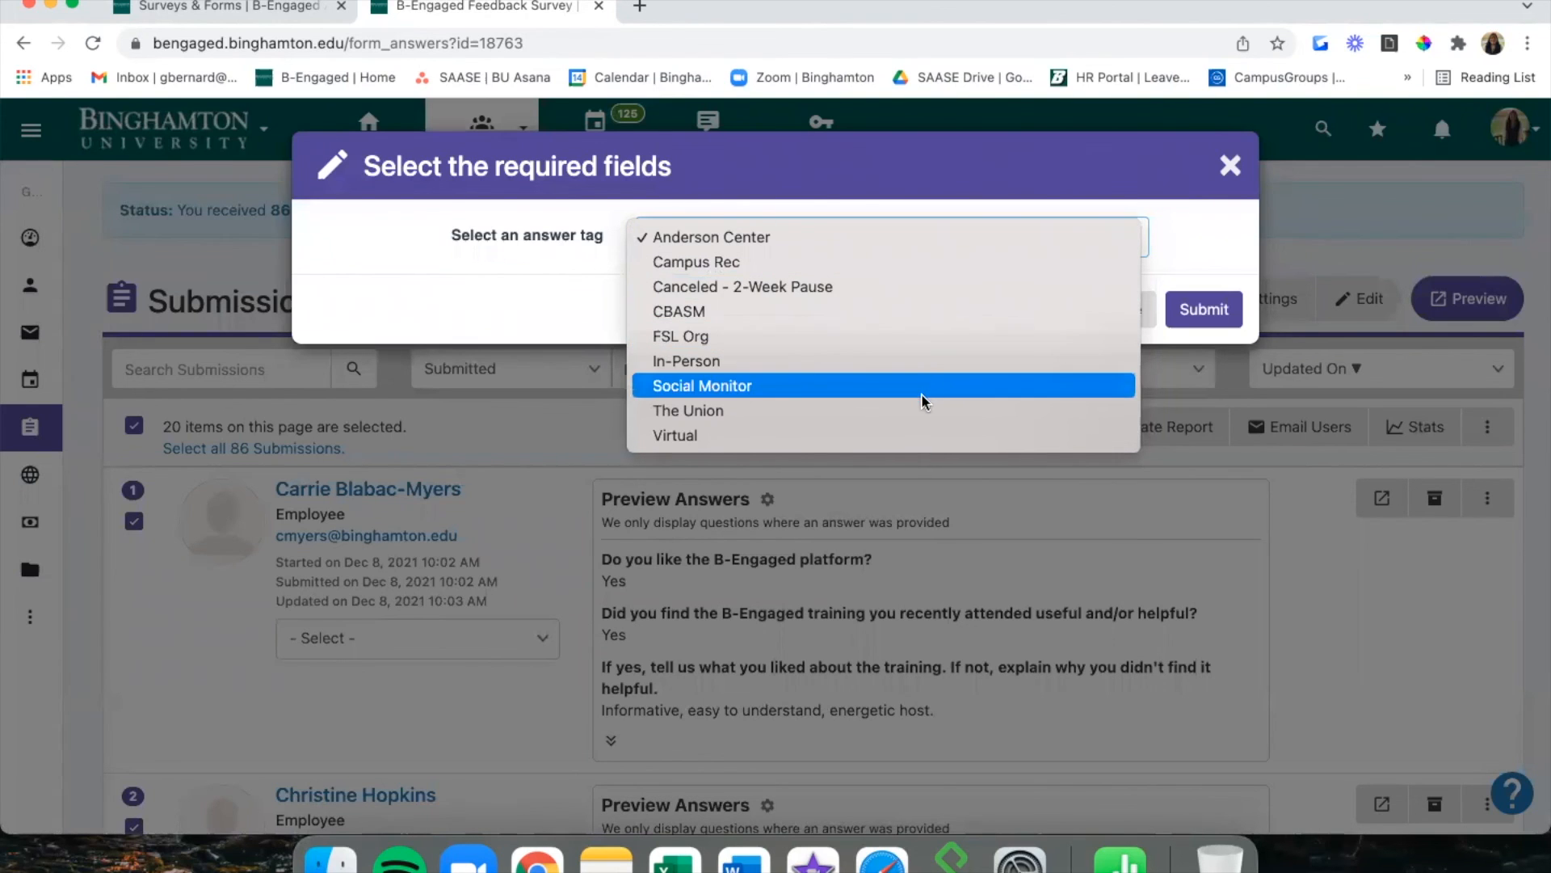
Cancel the tag dialog without applying a tag and deselect all submissions.
{"action": "left_click", "coordinate": [1213, 263]}
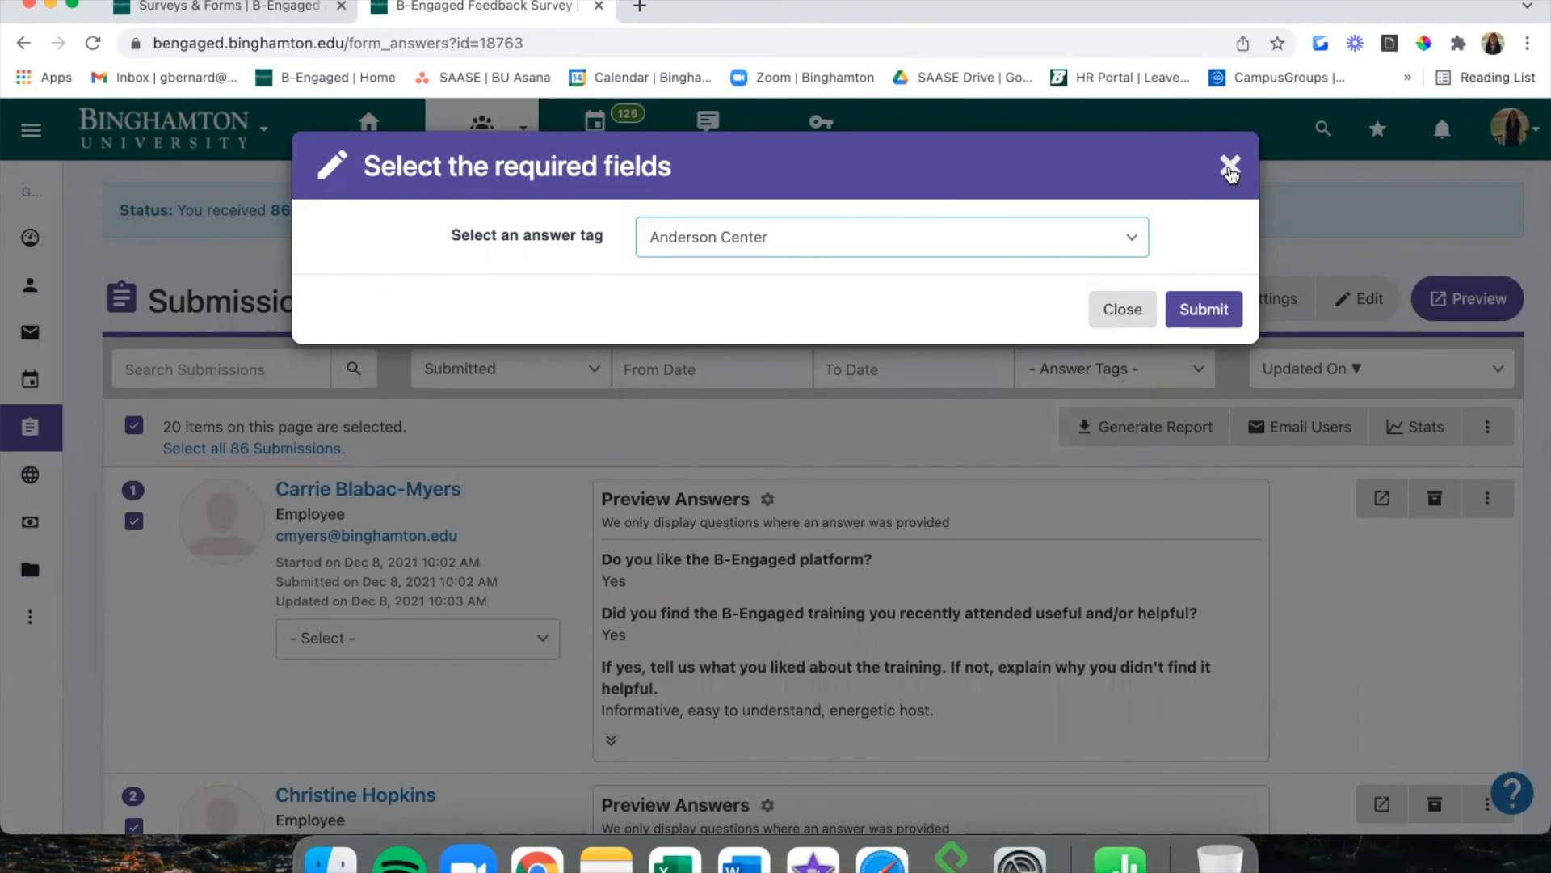
{"action": "left_click", "coordinate": [1230, 167]}
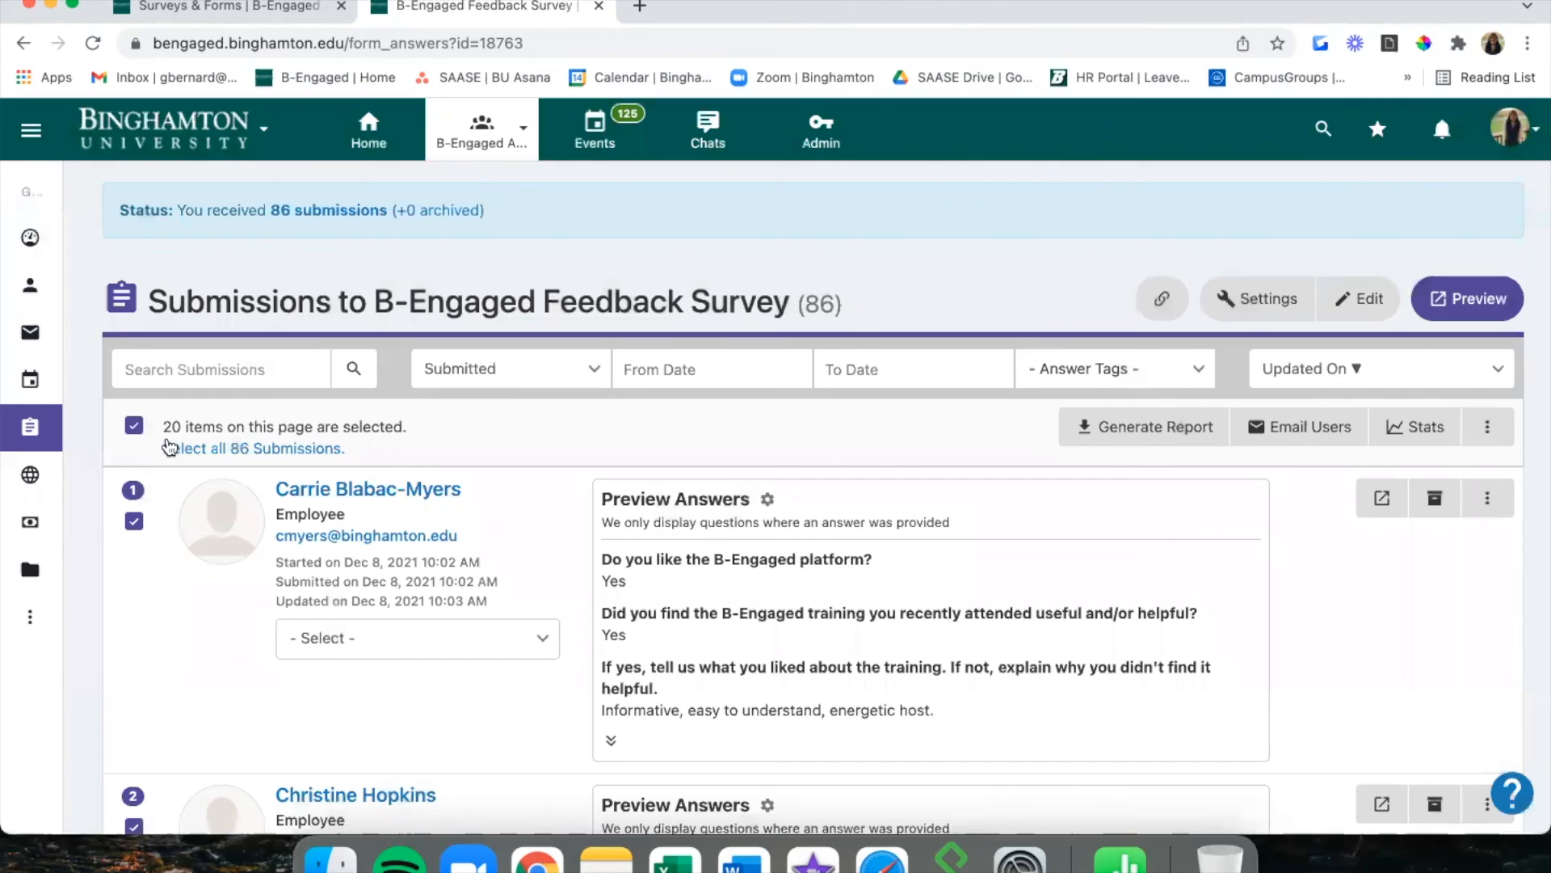
{"action": "left_click", "coordinate": [134, 425]}
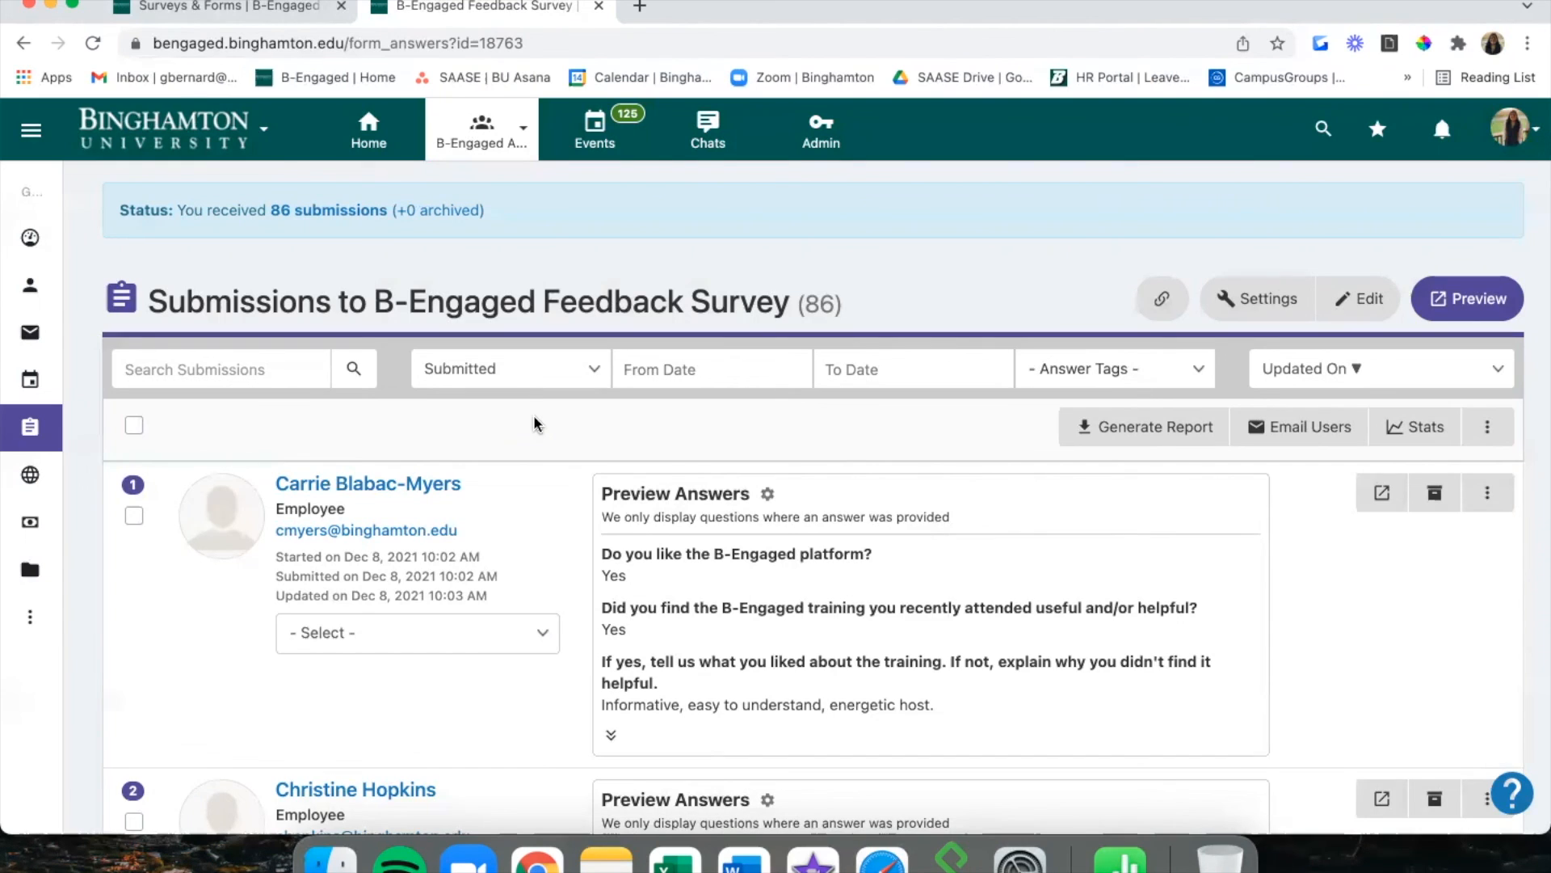
Create a new answer tag 'Requires Follow-Up' from the first submission's tag dropdown.
{"action": "left_click", "coordinate": [1487, 426]}
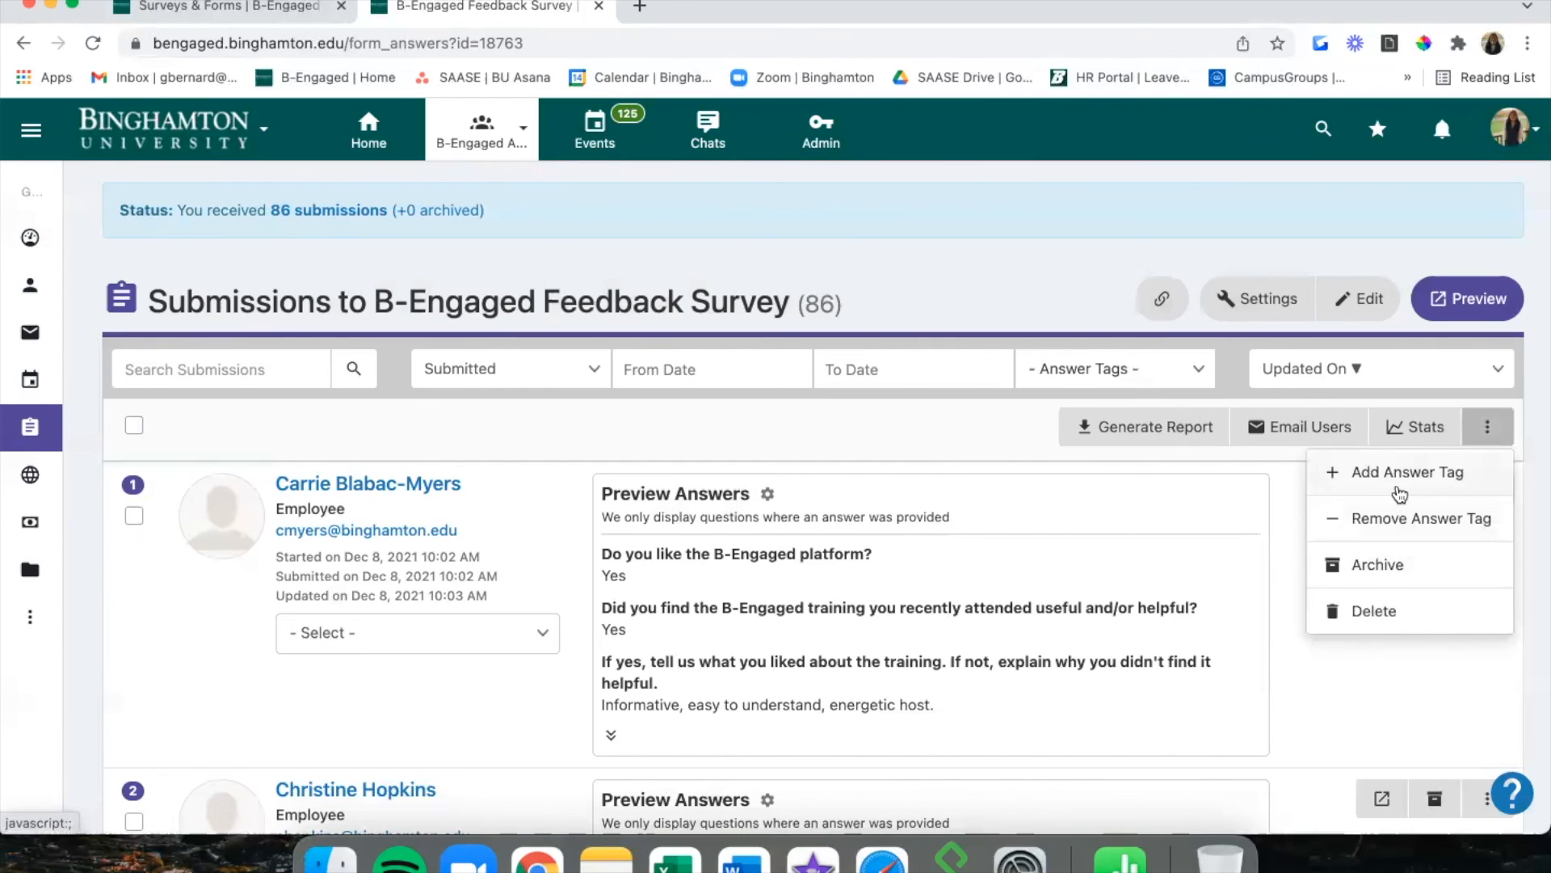
{"action": "left_click", "coordinate": [582, 434]}
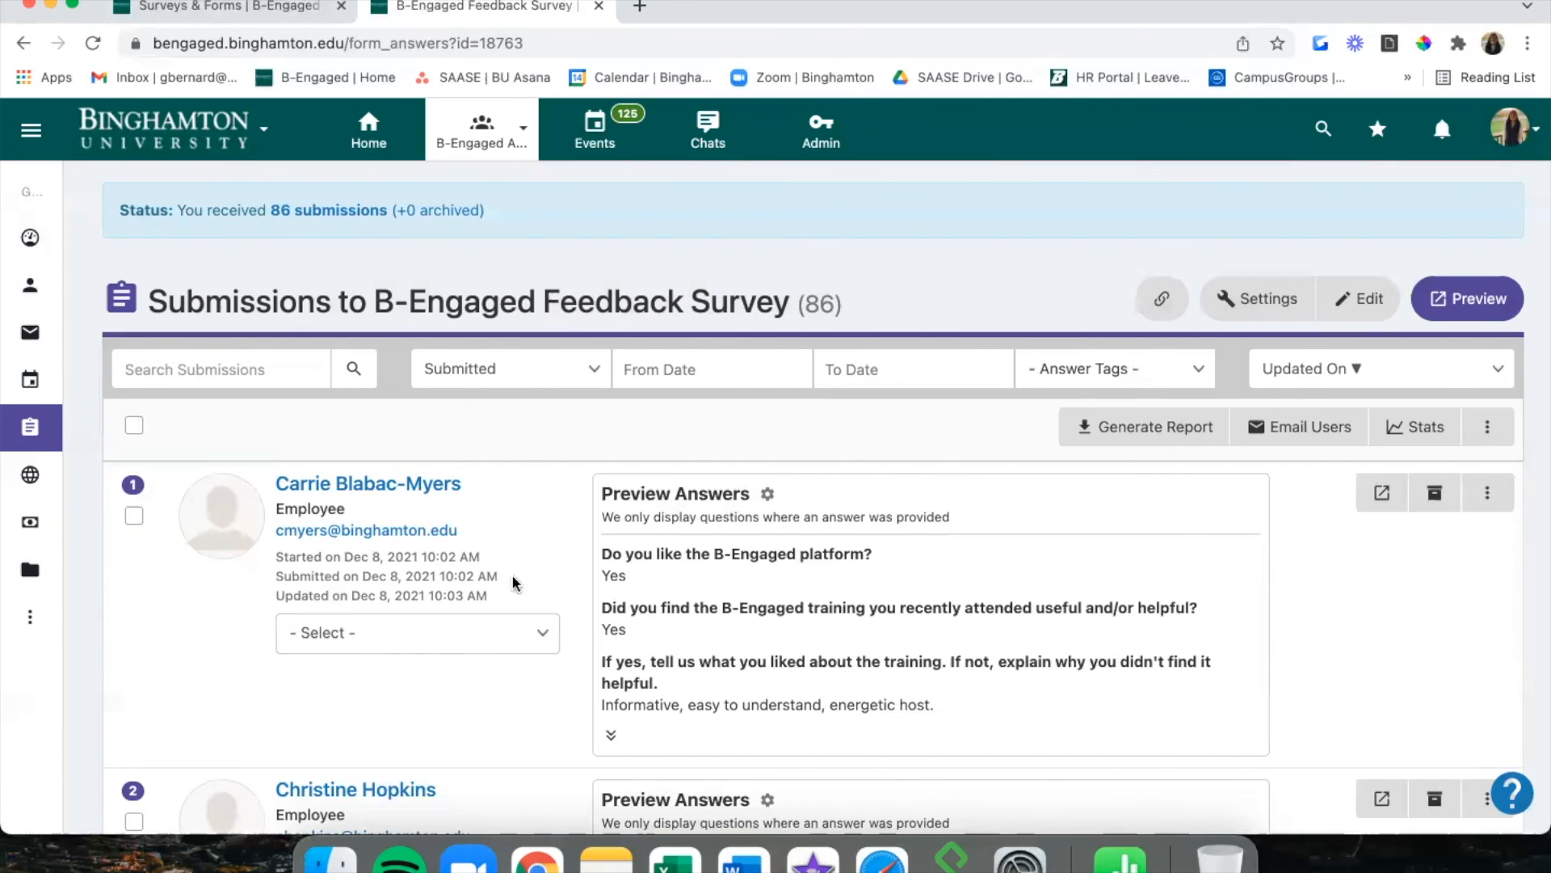
{"action": "left_click", "coordinate": [517, 632]}
{"action": "scroll", "coordinate": [522, 657], "scroll_direction": "down", "scroll_amount": 3}
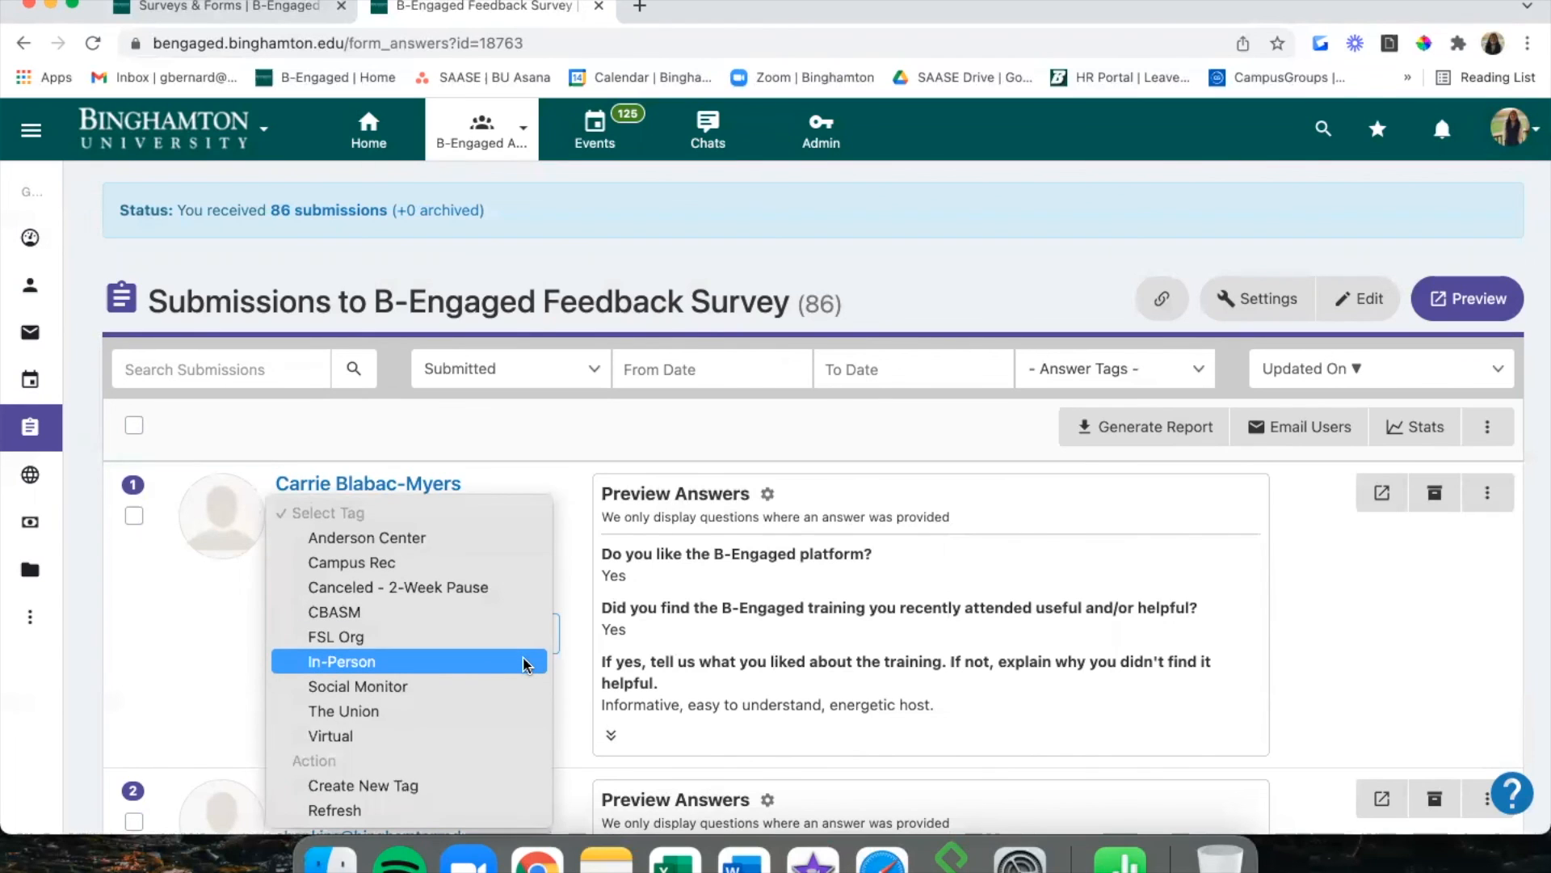
{"action": "left_click", "coordinate": [389, 784]}
{"action": "type", "text": "Requires F"}
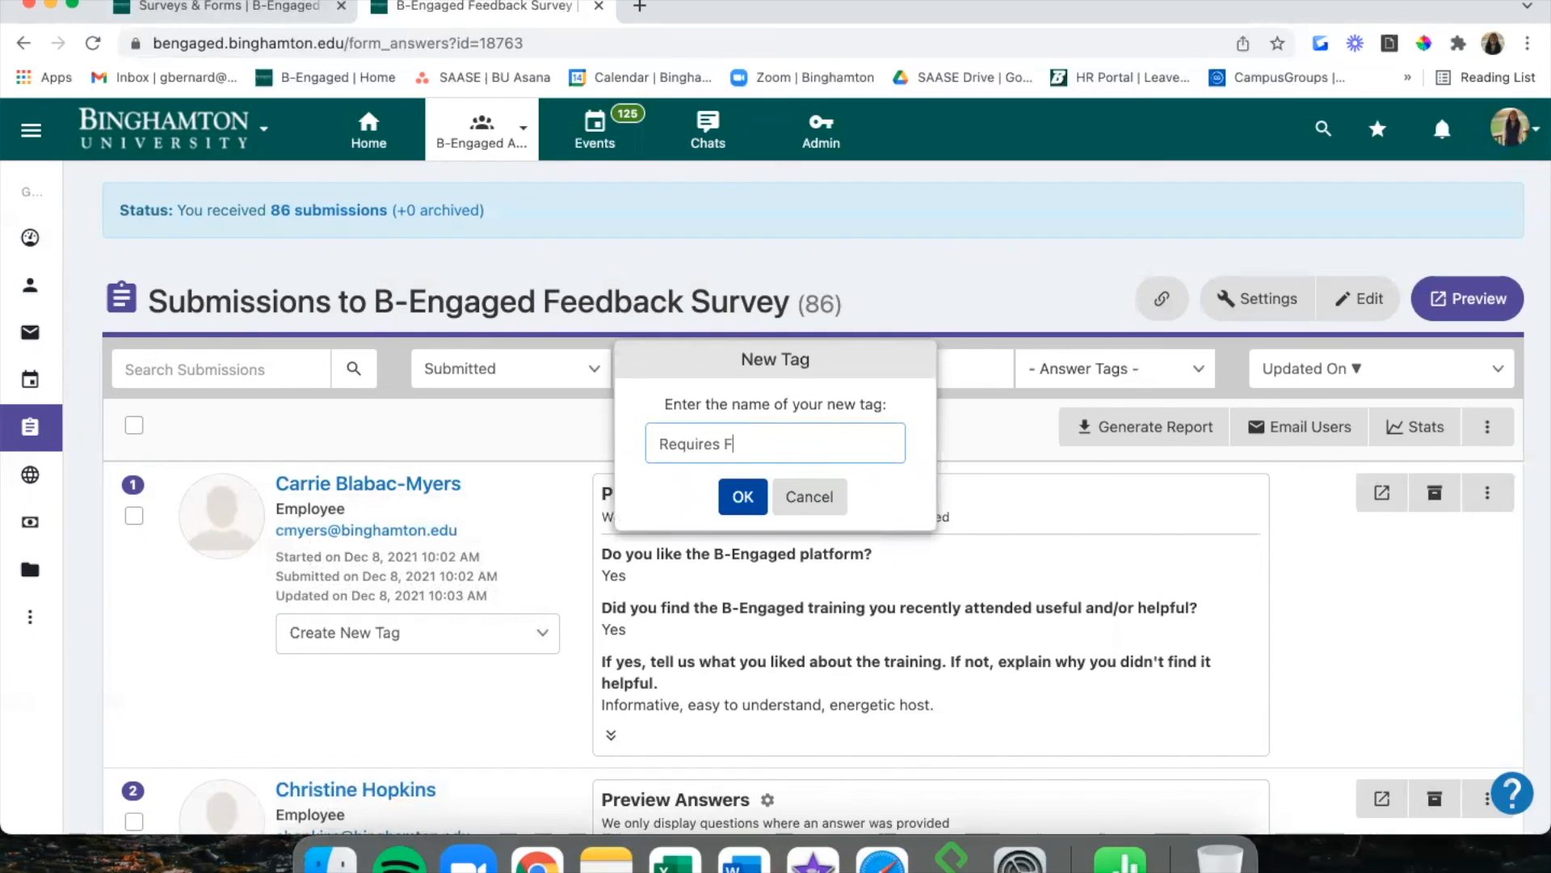
{"action": "type", "text": "ollow-Up"}
{"action": "left_click", "coordinate": [744, 497]}
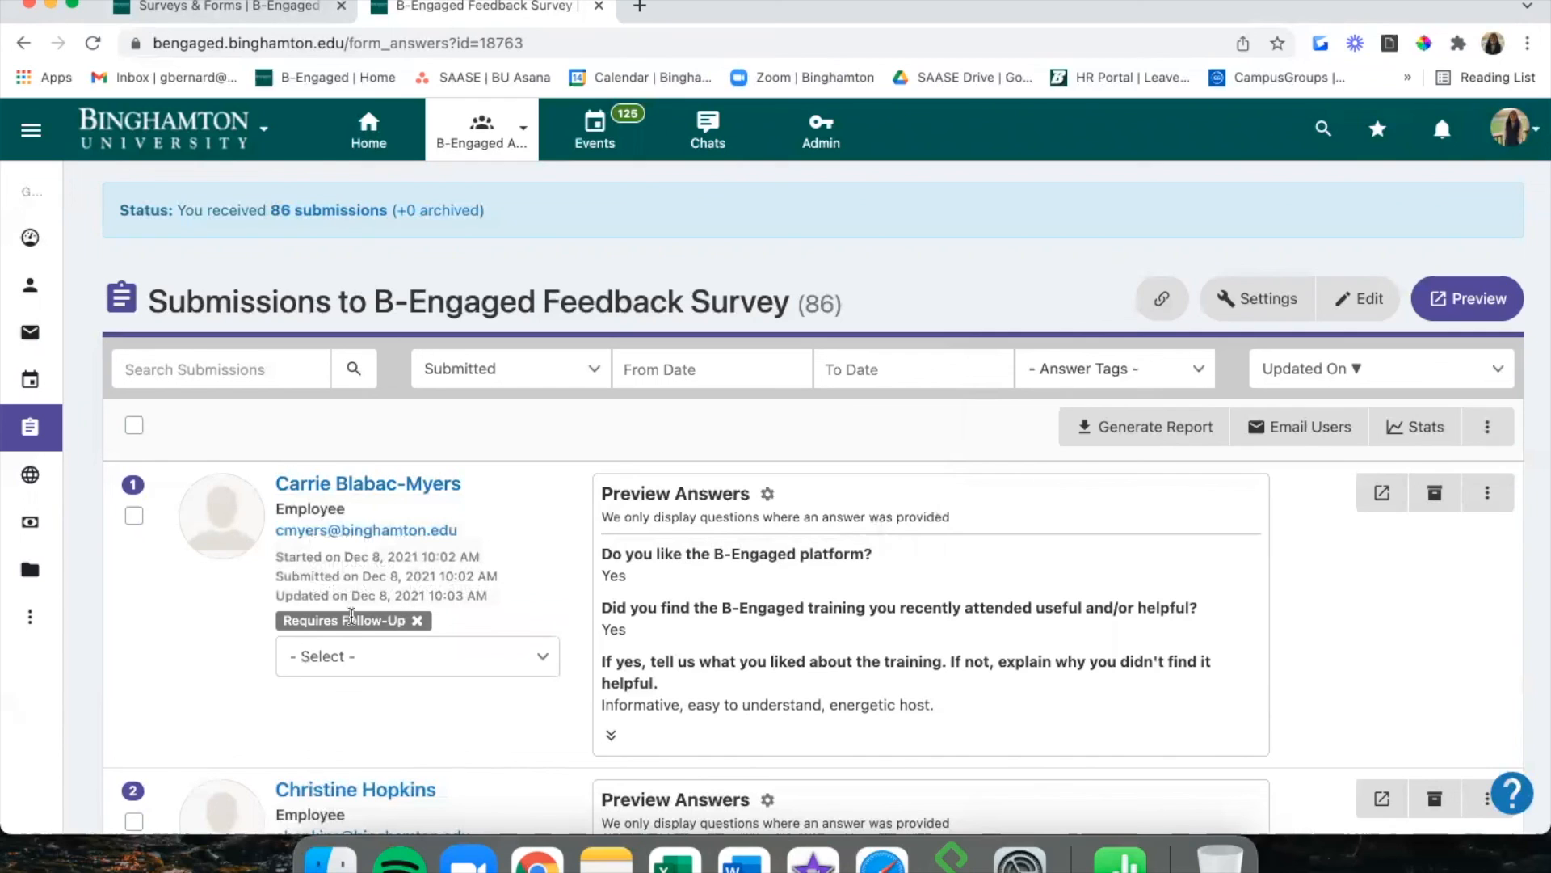
Bulk-apply the Requires Follow-Up tag to all 20 selected submissions and check the list.
{"action": "left_click", "coordinate": [134, 426]}
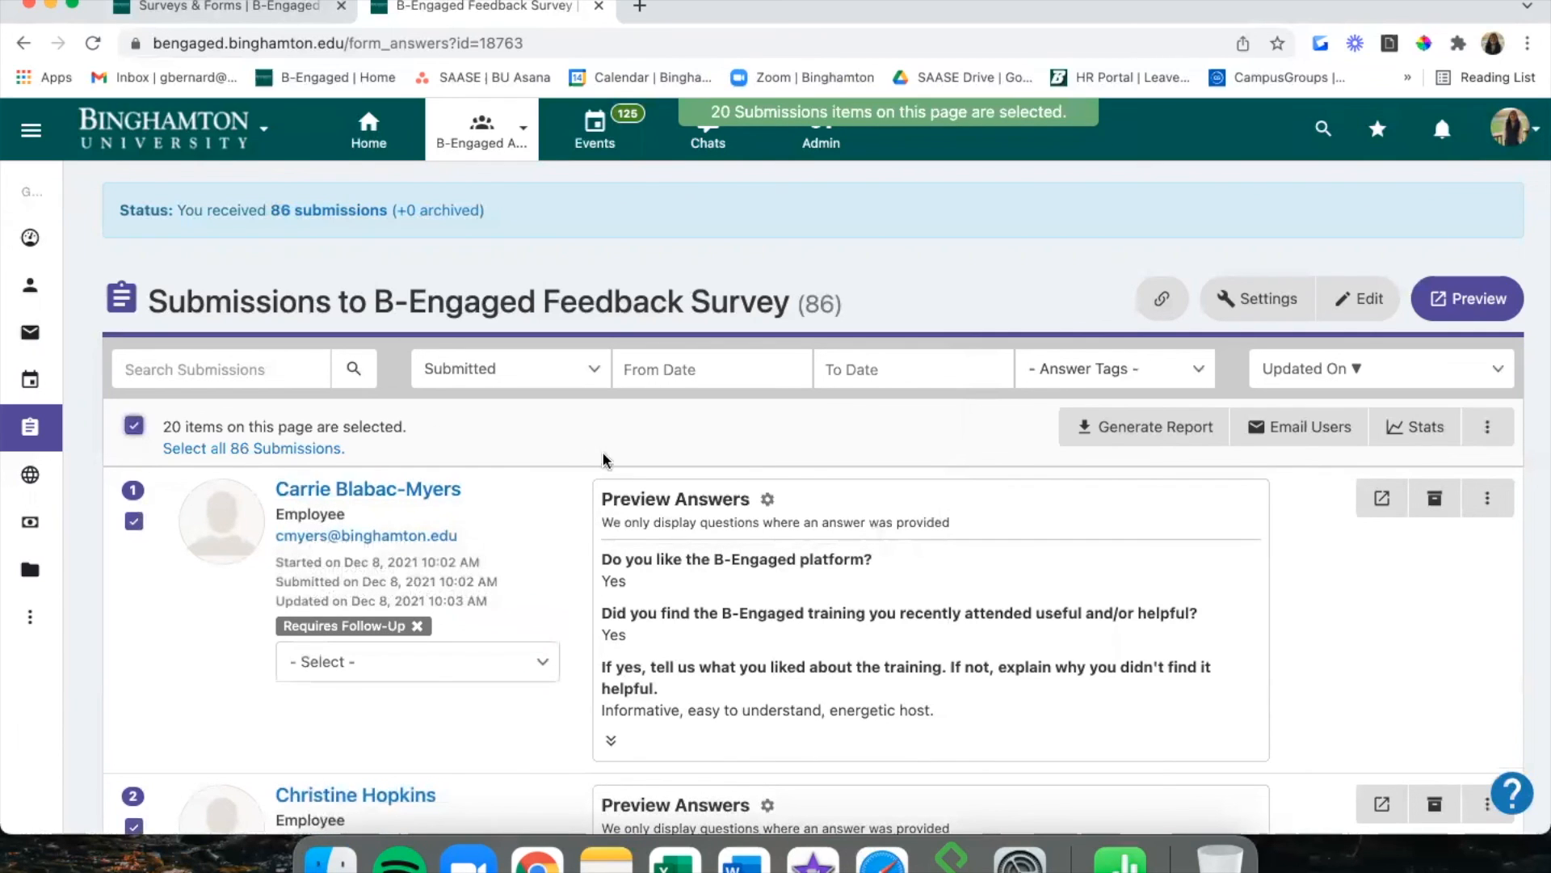
{"action": "left_click", "coordinate": [1488, 428]}
{"action": "left_click", "coordinate": [1445, 466]}
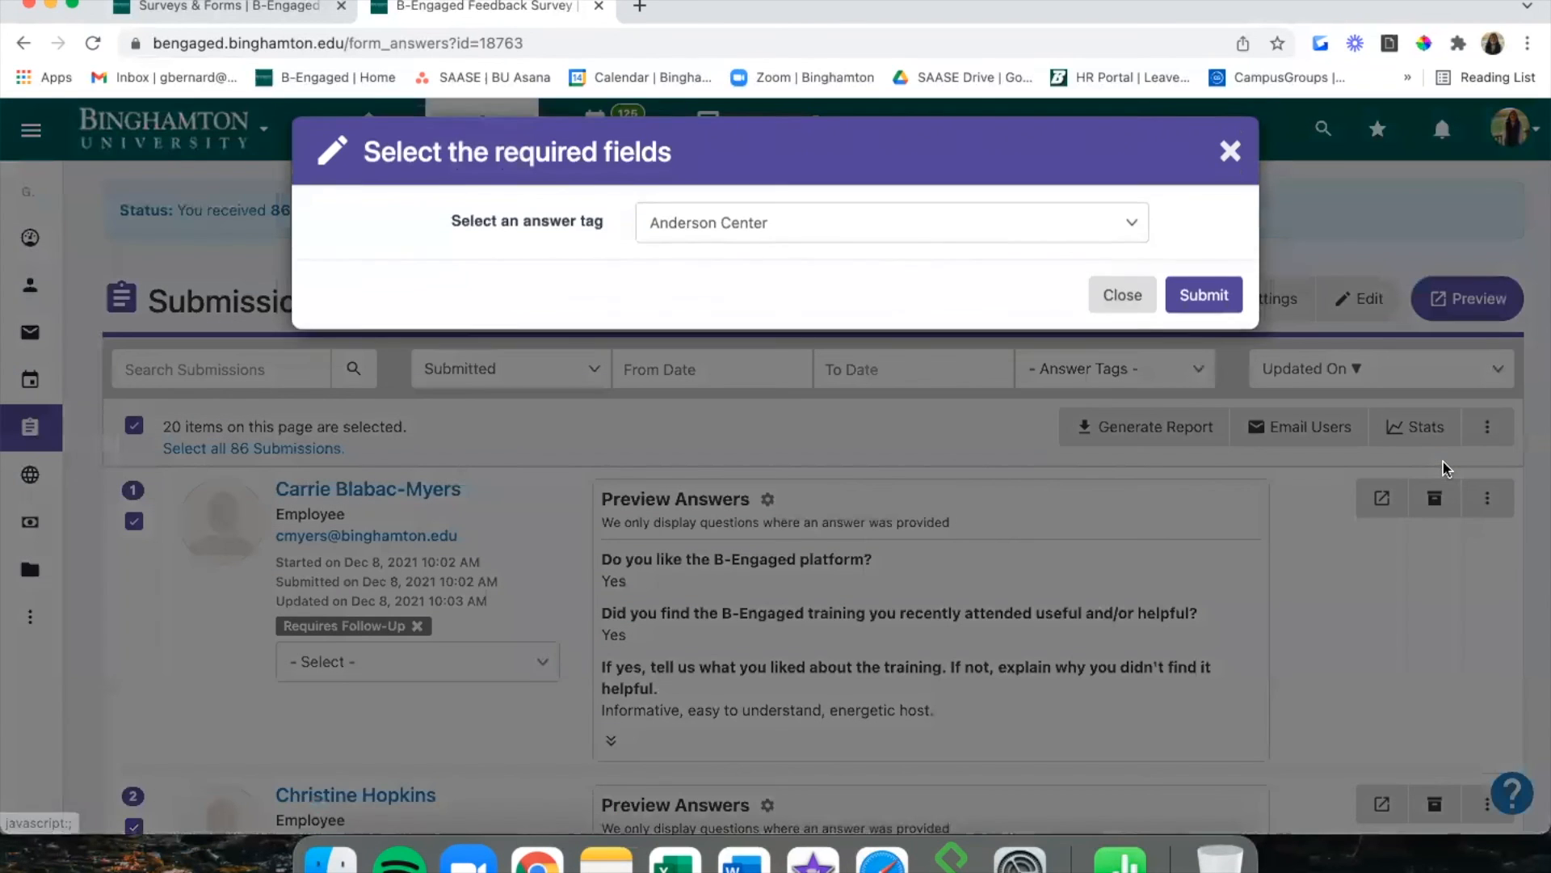
{"action": "left_click", "coordinate": [885, 240]}
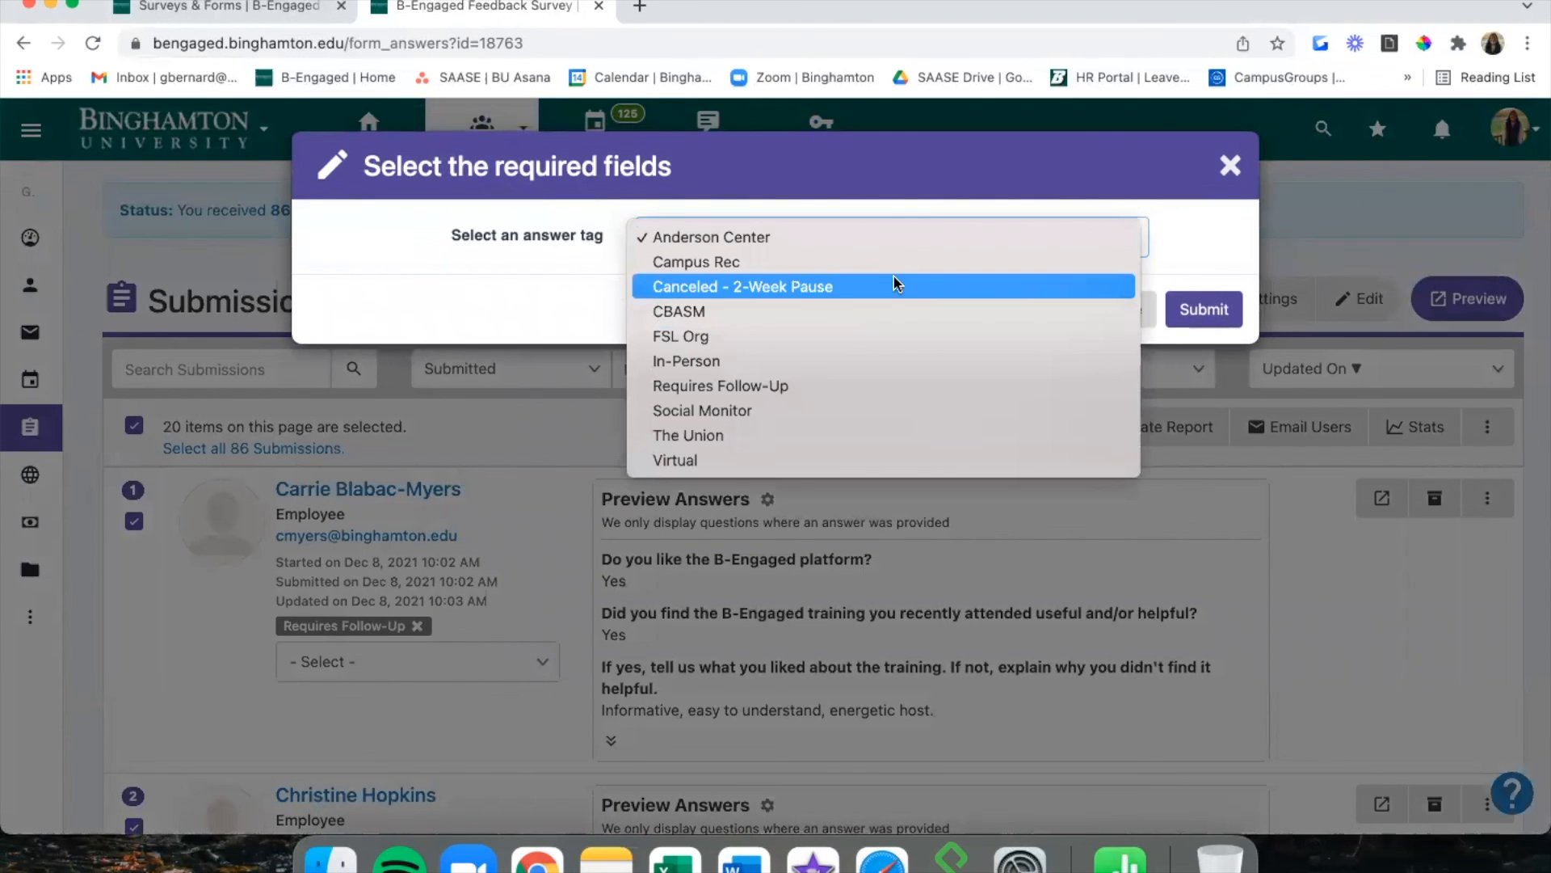
{"action": "left_click", "coordinate": [887, 387]}
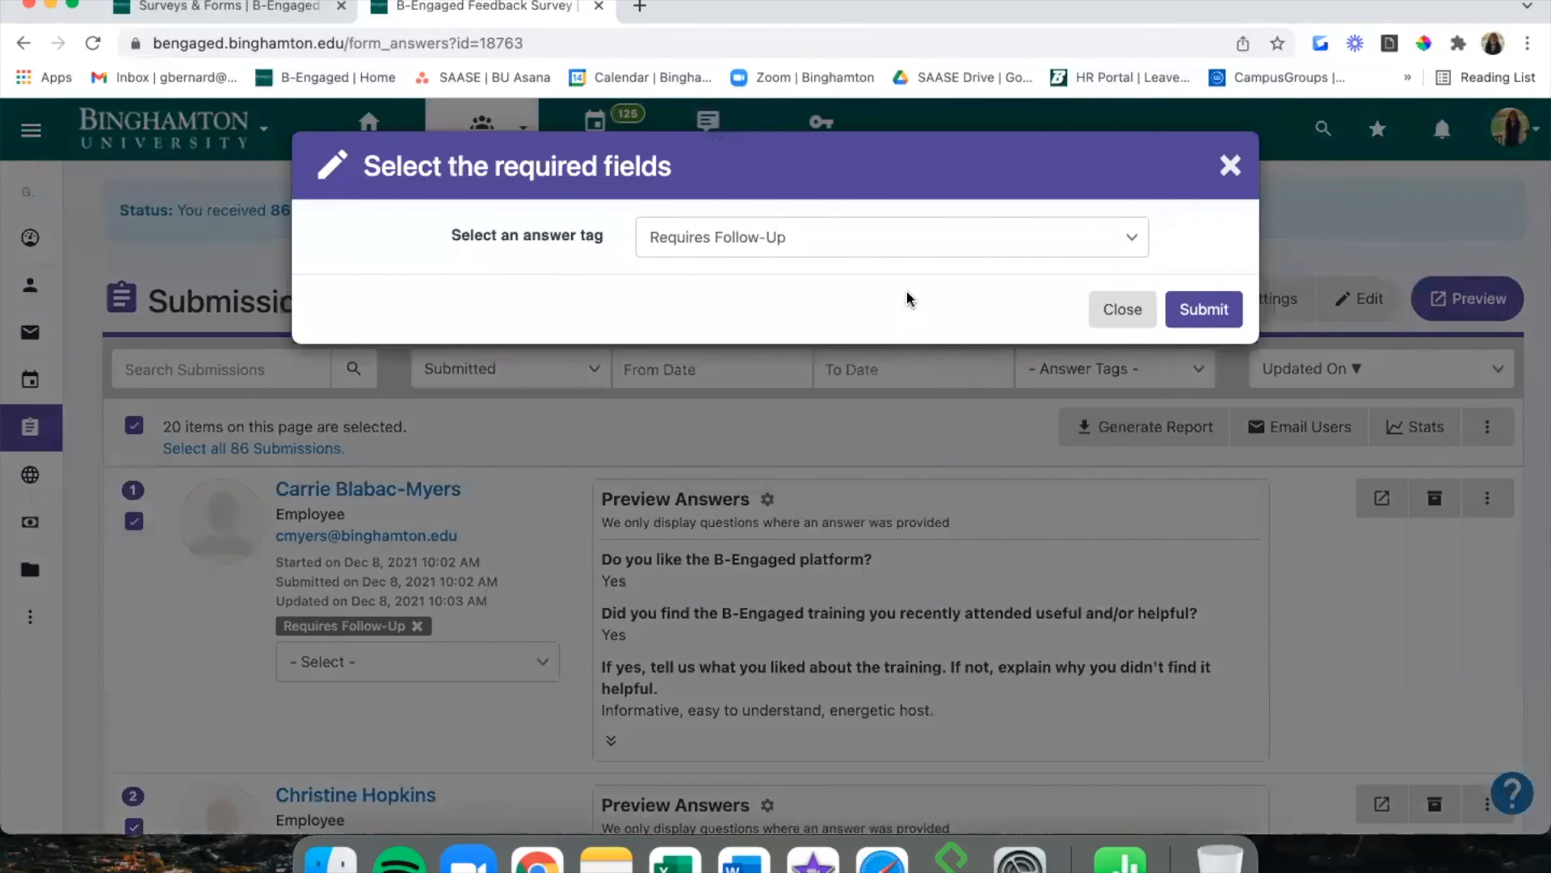
{"action": "left_click", "coordinate": [1204, 309]}
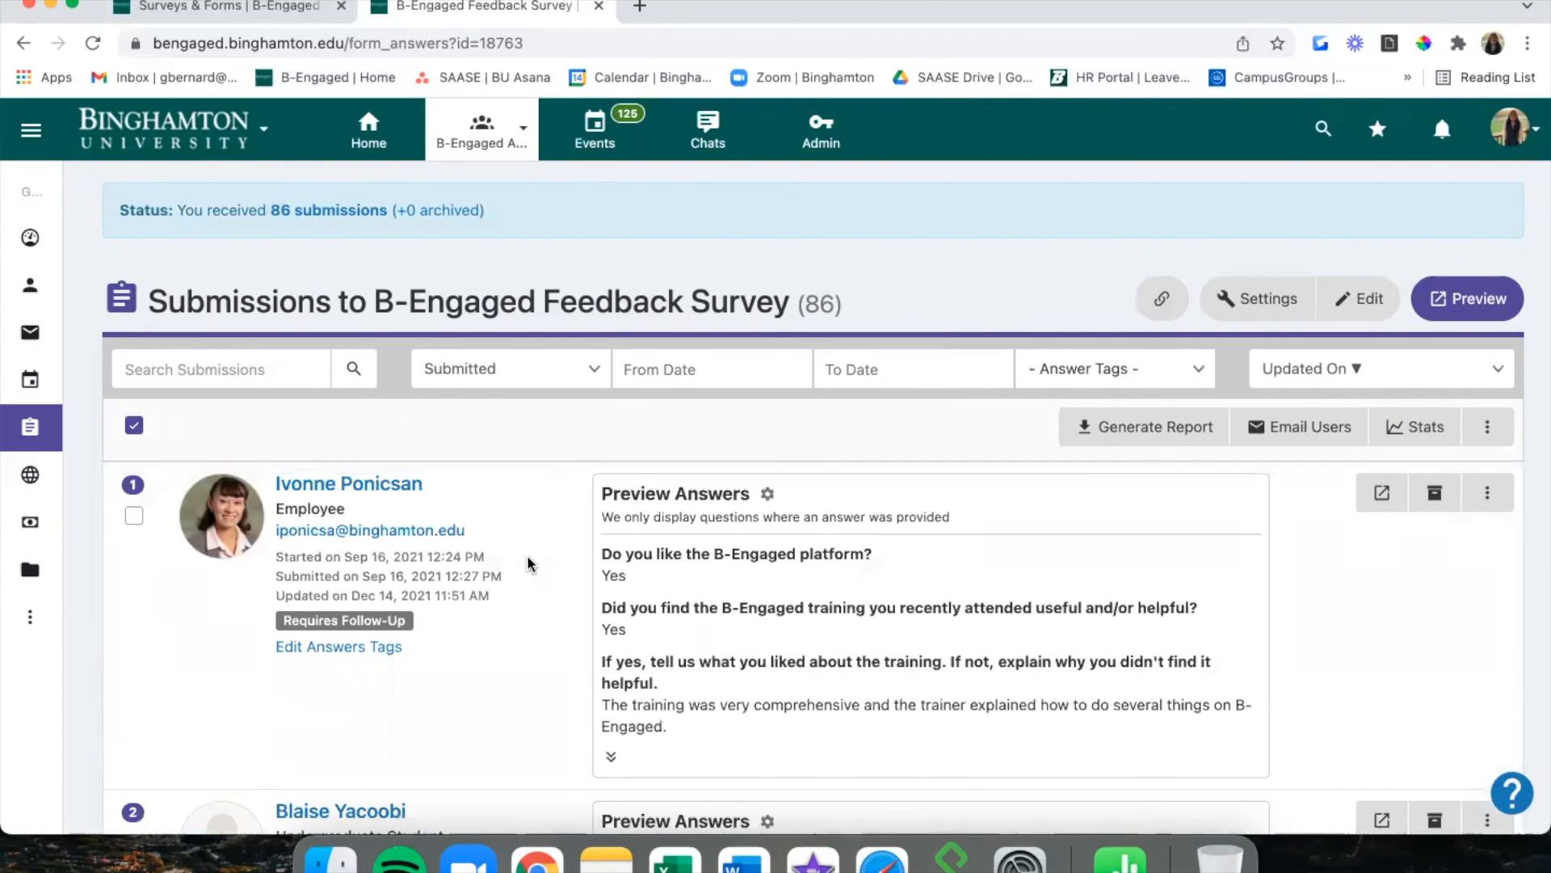
{"action": "scroll", "coordinate": [528, 562], "scroll_direction": "down", "scroll_amount": 15}
{"action": "scroll", "coordinate": [526, 555], "scroll_direction": "down", "scroll_amount": 10}
{"action": "scroll", "coordinate": [527, 554], "scroll_direction": "up", "scroll_amount": 20}
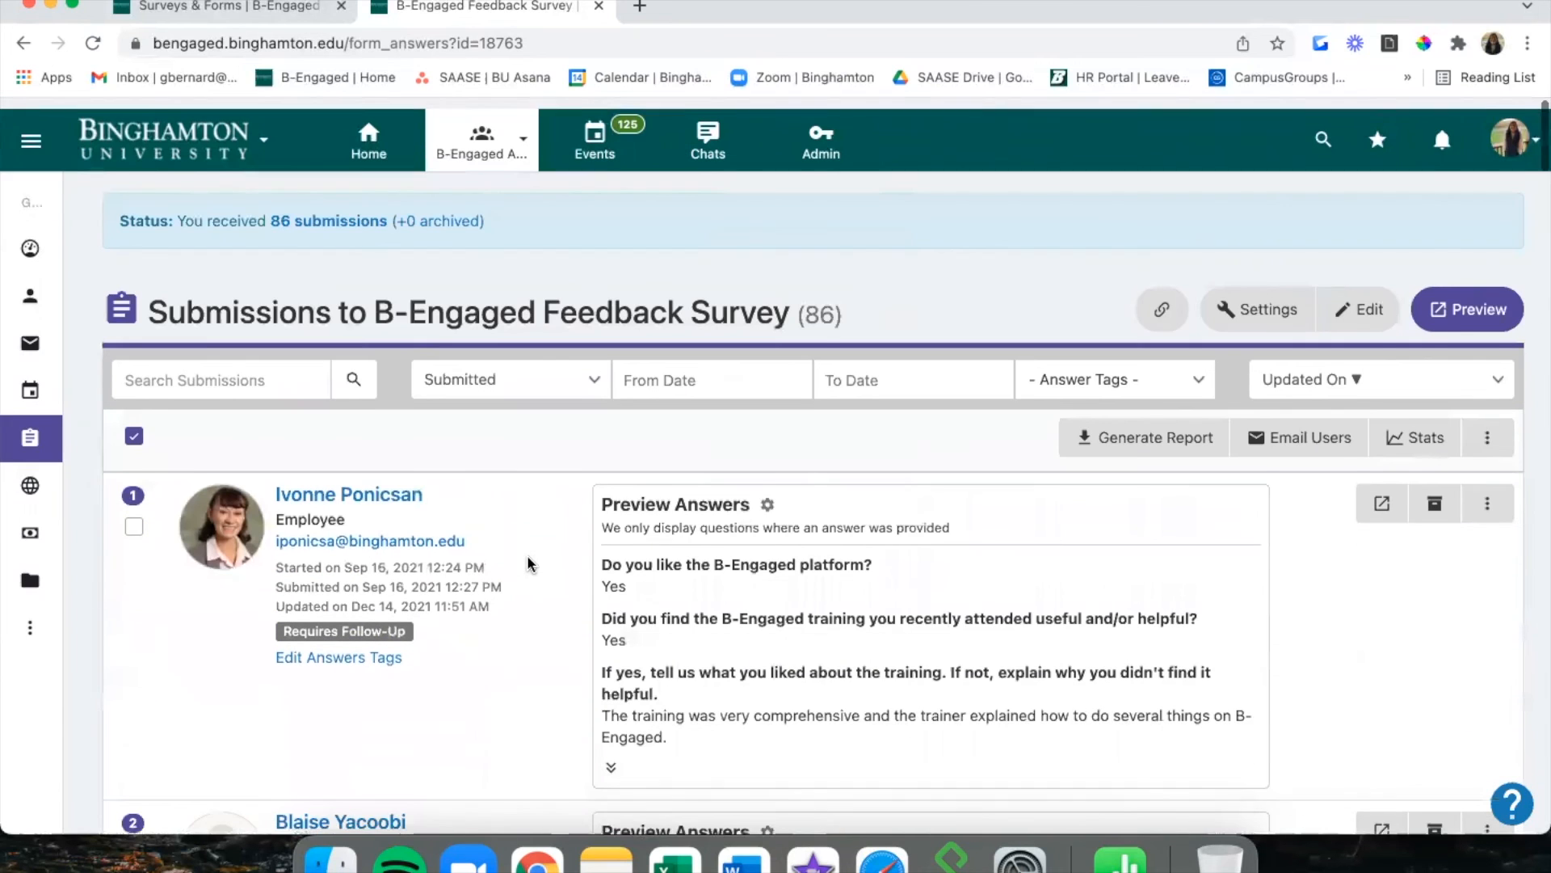
Reselect all 20 submissions and apply the Requires Follow-Up tag again.
{"action": "left_click", "coordinate": [135, 426]}
{"action": "left_click", "coordinate": [136, 427]}
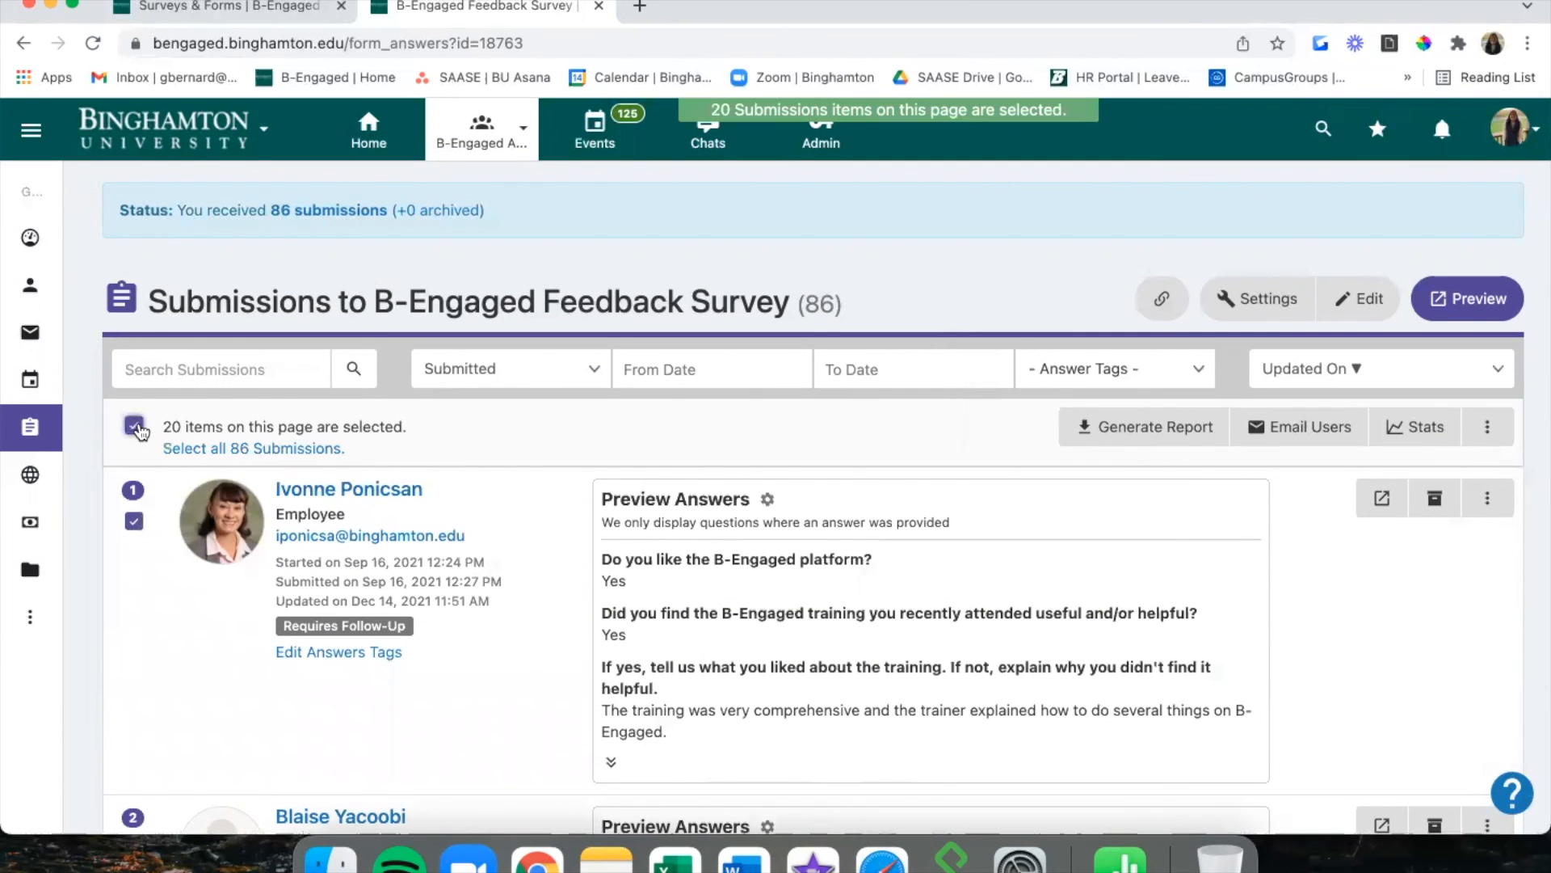
{"action": "left_click", "coordinate": [1491, 424]}
{"action": "left_click", "coordinate": [1454, 515]}
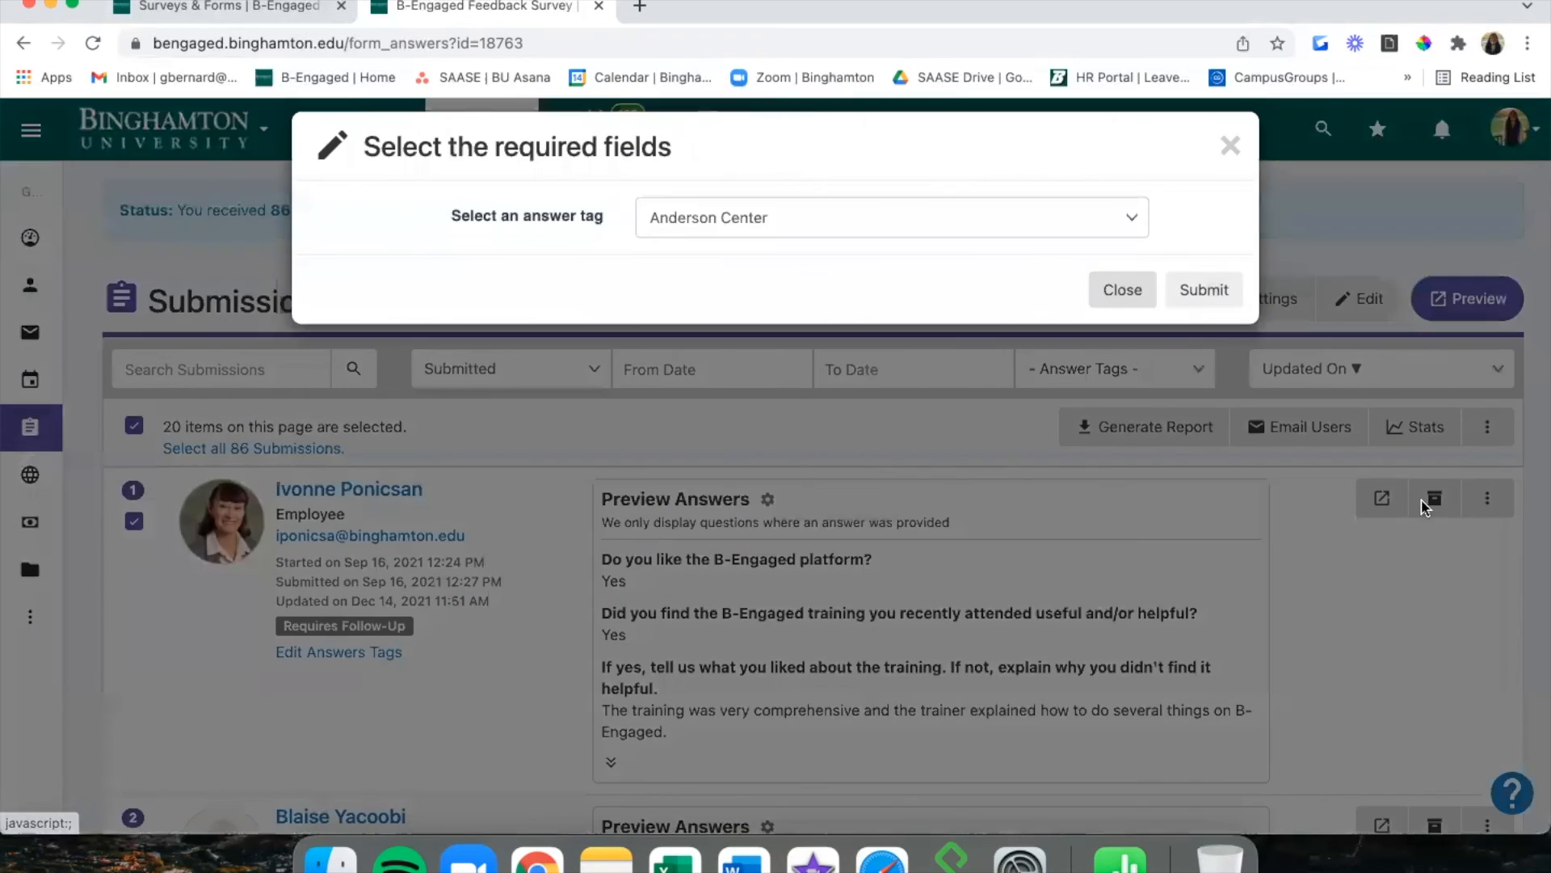
{"action": "left_click", "coordinate": [927, 236]}
{"action": "left_click", "coordinate": [915, 377]}
{"action": "left_click", "coordinate": [1194, 318]}
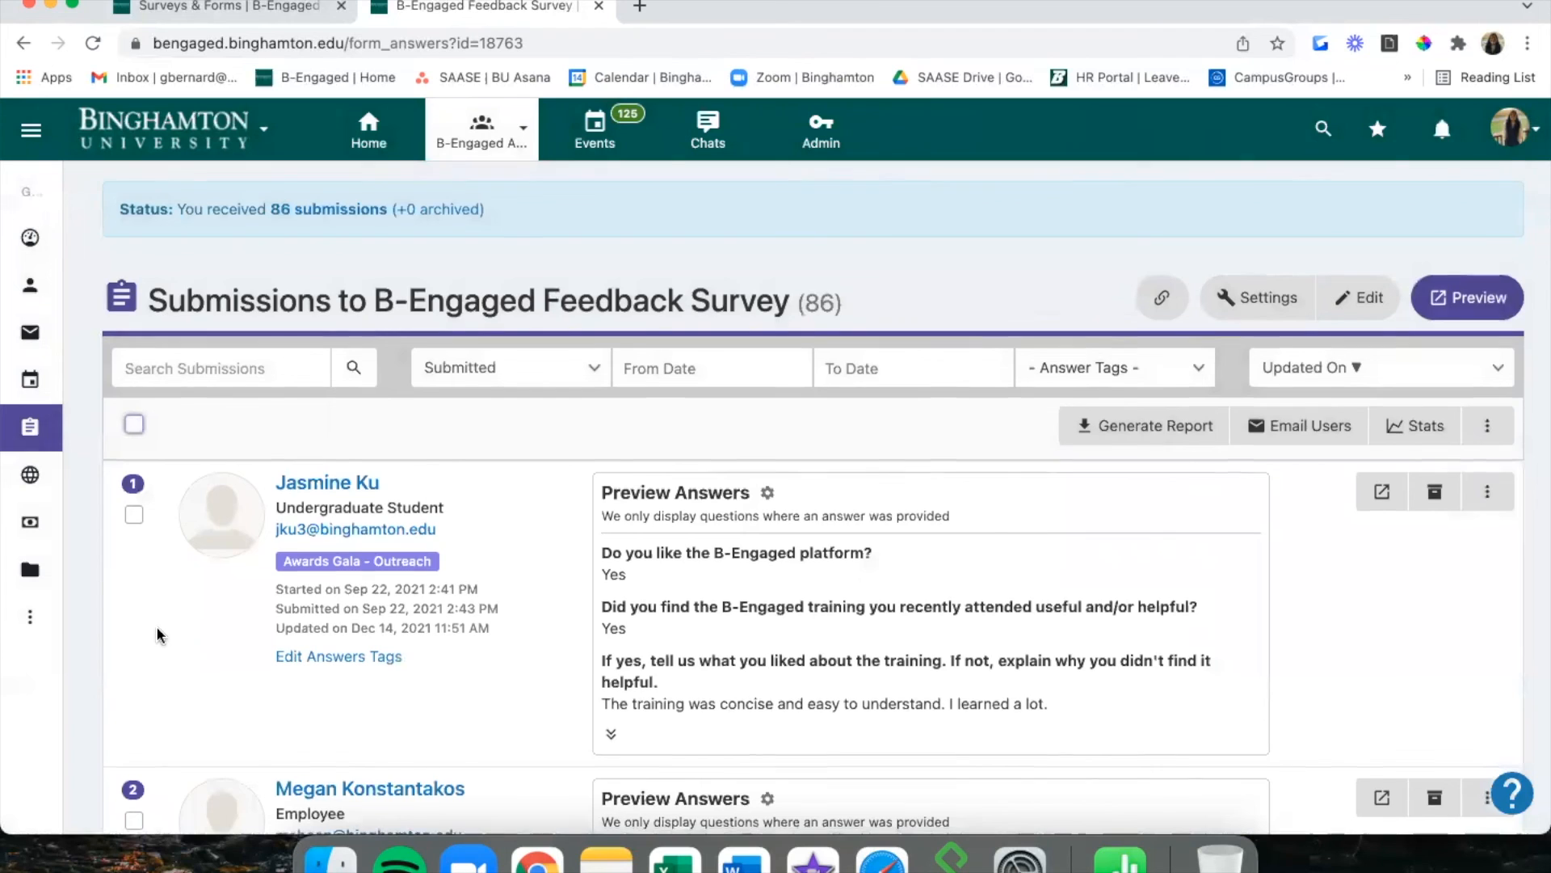
{"action": "scroll", "coordinate": [159, 635], "scroll_direction": "down", "scroll_amount": 20}
{"action": "scroll", "coordinate": [159, 635], "scroll_direction": "up", "scroll_amount": 20}
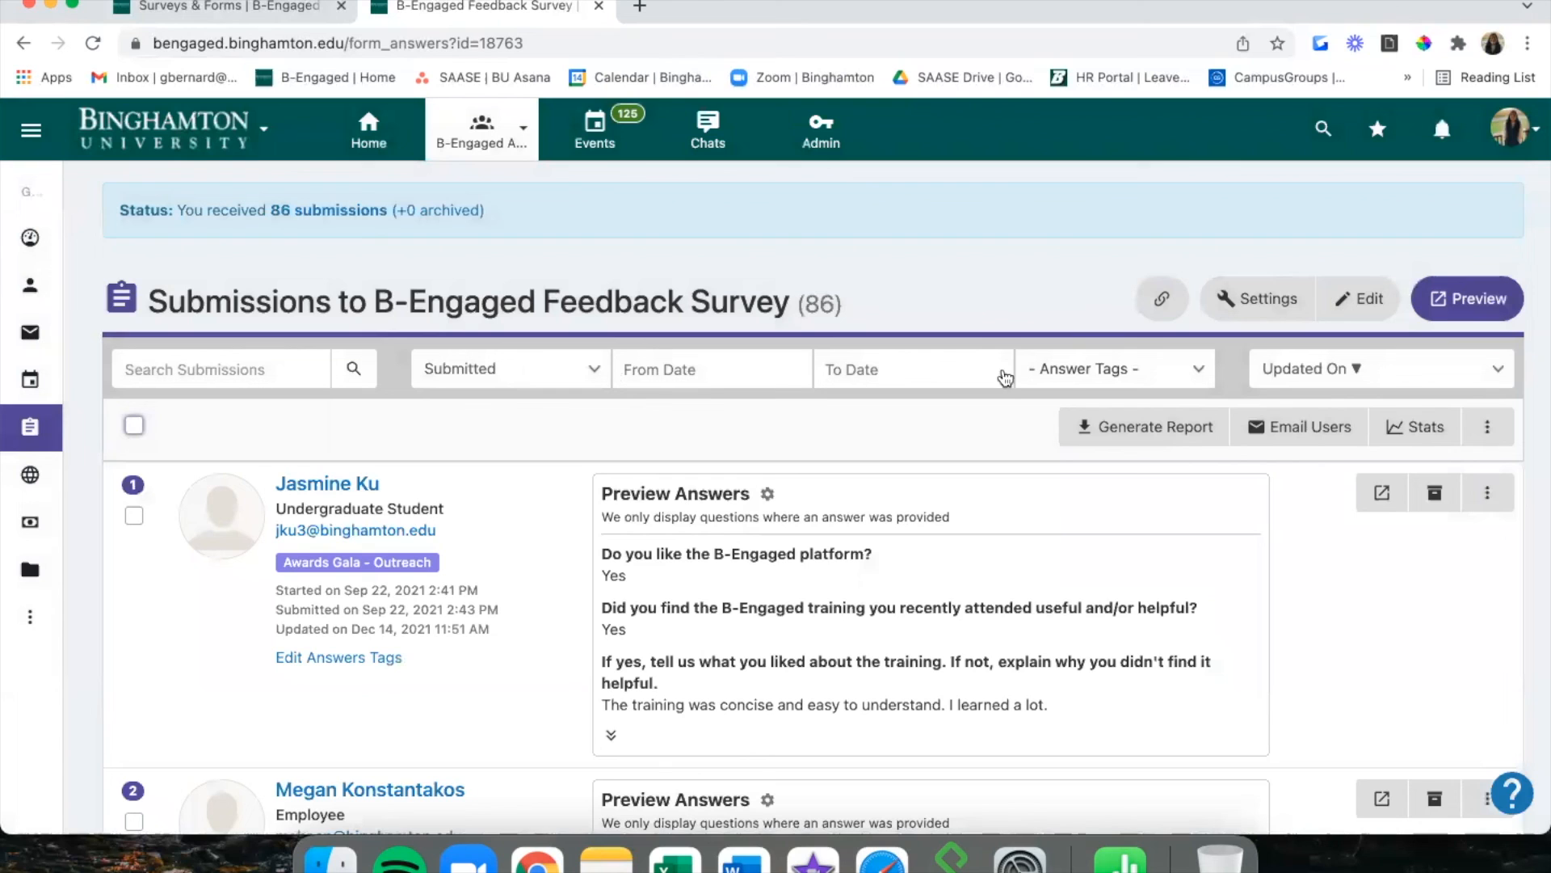
{"action": "left_click", "coordinate": [549, 370]}
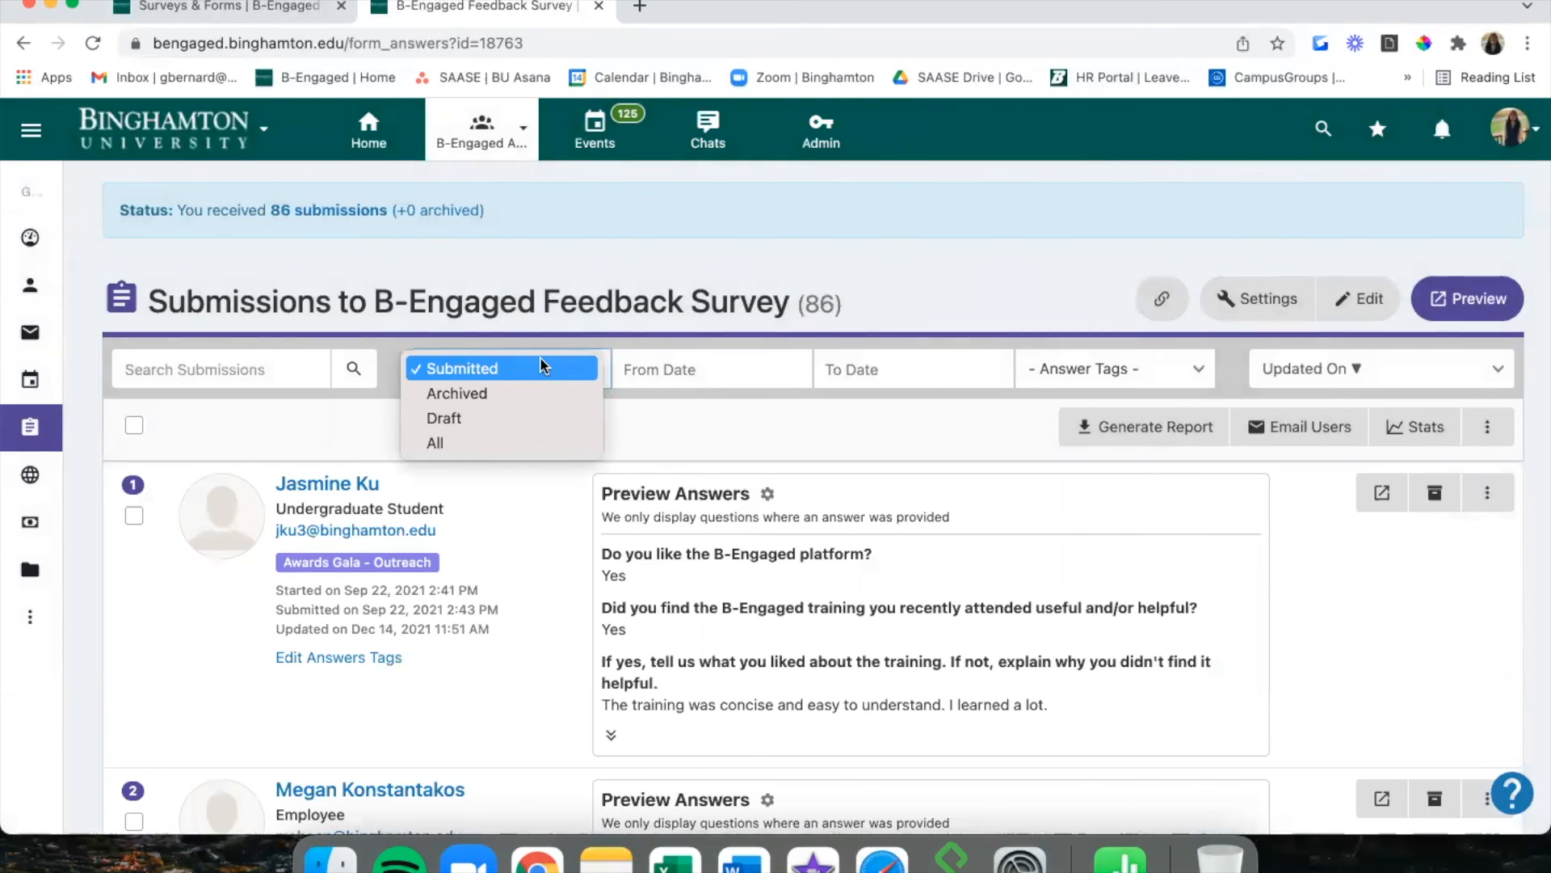
{"action": "left_click", "coordinate": [537, 389]}
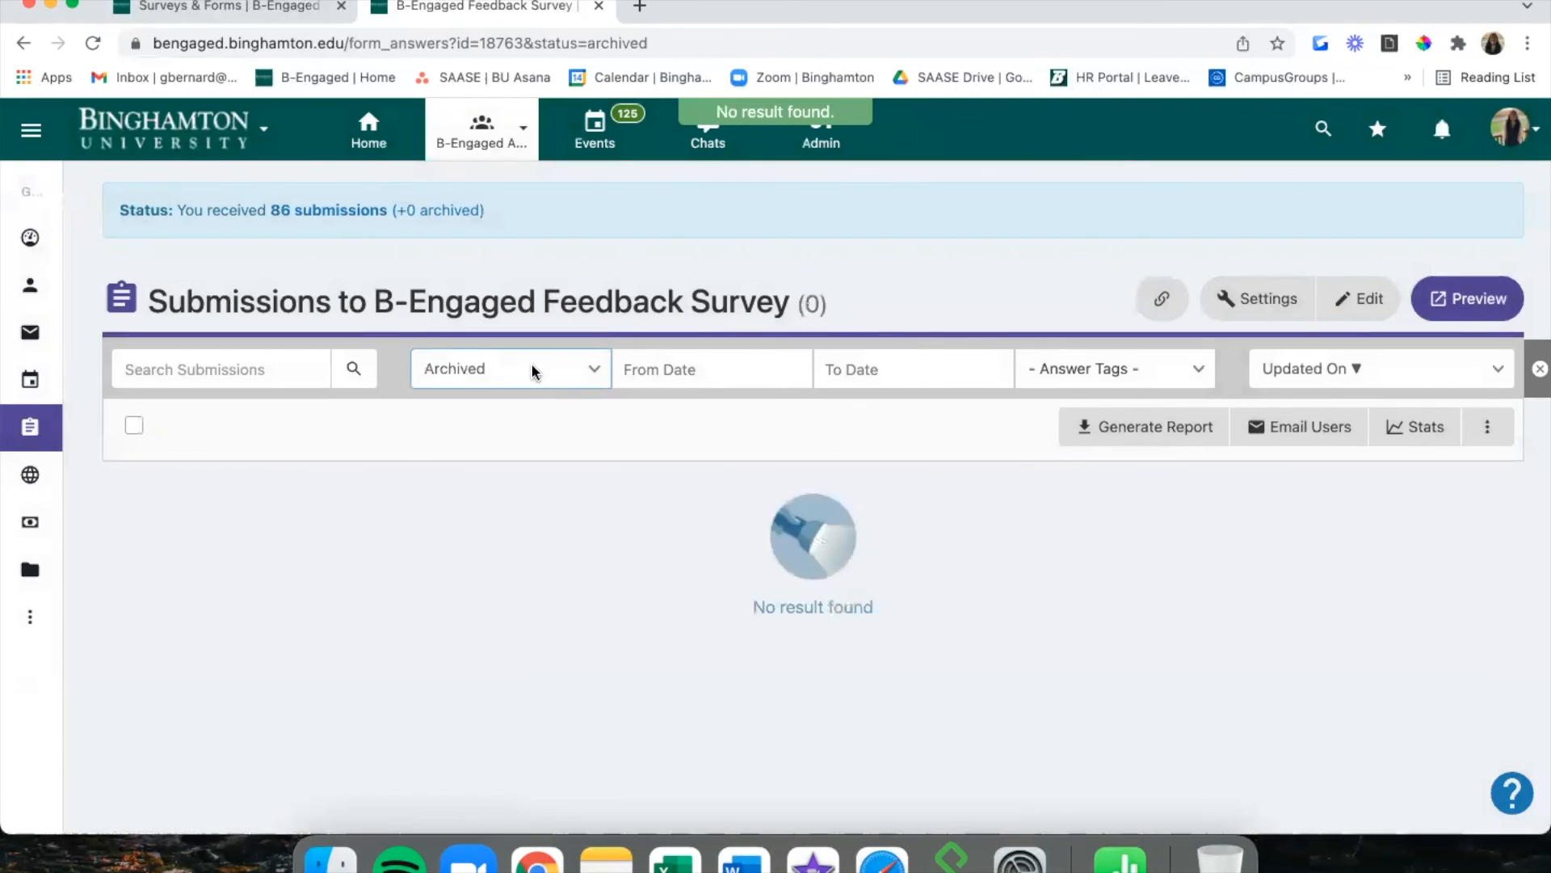
{"action": "left_click", "coordinate": [531, 362]}
{"action": "left_click", "coordinate": [531, 343]}
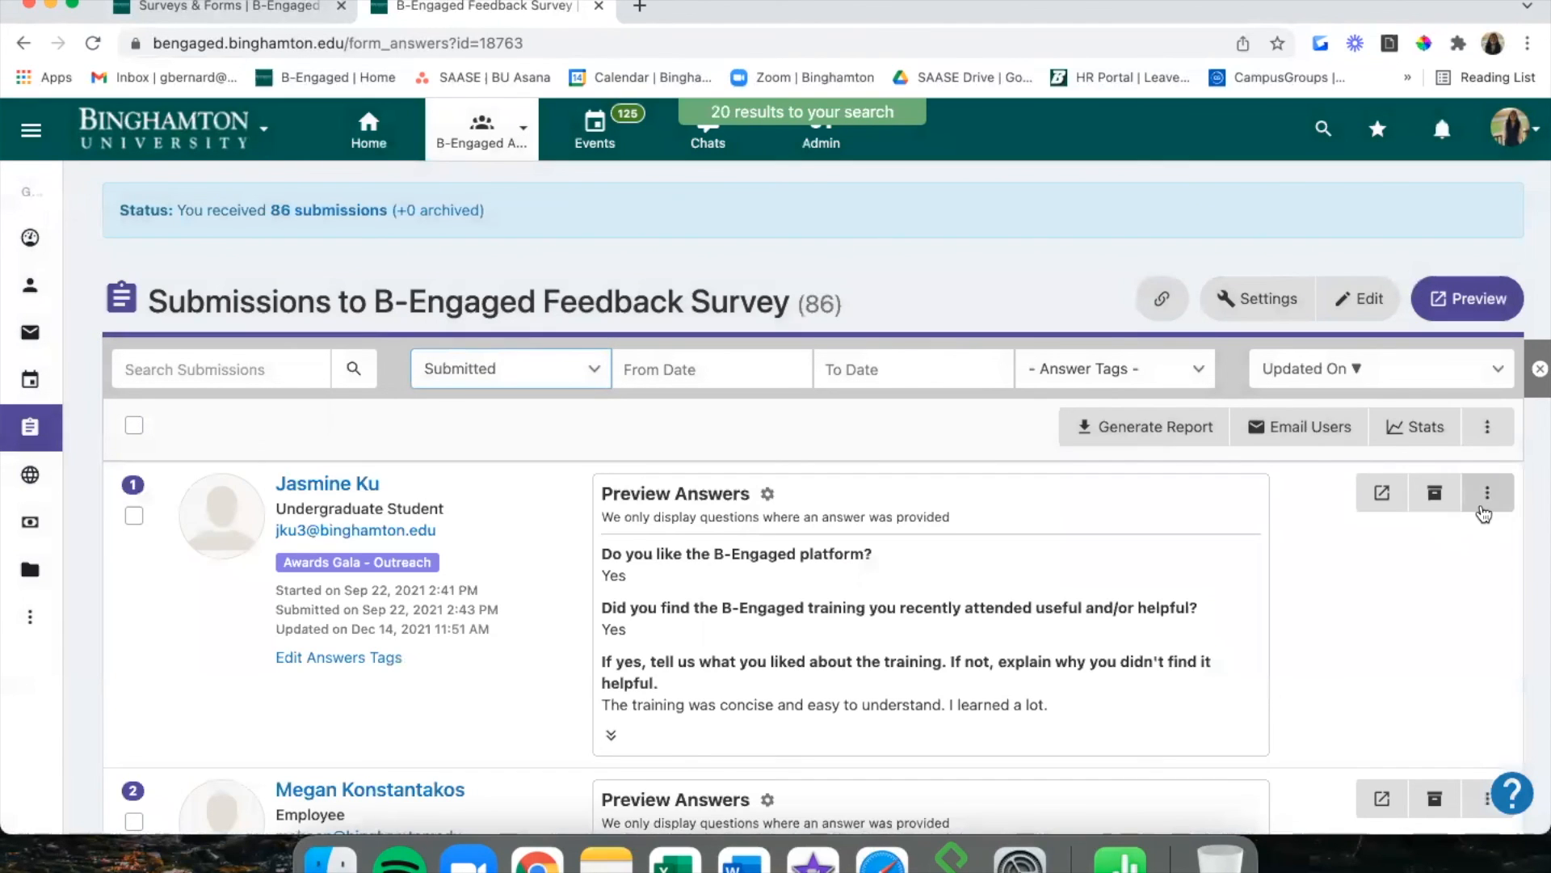
{"action": "left_click", "coordinate": [1485, 505]}
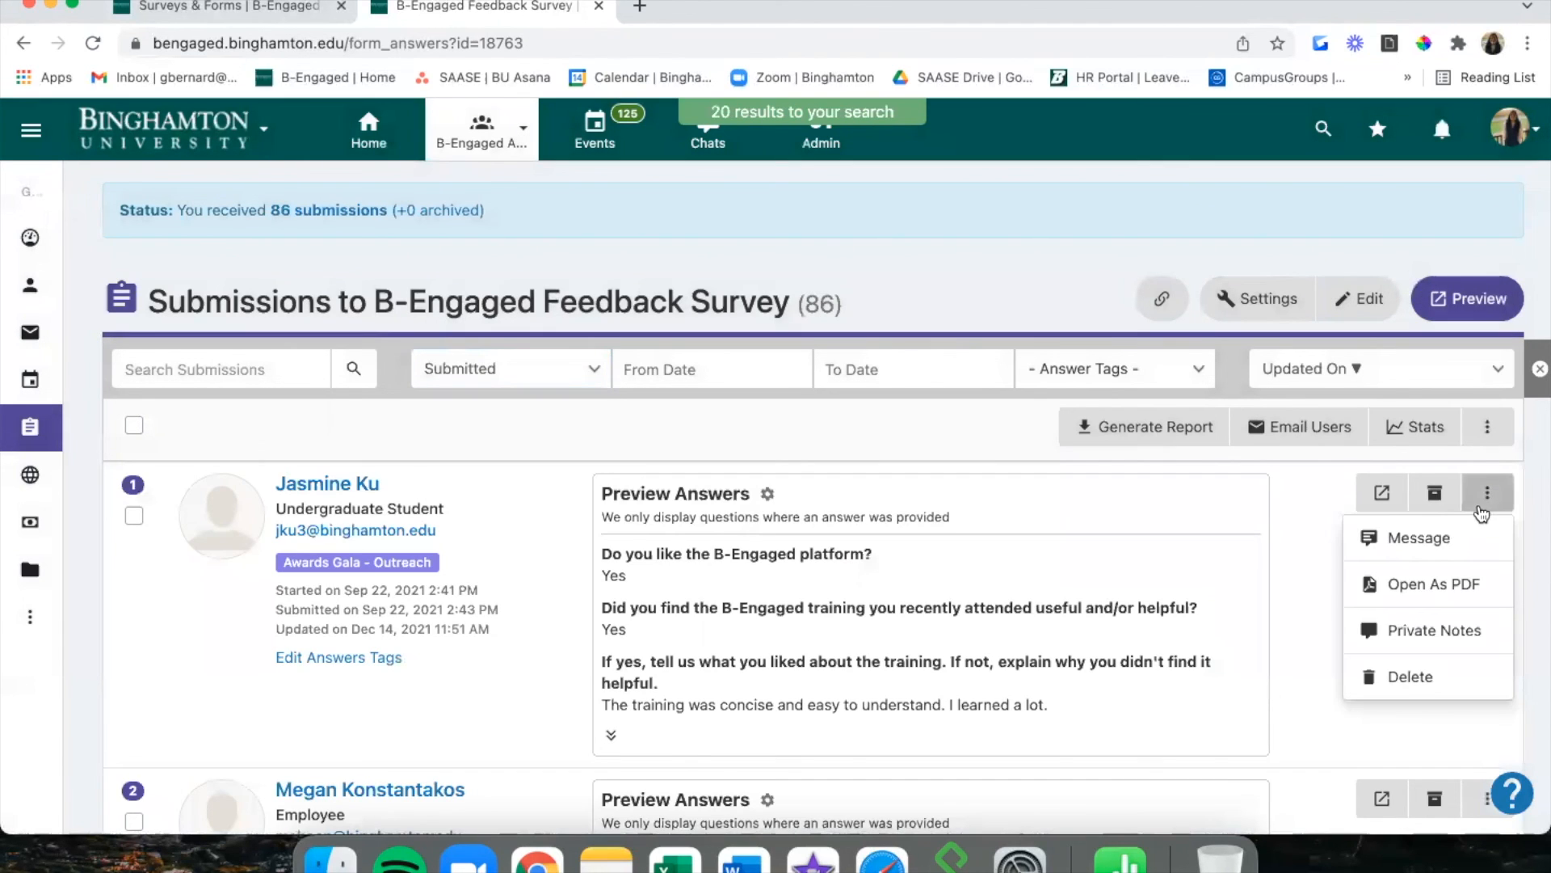
{"action": "left_click", "coordinate": [1487, 427]}
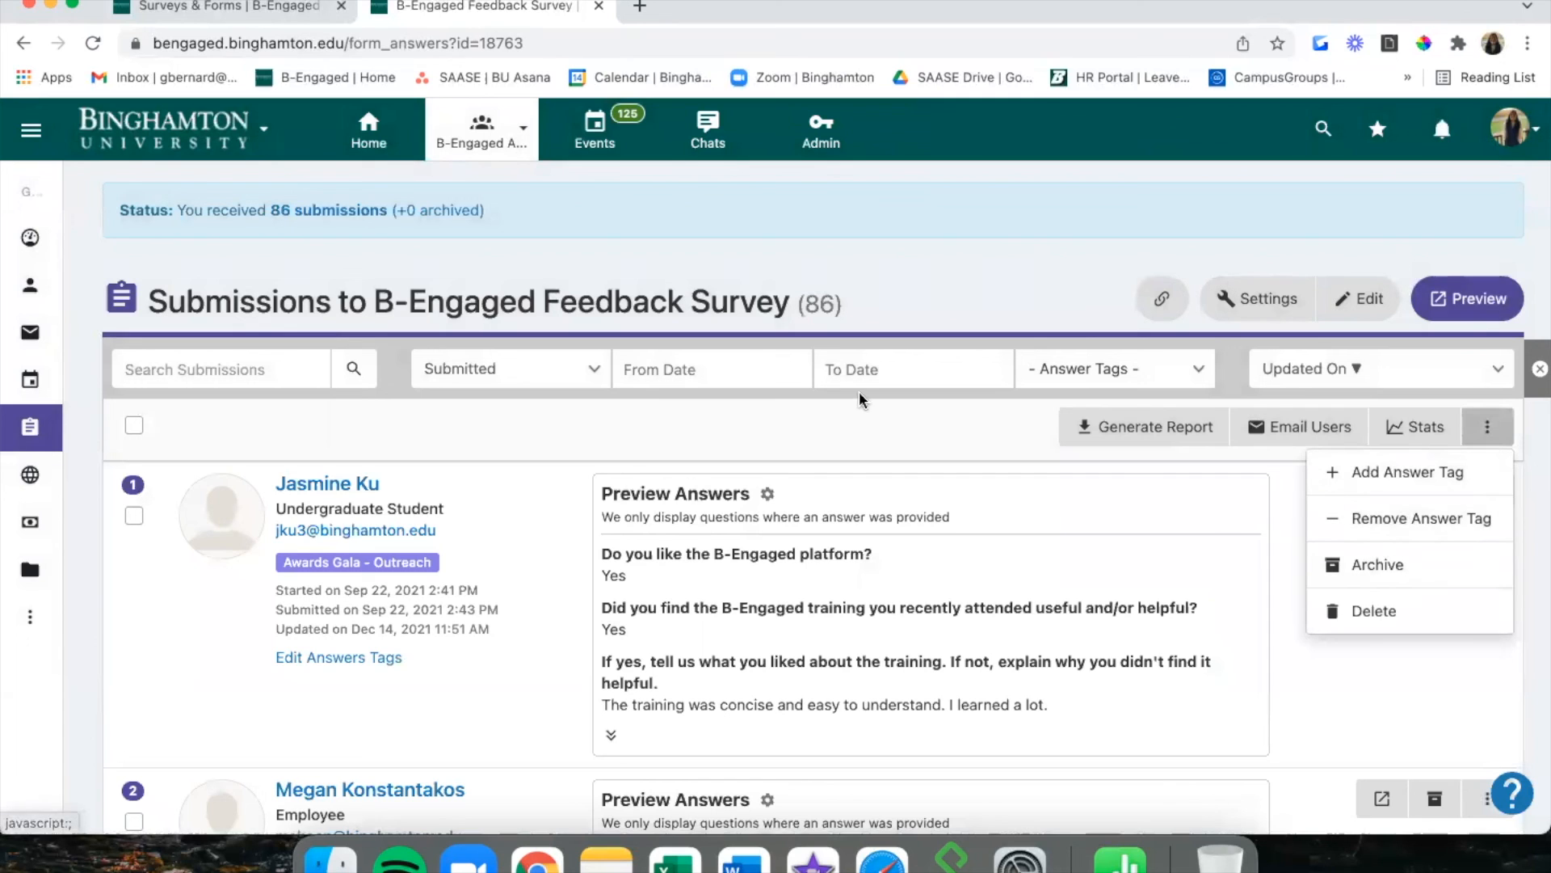
{"action": "left_click", "coordinate": [750, 369]}
{"action": "left_click", "coordinate": [775, 369]}
{"action": "left_click", "coordinate": [907, 369]}
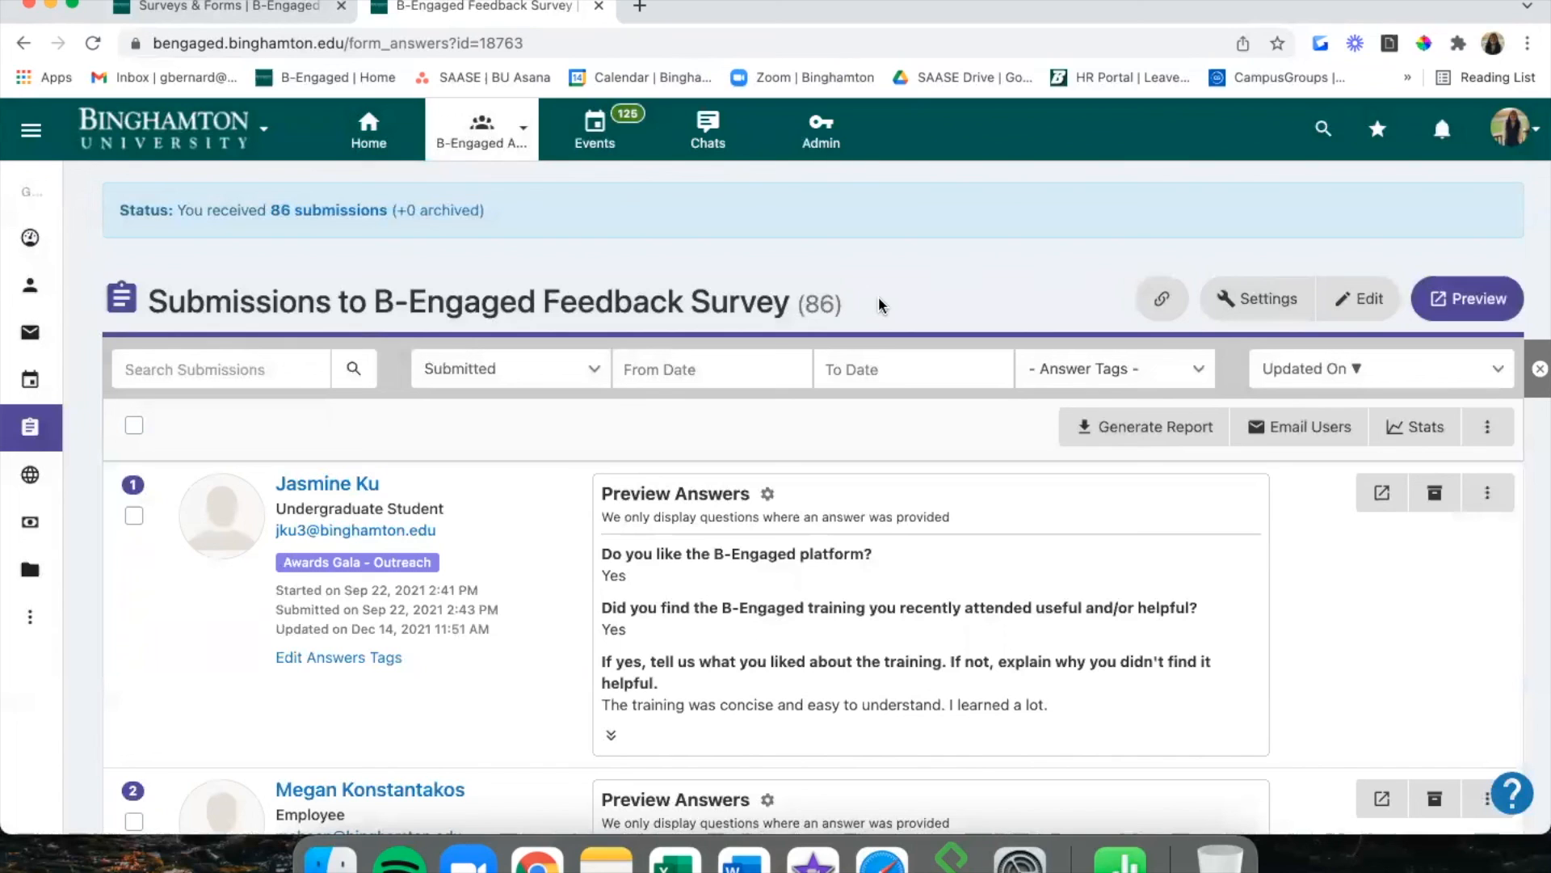
{"action": "left_click", "coordinate": [1075, 370]}
{"action": "scroll", "coordinate": [1063, 649], "scroll_direction": "down", "scroll_amount": 5}
{"action": "scroll", "coordinate": [1064, 650], "scroll_direction": "up", "scroll_amount": 5}
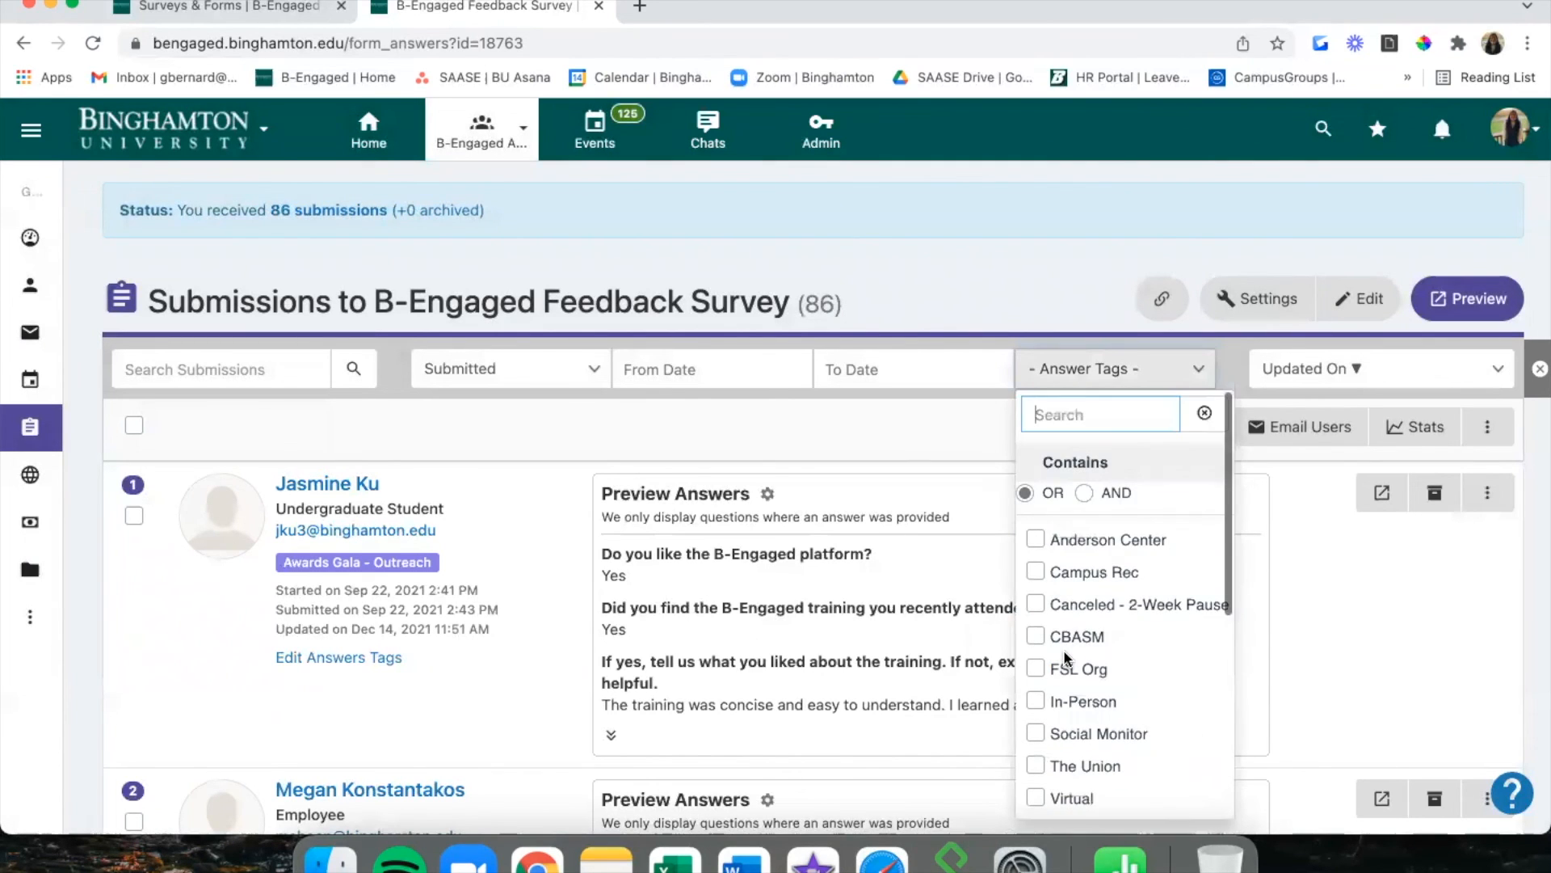
{"action": "left_click", "coordinate": [1073, 271]}
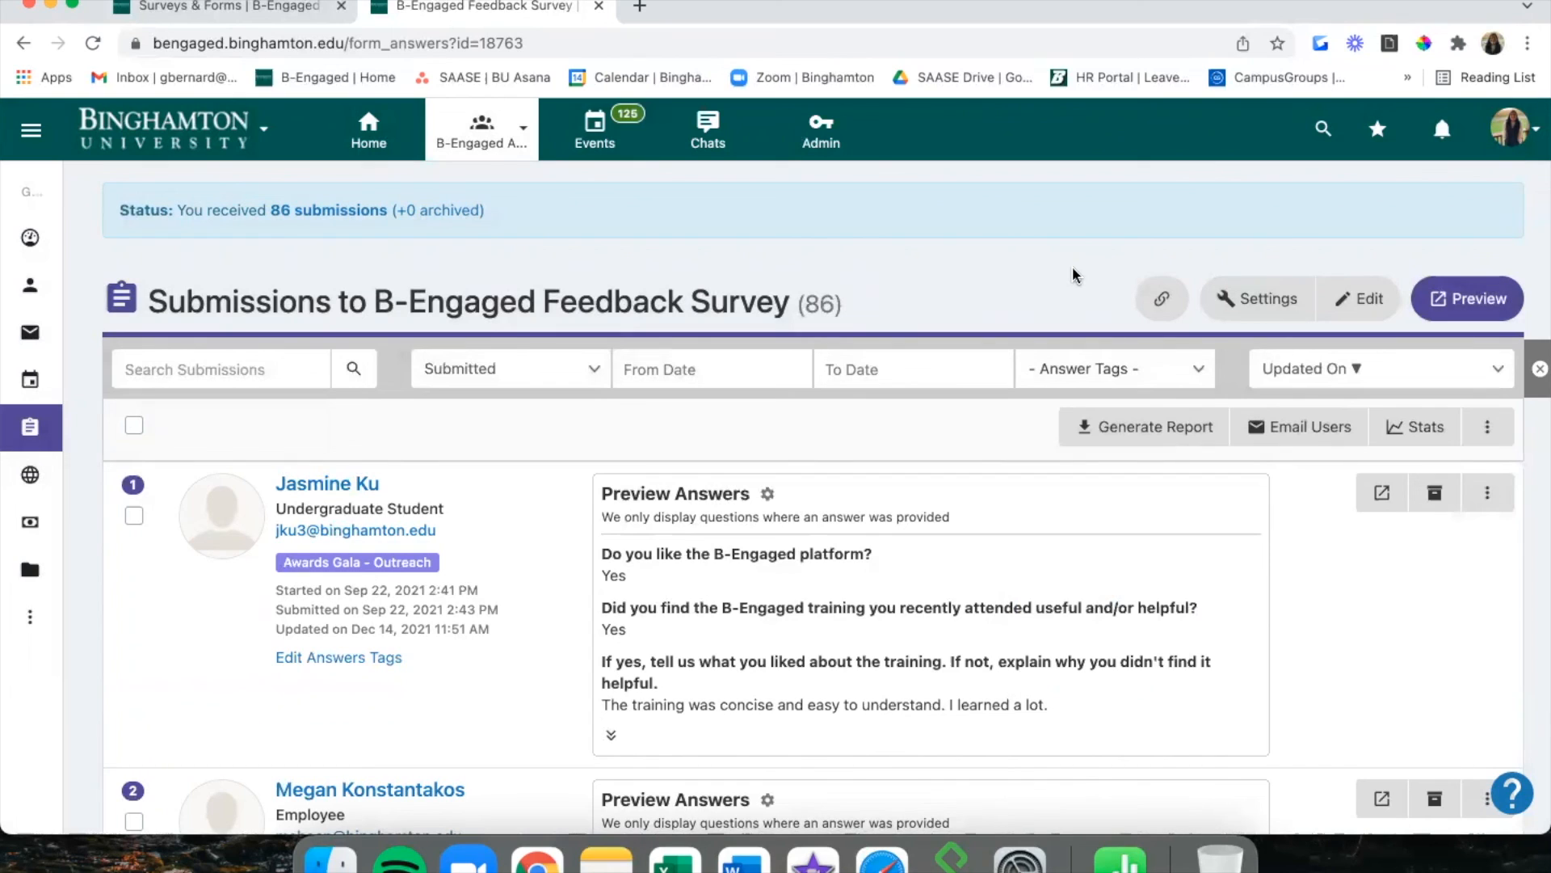